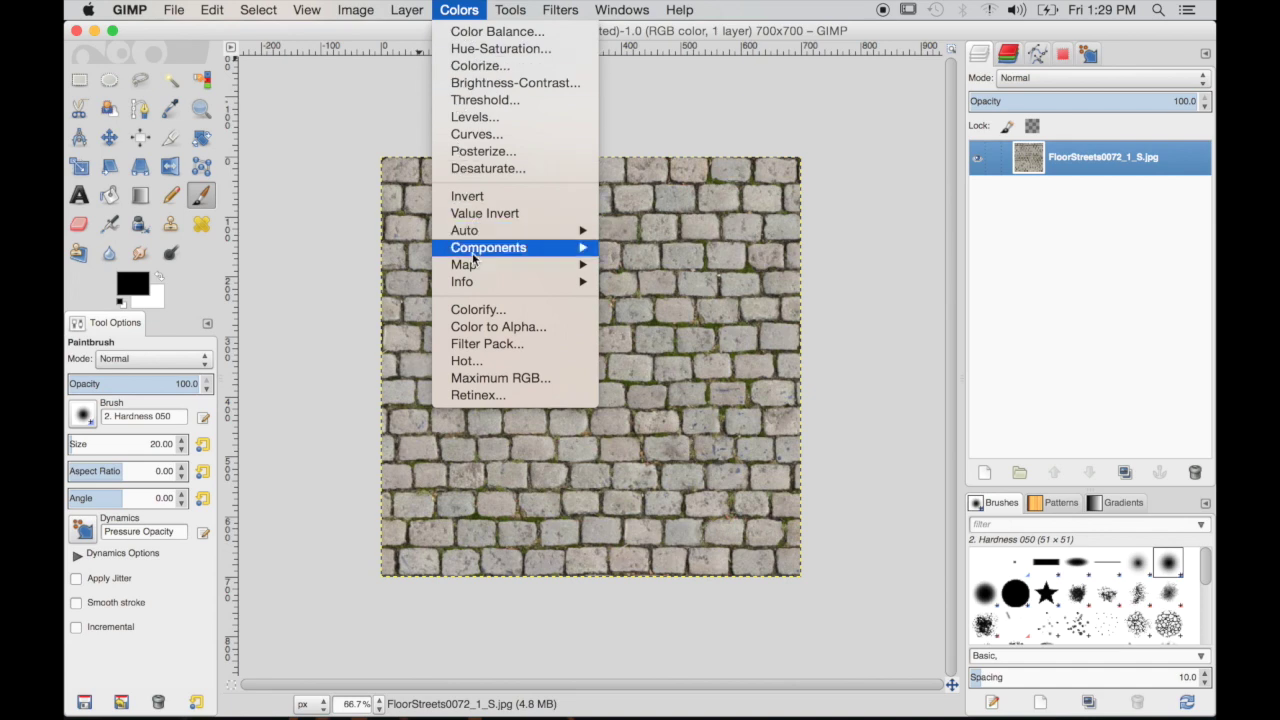
Desaturate the cobblestone image and posterize it to 4 levels
click(490, 168)
click(576, 204)
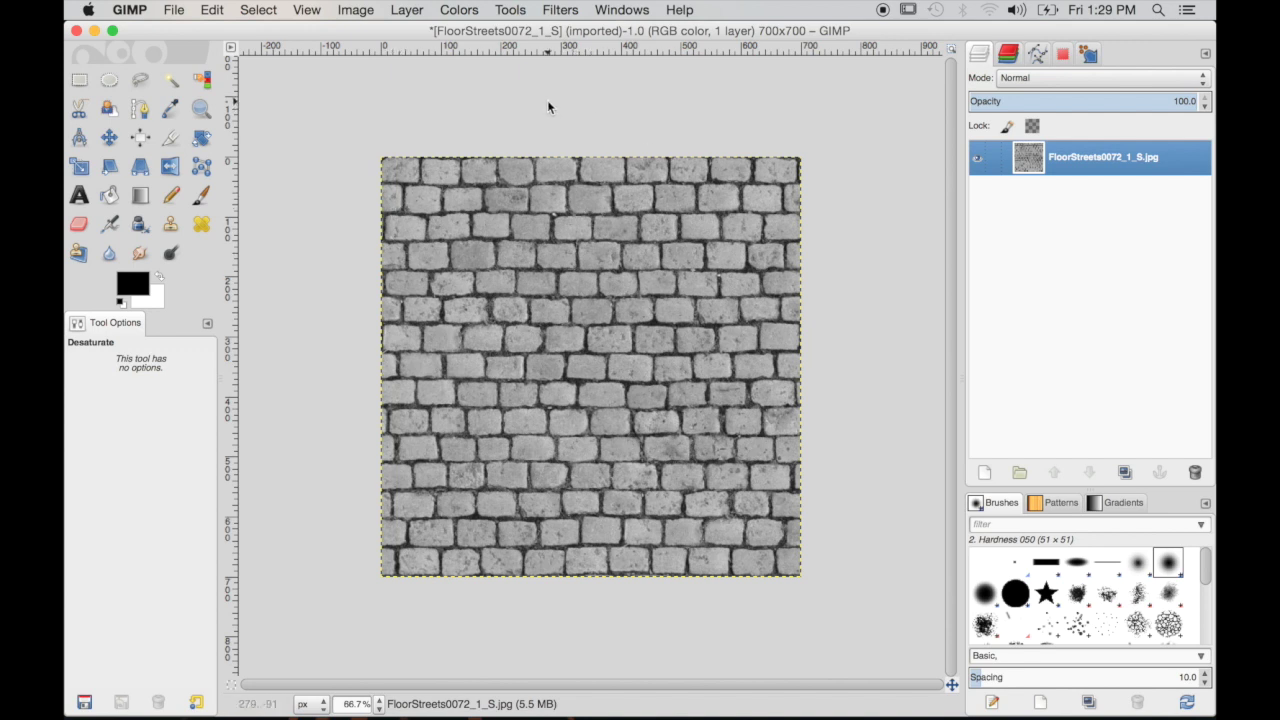
click(449, 12)
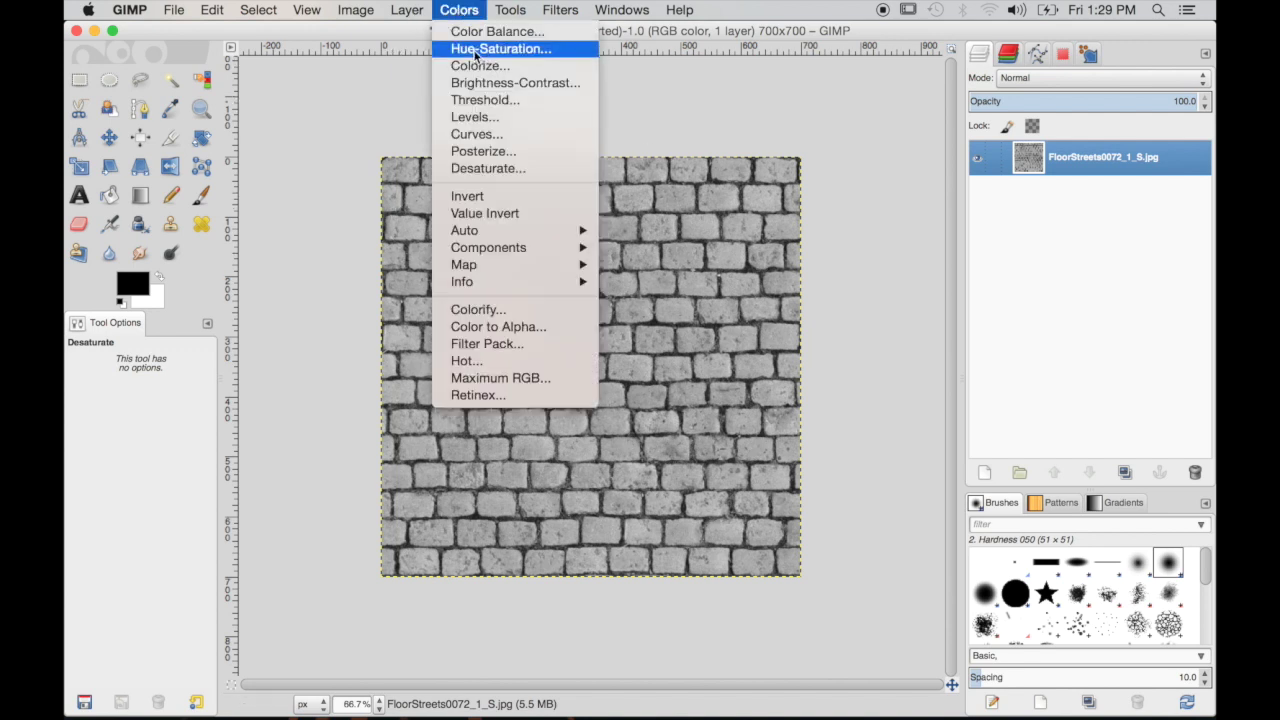
click(478, 151)
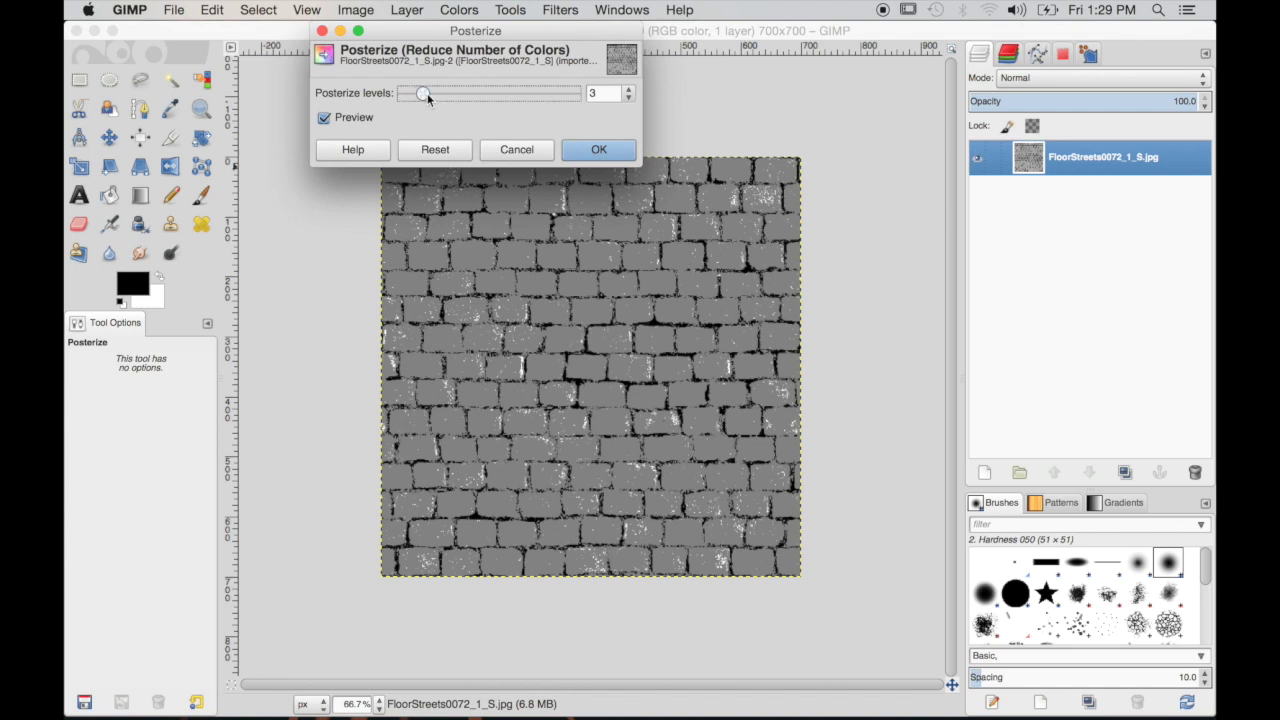
drag(427, 93, 433, 95)
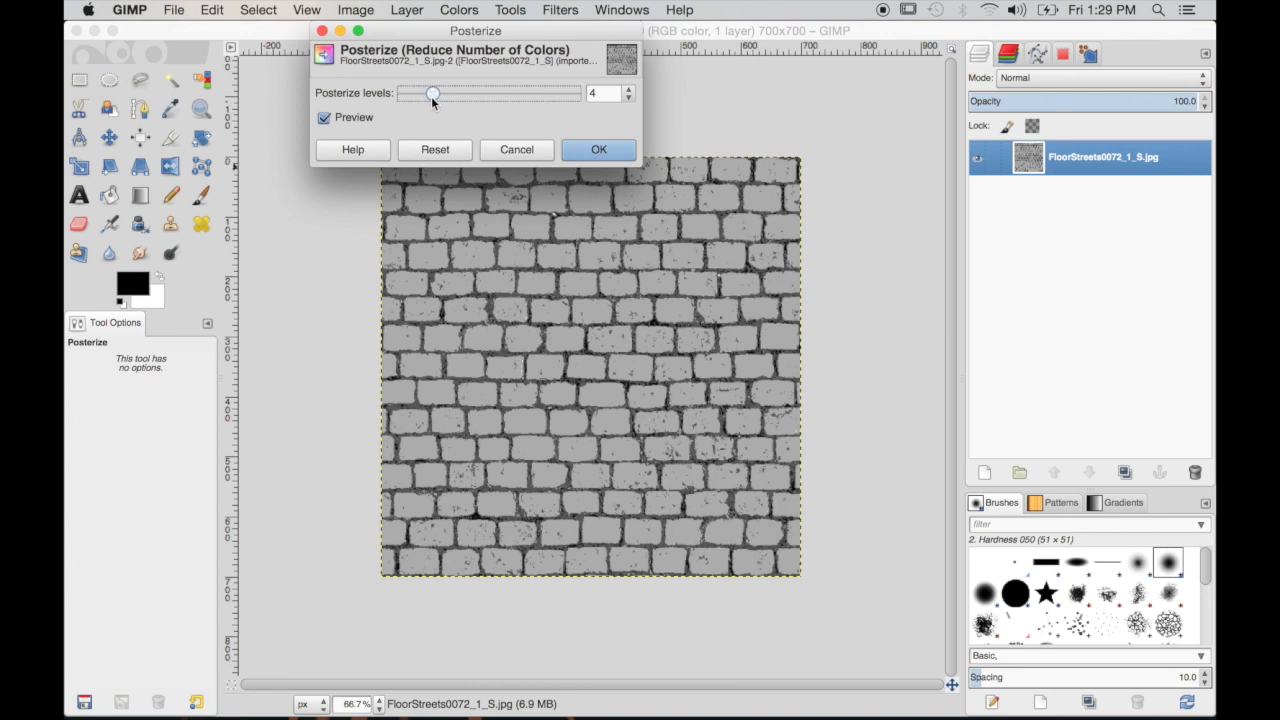
drag(432, 96, 431, 96)
click(588, 157)
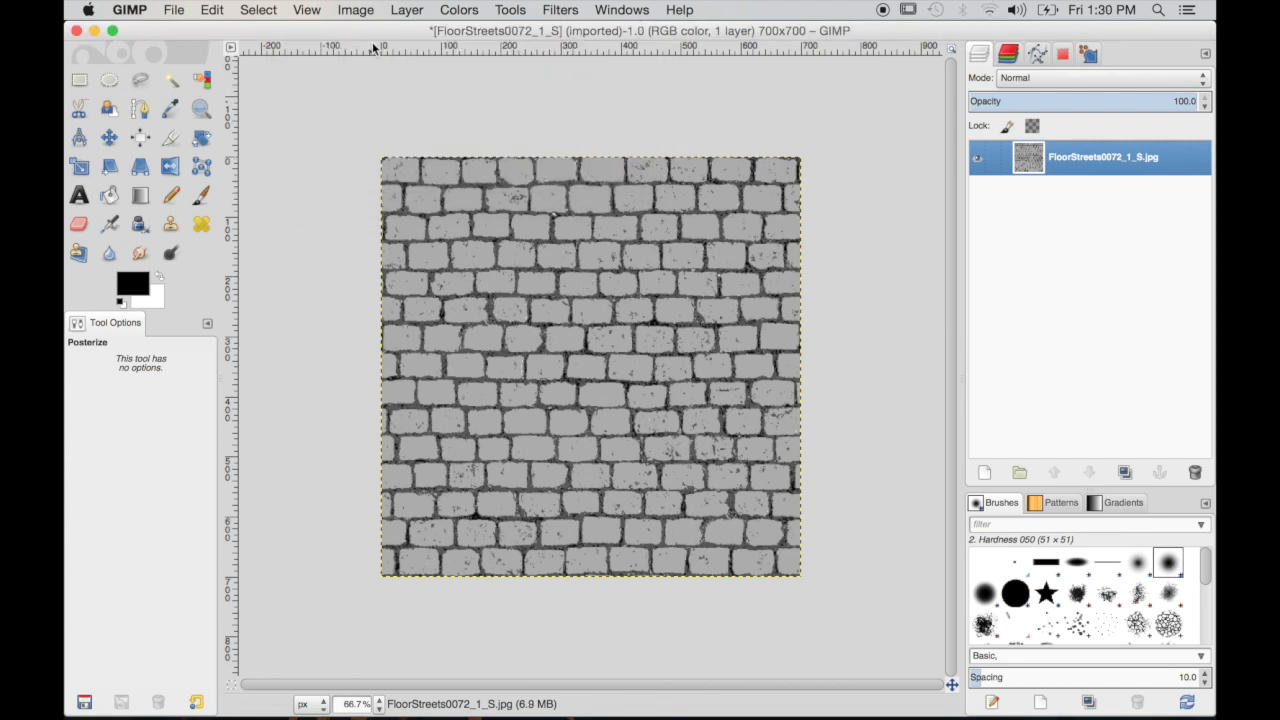
Adjust the image with Brightness-Contrast, setting brightness to 62 and contrast to 127
click(466, 14)
click(452, 80)
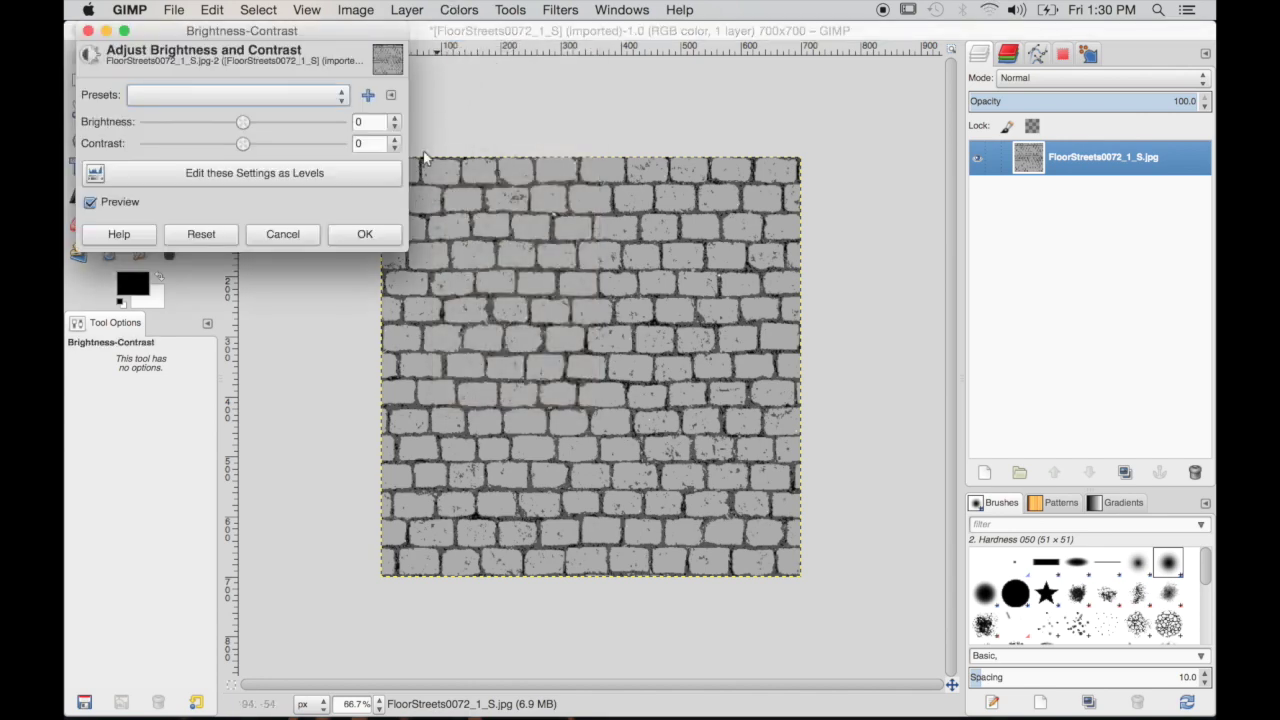
drag(243, 143, 337, 143)
drag(243, 121, 290, 127)
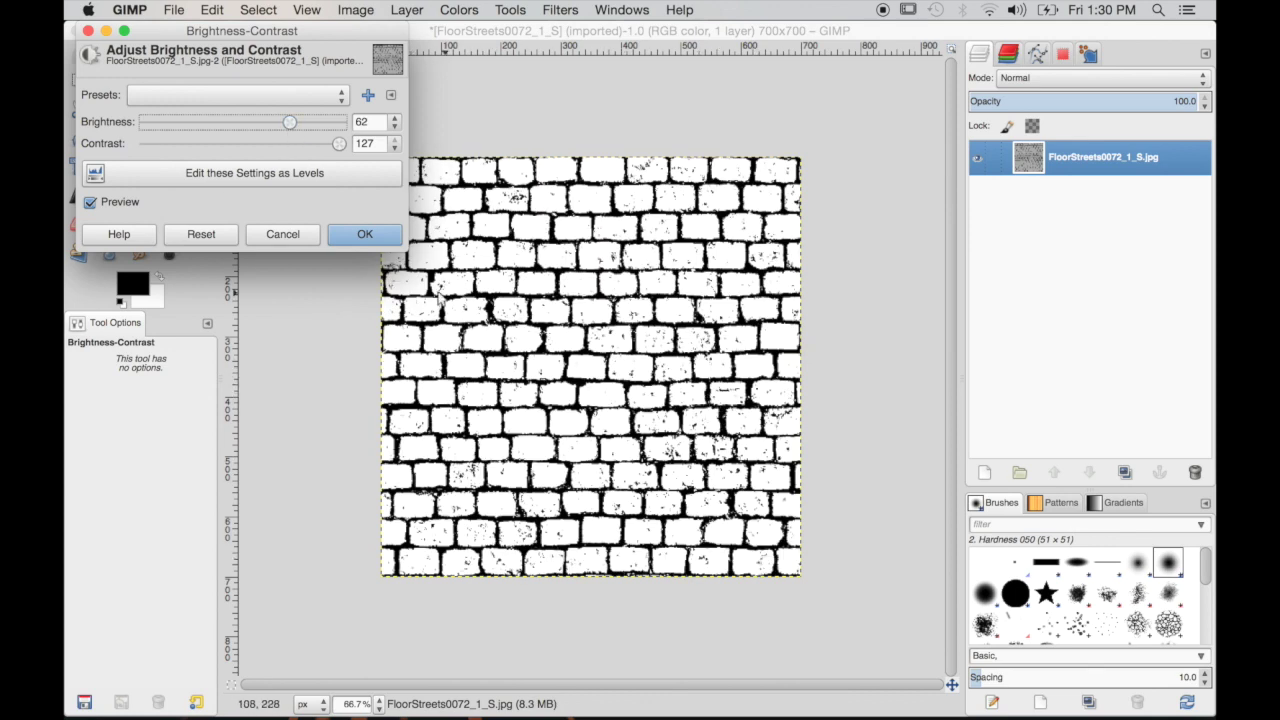
click(365, 234)
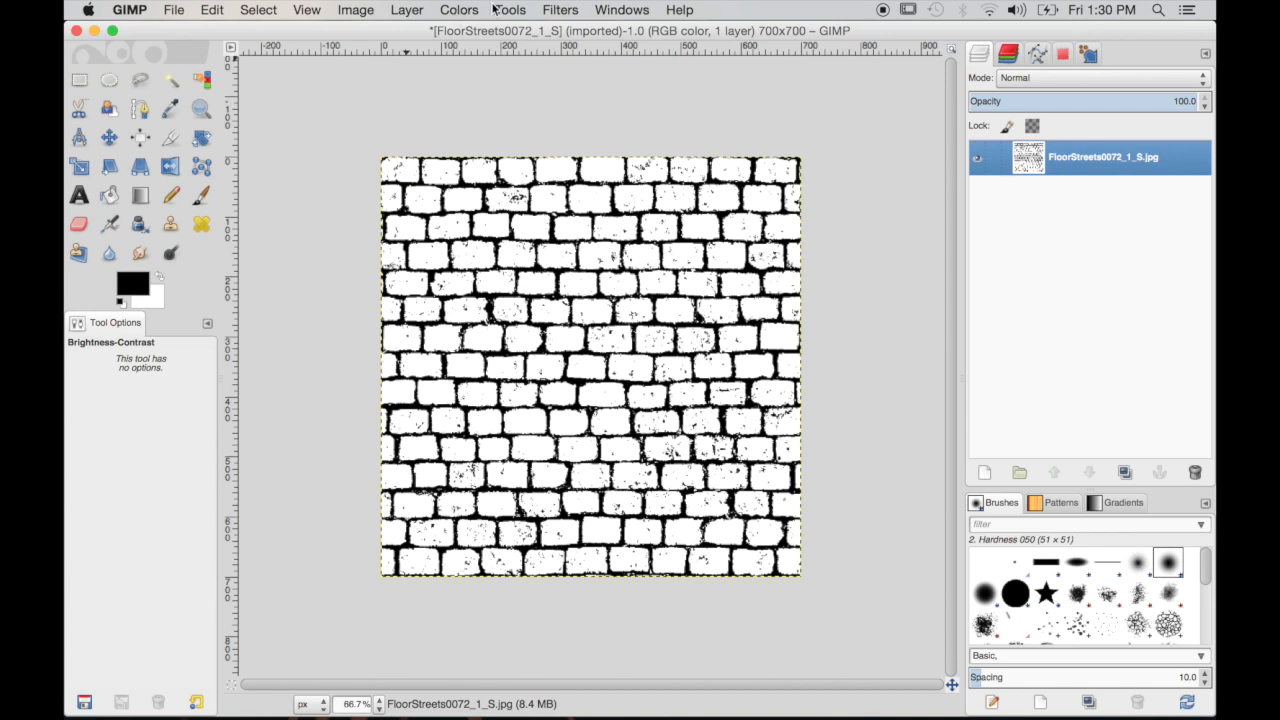
Apply a Gaussian blur with a 10 px horizontal and vertical radius to the black-and-white stones
click(575, 14)
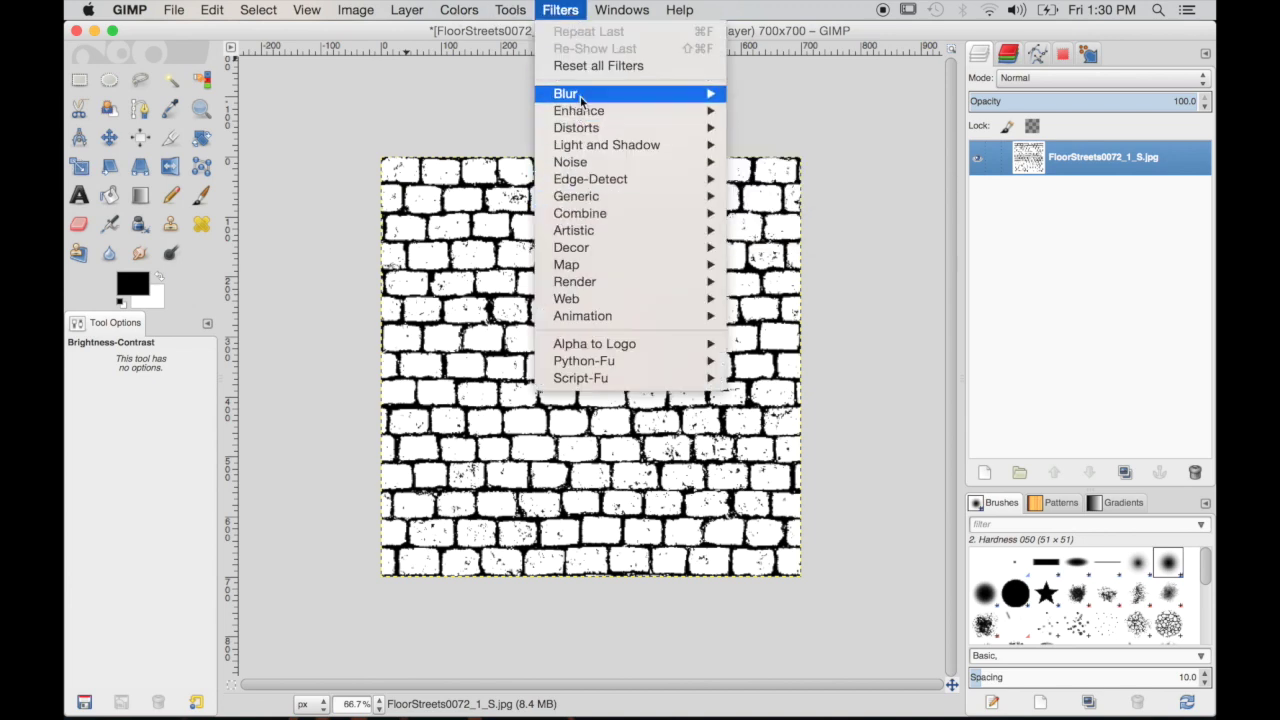
mouse_move(640, 95)
click(805, 111)
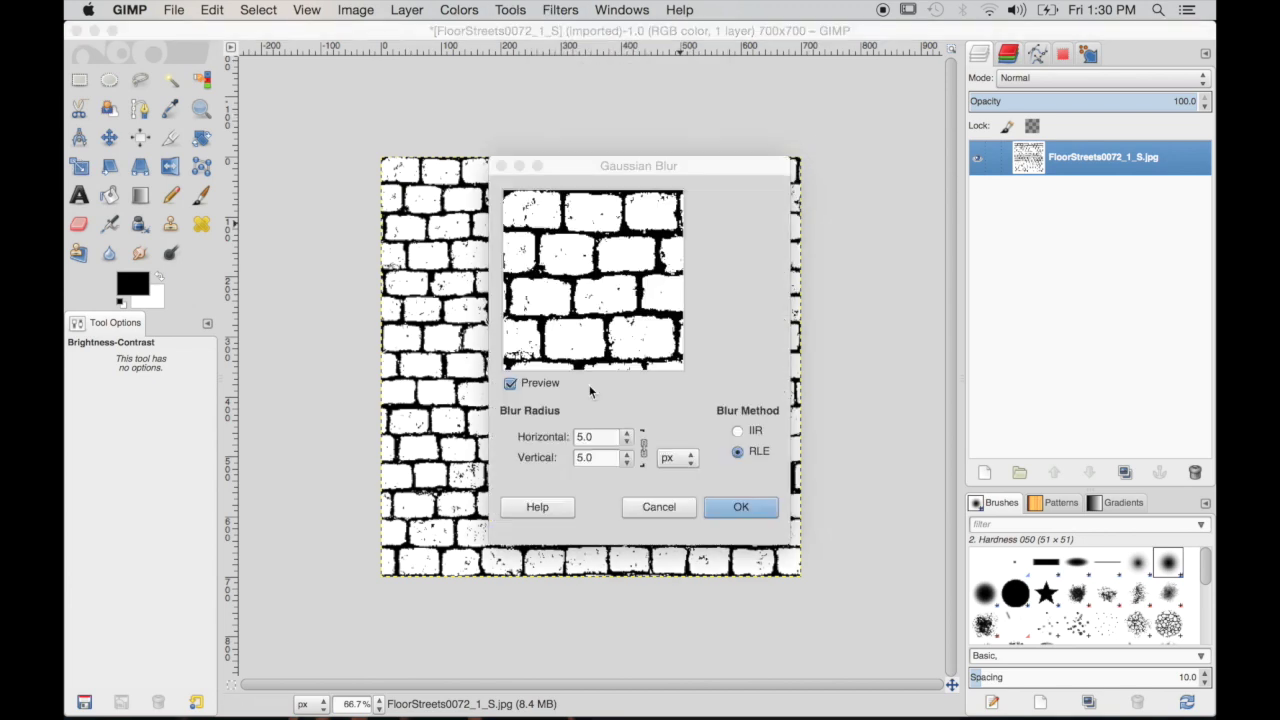
click(628, 449)
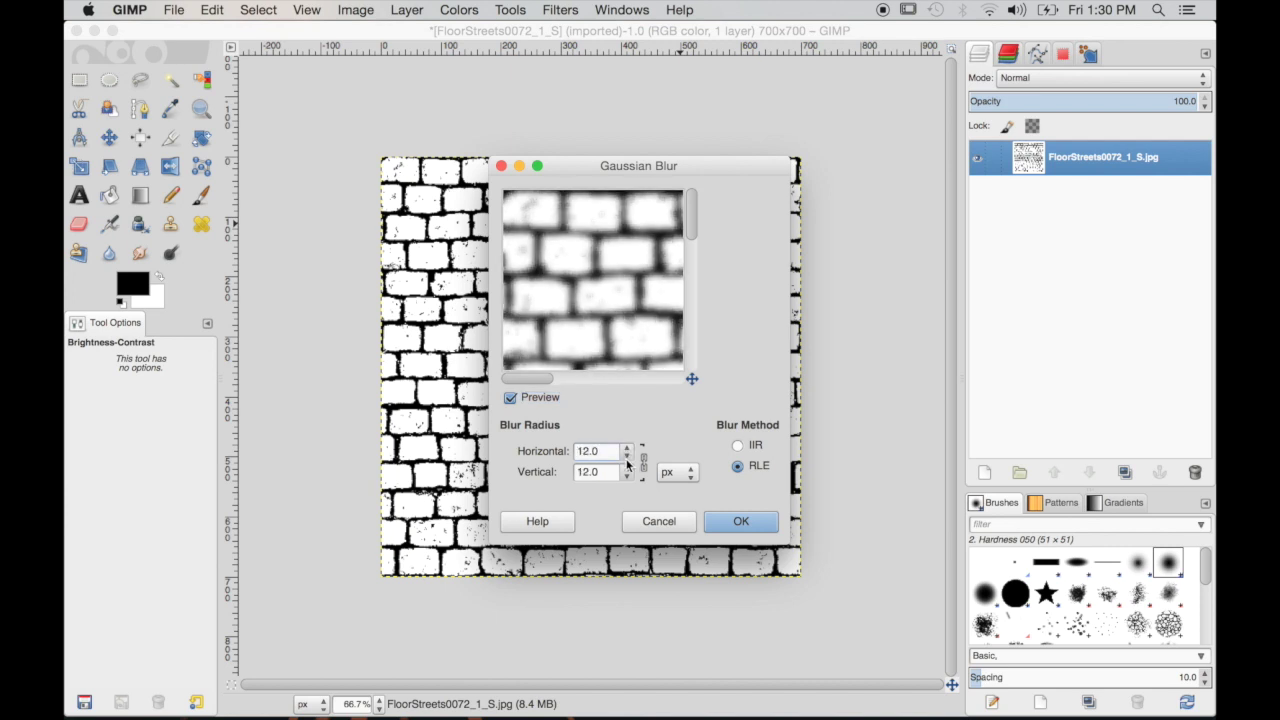
click(627, 456)
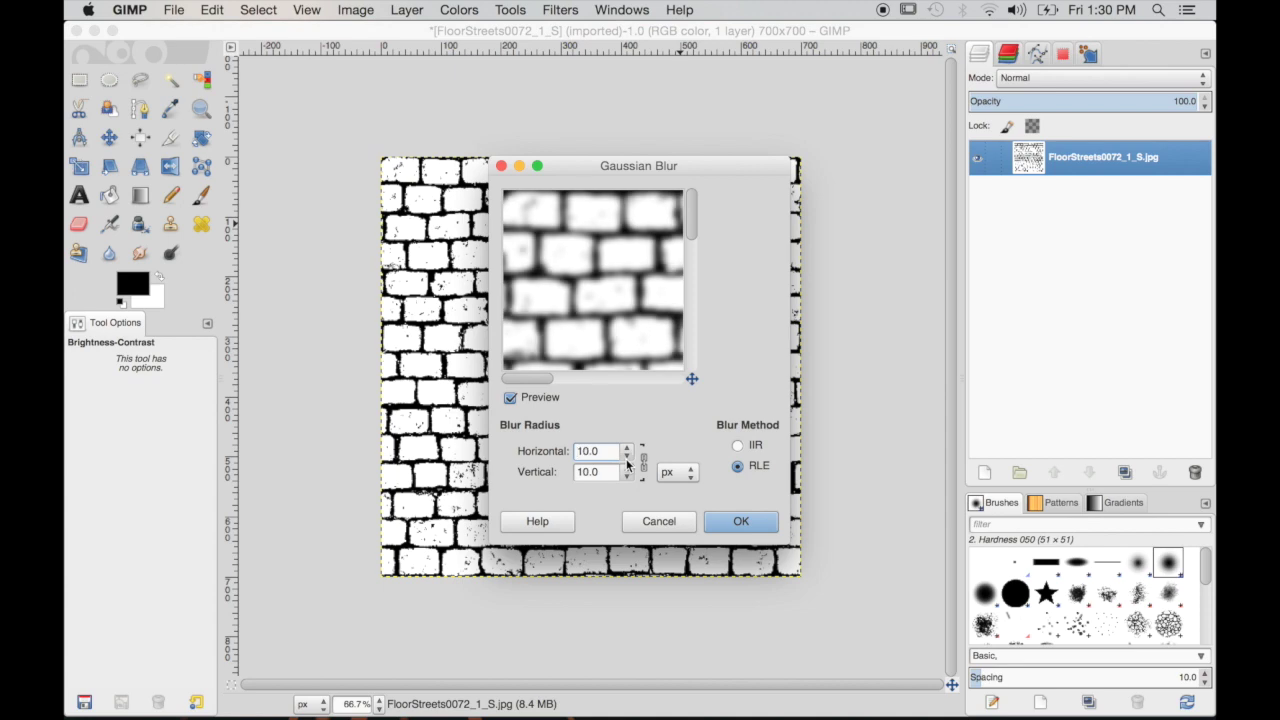
click(722, 535)
Sharpen the blurred stone shapes with Brightness-Contrast, using brightness -52 and contrast 127
click(459, 10)
click(500, 86)
drag(255, 143, 370, 165)
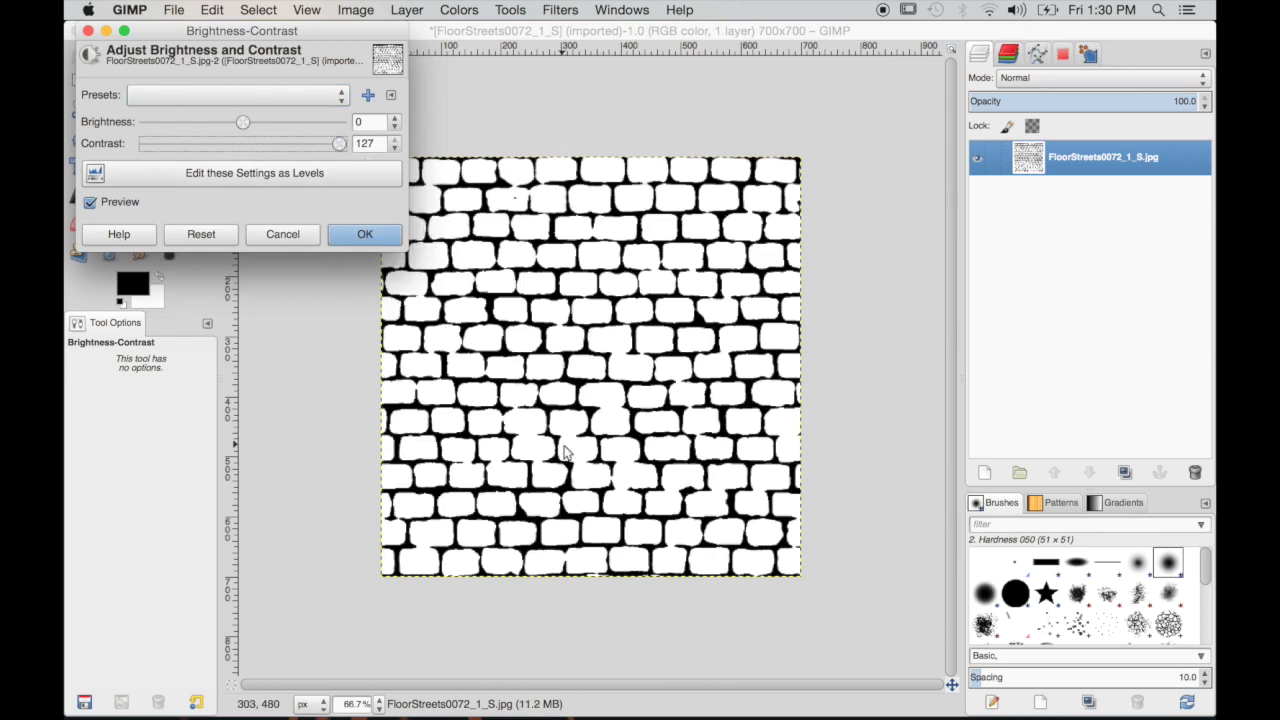
drag(243, 123, 205, 146)
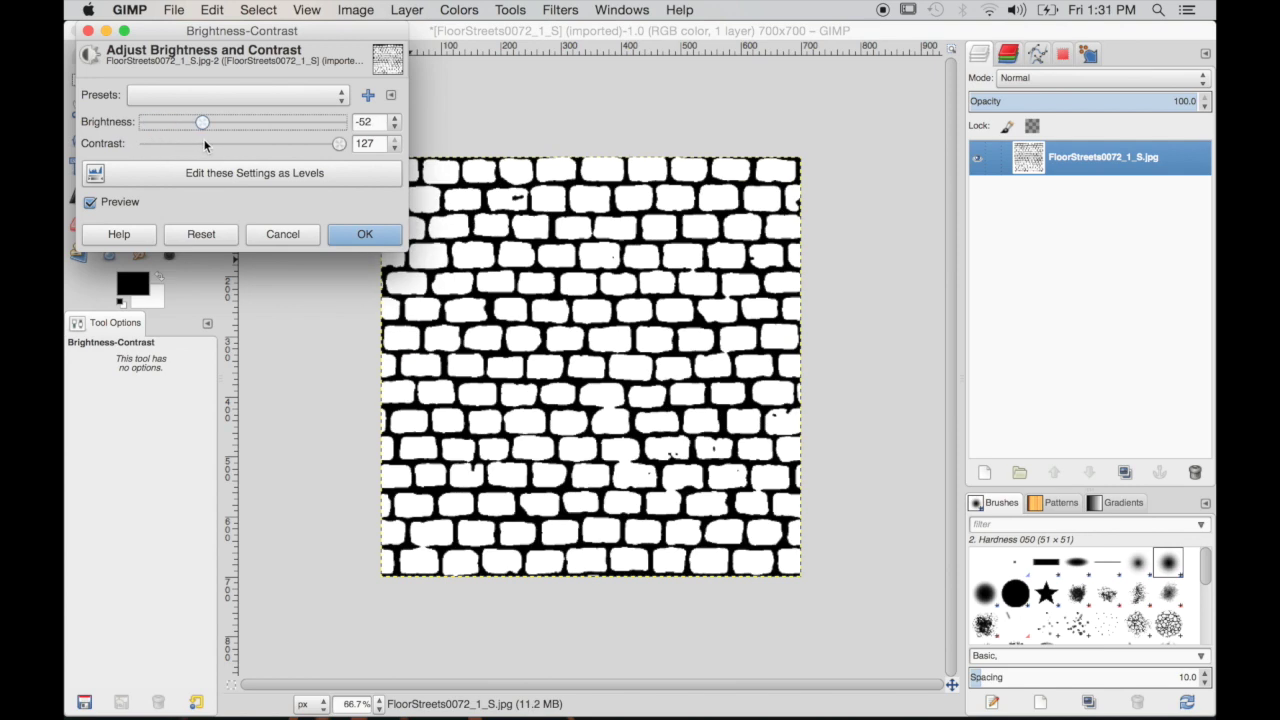
click(351, 237)
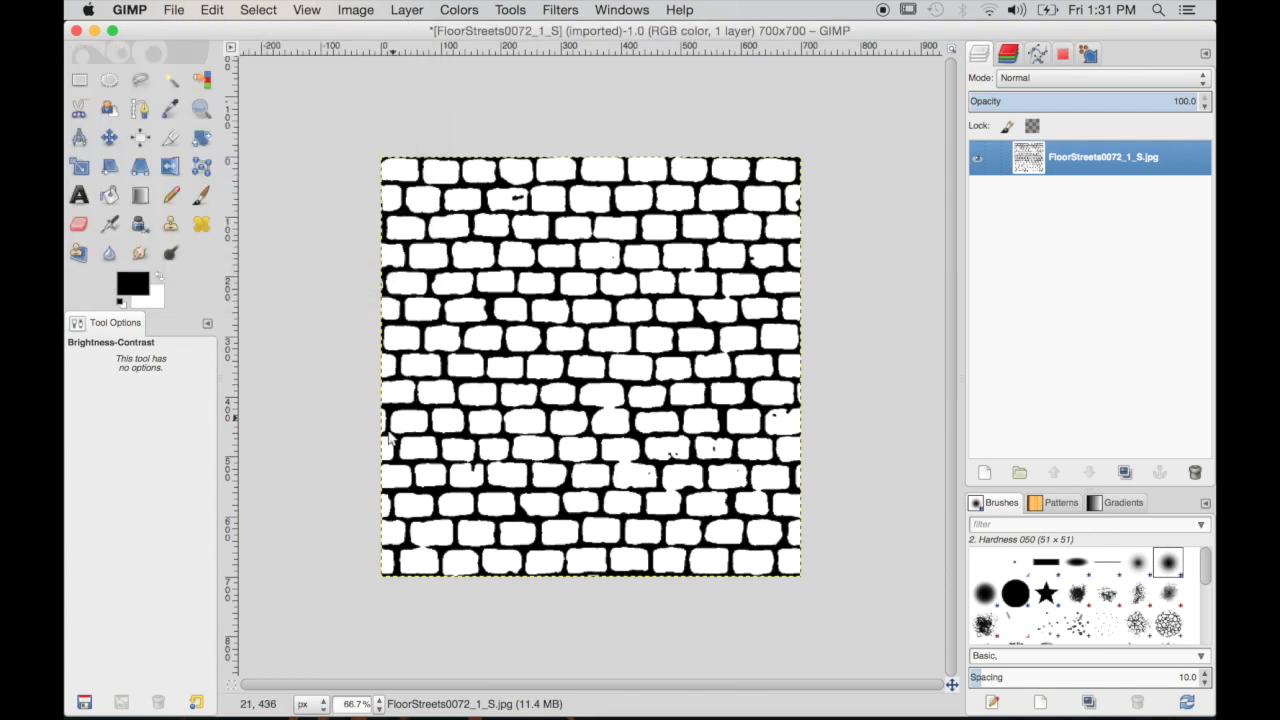
Paint white around all four sides of the image with a large size 236.06 brush, leaving only a central patch of mortar lines
click(362, 704)
click(360, 606)
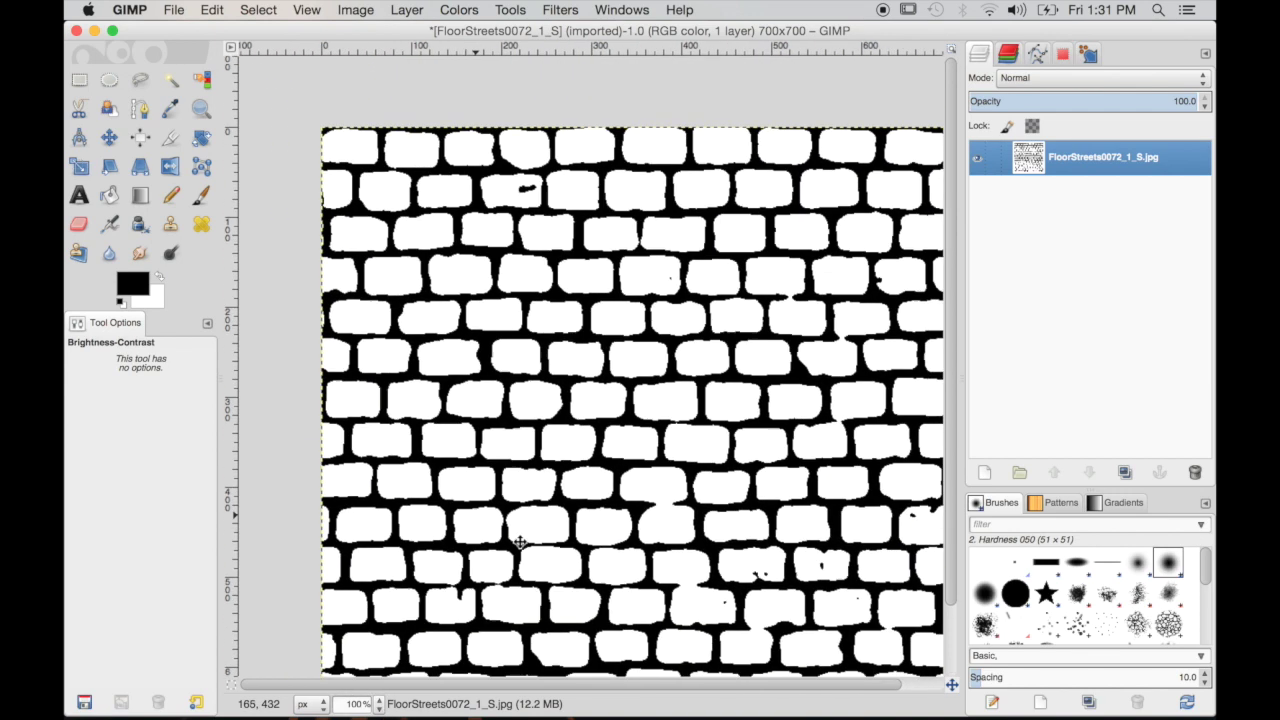
click(159, 277)
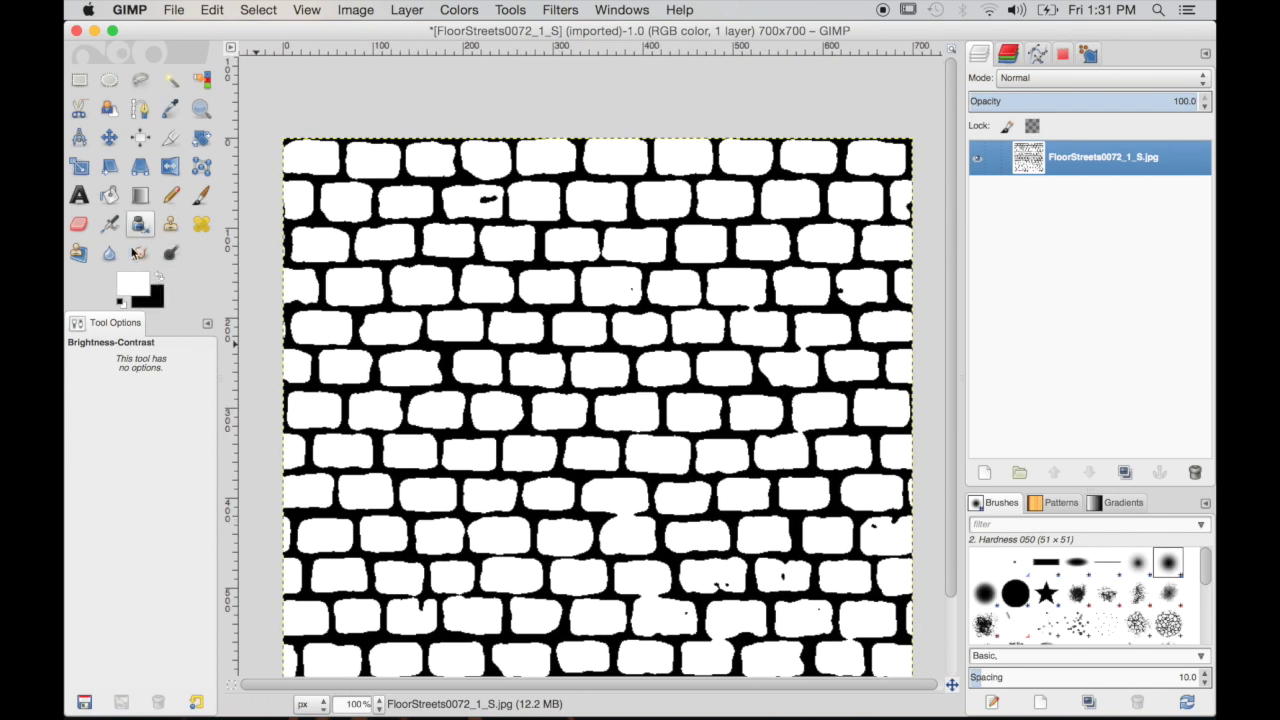
click(201, 195)
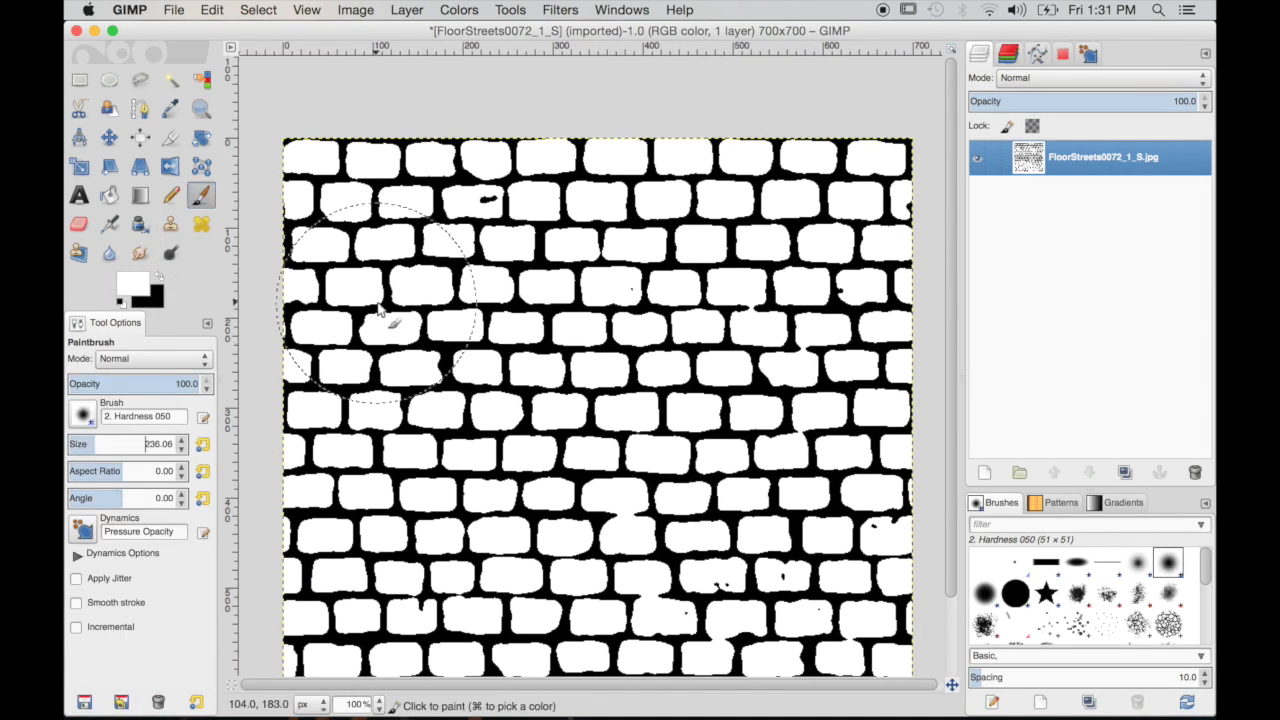
mouse_move(400, 235)
mouse_down()
mouse_move(314, 175)
mouse_move(378, 206)
mouse_move(840, 291)
mouse_up()
scroll(840, 291, down, 3)
drag(290, 568, 833, 581)
middle_drag(468, 430, 517, 494)
drag(305, 515, 325, 205)
middle_drag(620, 380, 475, 397)
drag(759, 520, 786, 230)
Break up the outline of the mortar patch irregularly with white strokes, using the Hardness 100 brush at size 76.55 and full opacity
middle_drag(682, 386, 684, 388)
scroll(684, 388, left, 2)
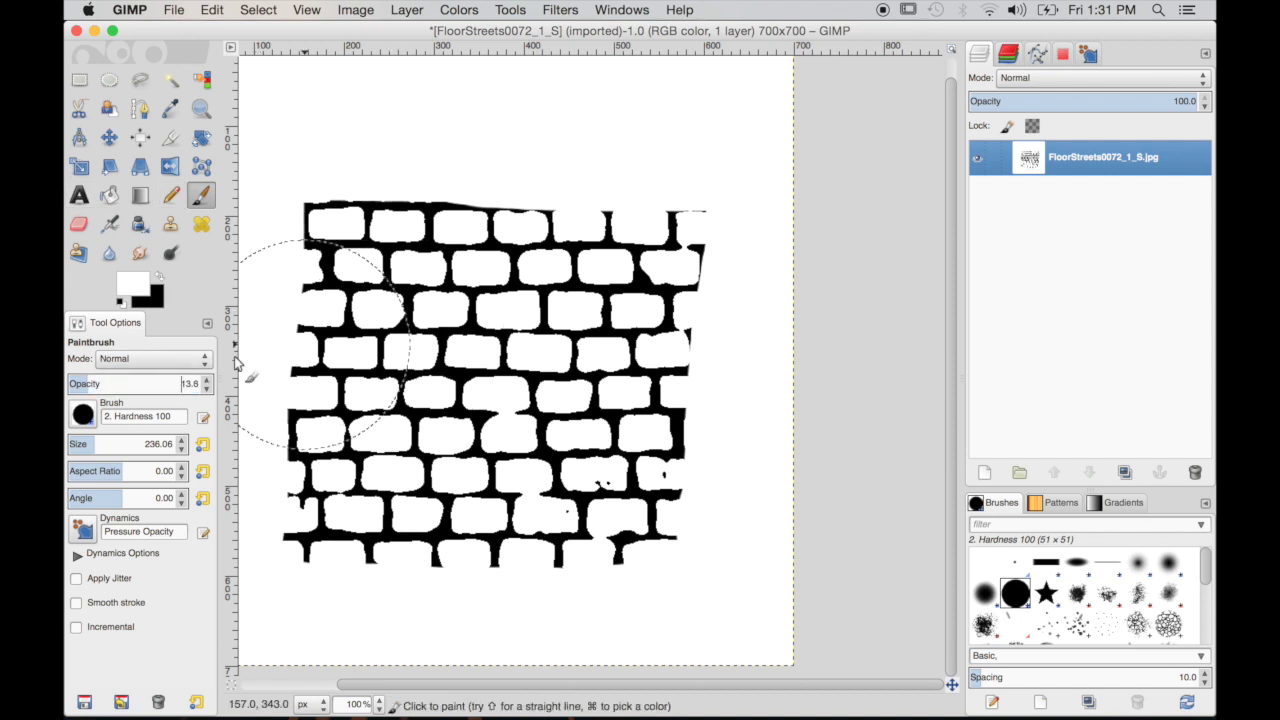
drag(95, 439, 80, 441)
middle_drag(405, 378, 498, 401)
mouse_move(417, 220)
mouse_down()
mouse_move(511, 206)
mouse_move(573, 218)
mouse_move(583, 235)
mouse_move(629, 229)
mouse_move(608, 253)
mouse_up()
mouse_move(690, 225)
mouse_down()
mouse_move(846, 229)
mouse_move(812, 367)
mouse_move(765, 401)
mouse_move(791, 449)
mouse_up()
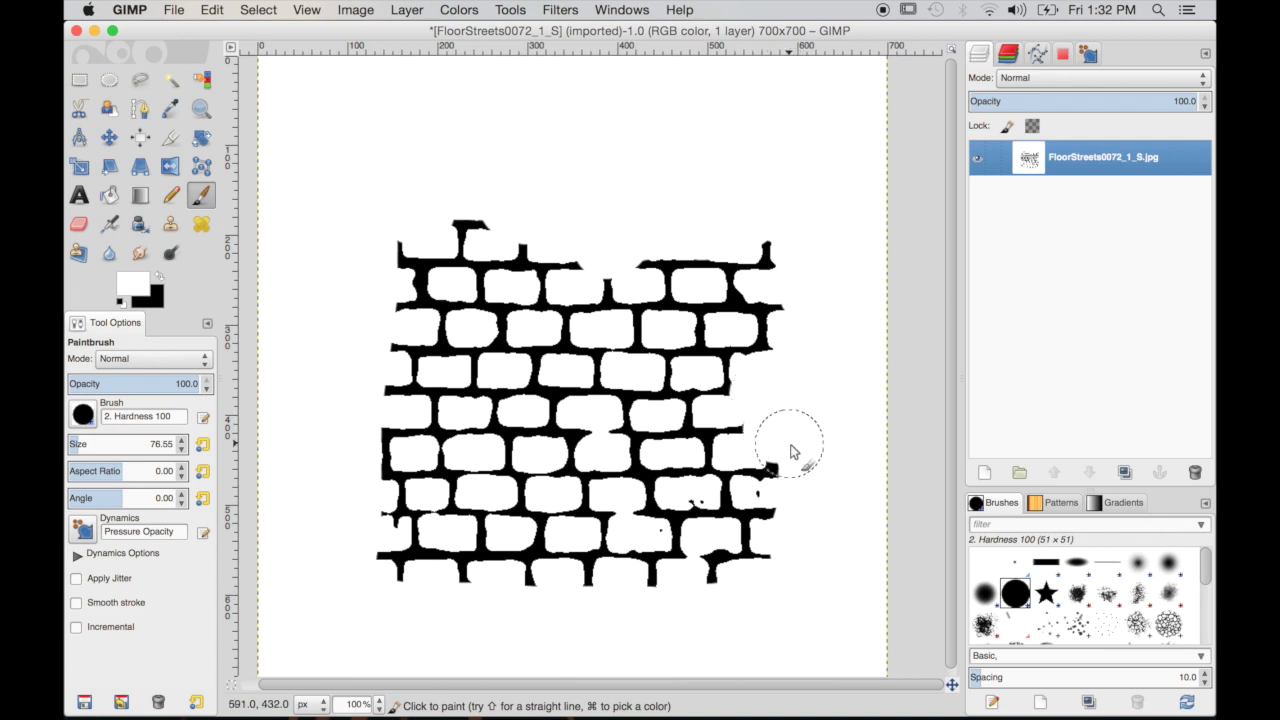
mouse_move(659, 585)
mouse_down()
mouse_move(546, 574)
mouse_move(492, 553)
mouse_move(476, 512)
mouse_up()
mouse_move(389, 409)
mouse_down()
mouse_move(403, 423)
mouse_move(395, 410)
mouse_up()
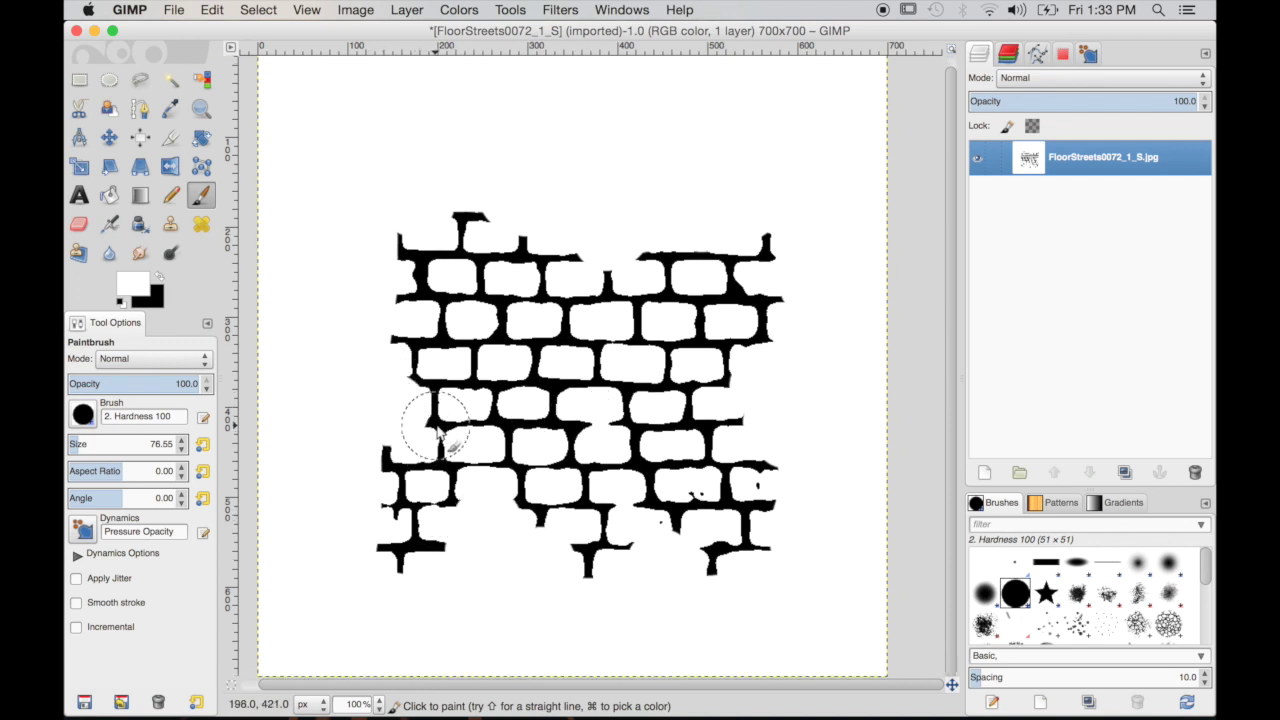
click(436, 425)
Bucket-fill the central bricks in the upper half of the patch with black to open a hole
click(159, 278)
click(109, 195)
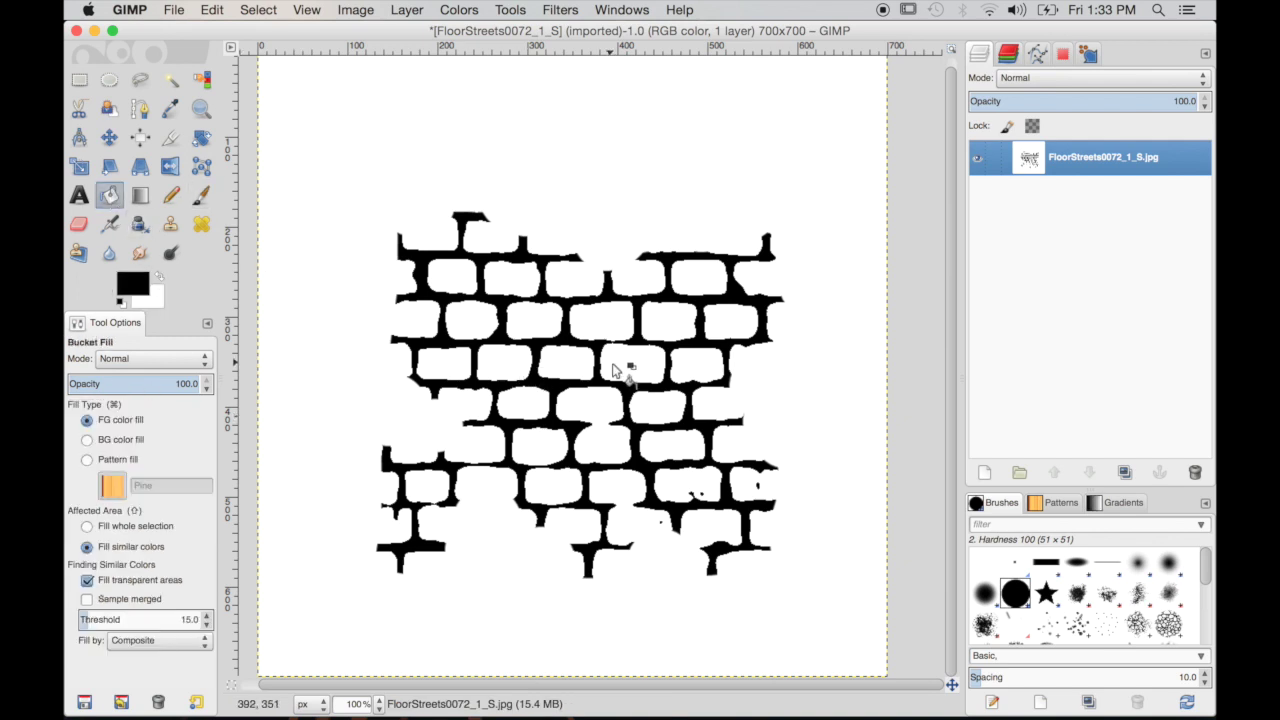
click(652, 328)
click(620, 330)
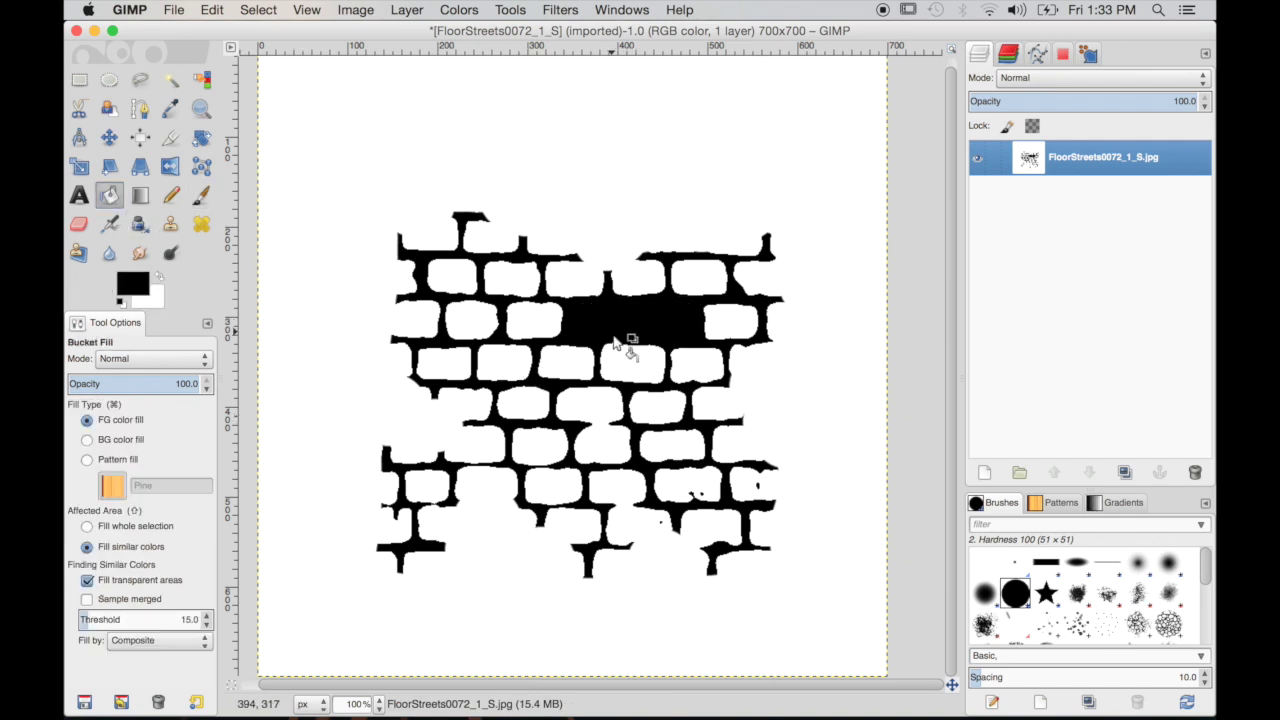
click(629, 375)
click(572, 372)
click(536, 326)
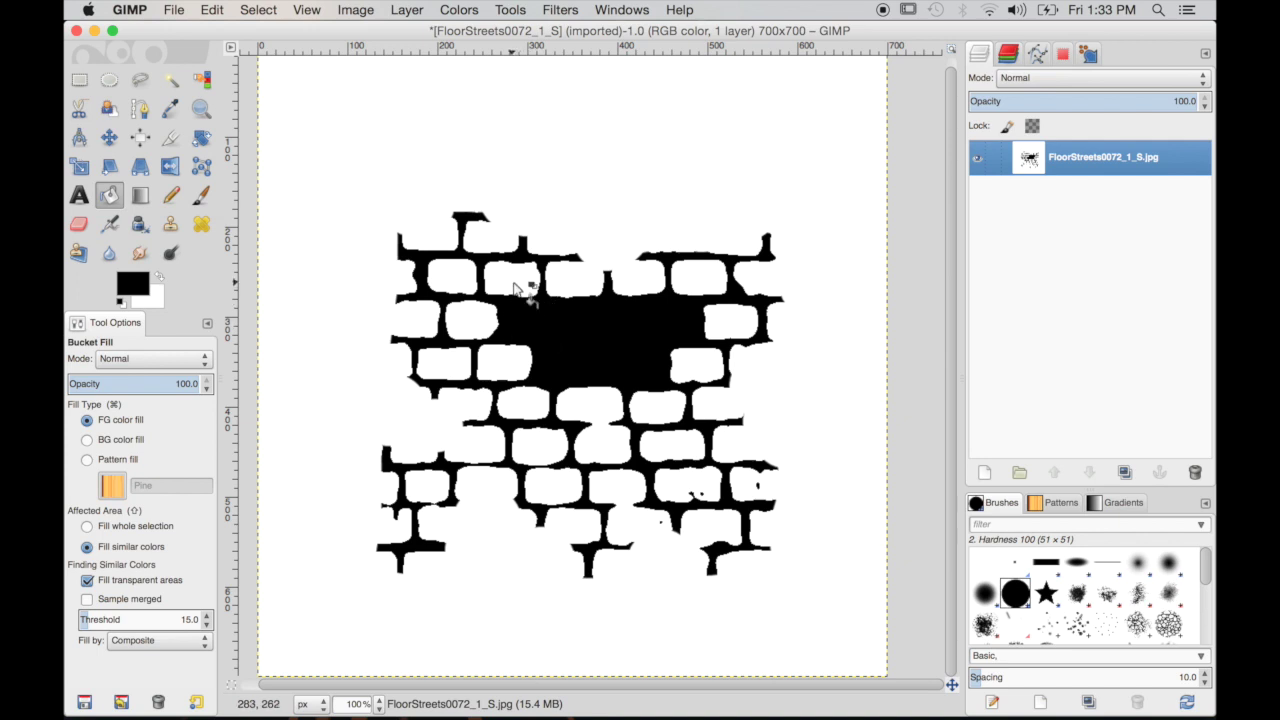
click(516, 284)
click(492, 366)
click(472, 330)
Extend the hole by filling the central bricks in the lower rows and one brick at the patch's upper right with black
click(597, 412)
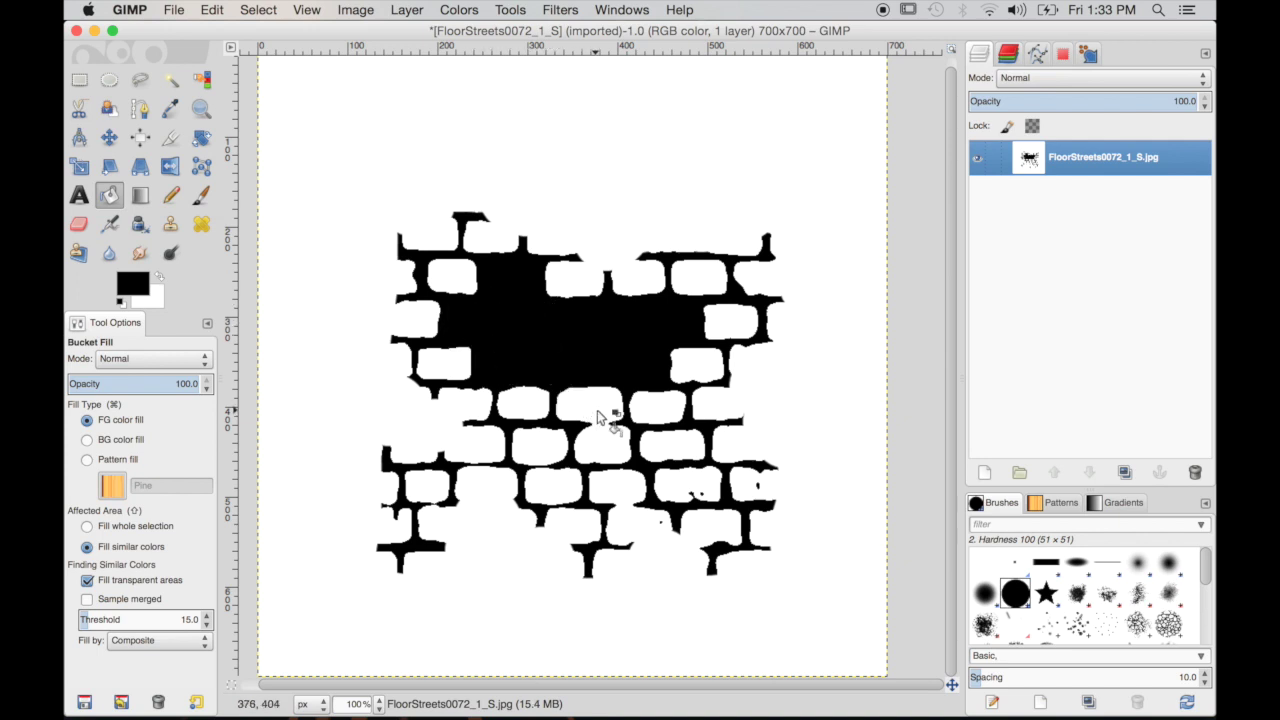
click(600, 450)
click(545, 447)
click(540, 413)
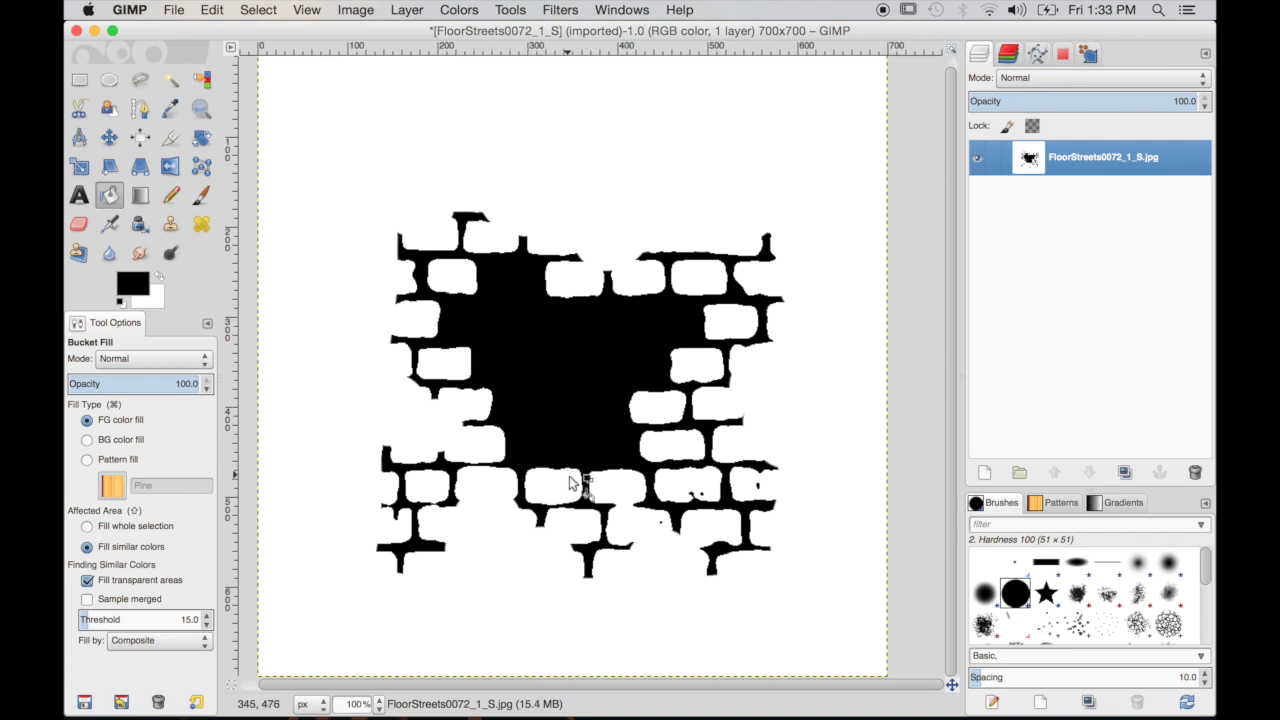
click(573, 487)
click(668, 455)
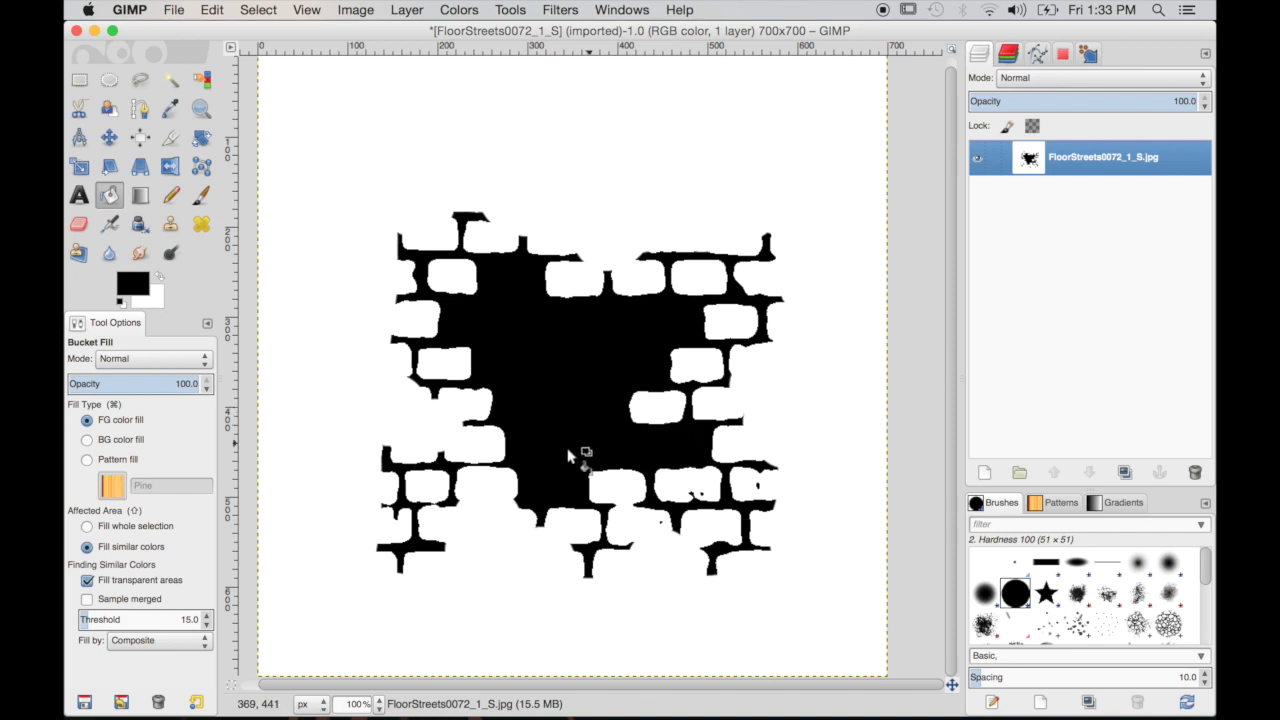
click(705, 296)
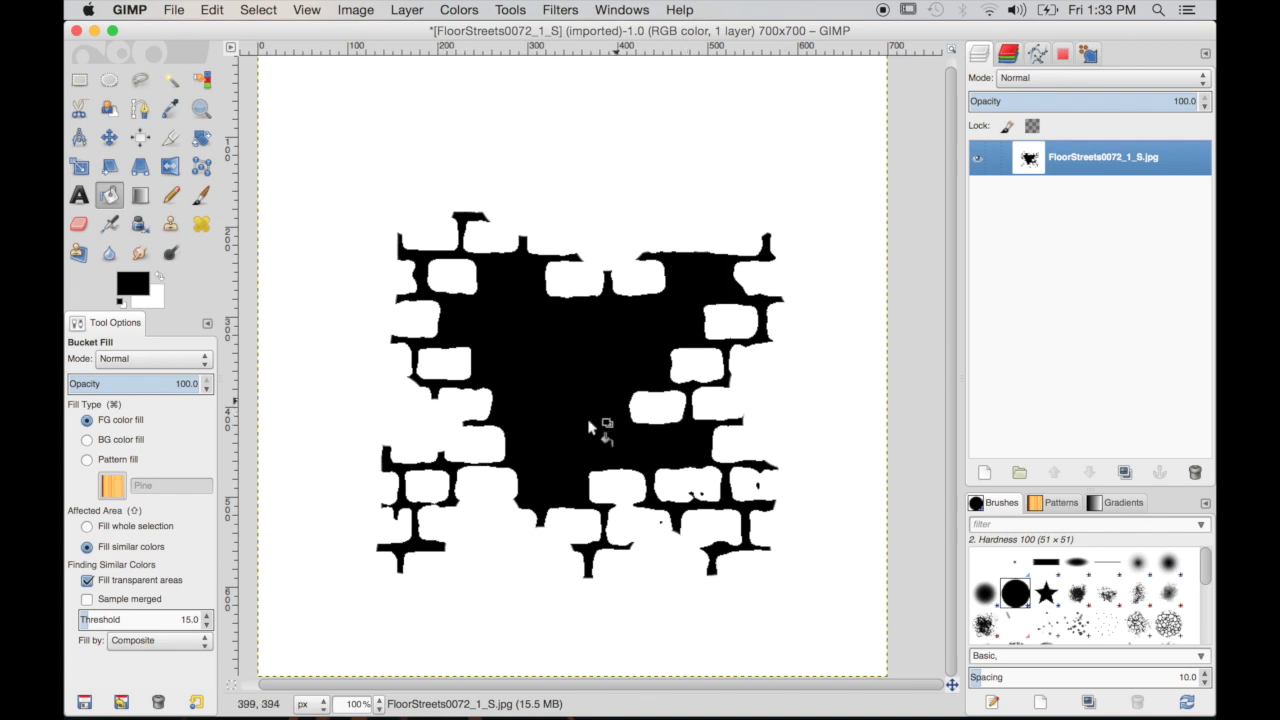
Apply a Gaussian blur with a 5 px horizontal and vertical radius to soften the edges of the hole shape
scroll(625, 375, down, 1)
scroll(625, 375, left, 1)
scroll(617, 385, up, 1)
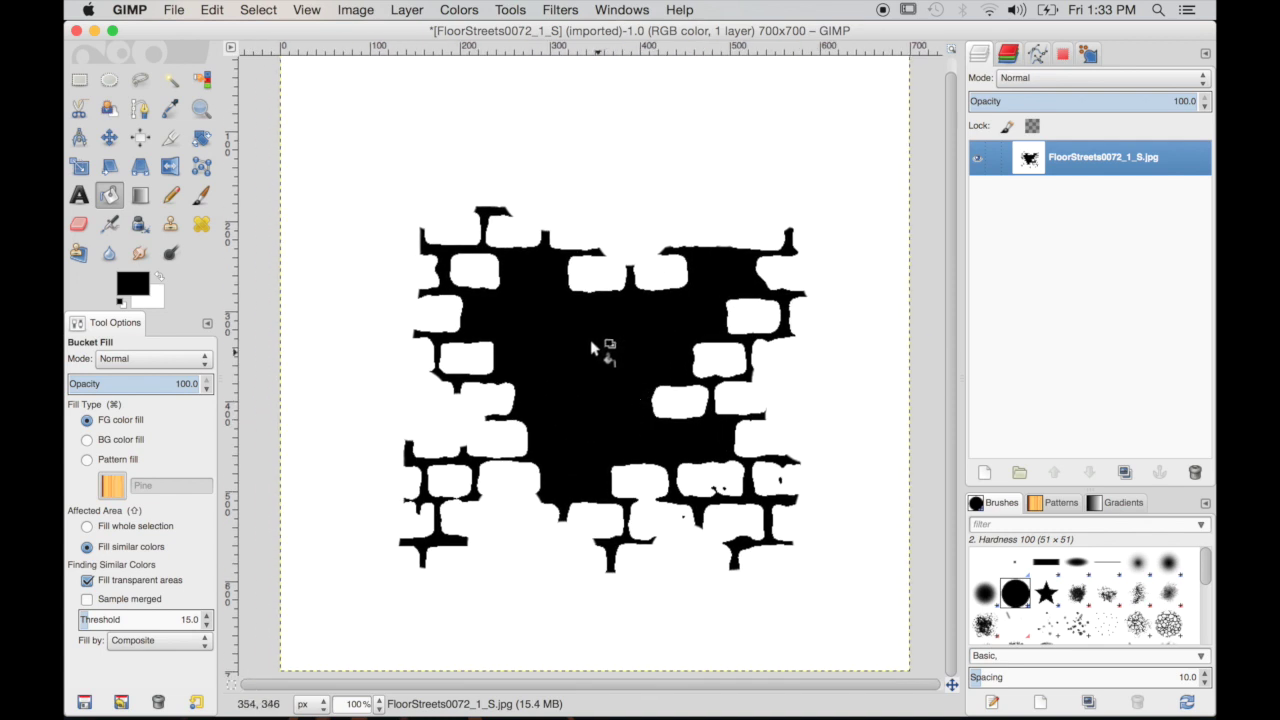
click(545, 10)
mouse_move(594, 116)
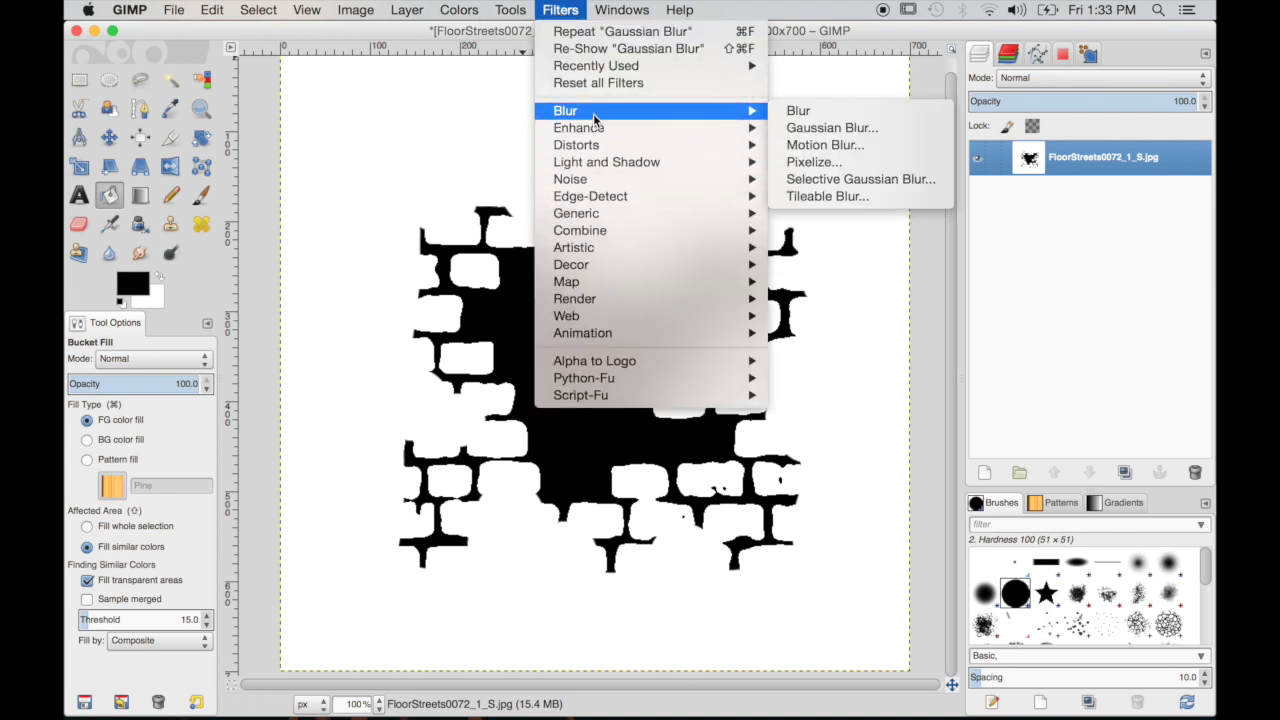
click(829, 132)
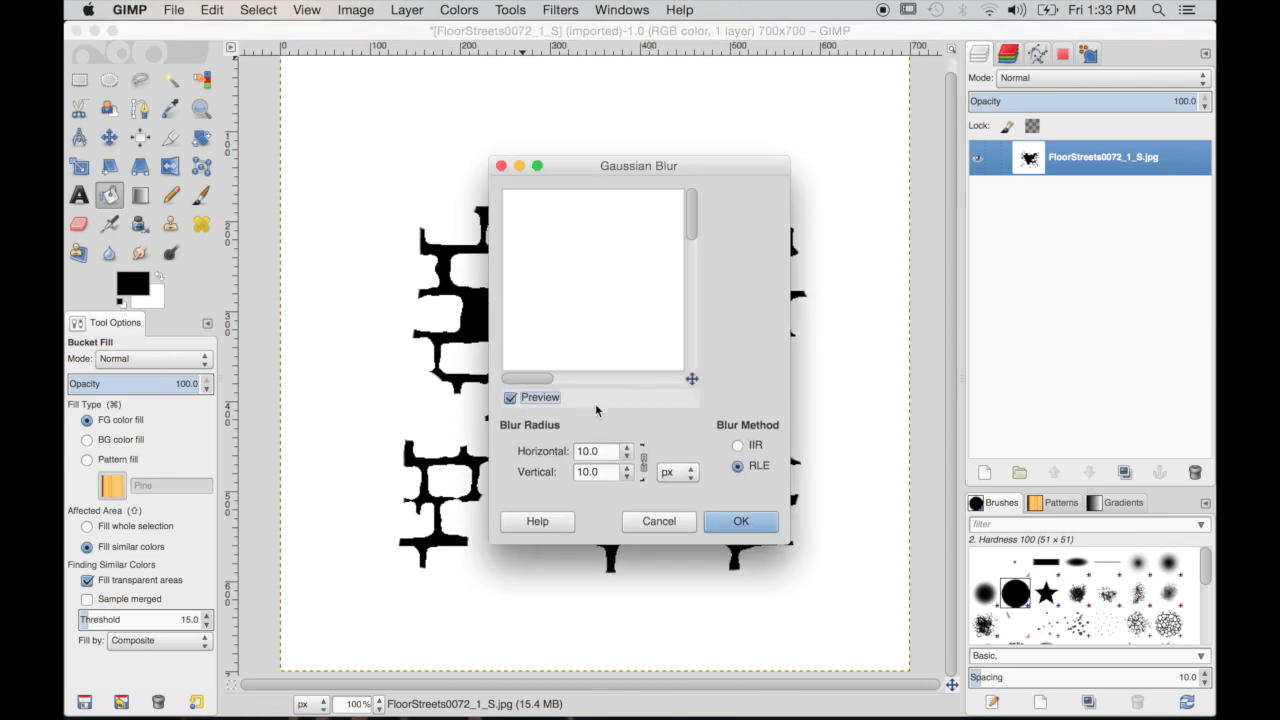
drag(616, 373, 512, 205)
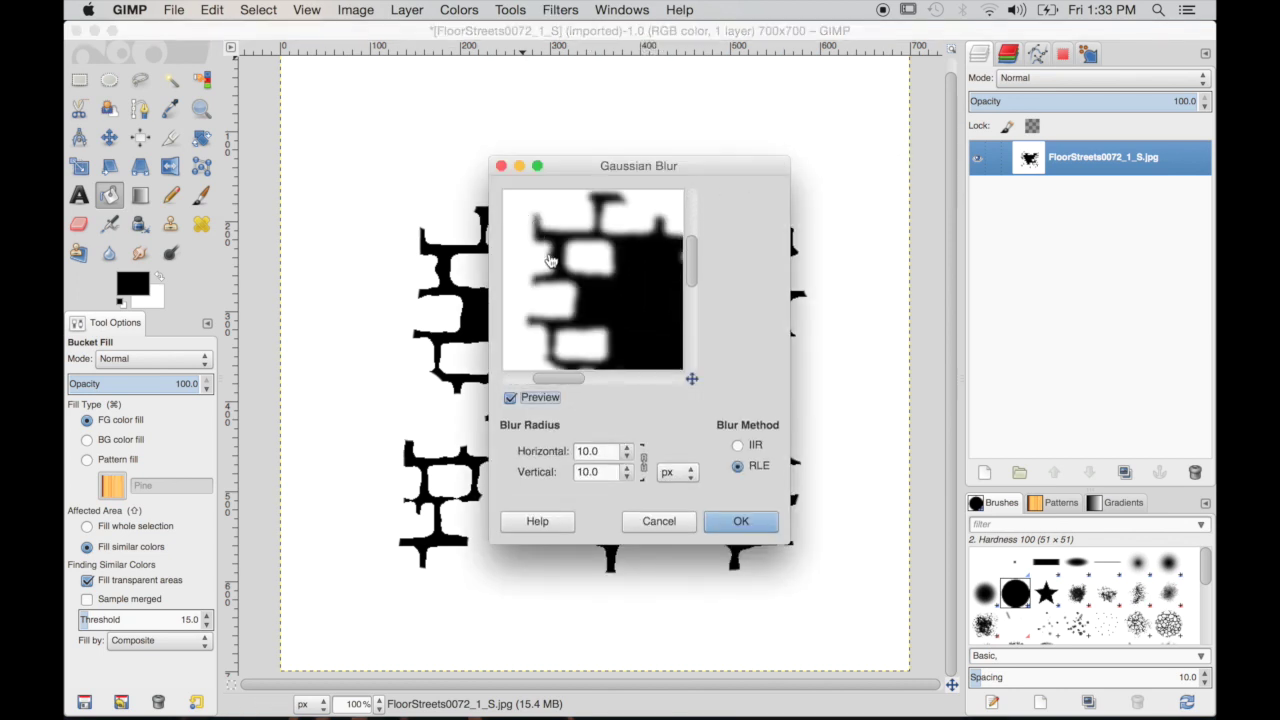
click(628, 457)
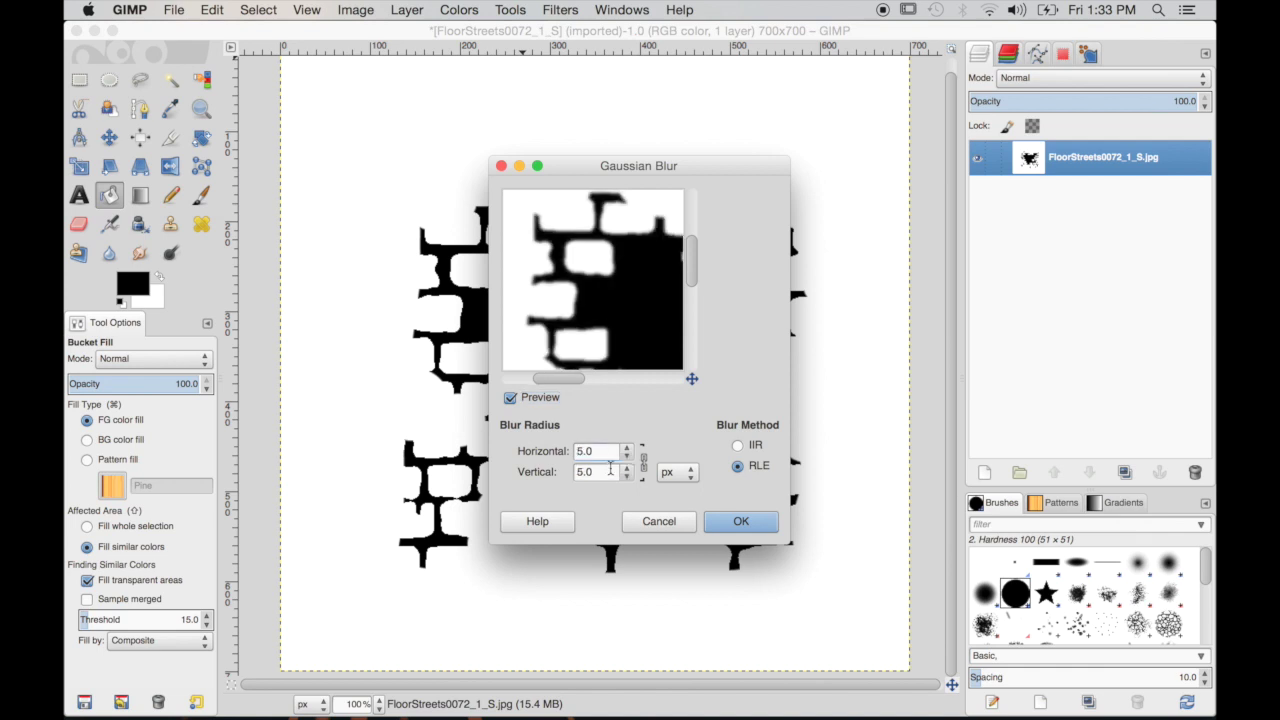
click(719, 526)
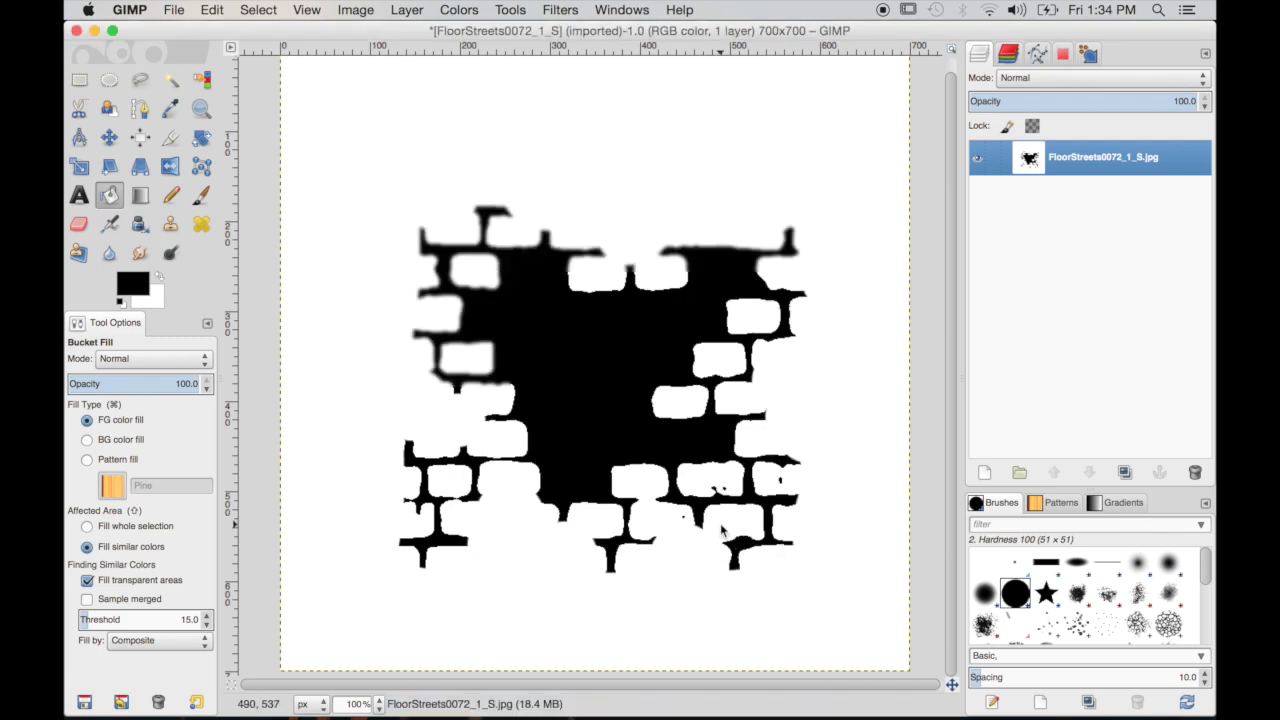
middle_drag(720, 524, 713, 516)
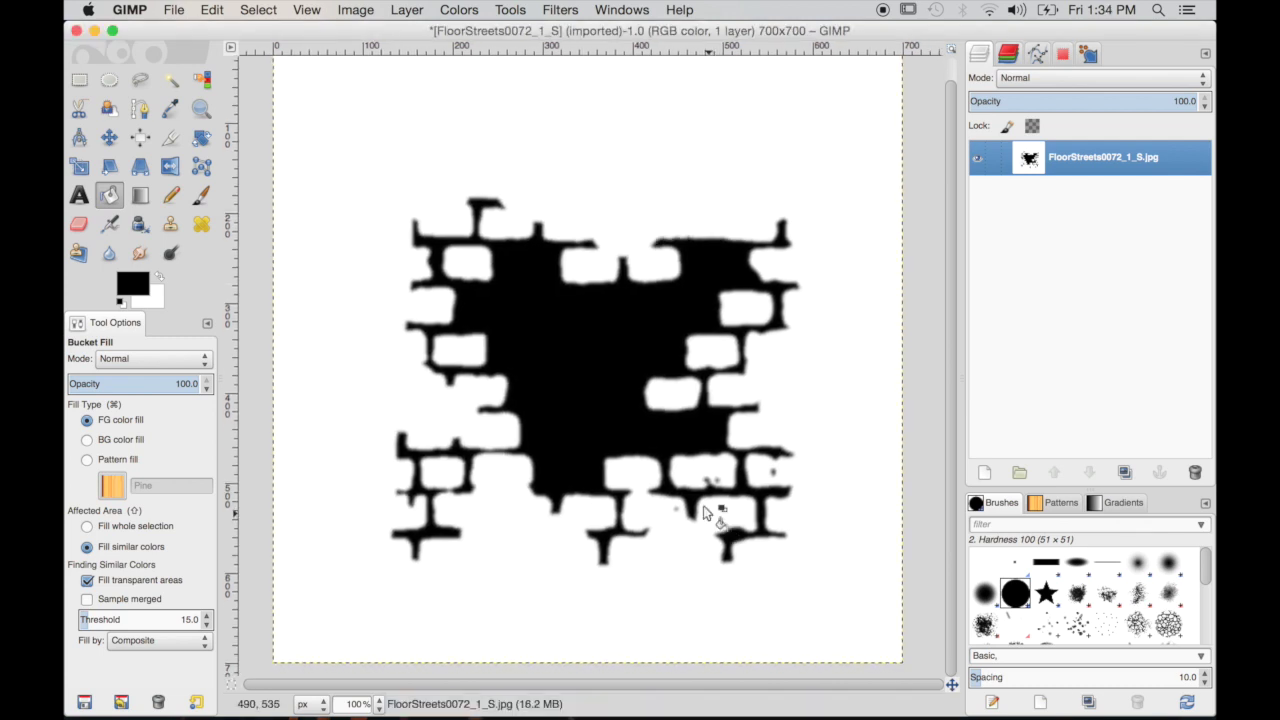
Open the image export settings for the finished black-and-white mask
click(176, 11)
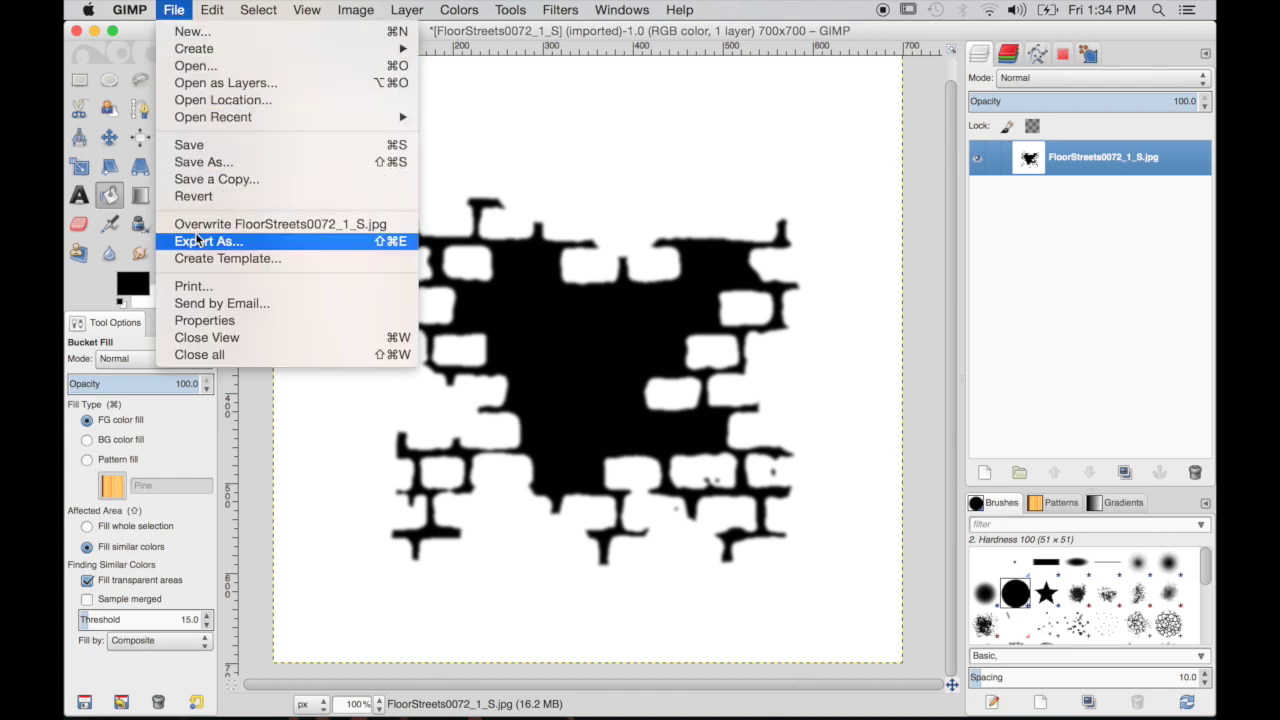
click(197, 241)
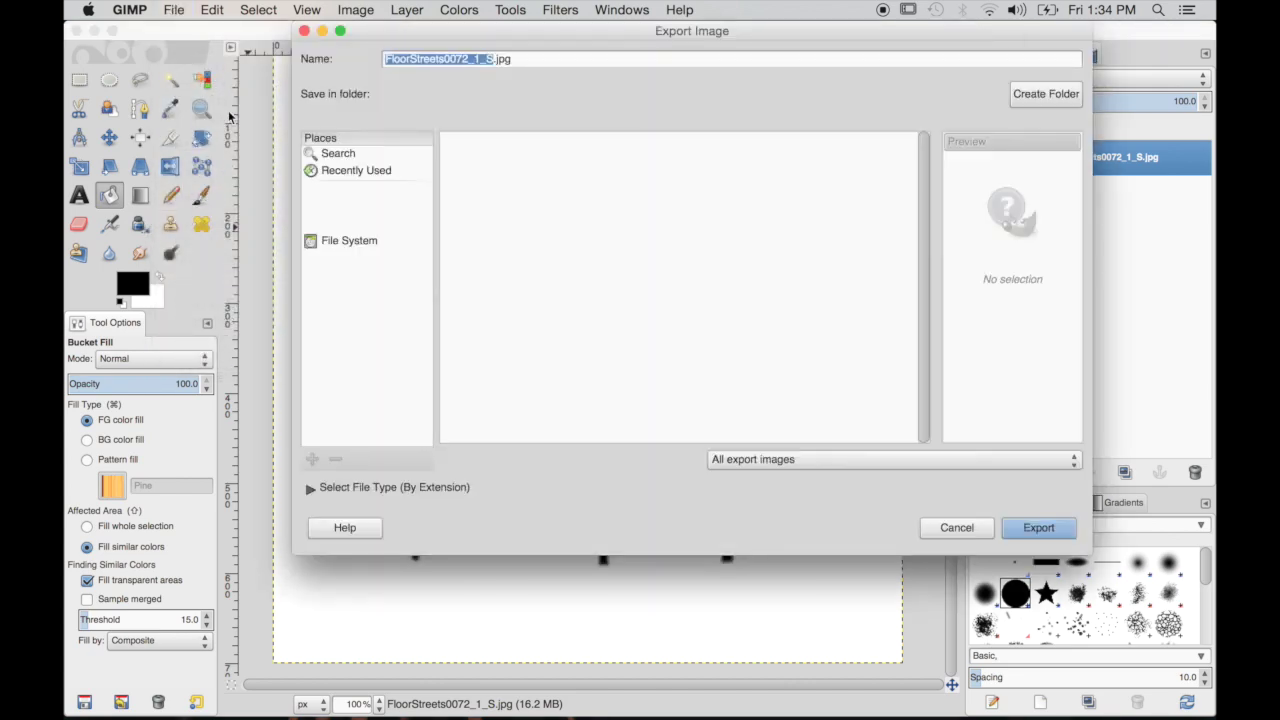
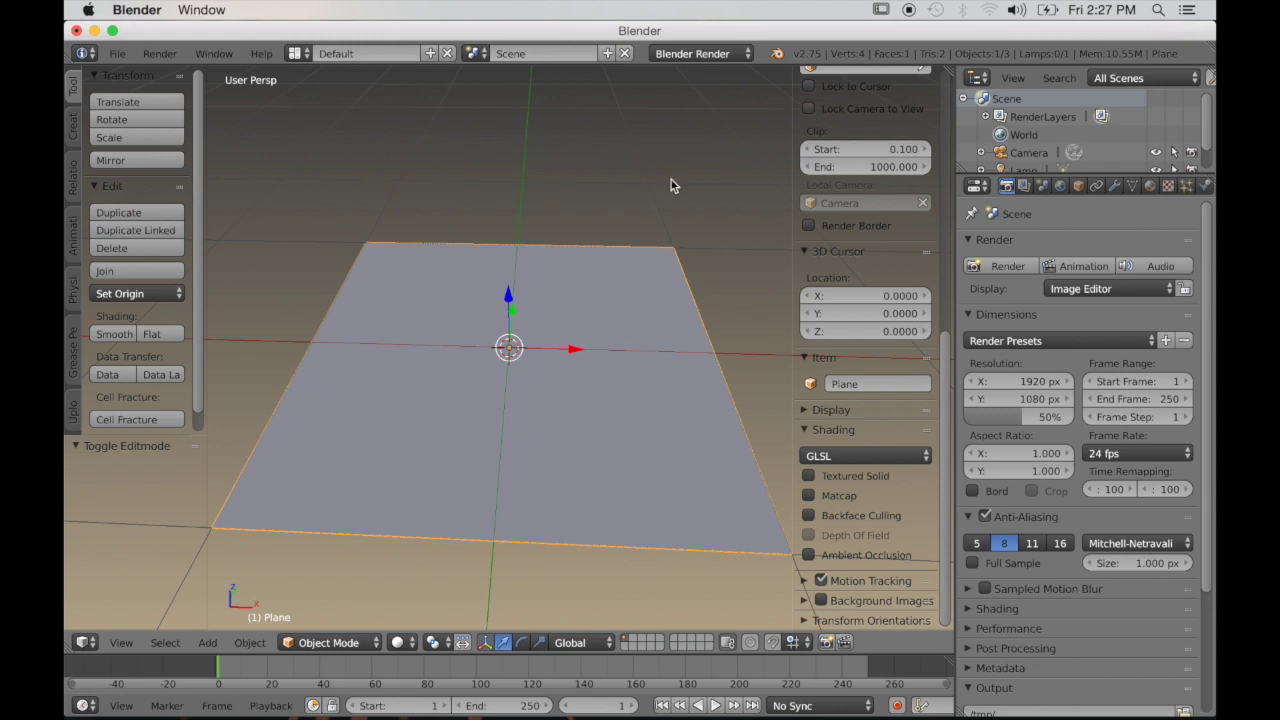
Switch to Blender, set the render engine to Cycles Render and load the Compositing screen layout
click(700, 54)
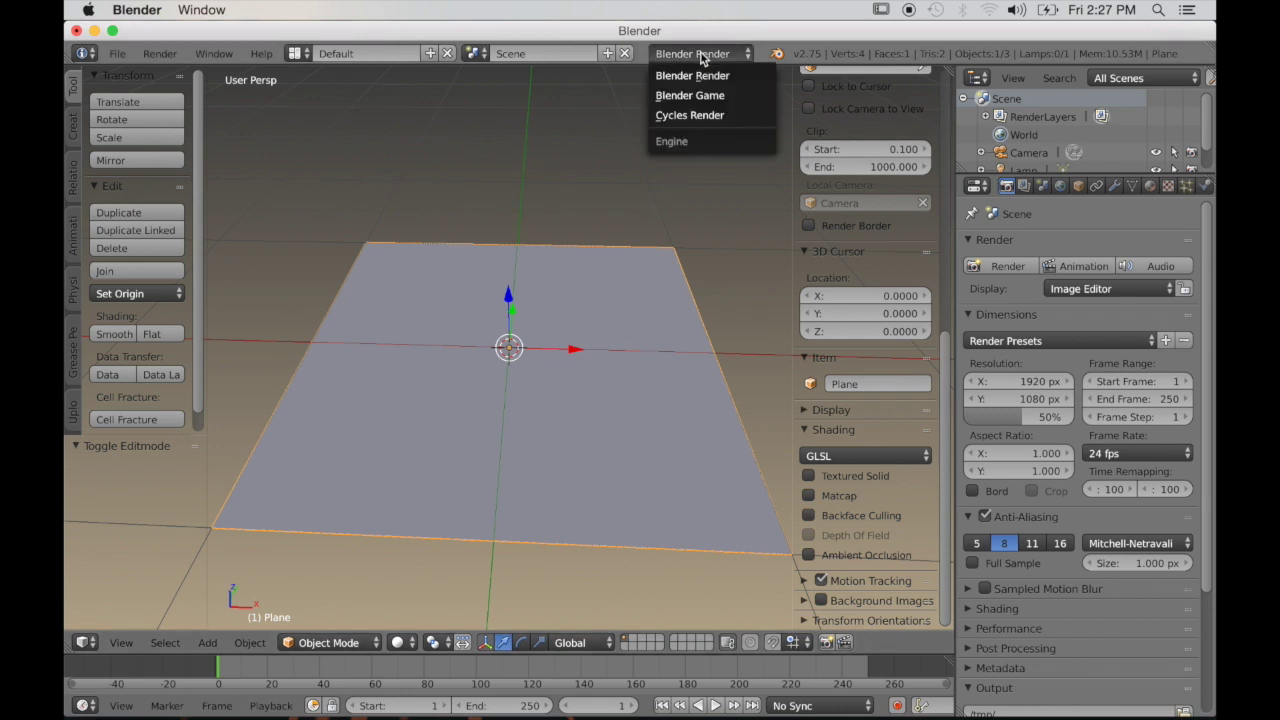
click(675, 114)
click(297, 53)
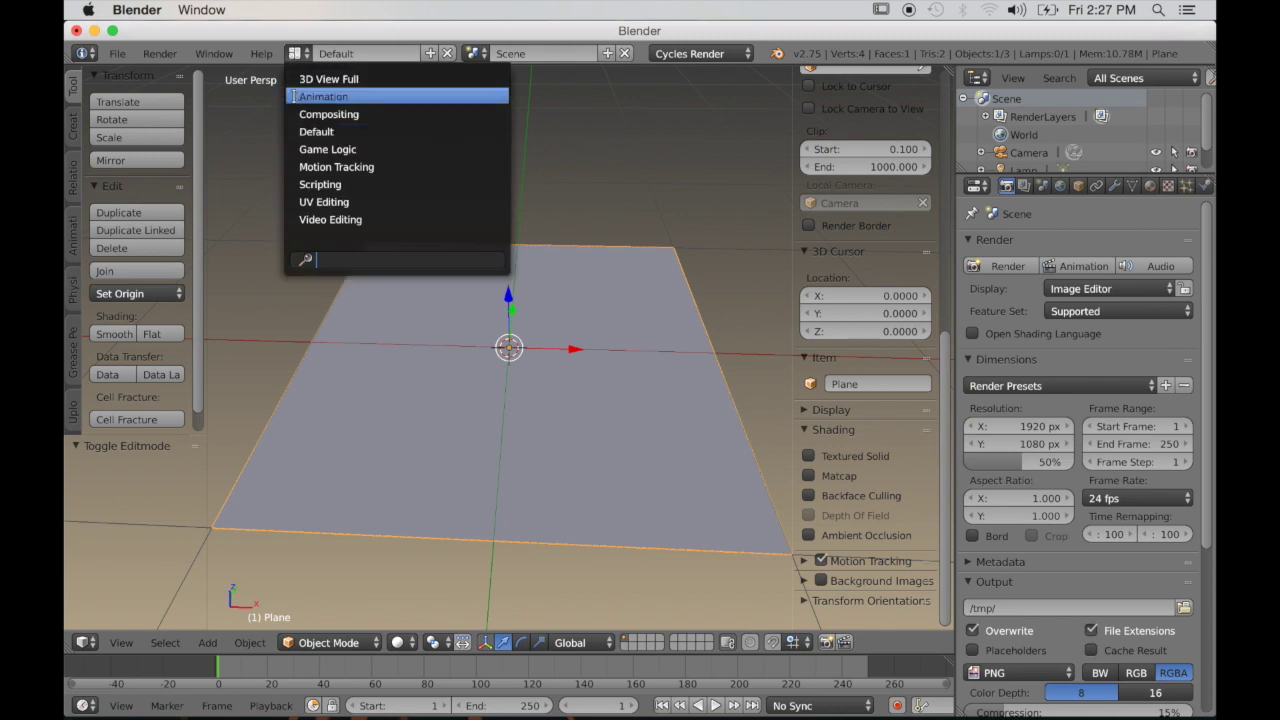
click(335, 114)
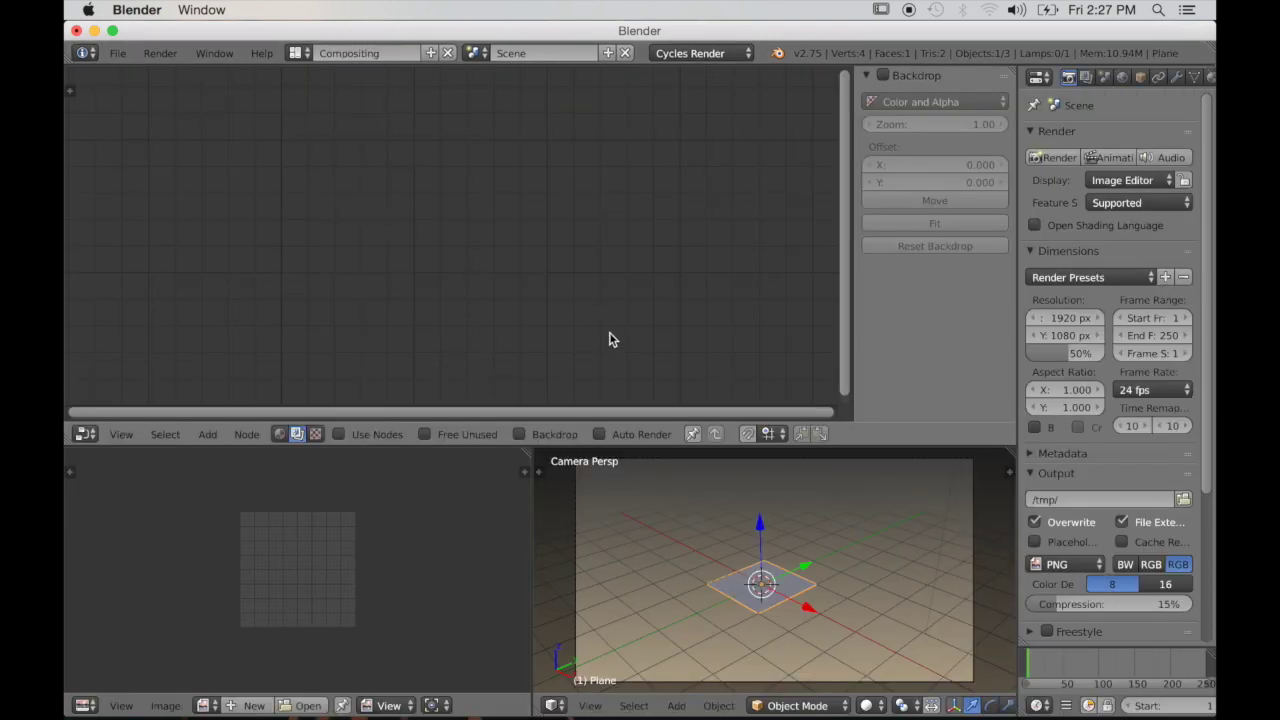
Turn the upper node area into a 3D View, split it in two and set the larger half to rendered shading
click(84, 434)
click(90, 412)
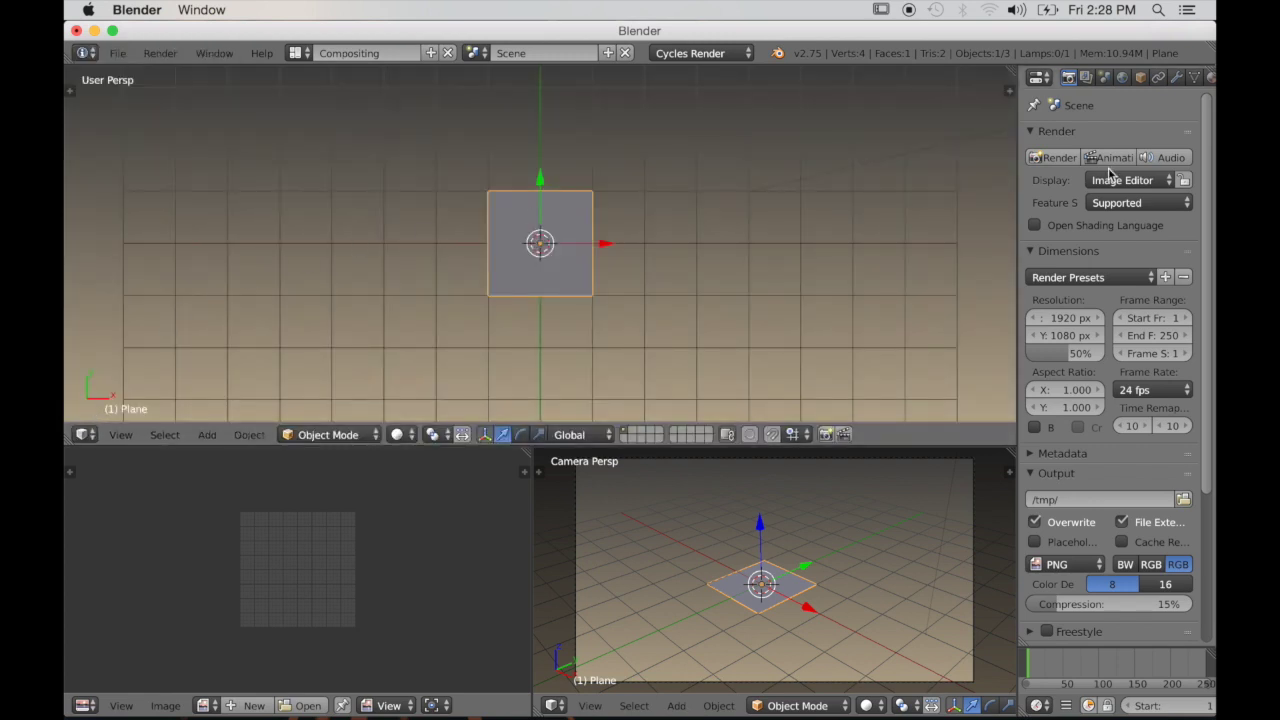
drag(979, 76, 702, 170)
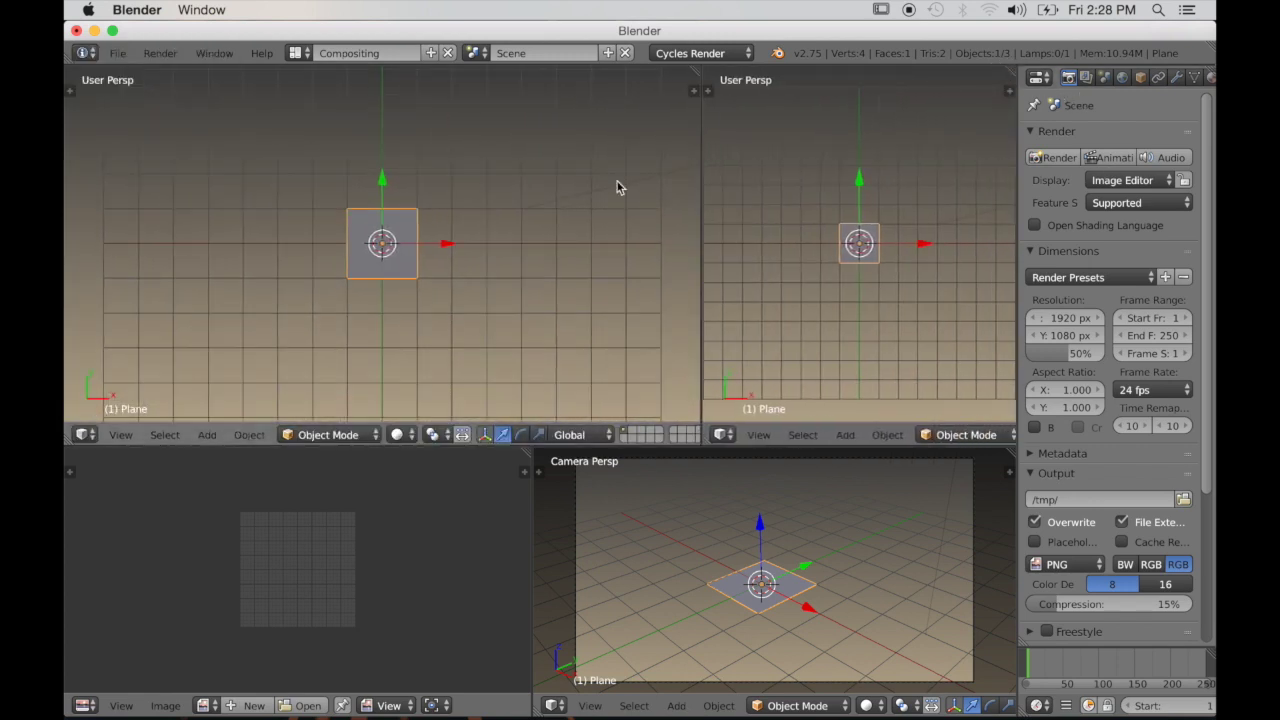
click(410, 436)
click(422, 323)
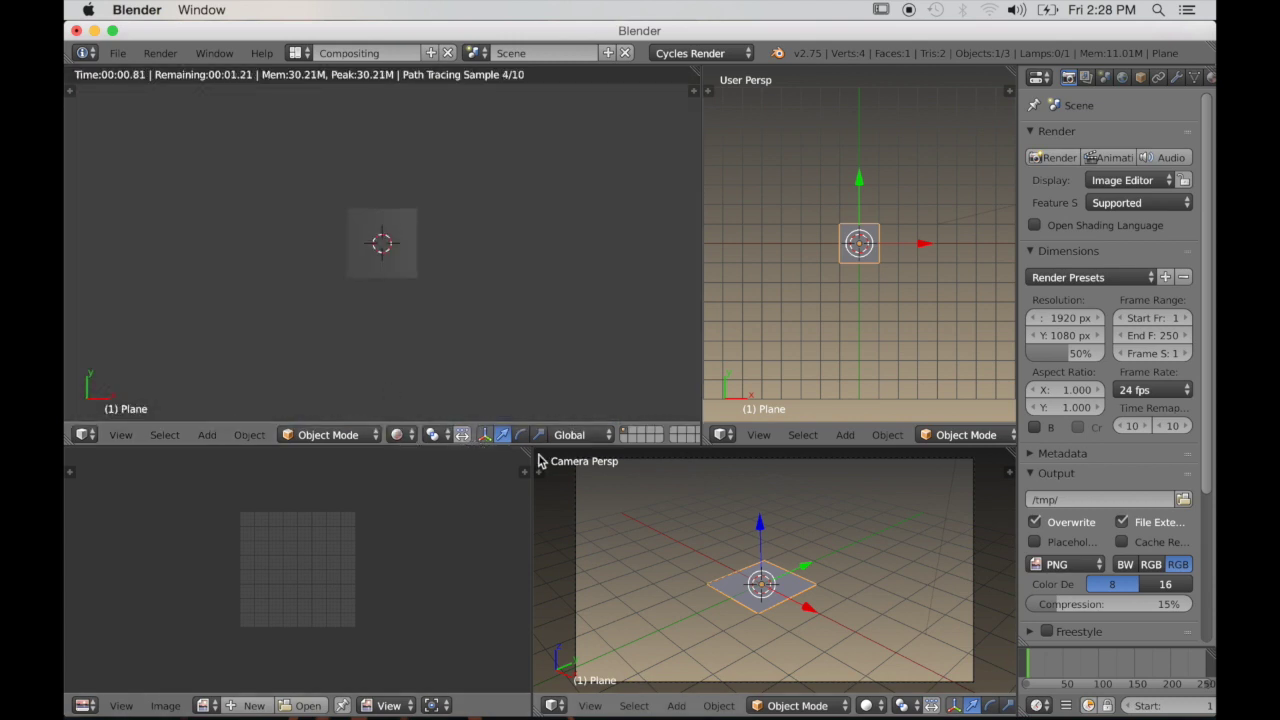
Merge the lower areas, split them again with a narrow image editor, and make the wider part a Node Editor without its sidebar
drag(523, 451, 598, 458)
drag(1008, 470, 735, 486)
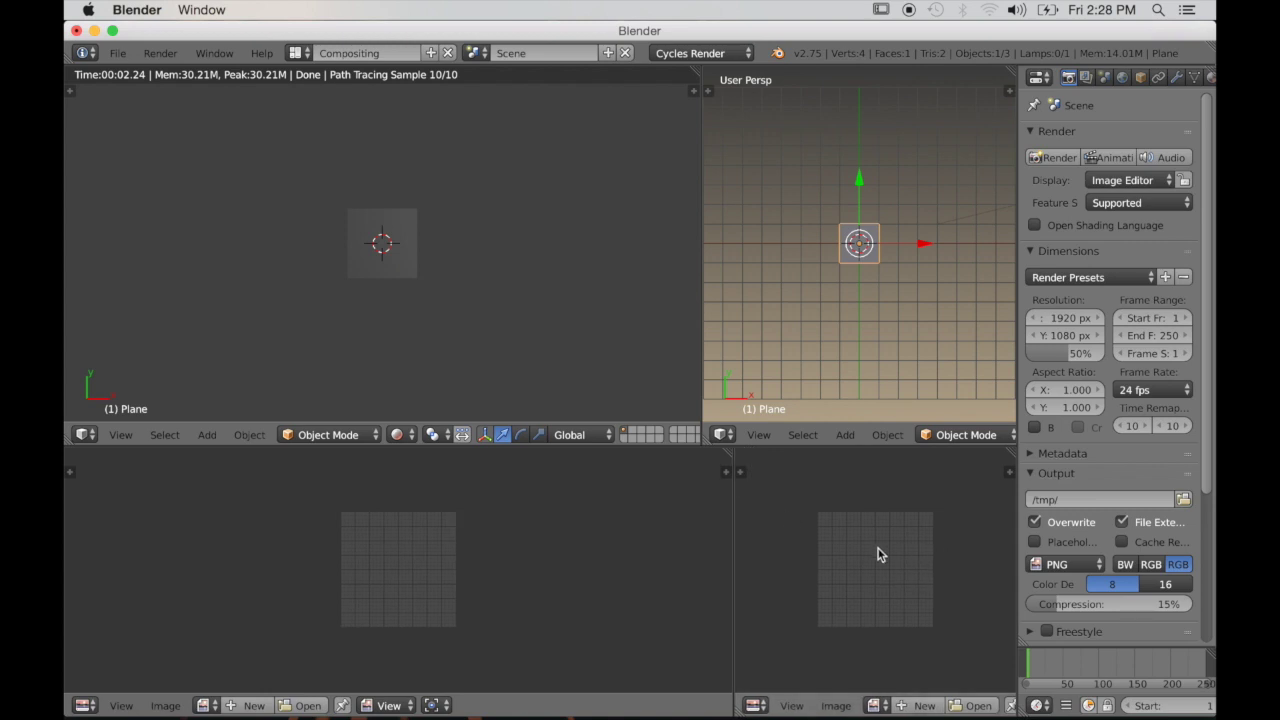
click(85, 705)
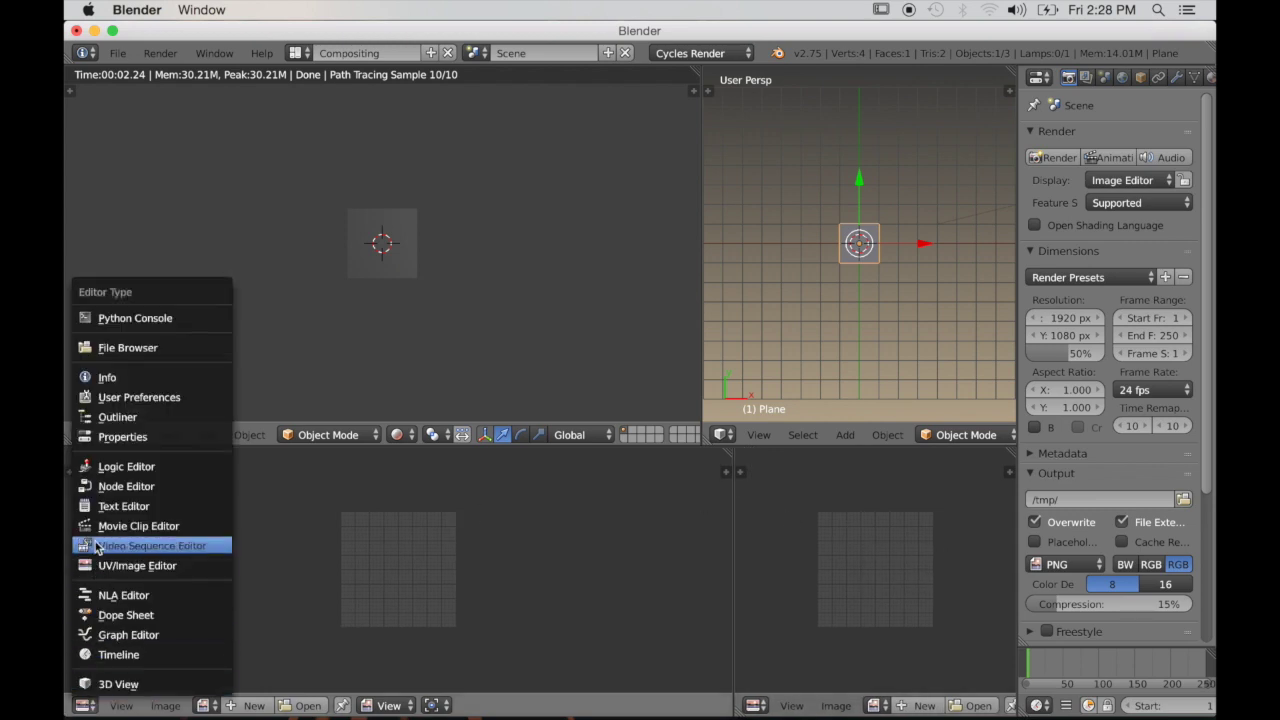
click(102, 488)
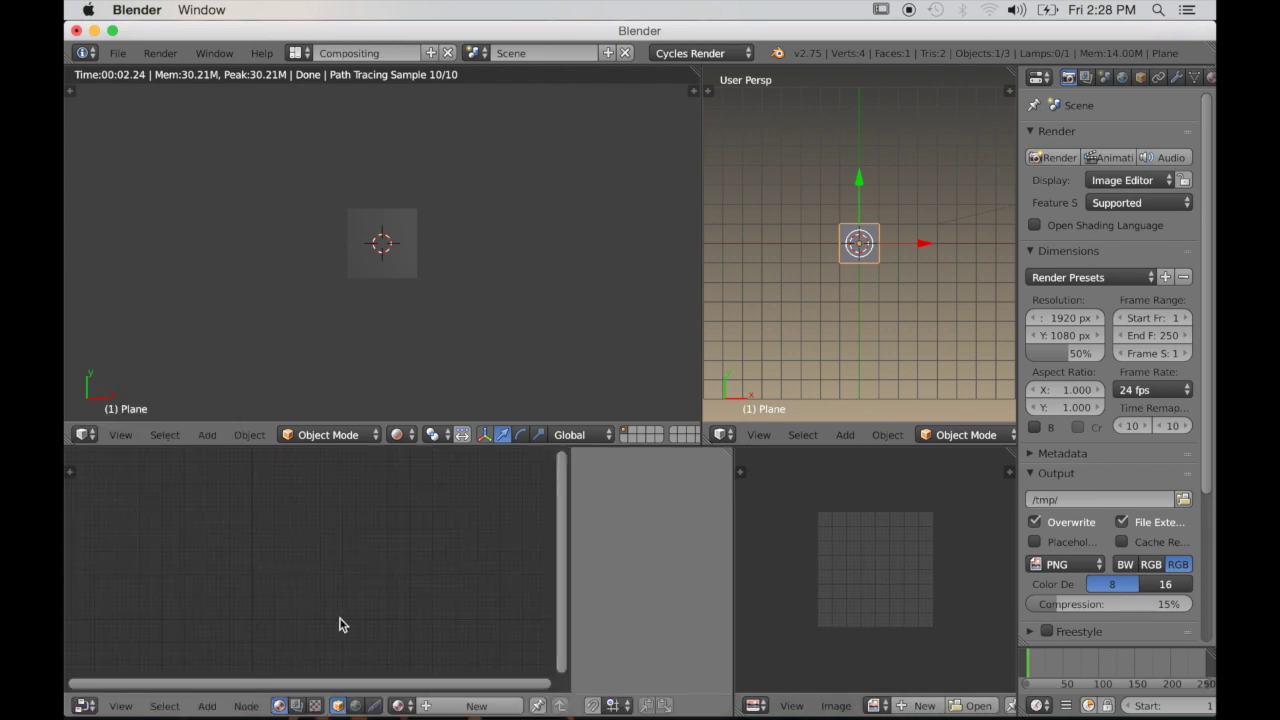
key(n)
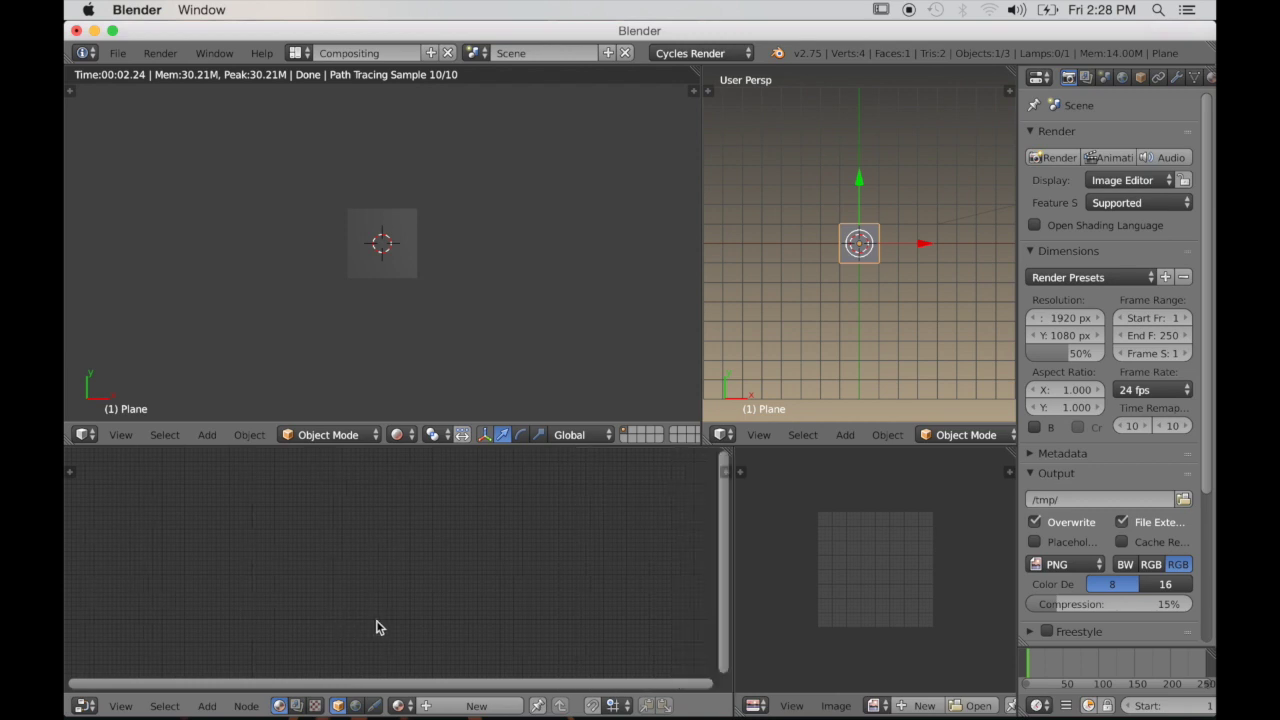
Give the world surface a Background shader with a brighter, muted grey-blue colour
middle_drag(434, 397, 401, 373)
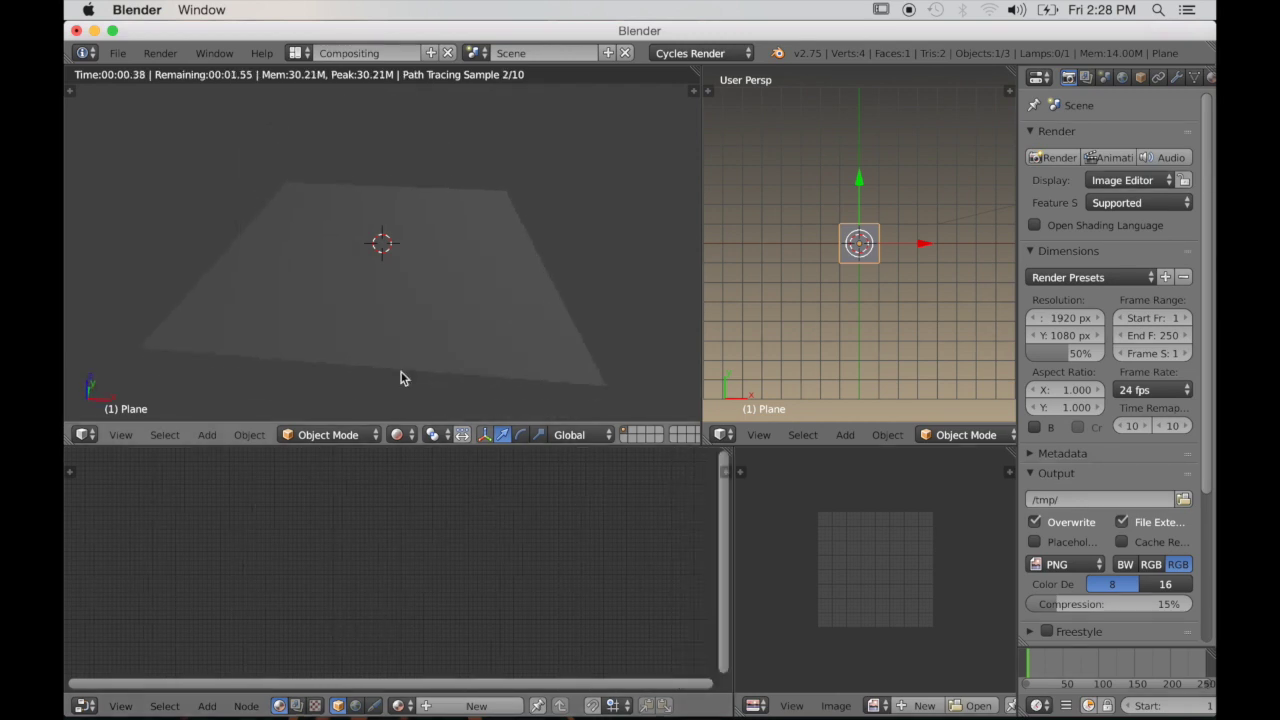
click(1124, 79)
click(1137, 231)
click(1145, 261)
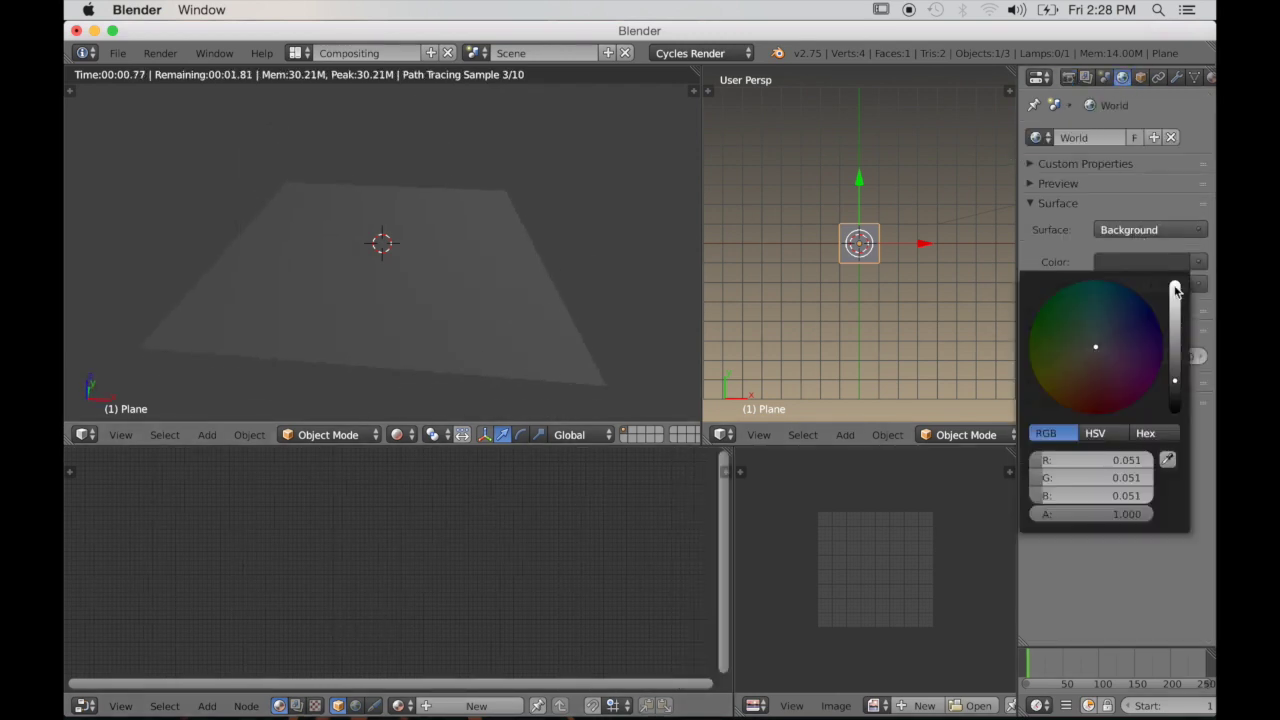
drag(1176, 326, 1175, 340)
mouse_move(1095, 347)
mouse_down()
mouse_move(1122, 341)
mouse_move(1097, 328)
mouse_up()
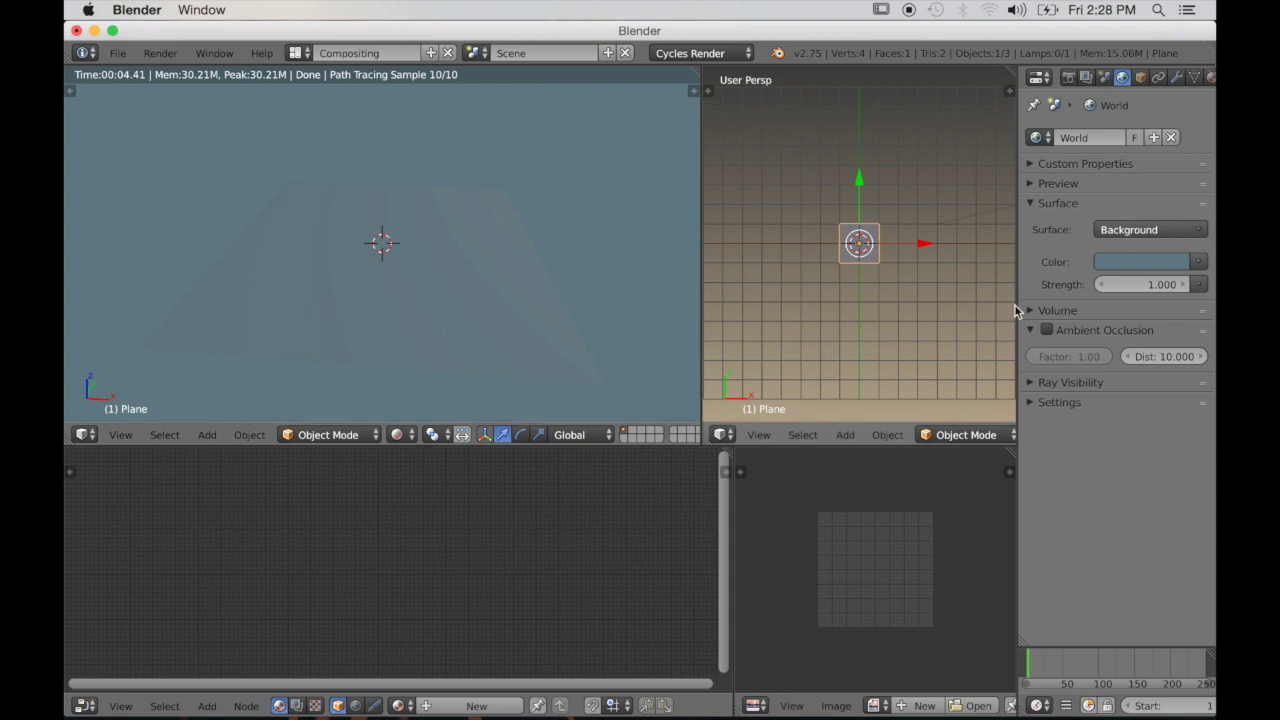
Add a new material to the plane and set its surface shader to Ambient Occlusion
drag(1016, 310, 913, 340)
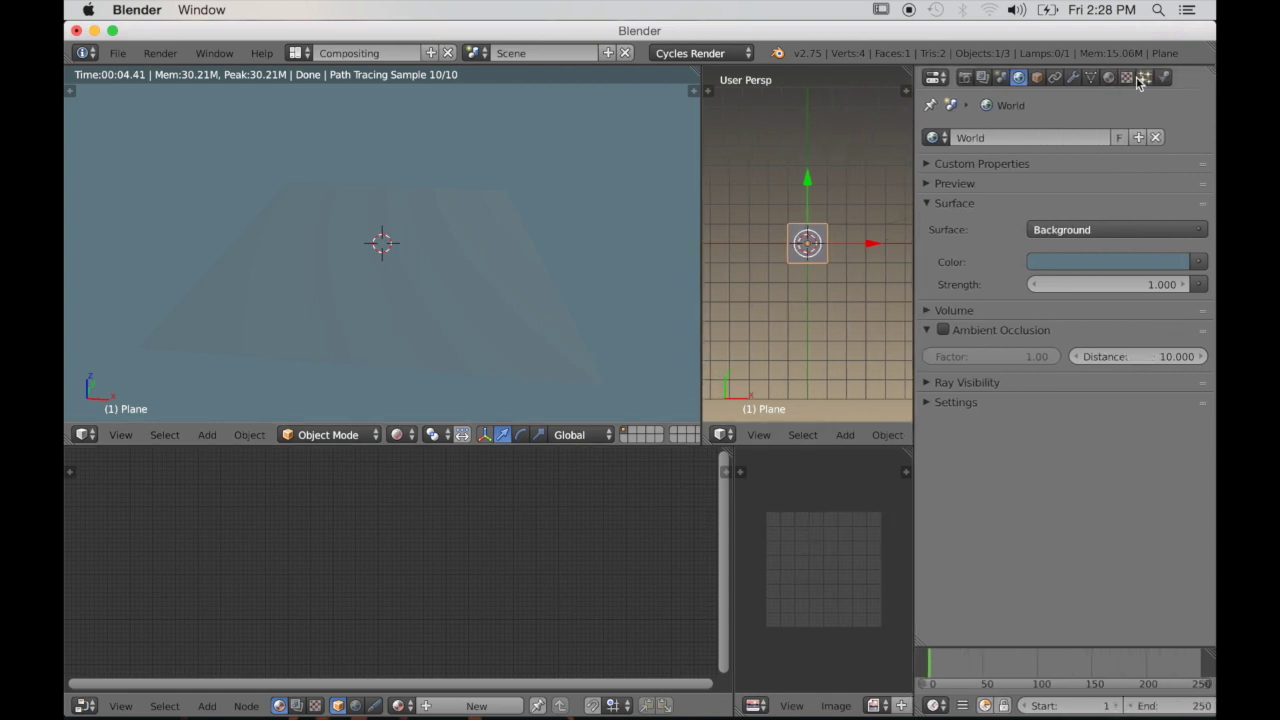
click(1108, 77)
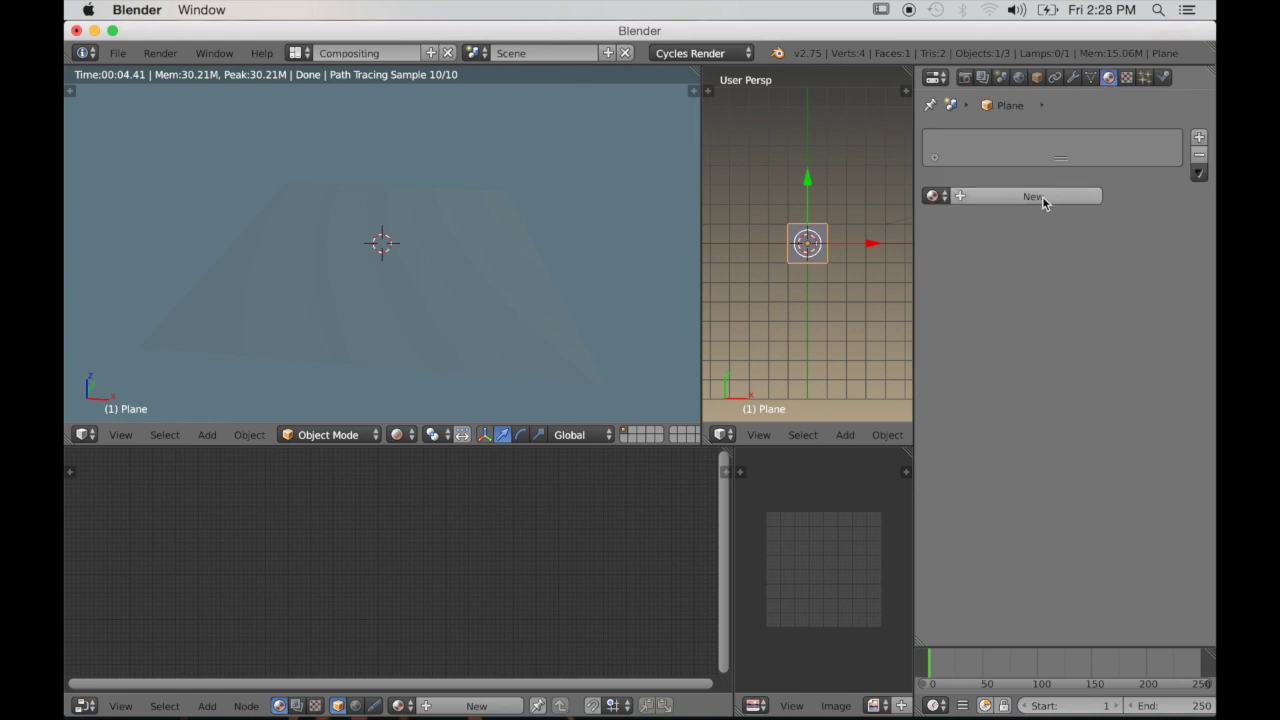
click(1043, 197)
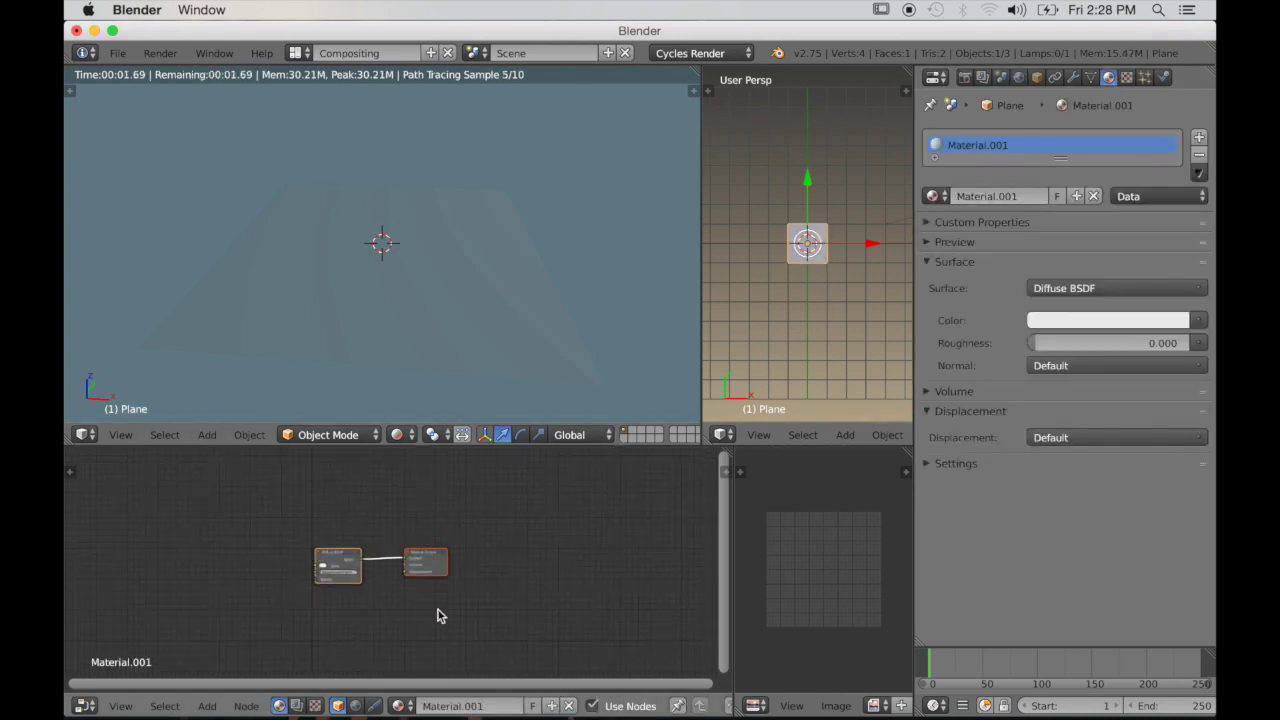
scroll(438, 616, up, 4)
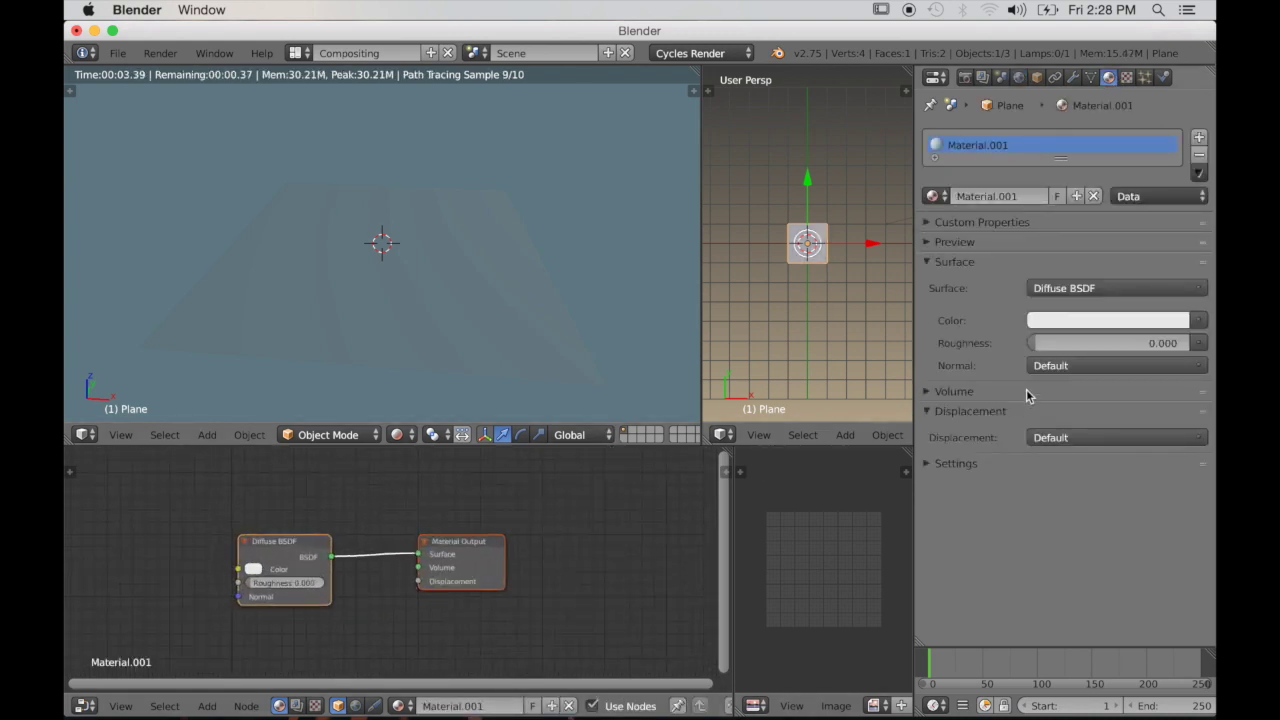
click(1074, 289)
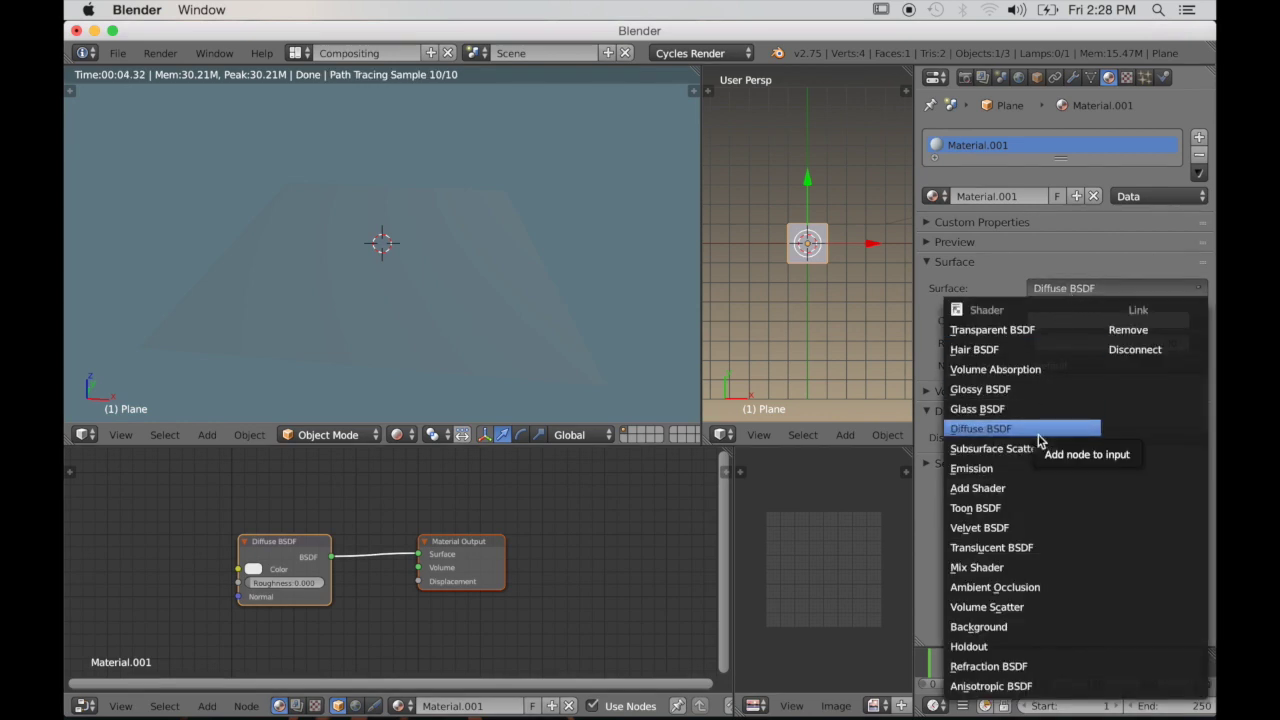
click(1038, 586)
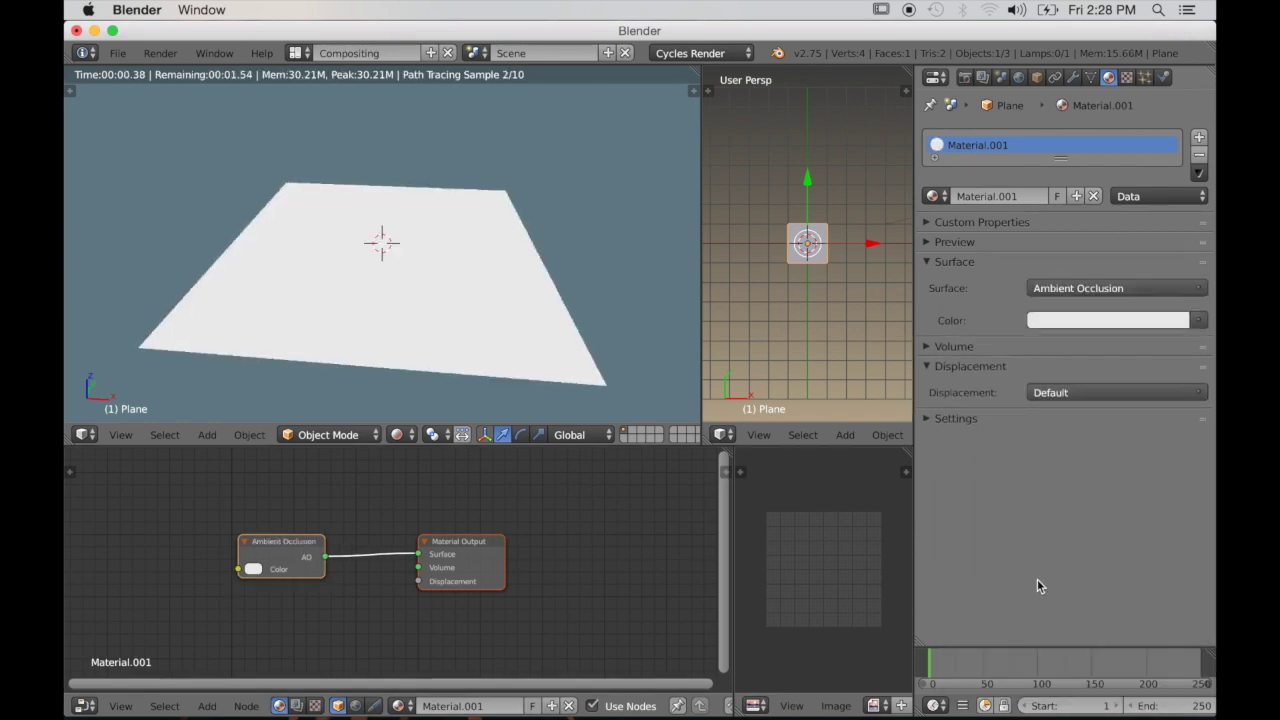
middle_drag(540, 365, 543, 362)
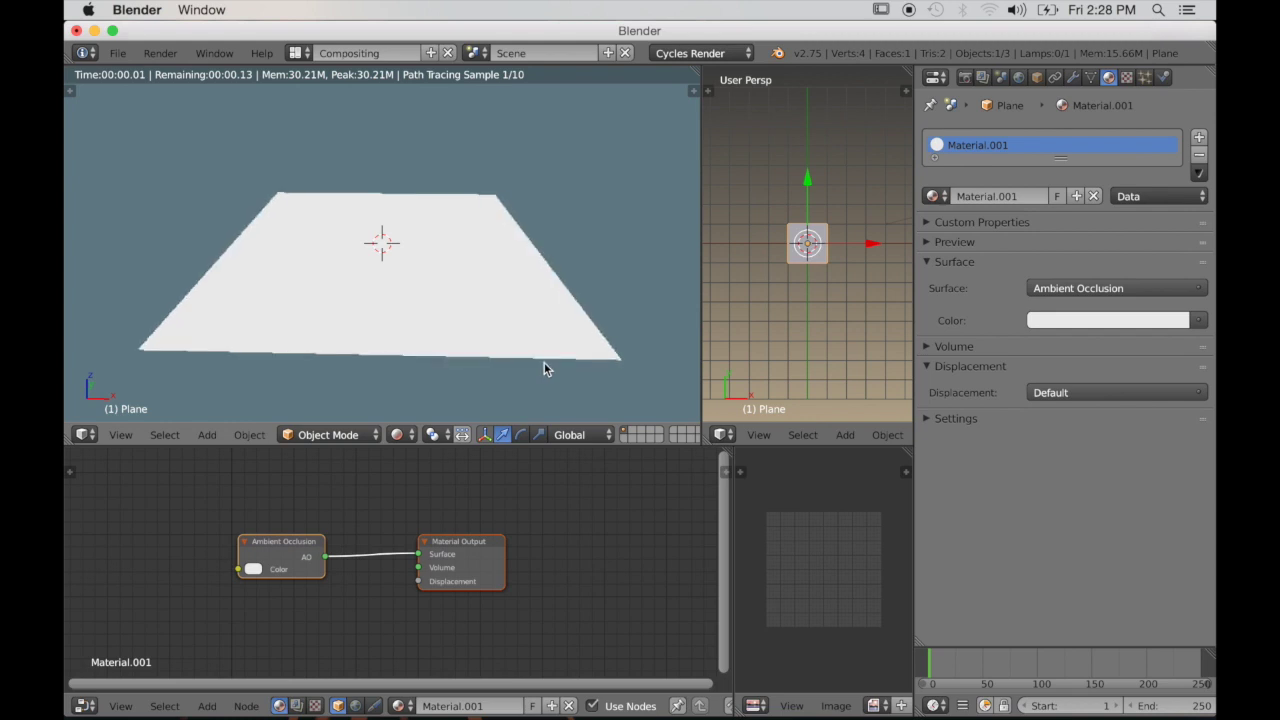
Move the Material Output node away from the shader and add an image texture and mapping node setup to the Ambient Occlusion node
scroll(519, 591, down, 3)
drag(463, 551, 624, 542)
scroll(391, 571, up, 3)
middle_drag(391, 566, 432, 591)
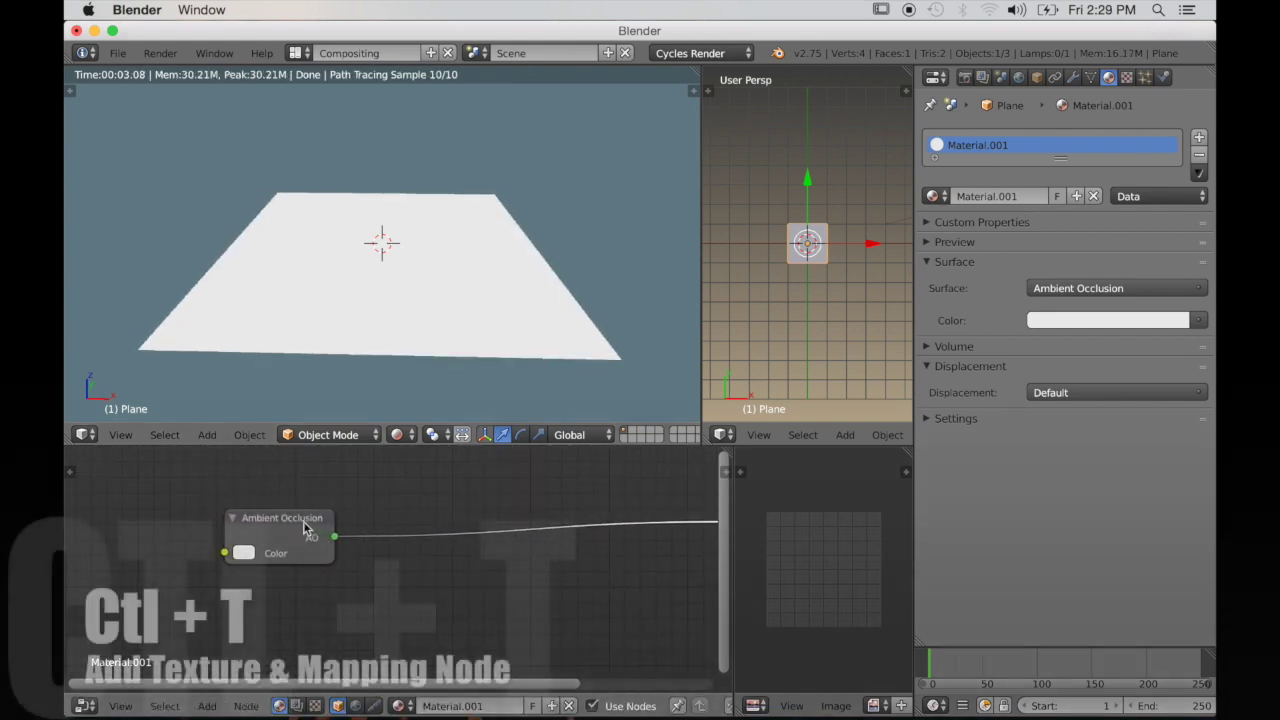
click(306, 529)
scroll(328, 562, down, 1)
middle_drag(331, 568, 590, 560)
key(ctrl+t)
scroll(376, 613, up, 2)
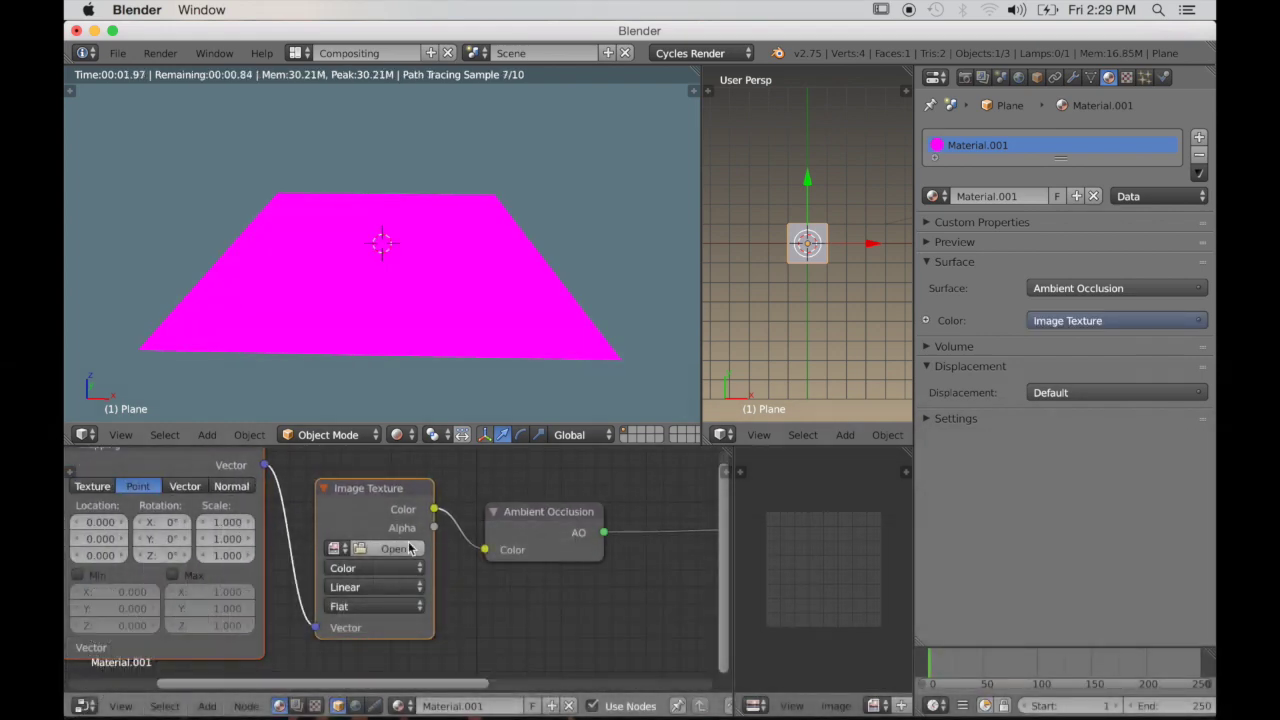
Load Puddle Bump.jpg from the Blender Textures folder on the Desktop into the Image Texture node
click(390, 549)
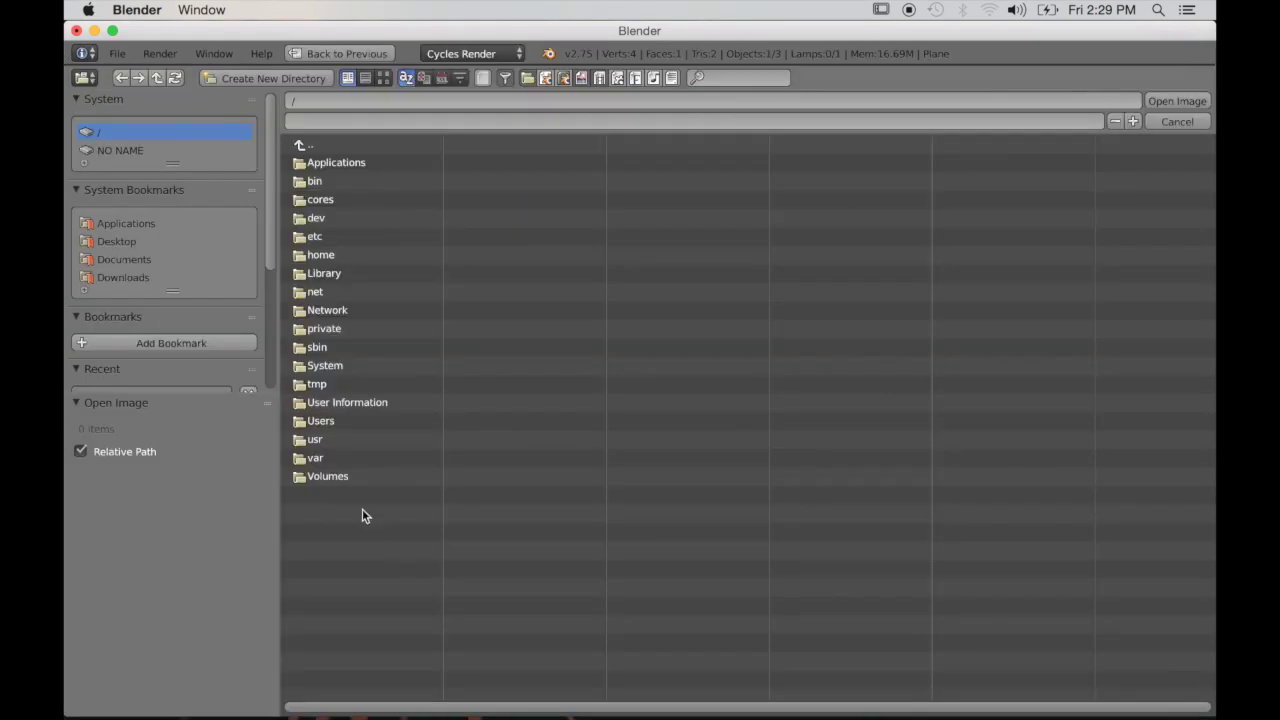
click(117, 237)
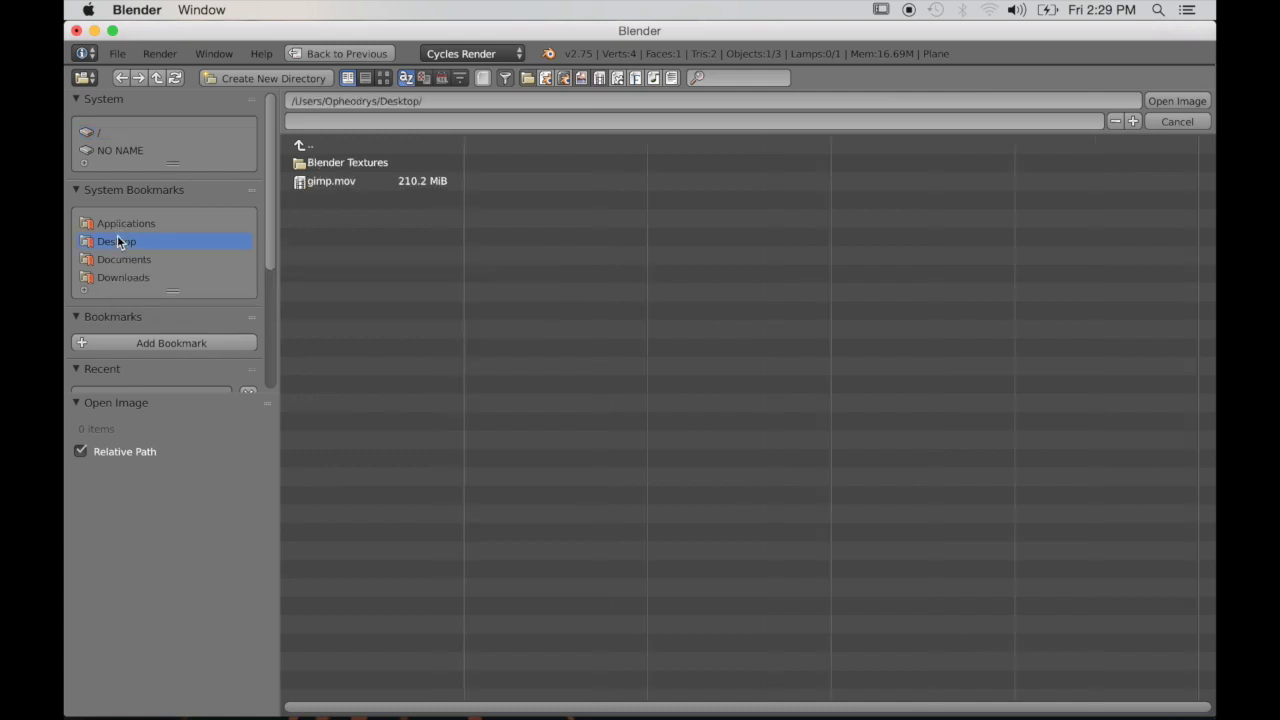
click(340, 162)
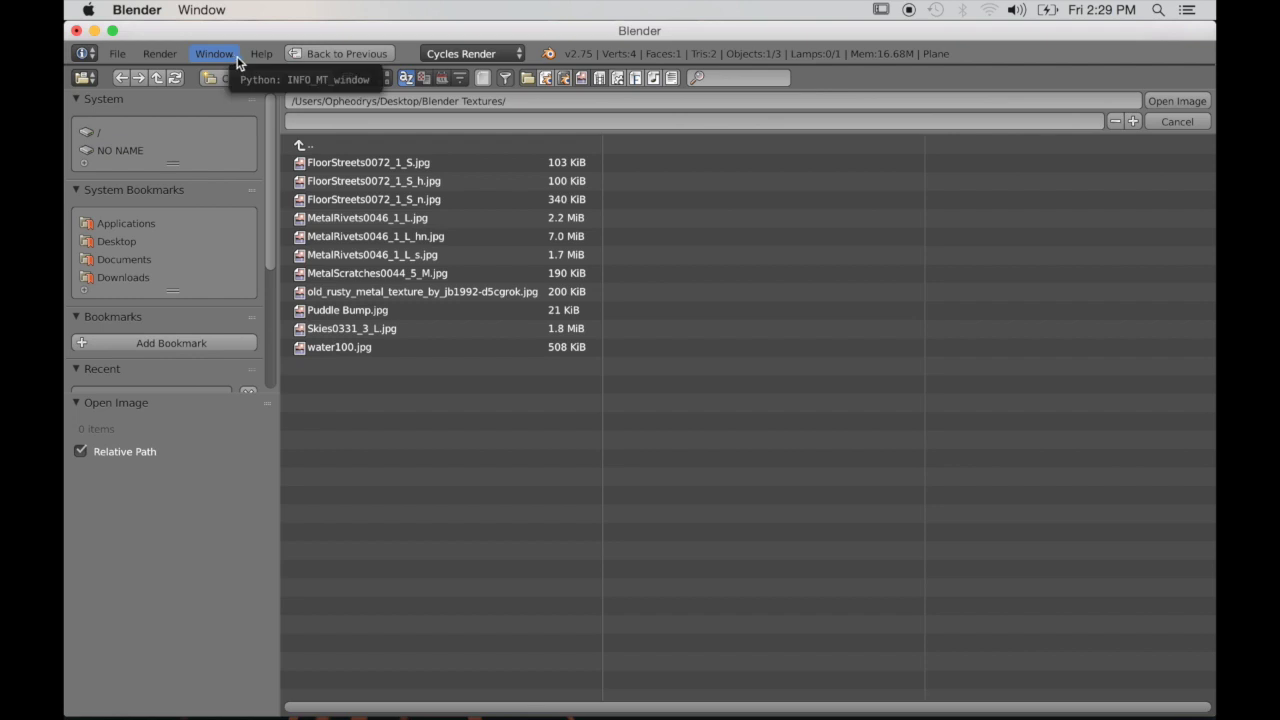
click(383, 78)
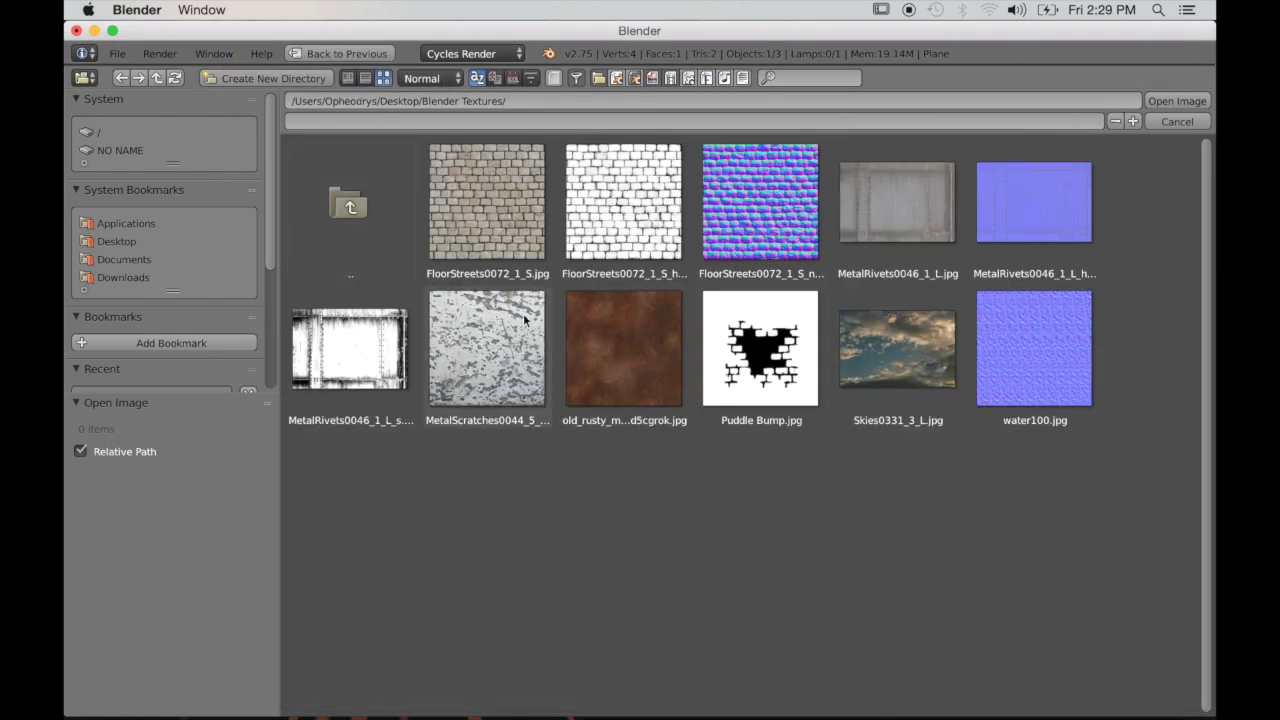
click(738, 341)
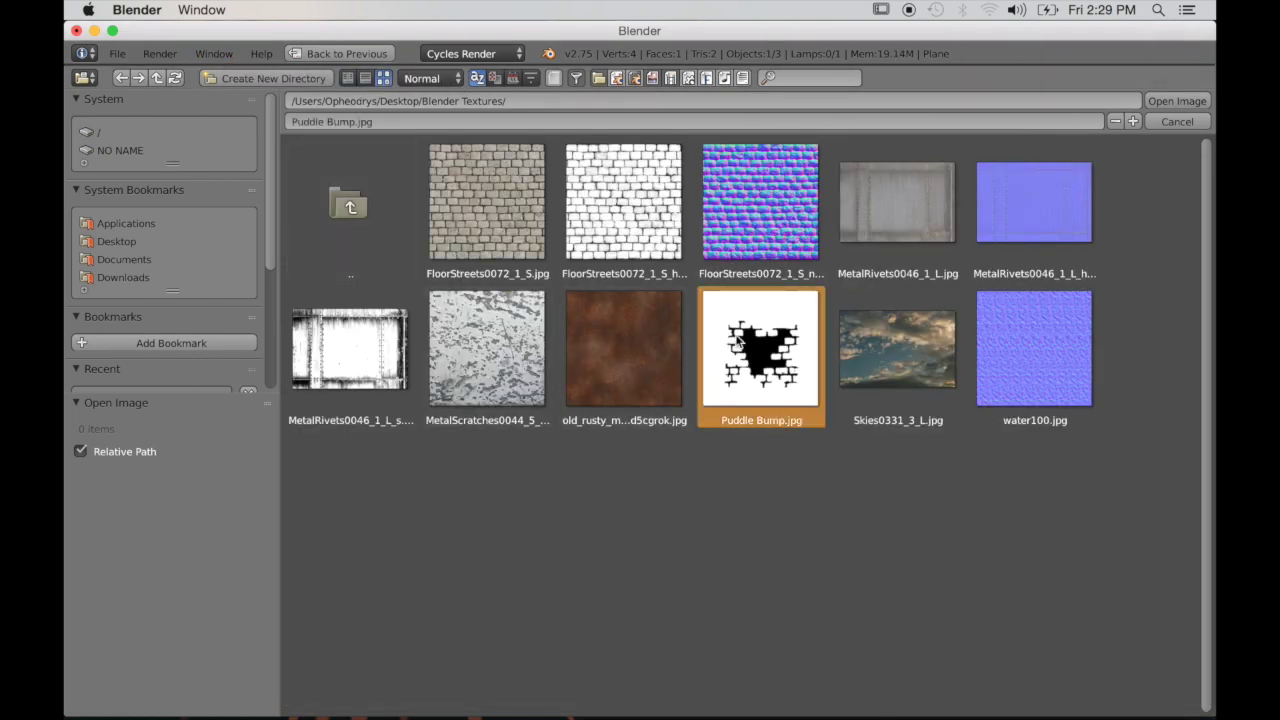
click(1164, 103)
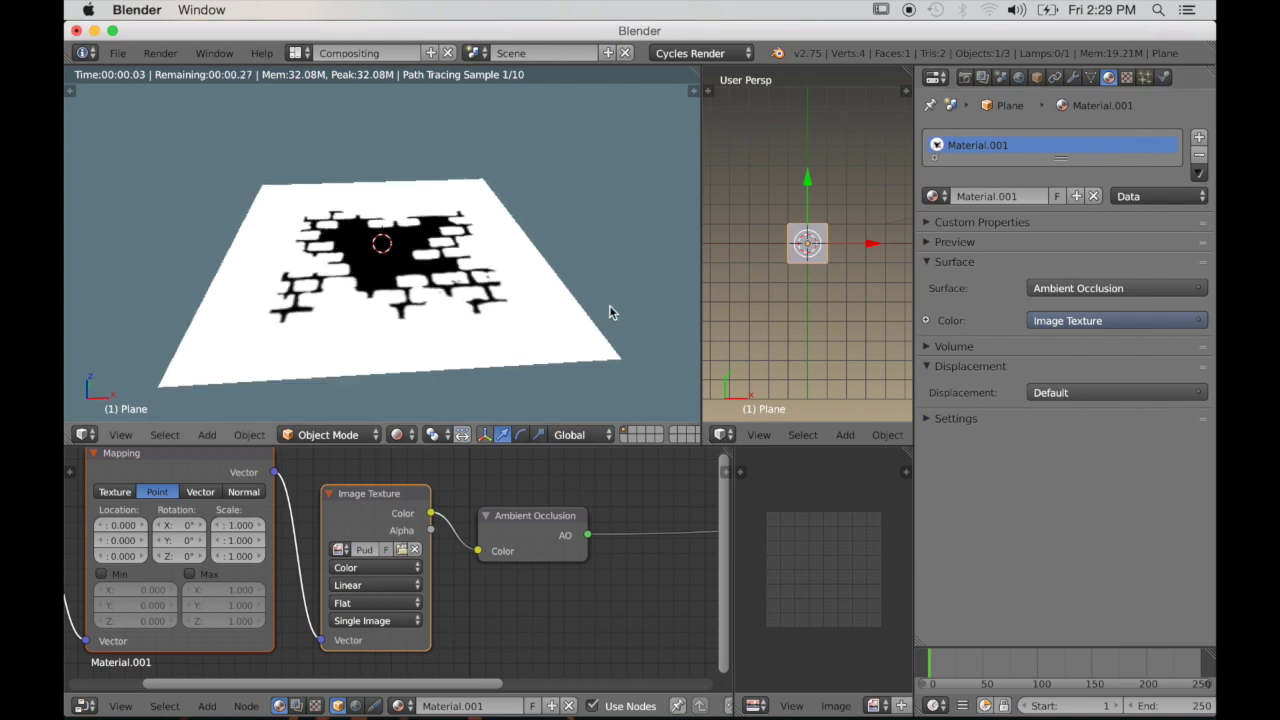
Reroute the Image Texture colour from Ambient Occlusion to the Material Output's Displacement, and rearrange the shader and output nodes
scroll(537, 506, down, 4)
middle_drag(557, 603, 471, 551)
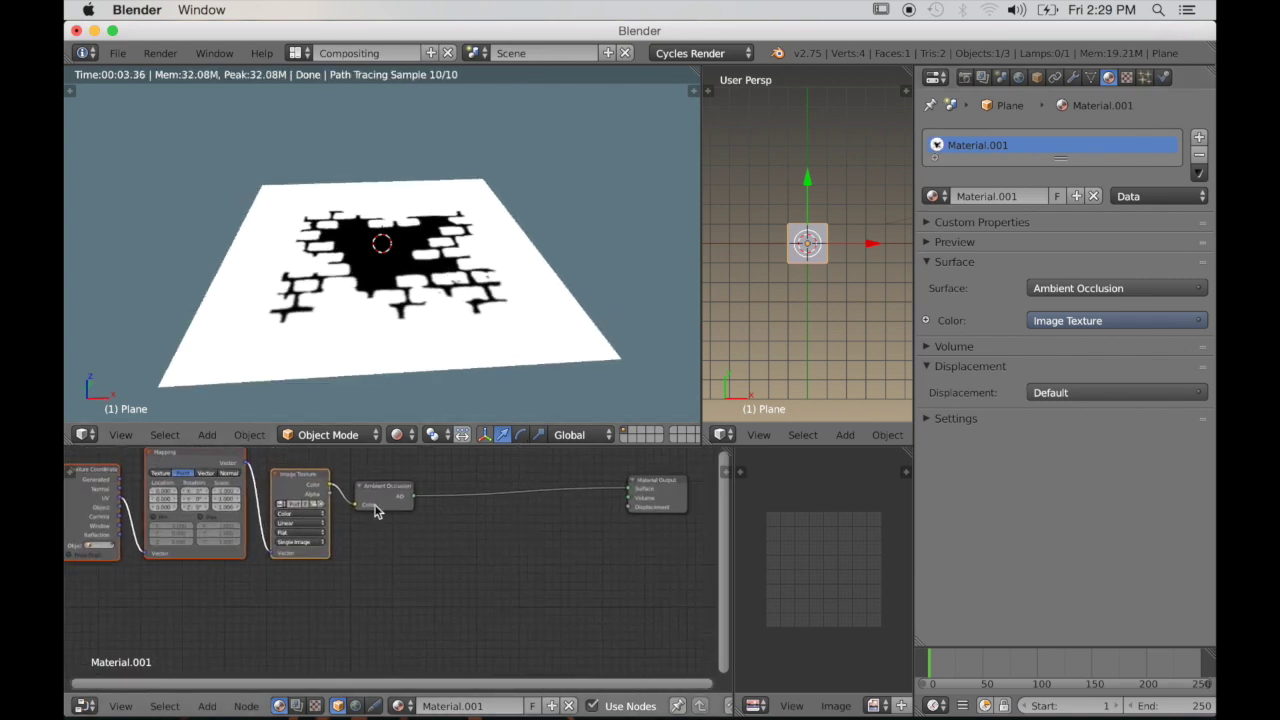
drag(352, 503, 500, 515)
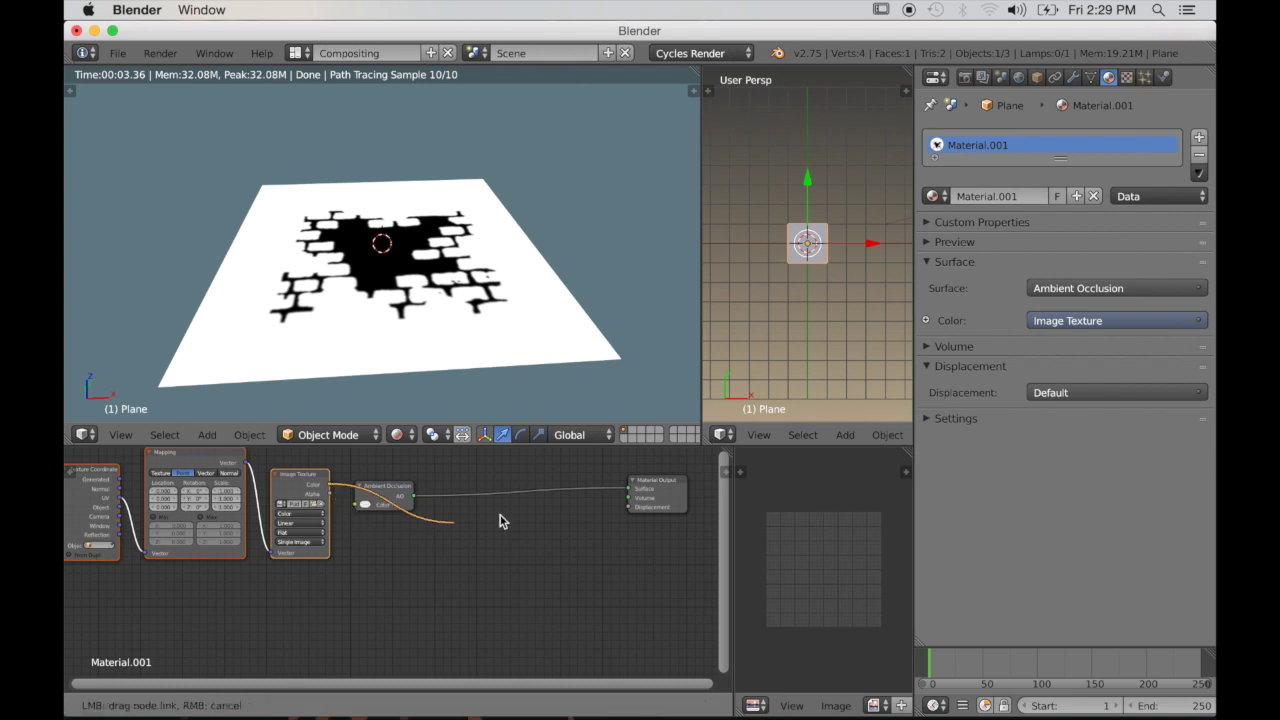
drag(624, 515, 613, 556)
drag(408, 495, 500, 482)
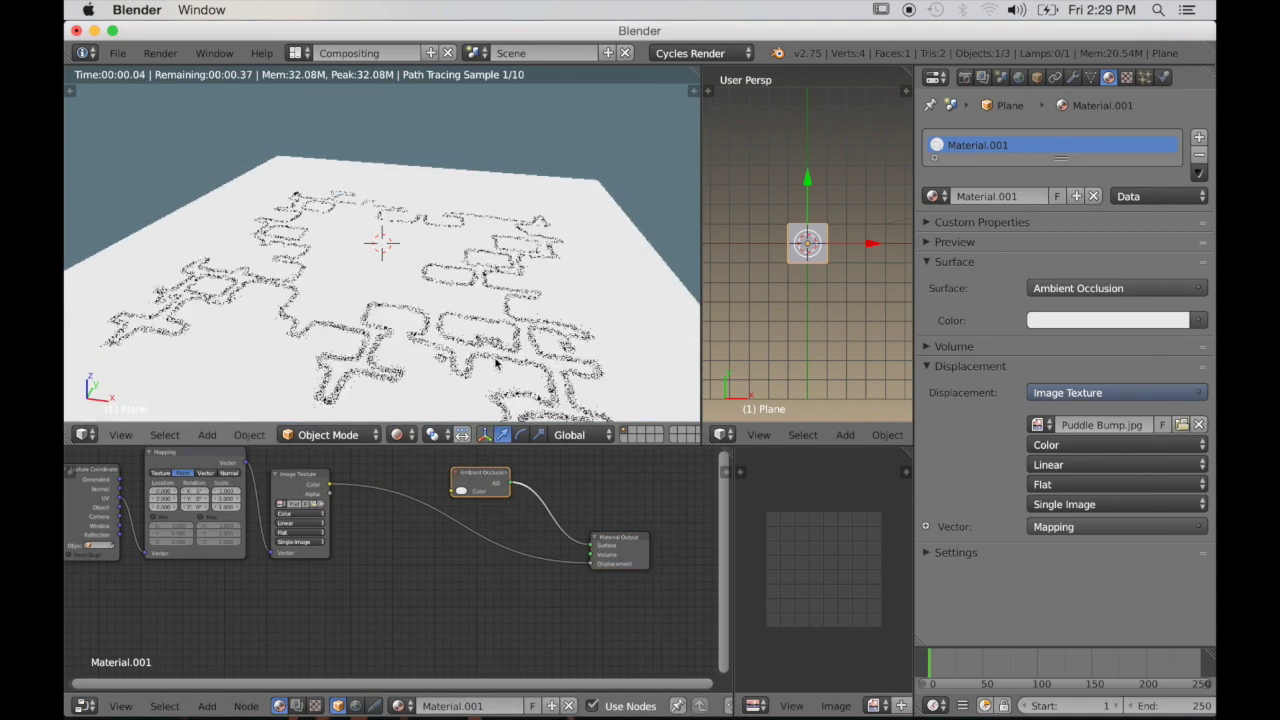
shift+middle_drag(494, 363, 492, 353)
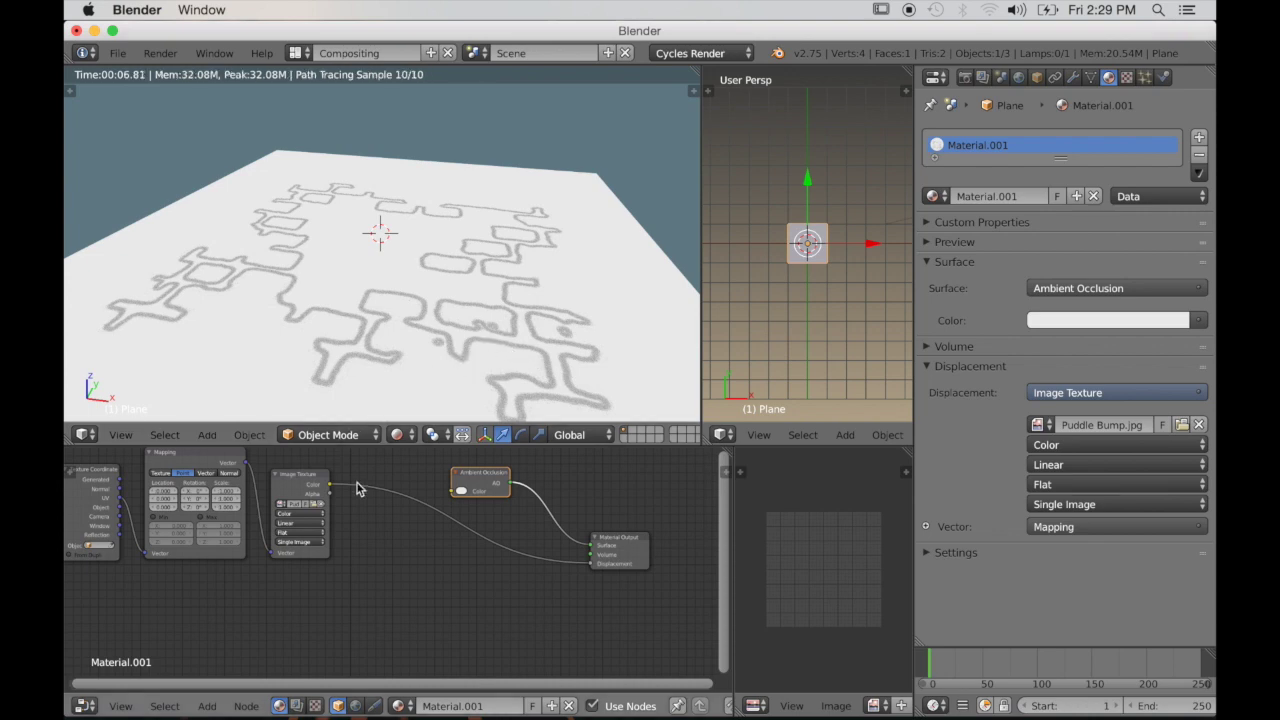
Insert a Math node on the link between the Image Texture colour and the Material Output's Displacement
scroll(424, 510, down, 3)
middle_drag(424, 510, 363, 589)
scroll(385, 504, up, 5)
scroll(385, 505, up, 3)
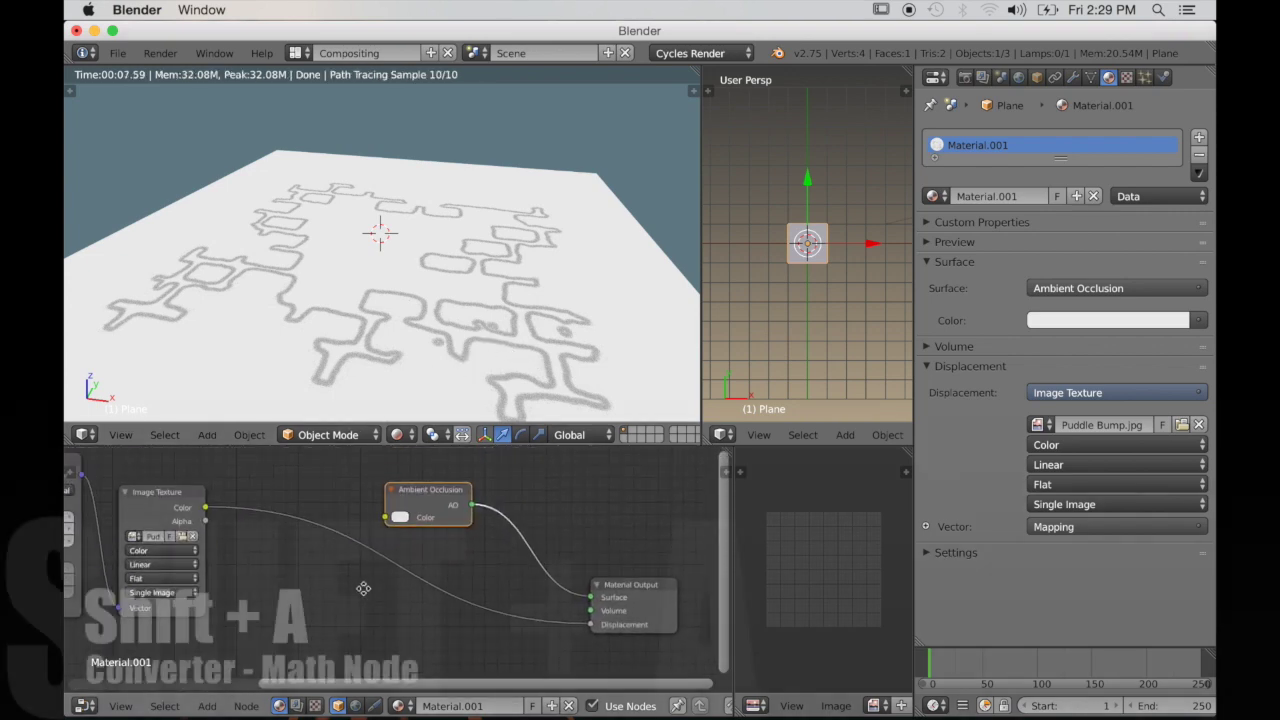
key(shift+a)
mouse_move(375, 609)
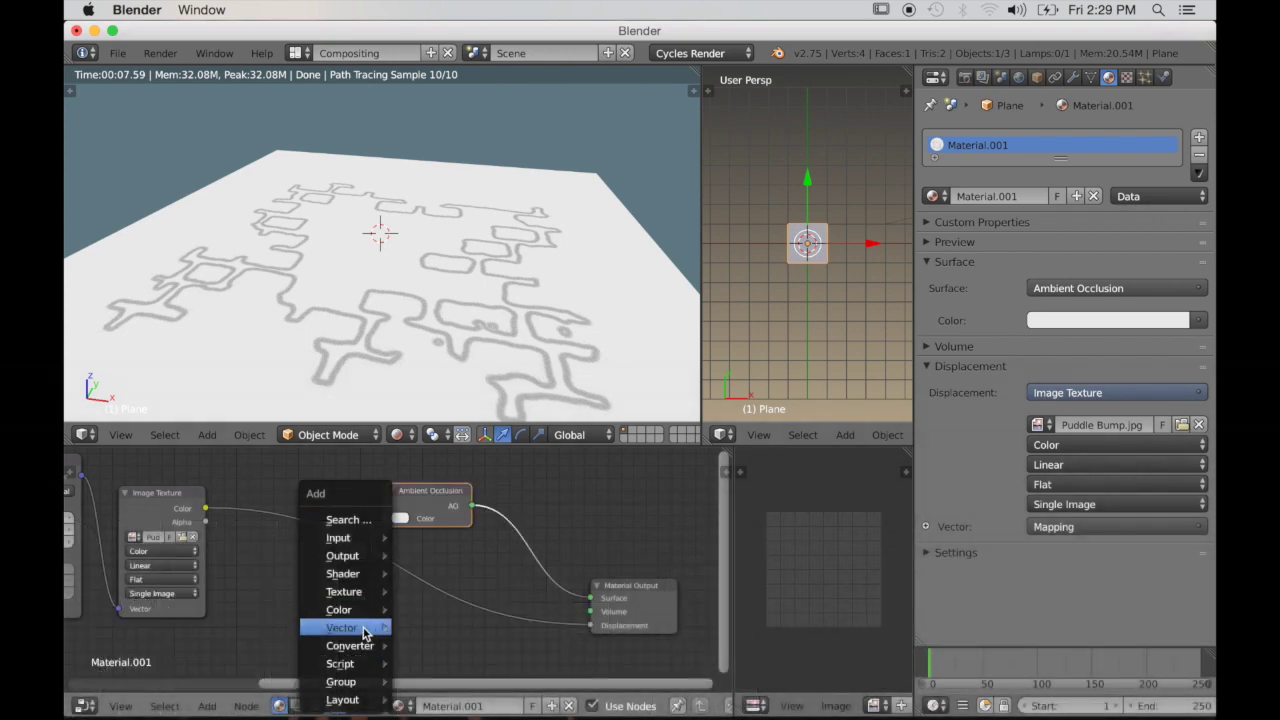
mouse_move(366, 645)
click(428, 429)
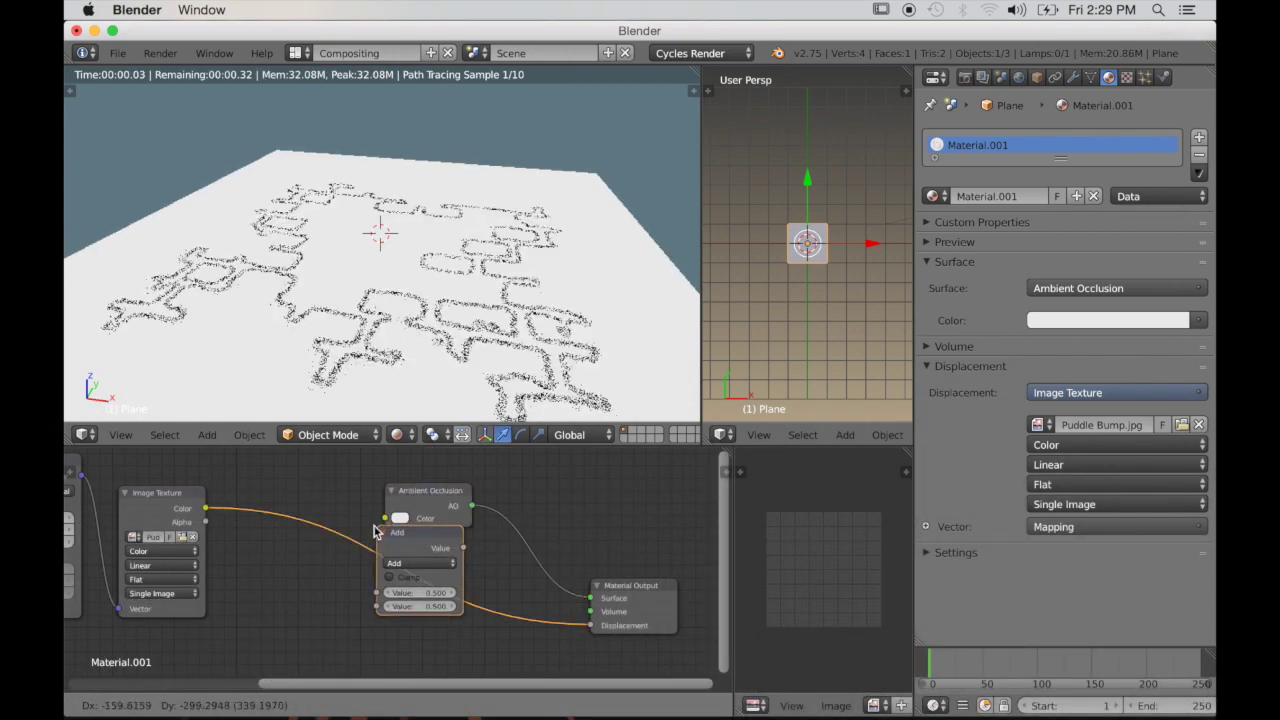
click(398, 576)
Set the Math node's operation to Multiply
middle_drag(398, 577, 358, 546)
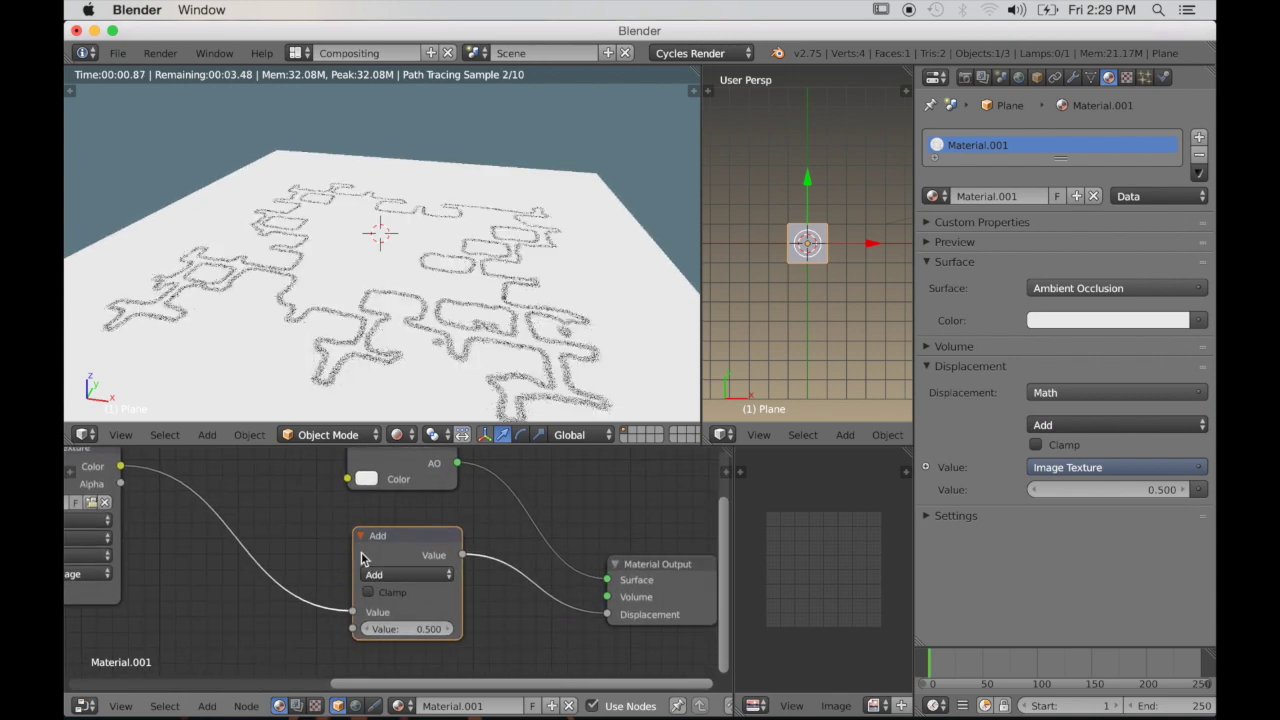
scroll(392, 586, up, 2)
middle_drag(394, 587, 382, 555)
click(382, 554)
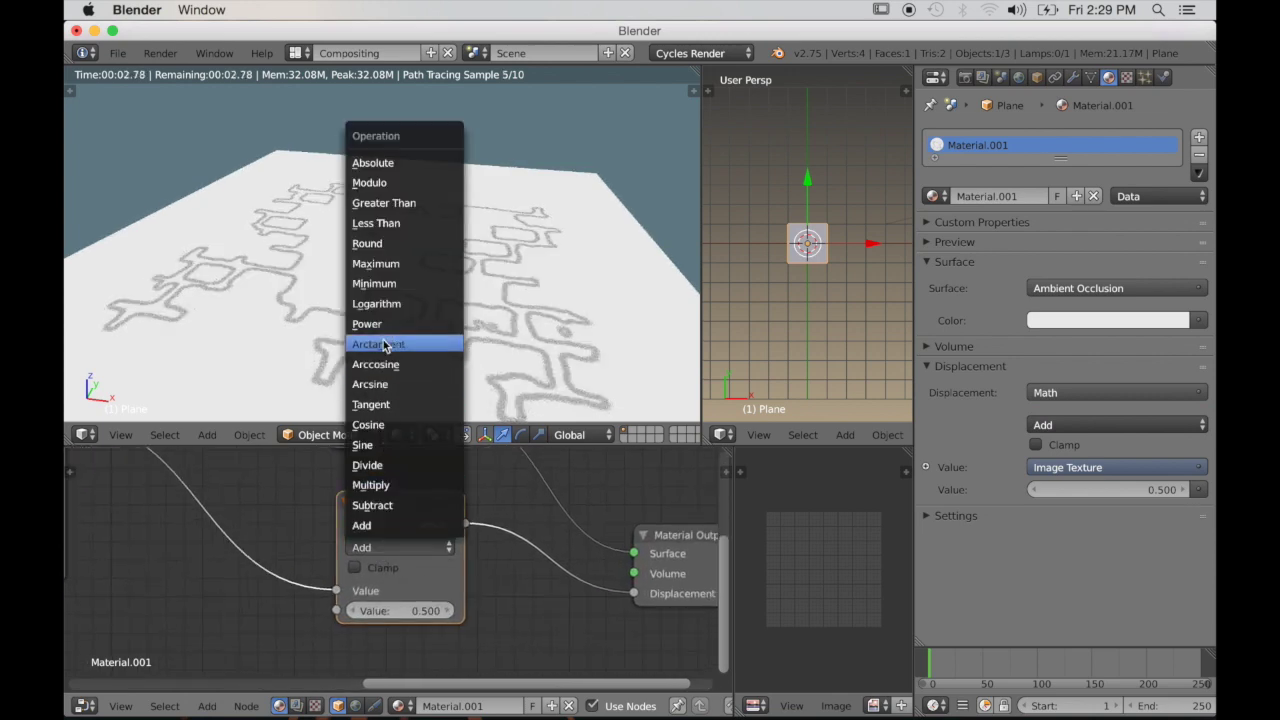
click(371, 485)
Try a value of 198.1 on the Multiply node and inspect the displacement on the plane up close
drag(363, 611, 506, 611)
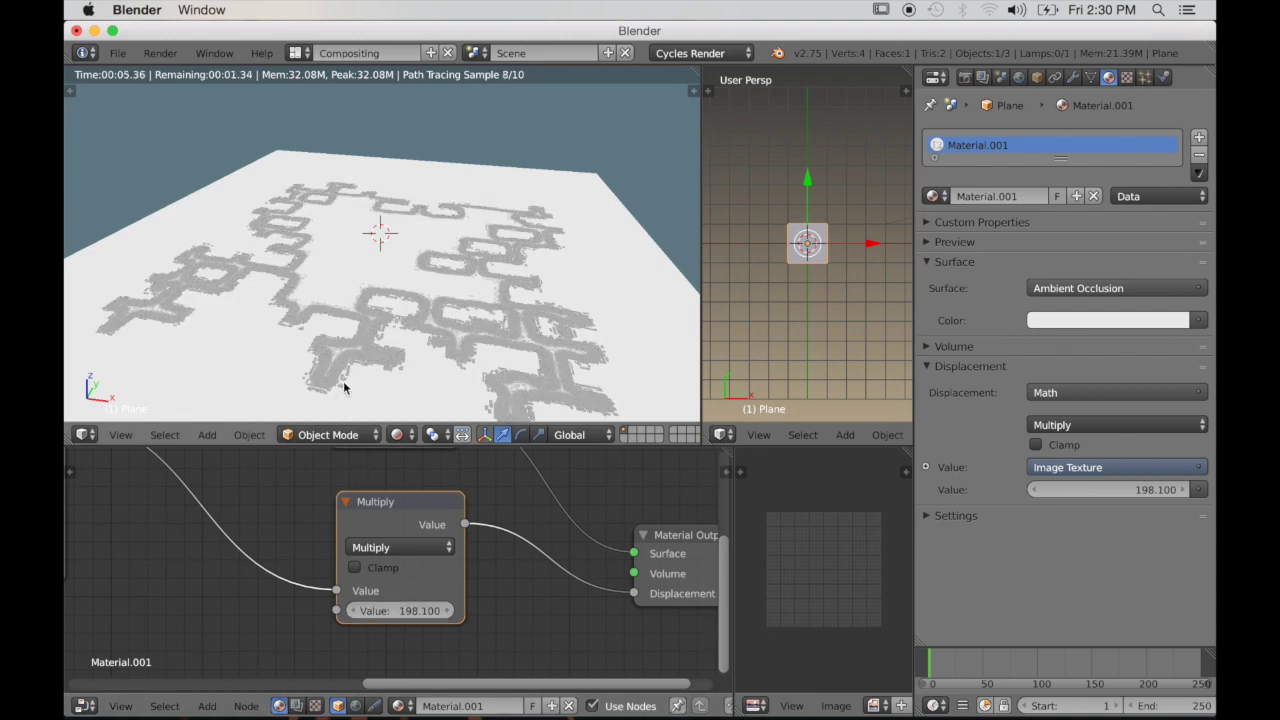
scroll(344, 388, up, 5)
shift+middle_drag(367, 352, 377, 317)
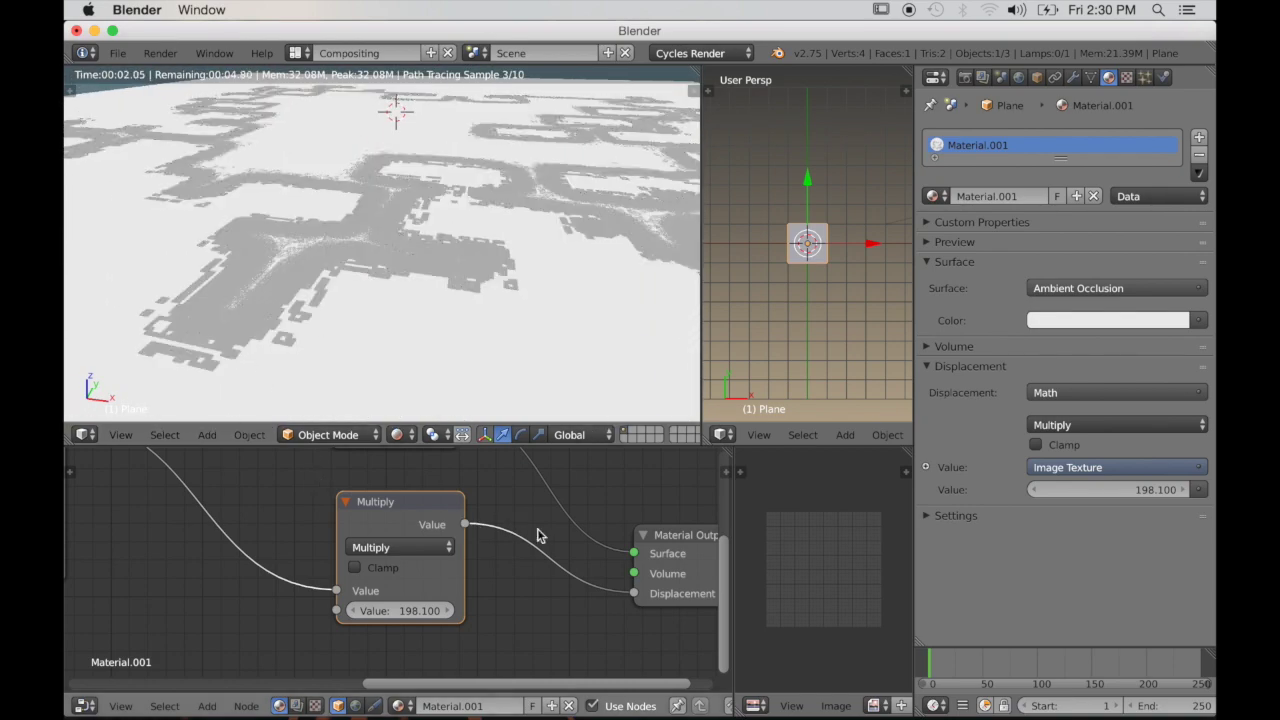
Reduce the Multiply node's value to 2.5 and check the displacement across the whole plane
drag(400, 610, 345, 610)
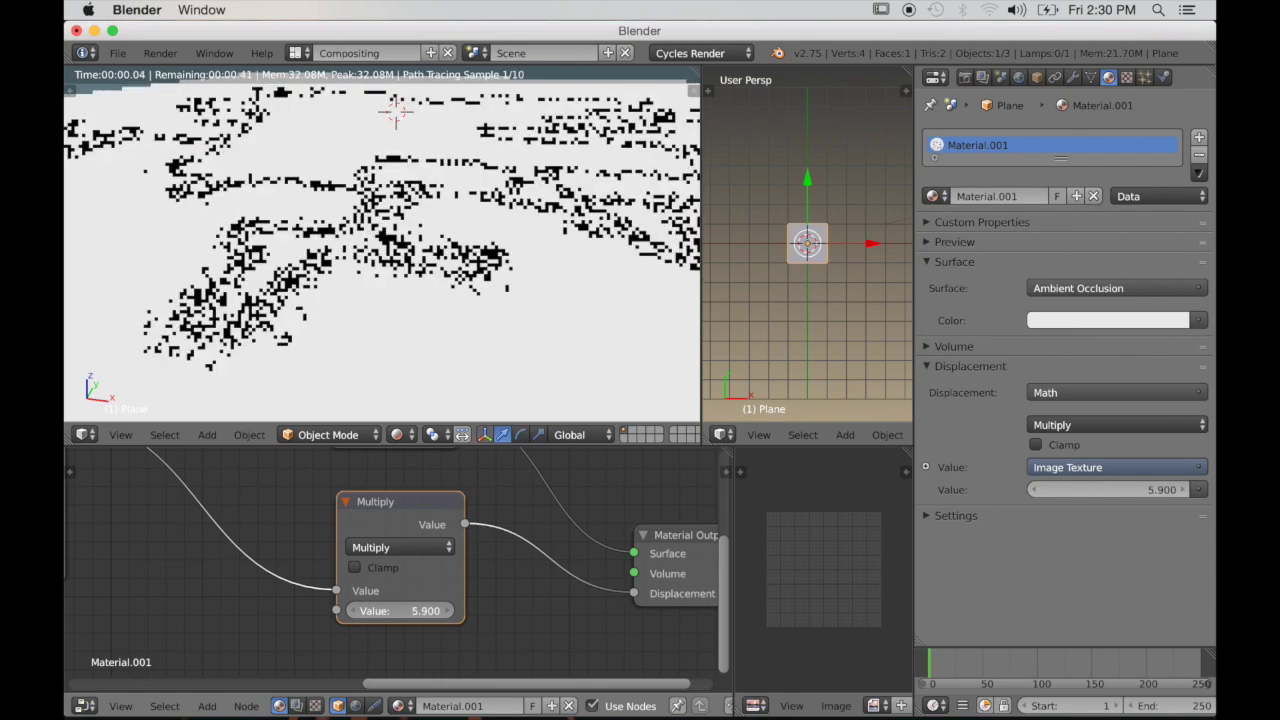
click(353, 610)
click(353, 610)
drag(357, 610, 352, 610)
ctrl+scroll(358, 612, down, 8)
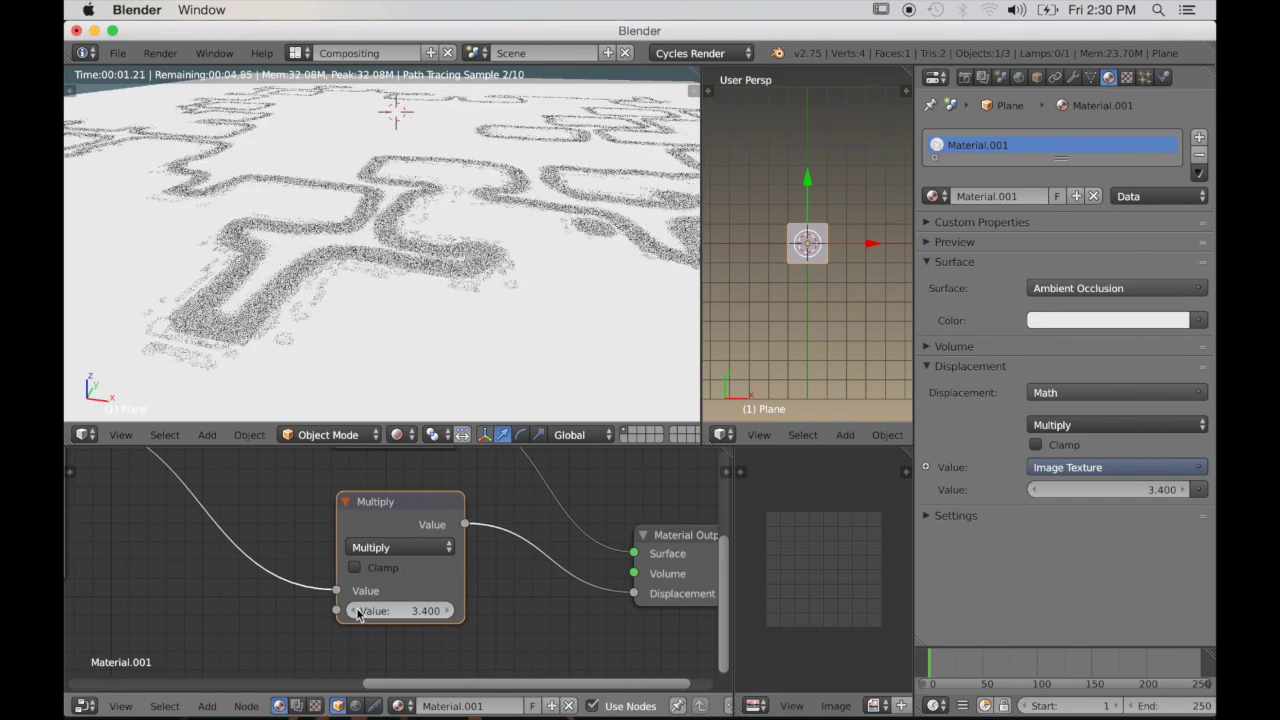
ctrl+scroll(358, 612, down, 3)
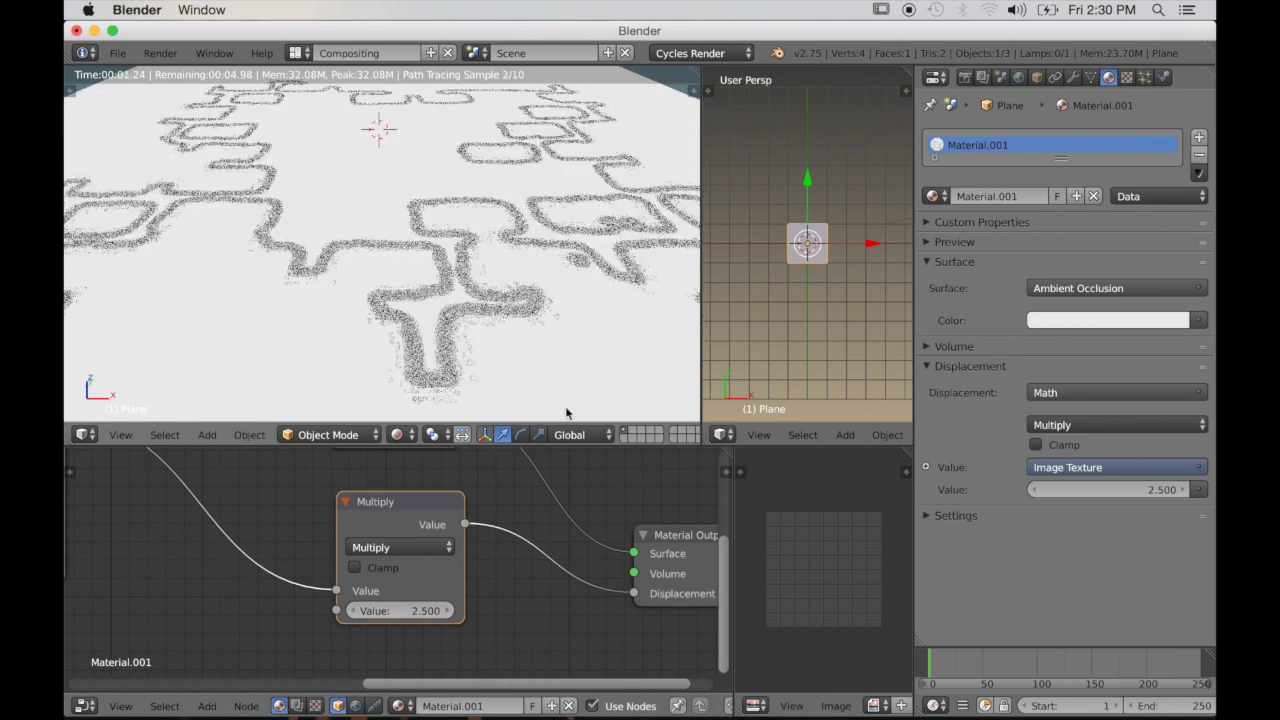
scroll(550, 329, down, 2)
middle_drag(550, 329, 537, 352)
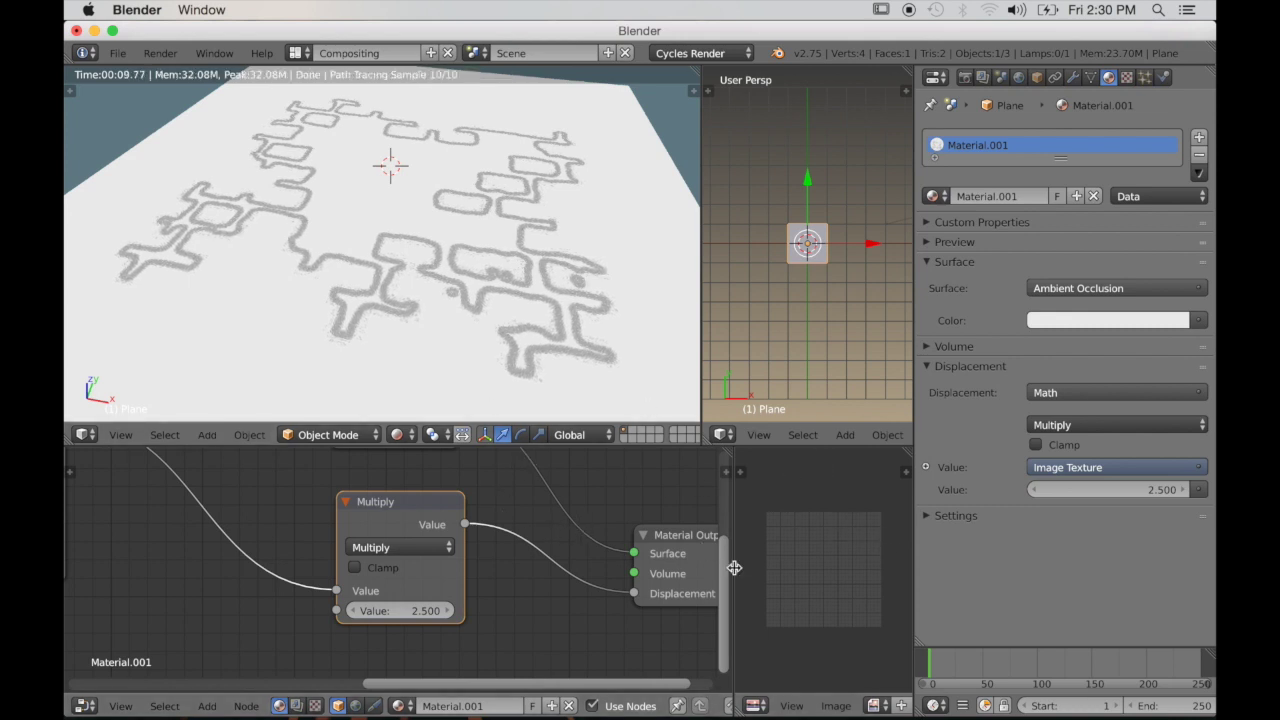
Widen the image editor and create a new blank 1024 × 1024 px image named Puddle Normal
drag(734, 573, 599, 575)
click(782, 705)
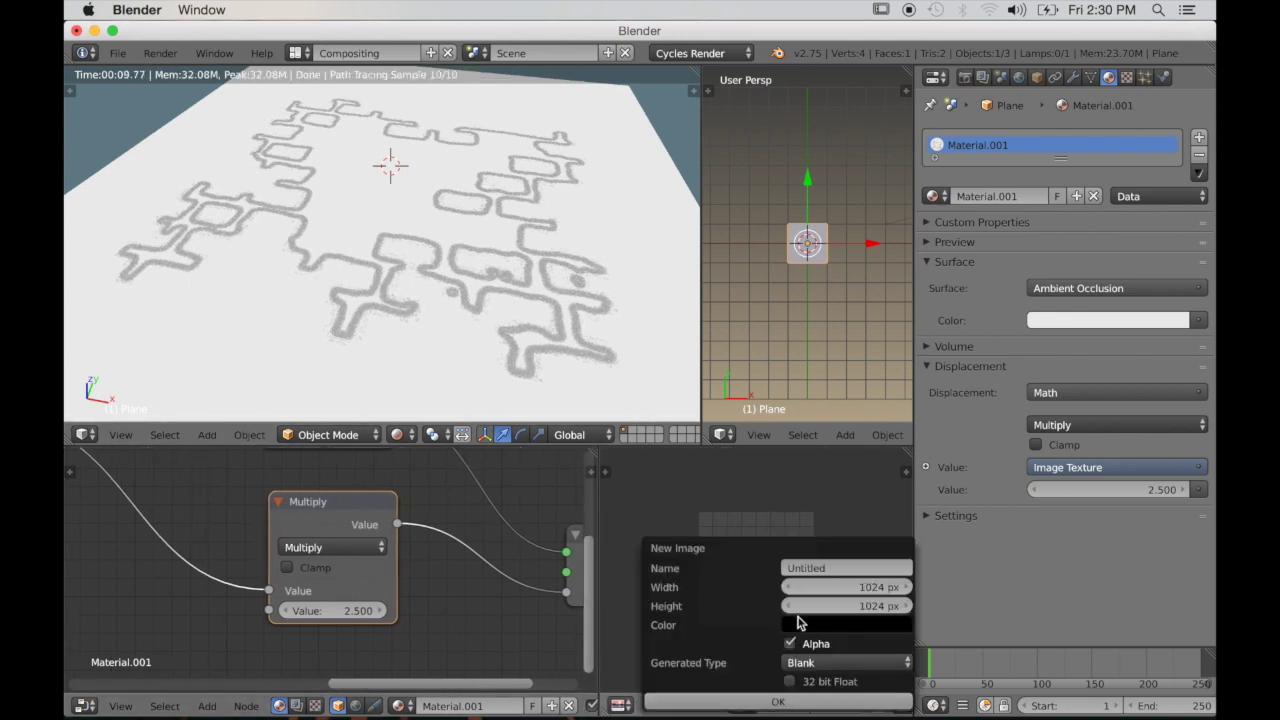
click(829, 568)
key(Return)
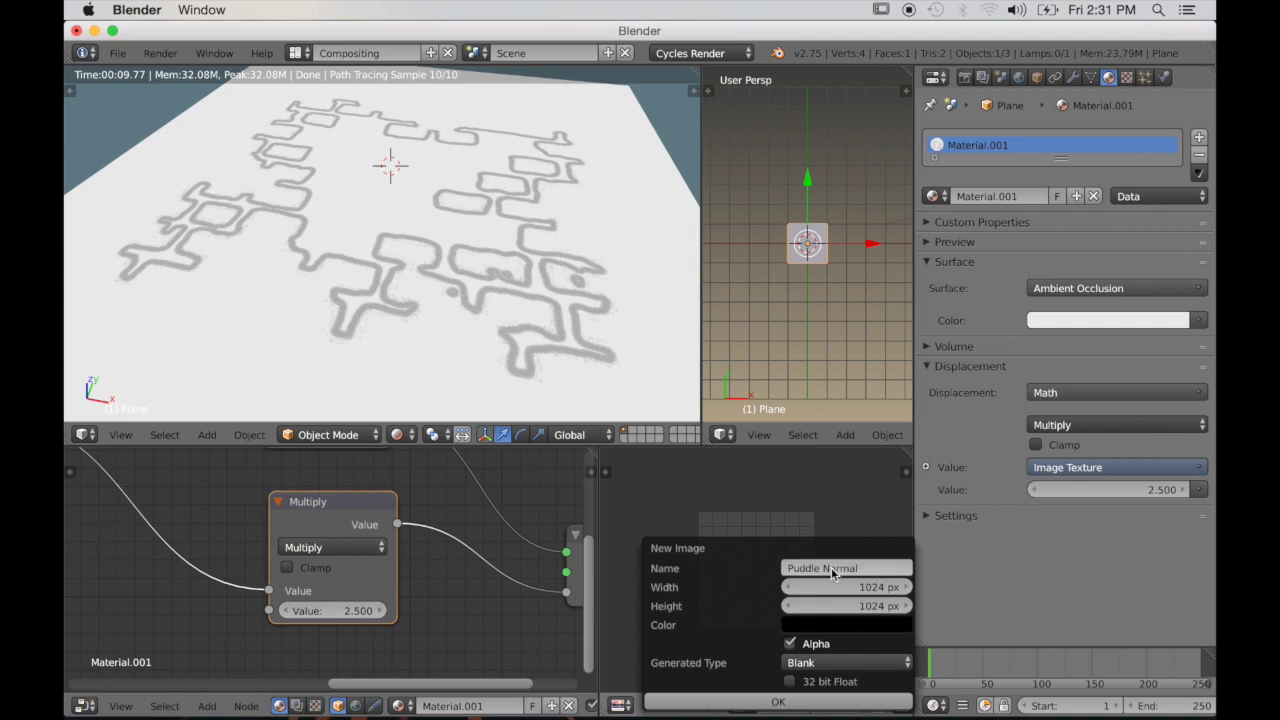
click(820, 702)
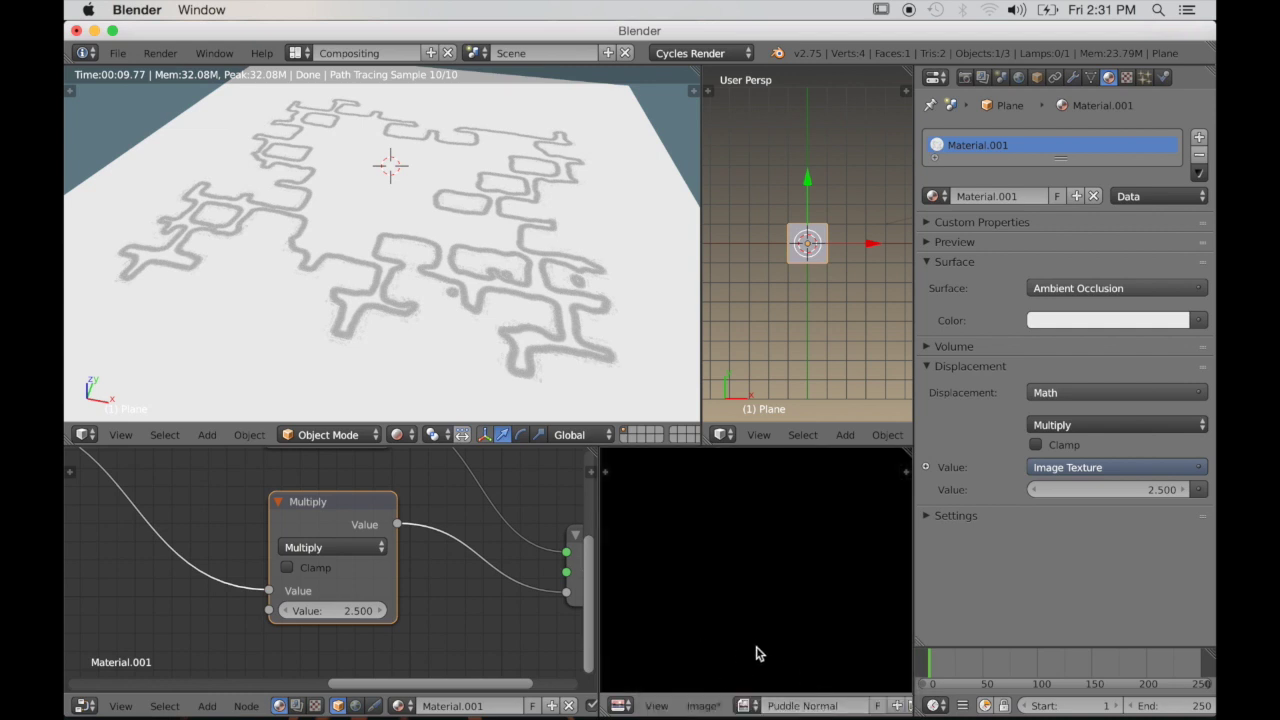
Duplicate the Image Texture node and place the unconnected copy below the original
scroll(756, 652, down, 3)
scroll(756, 652, up, 1)
scroll(420, 585, down, 4)
scroll(420, 570, down, 1)
scroll(300, 540, down, 1)
click(172, 497)
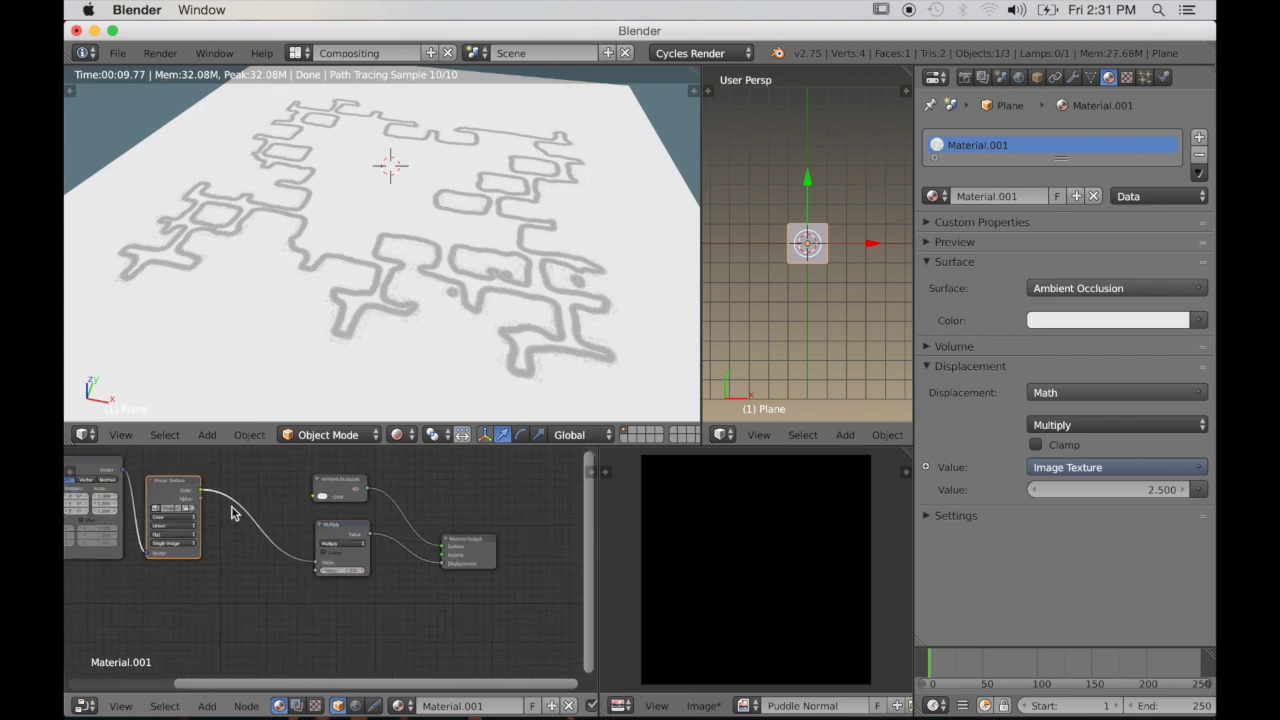
key(shift+d)
Assign the Puddle Normal image to the duplicated Image Texture node
scroll(310, 597, up, 3)
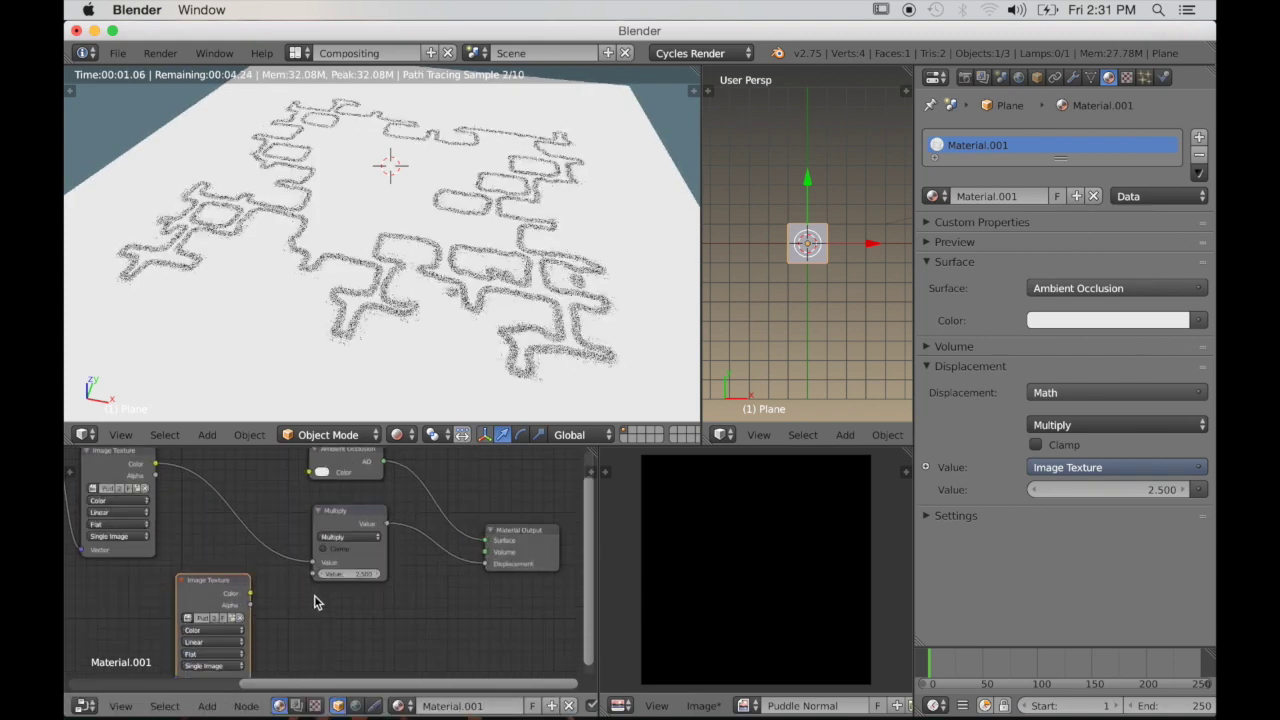
scroll(380, 569, up, 2)
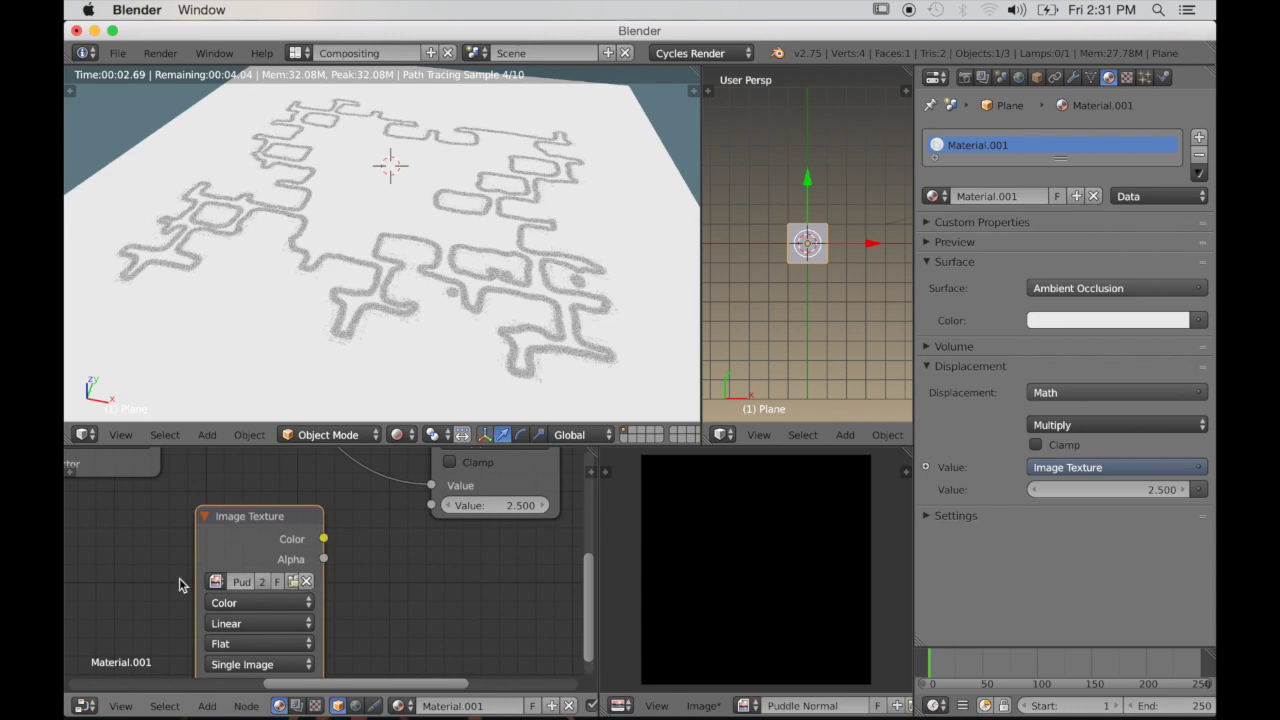
click(213, 581)
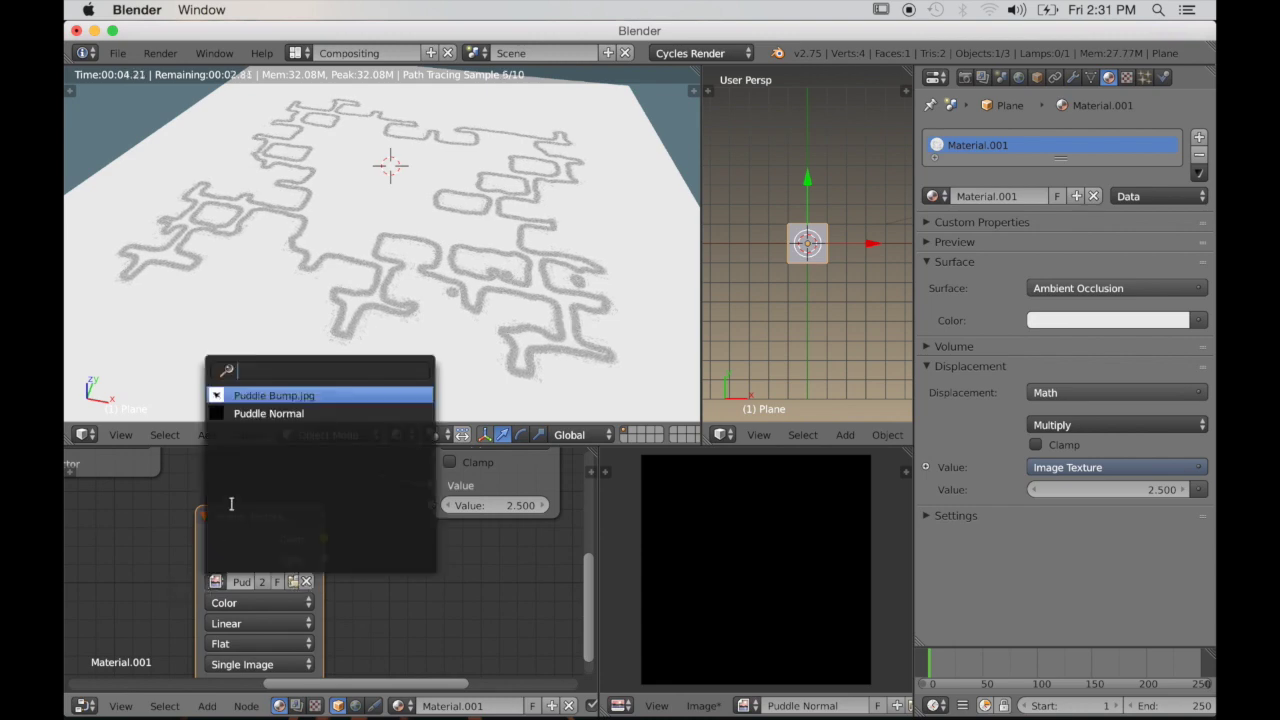
click(268, 413)
scroll(395, 588, down, 2)
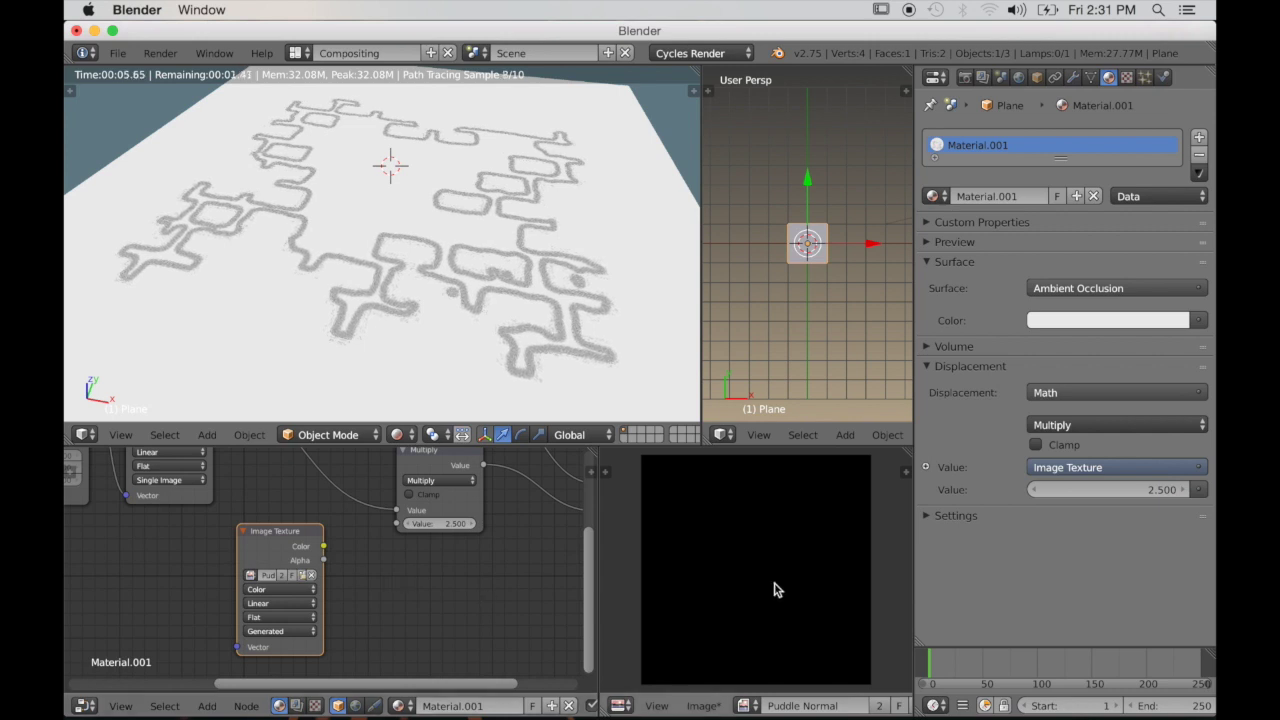
Set the bake type to Normal, bake it into the Puddle Normal image, and inspect the map
click(966, 78)
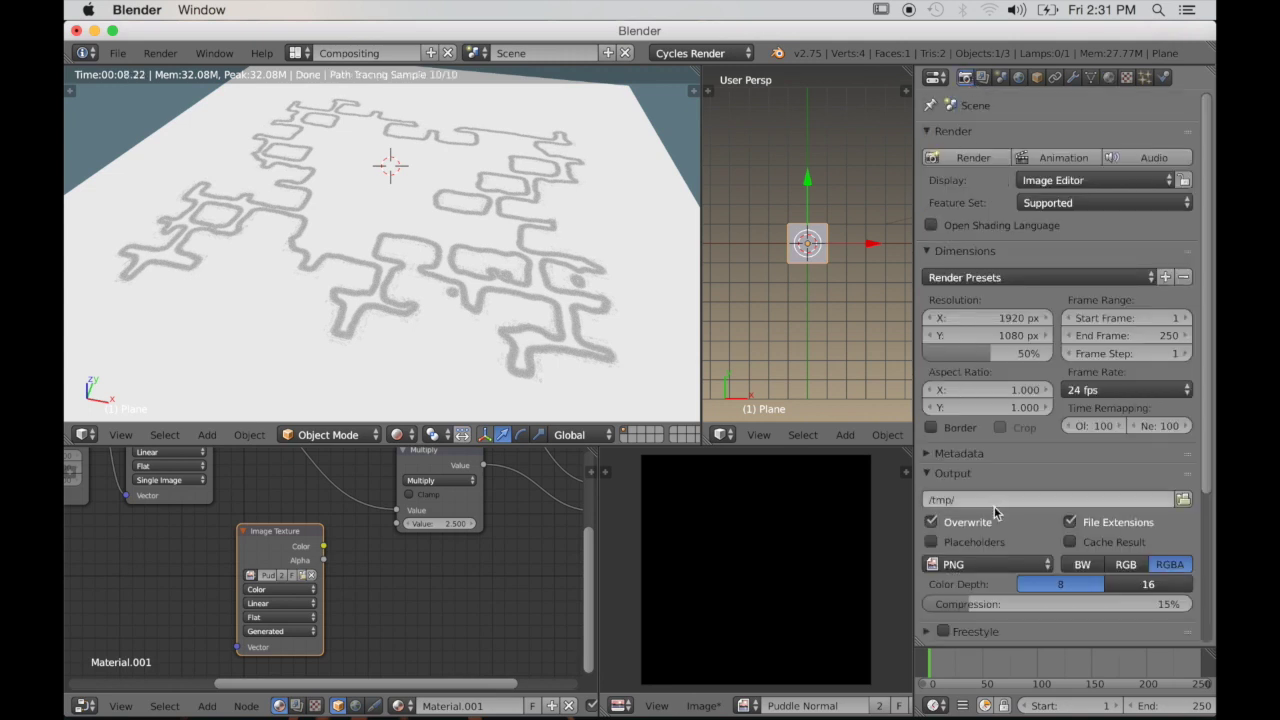
scroll(999, 505, down, 5)
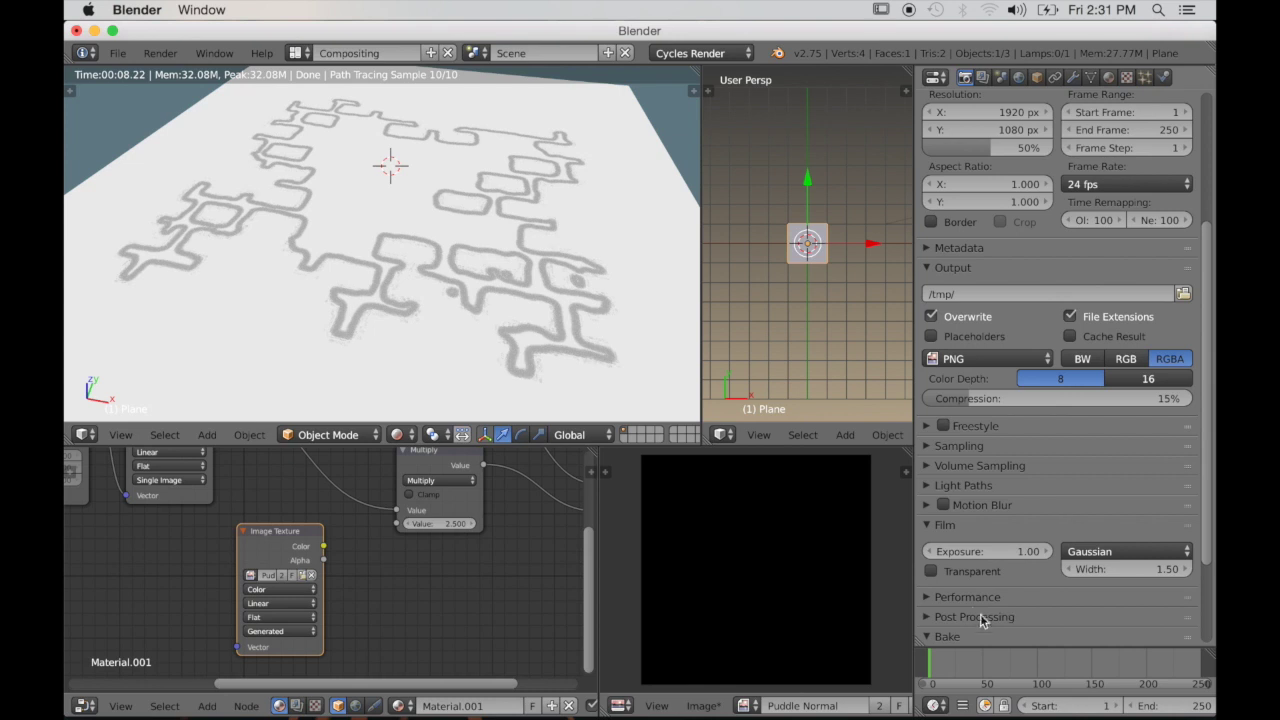
scroll(968, 603, up, 3)
scroll(968, 603, down, 6)
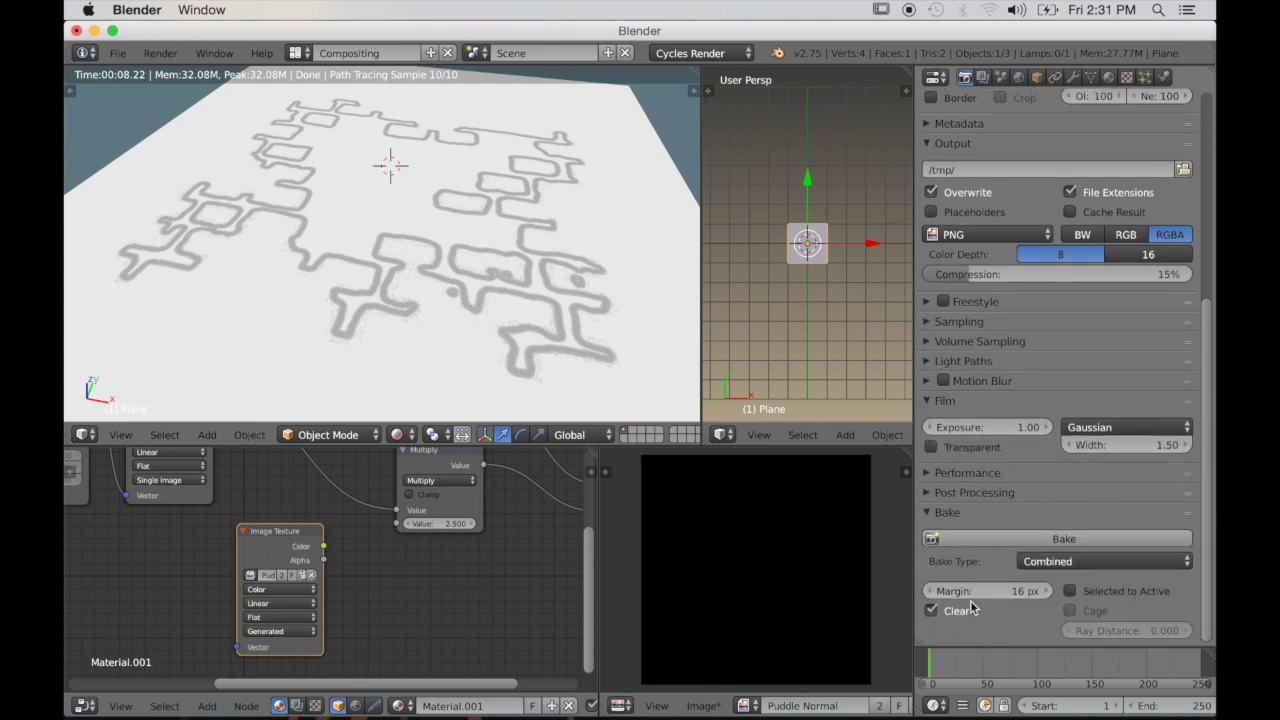
click(1048, 566)
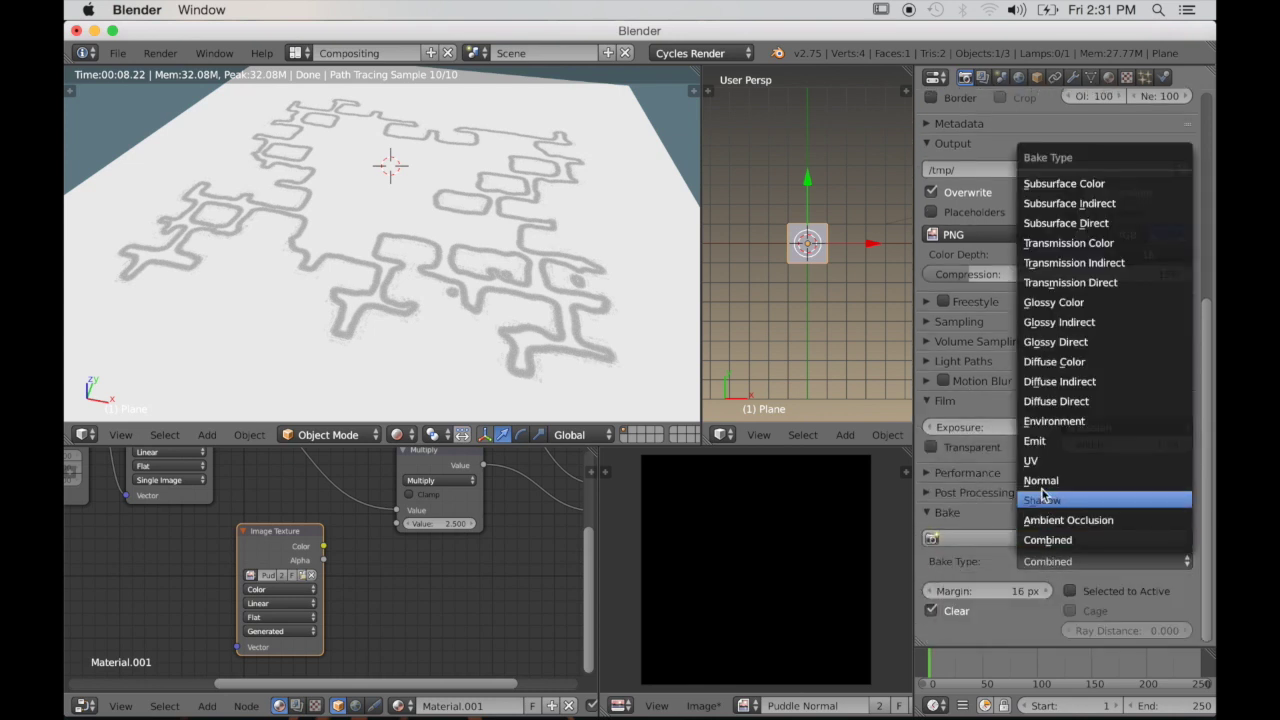
click(1042, 482)
click(1060, 539)
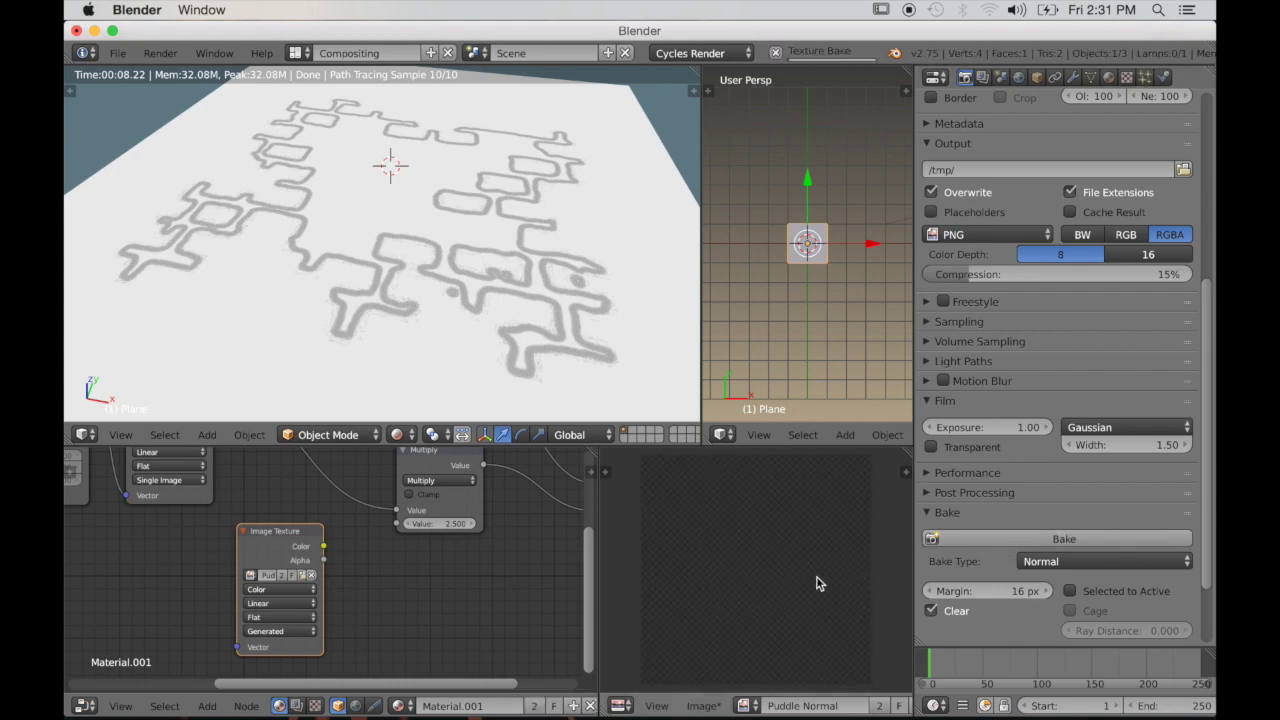
scroll(821, 625, up, 4)
scroll(821, 625, down, 4)
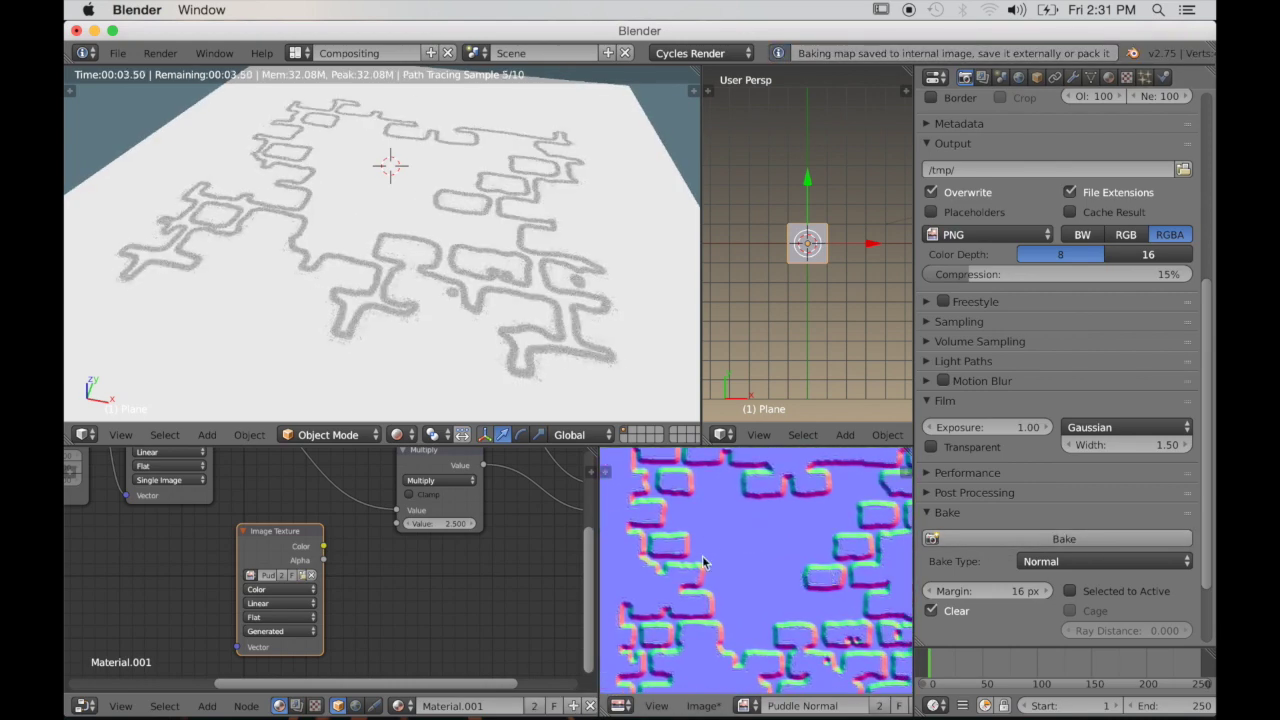
scroll(803, 579, down, 3)
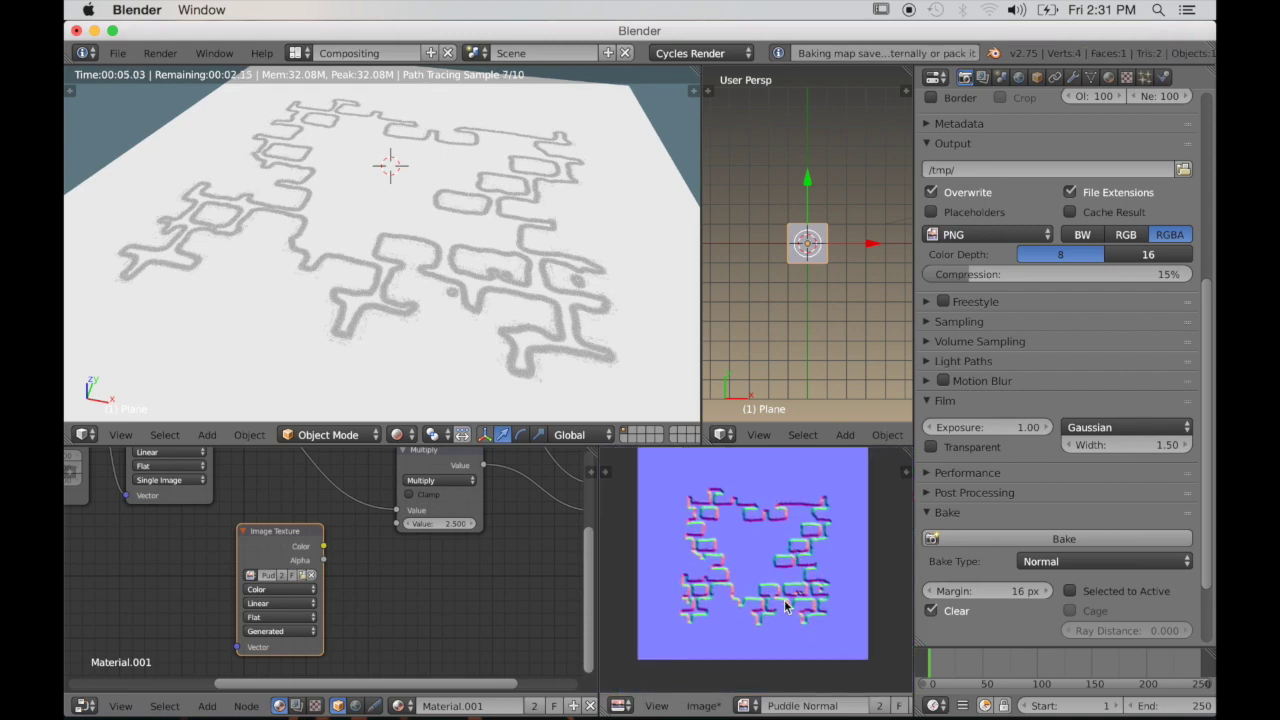
Save the baked normal map as Puddle Normal.png in the Blender Textures folder on the Desktop
click(700, 706)
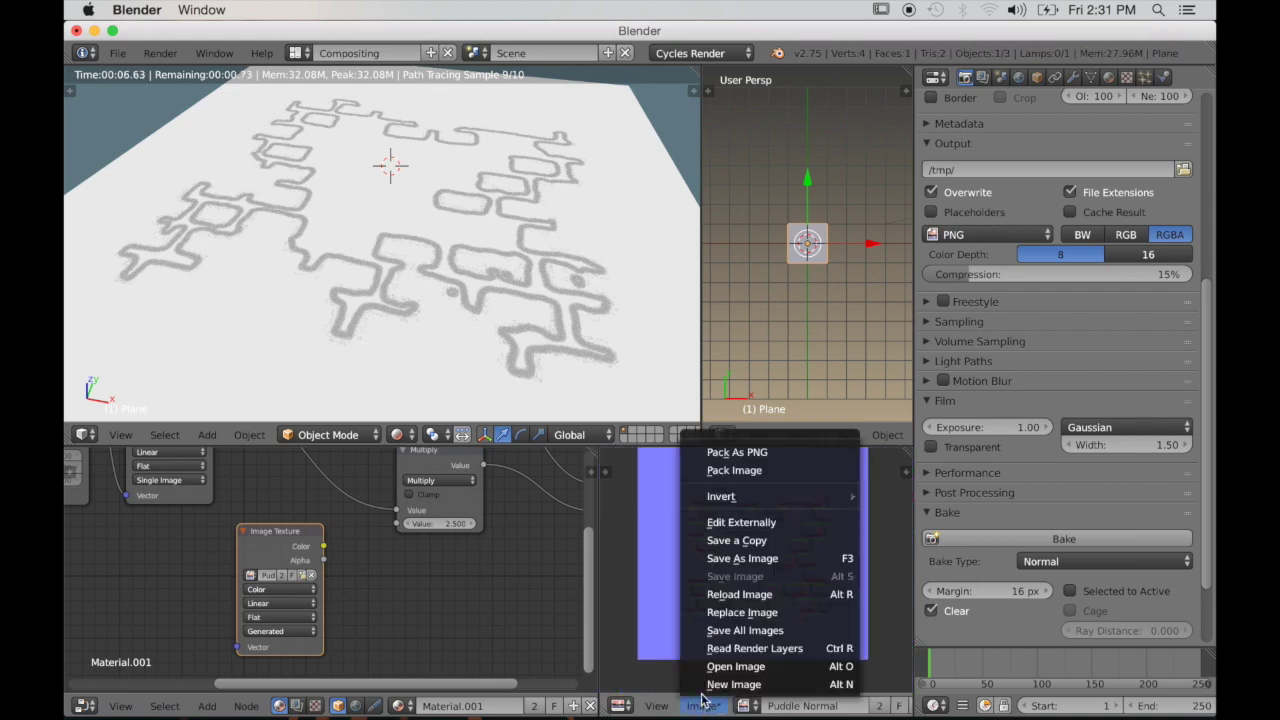
click(740, 559)
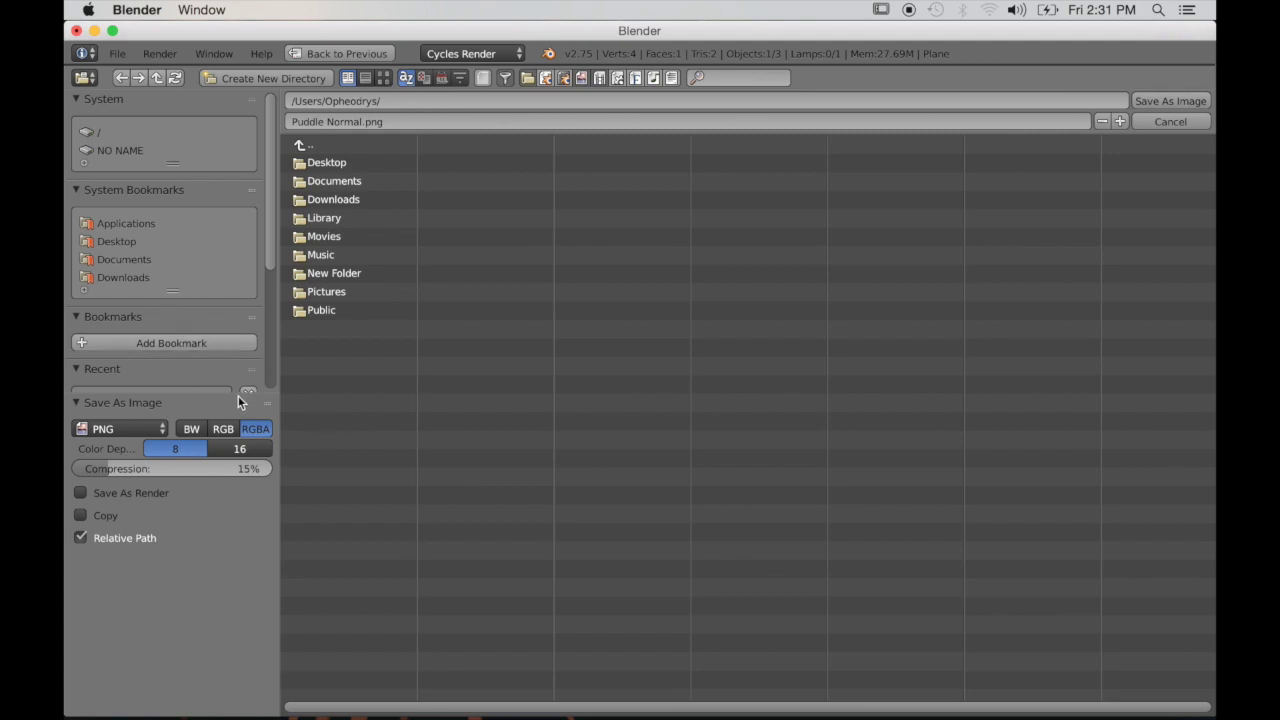
drag(233, 393, 218, 466)
click(190, 402)
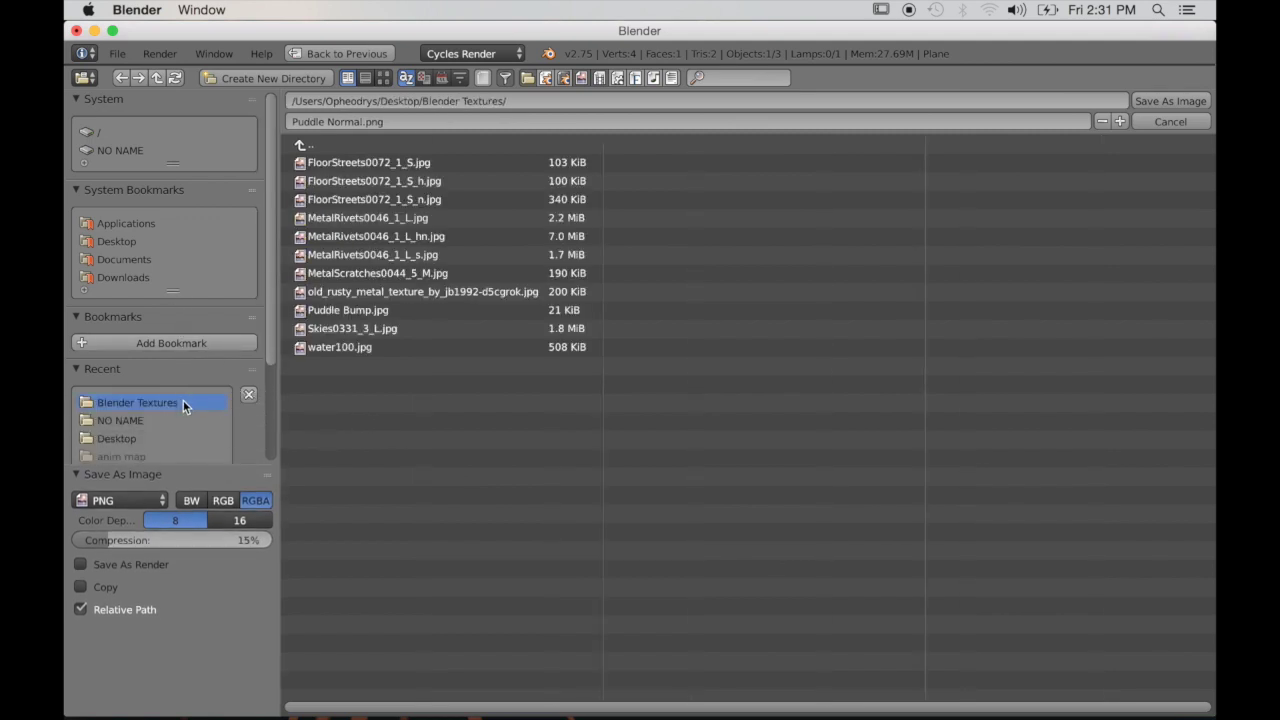
click(1170, 101)
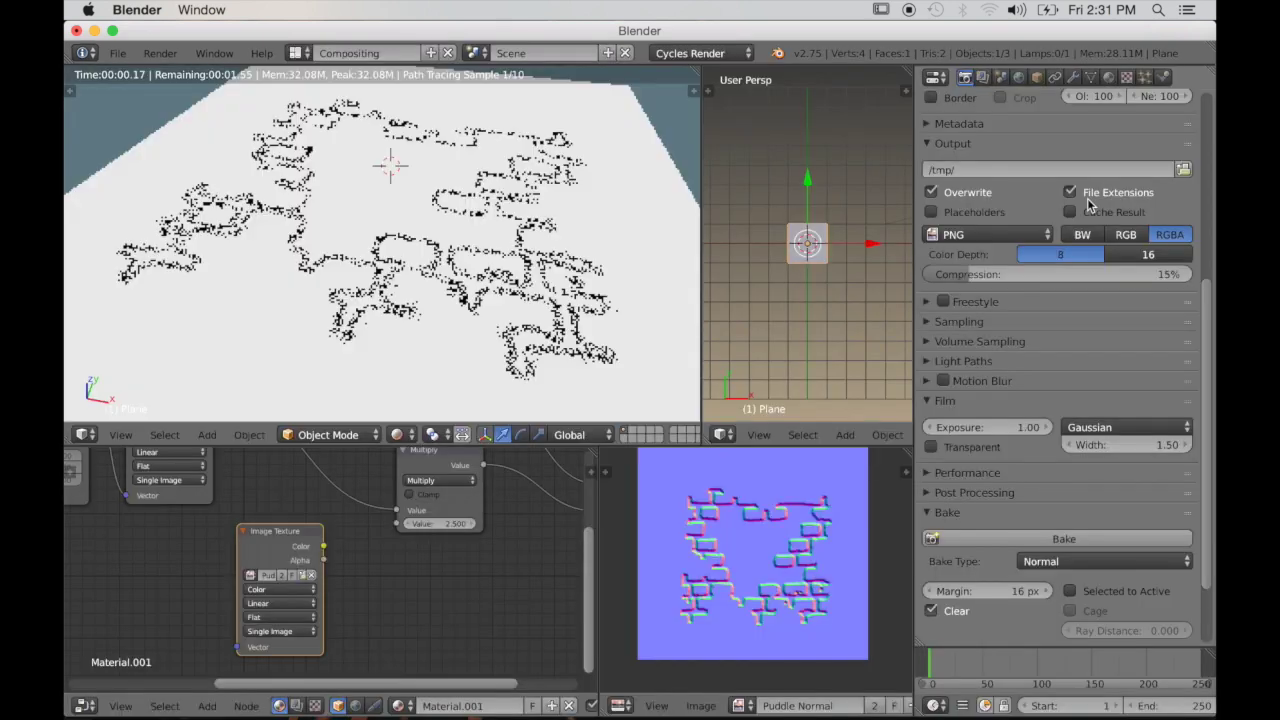
Change the bake type to Ambient Occlusion, bake the plane again, and inspect the map
click(1044, 562)
click(1050, 521)
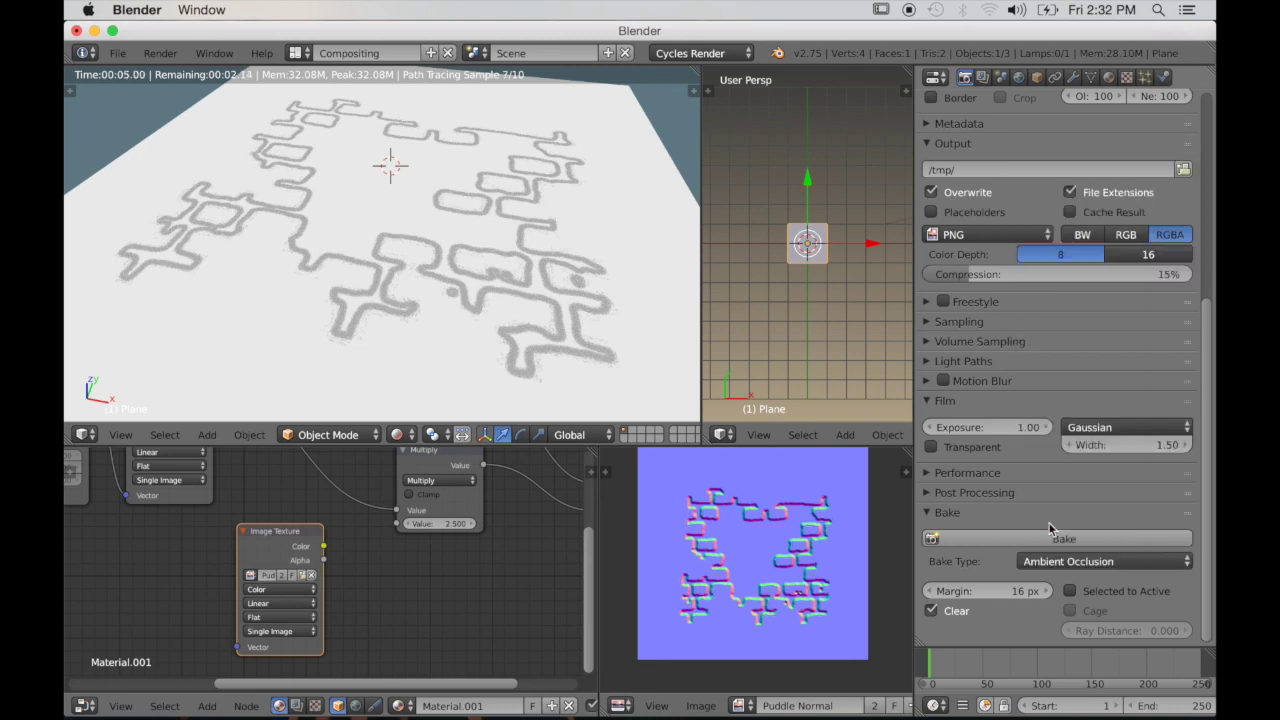
click(1005, 535)
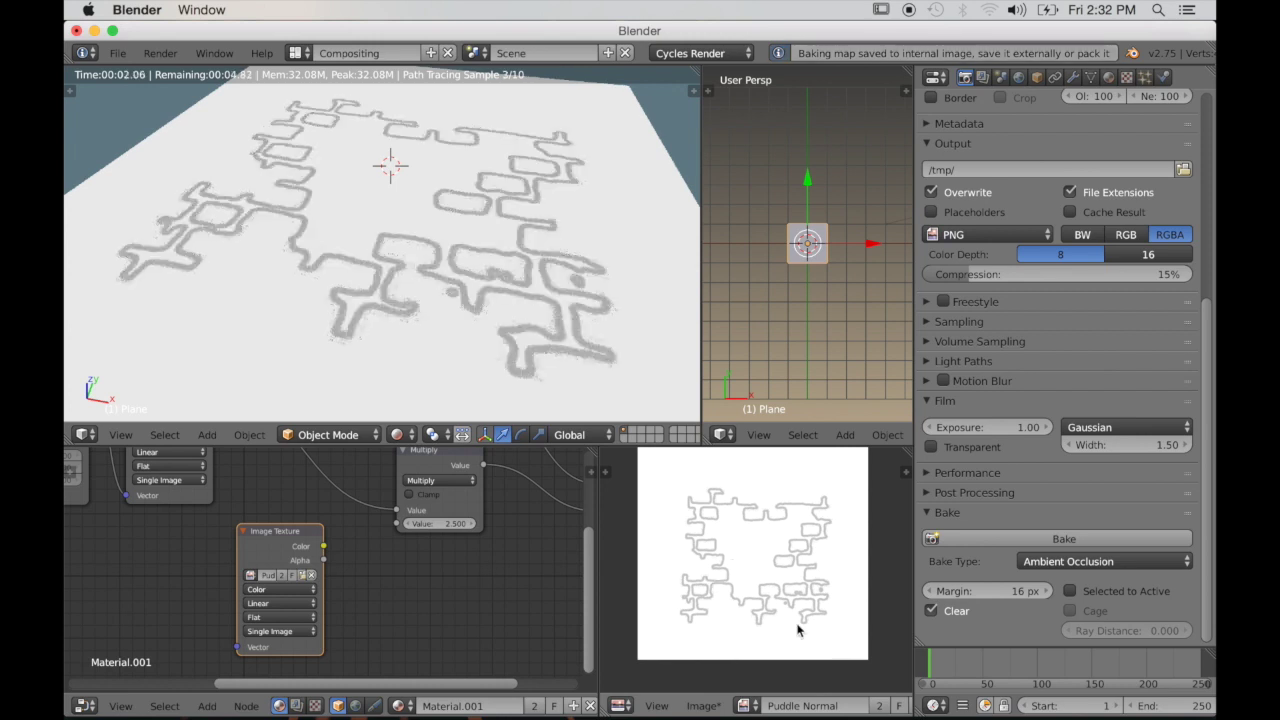
scroll(707, 570, up, 3)
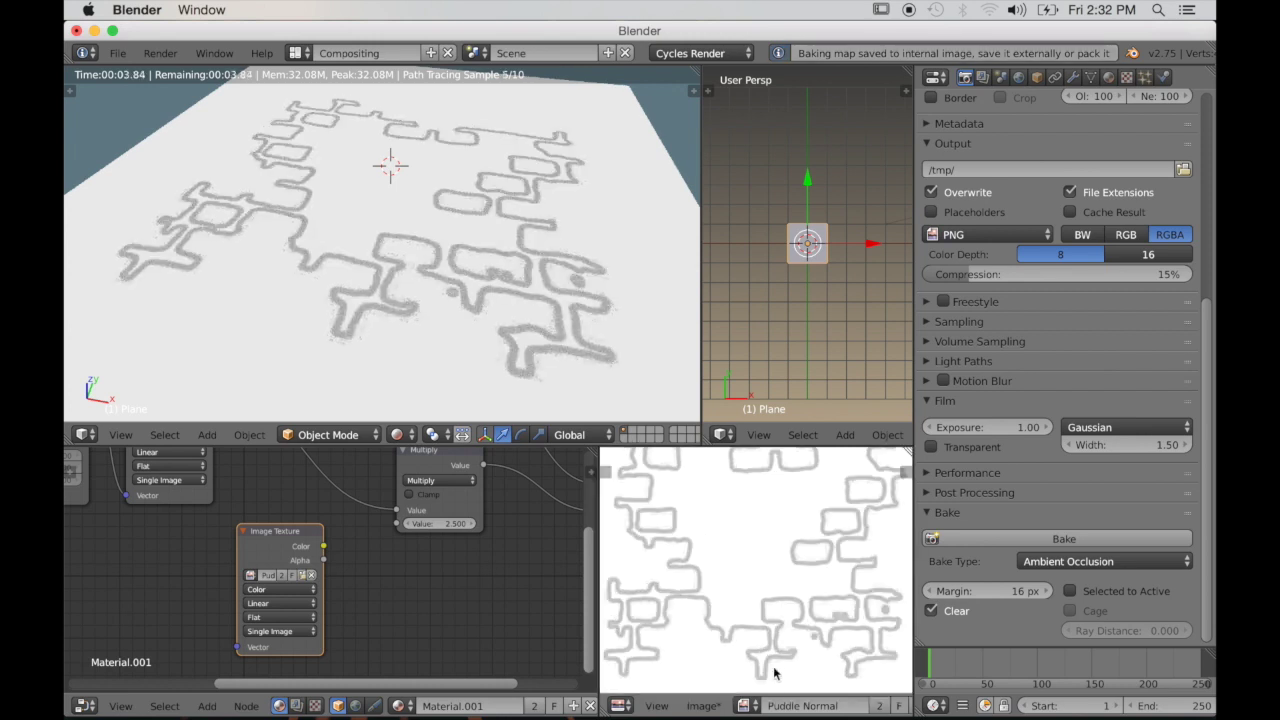
Save the baked ambient occlusion map as Puddle AO.png in the Blender Textures folder
click(717, 707)
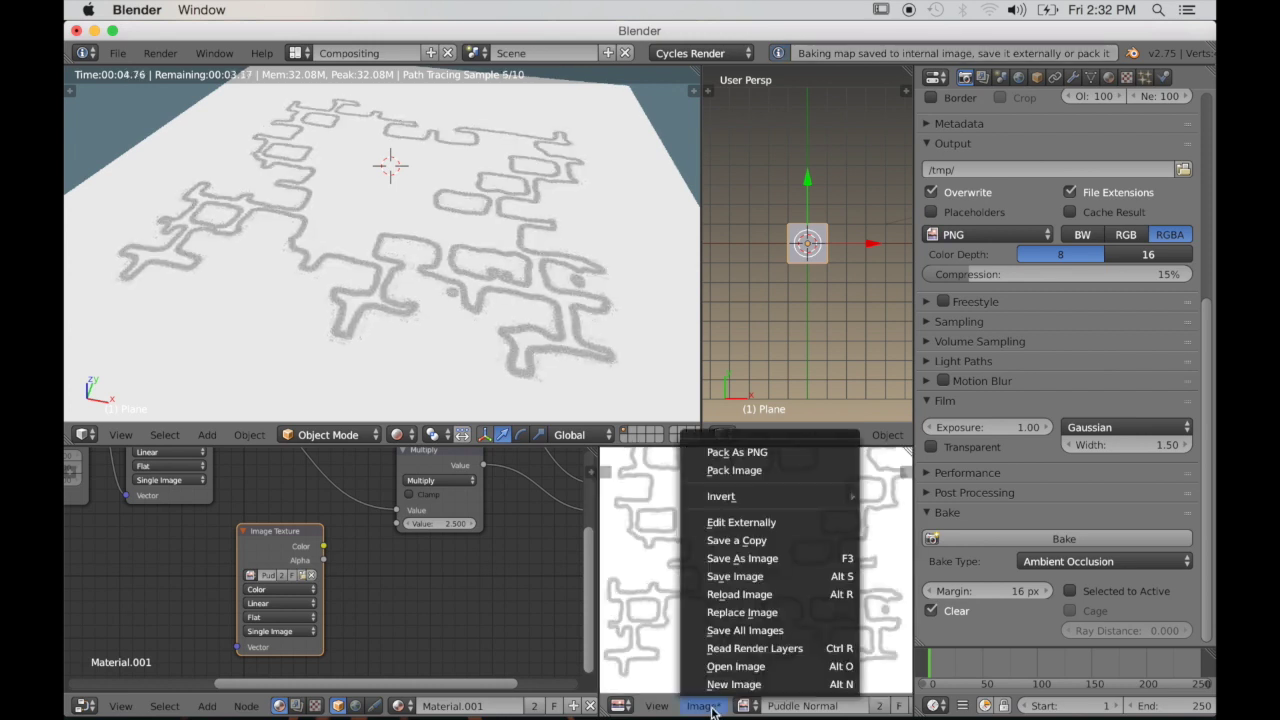
click(723, 559)
click(359, 122)
click(360, 123)
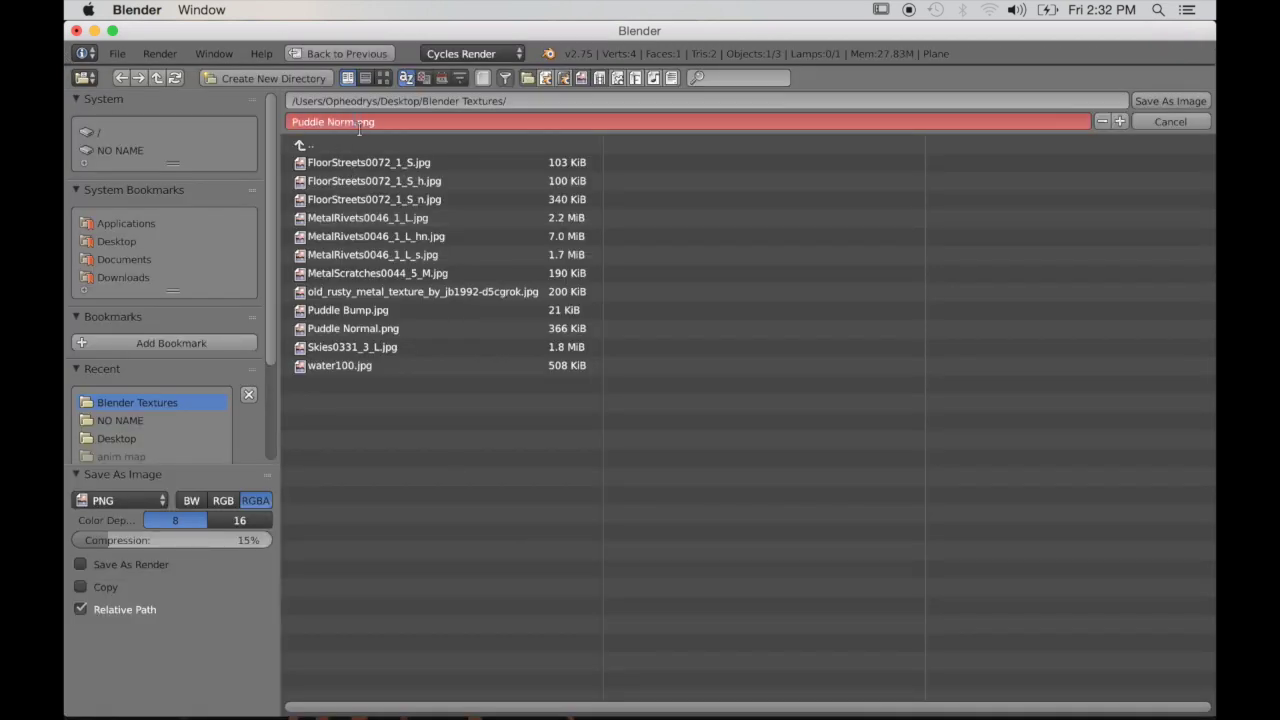
key(Return)
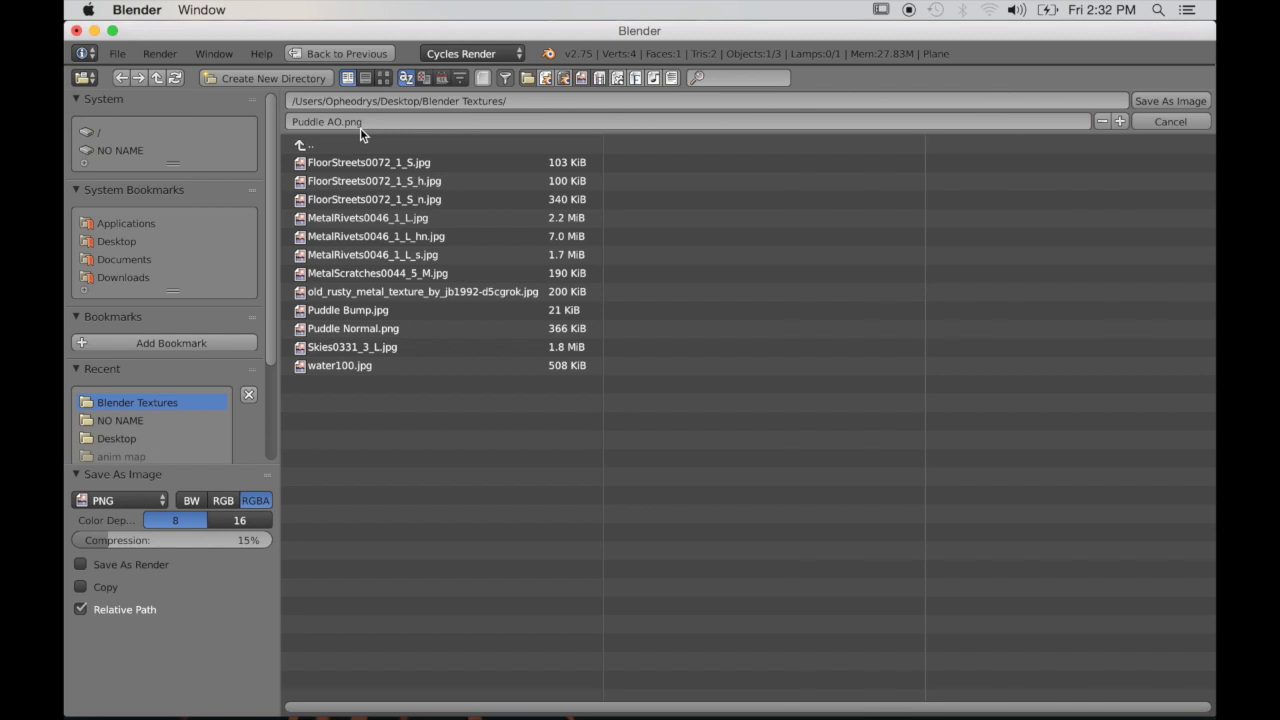
click(1170, 101)
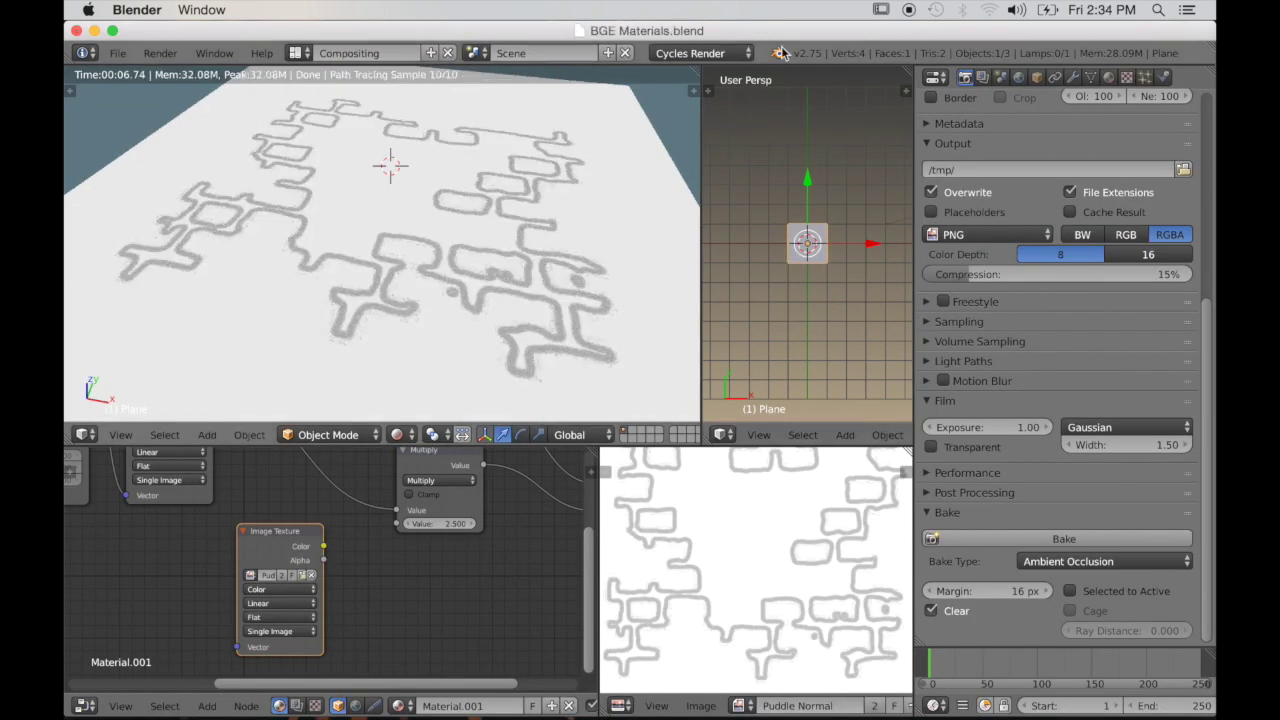
Switch the render engine to Blender Game and the screen layout to Default
click(737, 52)
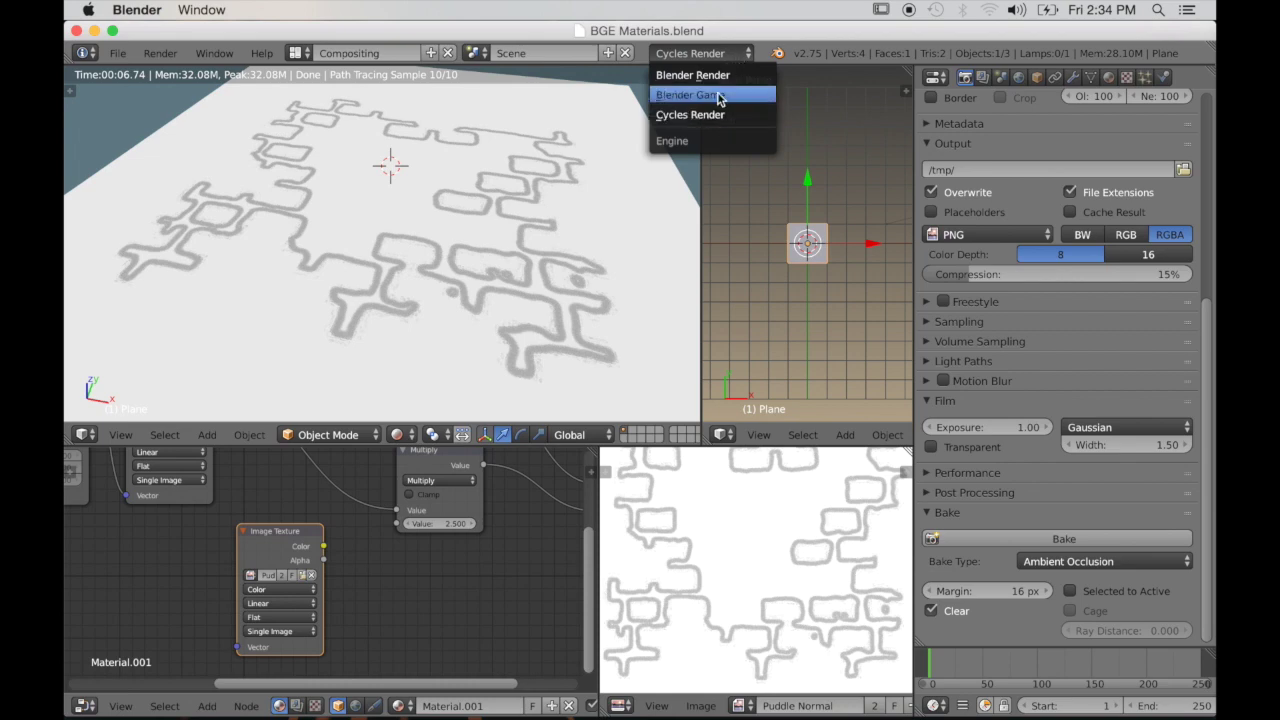
click(718, 94)
click(322, 53)
click(322, 128)
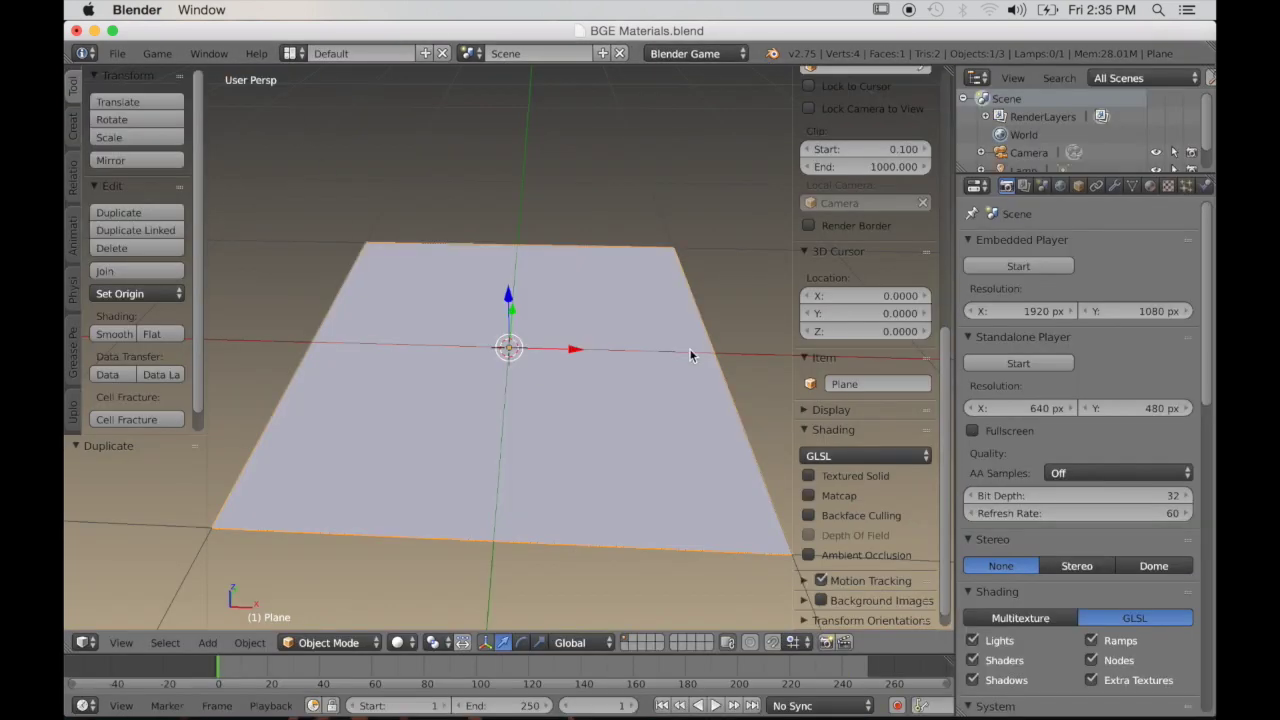
Replace the plane's node material with a new standard material
click(1149, 188)
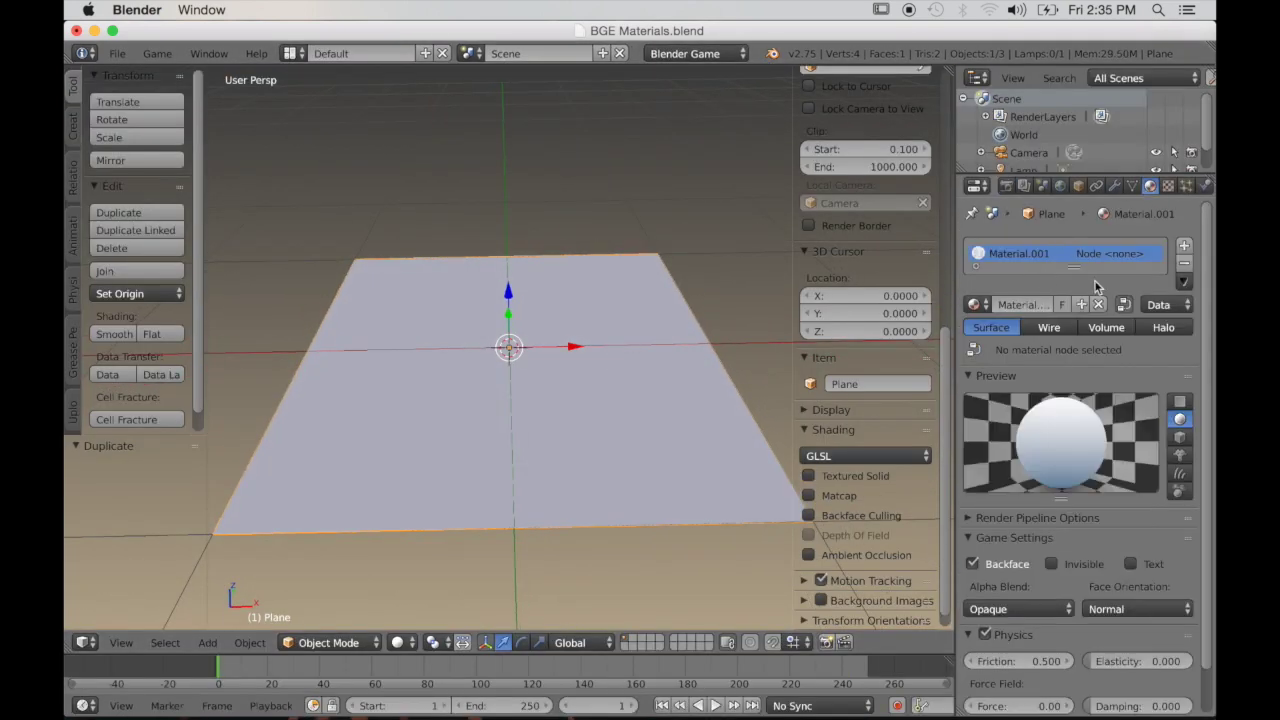
click(1185, 263)
click(1040, 304)
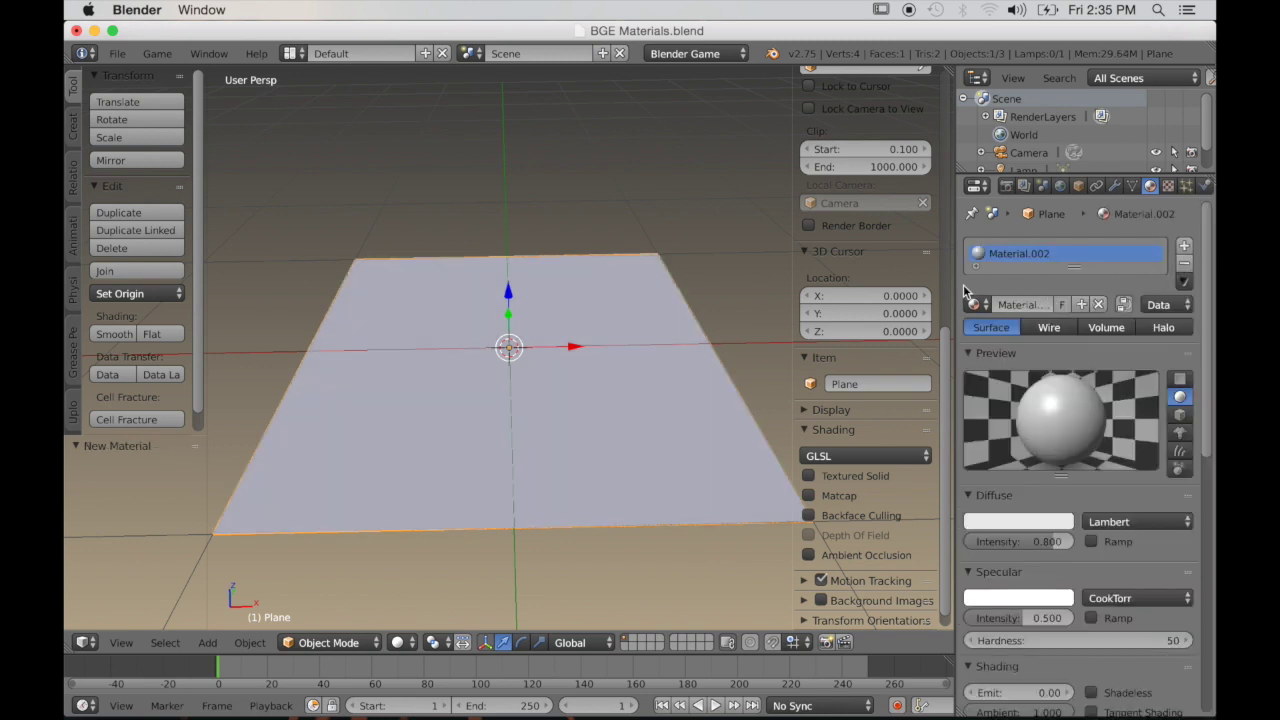
Add an image texture using FloorStreets0072_1_S.jpg to the new material and display the viewport in textured shading
click(1167, 193)
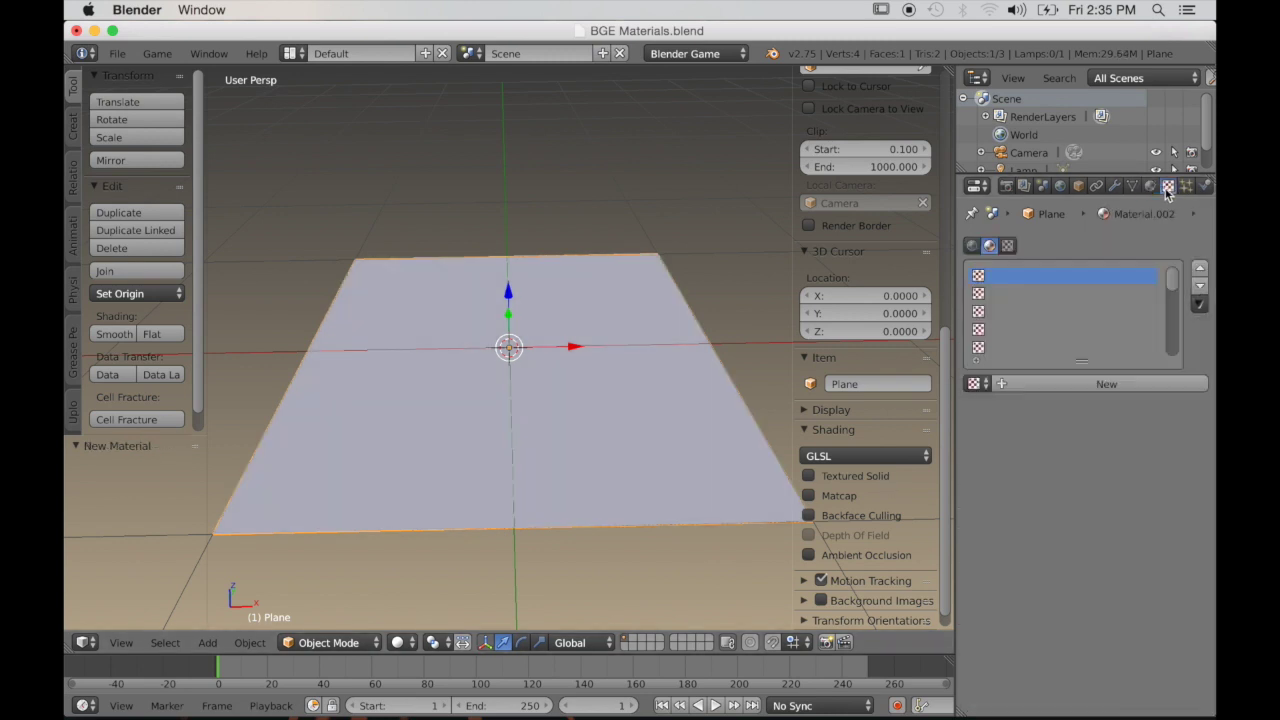
click(1040, 383)
scroll(1100, 560, down, 2)
click(1137, 571)
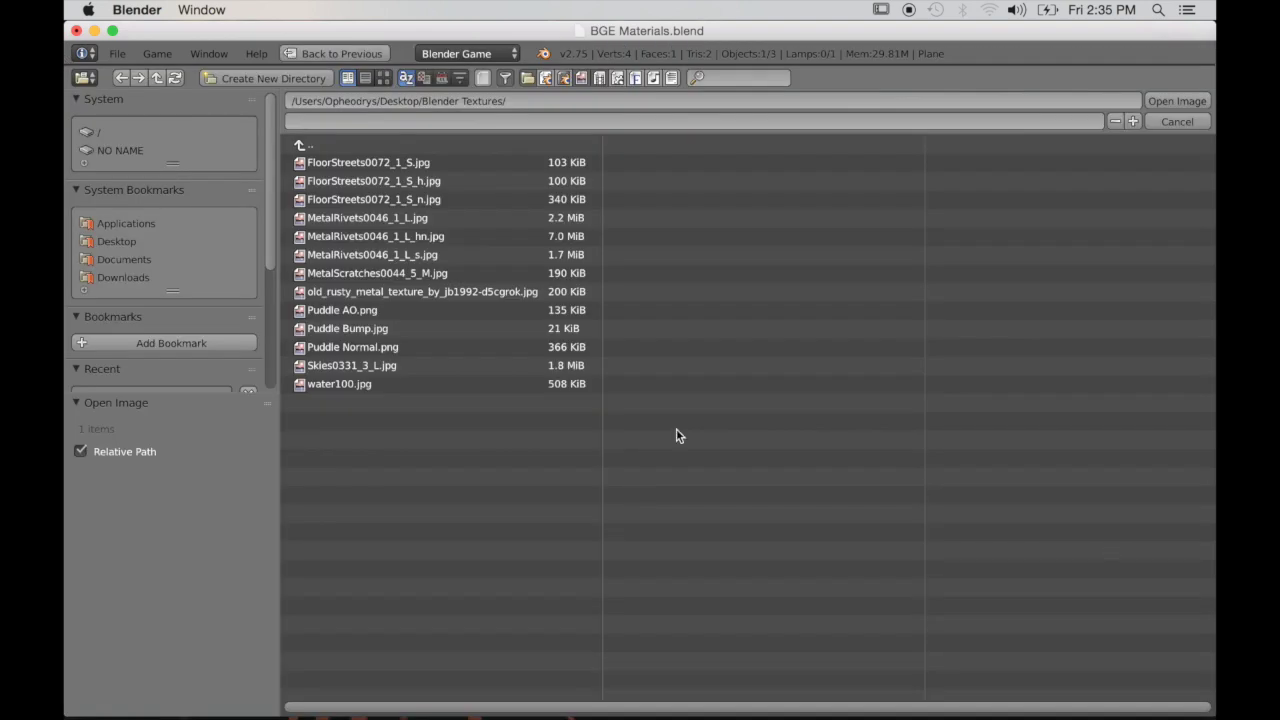
scroll(195, 389, down, 3)
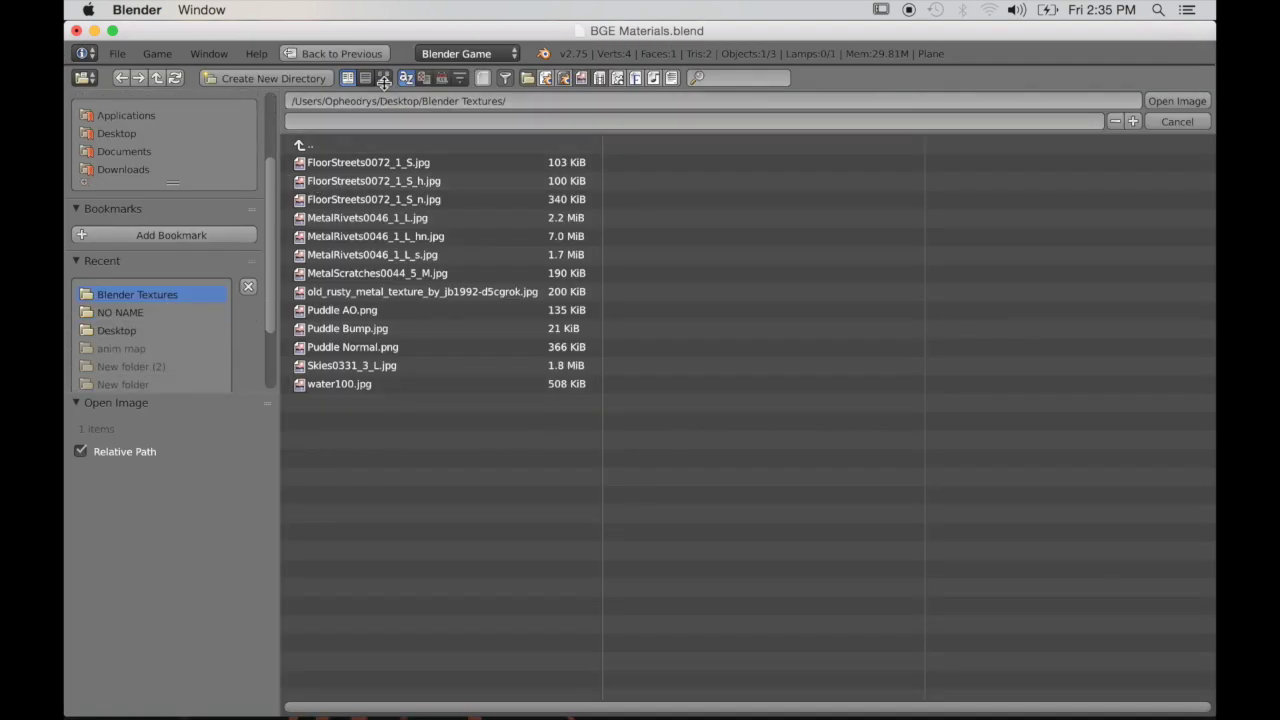
click(383, 78)
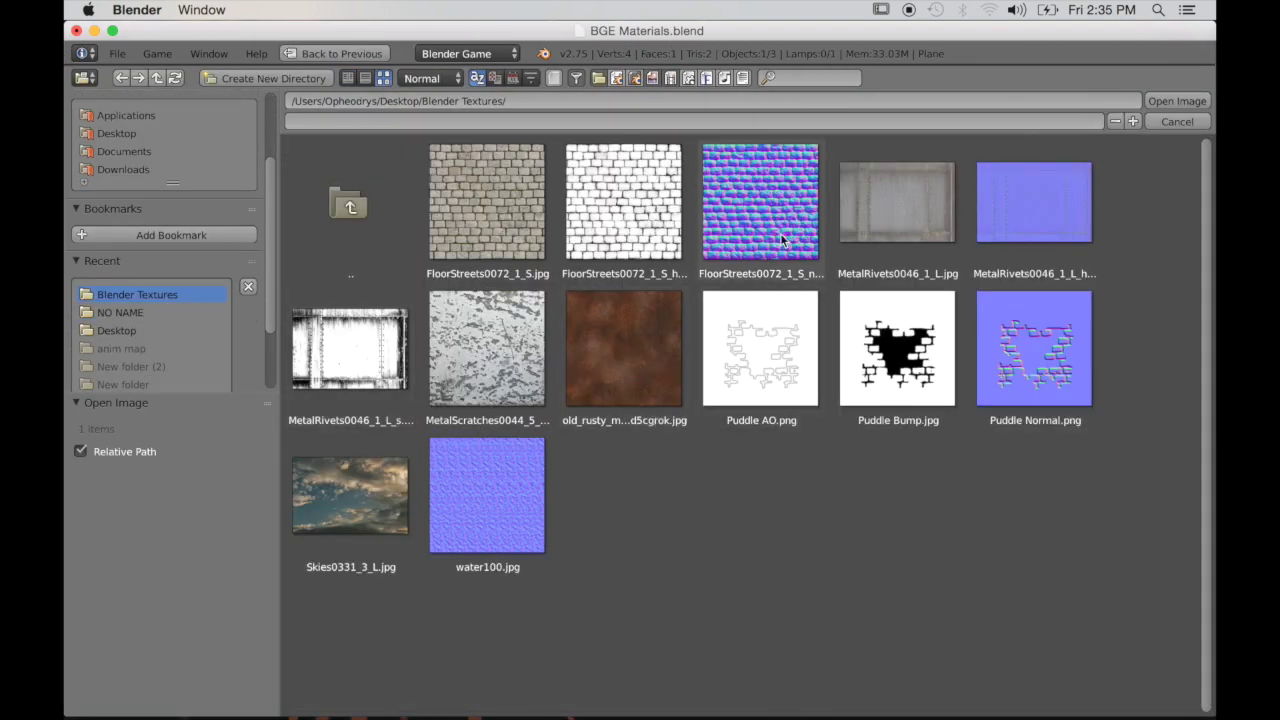
click(487, 205)
click(1176, 101)
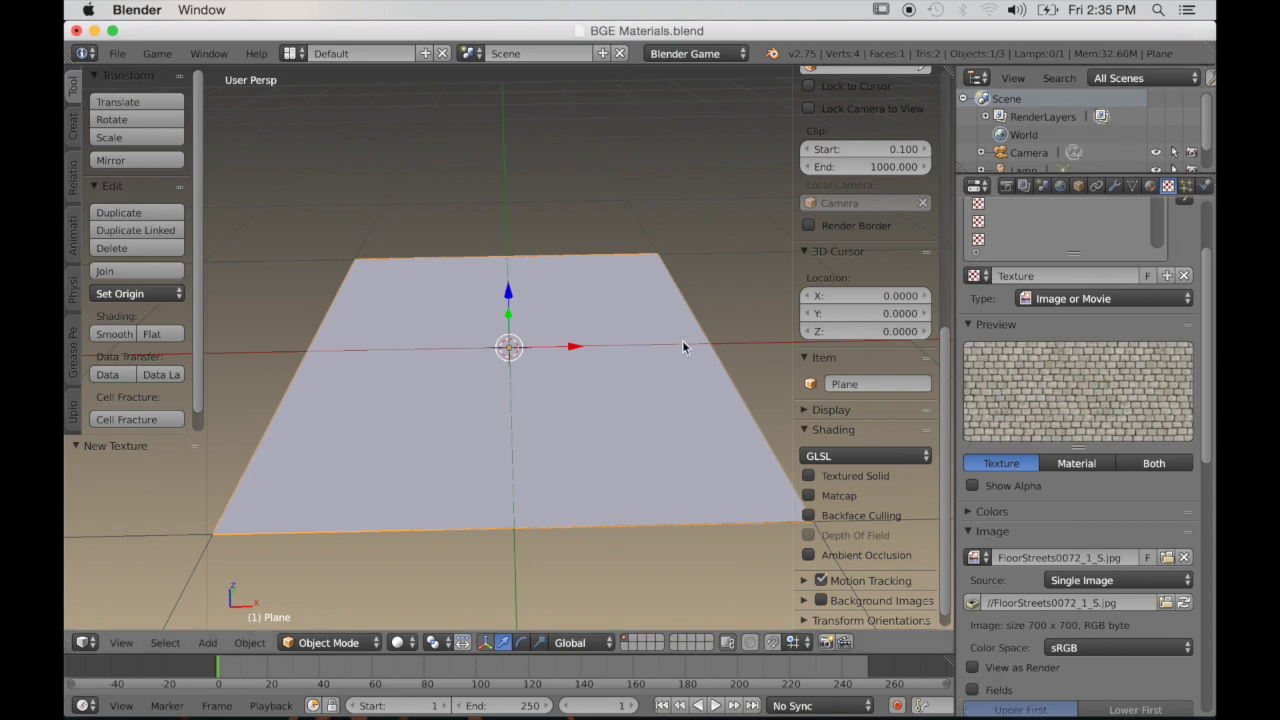
key(alt+z)
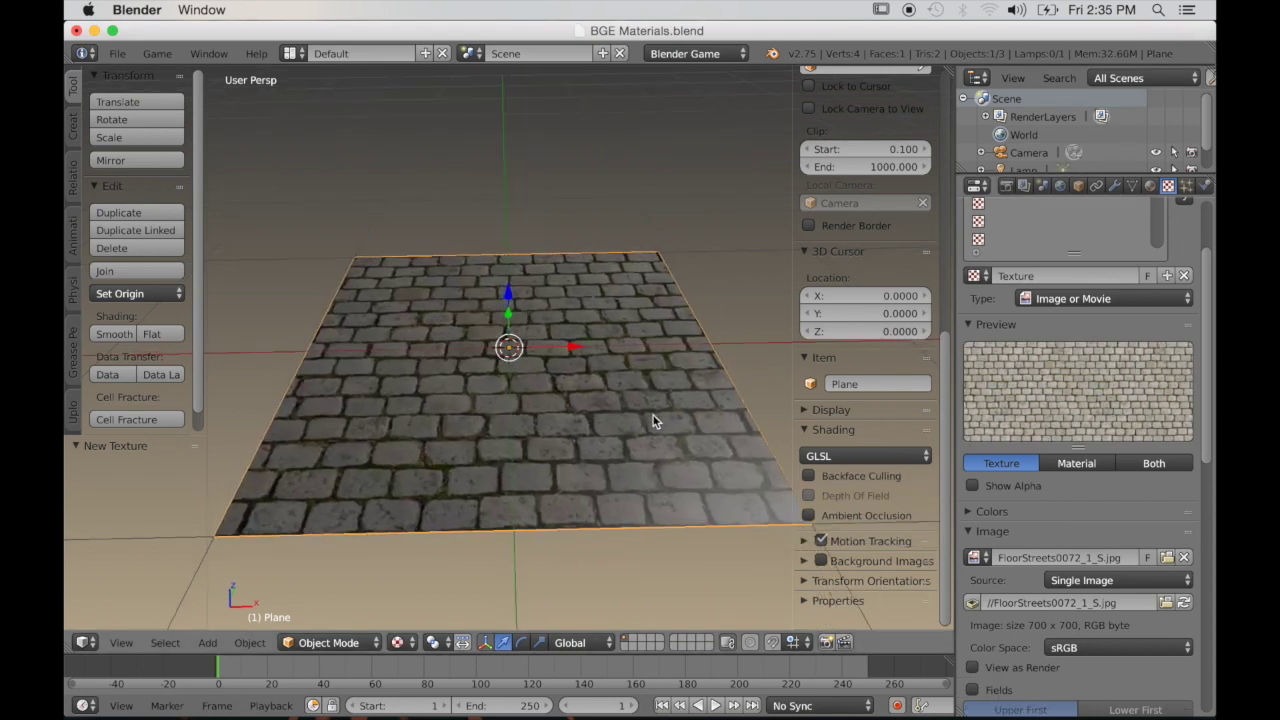
scroll(650, 420, up, 1)
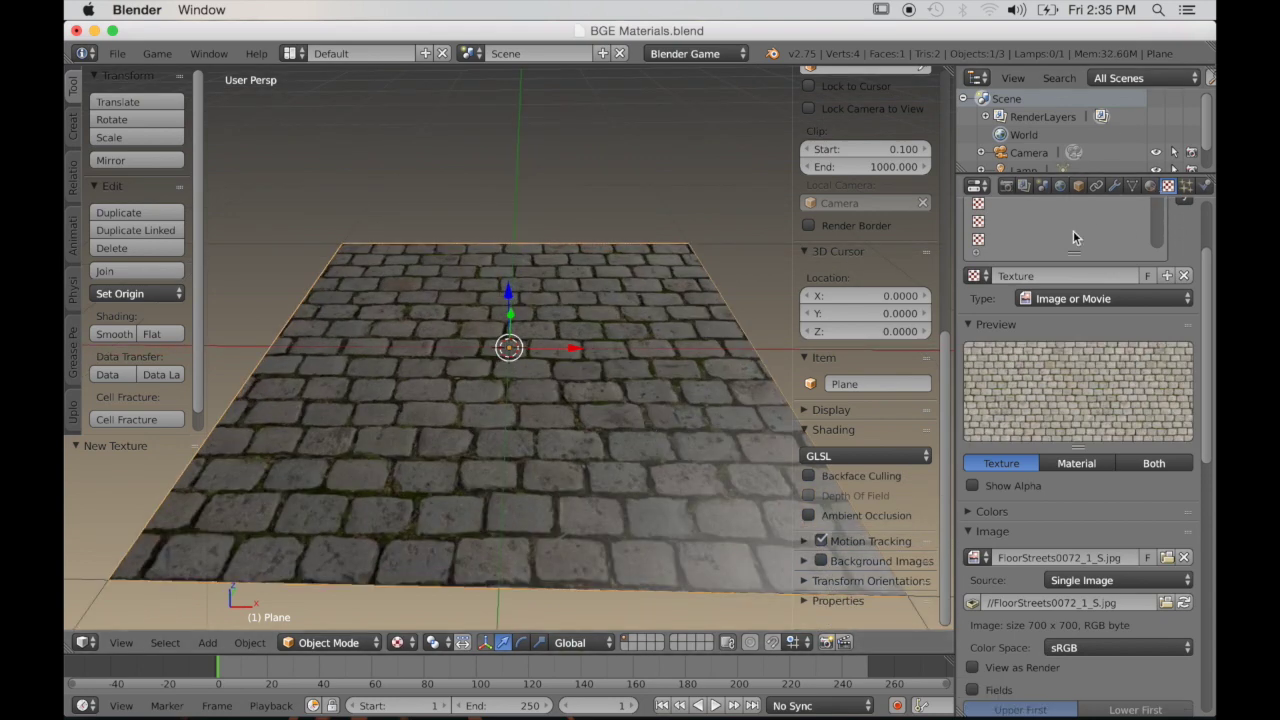
Add a second image texture to the material, loading FloorStreets0072_1_S_n.jpg
scroll(1205, 281, up, 3)
scroll(1044, 282, up, 2)
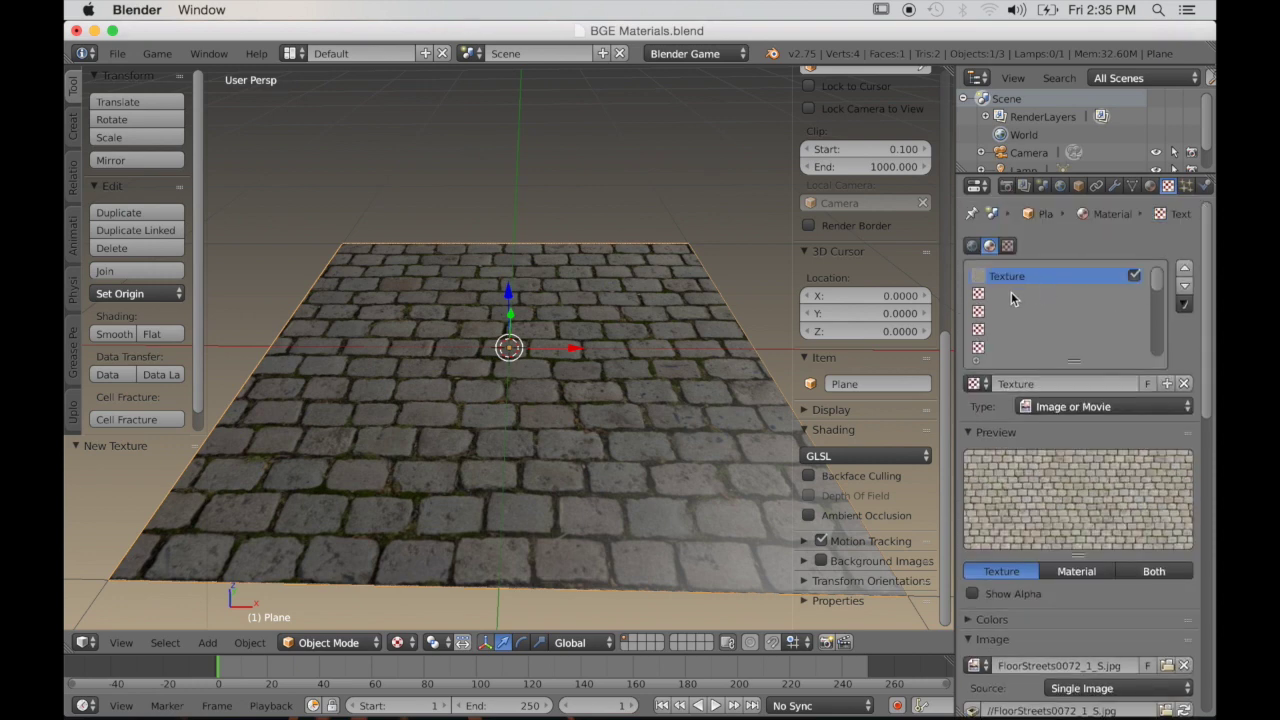
click(1011, 293)
click(1040, 383)
click(1148, 665)
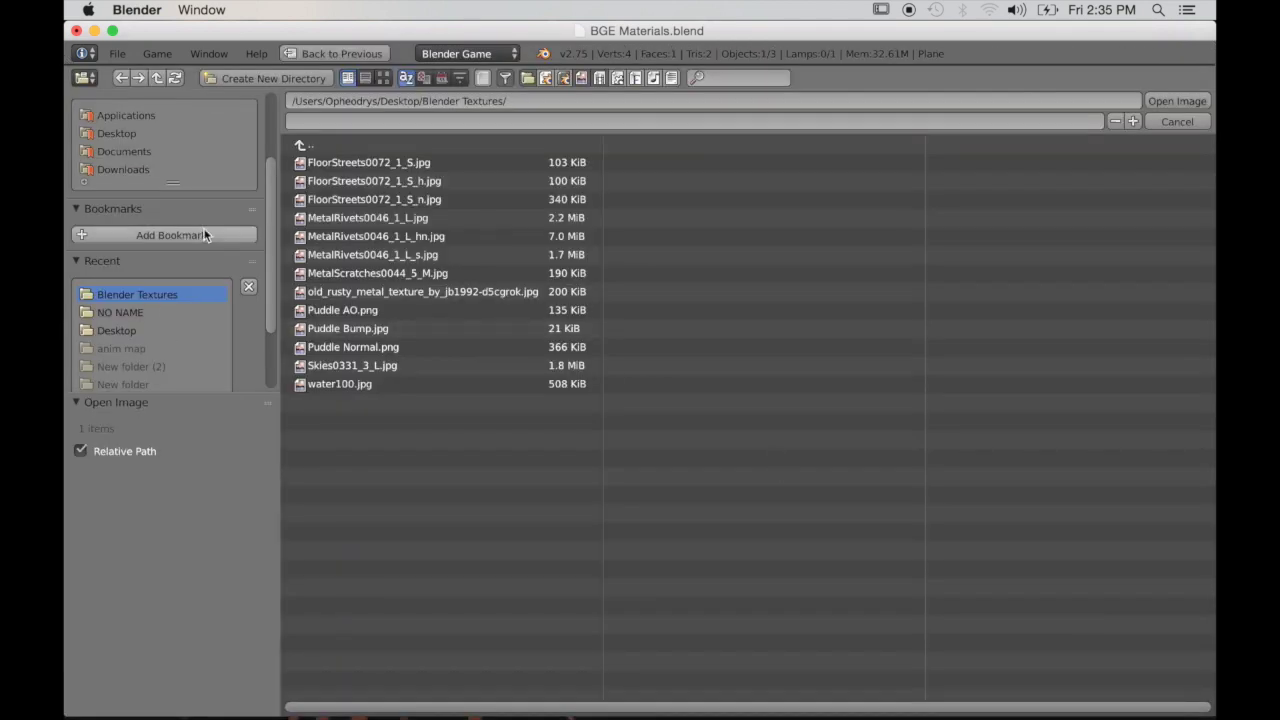
click(383, 78)
click(761, 201)
click(1177, 101)
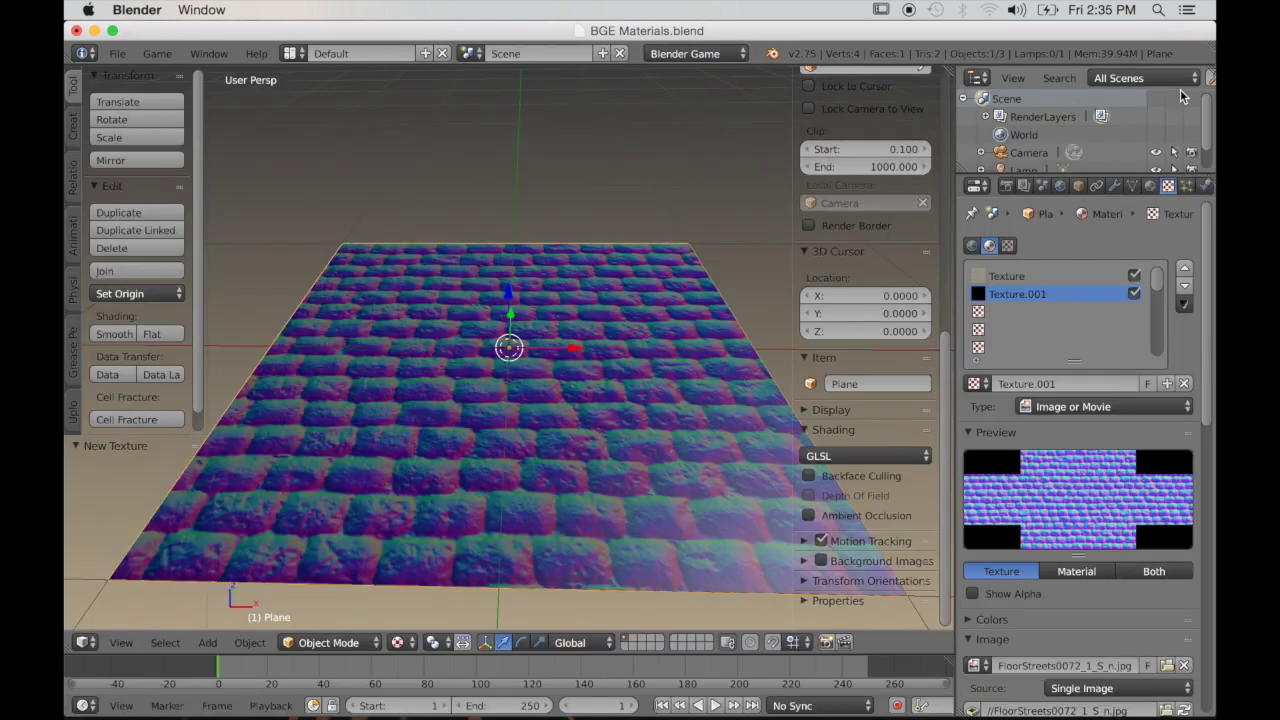
Treat the second texture as a normal map, influencing the geometry normal instead of the diffuse color
scroll(1093, 548, down, 4)
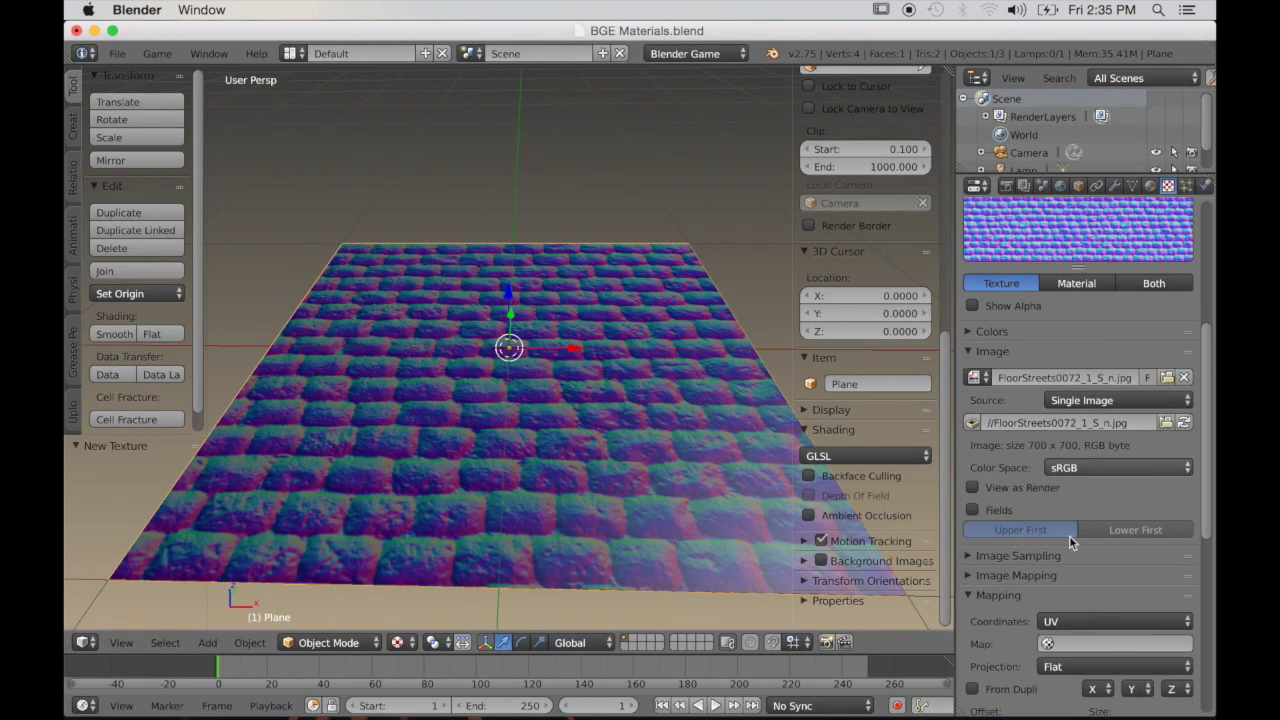
scroll(1080, 566, down, 1)
click(1091, 547)
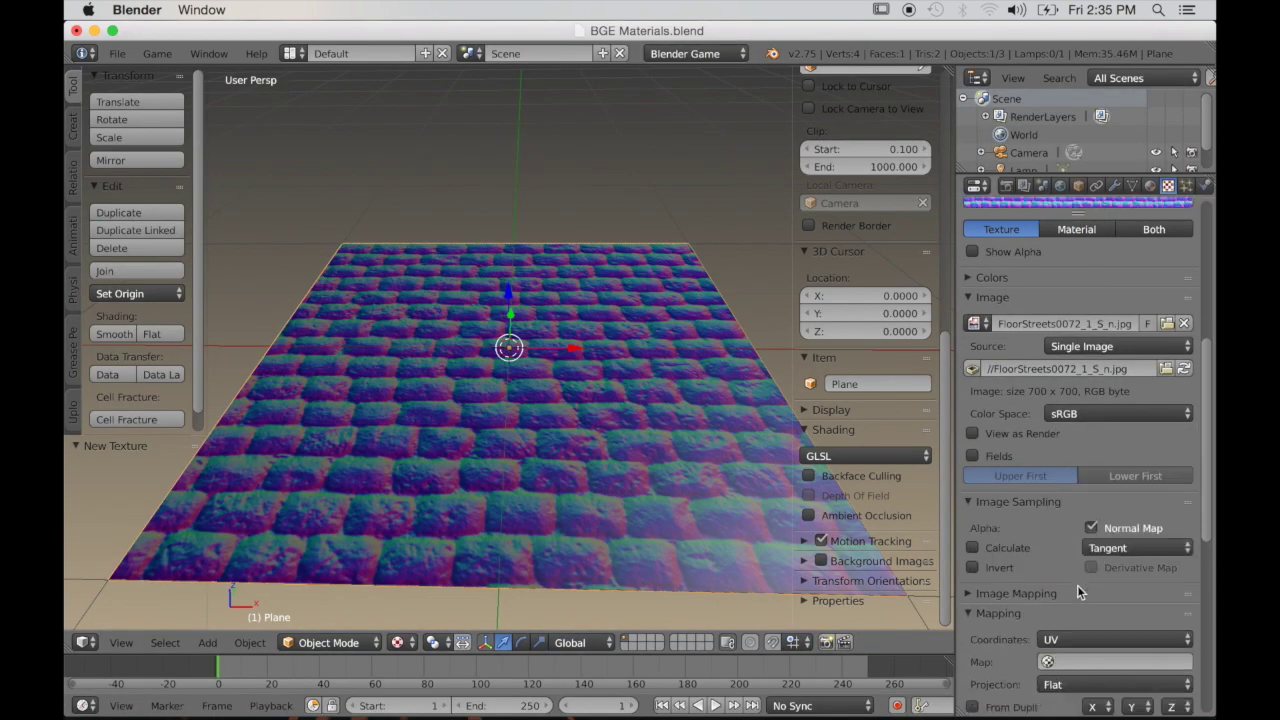
scroll(1077, 585, down, 8)
click(1091, 648)
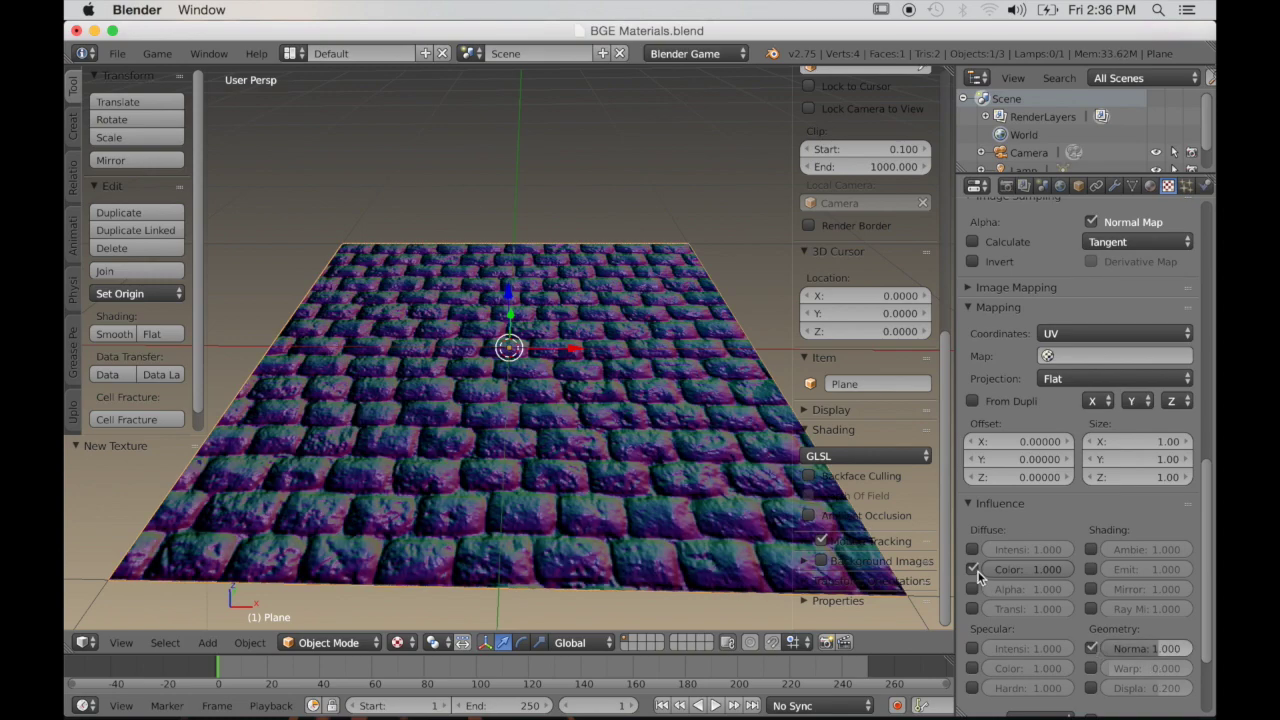
click(972, 569)
scroll(627, 457, up, 3)
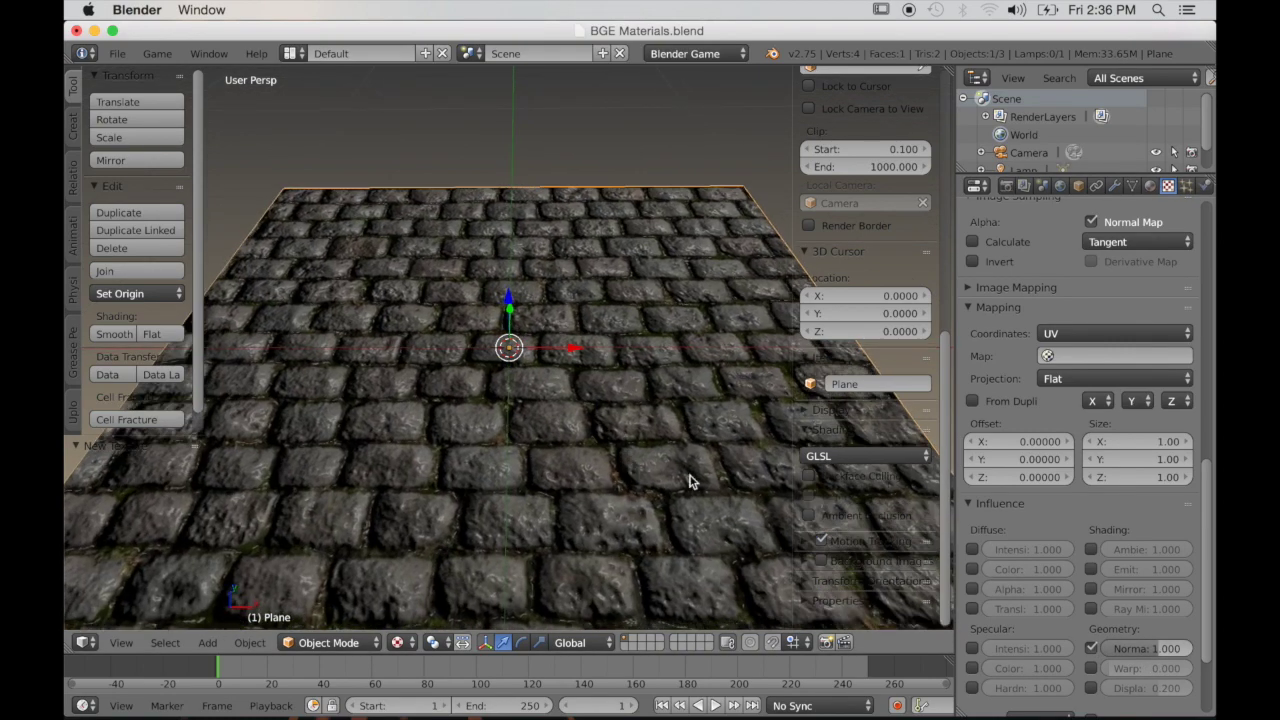
Try different normal influence strengths for the second texture, set it to 0.350, and inspect the stones from an angle
drag(1145, 648, 1105, 648)
click(1141, 648)
text(1.0)
key(Return)
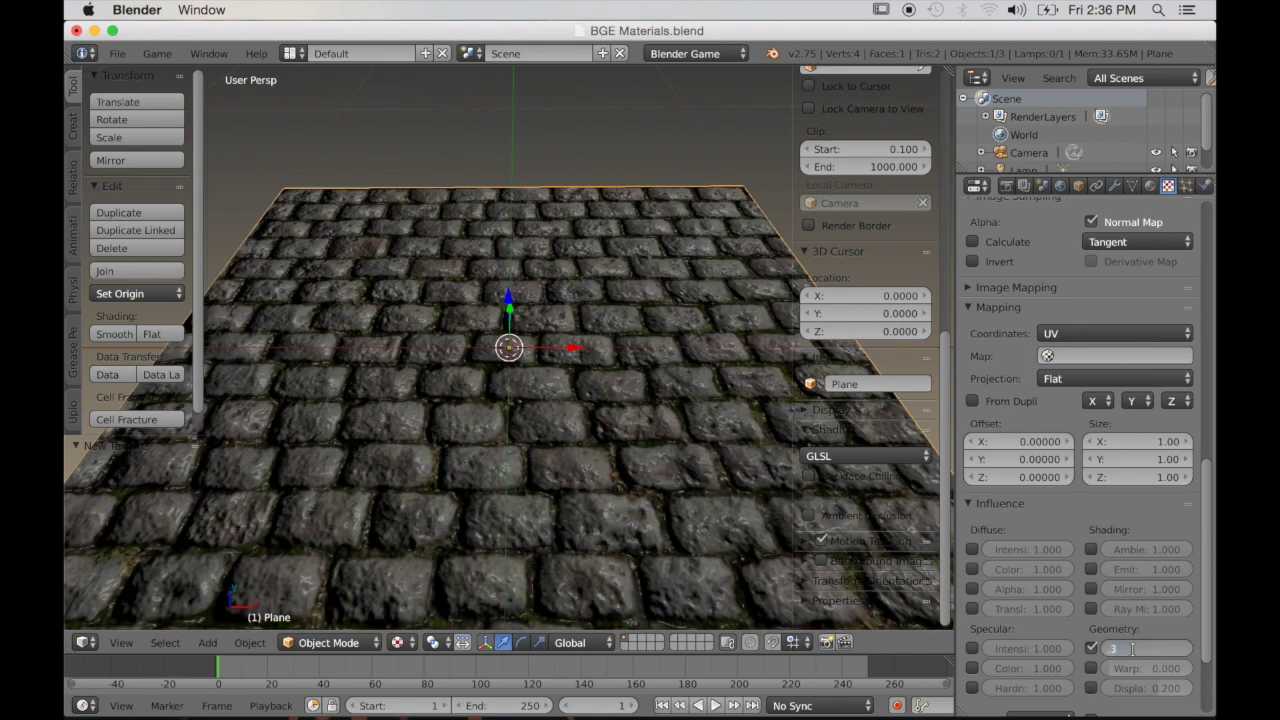
key(Return)
middle_drag(720, 457, 772, 445)
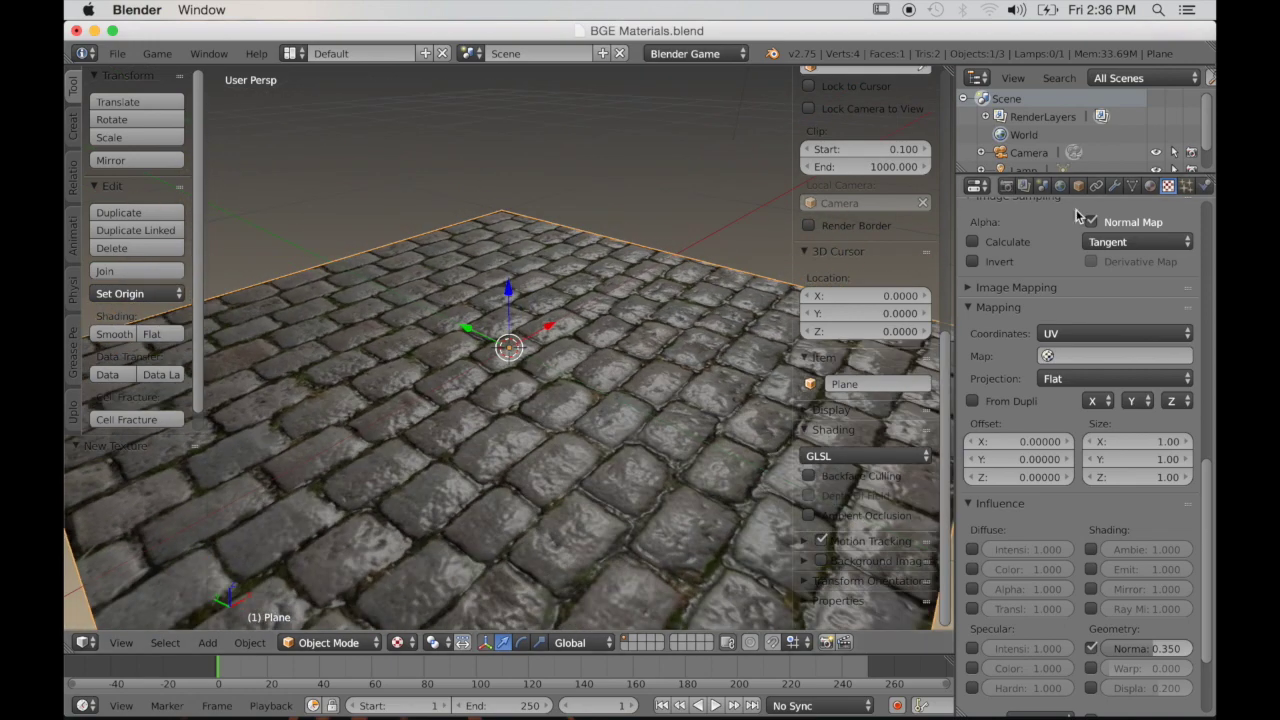
Add a third image texture to the material, loading FloorStreets0072_1_S_h.jpg
drag(1208, 456, 1208, 200)
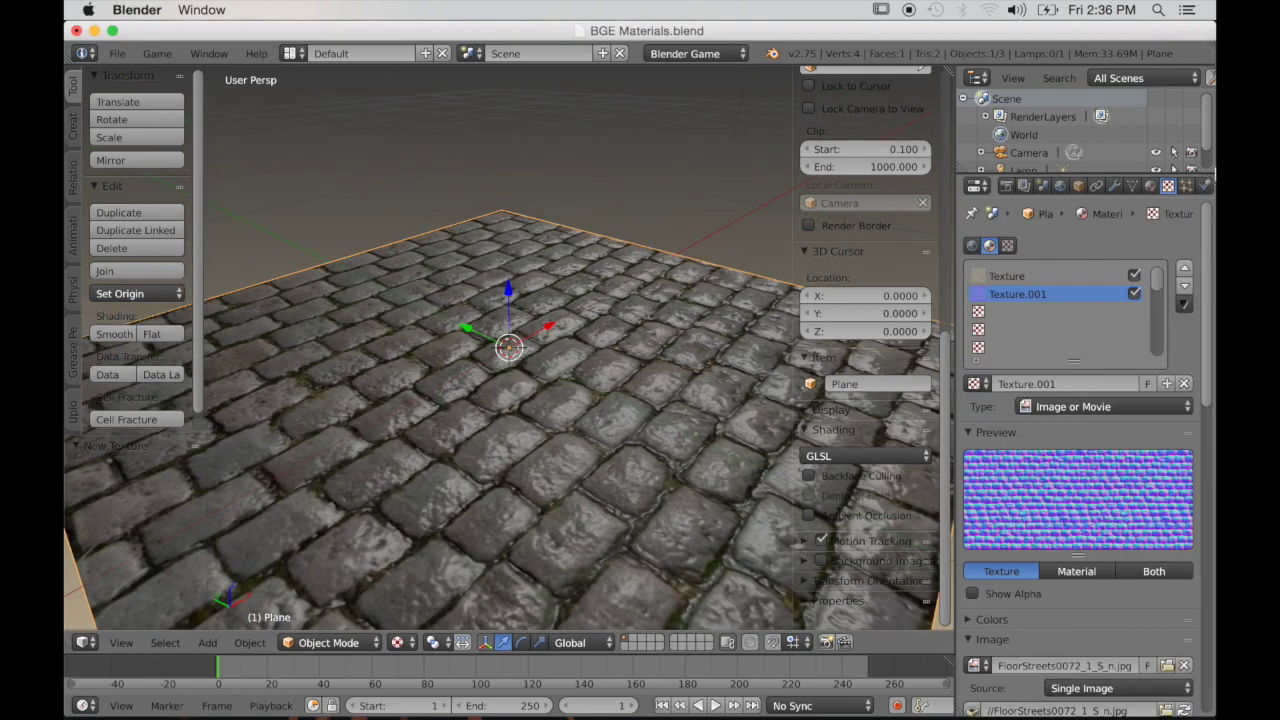
click(990, 312)
click(1082, 384)
click(1150, 665)
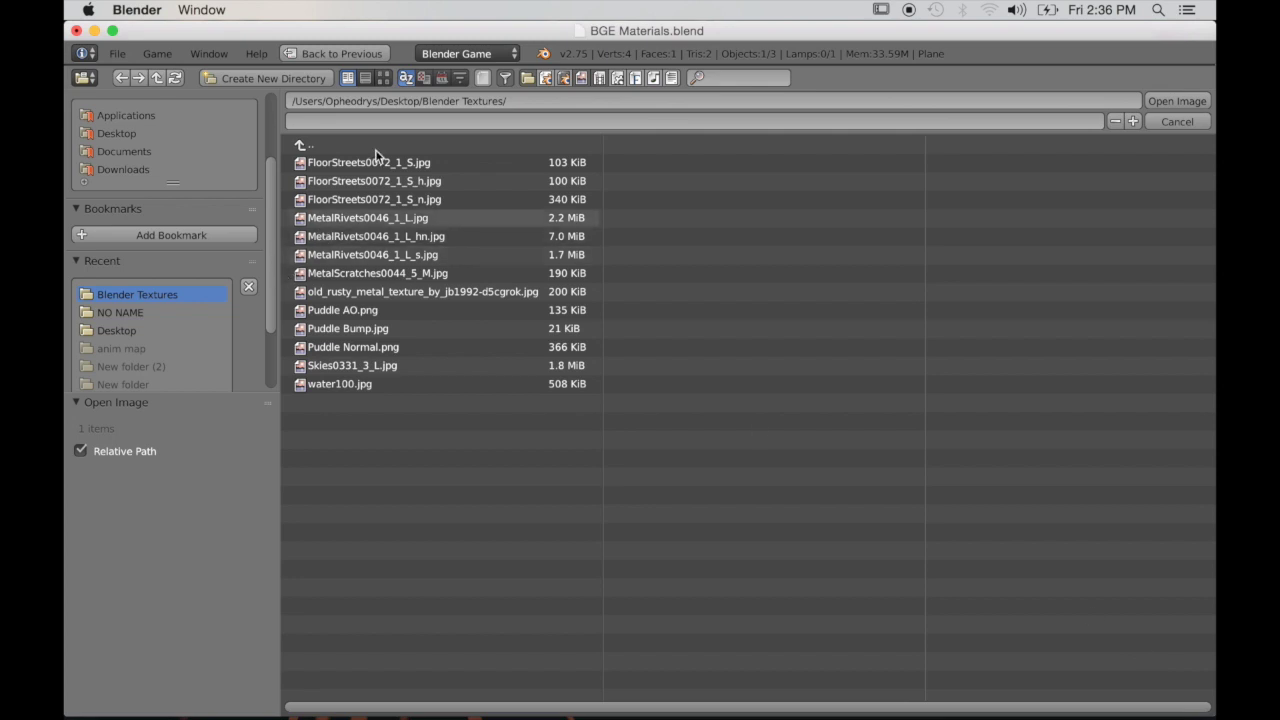
click(590, 258)
click(1177, 101)
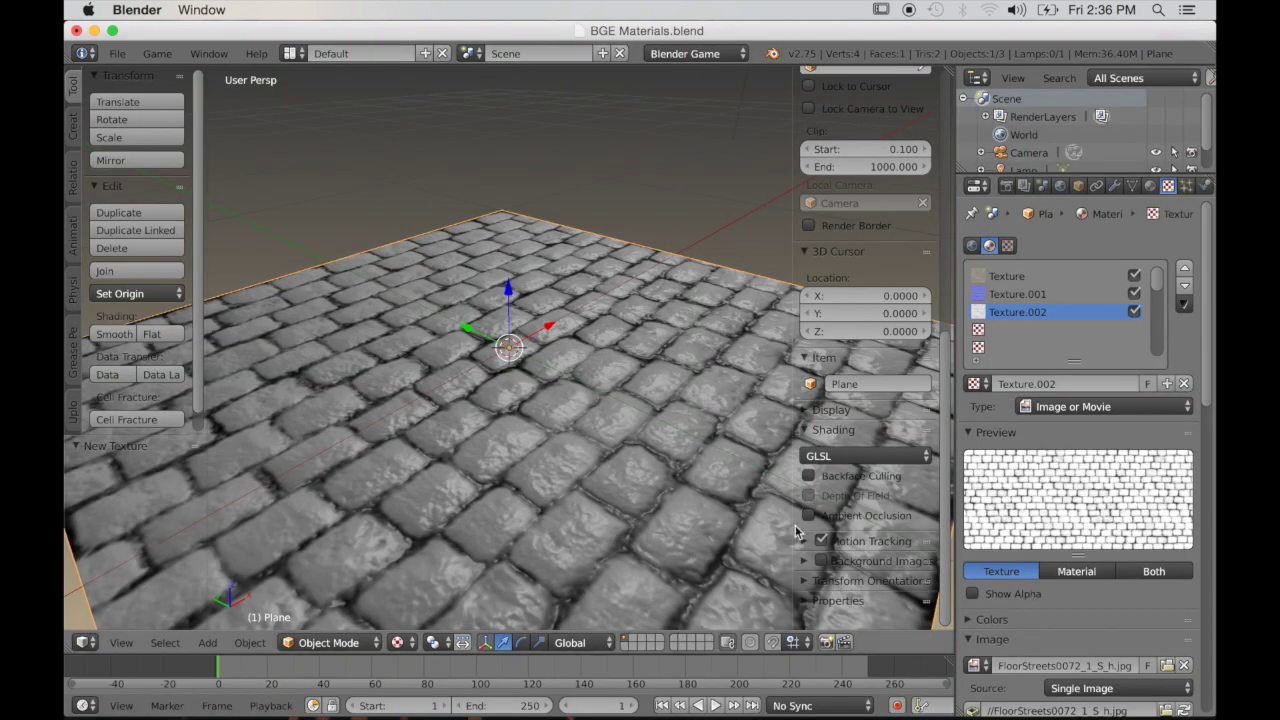
Make the third texture influence specular intensity, color and hardness instead of the diffuse color
scroll(1133, 515, down, 12)
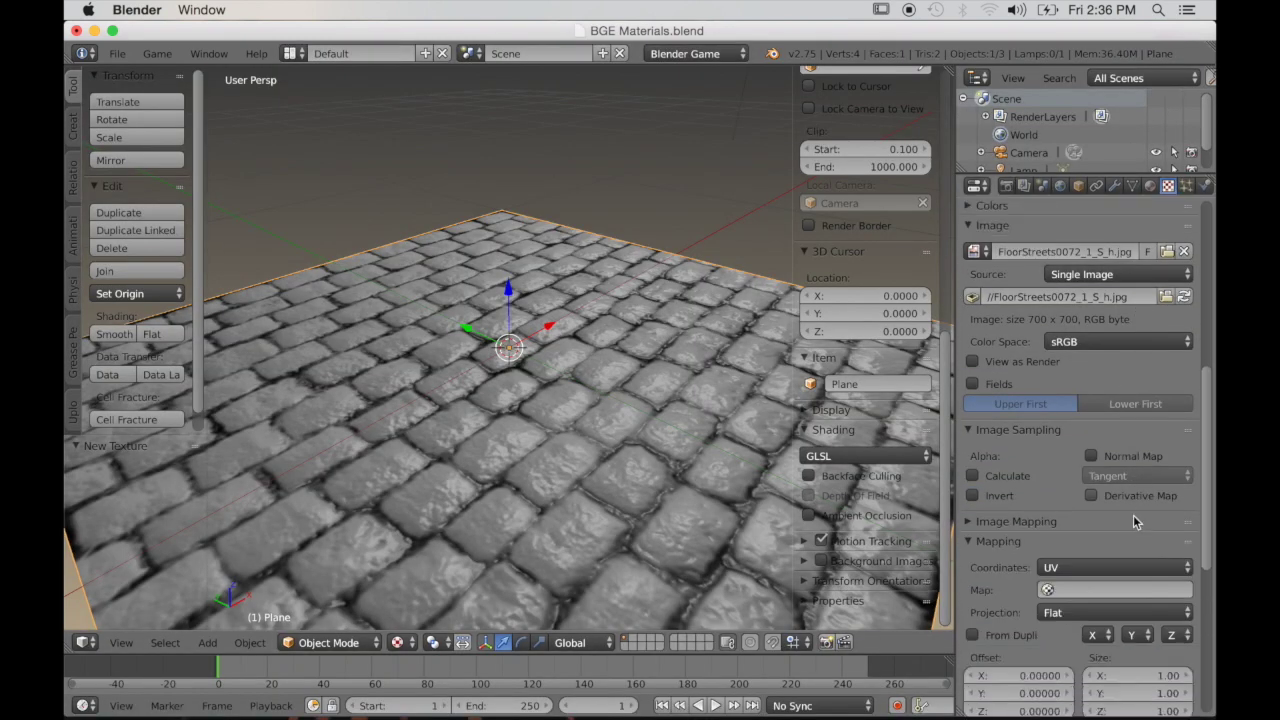
click(972, 497)
scroll(993, 529, down, 2)
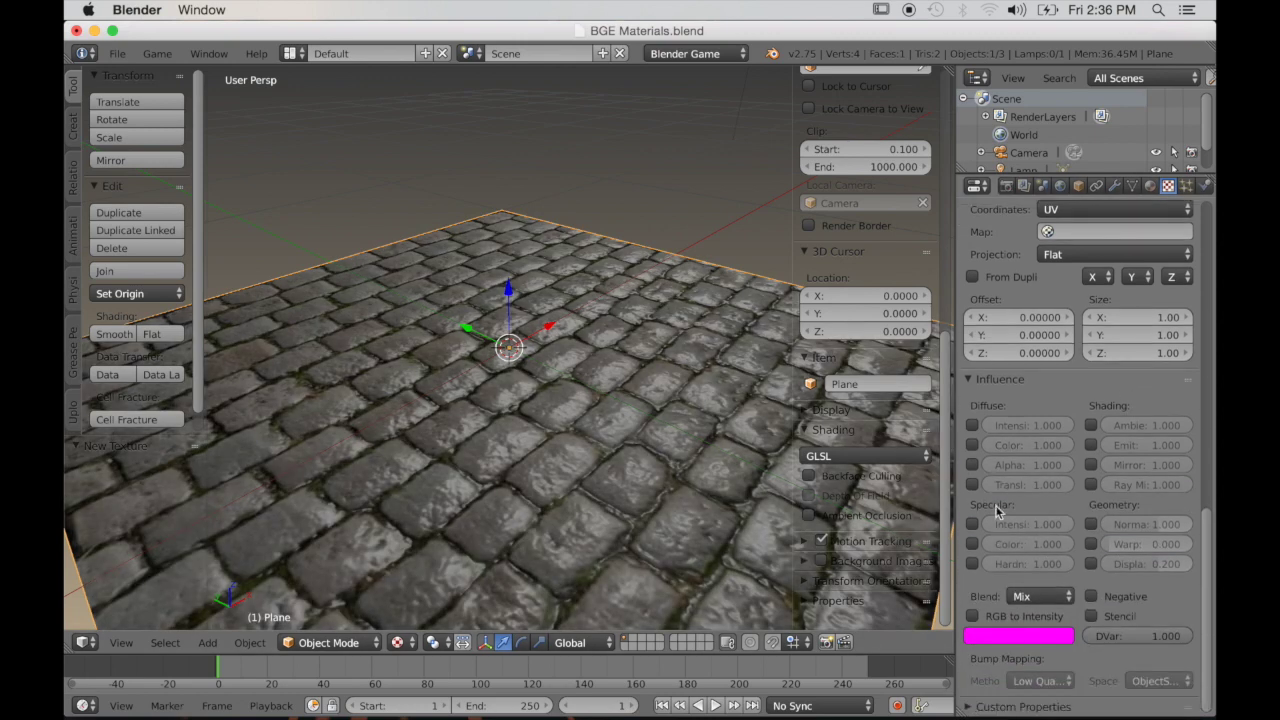
click(972, 544)
click(972, 564)
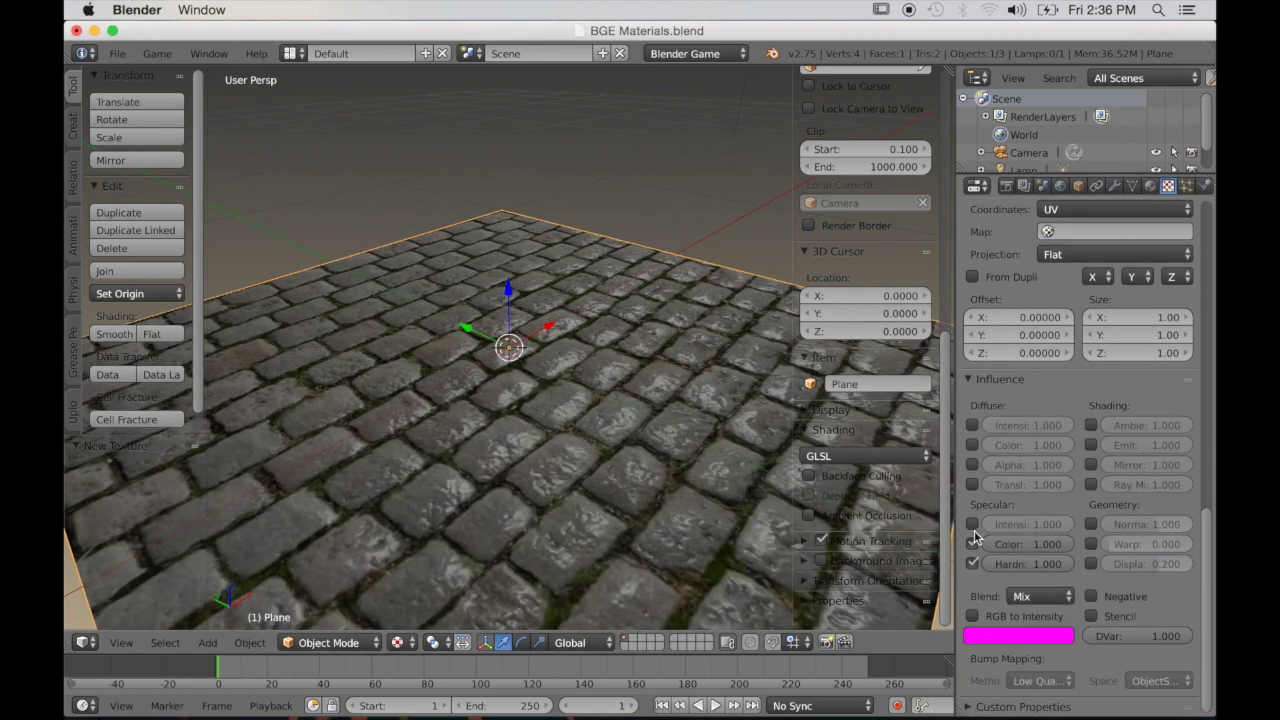
click(972, 524)
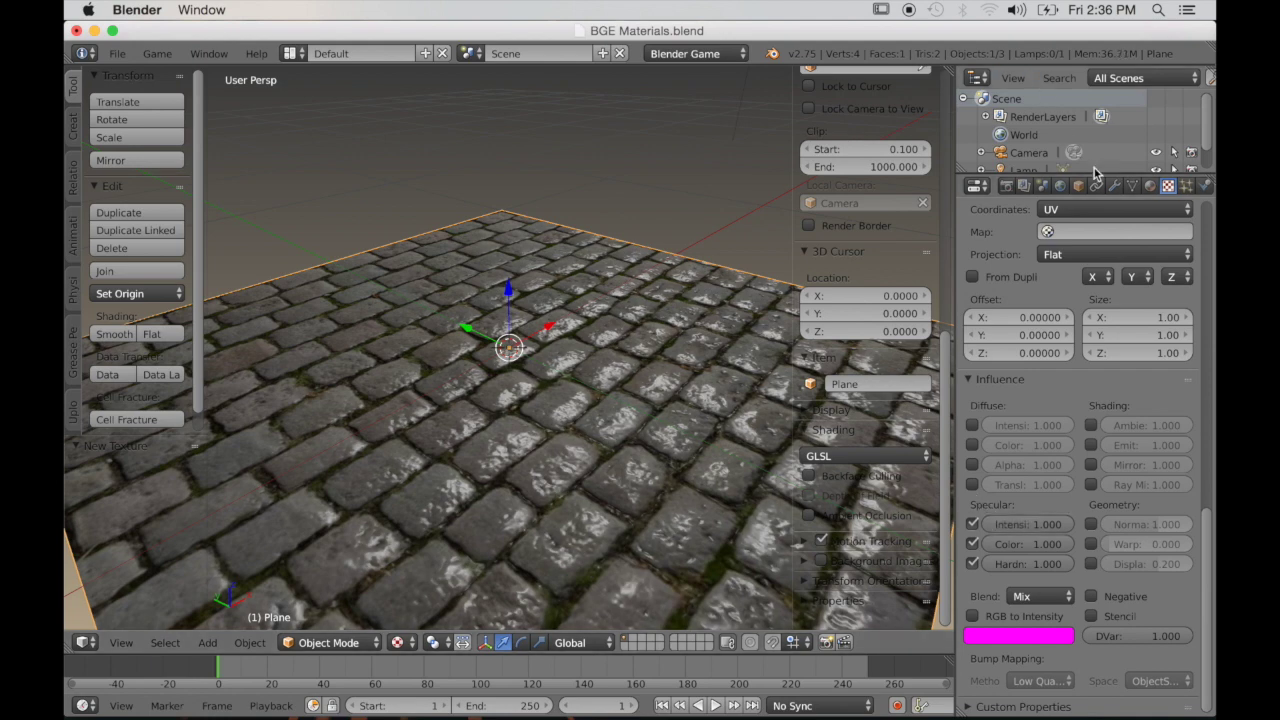
Try adjusting the material's specular intensity
click(1148, 187)
scroll(1082, 444, down, 5)
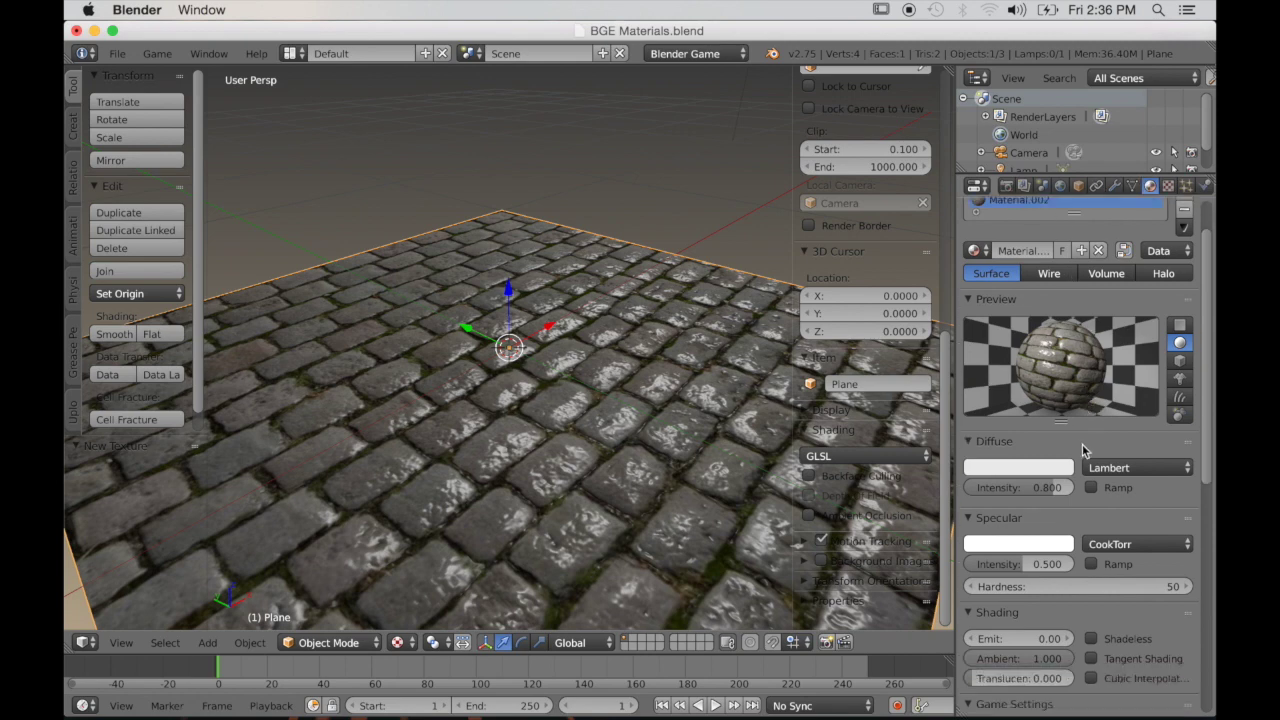
drag(1010, 447, 1060, 438)
key(BackSpace)
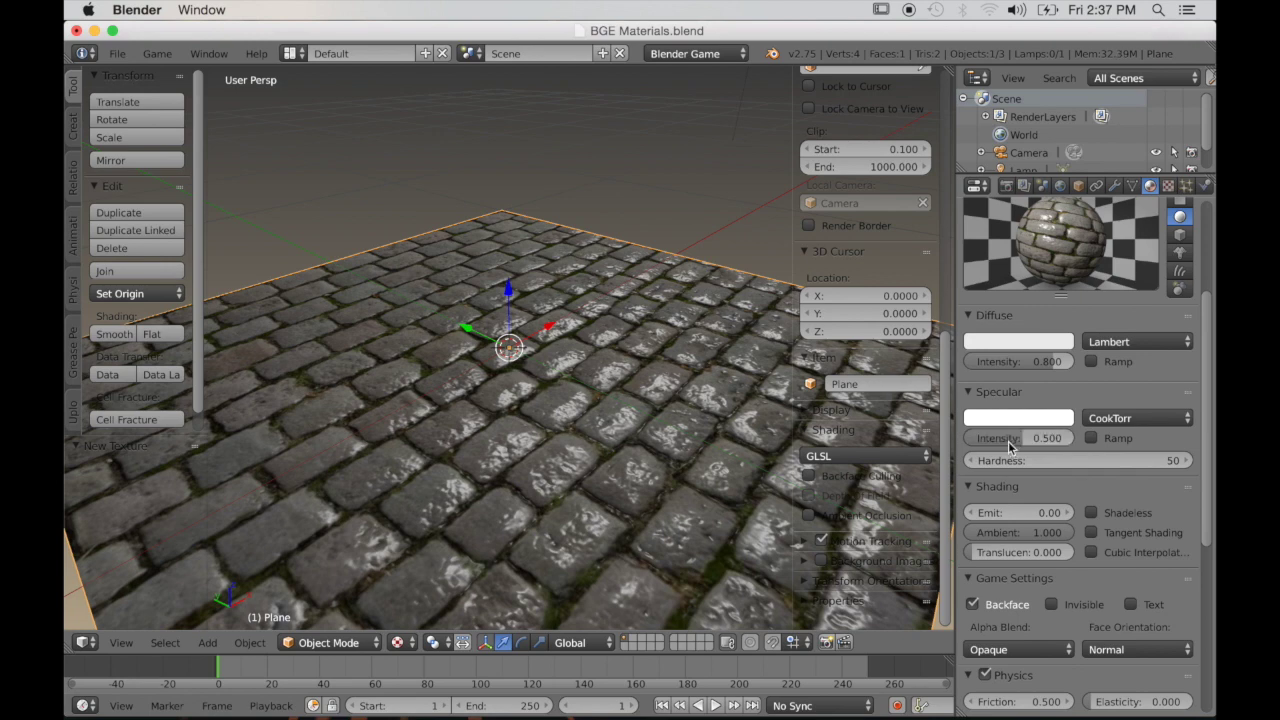
Turn off the third texture's influence on specular intensity
click(1168, 186)
scroll(1090, 434, up, 1)
scroll(1093, 433, down, 1)
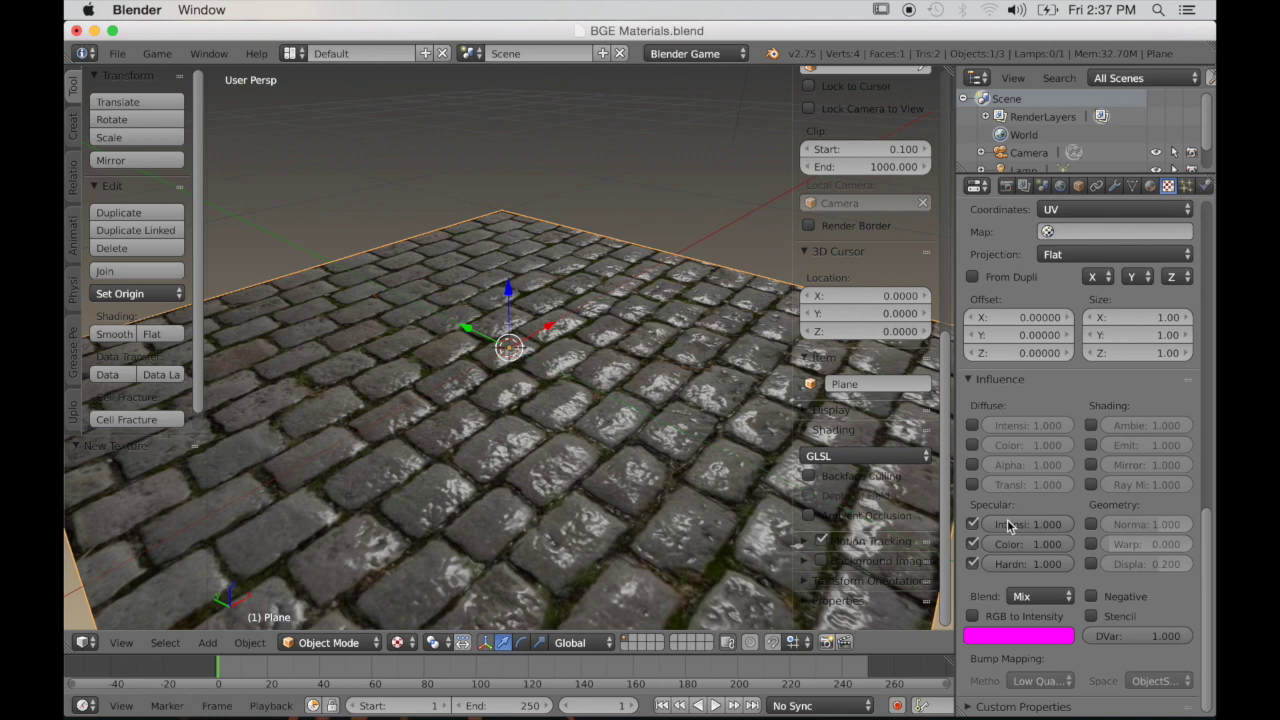
click(976, 528)
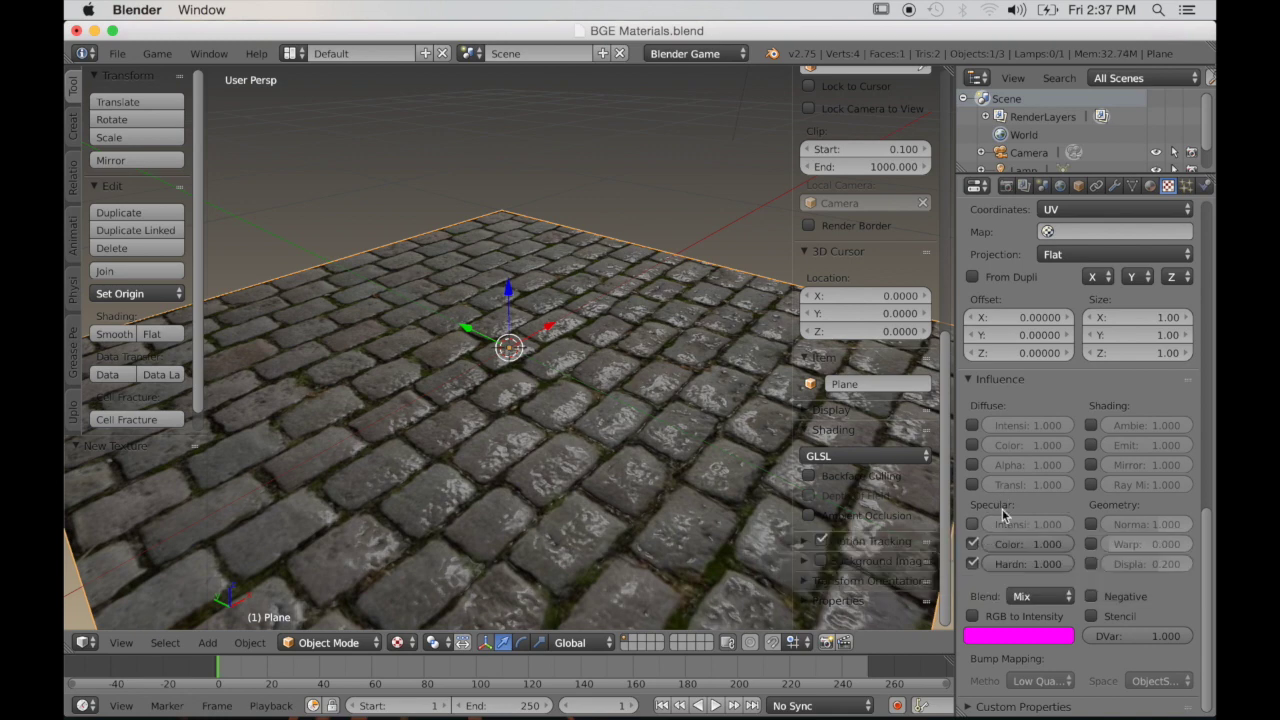
Lower the cobblestone material's specular intensity to 0.298
click(1150, 186)
scroll(1014, 515, down, 2)
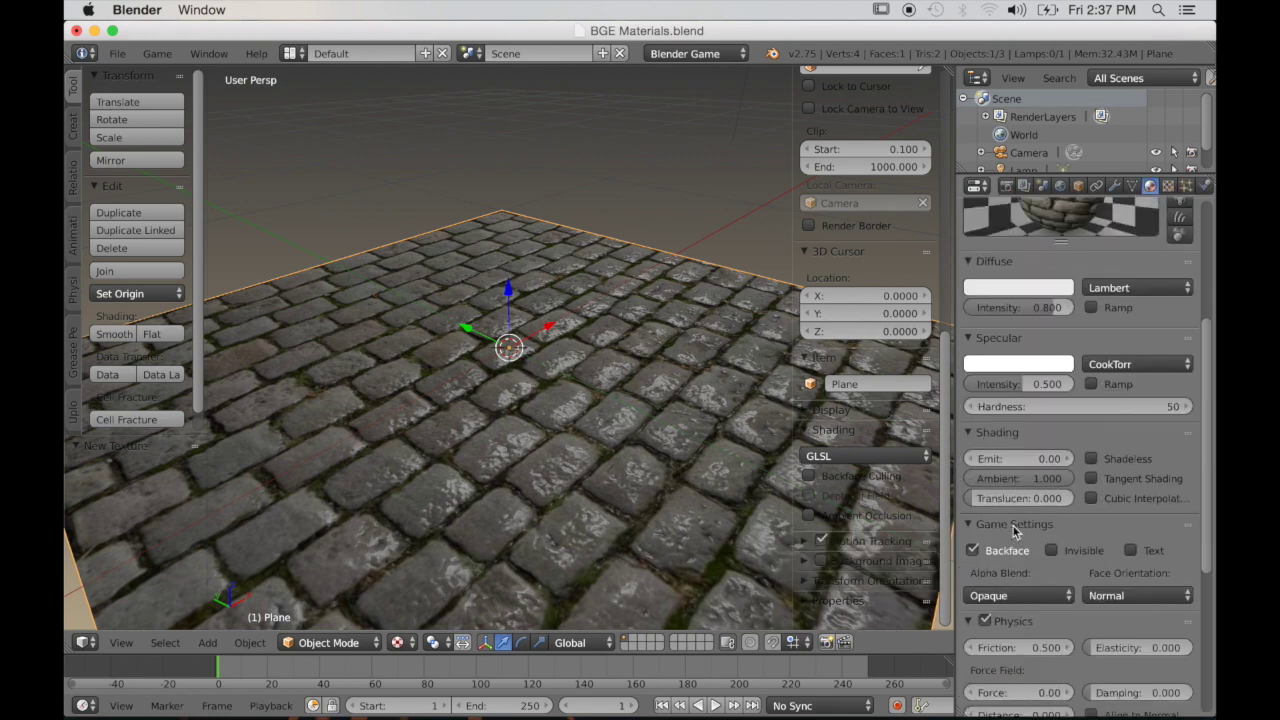
scroll(1014, 532, down, 2)
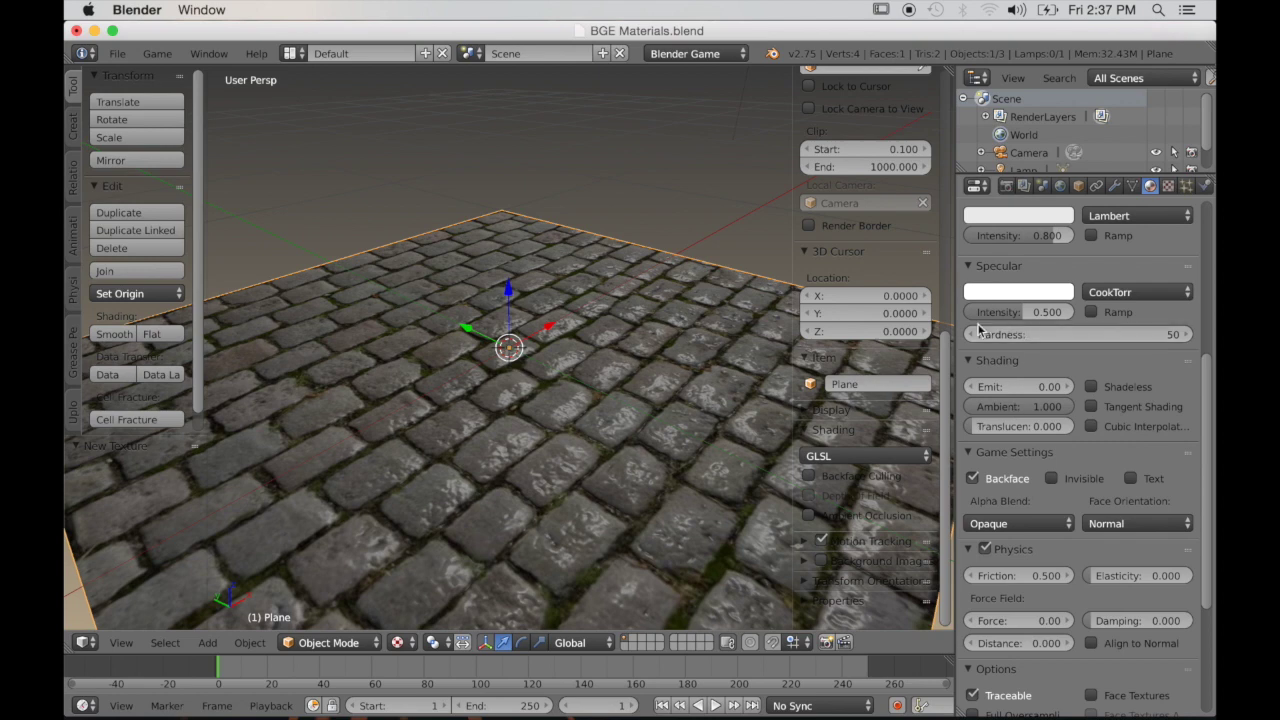
drag(993, 318, 1023, 312)
drag(1024, 317, 1024, 317)
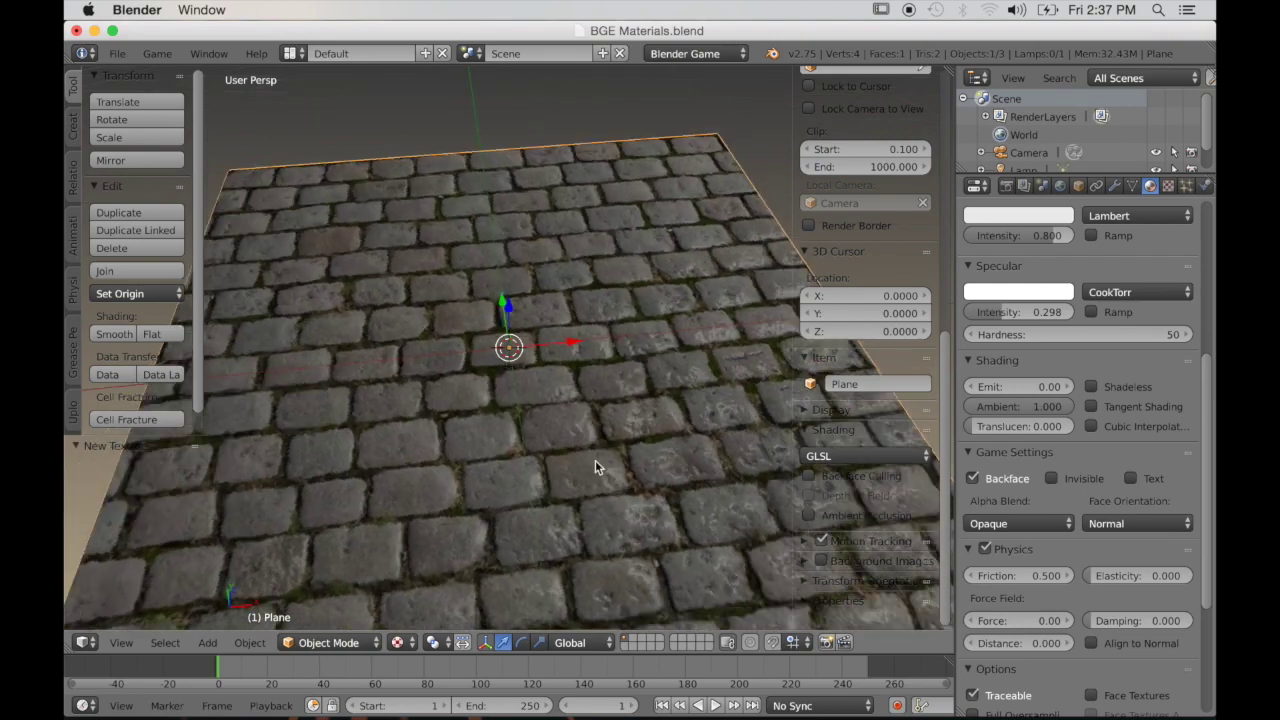
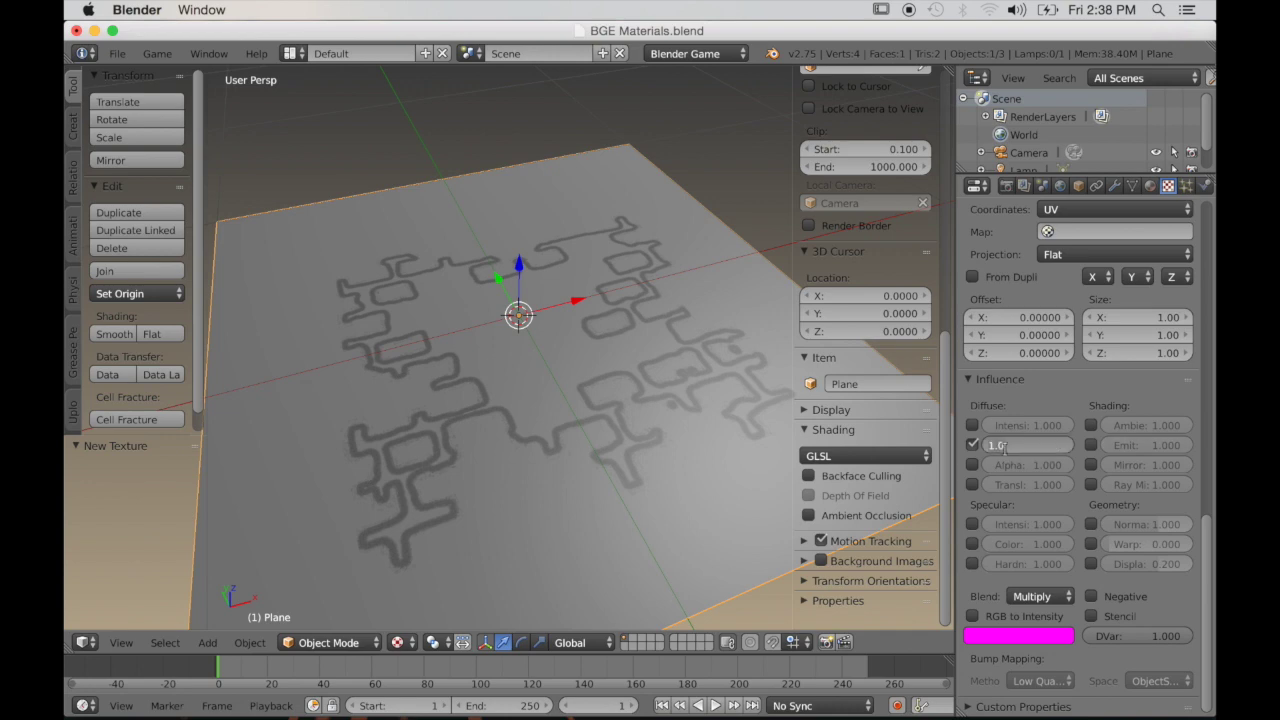
Set the puddle ambient occlusion texture's diffuse color influence to 5
text(5)
key(Return)
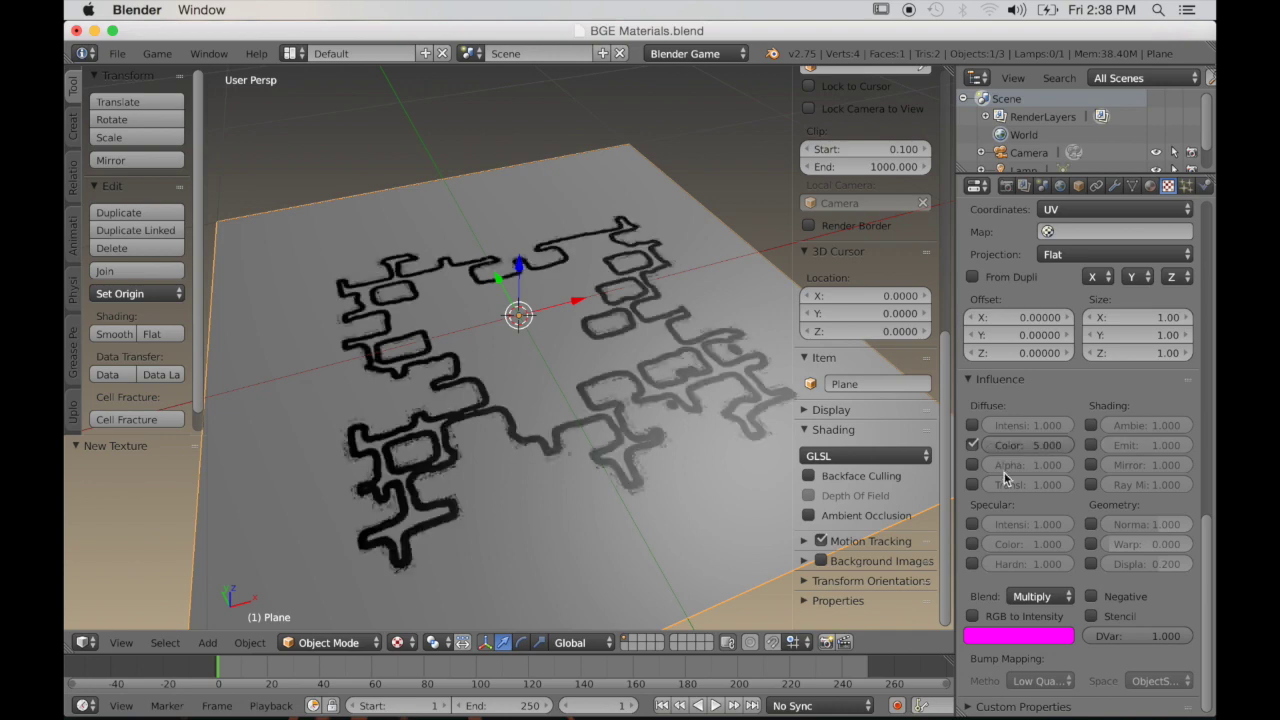
scroll(477, 402, down, 1)
mouse_move(477, 402)
middle_down()
mouse_move(498, 412)
mouse_move(478, 388)
mouse_move(477, 417)
mouse_move(489, 419)
middle_up()
scroll(478, 388, up, 3)
scroll(477, 417, down, 1)
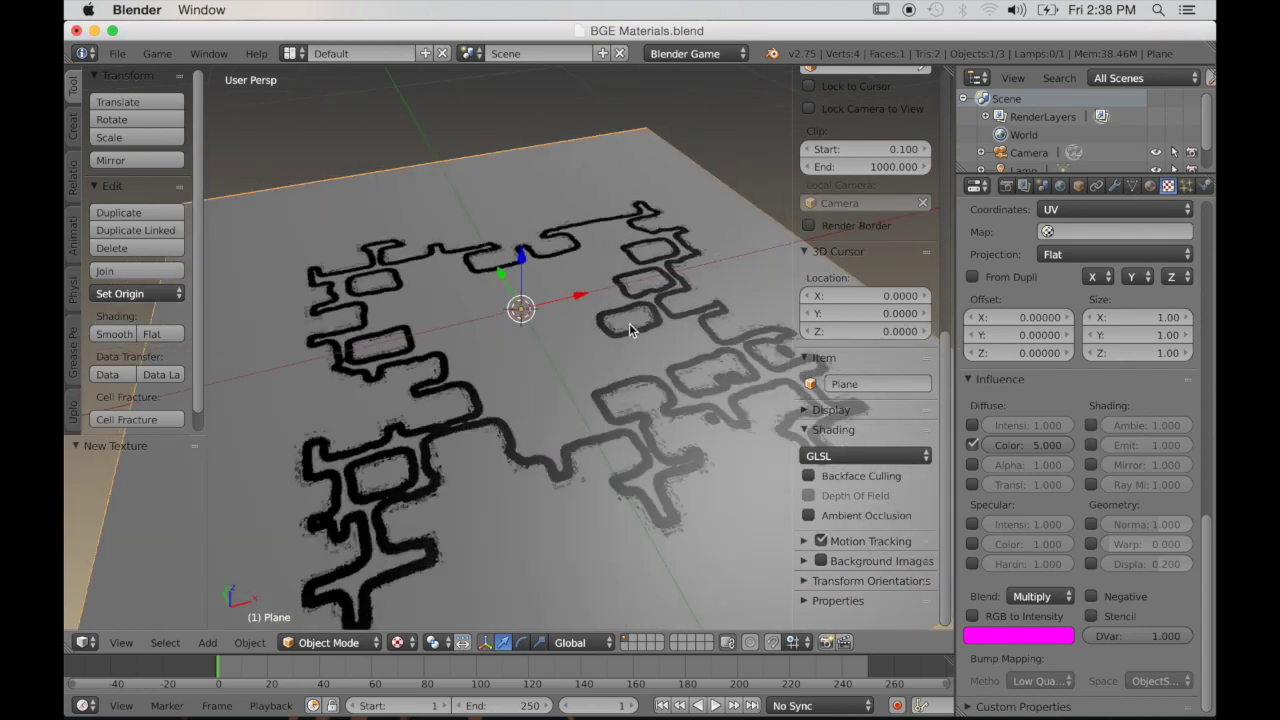
Add a second image texture to the puddle material, loading Puddle Normal.png
drag(1204, 534, 1213, 174)
click(984, 302)
click(1050, 386)
click(1145, 666)
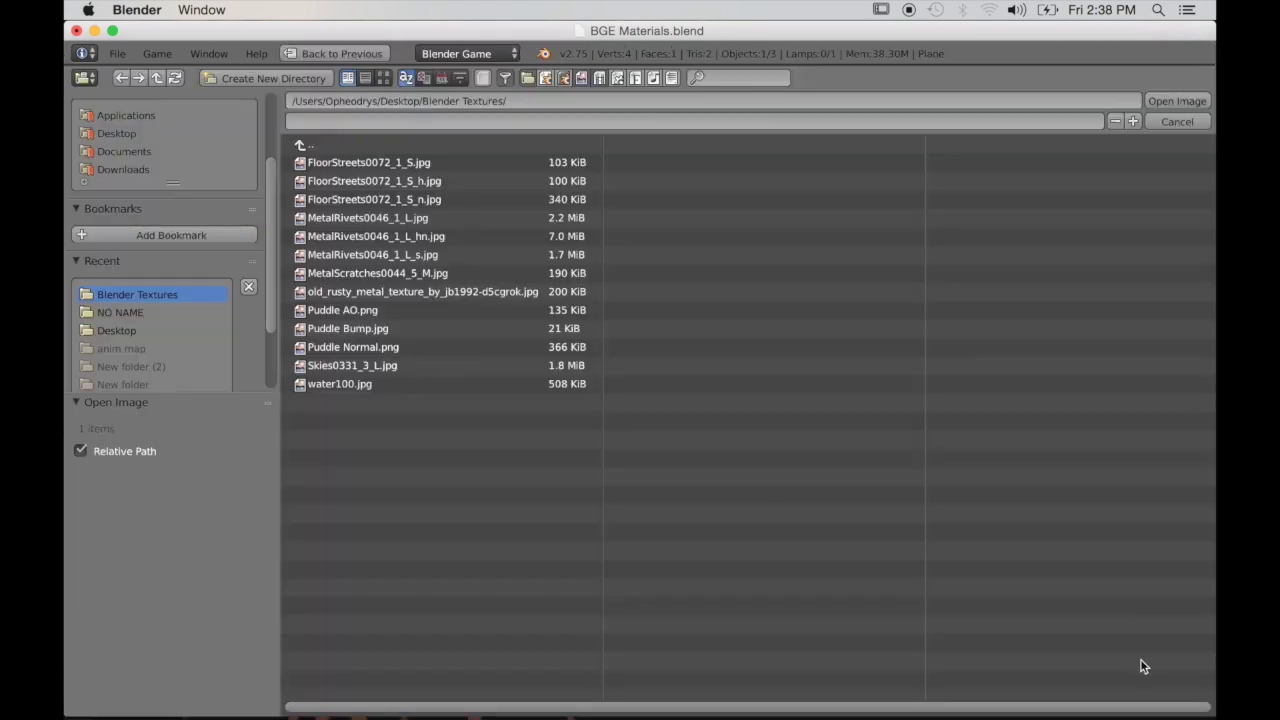
click(383, 78)
click(1036, 350)
click(1152, 101)
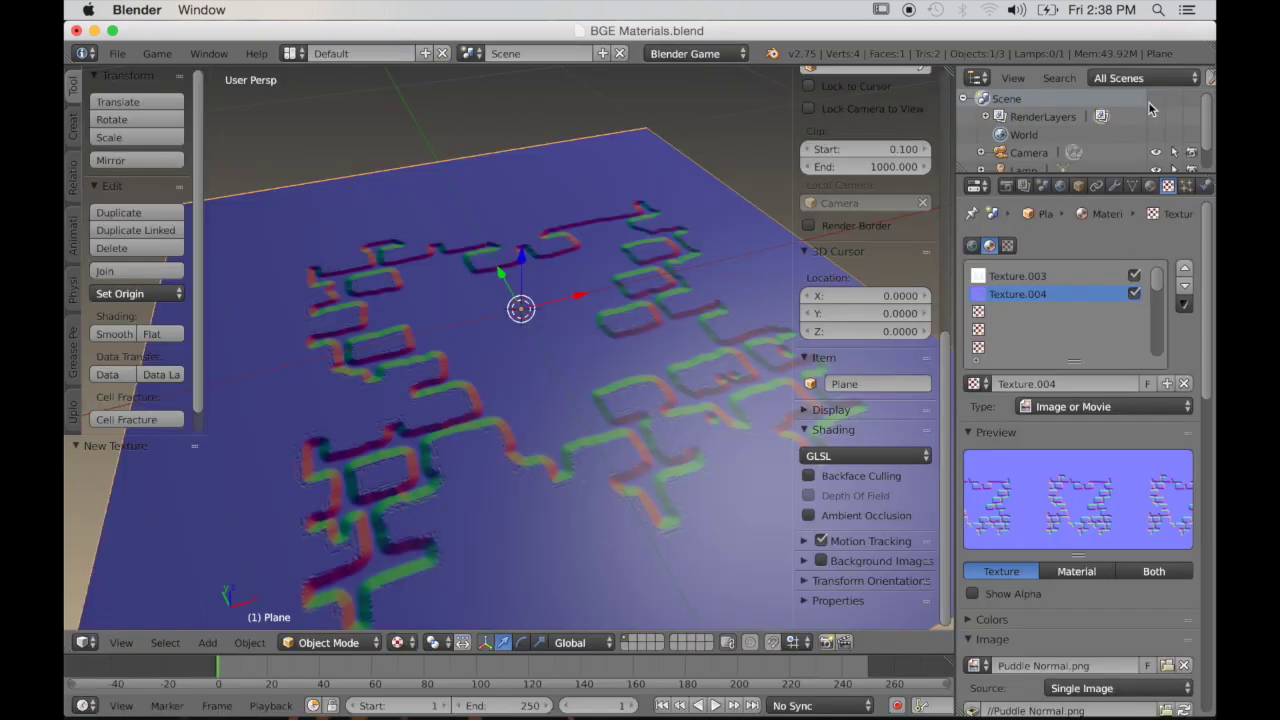
Treat the Puddle Normal texture as a normal map and make it influence the geometry normal instead of the diffuse color
scroll(1100, 480, down, 10)
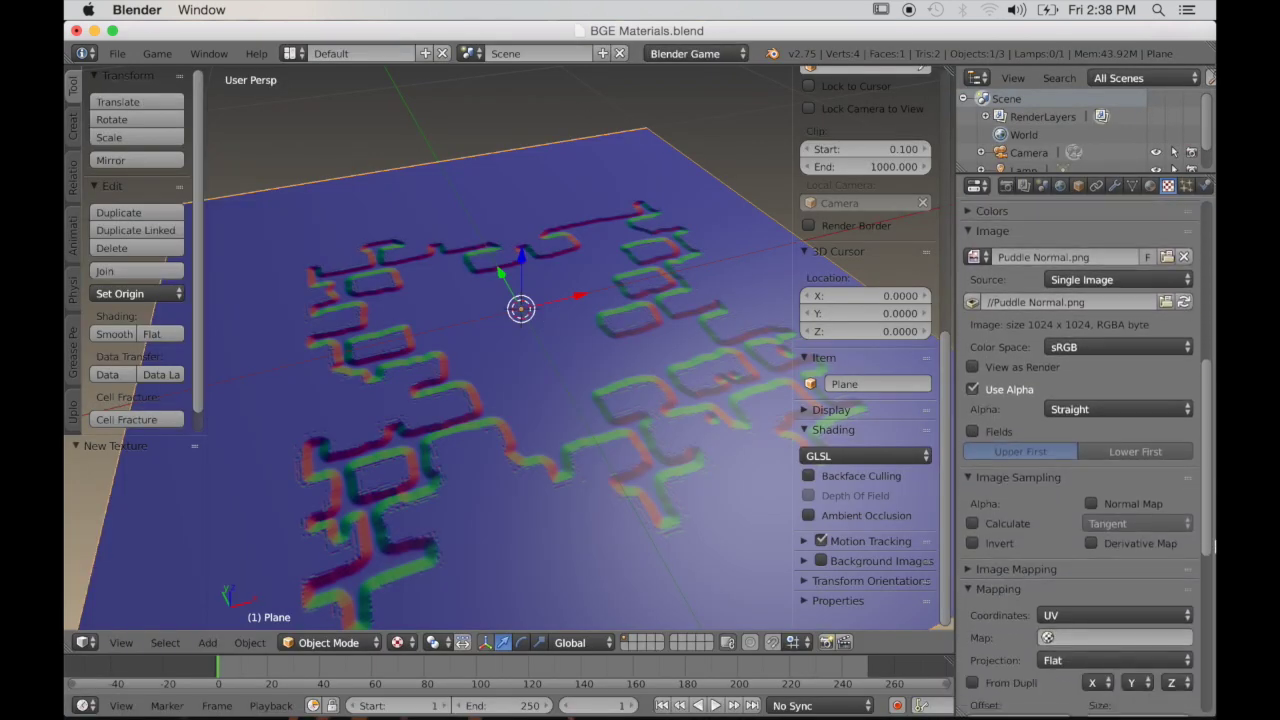
scroll(1170, 478, down, 8)
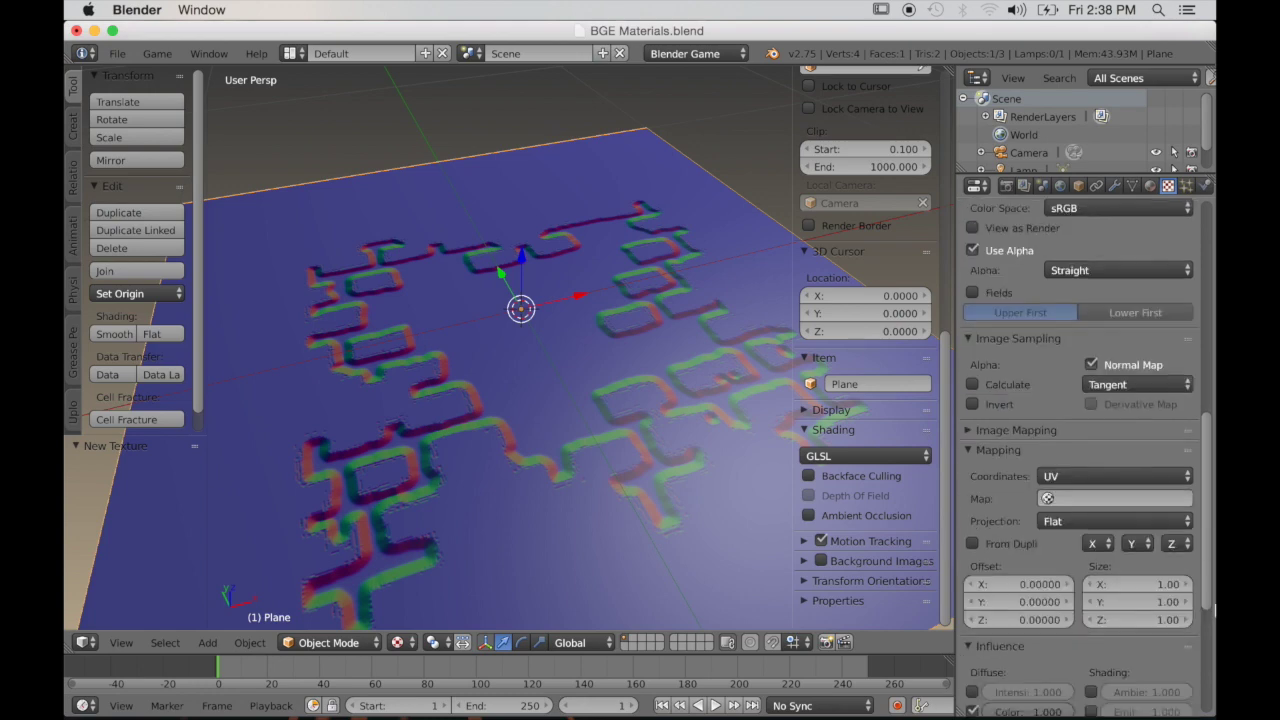
click(972, 469)
click(1091, 549)
scroll(608, 276, down, 8)
scroll(660, 292, down, 6)
Reposition the lamp above the plane to light the puddle outline
right_click(598, 226)
key(g)
key(y)
key(z)
click(556, 271)
drag(649, 276, 576, 284)
middle_drag(576, 284, 477, 332)
drag(588, 324, 568, 322)
Lower the lamp by about 1.98 units along Z
scroll(550, 353, up, 3)
middle_drag(550, 353, 545, 285)
drag(511, 200, 514, 268)
scroll(562, 385, up, 12)
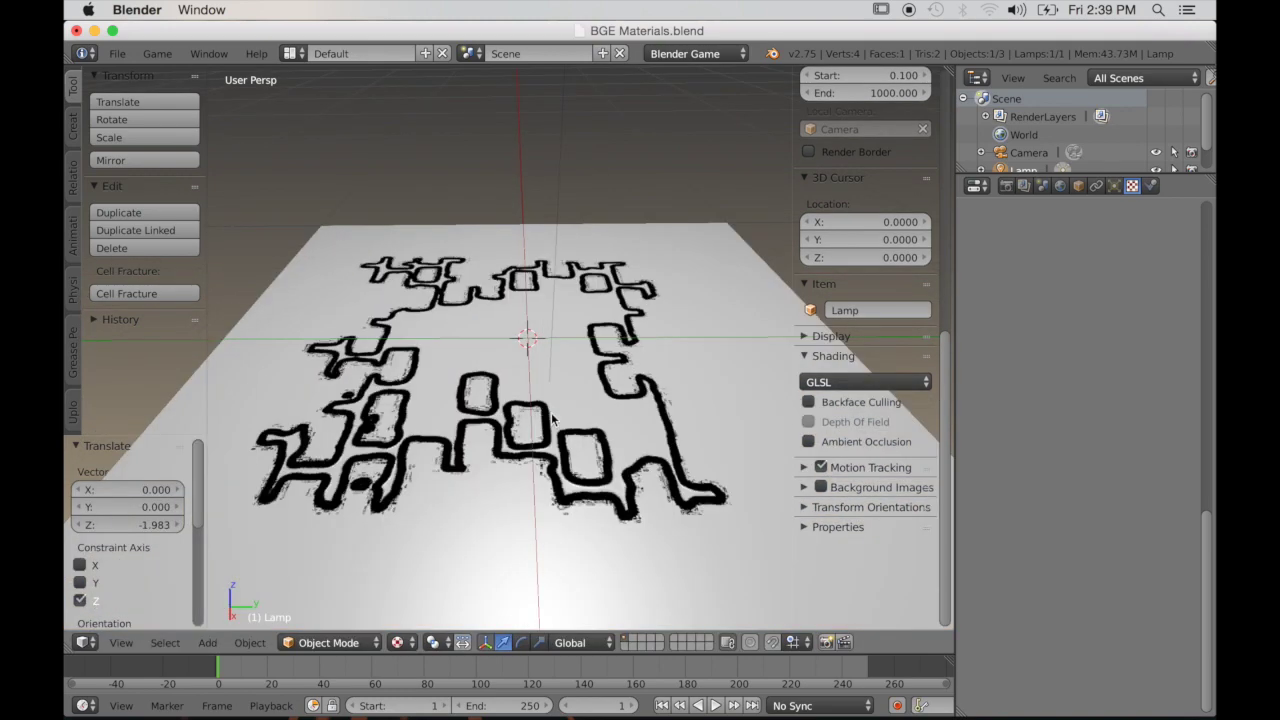
Move the lamp temporarily over the plane to examine the normal map's shading, and cancel the move
right_click(552, 419)
middle_drag(552, 419, 660, 440)
scroll(620, 400, down, 2)
middle_drag(620, 400, 665, 420)
scroll(586, 300, up, 3)
right_click(610, 189)
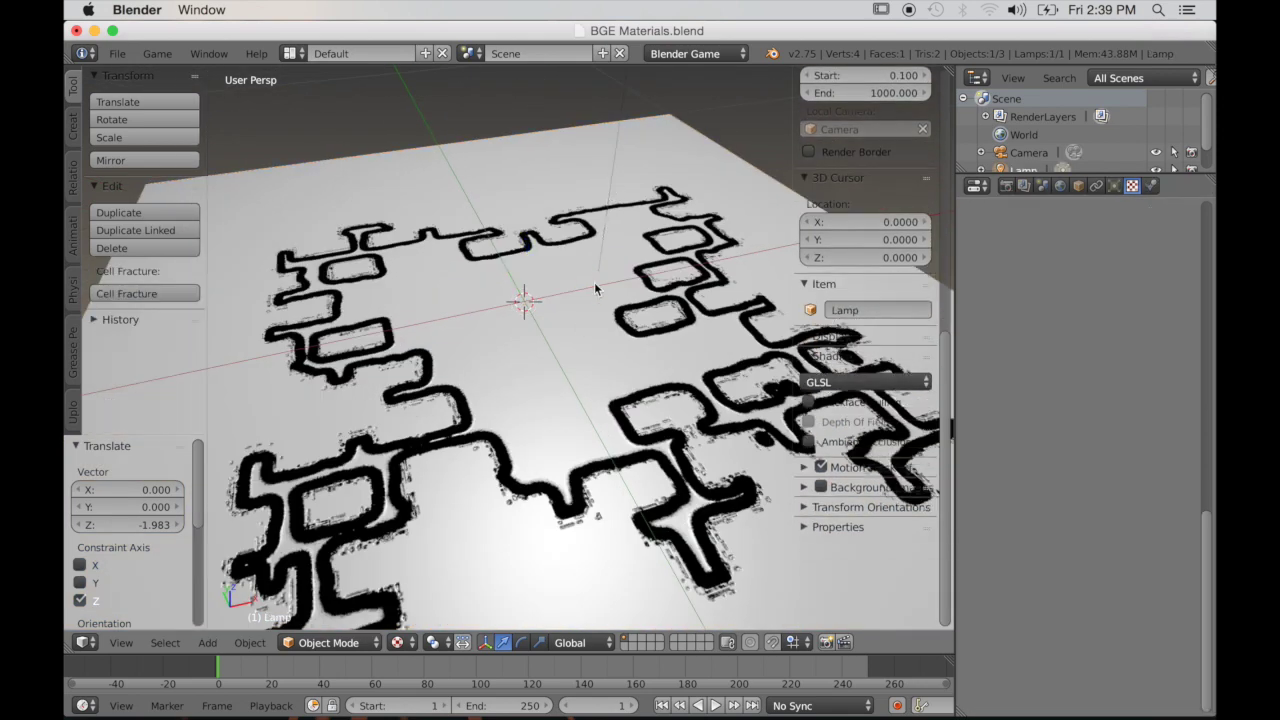
key(g)
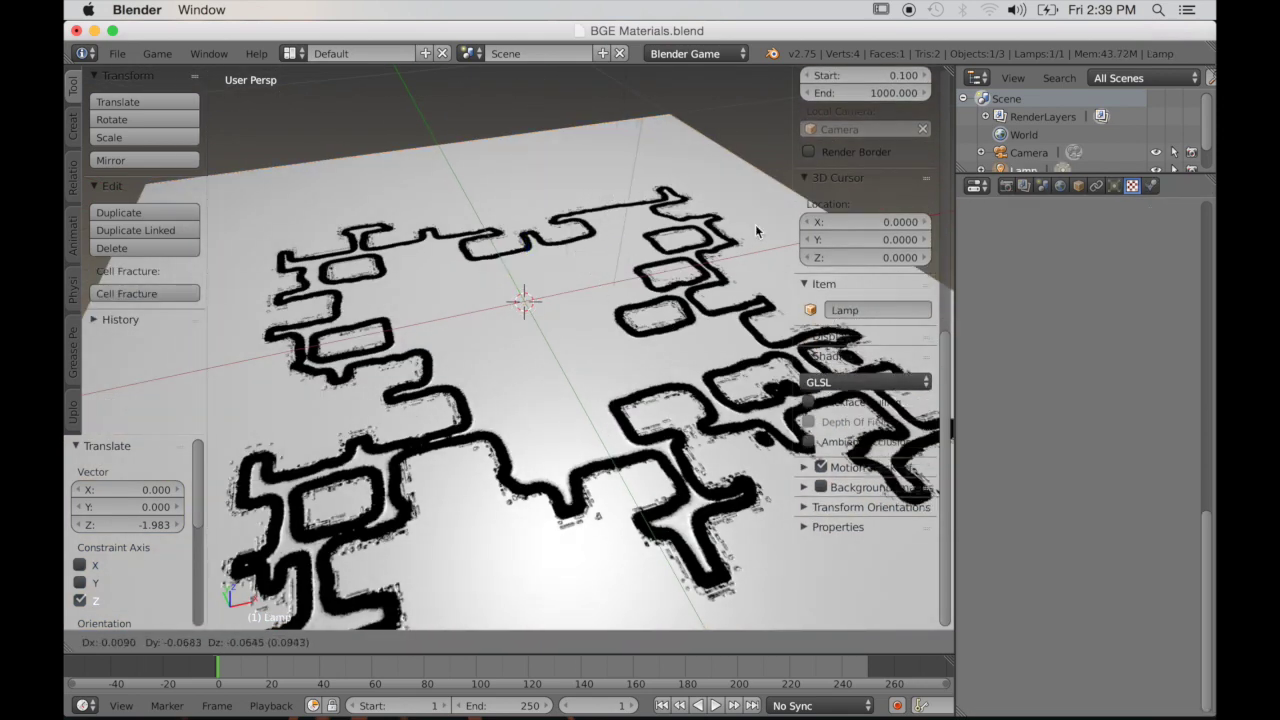
scroll(523, 206, down, 2)
key(Escape)
Lower the lamp by about 1.31 units along Z and test the normal shading with a cancelled free move
scroll(500, 170, down, 4)
drag(538, 144, 532, 251)
scroll(600, 389, up, 8)
middle_drag(600, 389, 492, 366)
scroll(460, 363, down, 2)
key(g)
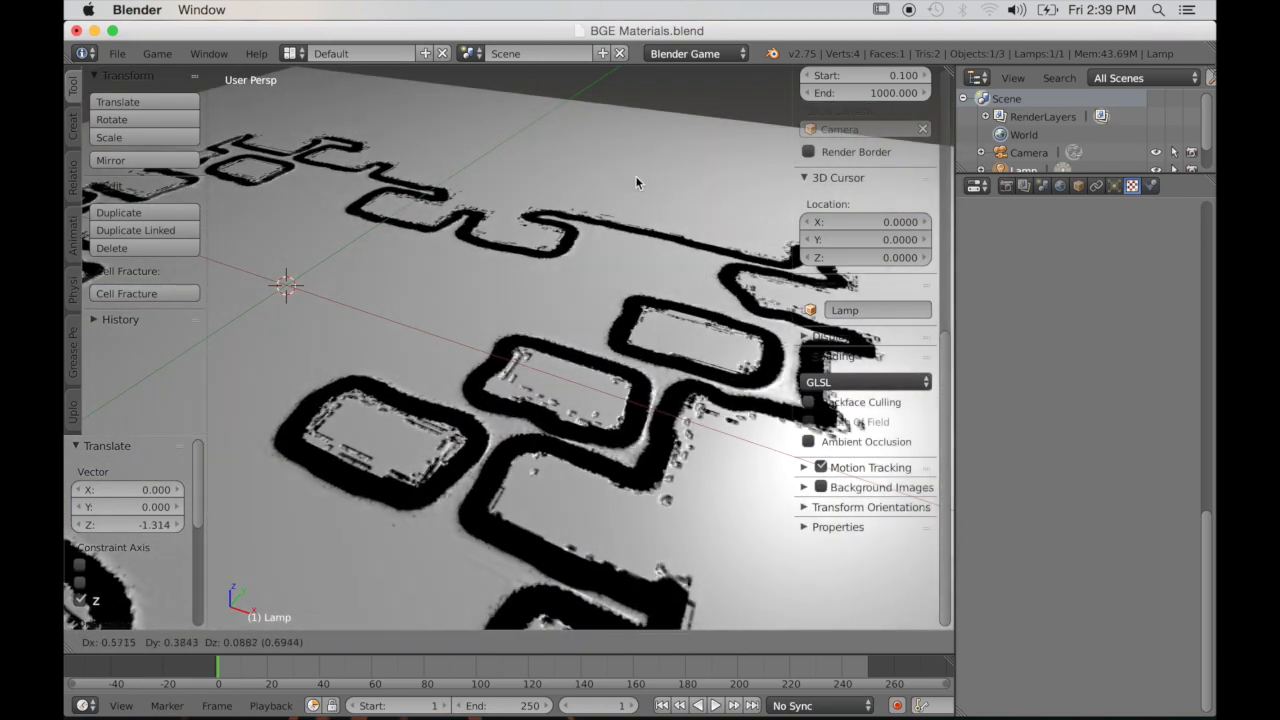
key(Escape)
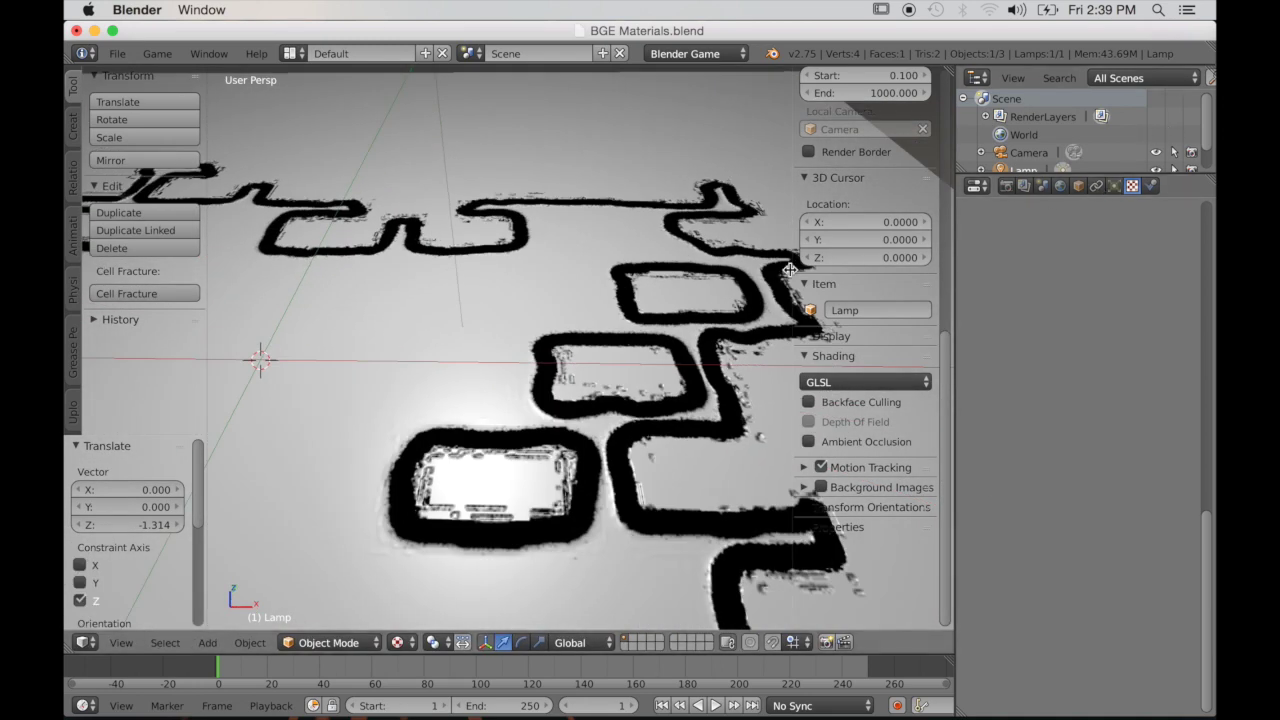
Set the plane's puddle material specular hardness to 1
right_click(653, 270)
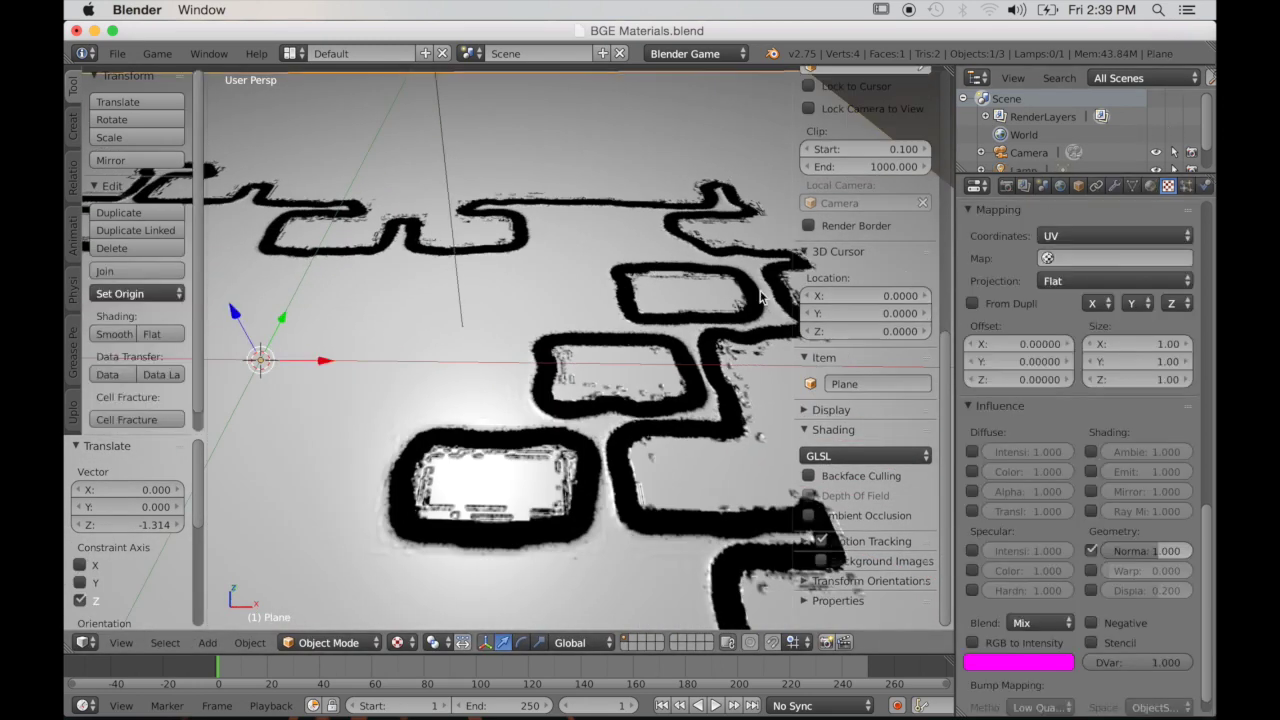
click(1150, 186)
scroll(1022, 507, down, 5)
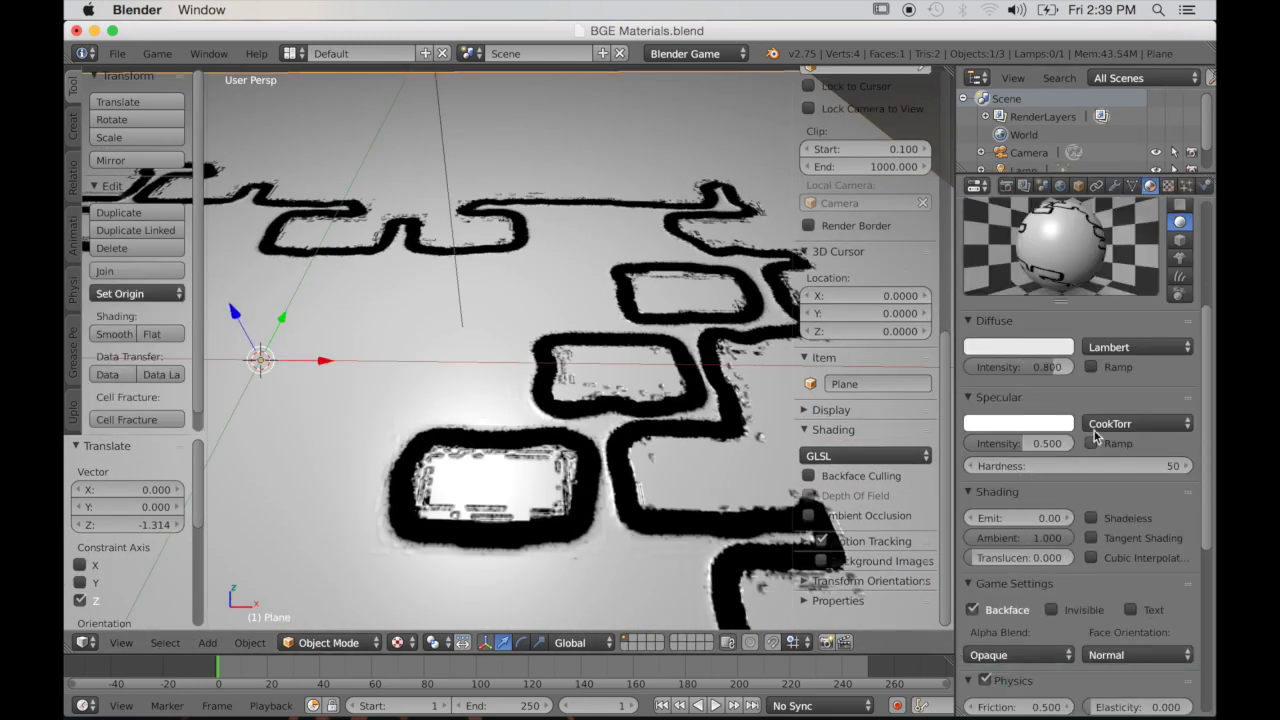
drag(1072, 465, 964, 465)
scroll(466, 236, down, 1)
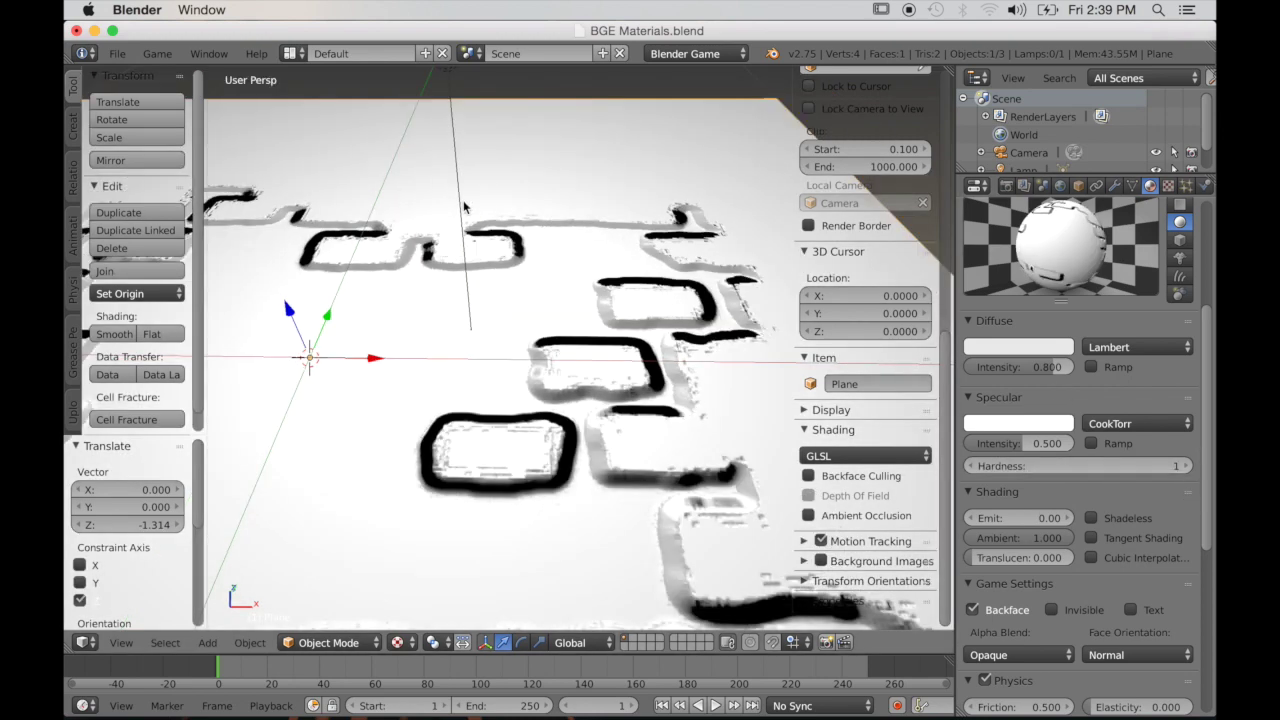
Move the lamp temporarily to examine the puddle edges' shading with the softer specular, leaving the lamp in its original place
right_click(468, 211)
key(g)
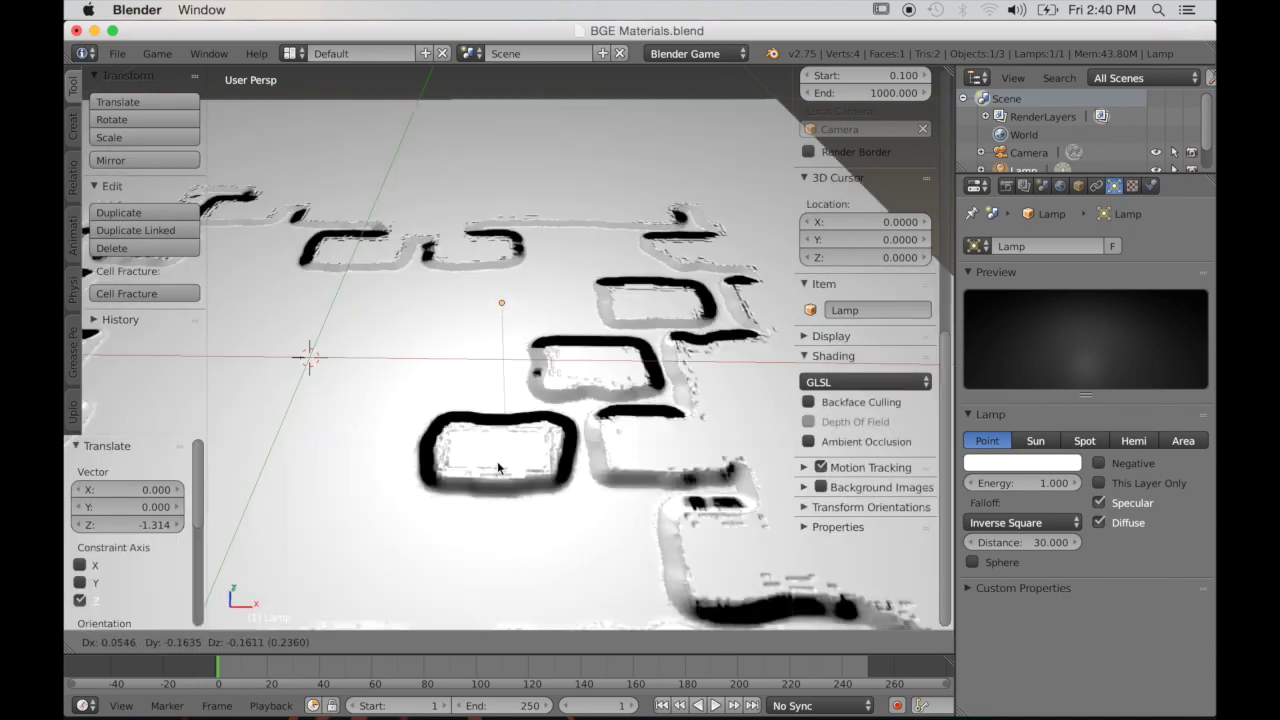
click(355, 446)
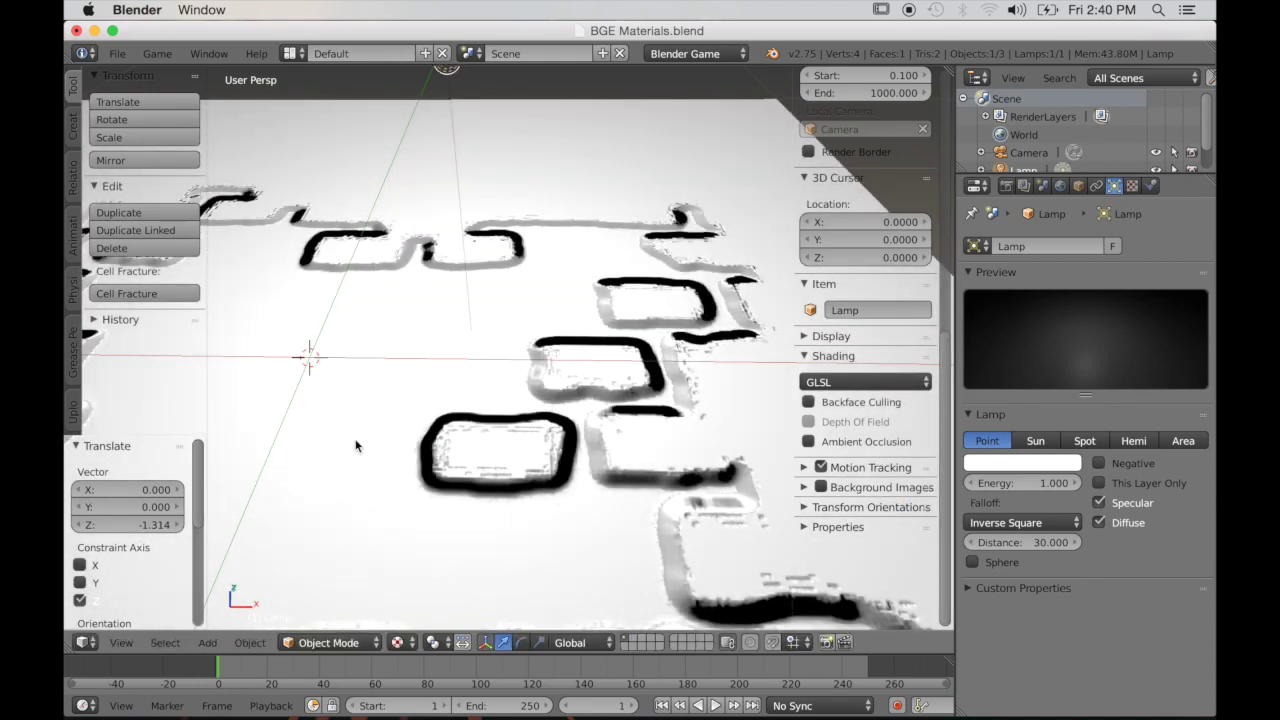
scroll(355, 446, down, 8)
middle_drag(355, 446, 485, 492)
scroll(430, 470, up, 6)
scroll(485, 492, down, 4)
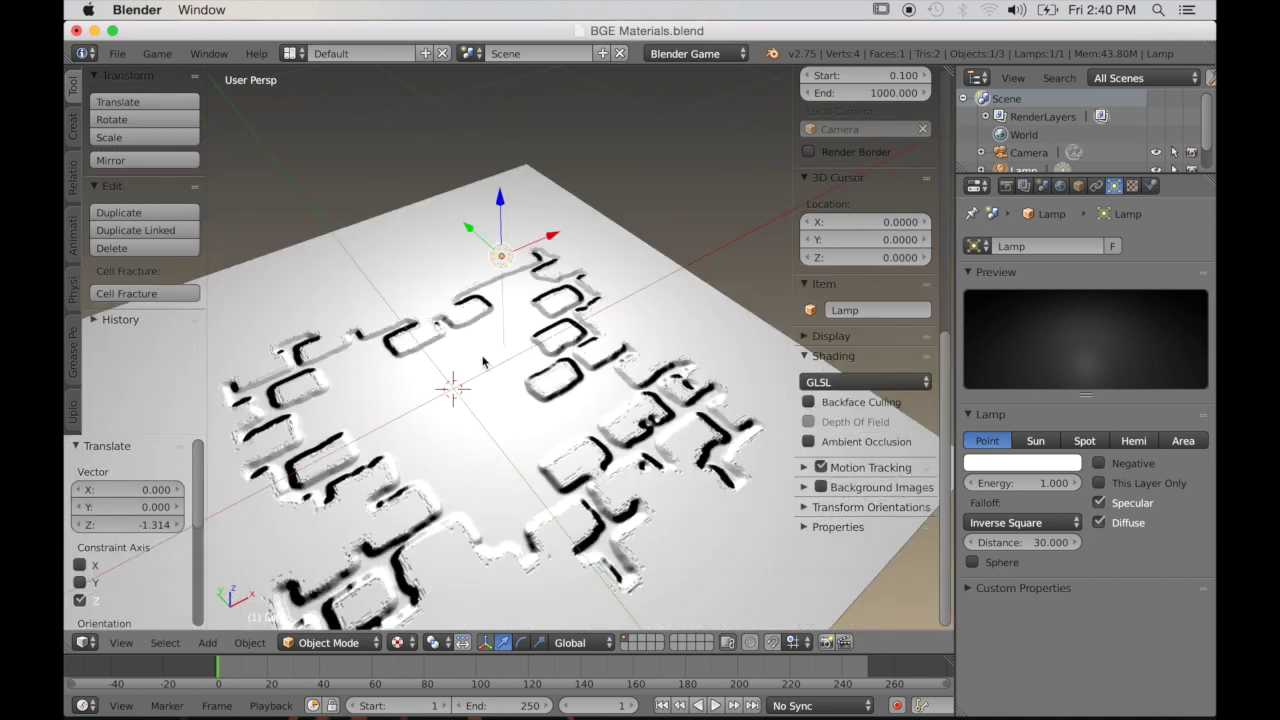
Add a third material slot with a new material to the plane and assign it to the plane's face
right_click(716, 342)
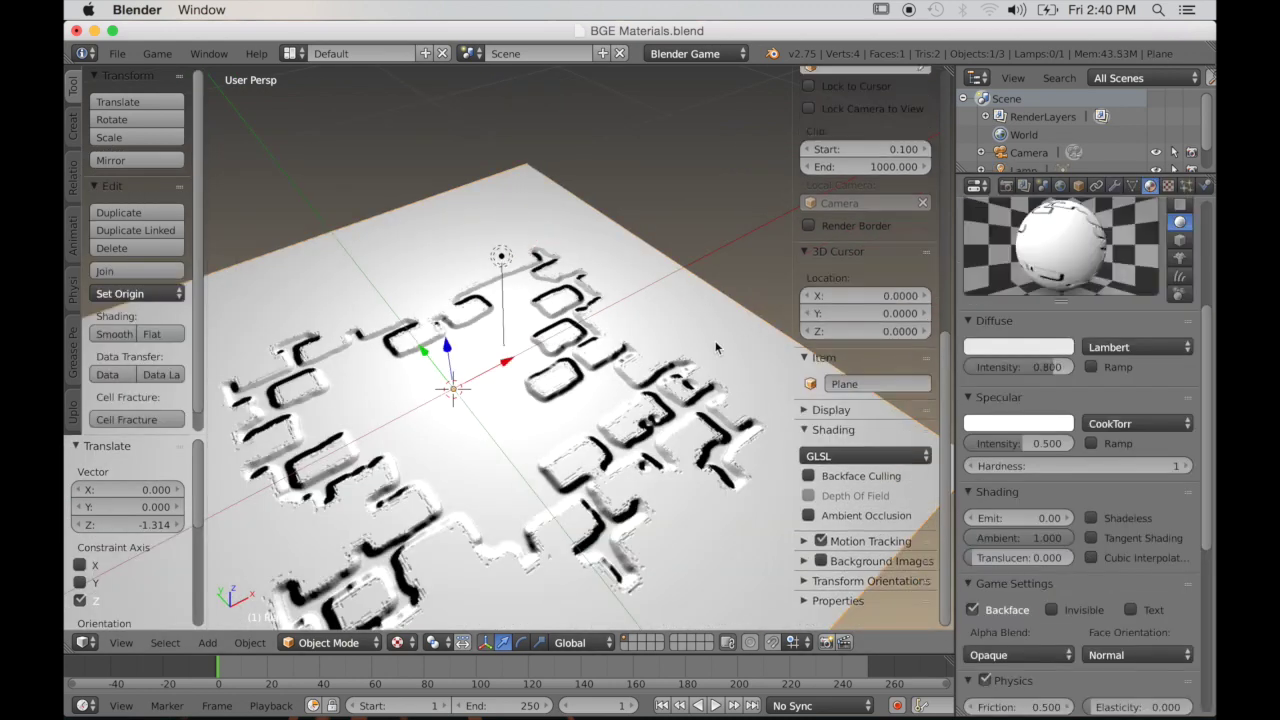
scroll(551, 426, down, 1)
shift+middle_drag(552, 431, 622, 382)
drag(1205, 383, 1212, 207)
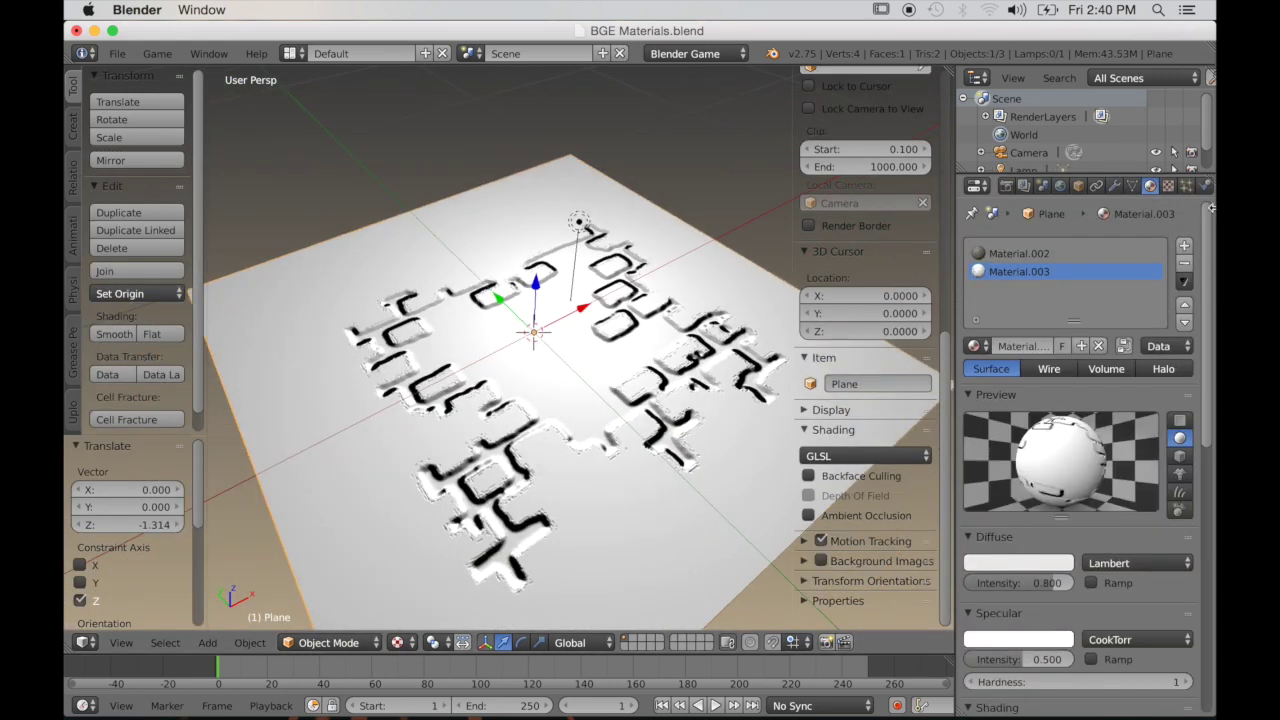
click(1183, 248)
click(1065, 345)
key(Tab)
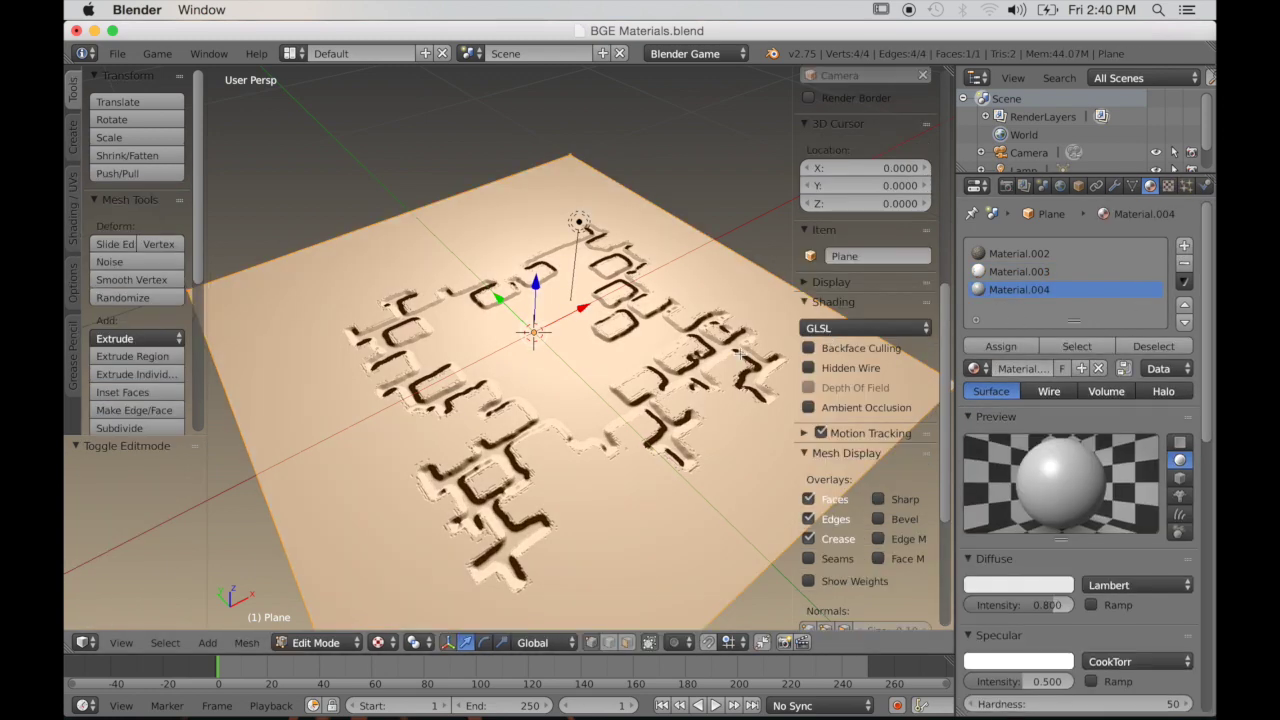
click(1001, 346)
key(Tab)
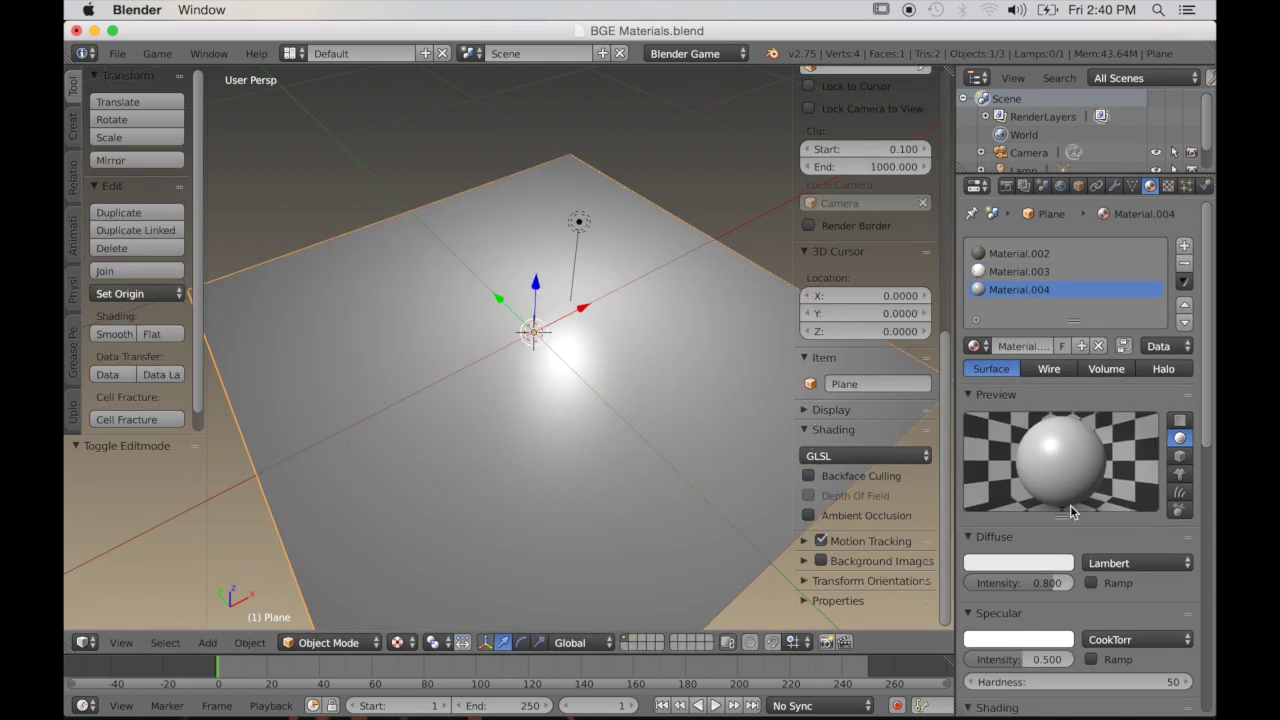
Add an image texture to the new material, loading Skies0331_3_L.jpg
click(1168, 186)
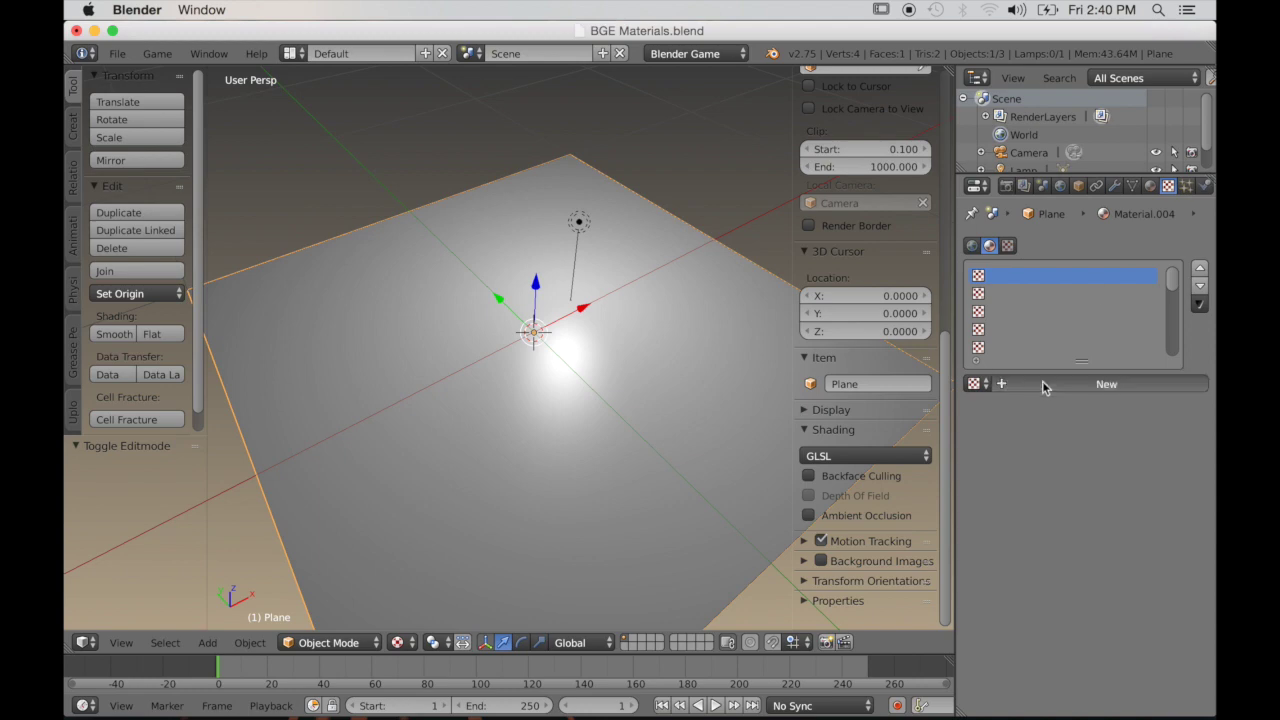
click(1043, 383)
click(1145, 665)
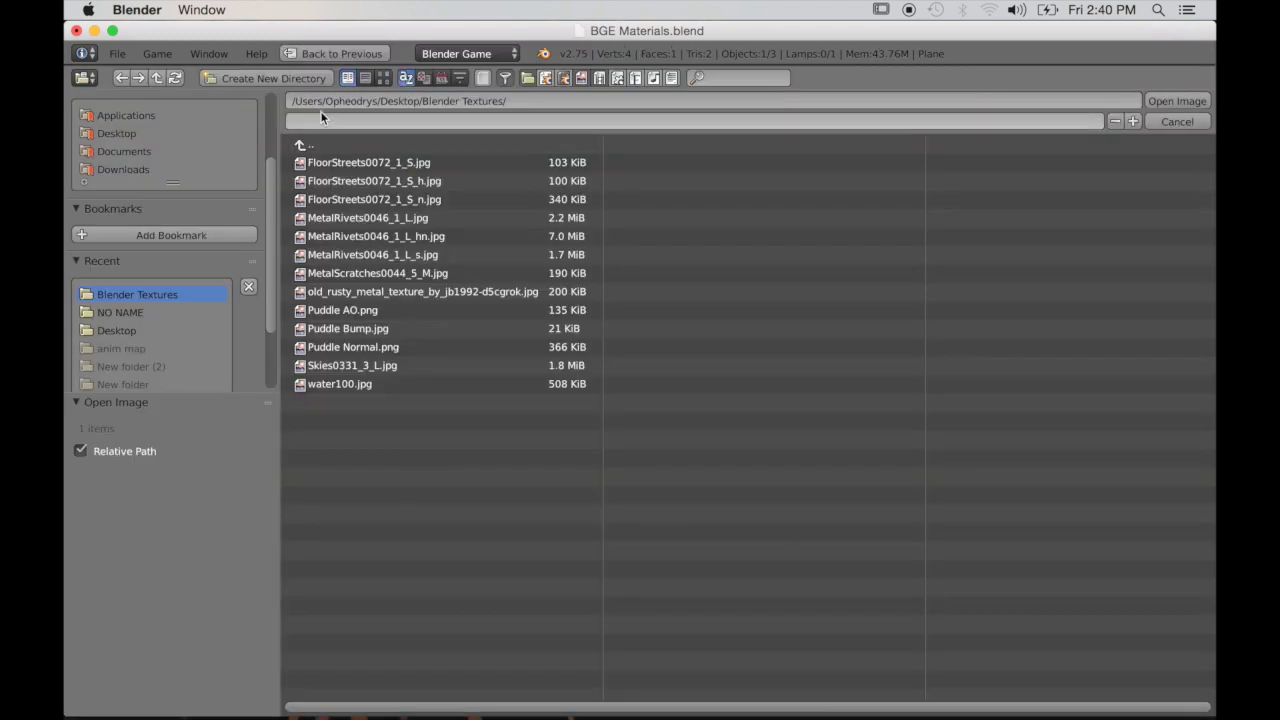
click(382, 80)
click(405, 479)
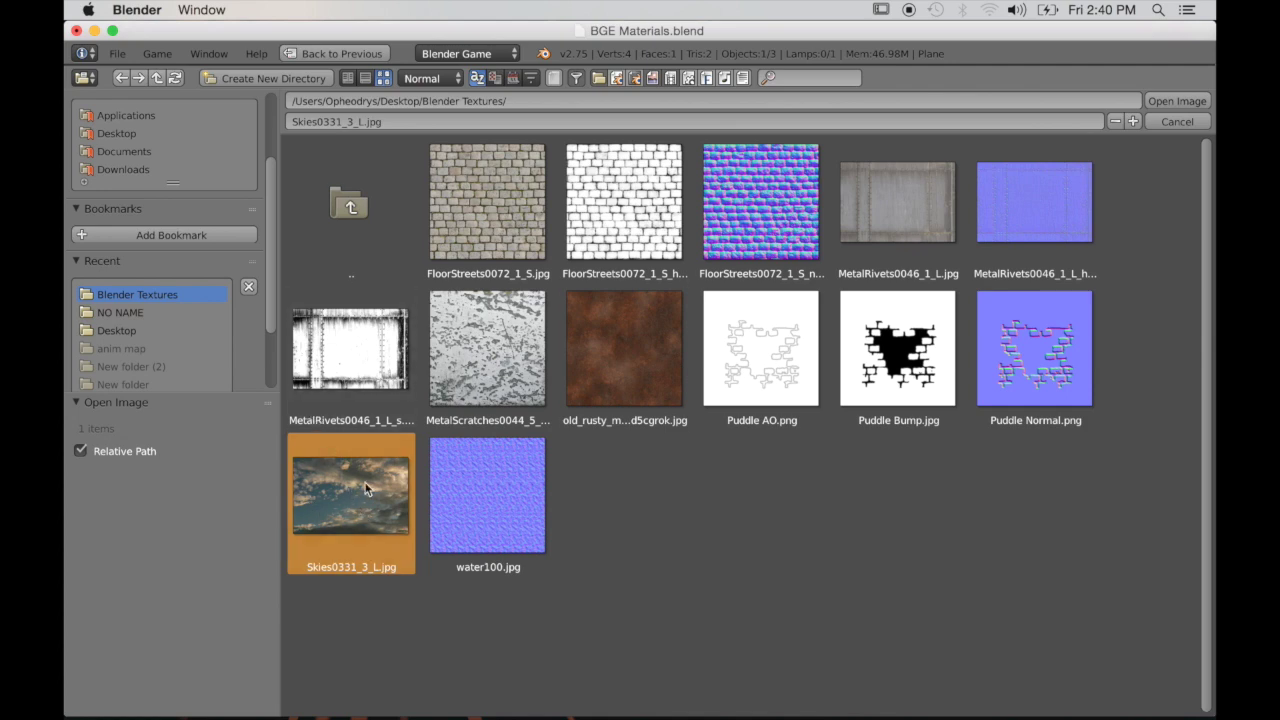
click(1170, 103)
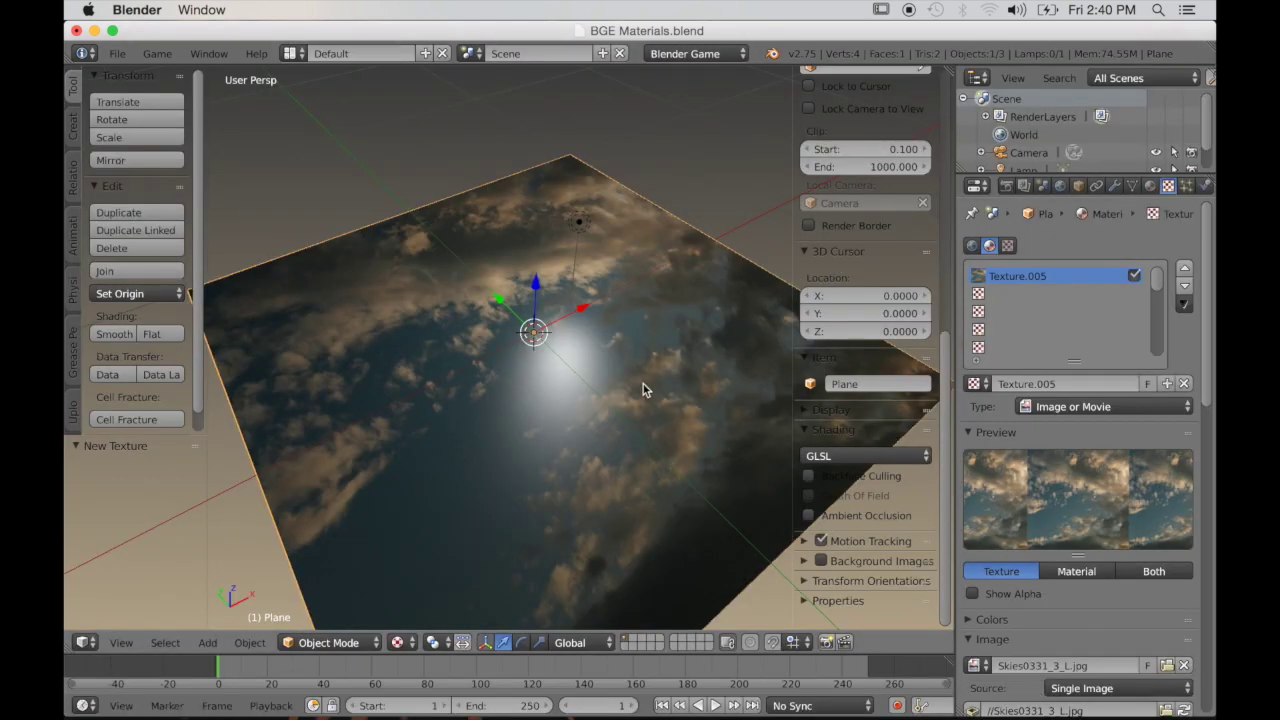
Set the sky texture's mapping coordinates to Reflection and view the plane from another angle
scroll(1044, 565, down, 5)
scroll(1044, 570, down, 4)
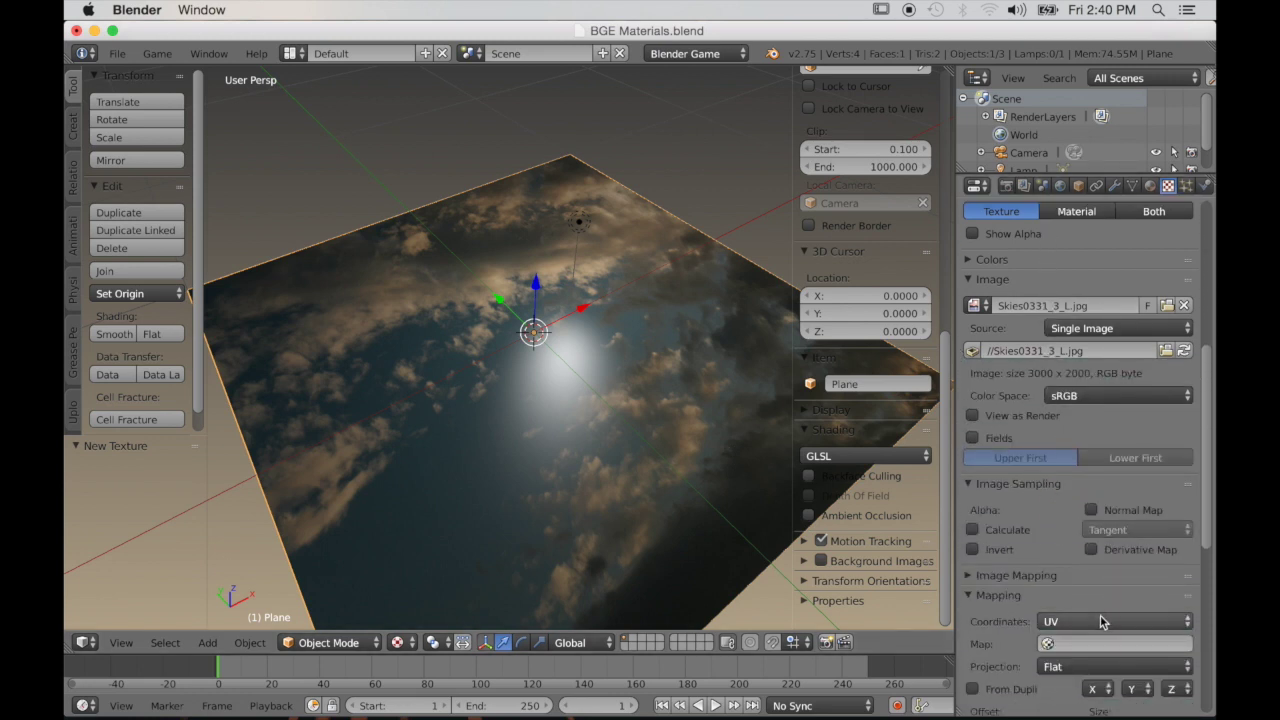
click(1100, 621)
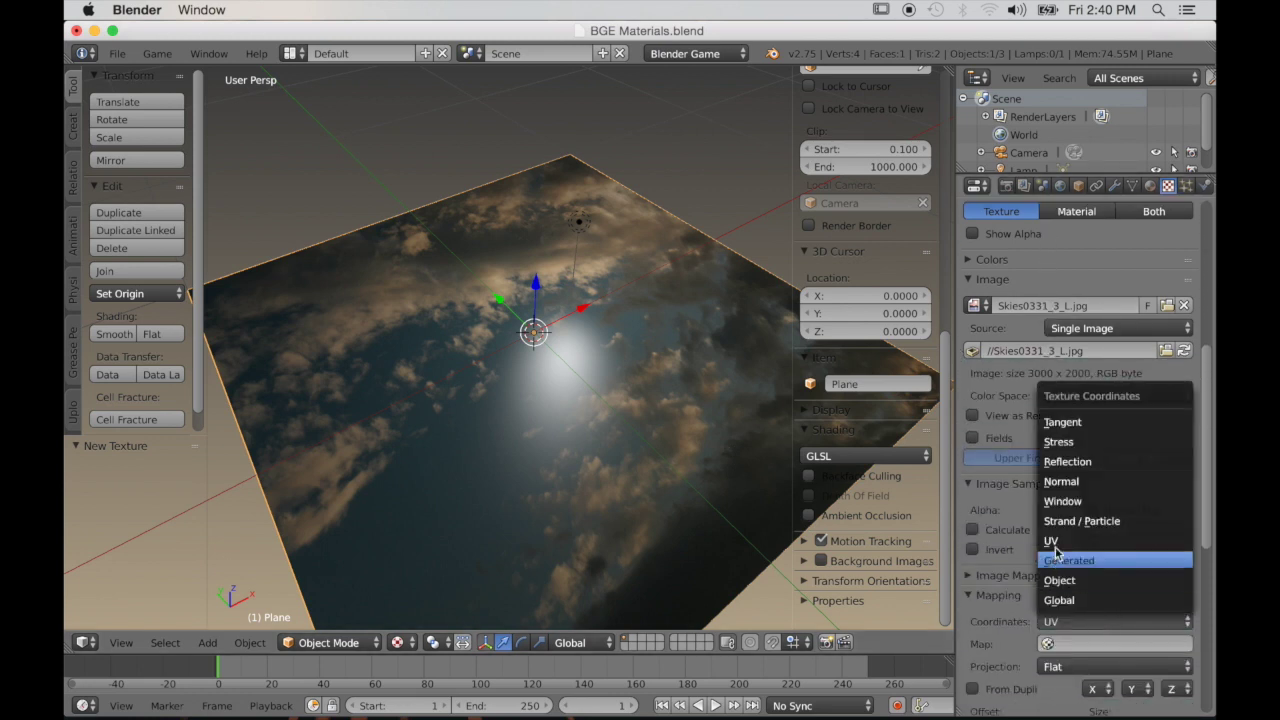
click(1066, 461)
middle_drag(637, 417, 735, 391)
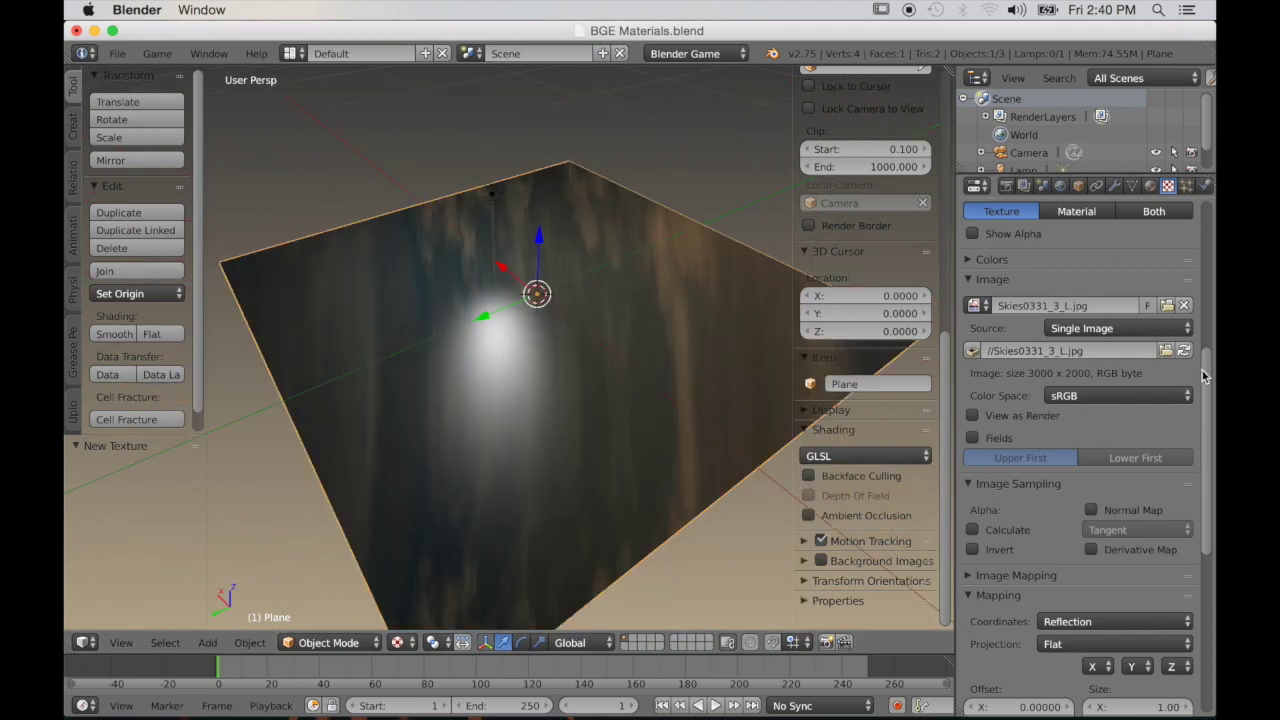
Add a second image texture to the water material, loading water100.jpg
drag(1205, 376, 1200, 207)
click(980, 296)
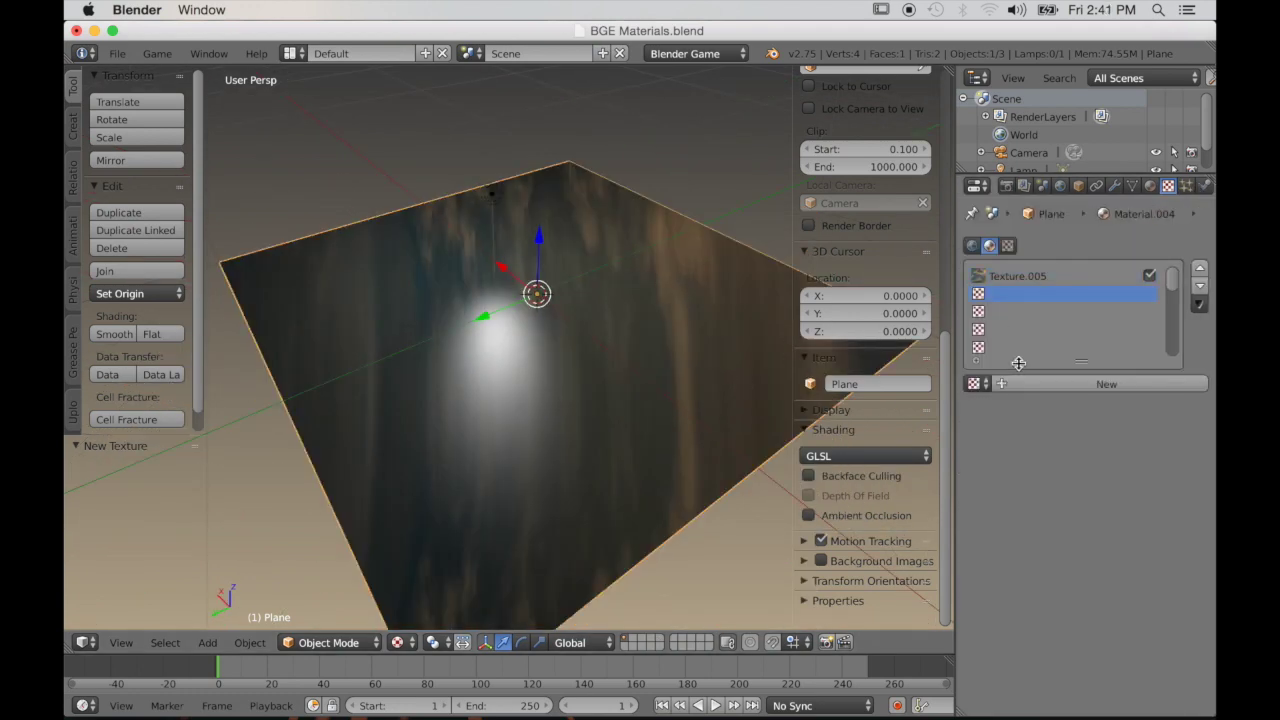
click(1025, 383)
click(1101, 667)
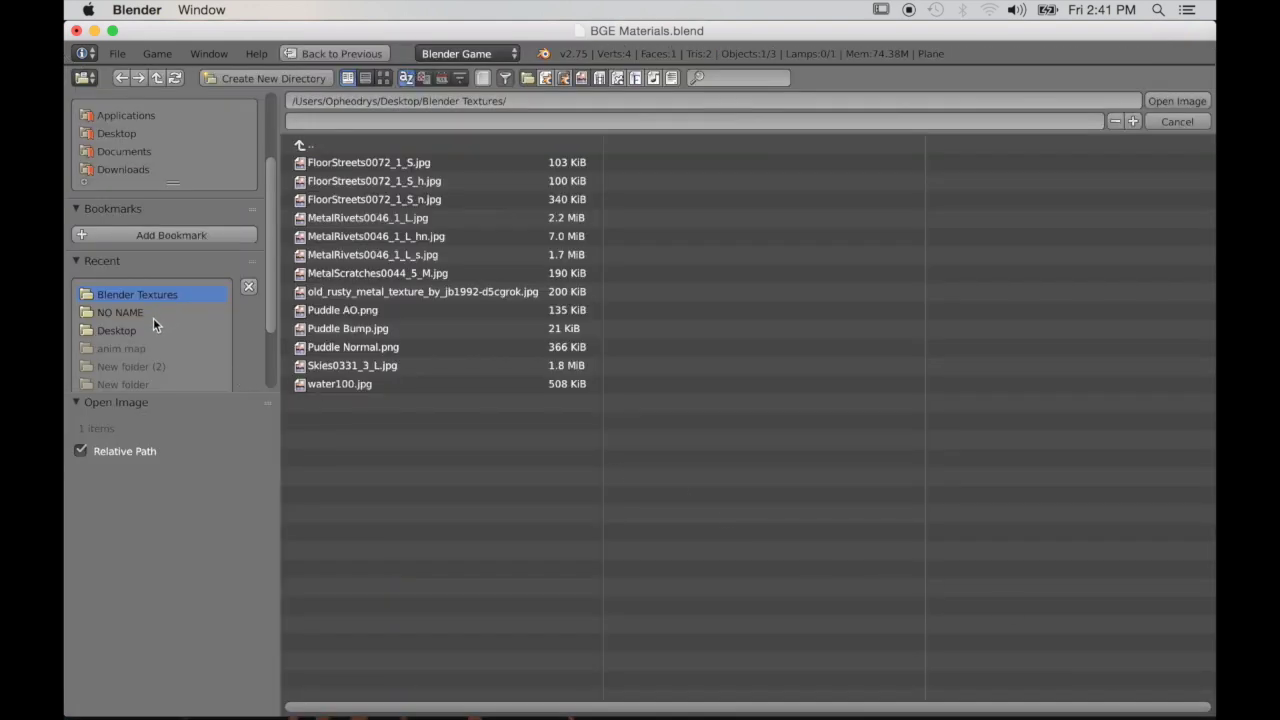
click(383, 78)
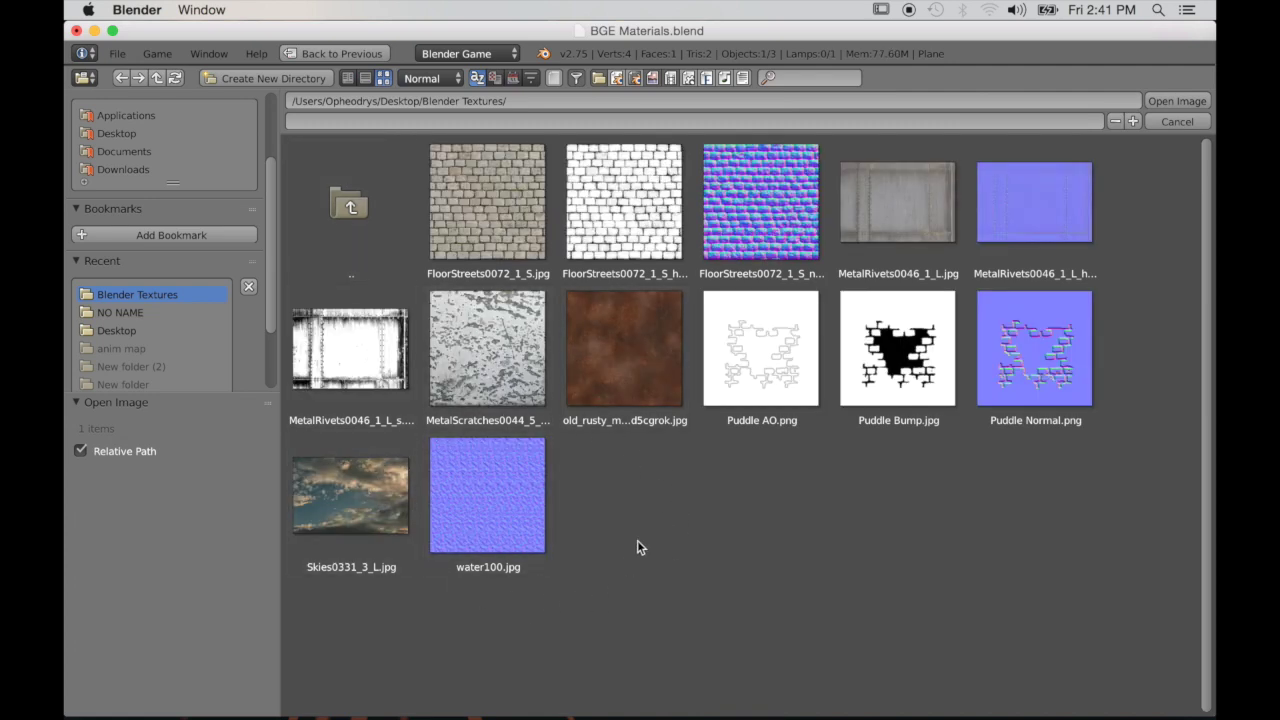
click(518, 494)
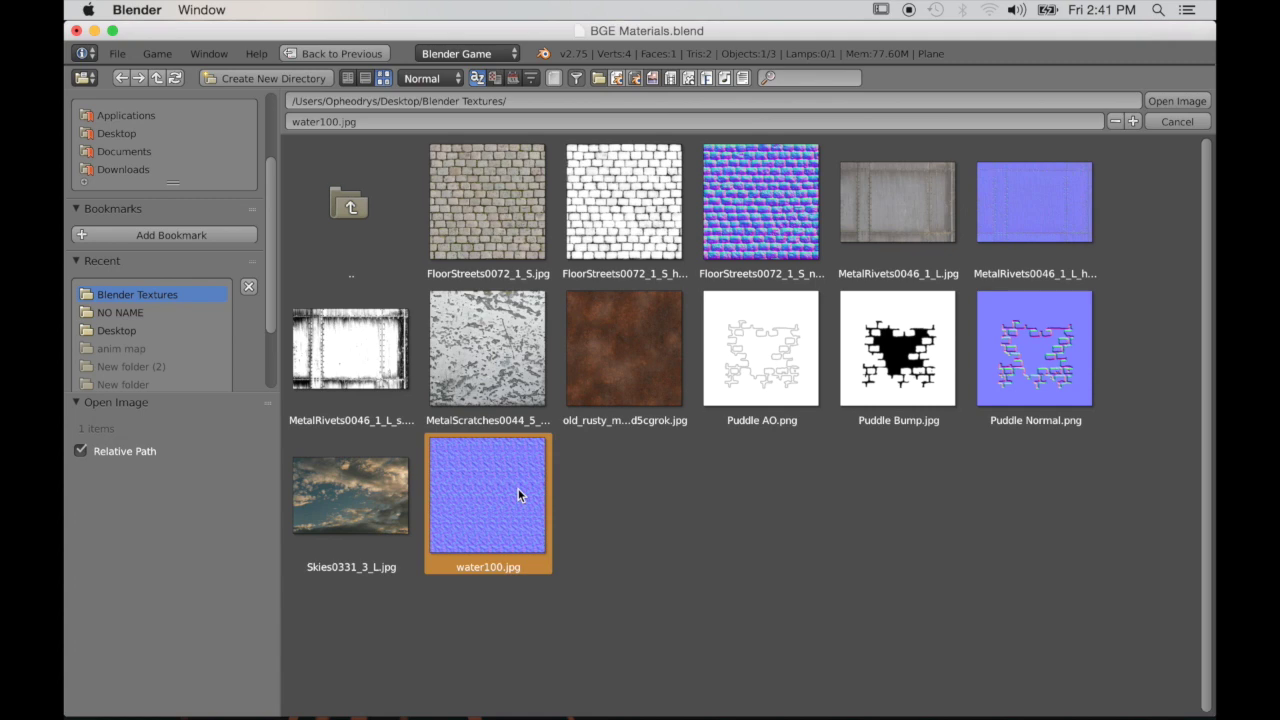
click(1180, 102)
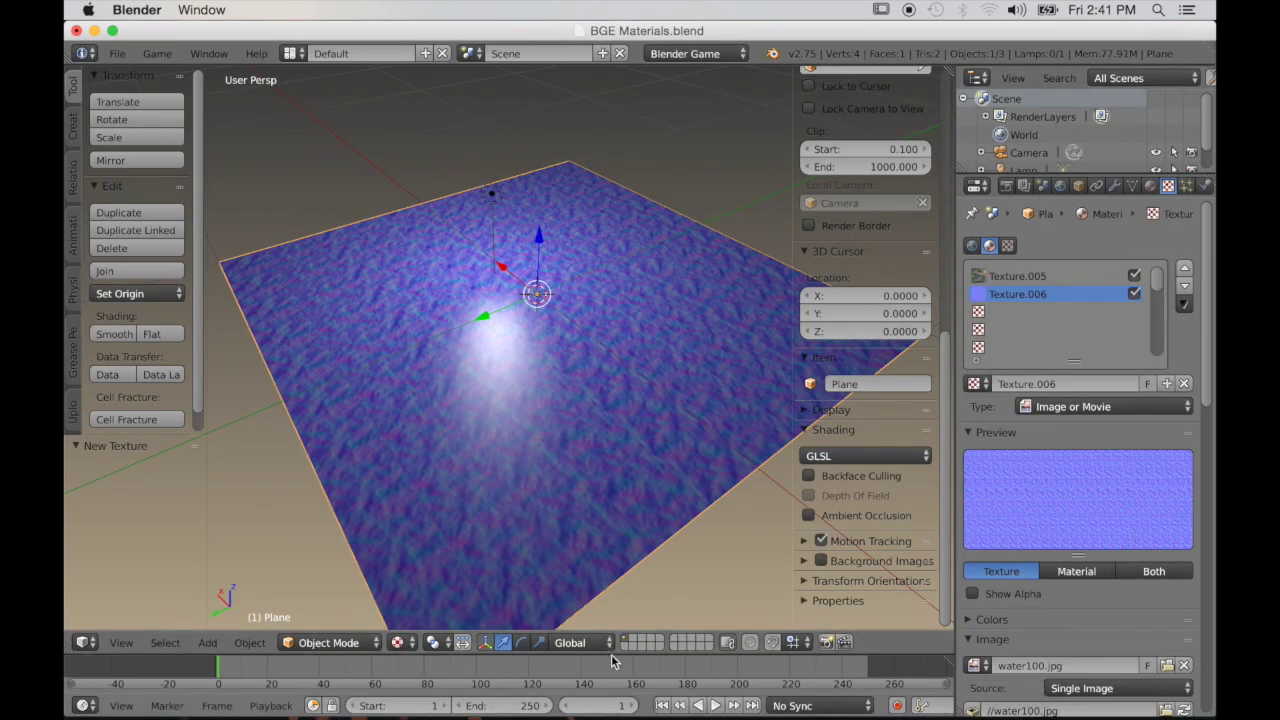
Enlarge the timeline area, switch it to the UV/Image Editor, and display water100.jpg in it
drag(620, 652, 530, 434)
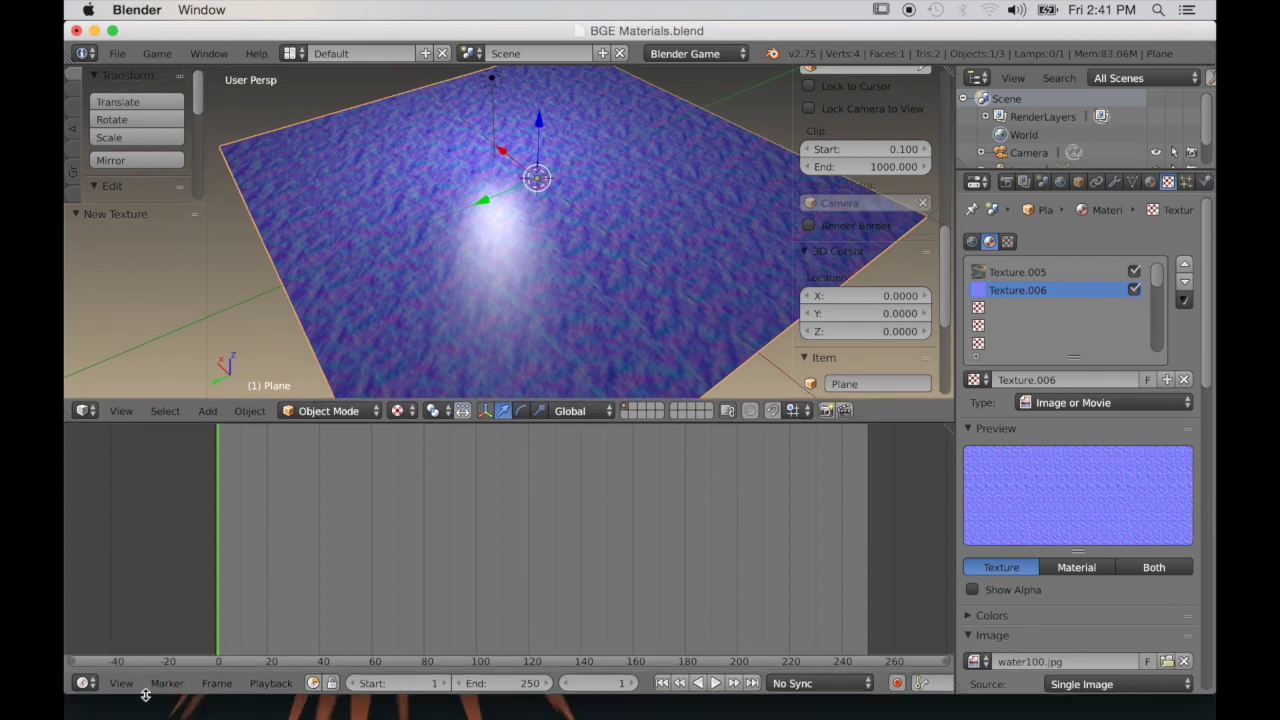
click(86, 683)
click(112, 545)
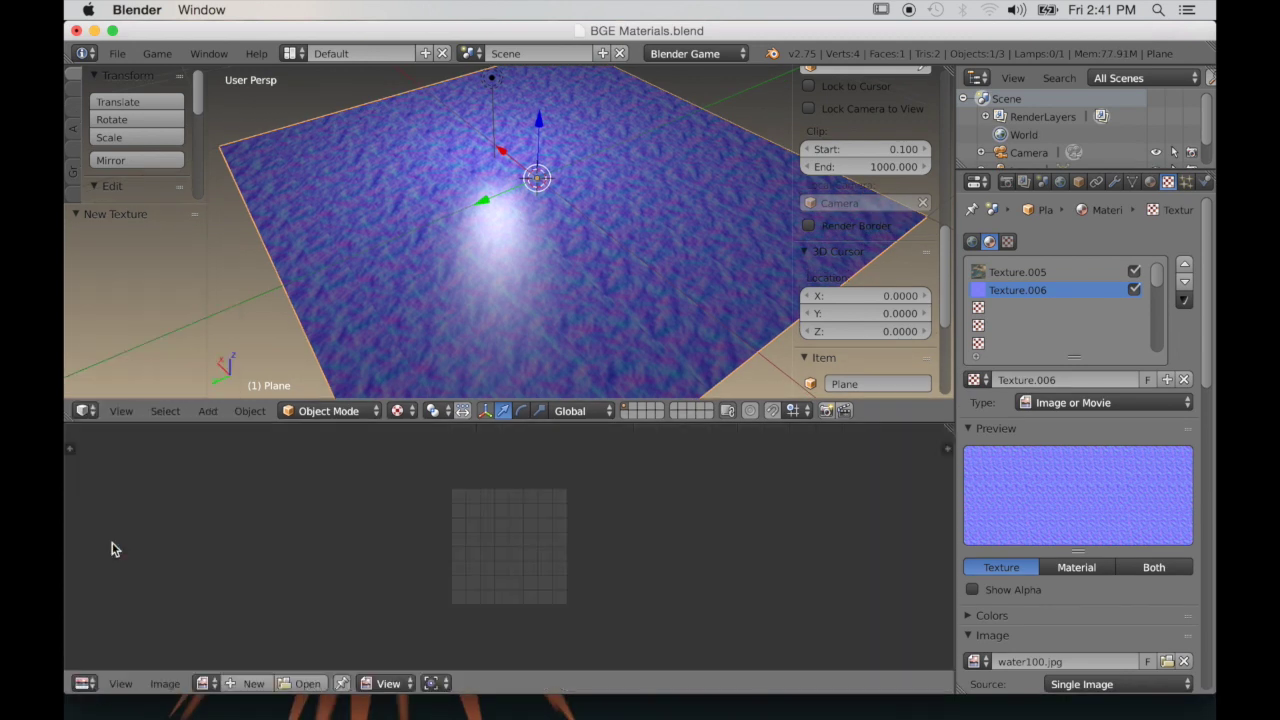
scroll(434, 624, up, 4)
scroll(486, 575, down, 1)
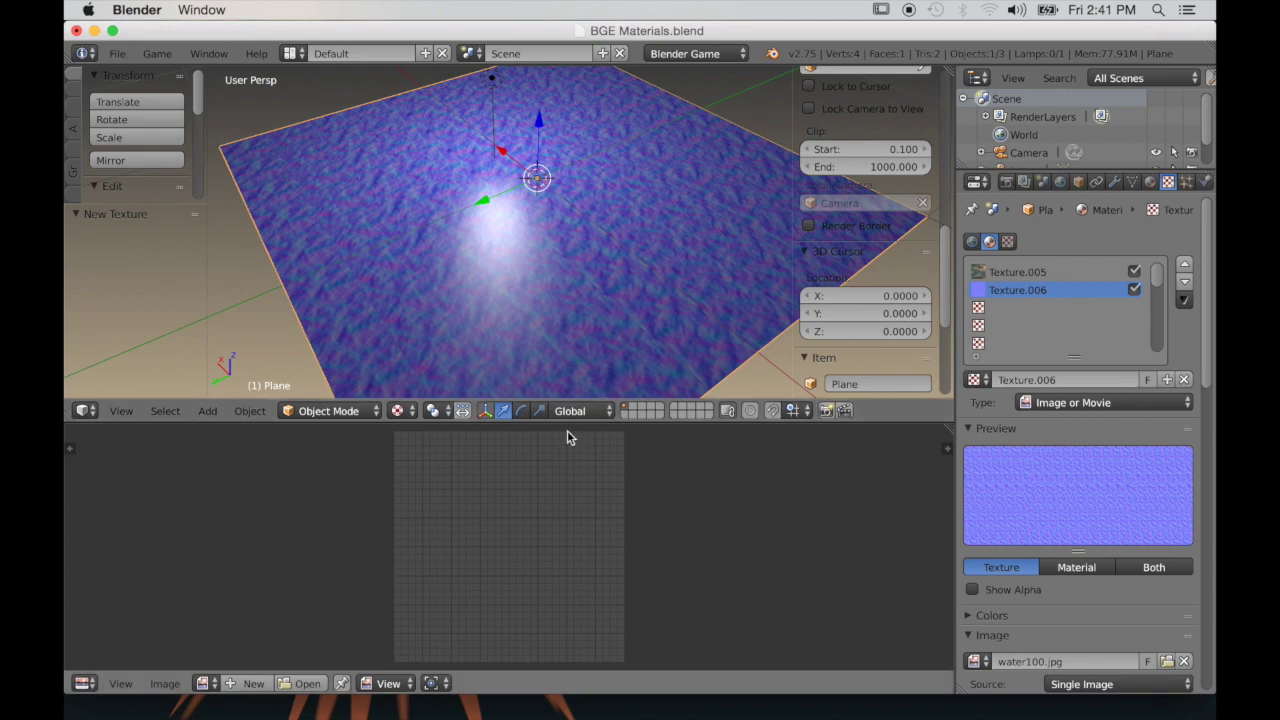
click(207, 683)
click(243, 624)
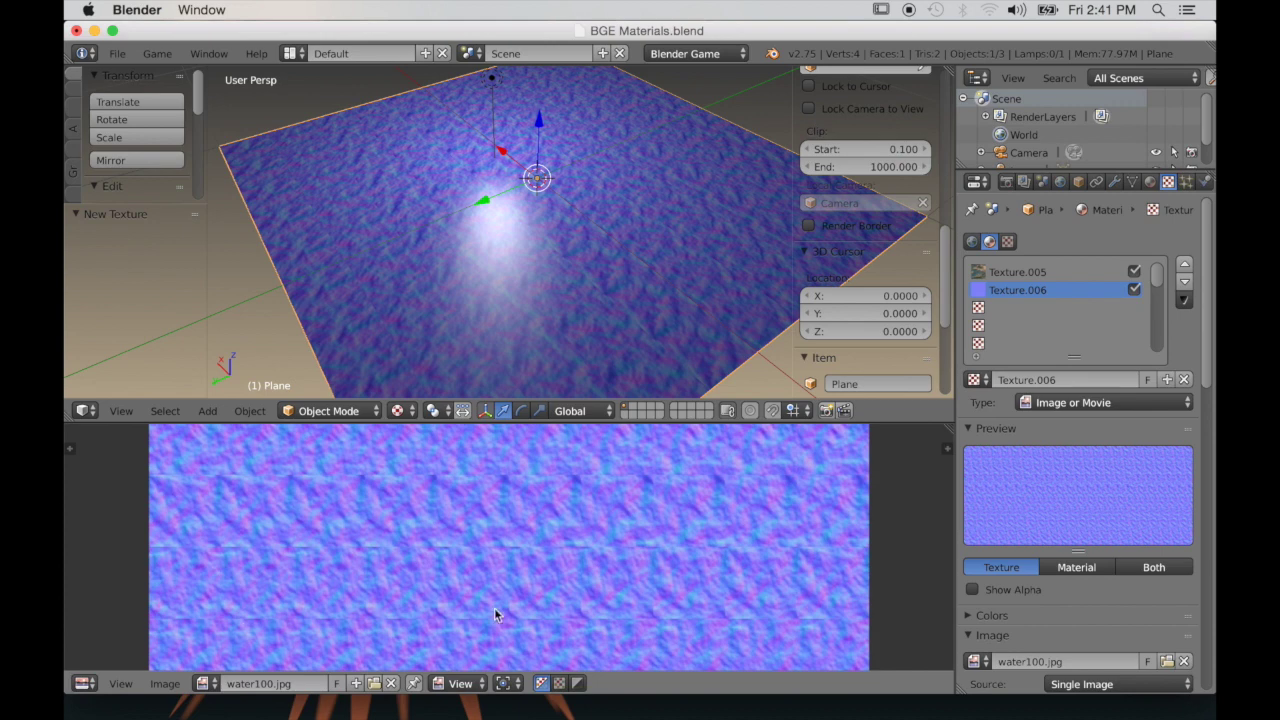
Enable Animated in water100.jpg's game properties and set its tiles to 10 in X and 10 in Y
scroll(495, 609, down, 3)
key(n)
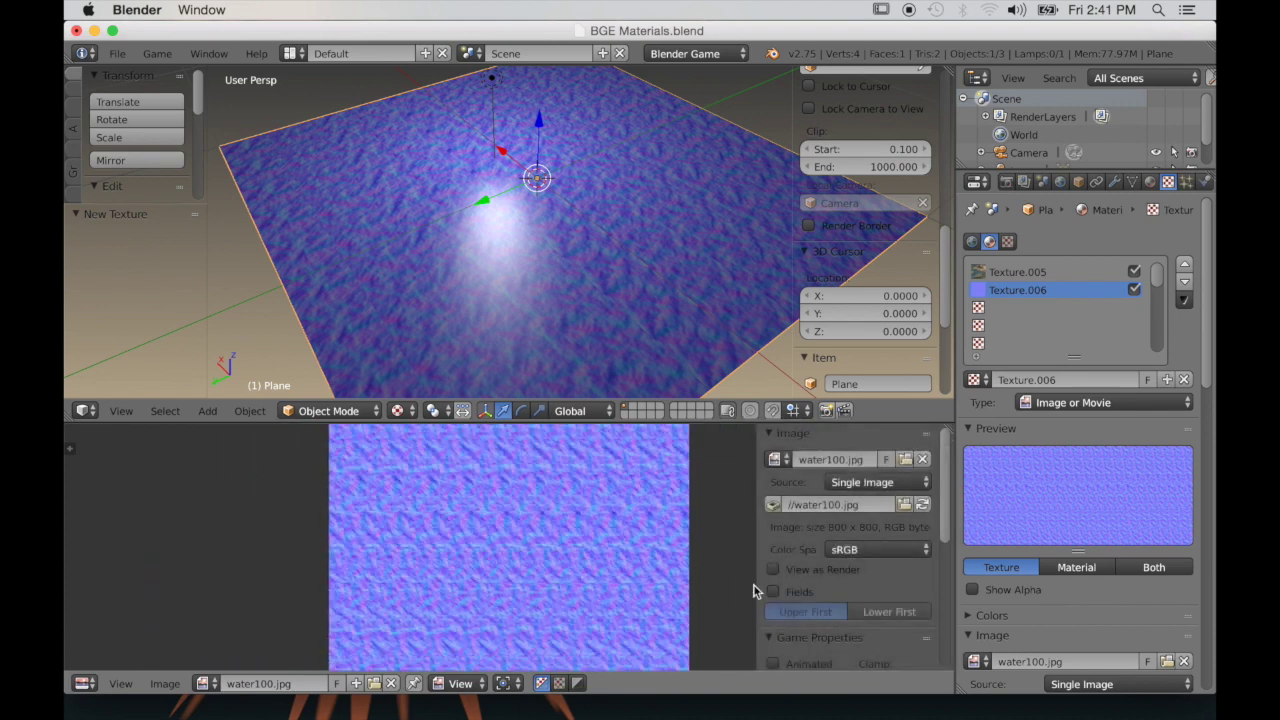
scroll(796, 604, down, 5)
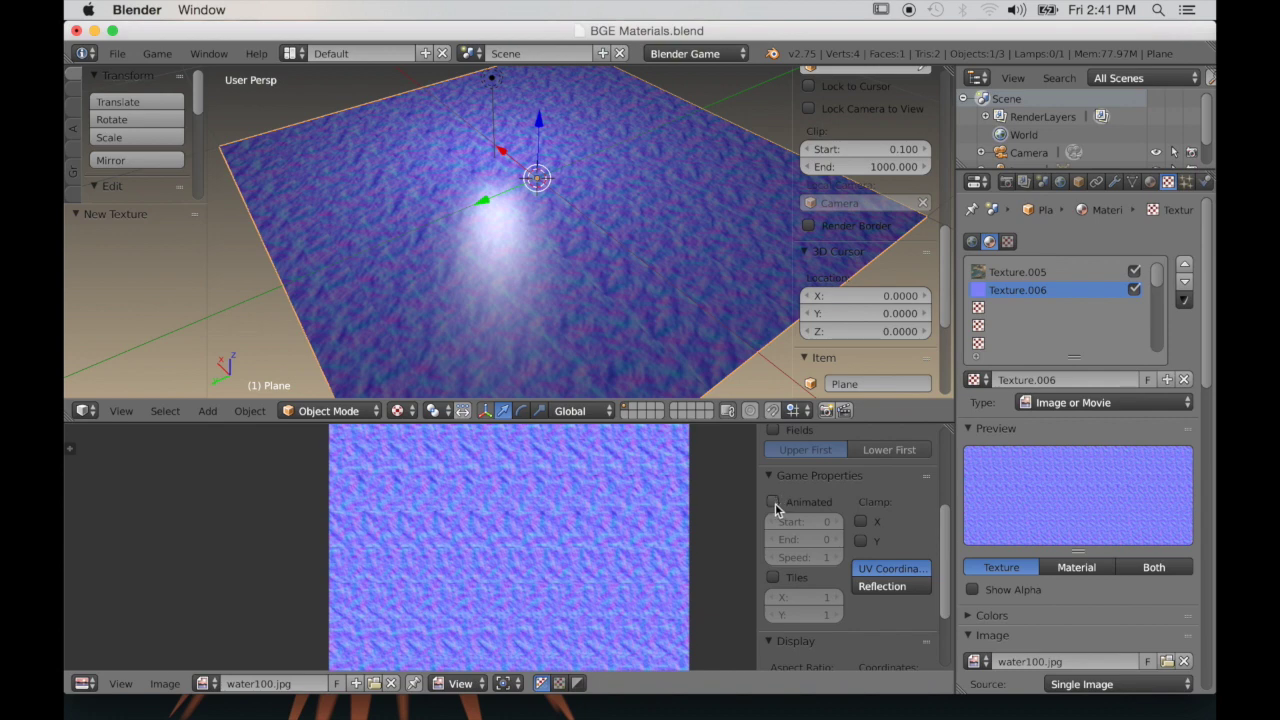
click(775, 503)
click(784, 598)
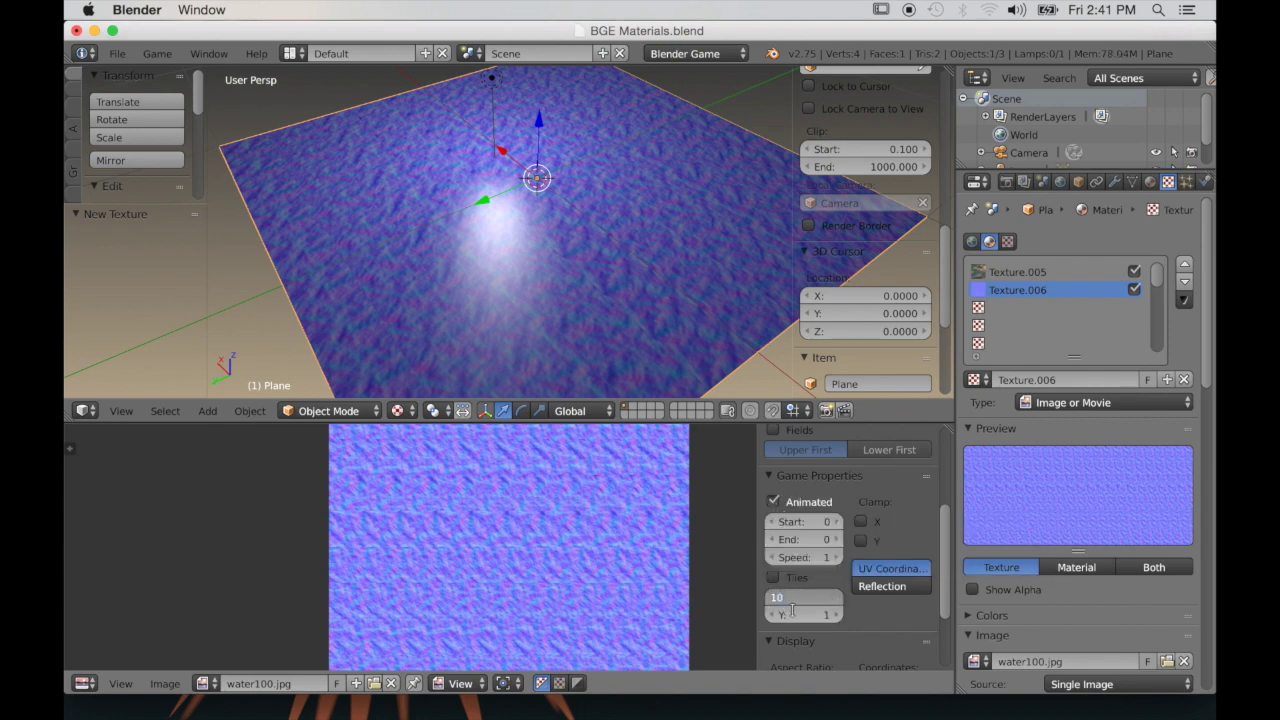
text(10)
key(Return)
click(794, 610)
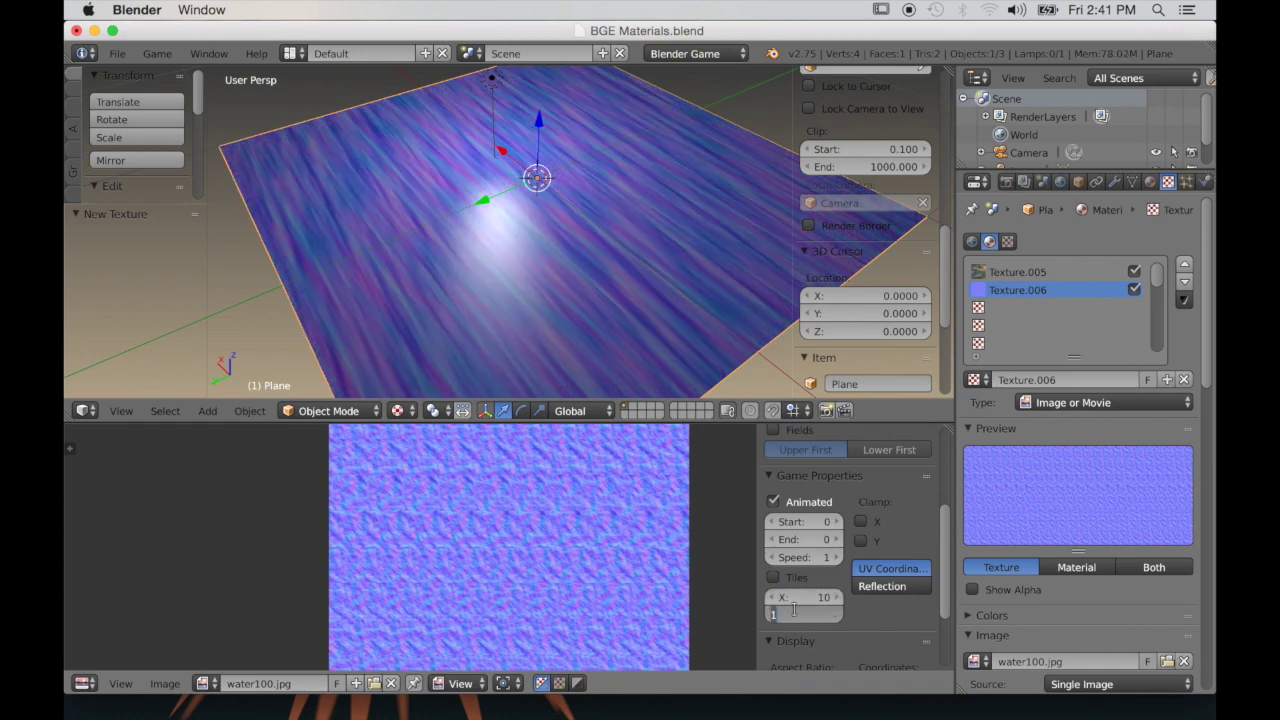
text(10)
key(Return)
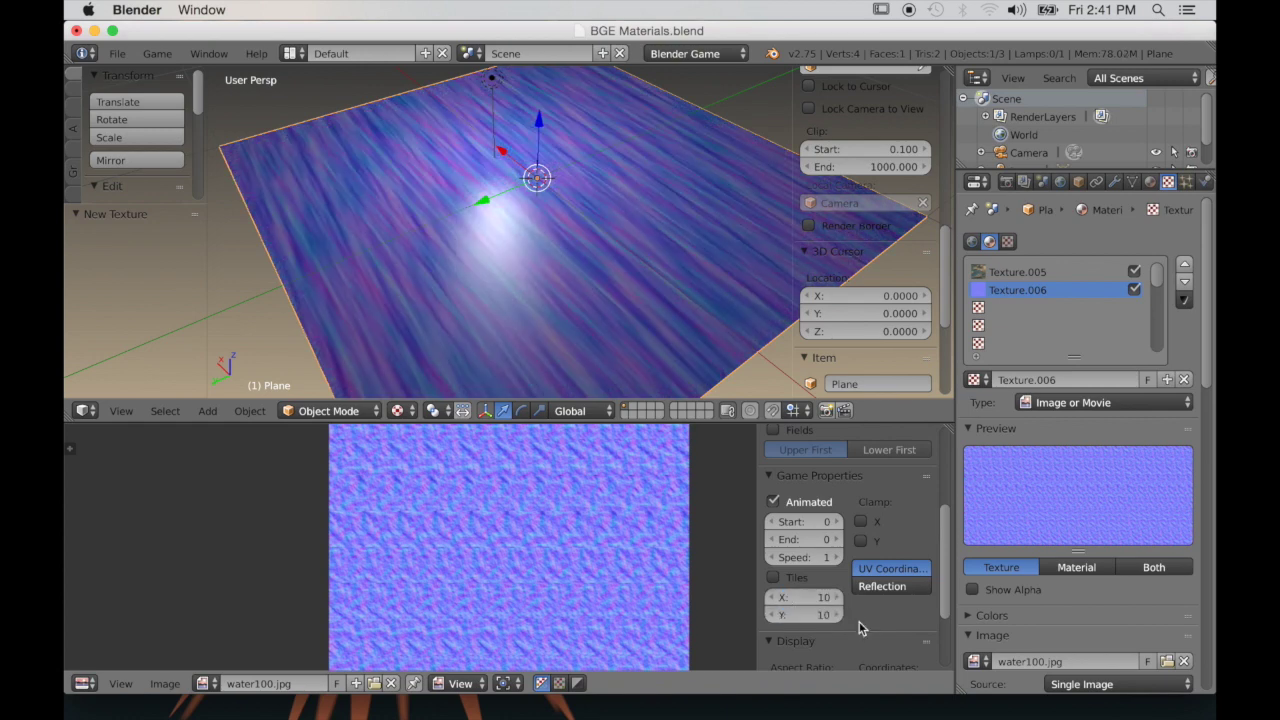
Set the water100.jpg tile animation's end frame to 99 and its speed to 10
click(800, 539)
text(99)
key(Return)
click(797, 556)
text(1)
key(Return)
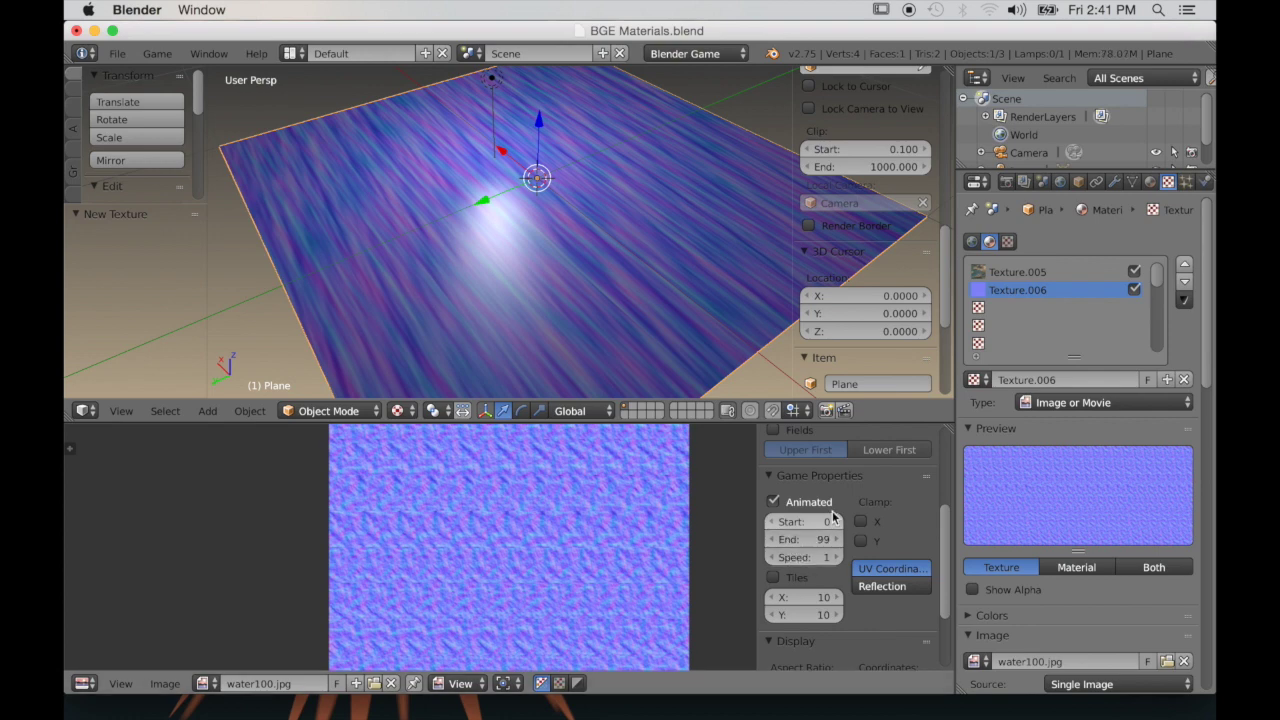
scroll(528, 278, down, 1)
scroll(470, 488, down, 3)
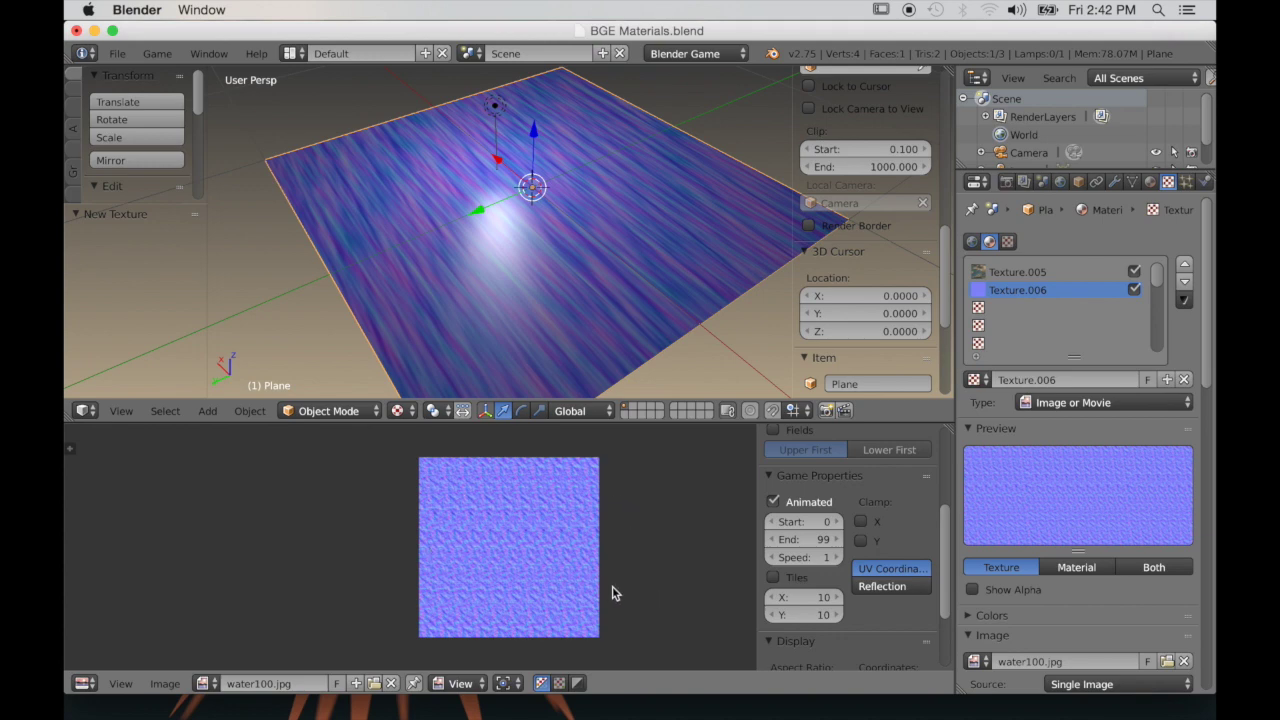
scroll(552, 604, up, 3)
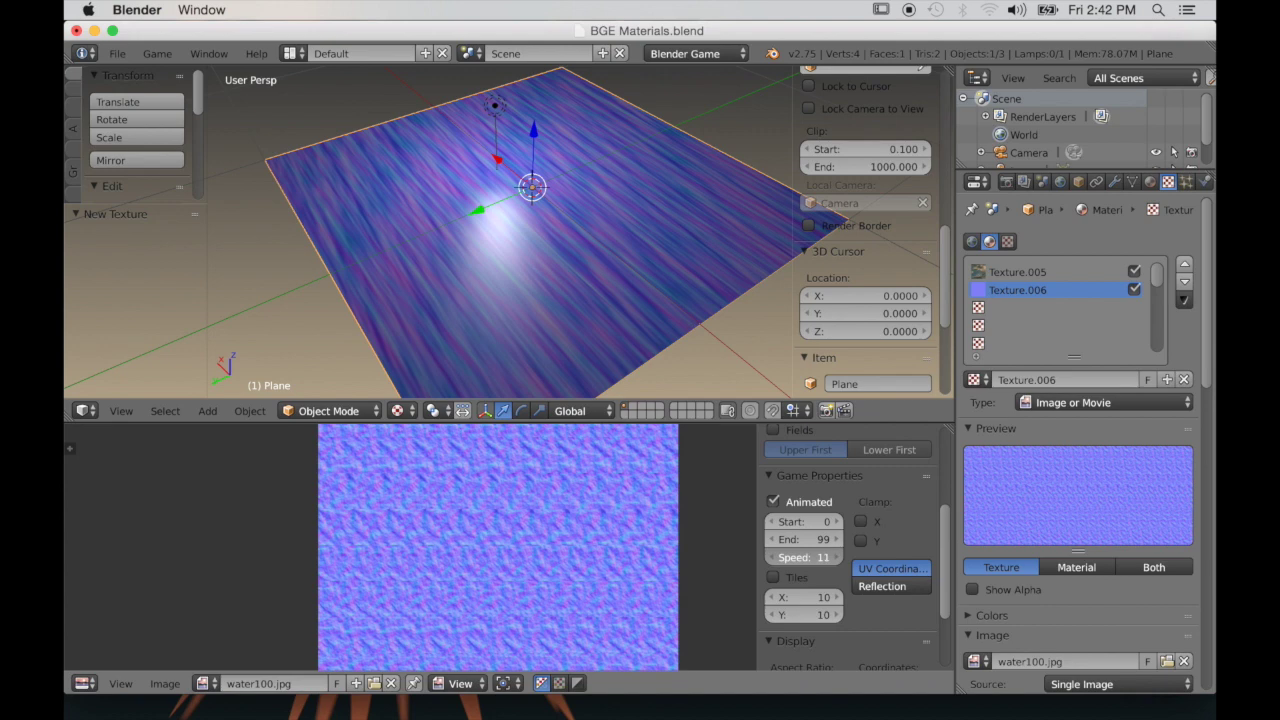
click(779, 561)
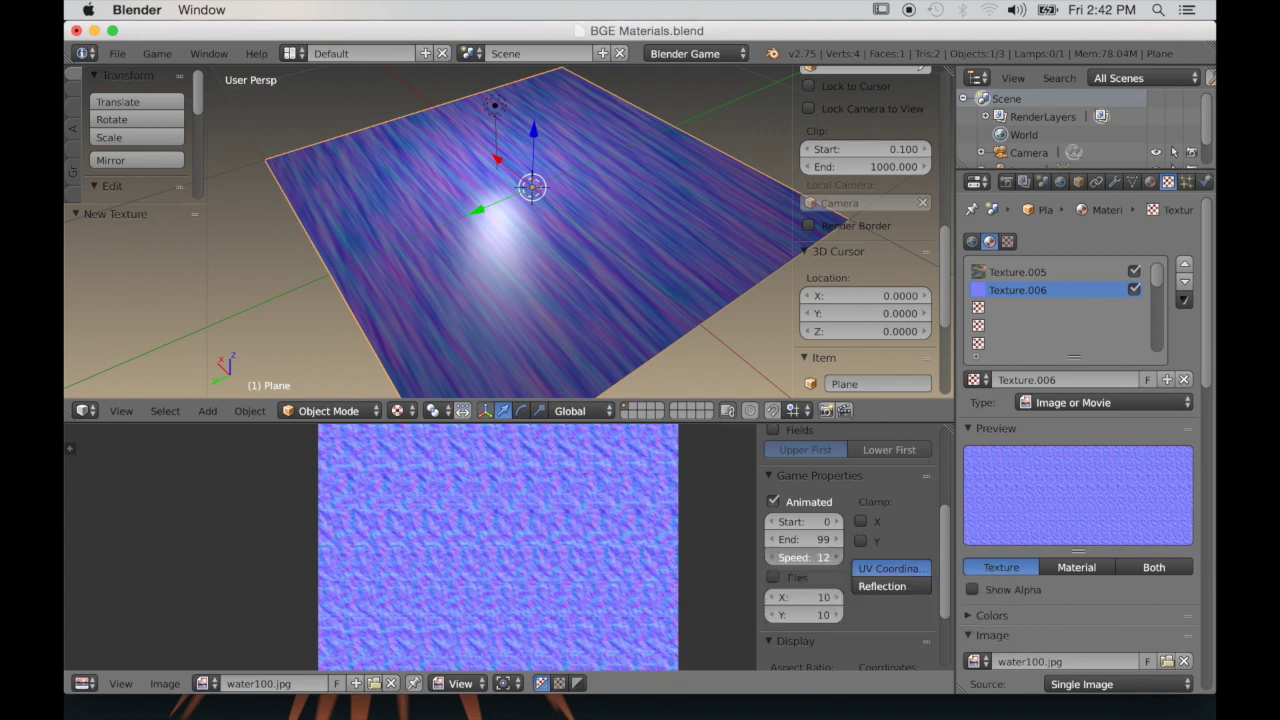
click(775, 561)
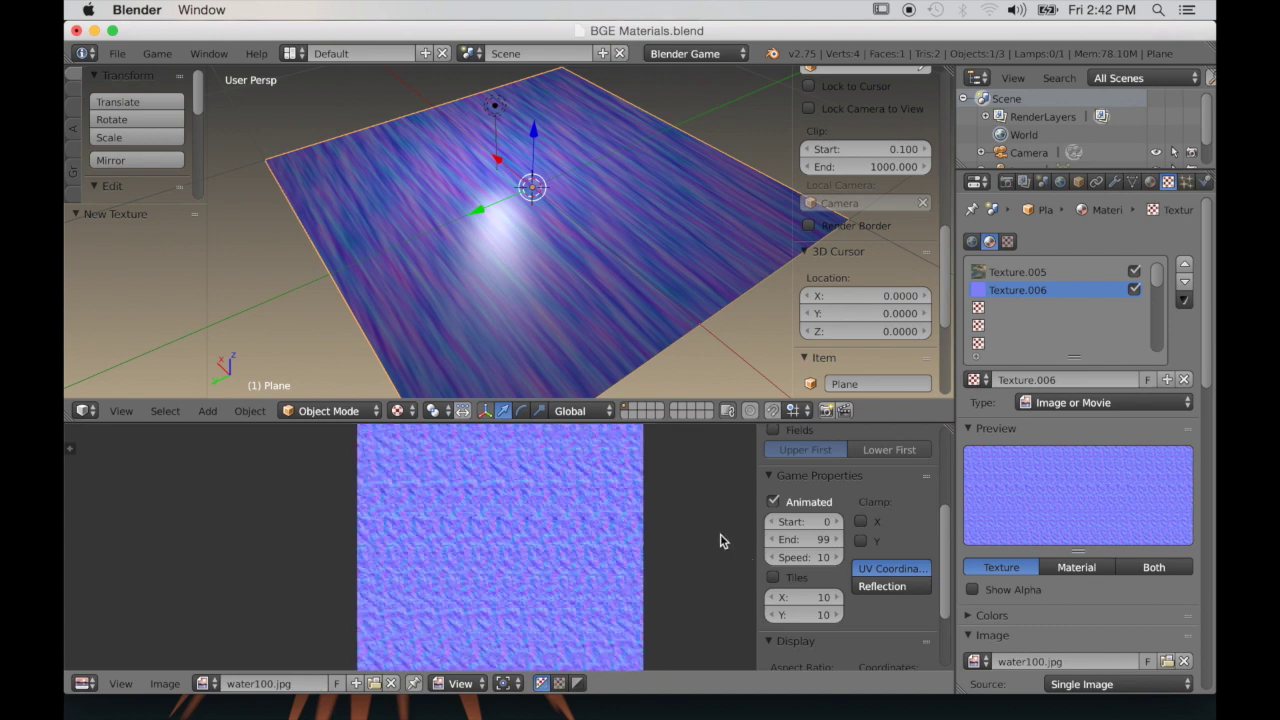
Examine the water texture on the plane from several angles, selecting the lamp briefly and then reselecting the plane
middle_drag(712, 362, 475, 267)
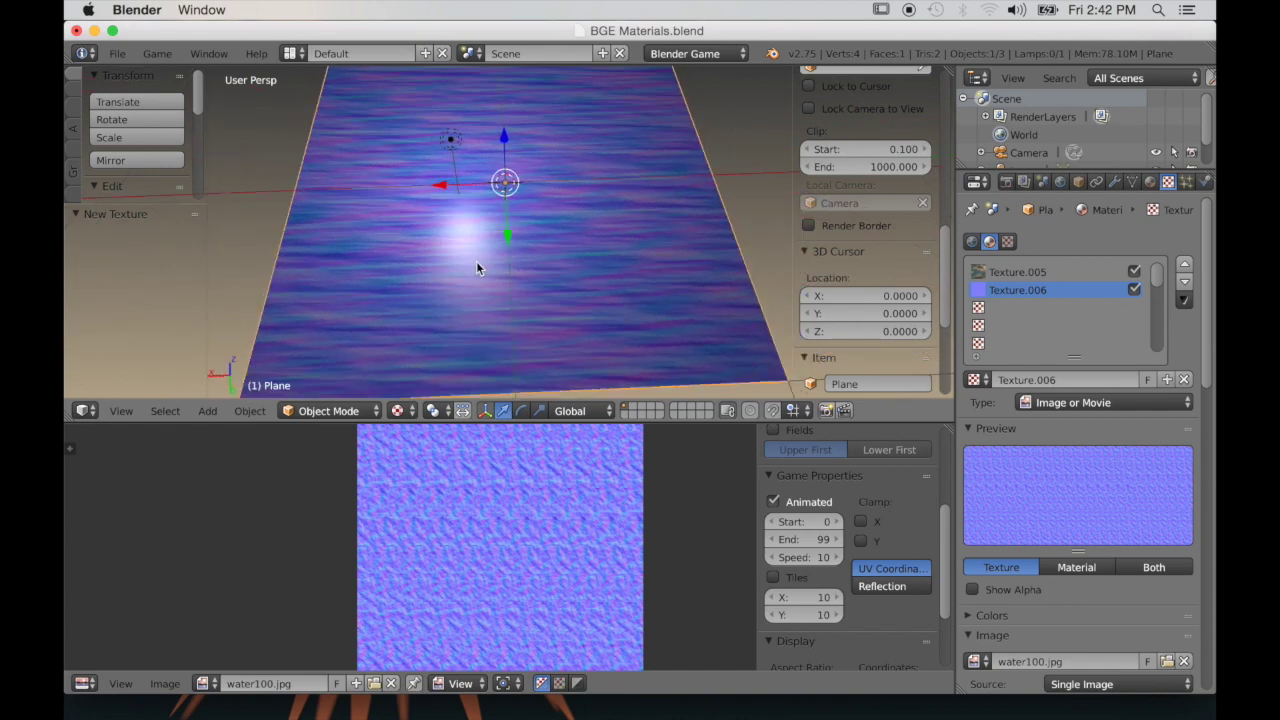
middle_drag(628, 247, 677, 262)
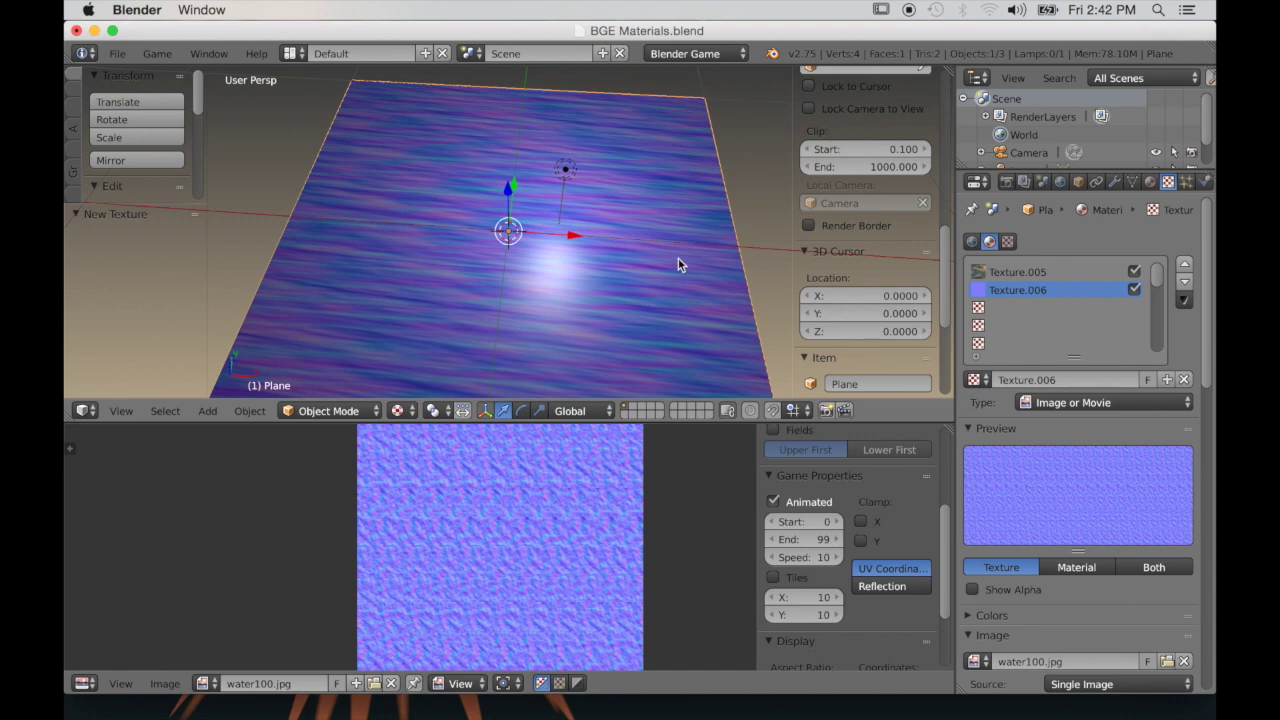
scroll(642, 229, up, 3)
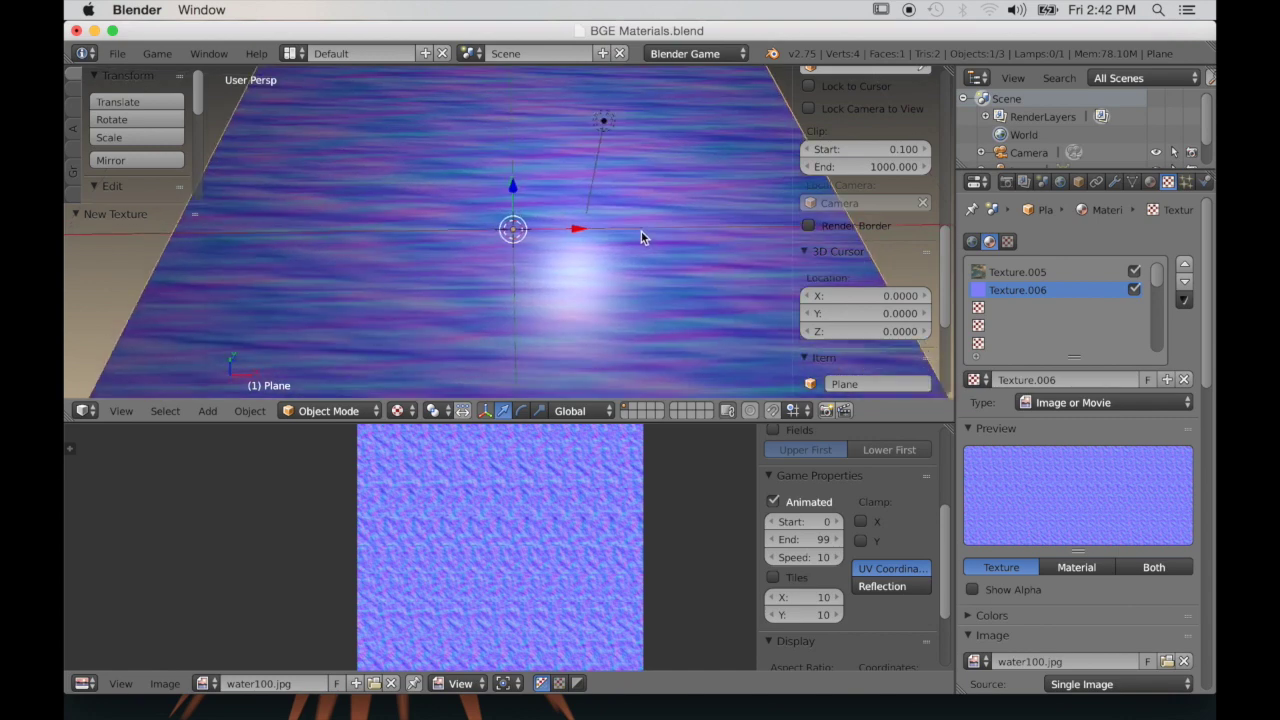
right_click(604, 130)
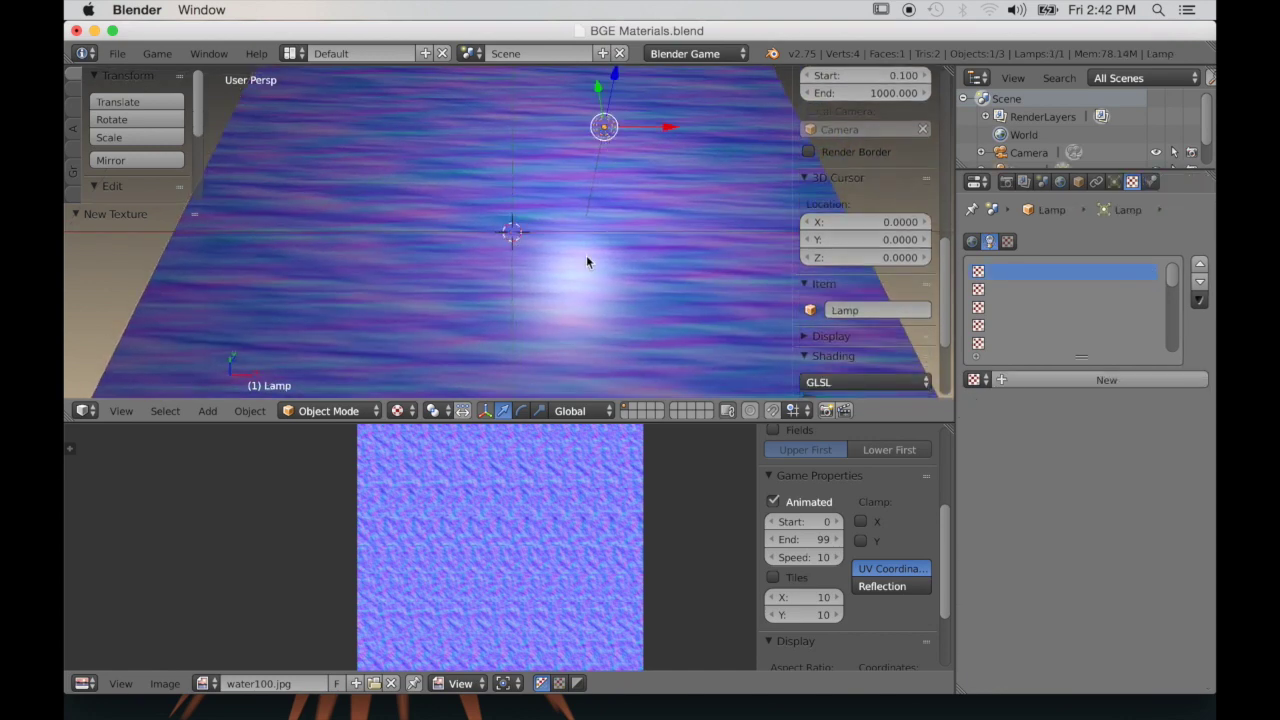
right_click(642, 229)
scroll(597, 259, down, 3)
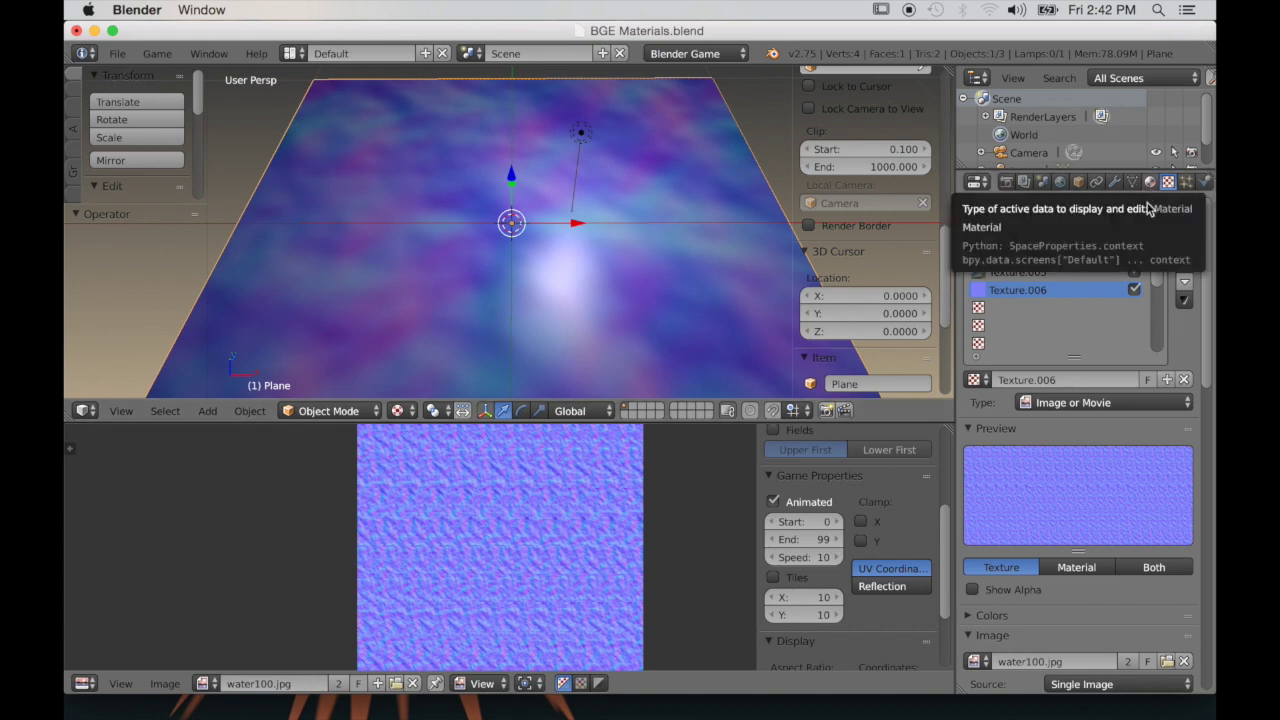
Make the water100.jpg texture a normal map, switching its influence from diffuse Color to geometry Normal
scroll(1063, 500, down, 8)
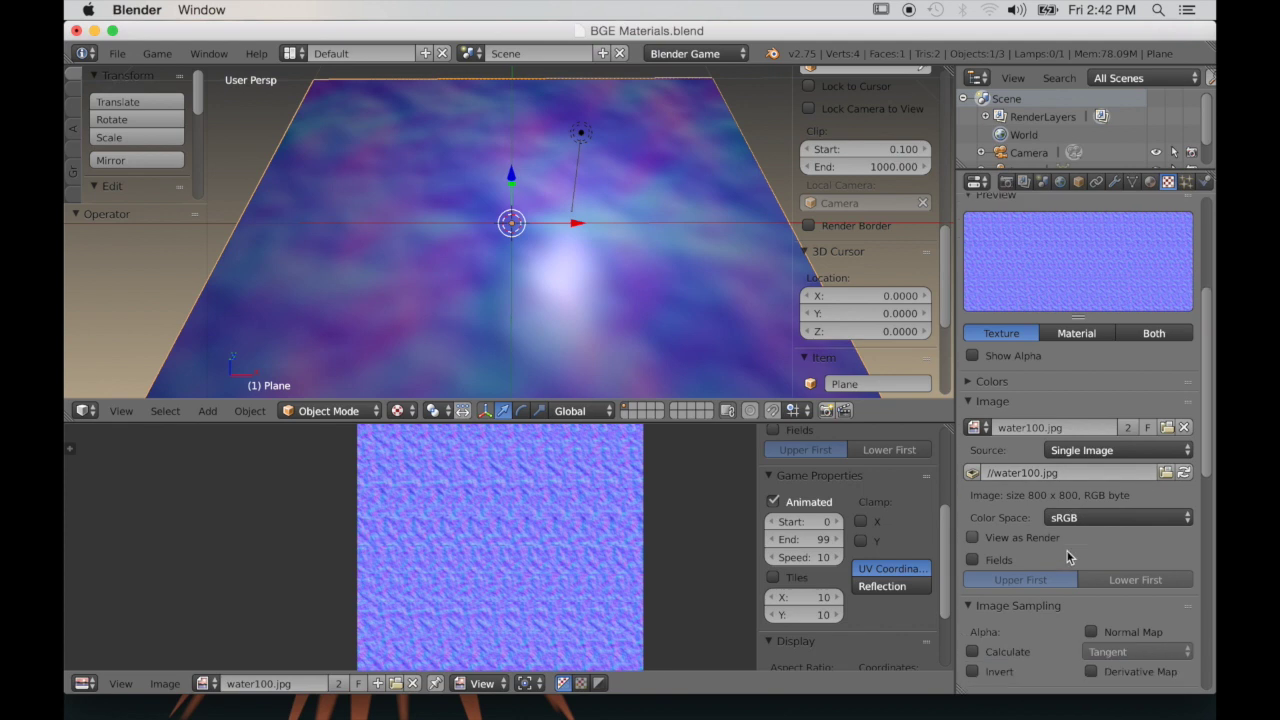
scroll(1068, 557, down, 3)
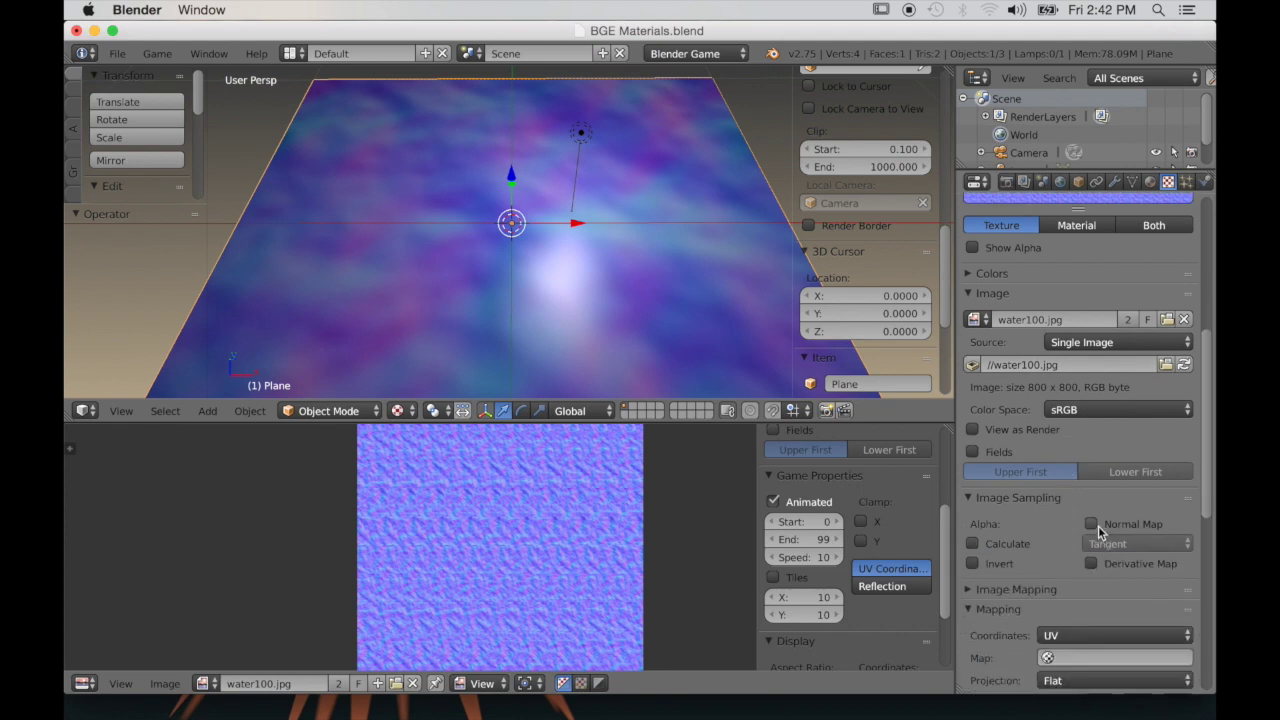
click(1091, 524)
drag(1205, 501, 1210, 607)
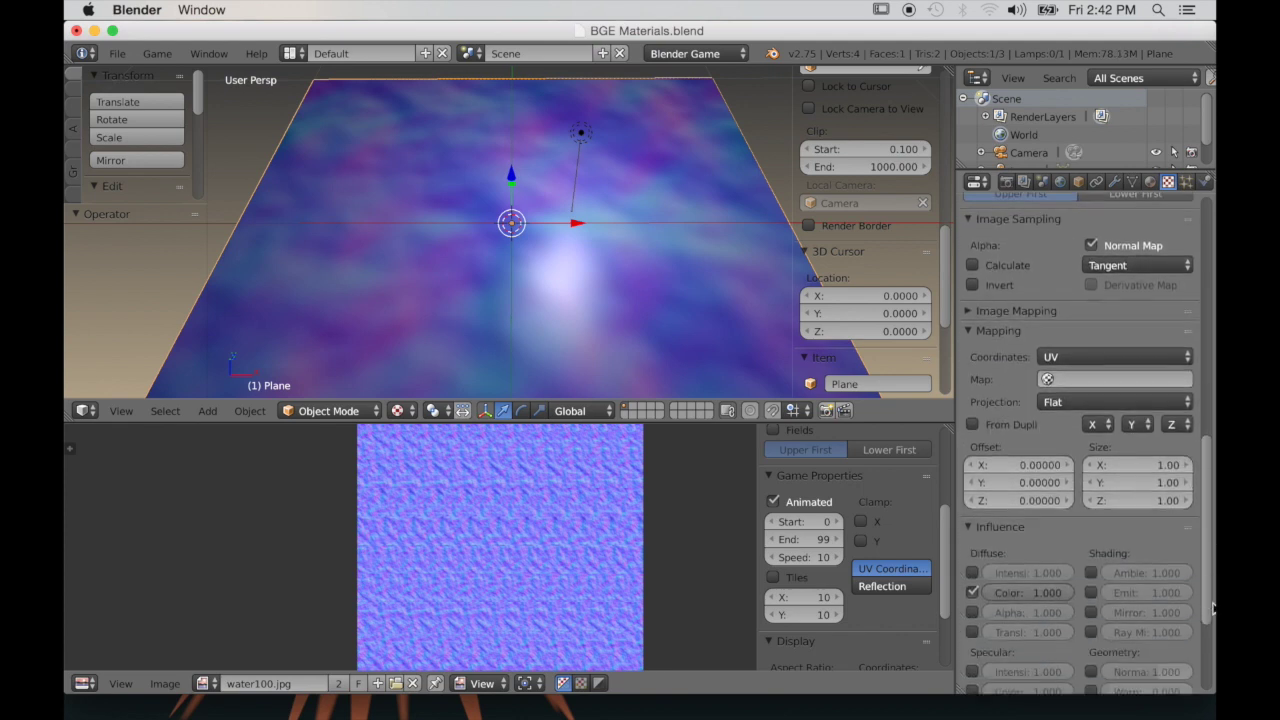
click(988, 590)
click(972, 592)
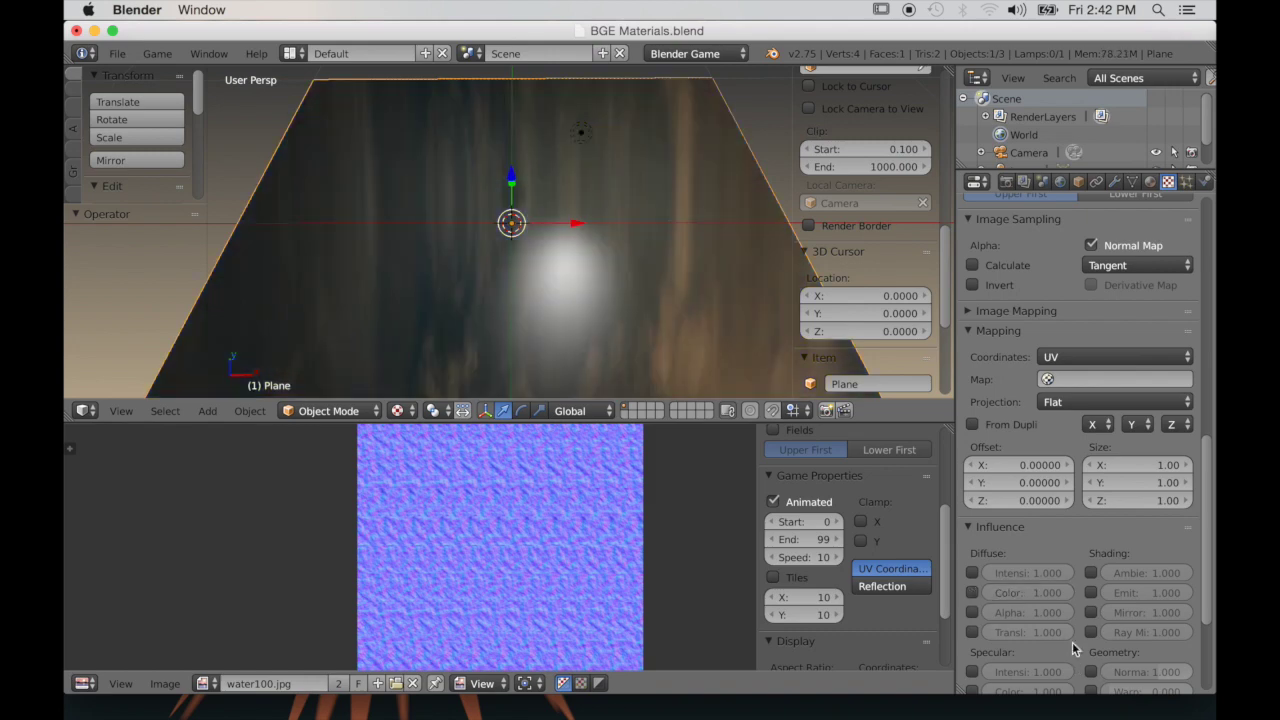
click(1091, 671)
Collapse the image editor area to enlarge the 3D view, and test the animated water in the game engine
middle_drag(745, 298, 715, 298)
drag(720, 421, 686, 694)
key(p)
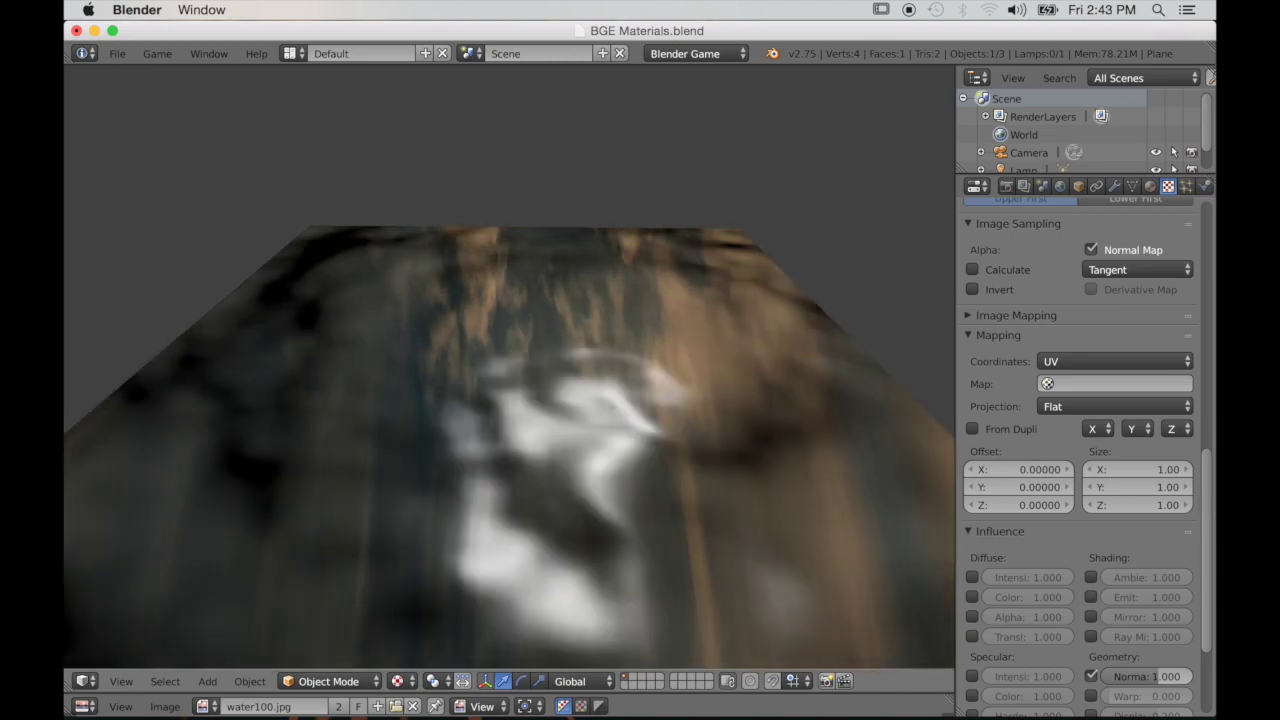
key(Escape)
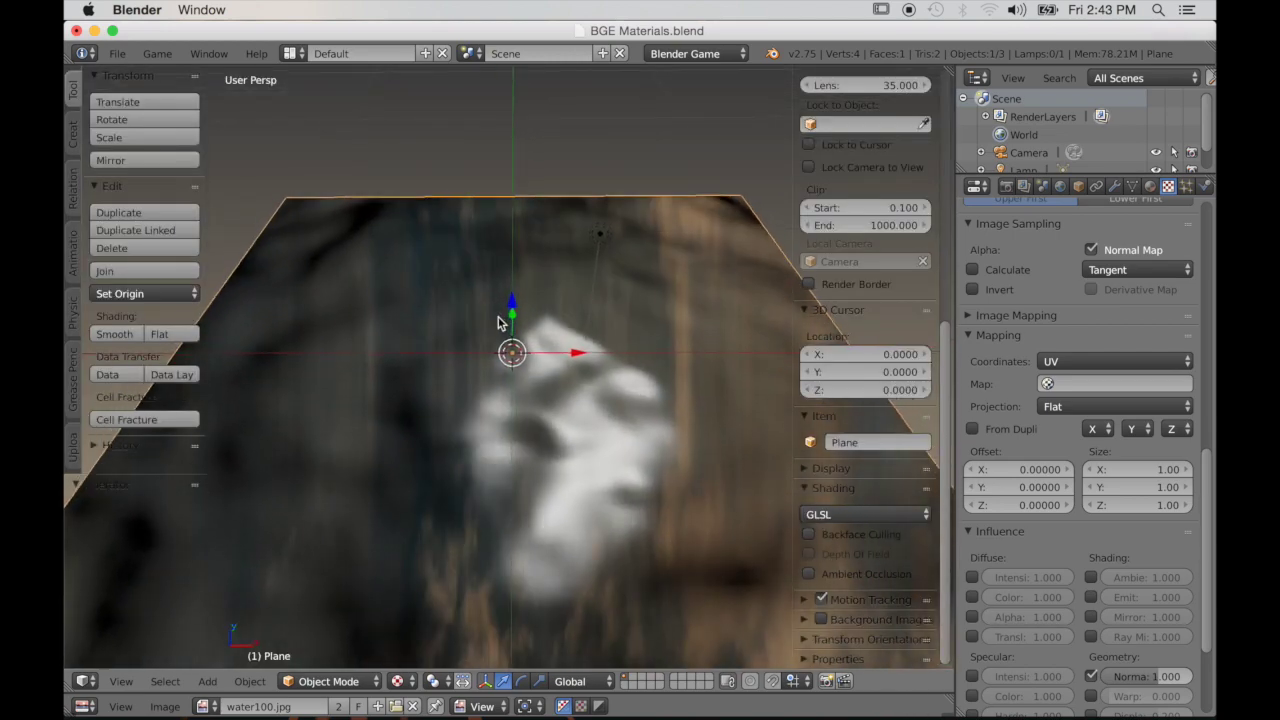
Move the water normal texture above the sky texture in the material's texture list and test the reflections in the game engine
drag(1209, 482, 1209, 205)
click(1184, 268)
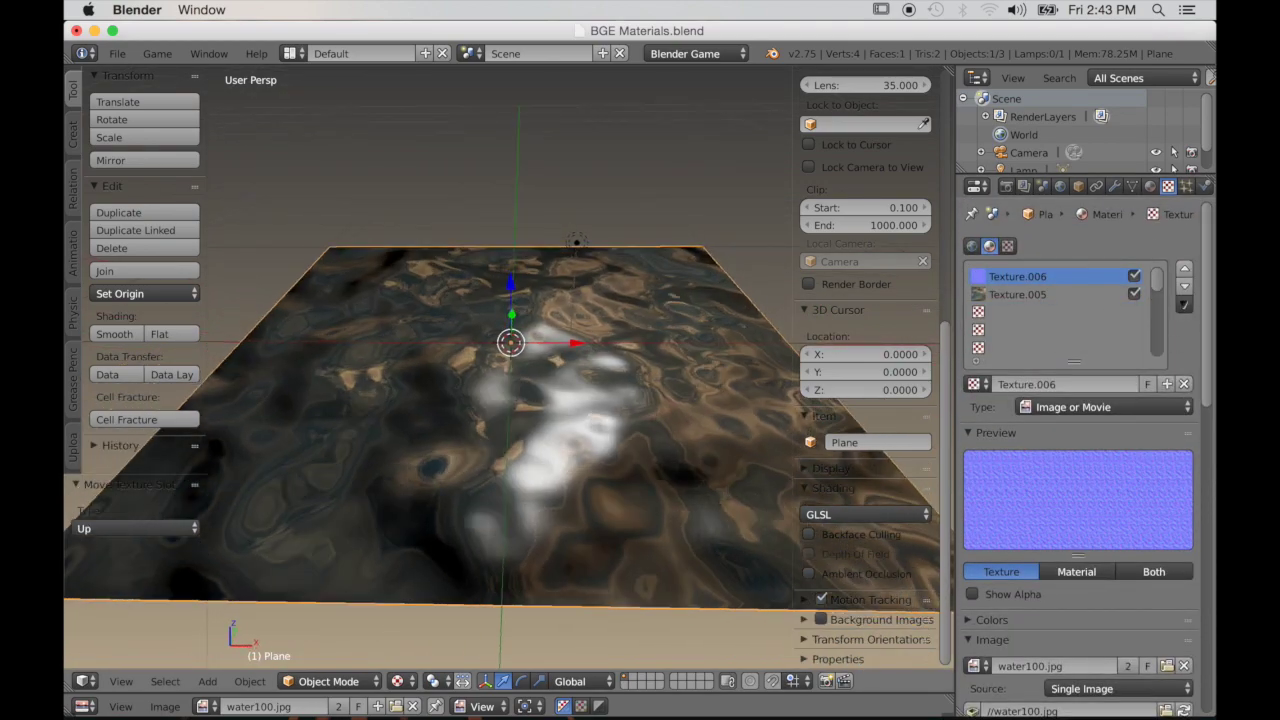
key(p)
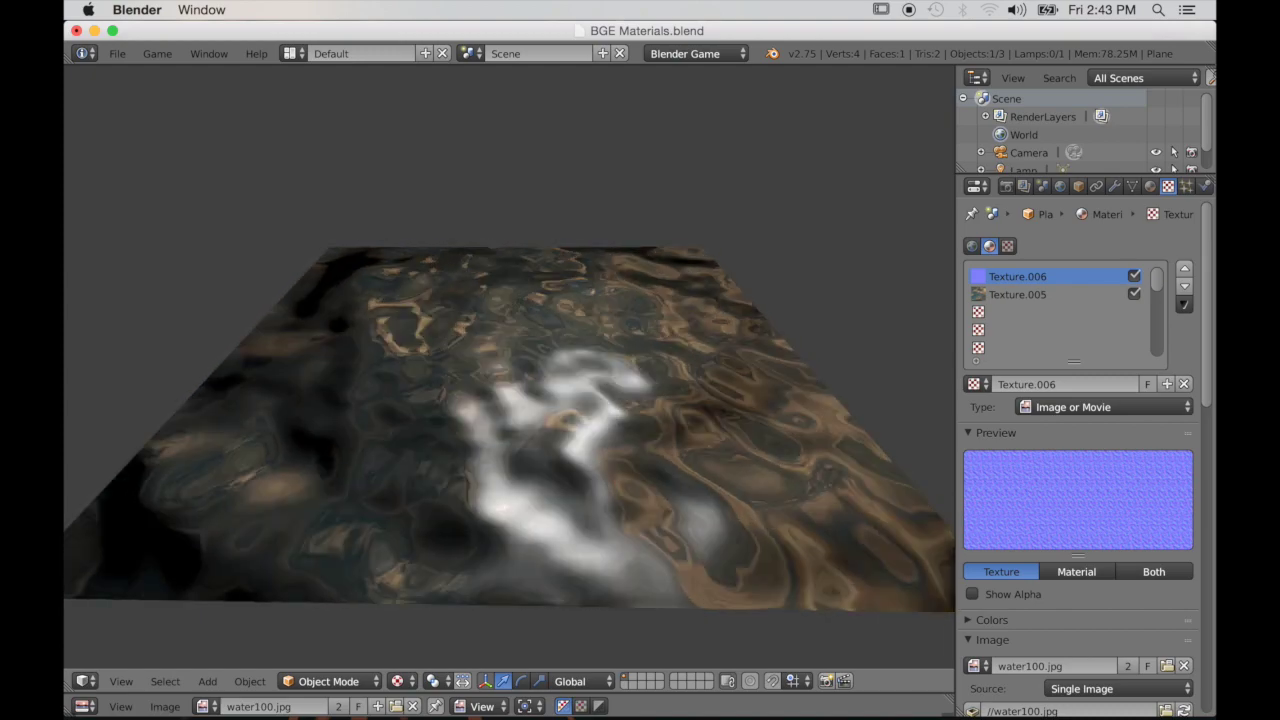
key(Escape)
middle_drag(493, 484, 551, 479)
mouse_move(557, 537)
middle_down()
mouse_move(590, 563)
mouse_move(572, 549)
middle_up()
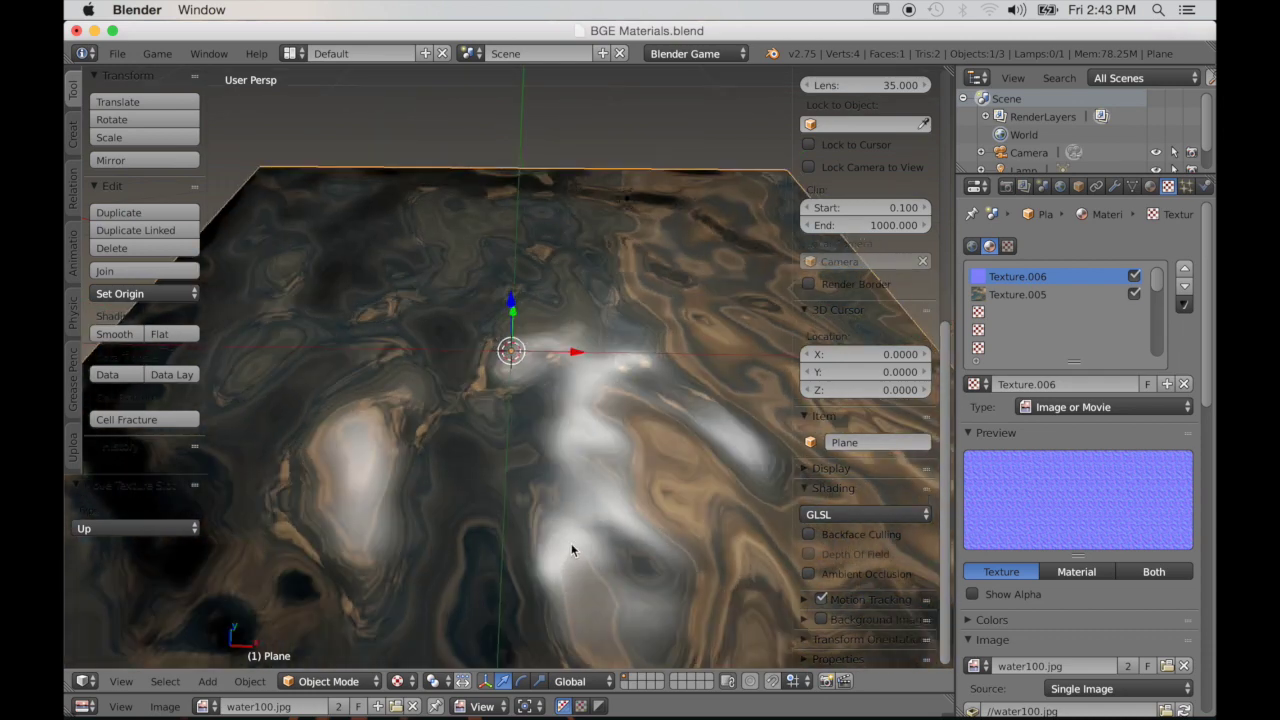
Switch the water material's specular shader to Blinn and set its specular hardness to 511
click(1150, 187)
scroll(1025, 572, down, 5)
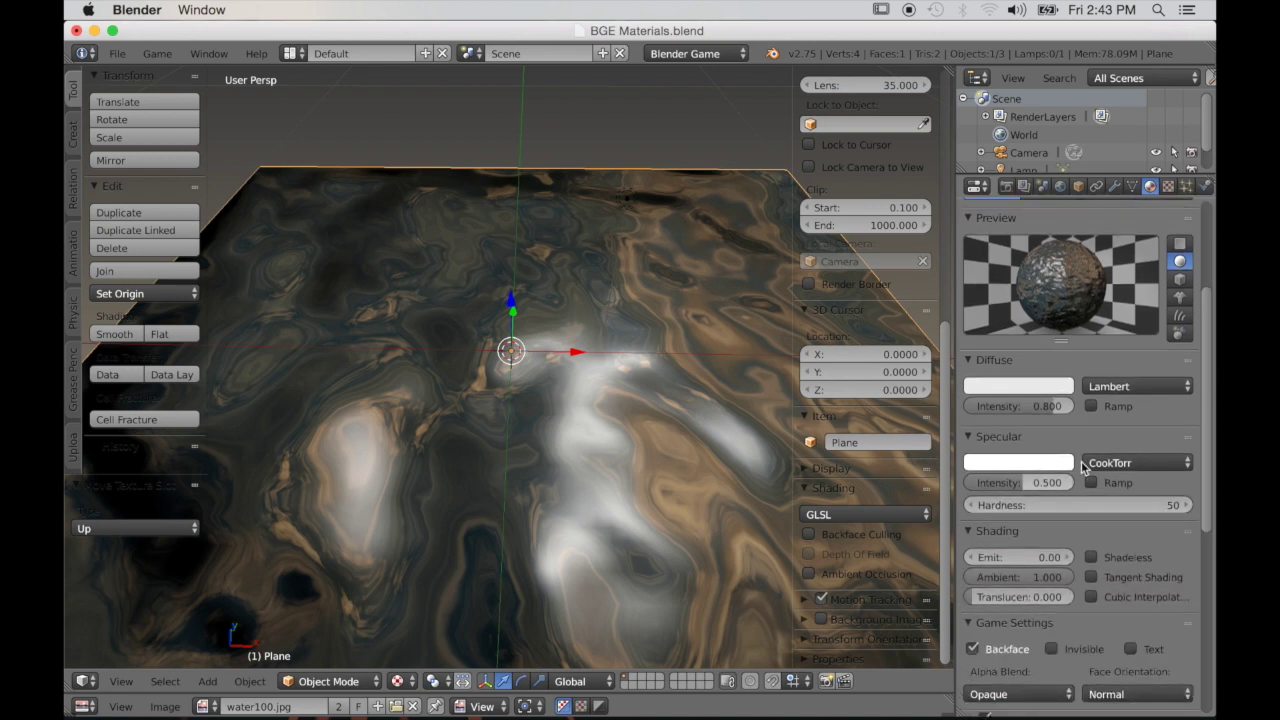
click(1102, 467)
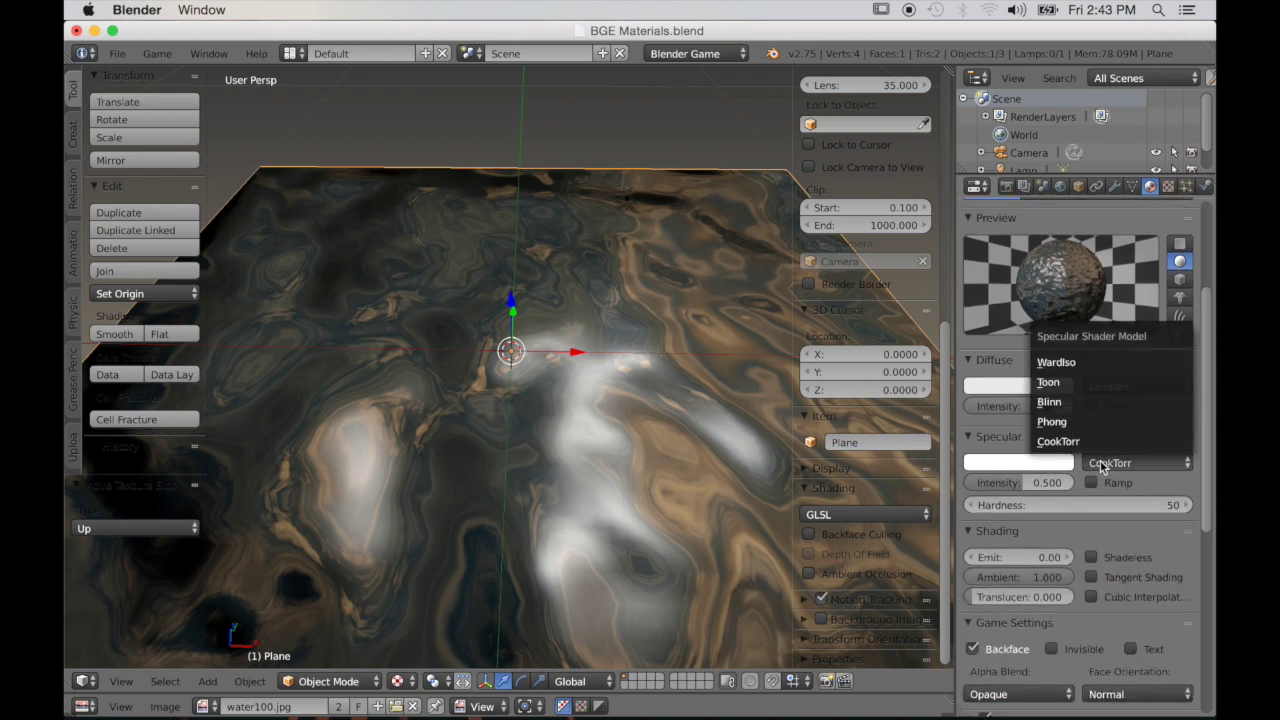
click(1067, 403)
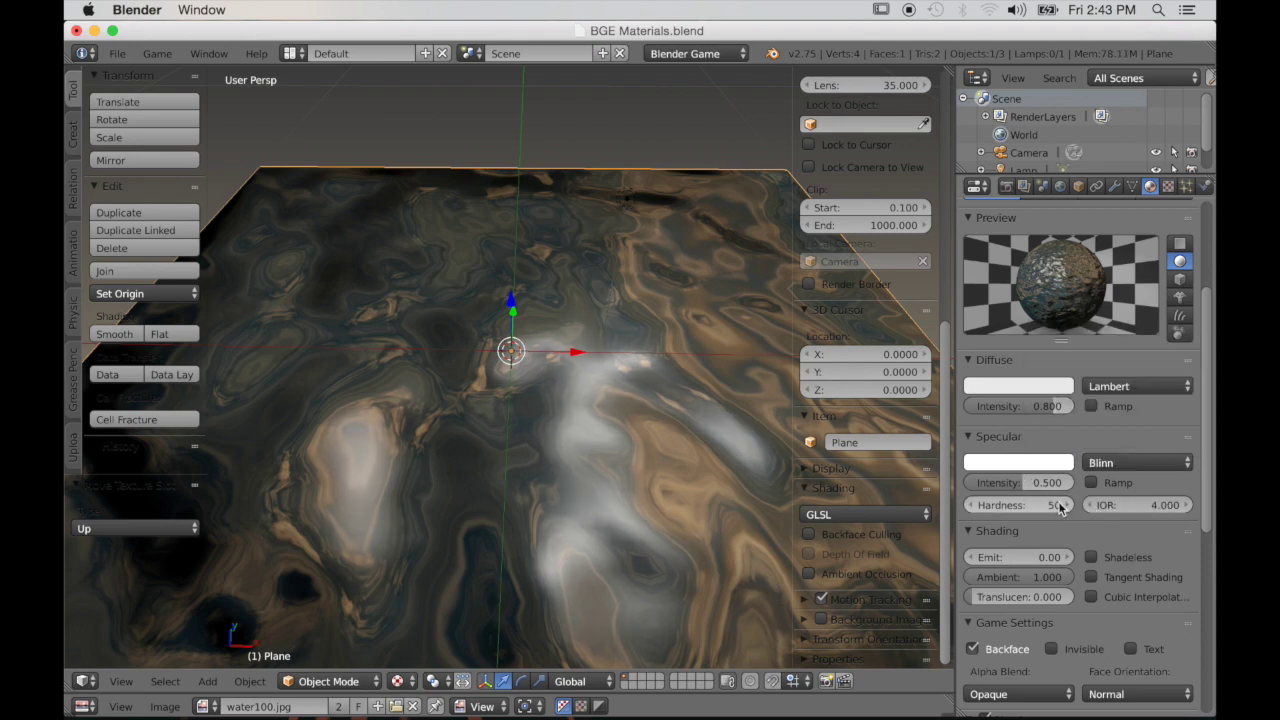
drag(1018, 505, 1060, 505)
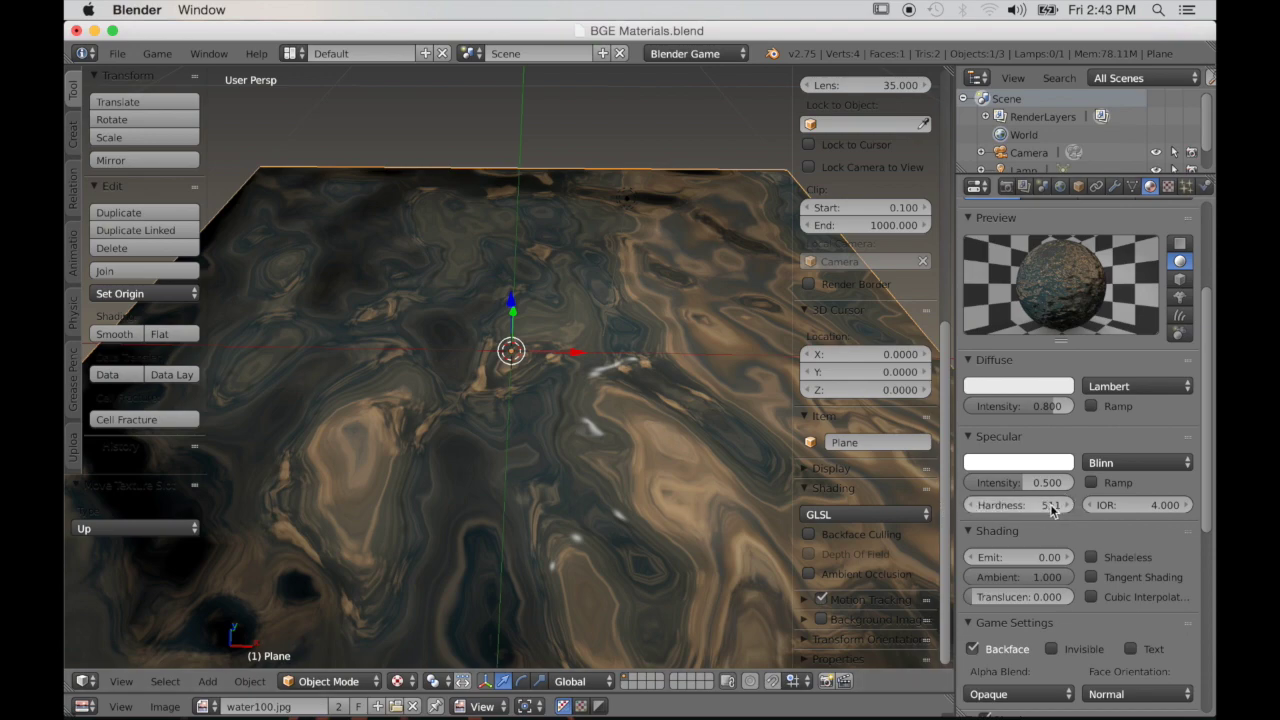
Set the water material's specular IOR to 10 and its specular hardness to 350
middle_drag(569, 504, 565, 456)
scroll(542, 477, up, 5)
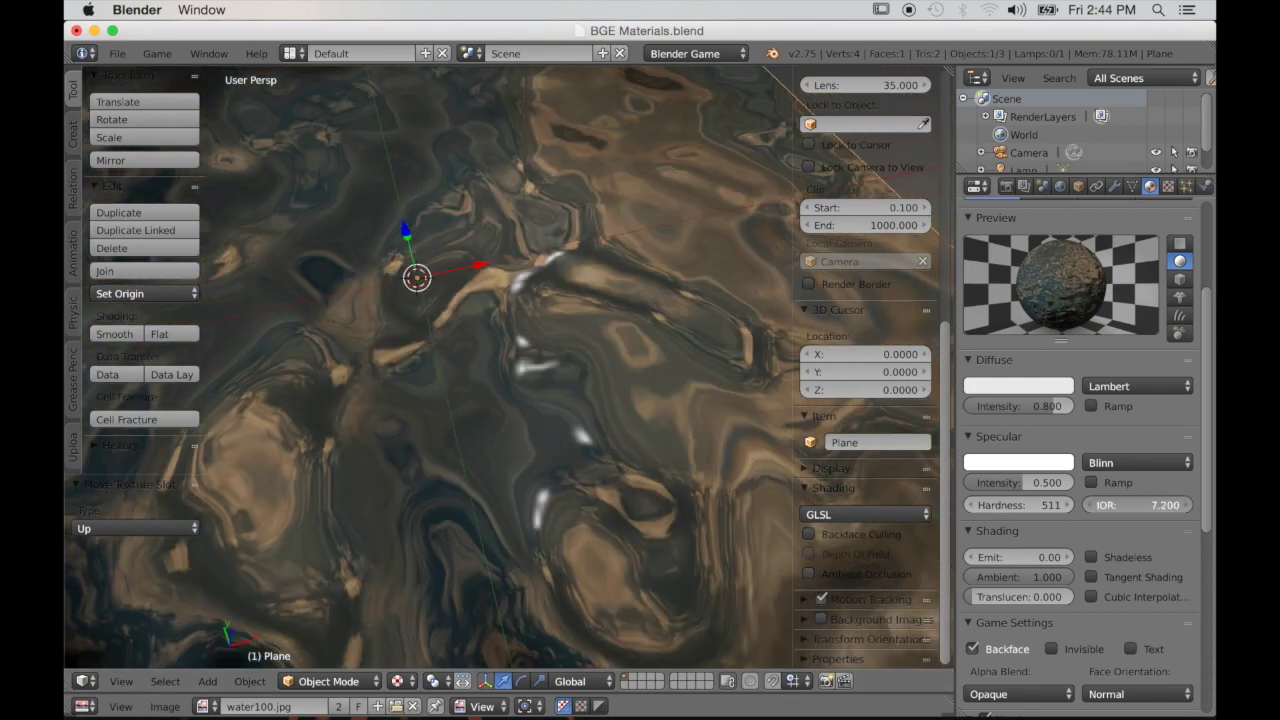
mouse_move(1040, 505)
mouse_down()
mouse_move(985, 505)
mouse_move(1033, 505)
mouse_up()
scroll(540, 477, down, 4)
scroll(605, 477, up, 5)
middle_drag(740, 472, 677, 491)
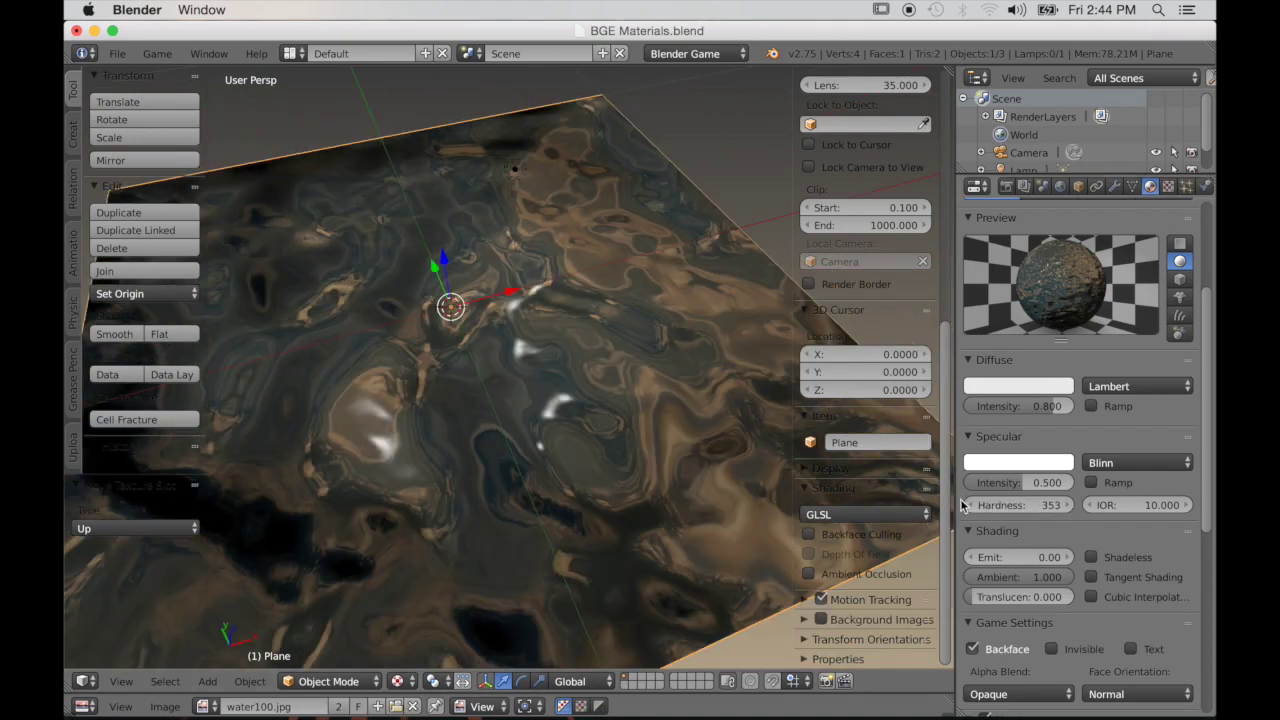
scroll(631, 517, down, 5)
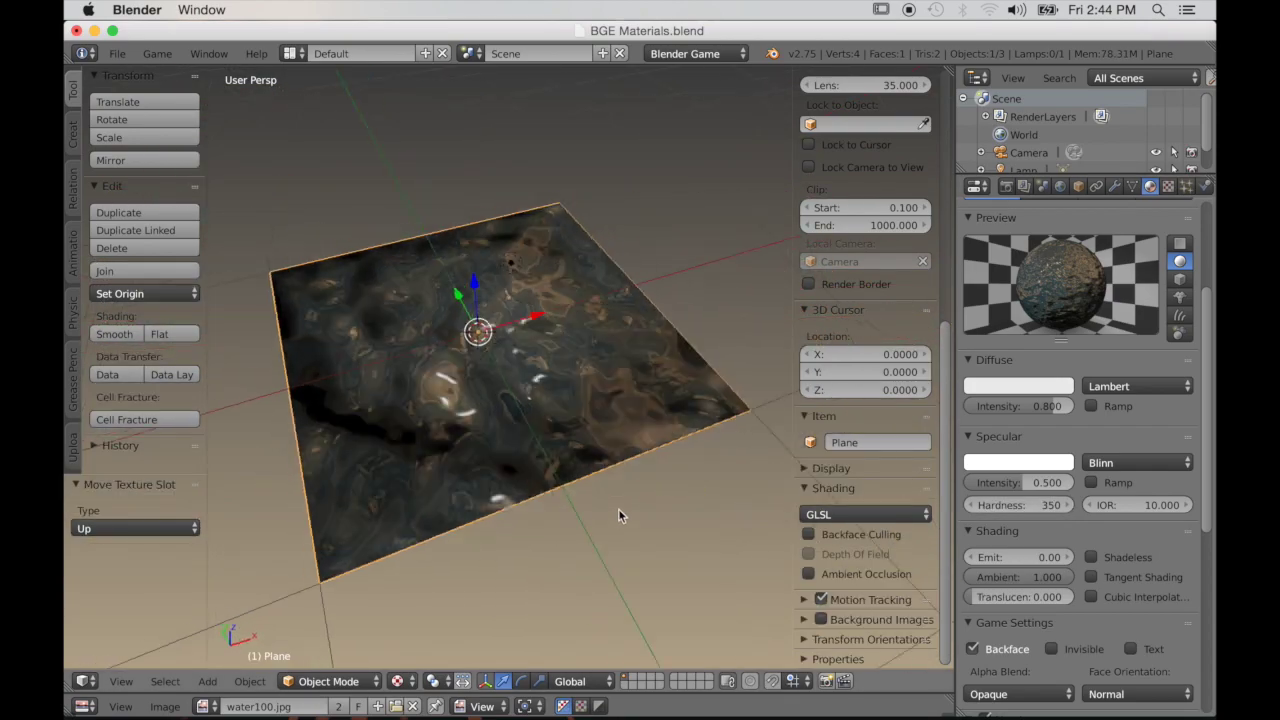
scroll(609, 530, up, 3)
Set the water material's specular intensity to 1.0 and test the highlights in the game engine
middle_drag(620, 508, 606, 526)
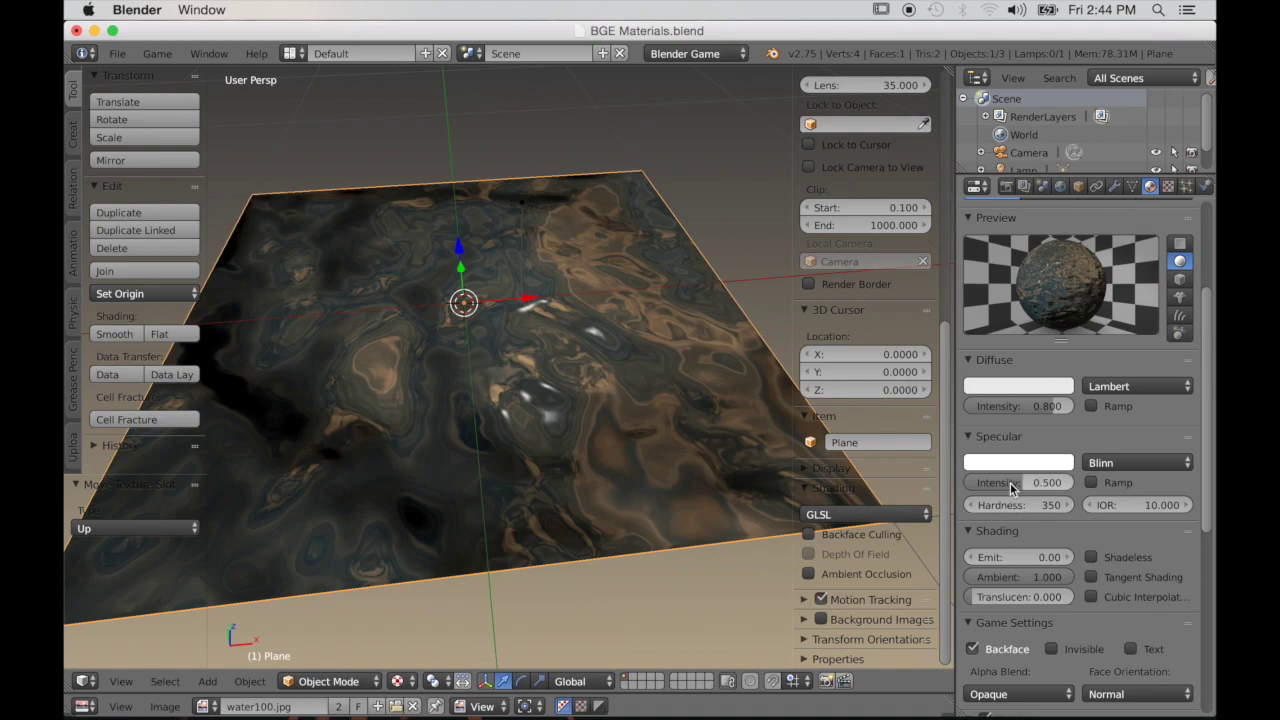
middle_drag(600, 465, 546, 456)
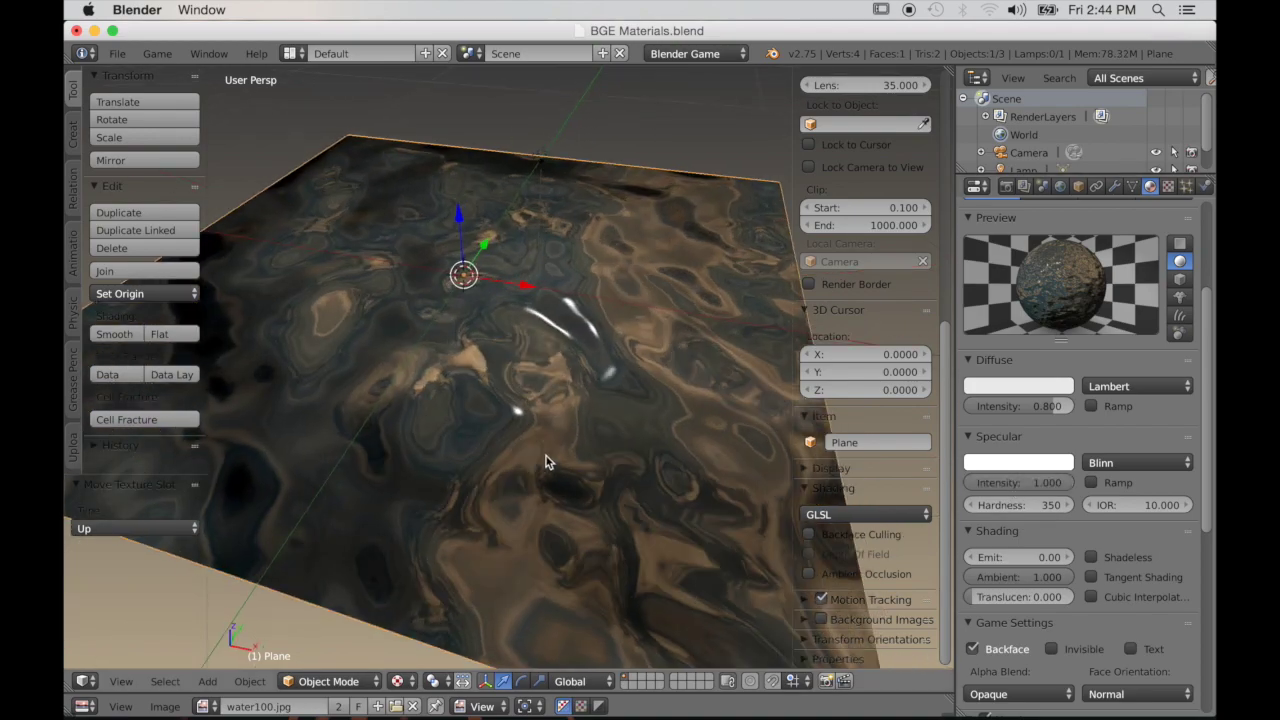
key(p)
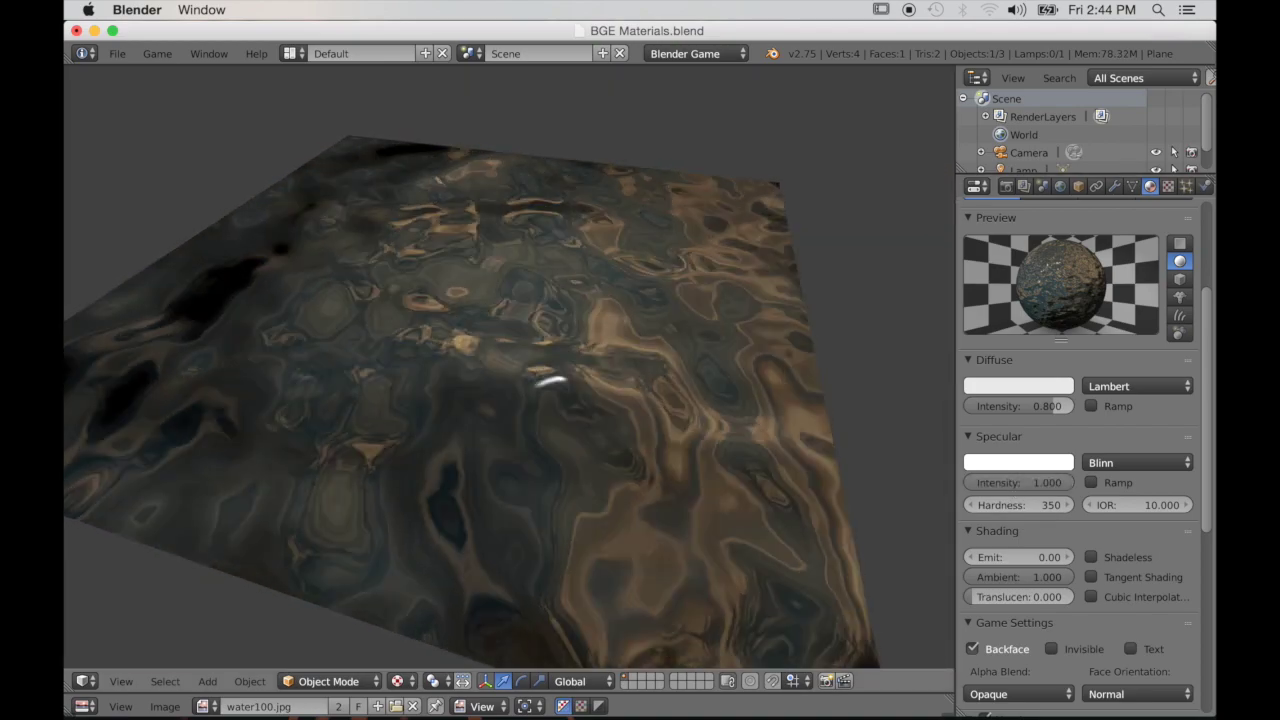
key(Escape)
middle_drag(551, 458, 548, 420)
Hide the 3D view's side panels and rename the plane's three materials Street, Puddle and Reflection
key(t)
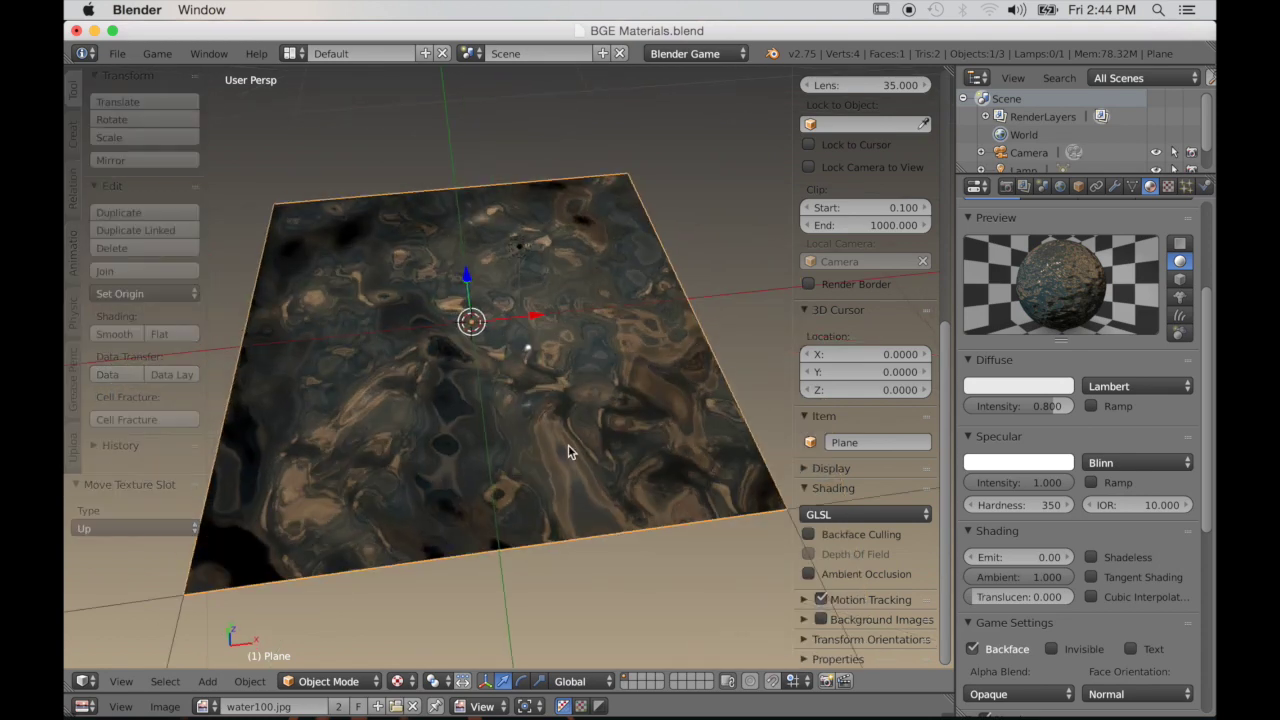
key(n)
scroll(1207, 328, up, 5)
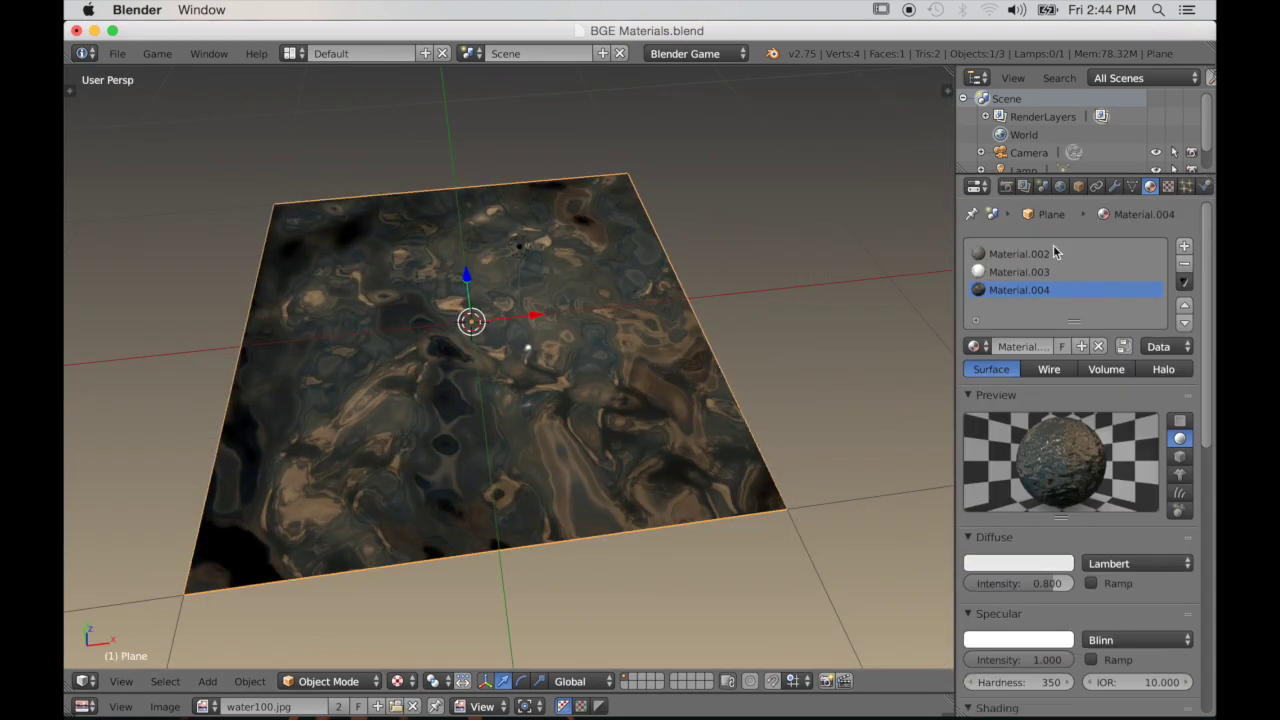
double_click(1017, 254)
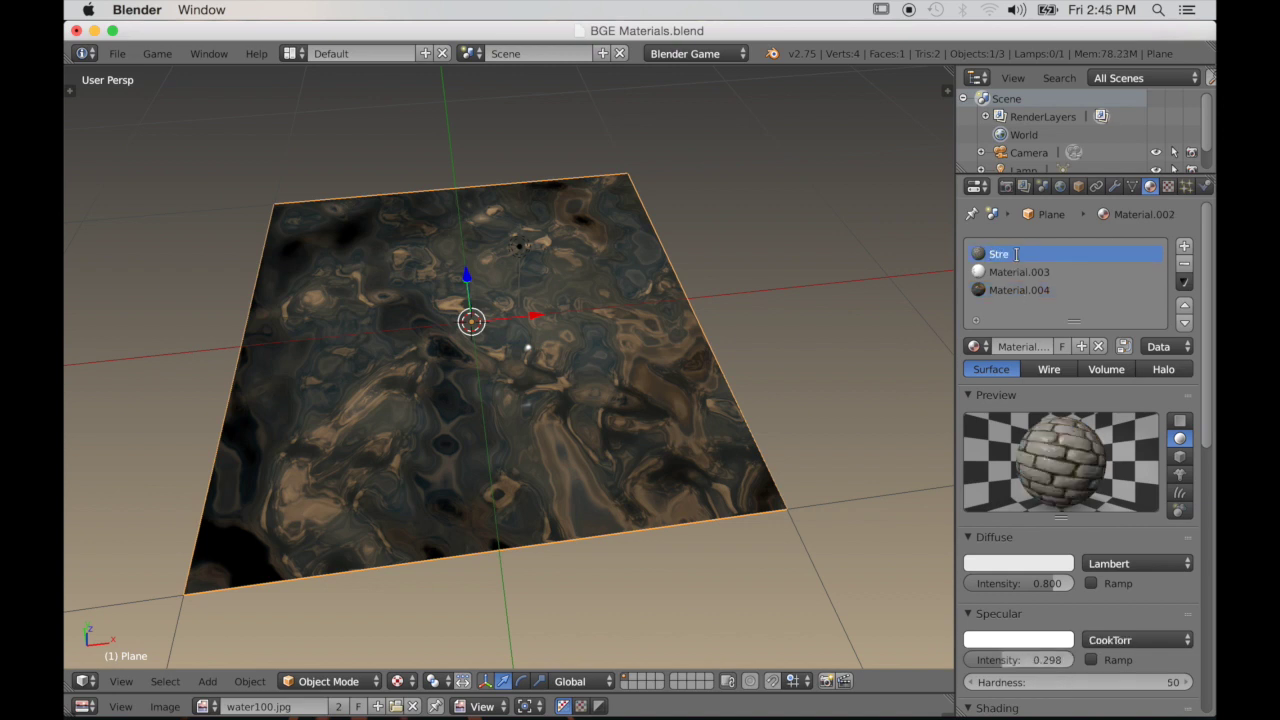
double_click(1028, 272)
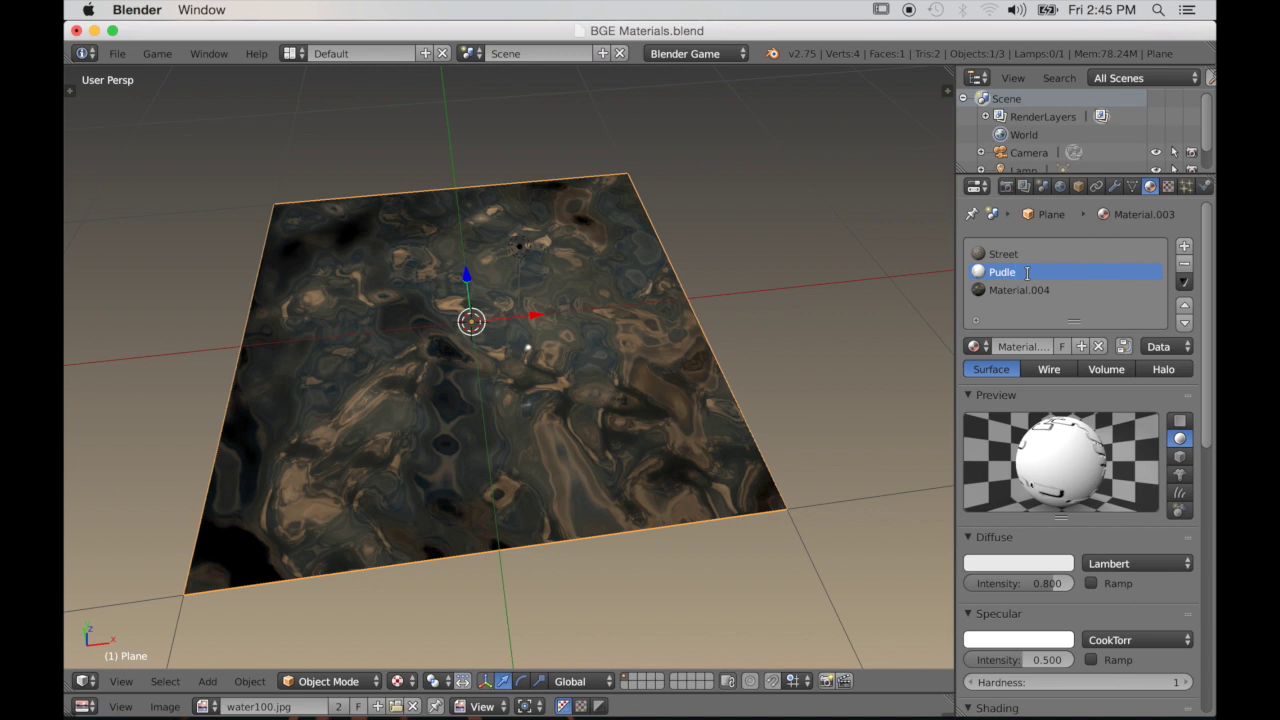
double_click(1011, 293)
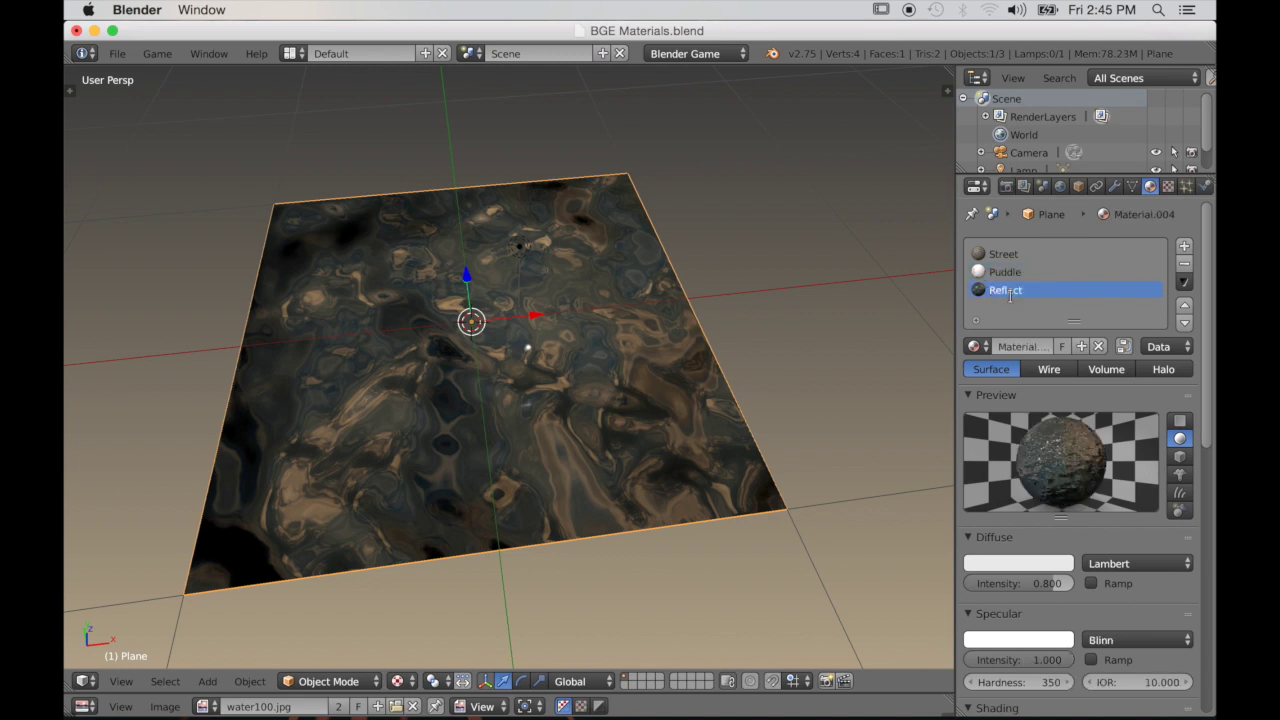
Add a fourth material to the plane, name it Nodes, and assign it to the plane's face
click(1184, 246)
click(1045, 347)
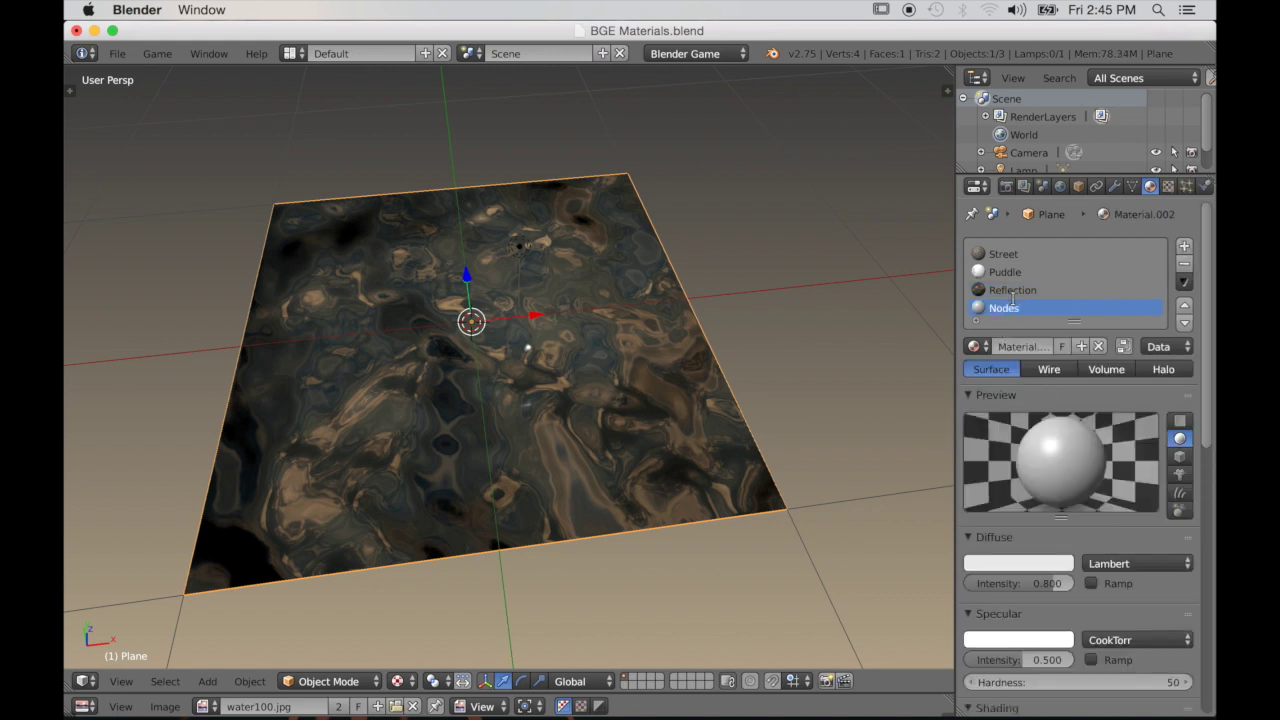
key(Tab)
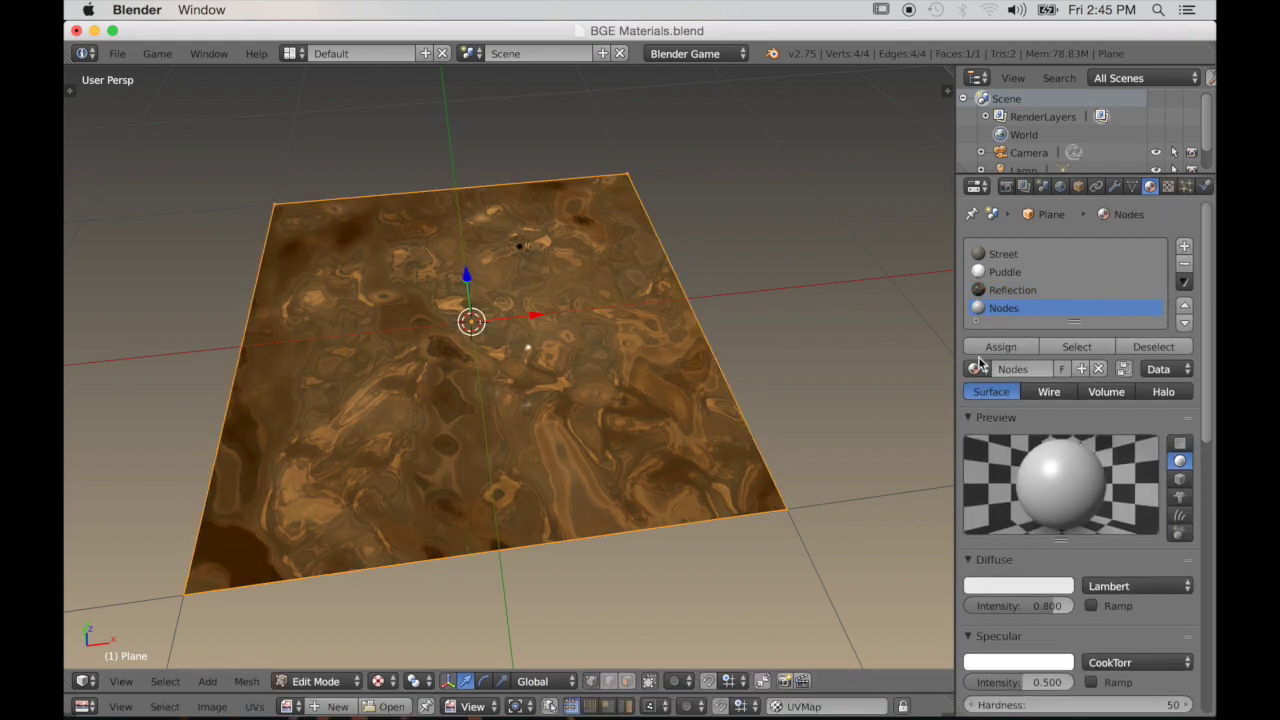
scroll(455, 438, down, 3)
Split the 3D view in two and turn one of the areas into a widened Node Editor
drag(949, 68, 518, 171)
key(Tab)
scroll(651, 290, up, 3)
click(84, 680)
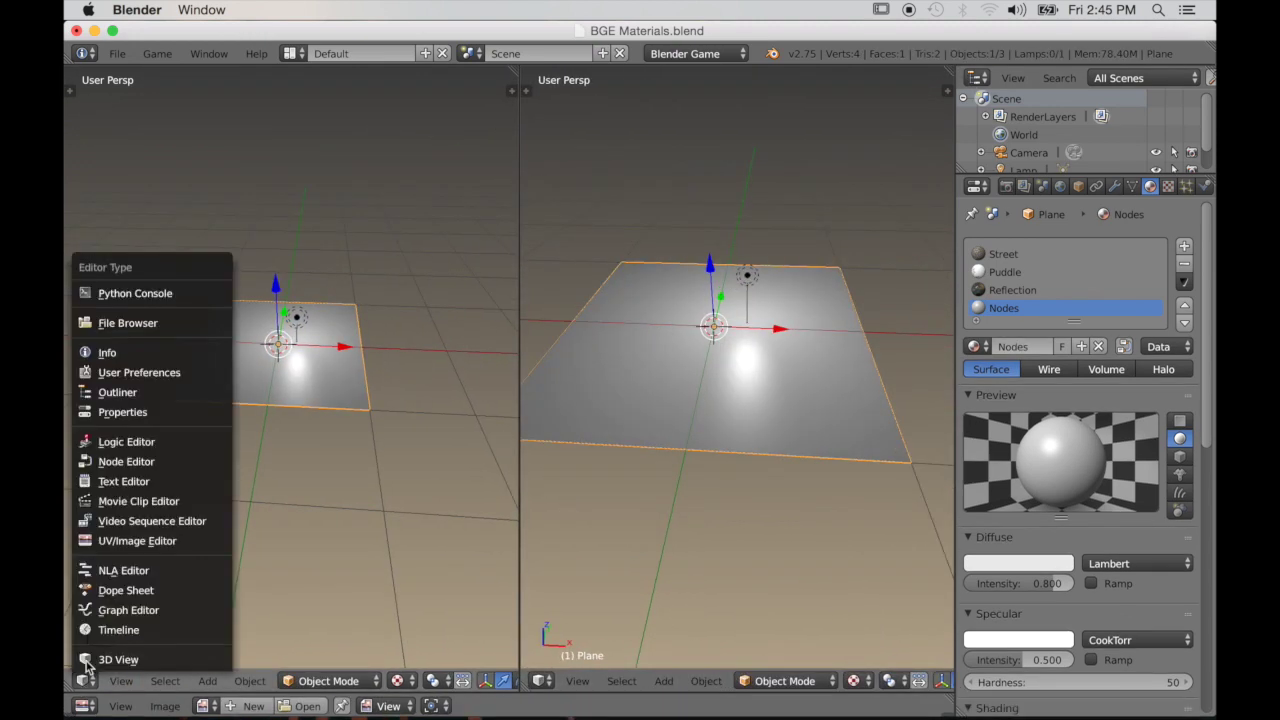
click(126, 461)
drag(518, 397, 607, 397)
scroll(682, 441, up, 3)
middle_drag(685, 442, 732, 423)
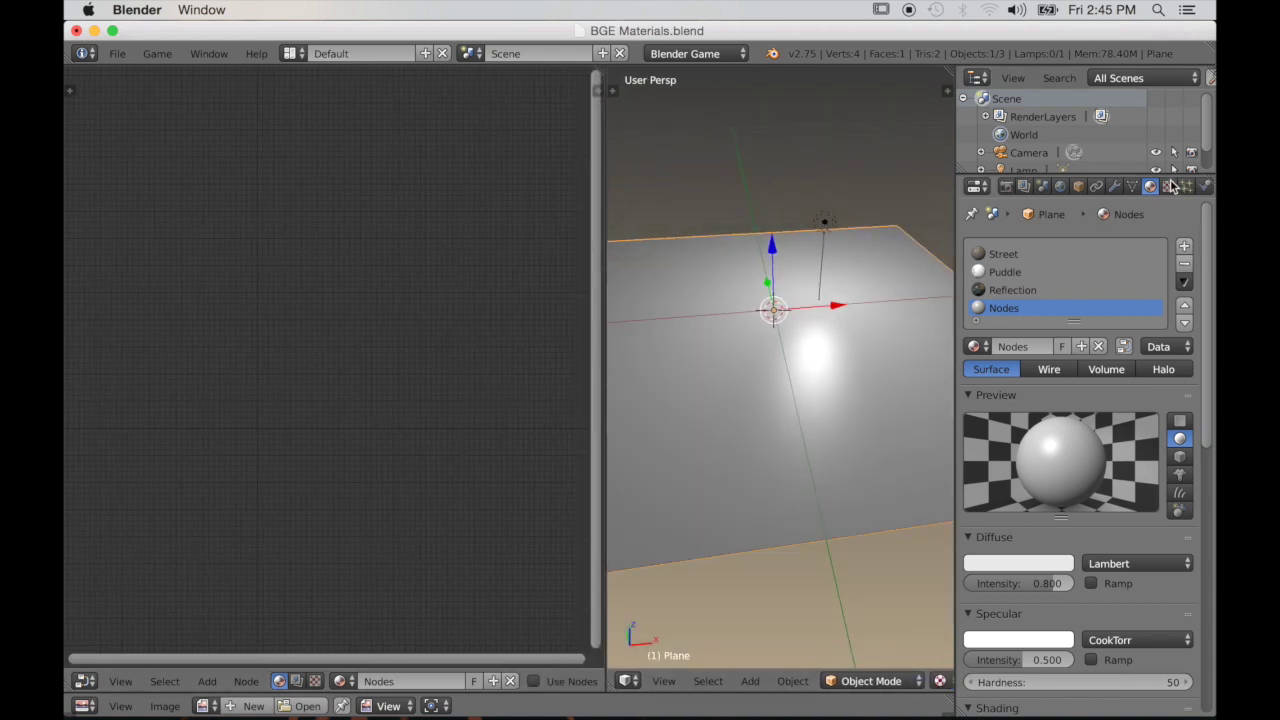
Enable shader nodes for the Nodes material and move its Material node away from the Output node
click(1123, 347)
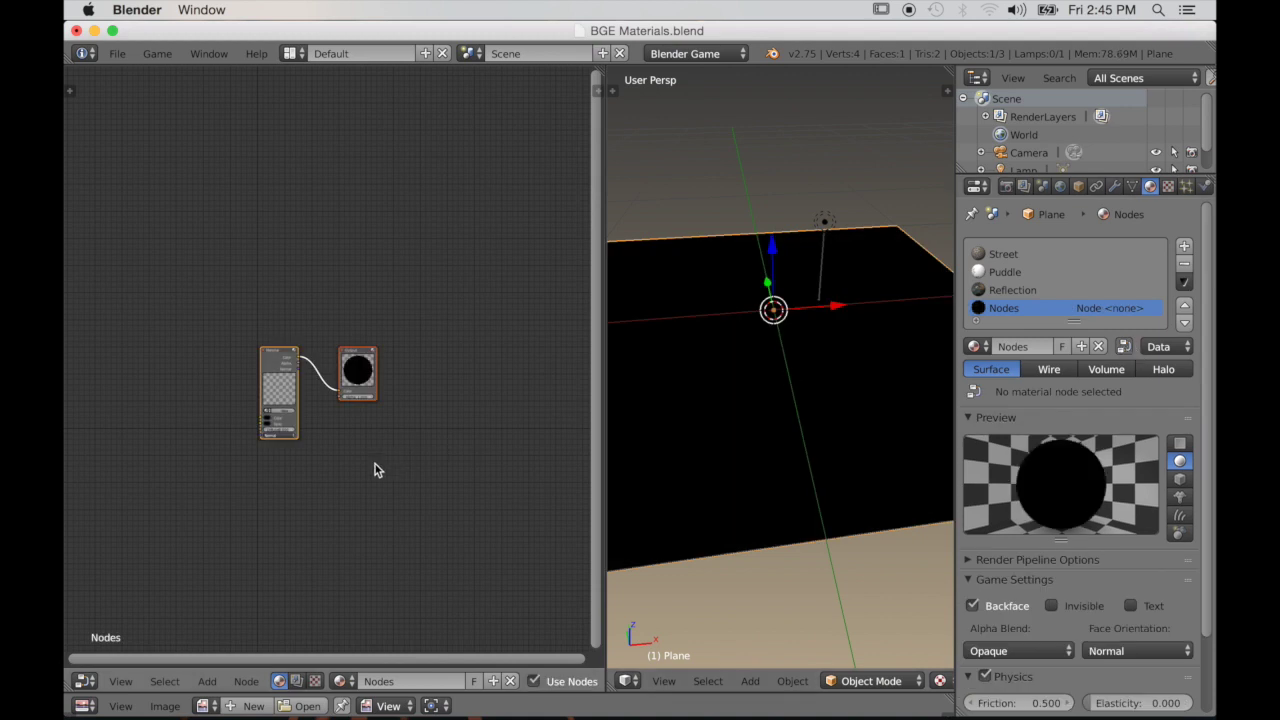
scroll(371, 463, up, 3)
scroll(349, 488, up, 1)
middle_drag(330, 516, 454, 571)
drag(352, 431, 173, 322)
Load the Street material into the Material node and check the cobblestones on the plane
scroll(230, 400, up, 3)
middle_drag(258, 429, 300, 398)
scroll(436, 448, up, 5)
scroll(435, 448, up, 2)
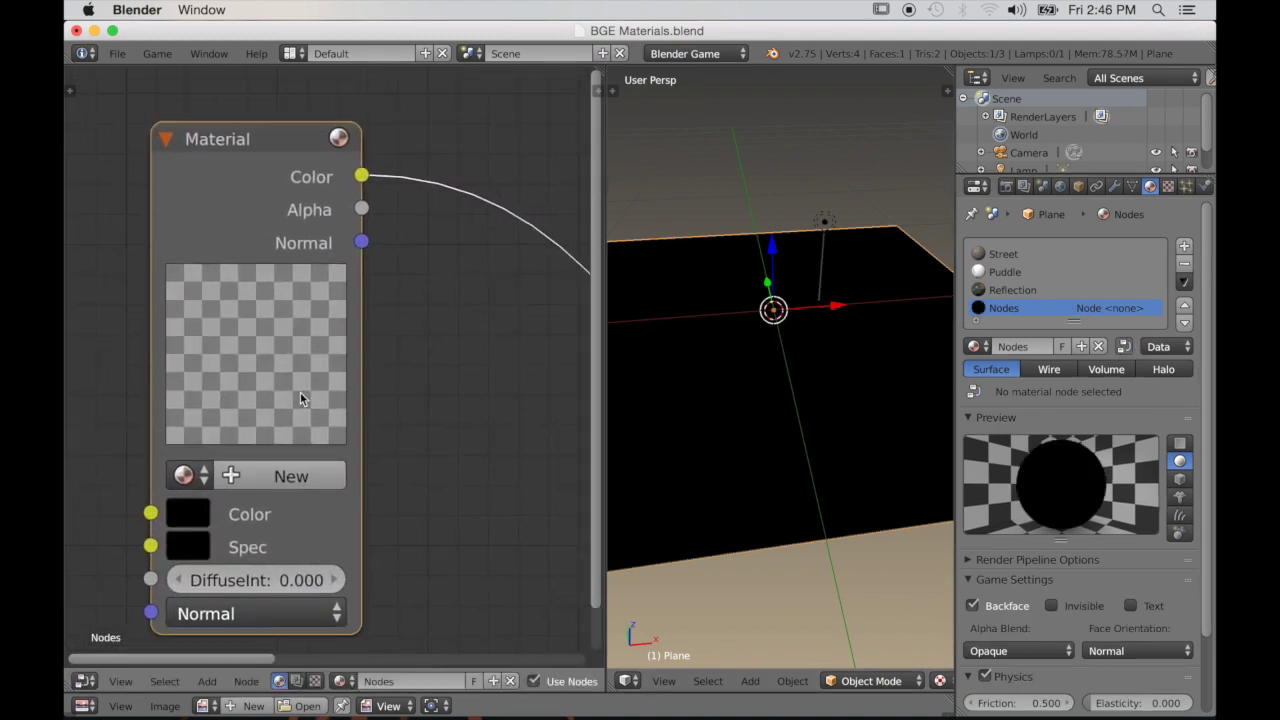
click(182, 476)
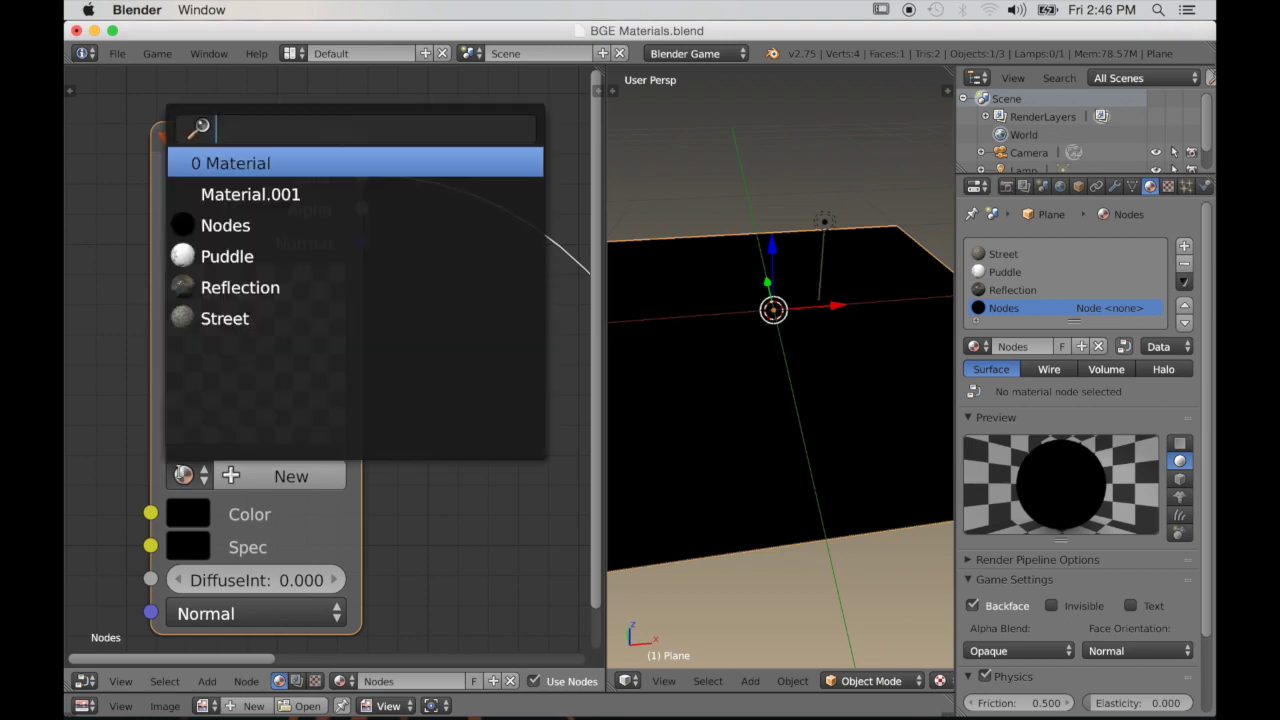
click(212, 318)
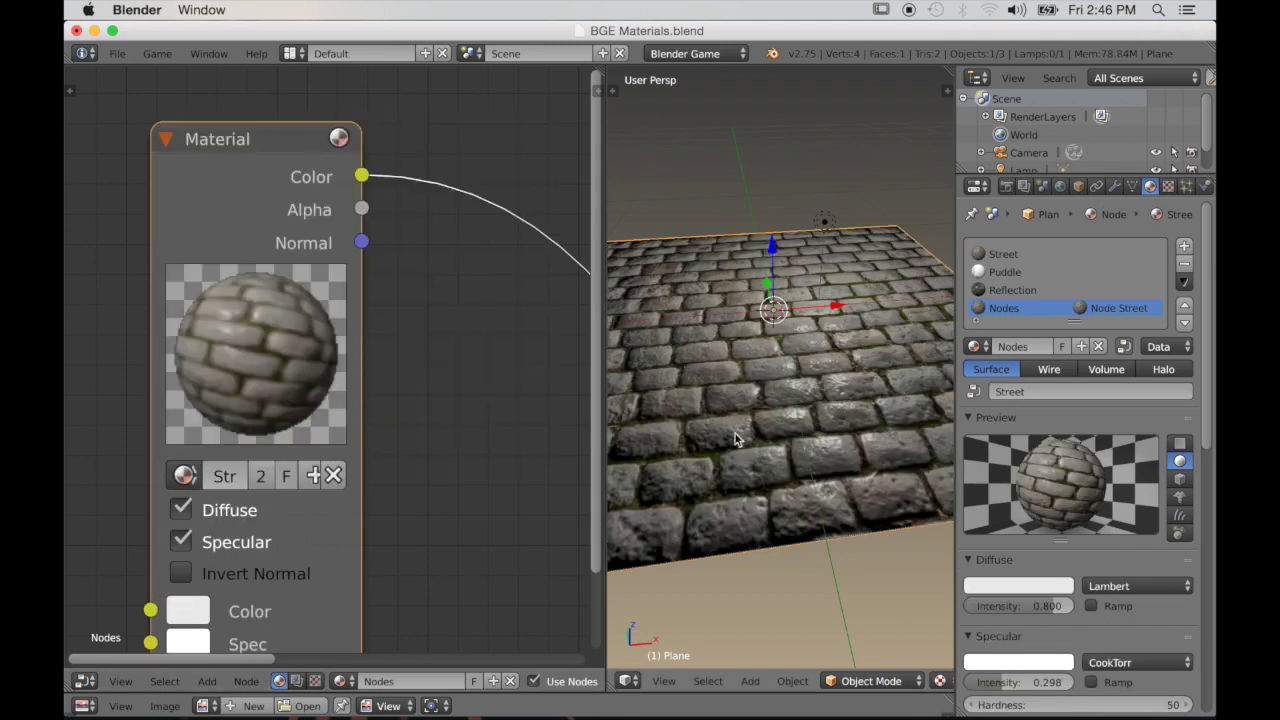
middle_drag(734, 430, 727, 439)
scroll(739, 450, up, 3)
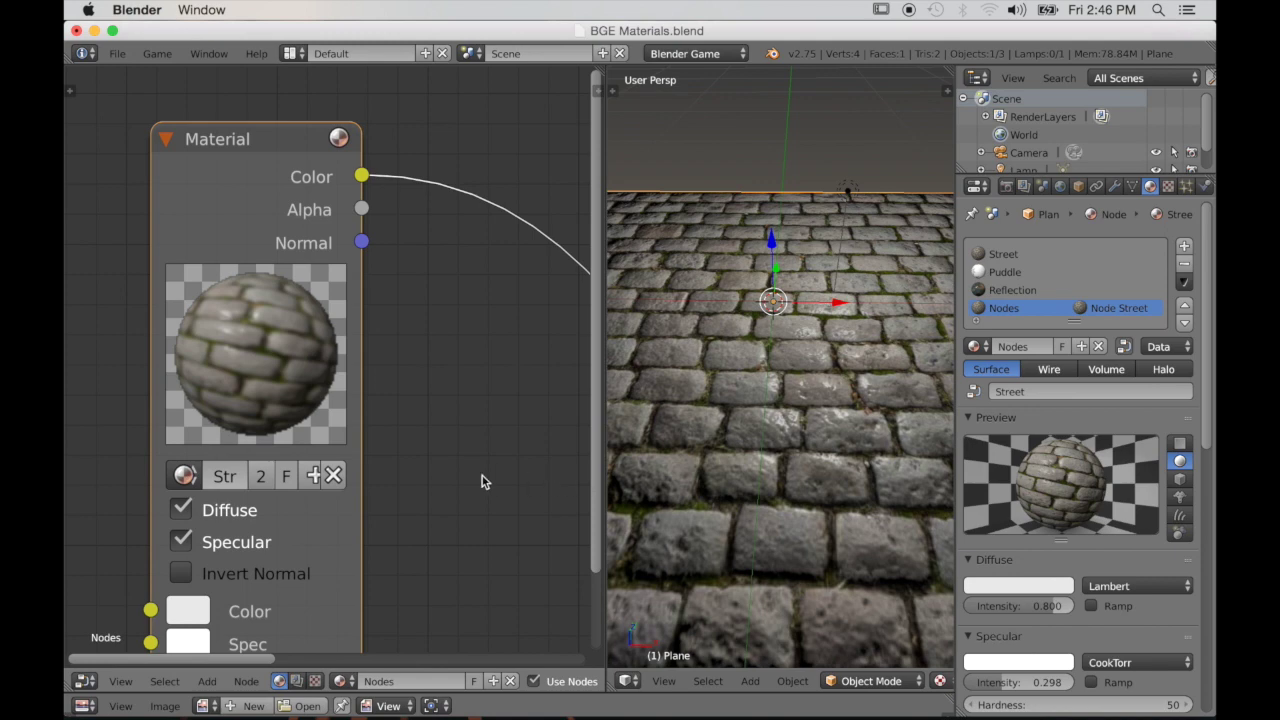
Duplicate the Street material node and place the copy directly below the original
scroll(360, 472, down, 2)
middle_drag(395, 585, 366, 533)
scroll(370, 550, down, 10)
middle_drag(389, 580, 297, 522)
key(shift+d)
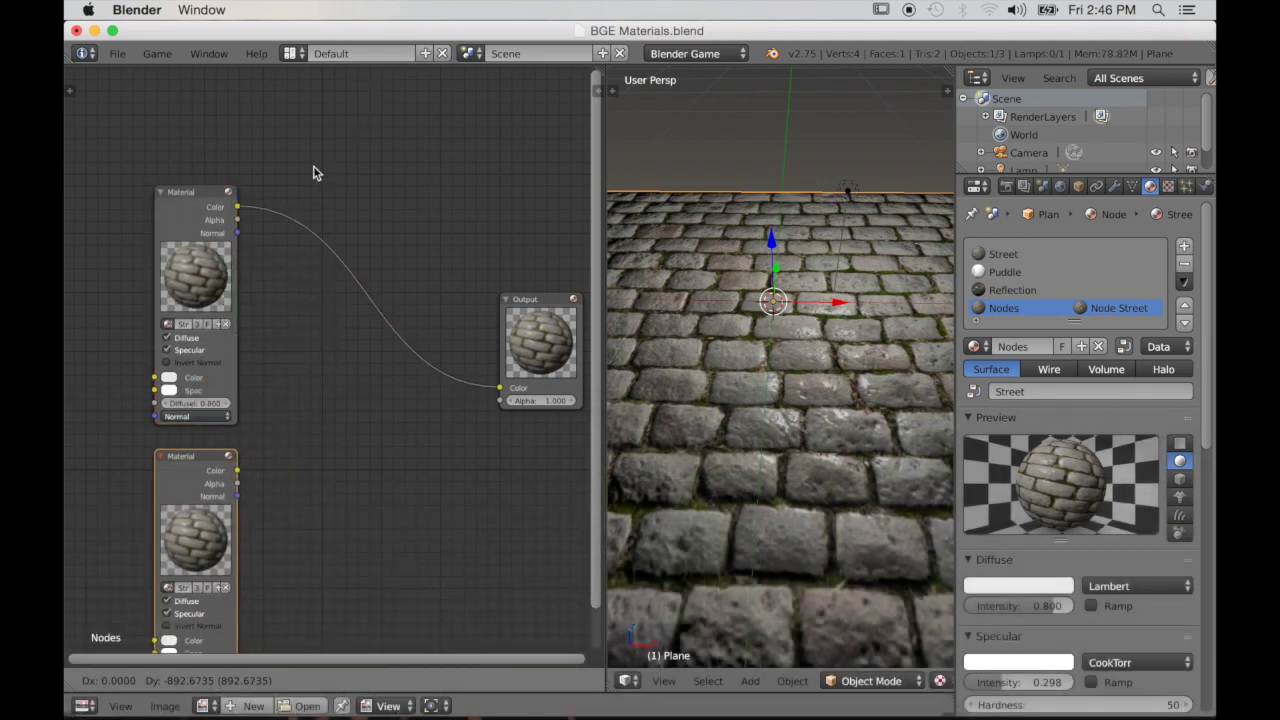
click(314, 171)
Switch the duplicated material node to the Puddle material
middle_drag(260, 550, 343, 362)
scroll(334, 382, up, 1)
scroll(335, 385, up, 3)
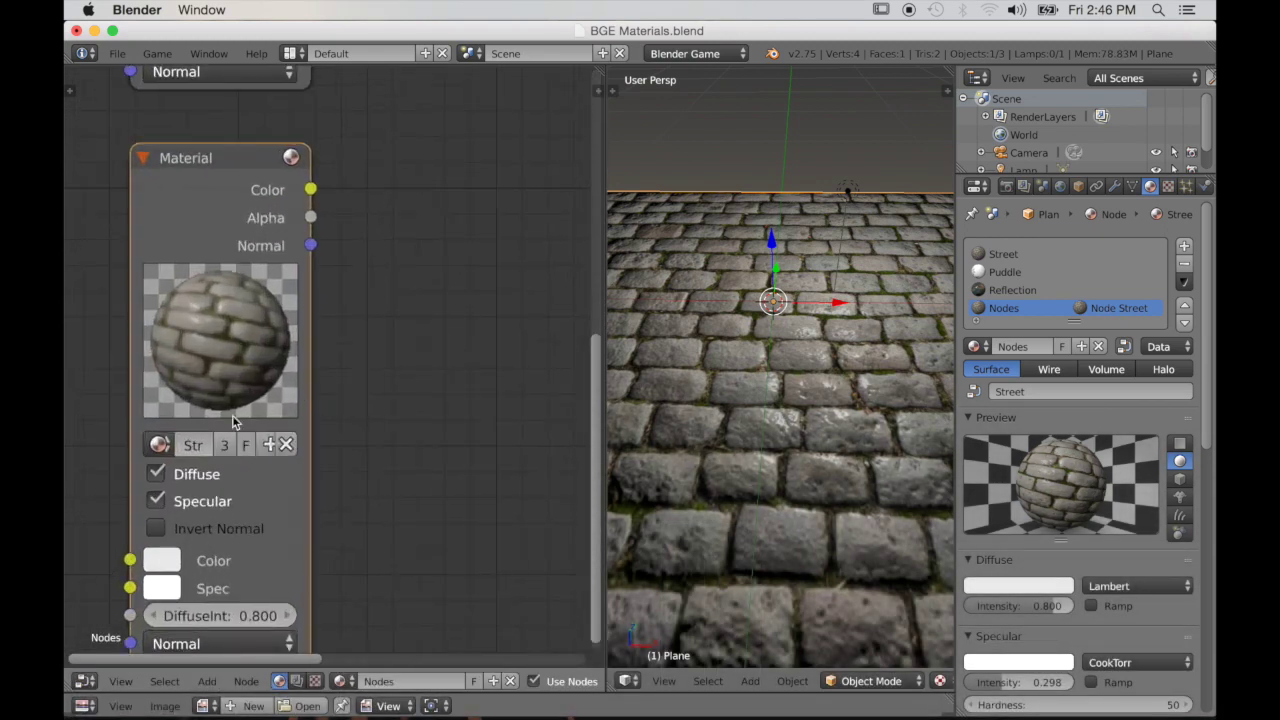
click(160, 446)
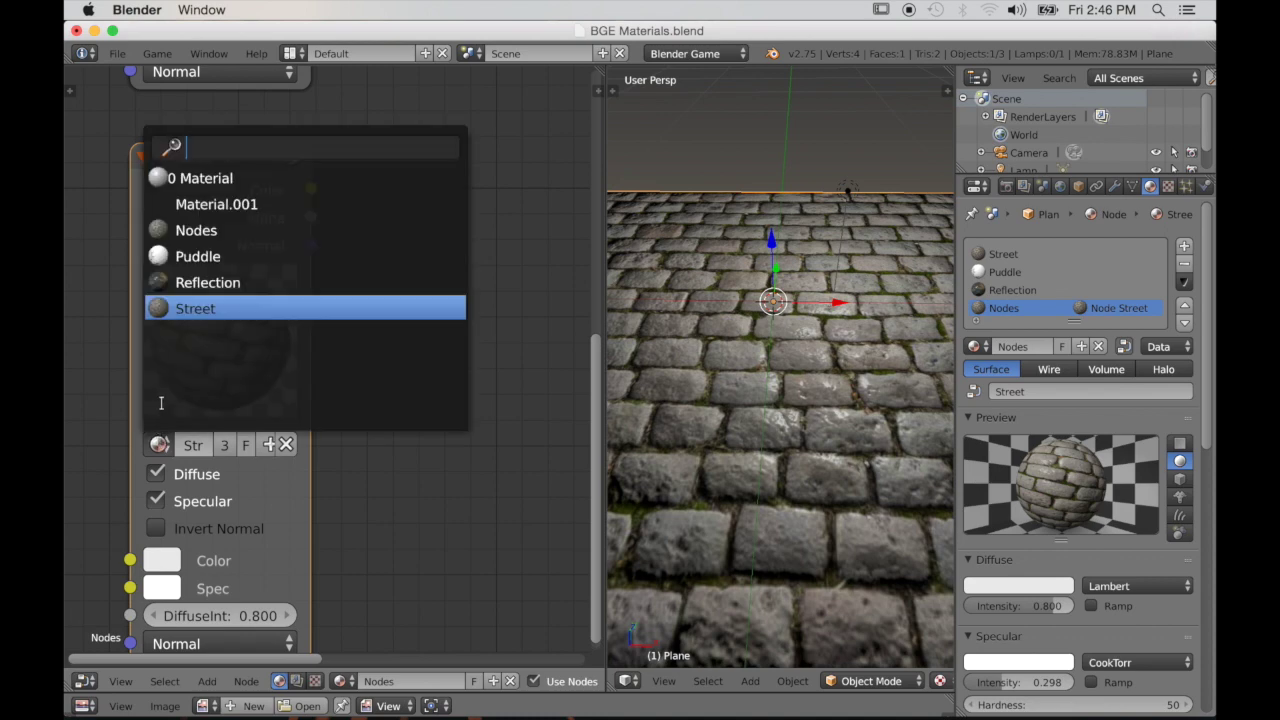
click(190, 256)
scroll(323, 443, down, 3)
middle_drag(323, 443, 223, 546)
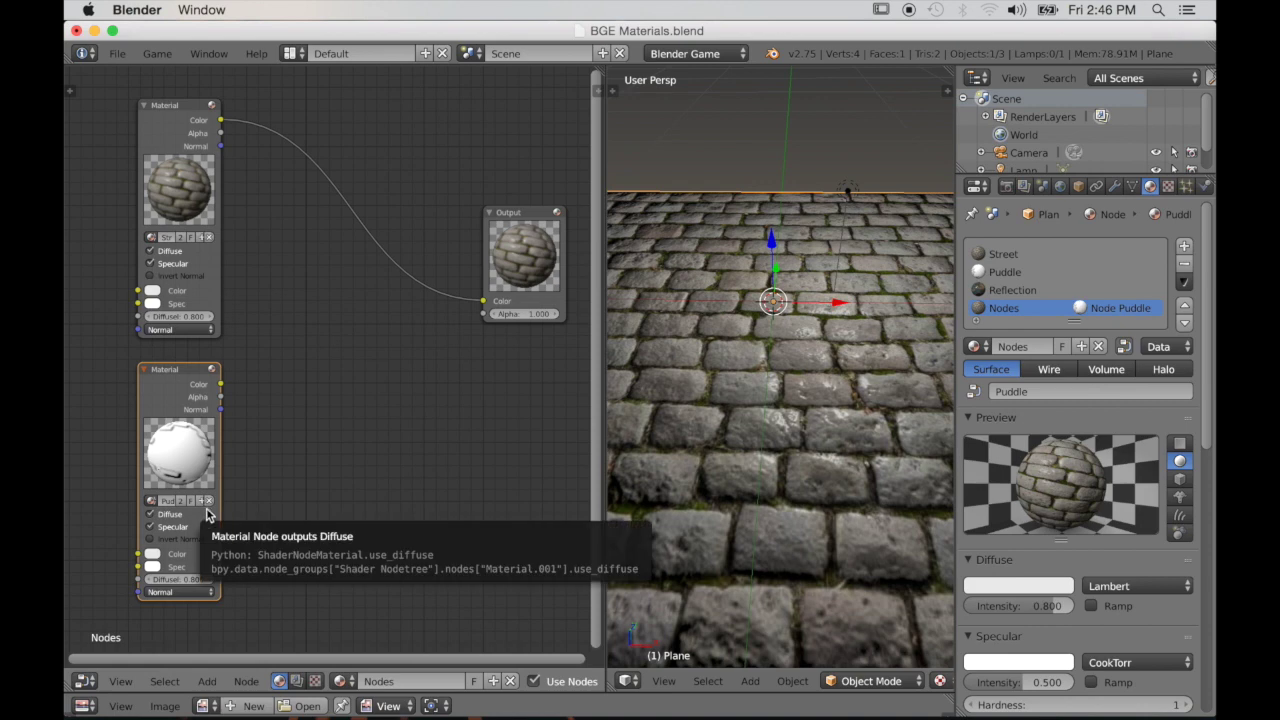
Combine the Street and Puddle material nodes through a Mix node feeding the Output, and expand the Mix node
scroll(243, 491, down, 2)
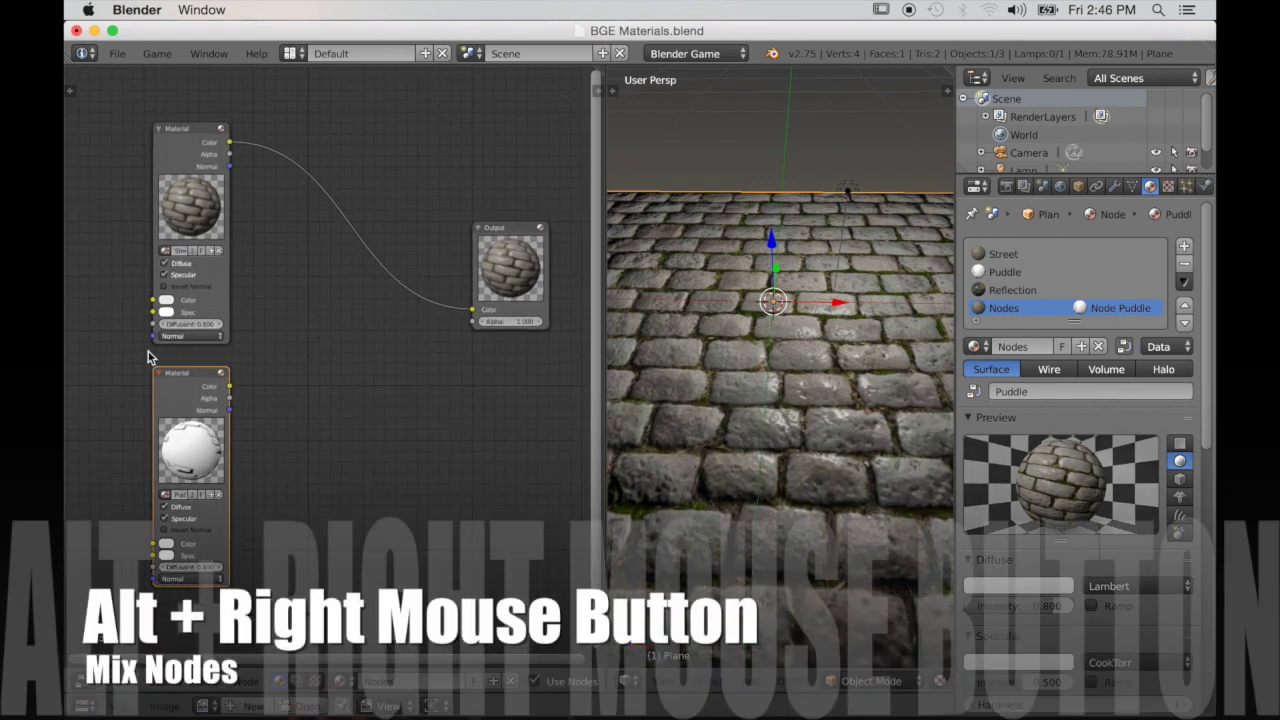
alt+right_drag(197, 304, 186, 409)
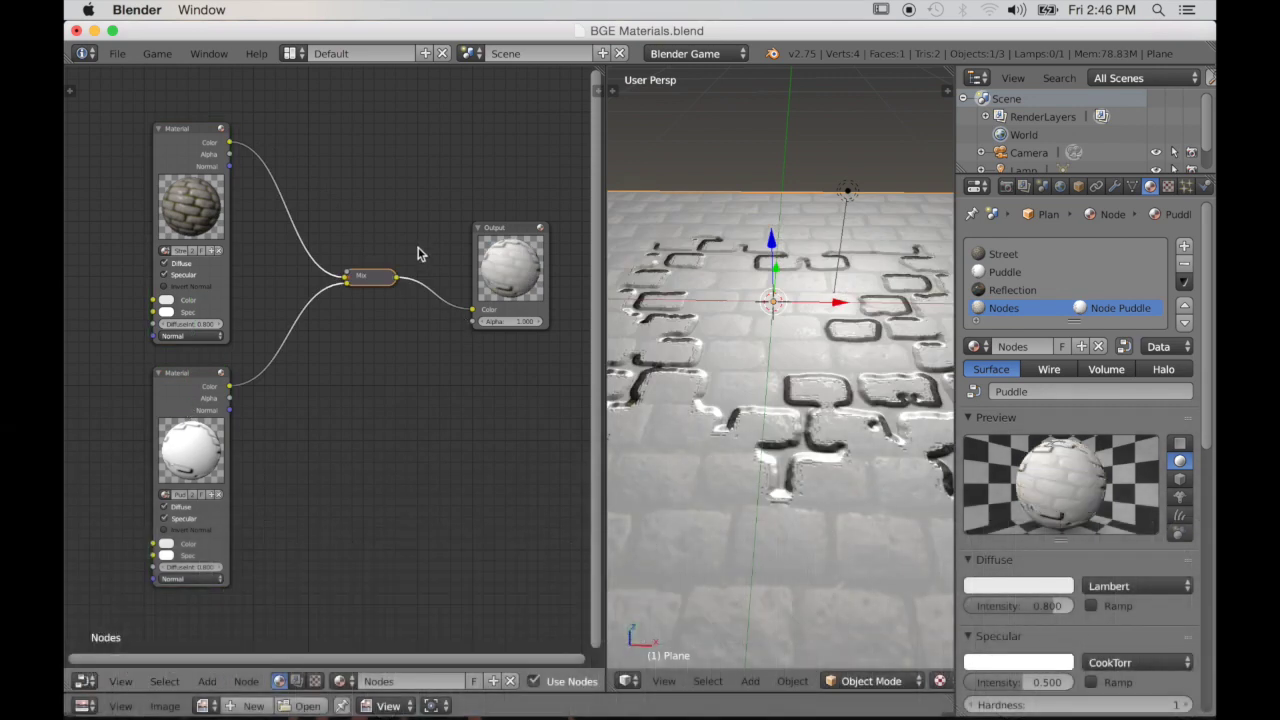
scroll(405, 374, up, 3)
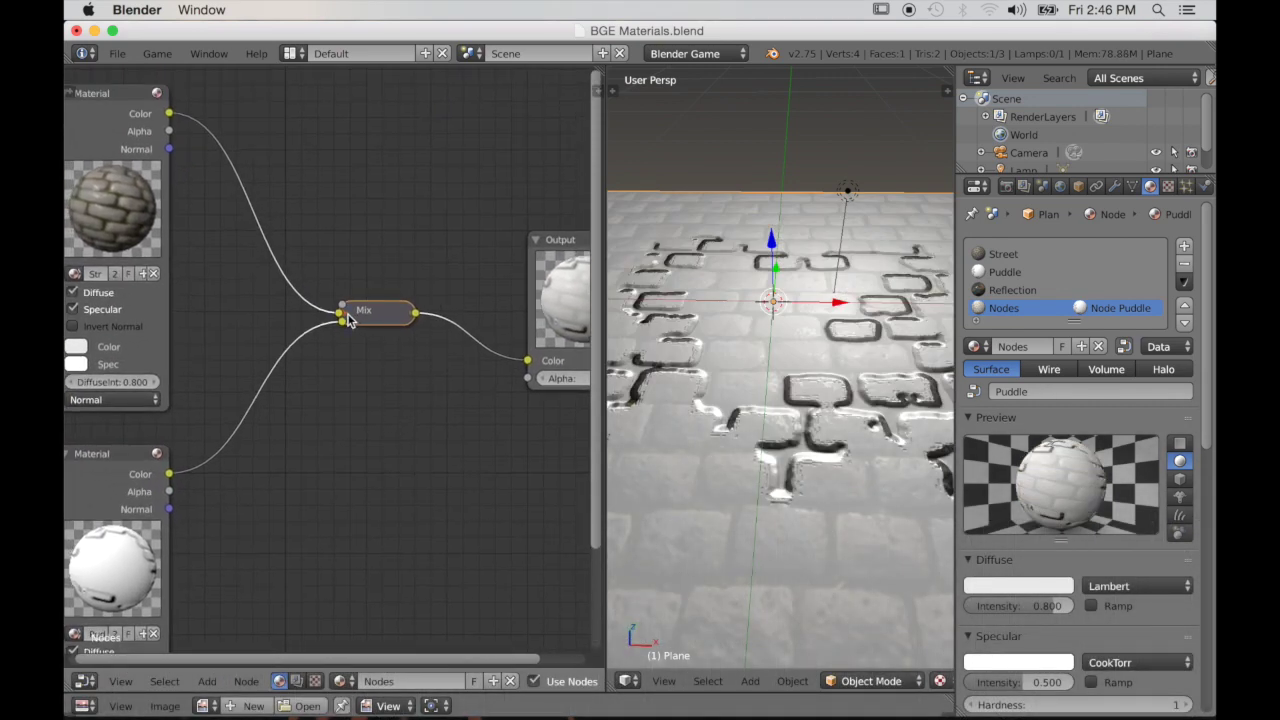
click(346, 315)
scroll(371, 330, down, 4)
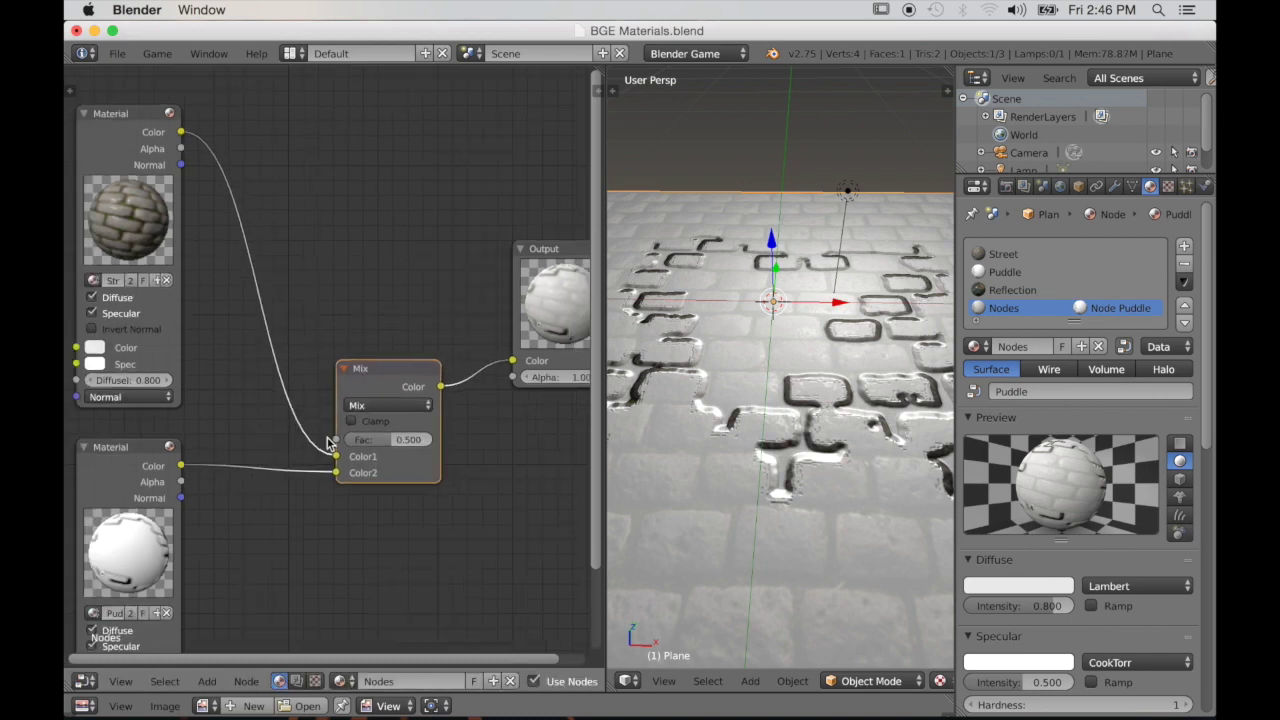
Space out the node layout by moving the Output node away from the Mix node and lowering the Puddle node
drag(457, 270, 545, 314)
drag(212, 373, 241, 418)
scroll(214, 399, left, 2)
scroll(165, 368, left, 3)
ctrl+scroll(168, 385, up, 2)
Add a Geometry input node and place it in the empty space to the left of the Street material node
key(shift+a)
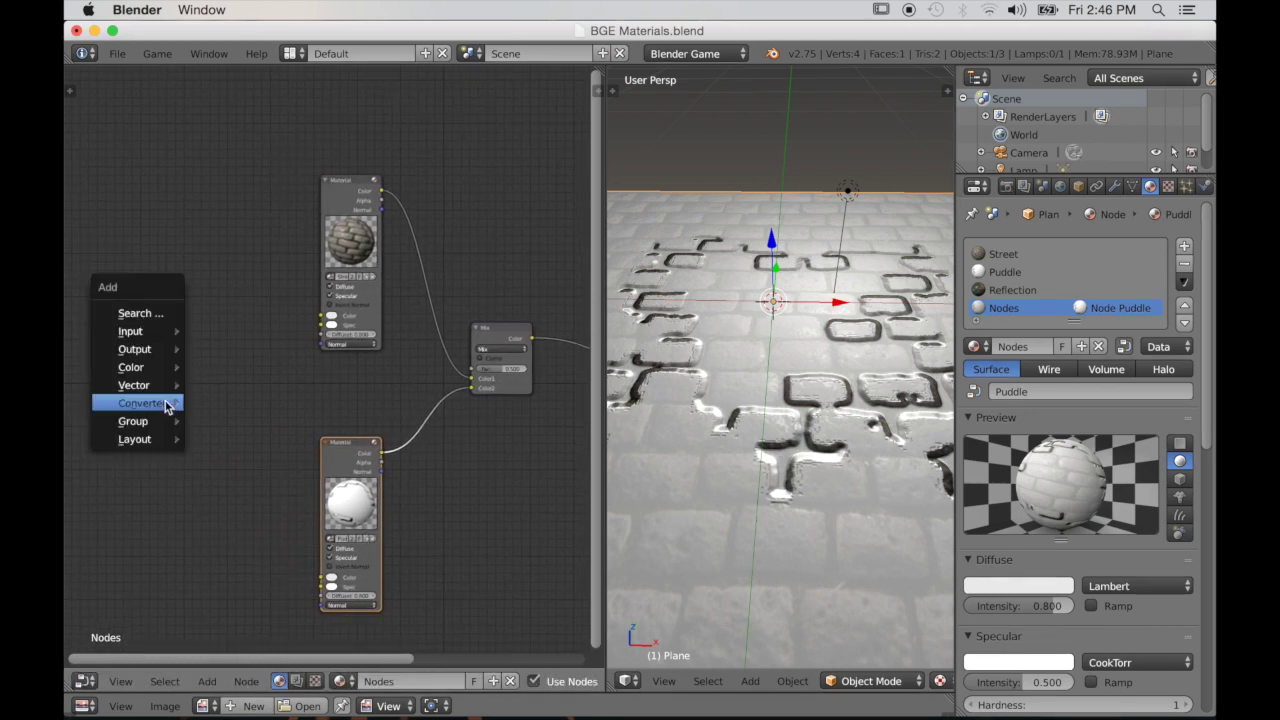
mouse_move(155, 348)
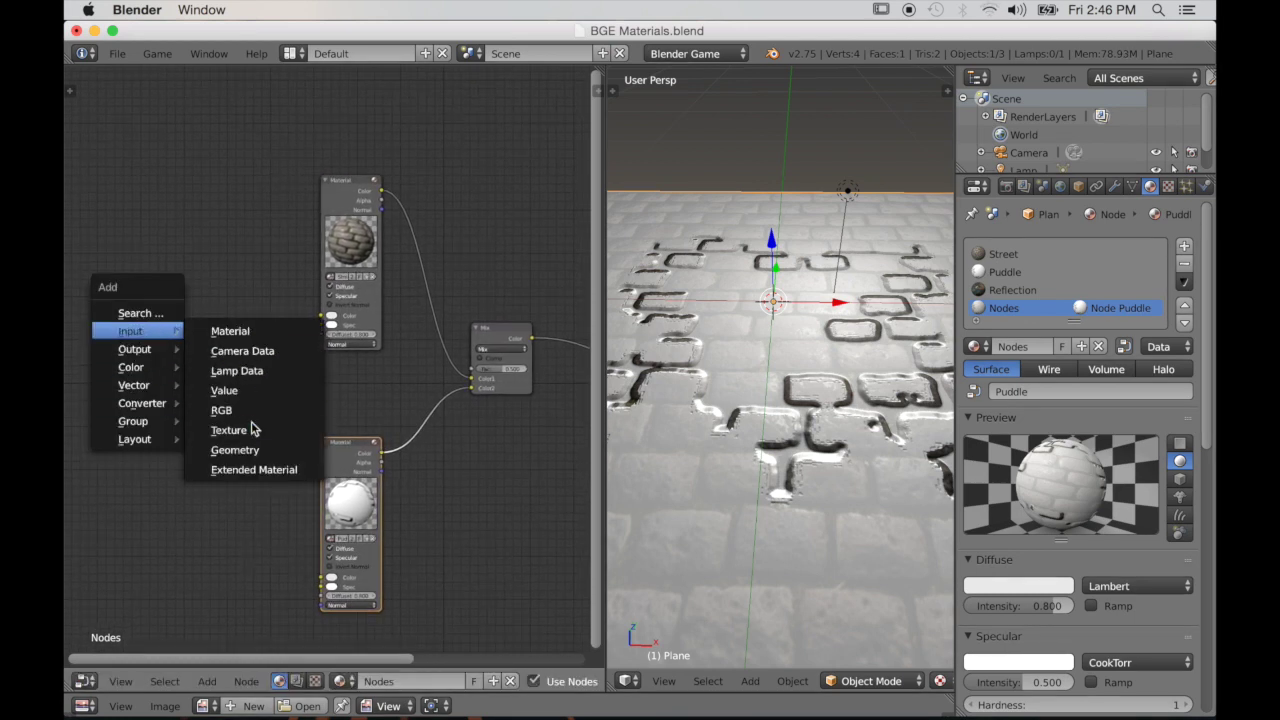
click(251, 448)
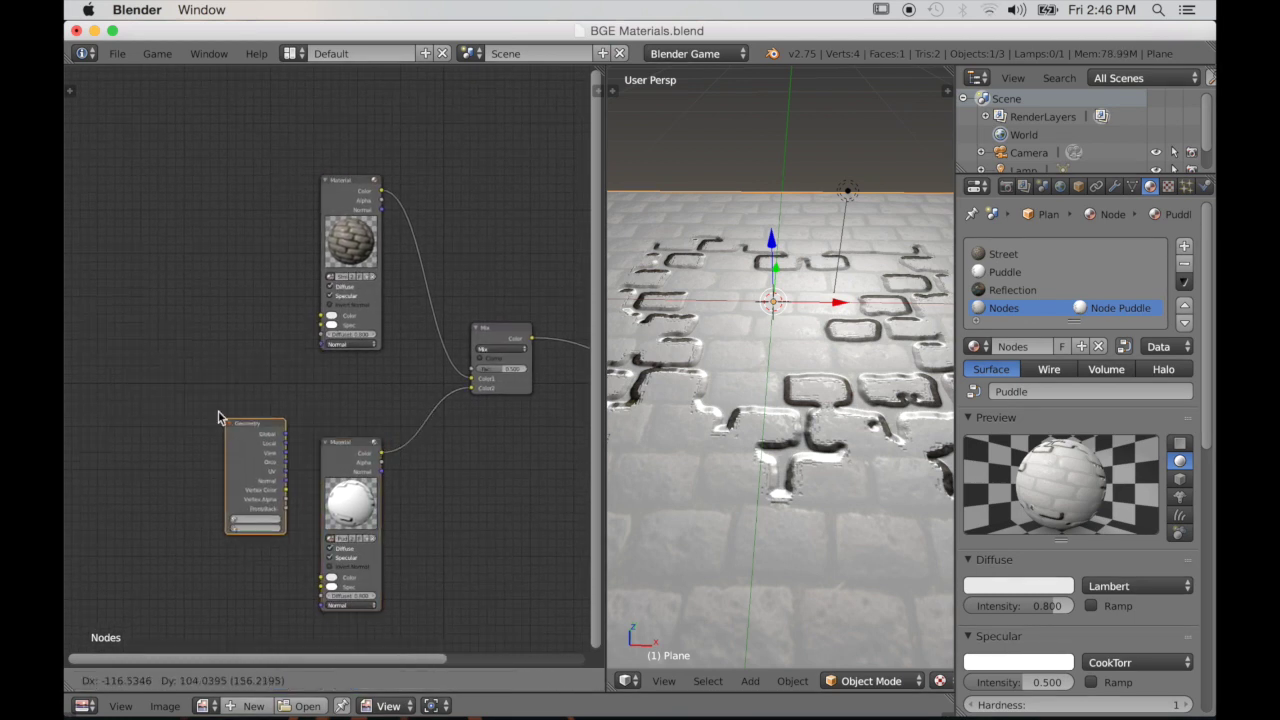
click(72, 264)
Add a Texture input node between the Geometry node and the Street material node
ctrl+scroll(180, 313, up, 1)
key(shift+a)
mouse_move(163, 310)
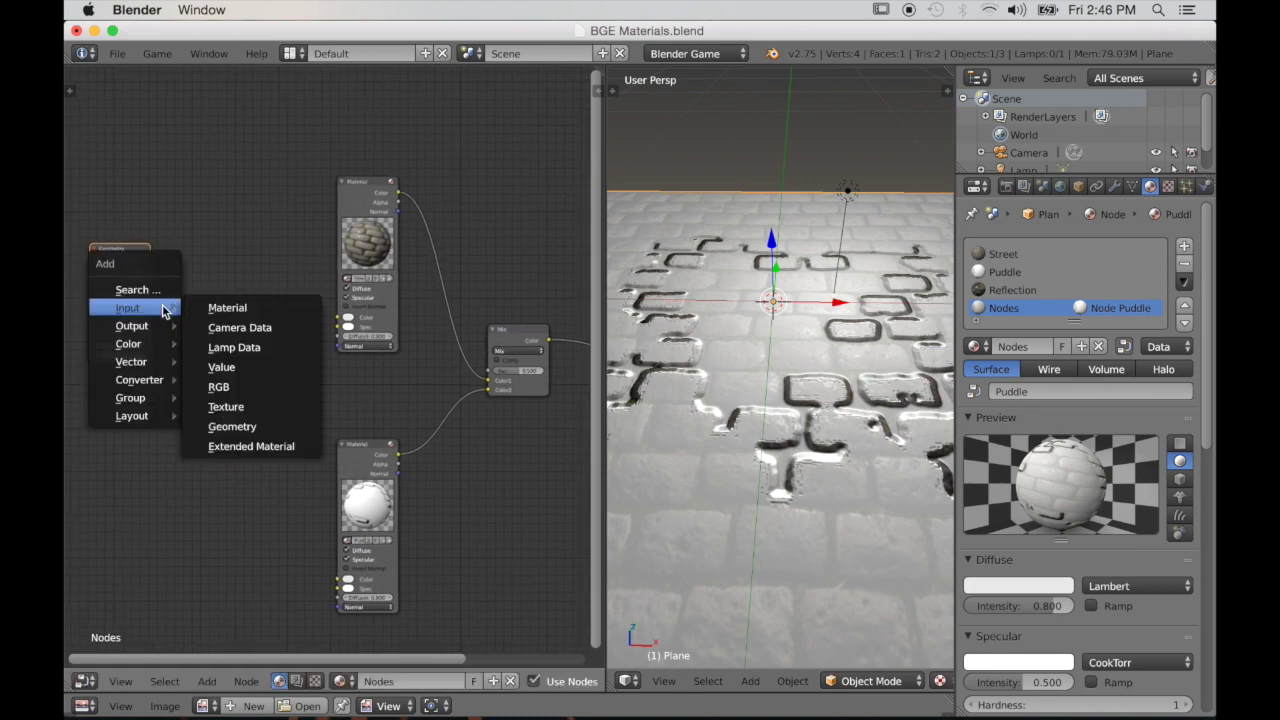
click(240, 406)
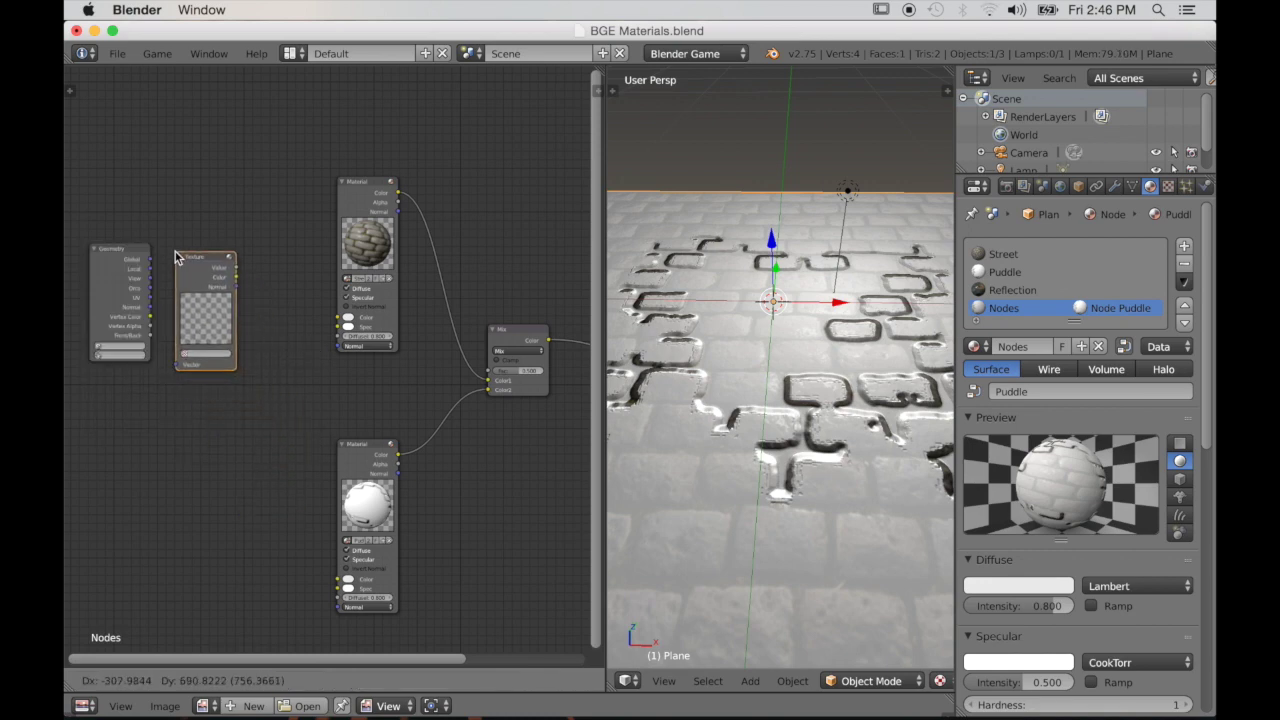
click(180, 262)
Connect the Geometry node's UV output to the Texture node's Vector input
scroll(230, 340, up, 3)
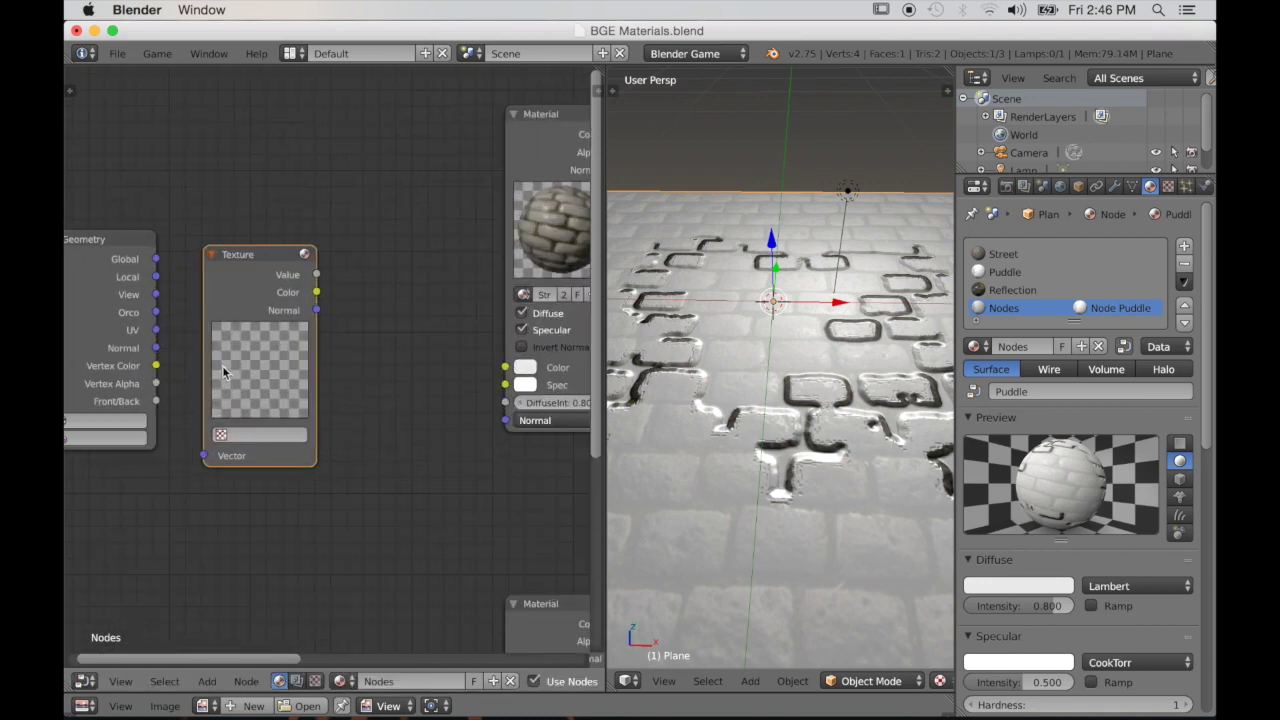
drag(158, 332, 178, 353)
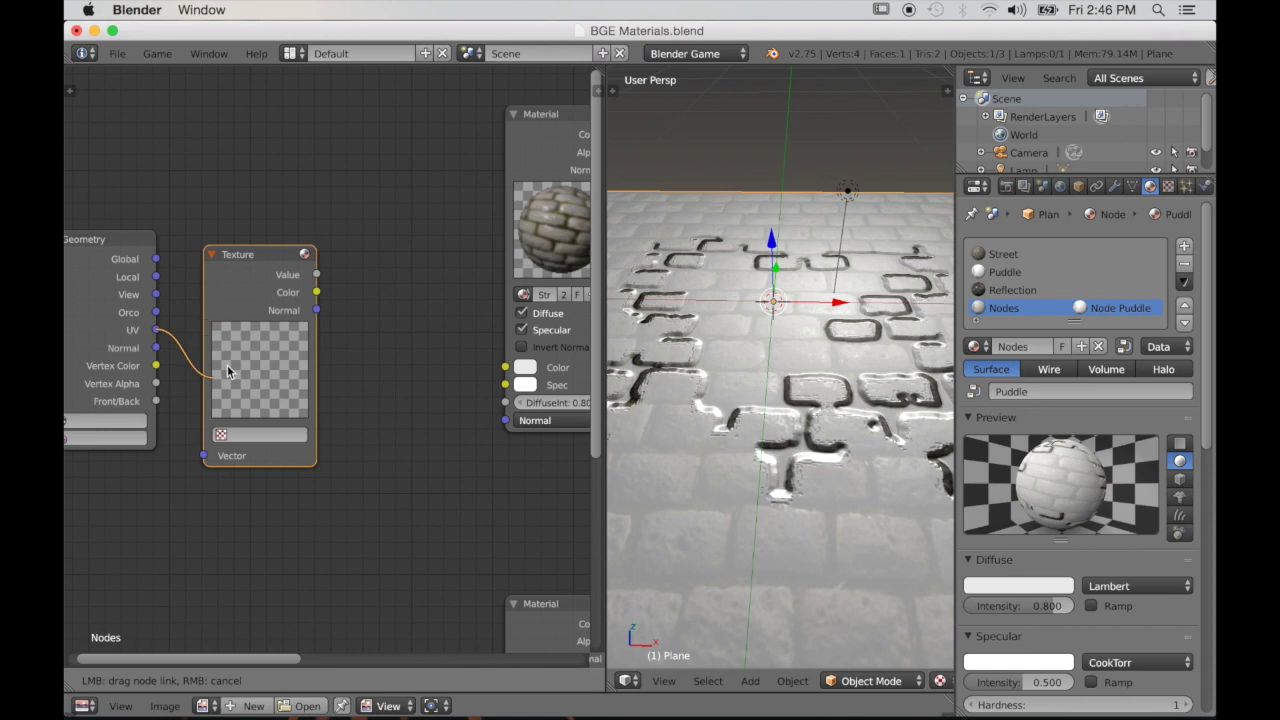
drag(249, 465, 249, 465)
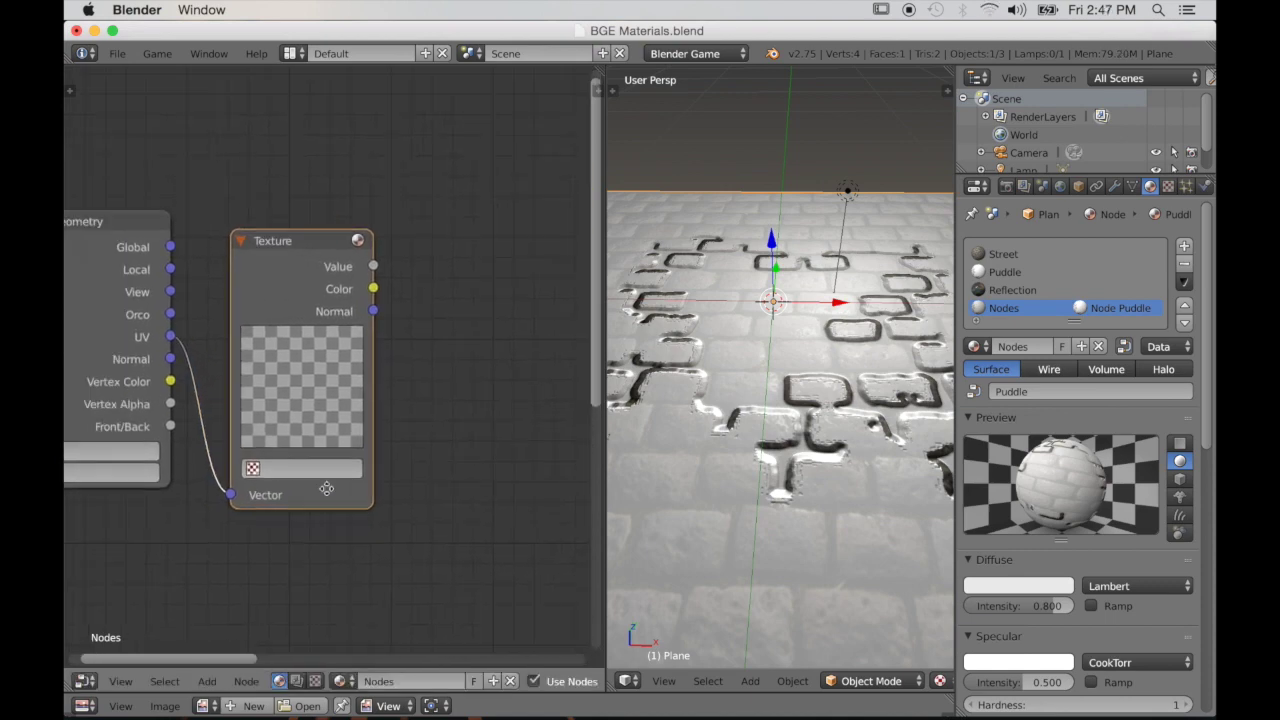
Check which textures are available to the empty Texture node, and open the Puddle material's texture settings
scroll(350, 482, up, 4)
scroll(331, 483, up, 2)
middle_drag(358, 523, 336, 458)
click(310, 496)
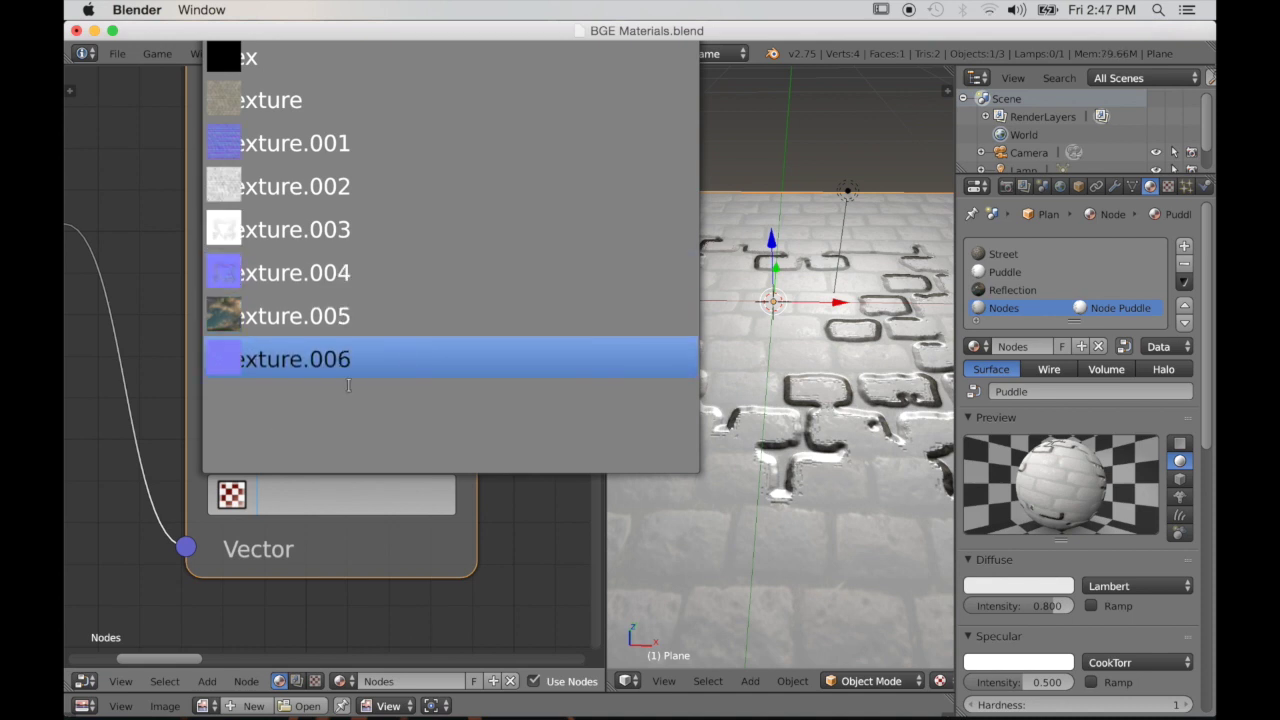
click(447, 579)
scroll(456, 535, down, 2)
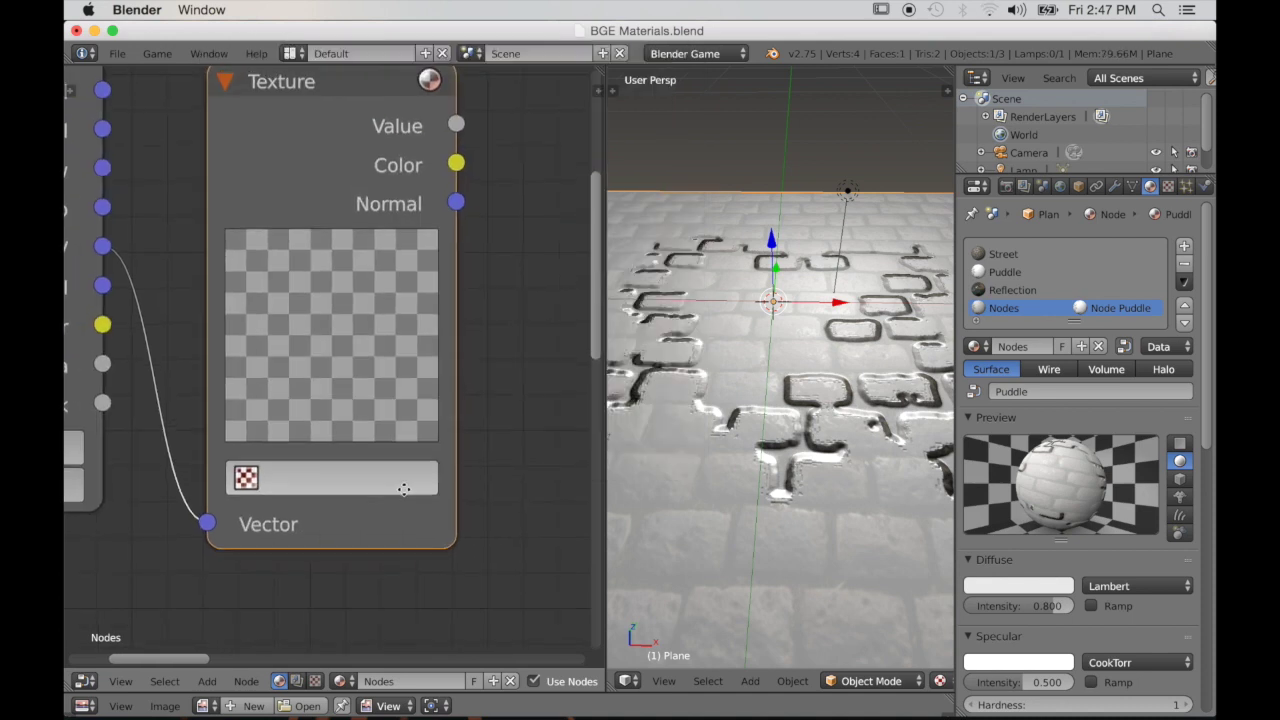
middle_drag(403, 482, 389, 546)
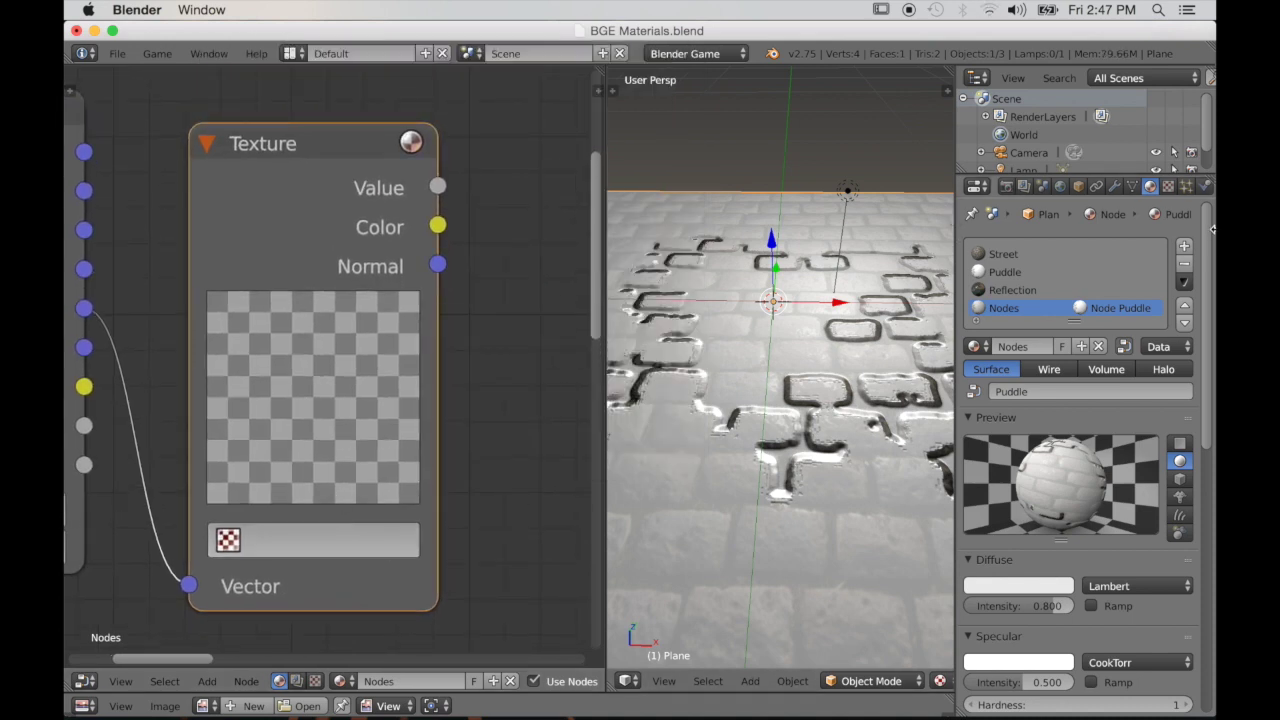
click(1170, 188)
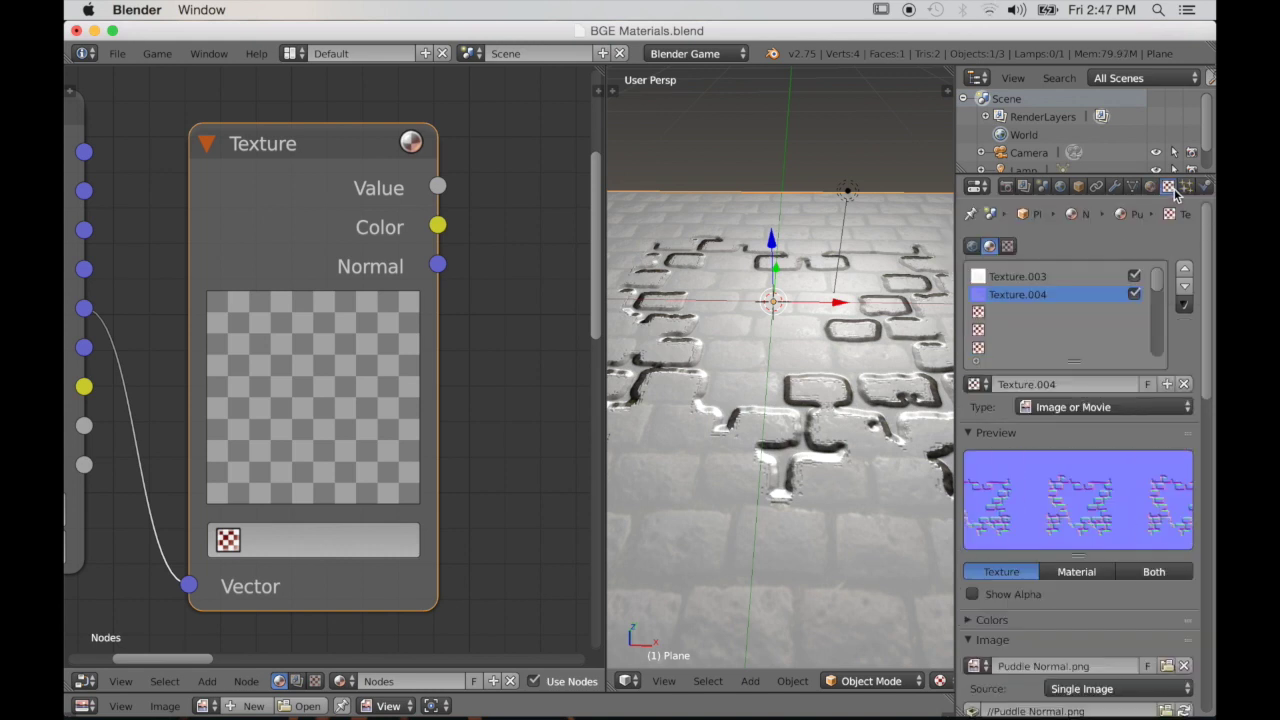
Create a new brush texture and load Puddle Bump.jpg from the Blender Textures folder as its image
click(1008, 247)
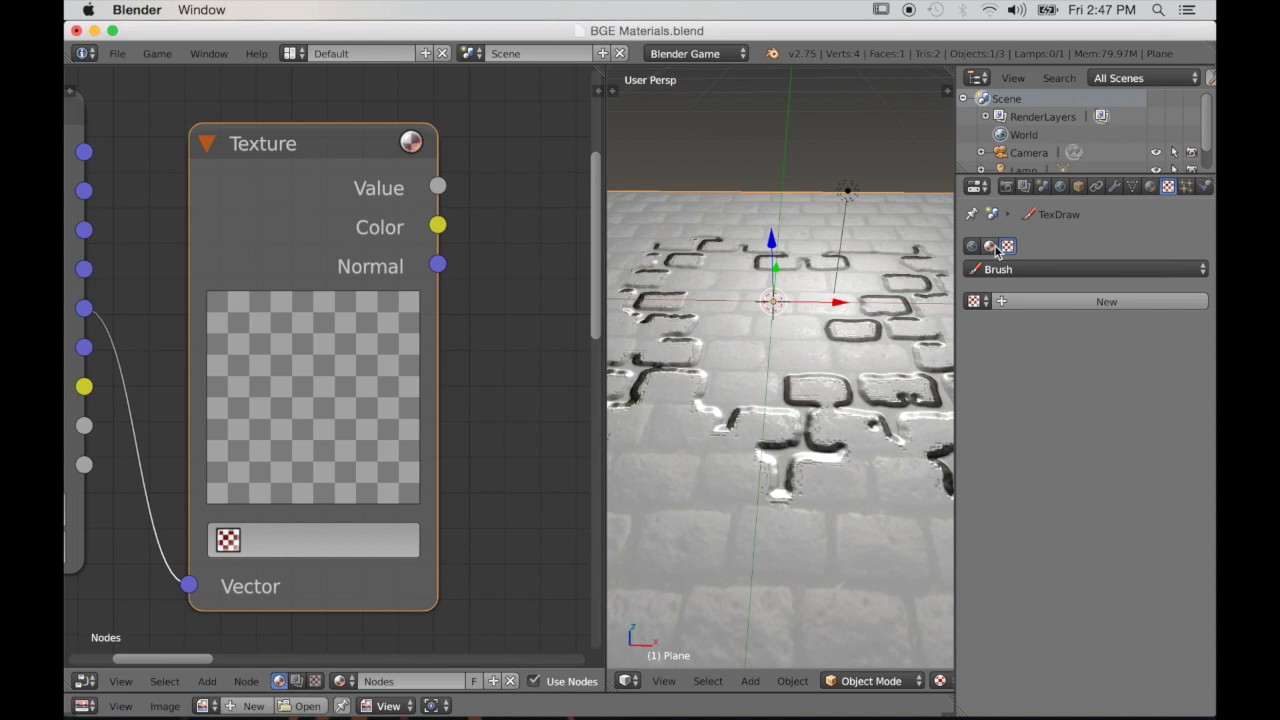
click(990, 247)
click(1008, 247)
click(1074, 306)
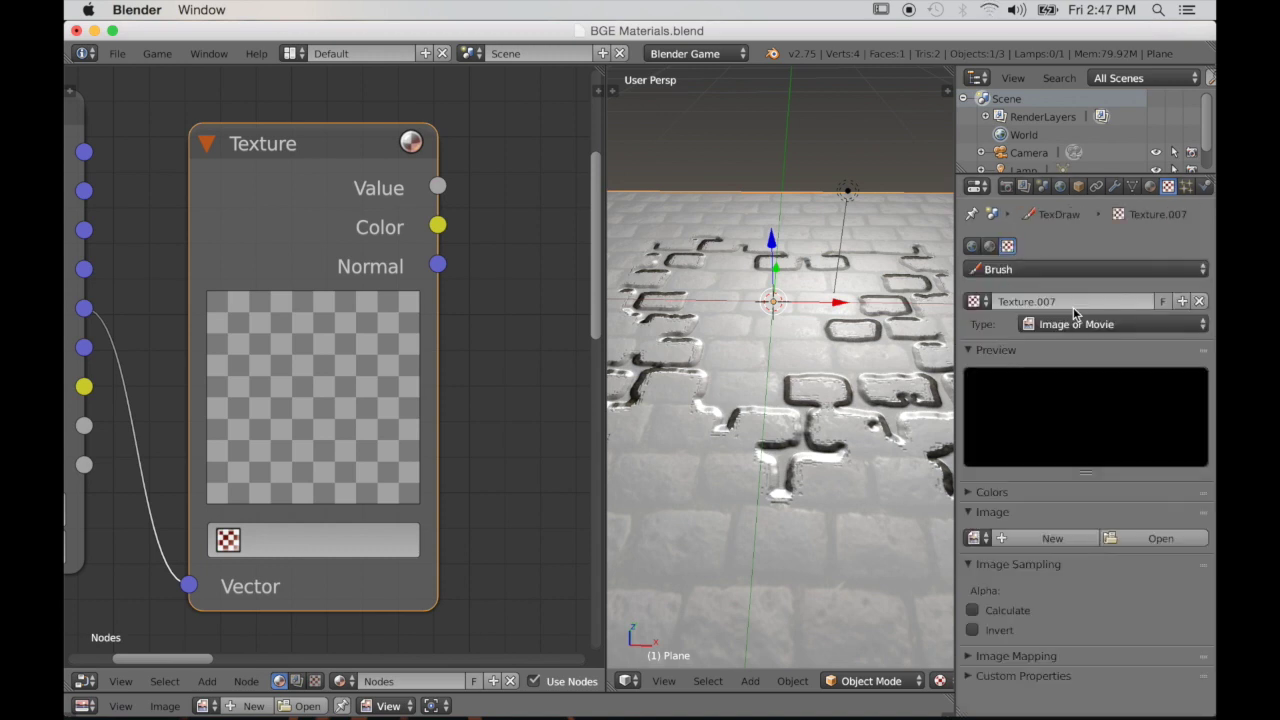
click(1158, 538)
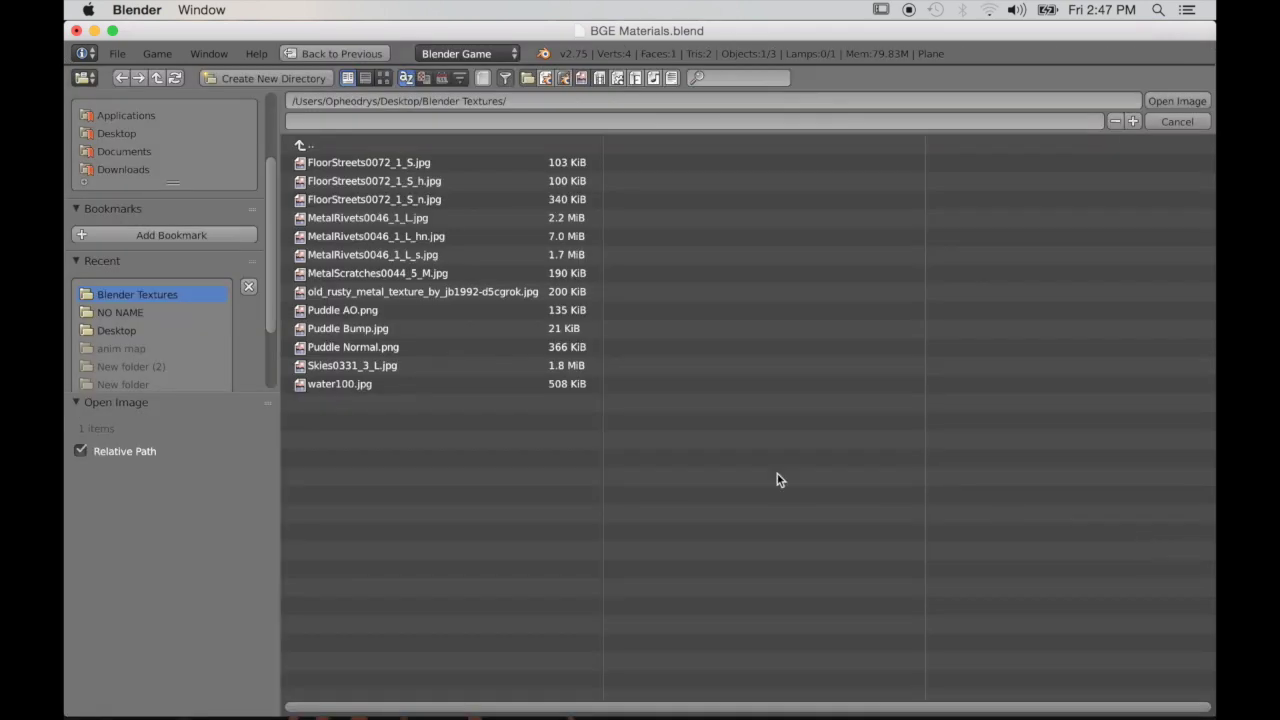
click(383, 78)
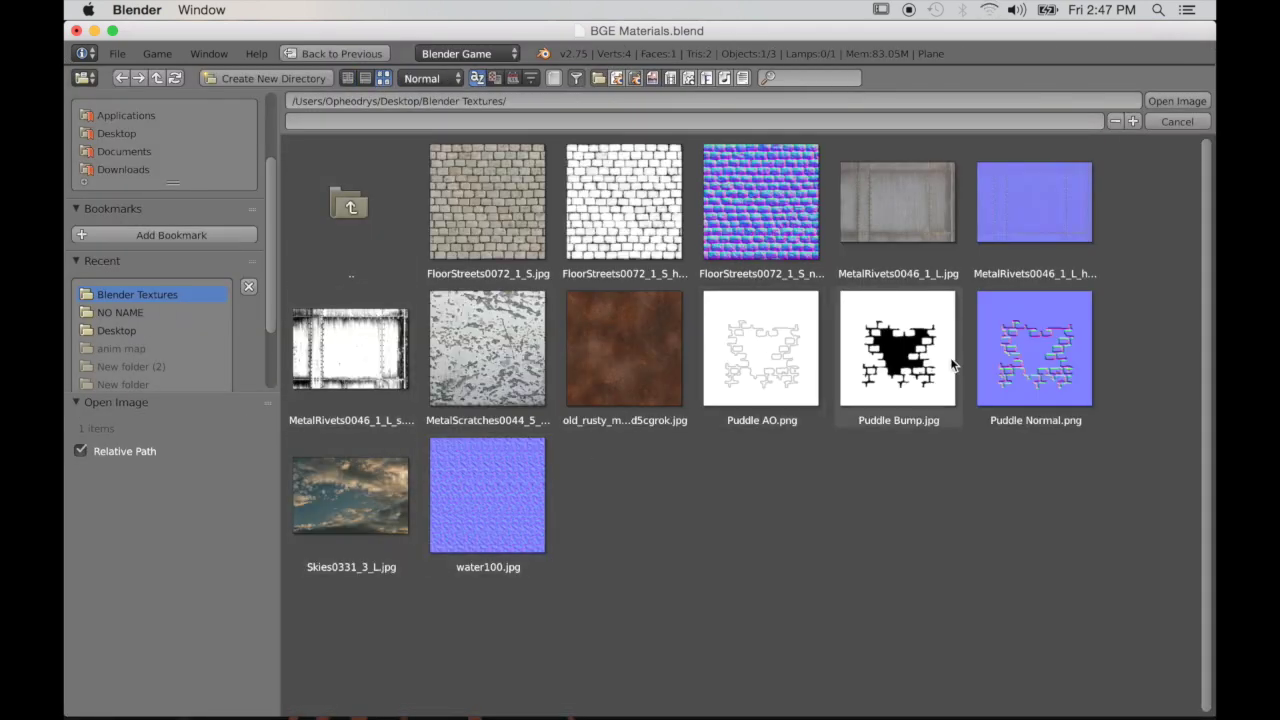
click(903, 365)
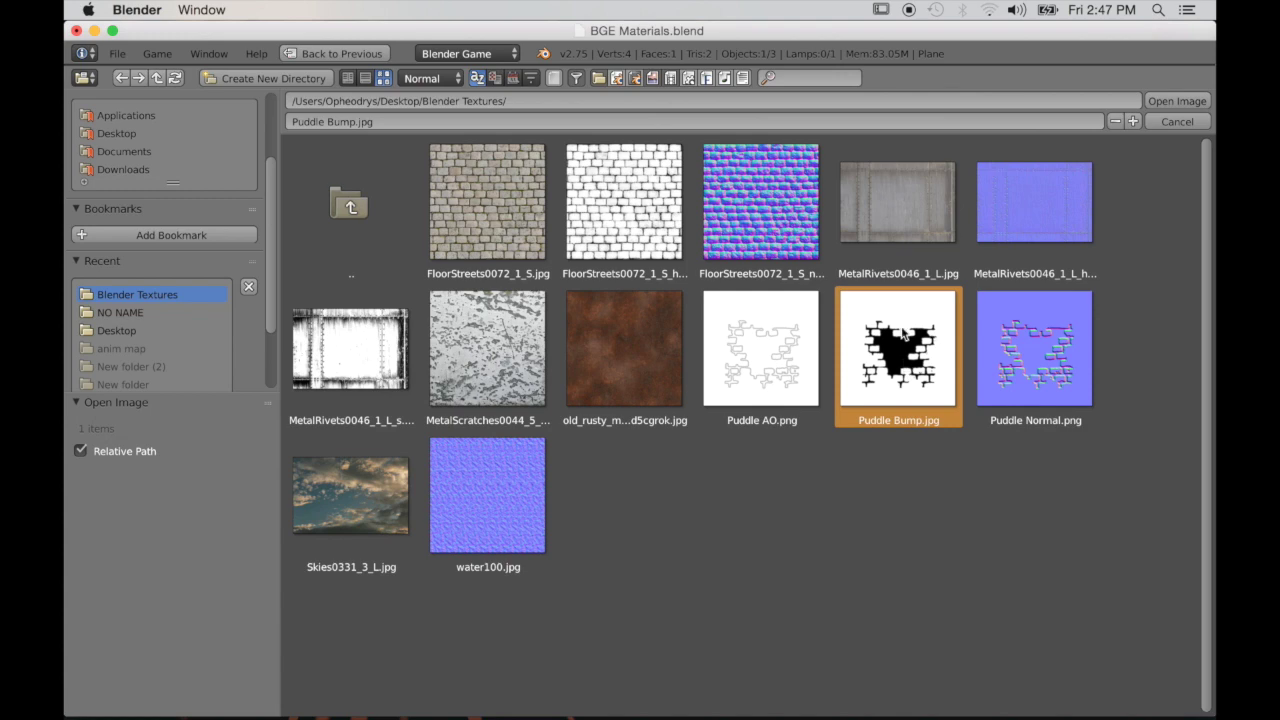
click(1177, 101)
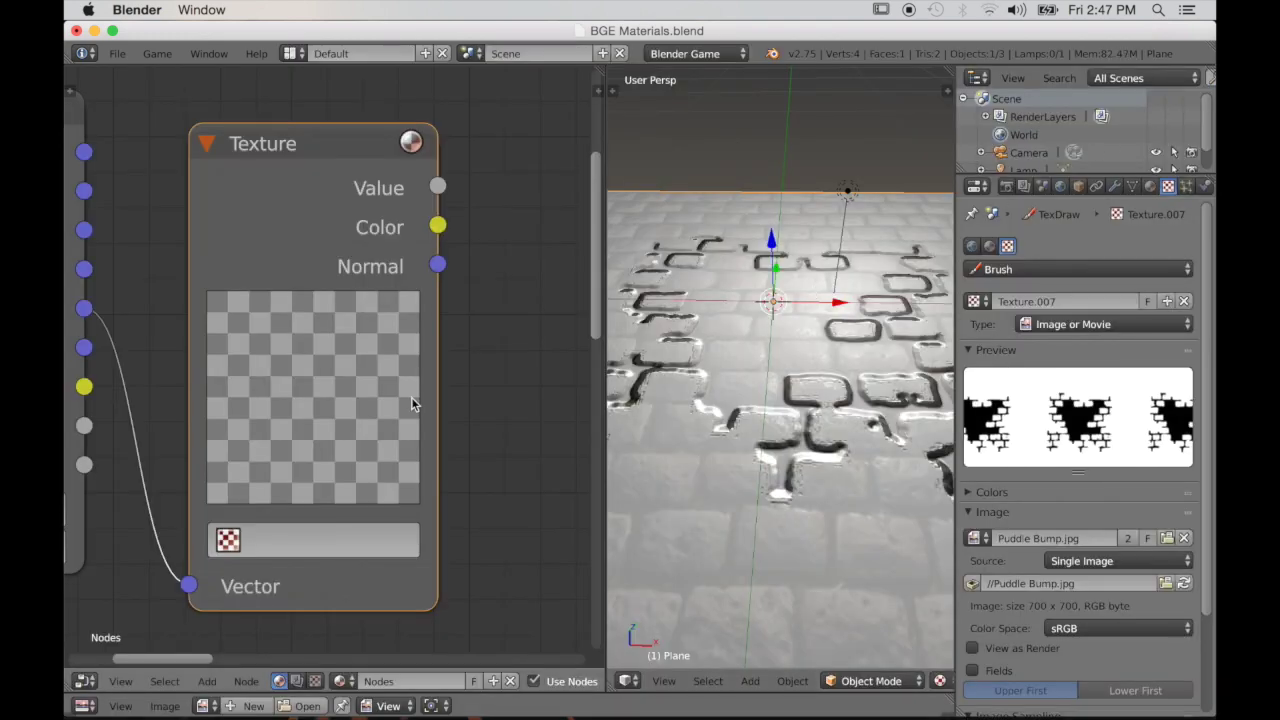
Assign Texture.007 to the empty Texture node and connect its Color output to the Mix node's Fac input
click(251, 548)
click(262, 466)
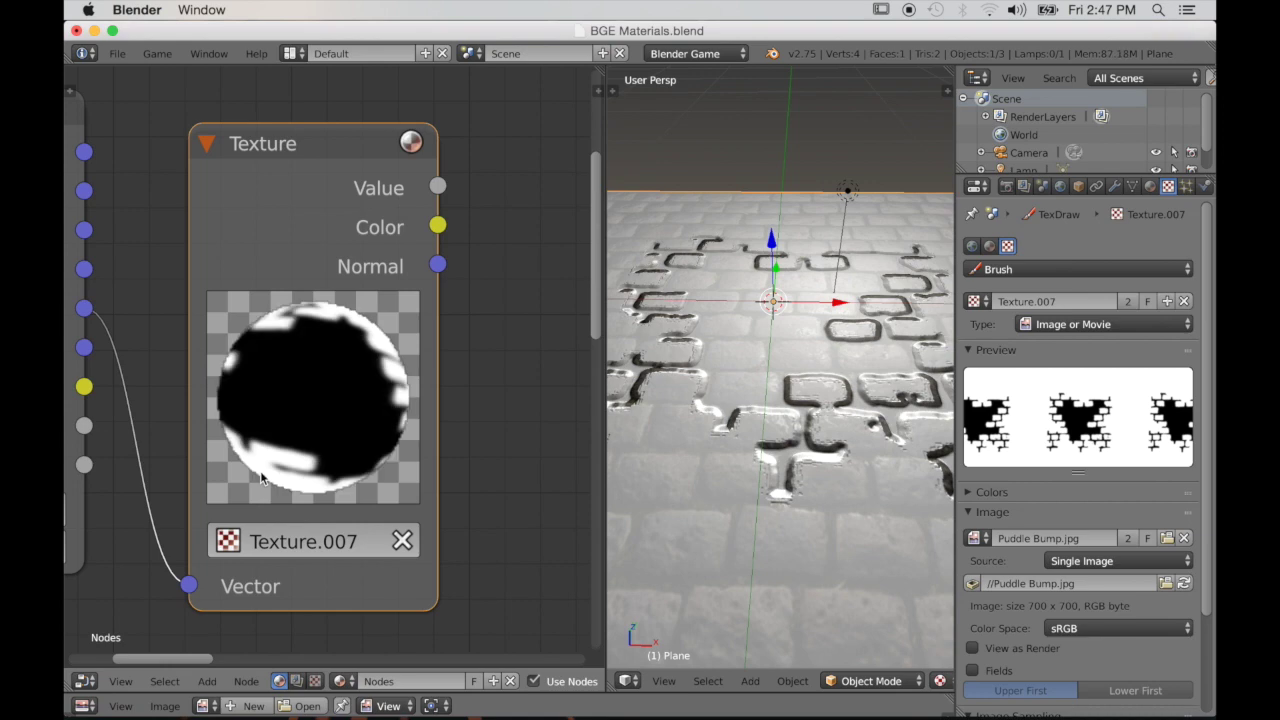
scroll(307, 451, down, 6)
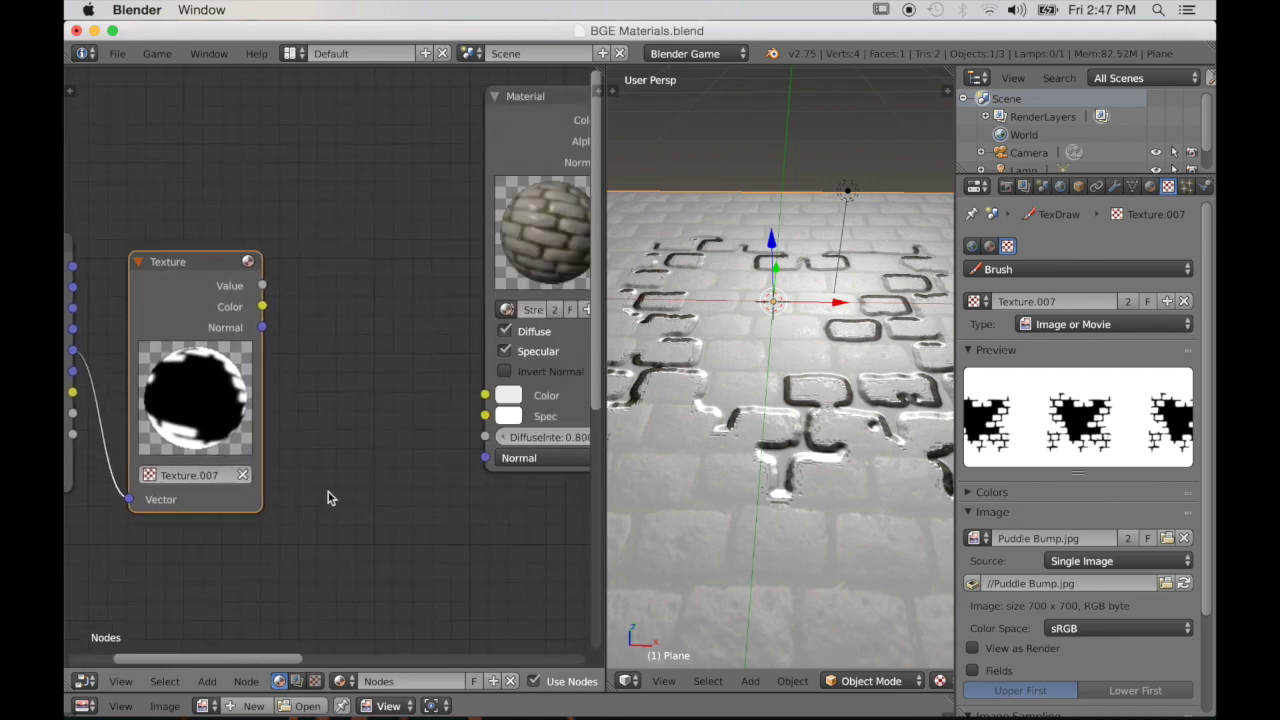
scroll(307, 324, down, 3)
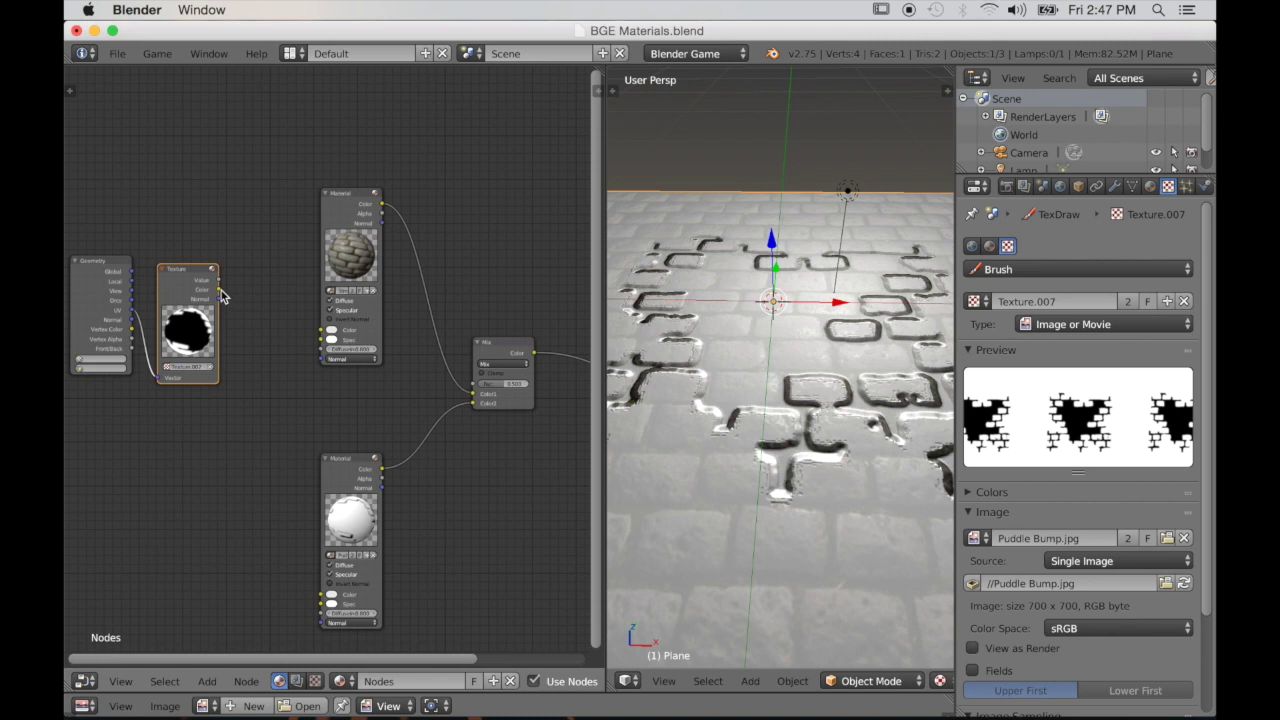
drag(220, 290, 320, 315)
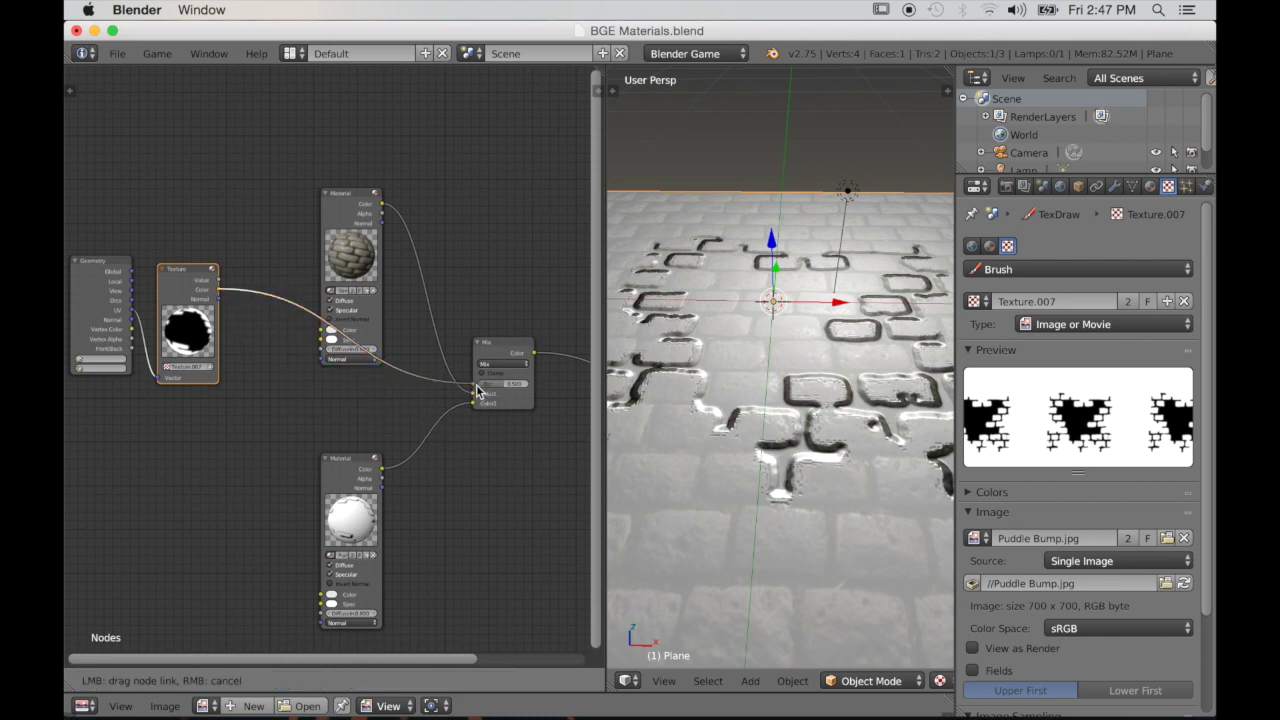
drag(477, 390, 477, 390)
scroll(409, 463, down, 2)
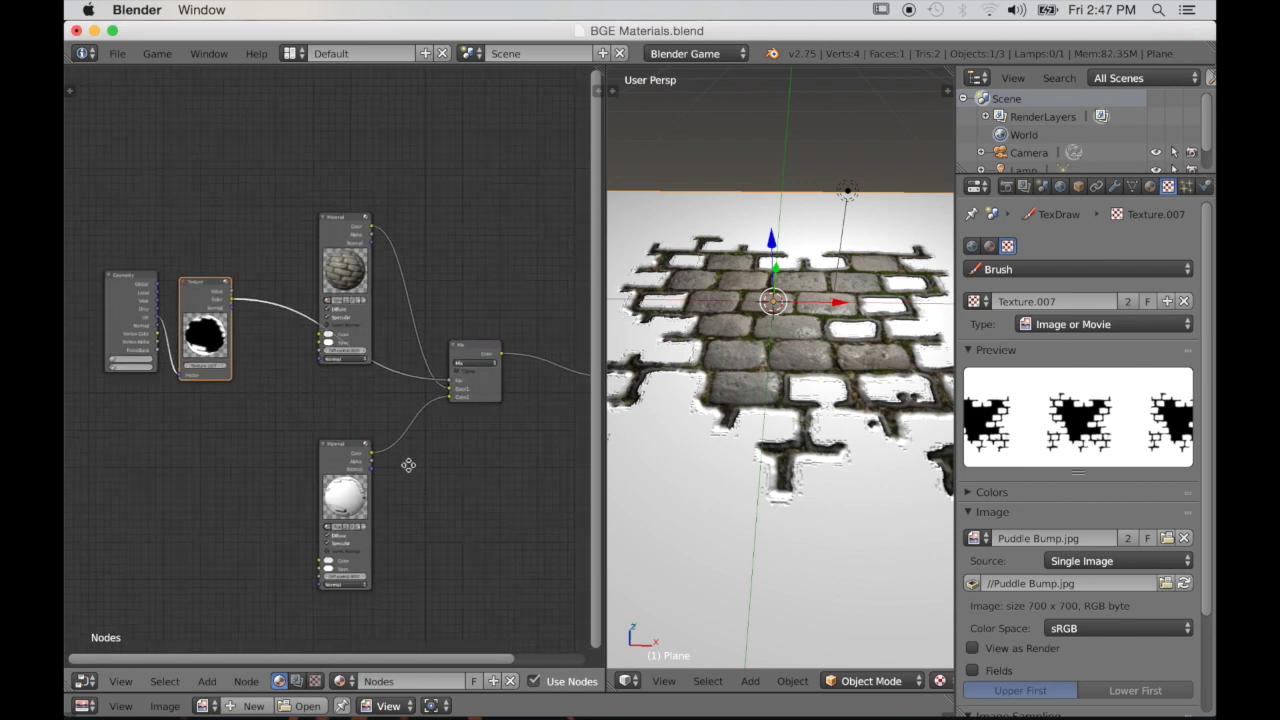
Swap the Mix node's two color links so the puddle material feeds Color1 and the street material feeds Color2
middle_drag(680, 446, 686, 464)
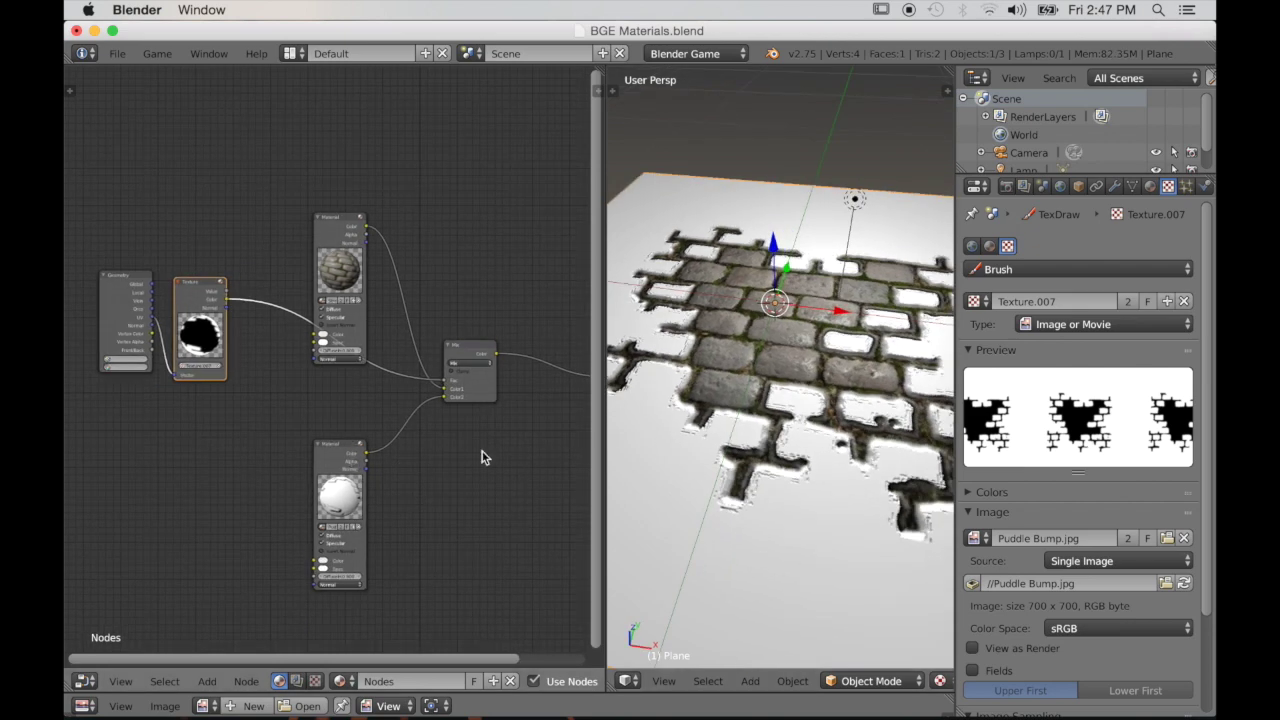
scroll(485, 447, up, 4)
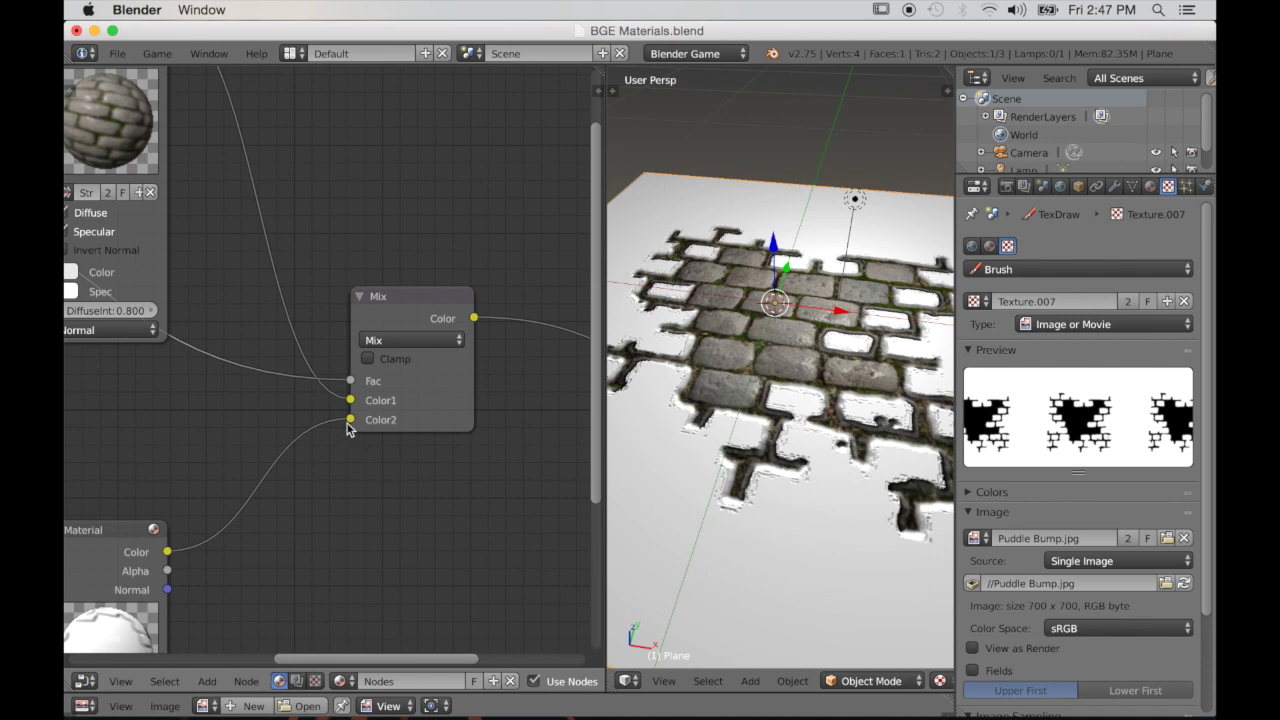
drag(350, 419, 350, 400)
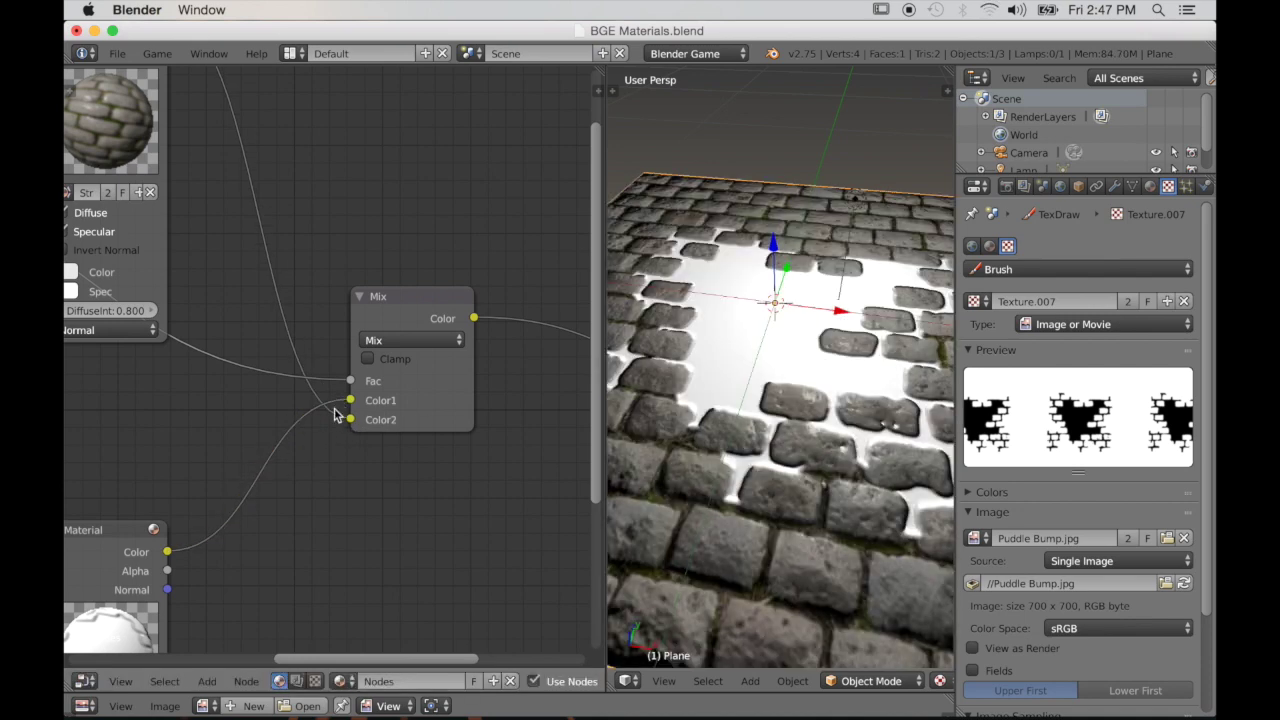
middle_drag(697, 457, 660, 485)
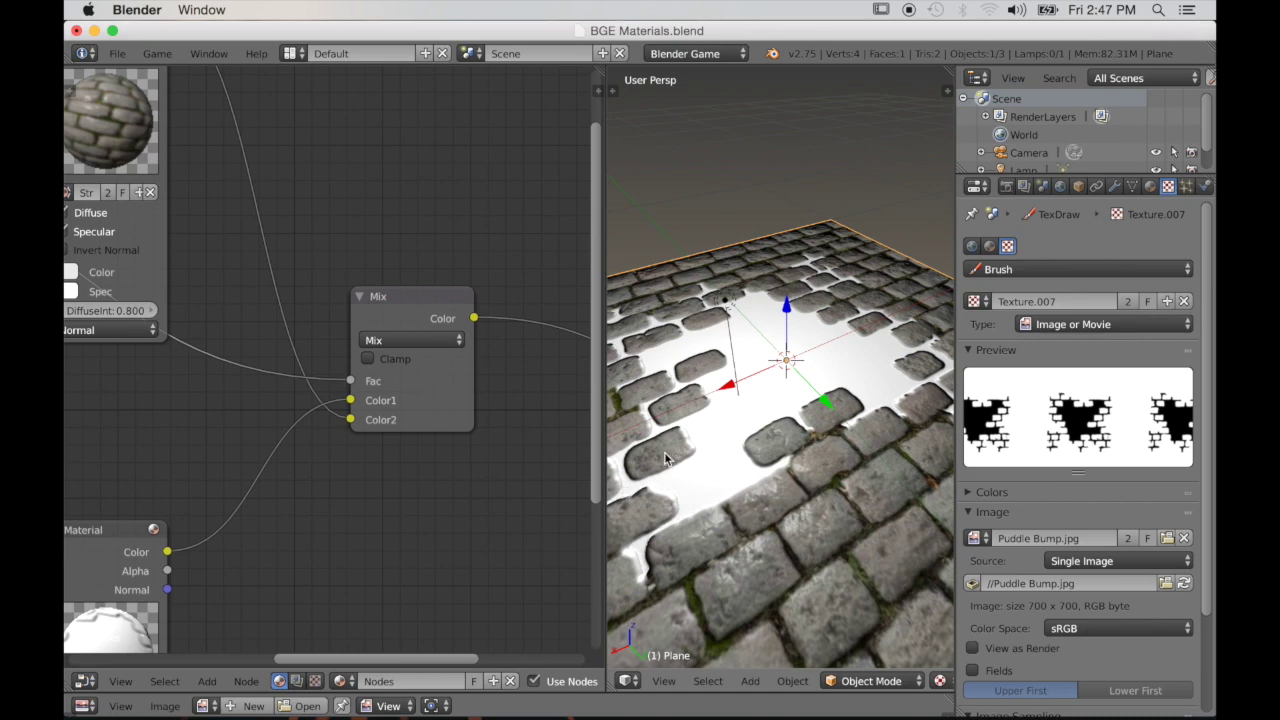
Spread out the node layout by moving the Geometry node below the Texture node and the Texture node farther from the Material nodes
scroll(335, 445, down, 4)
middle_drag(337, 446, 367, 453)
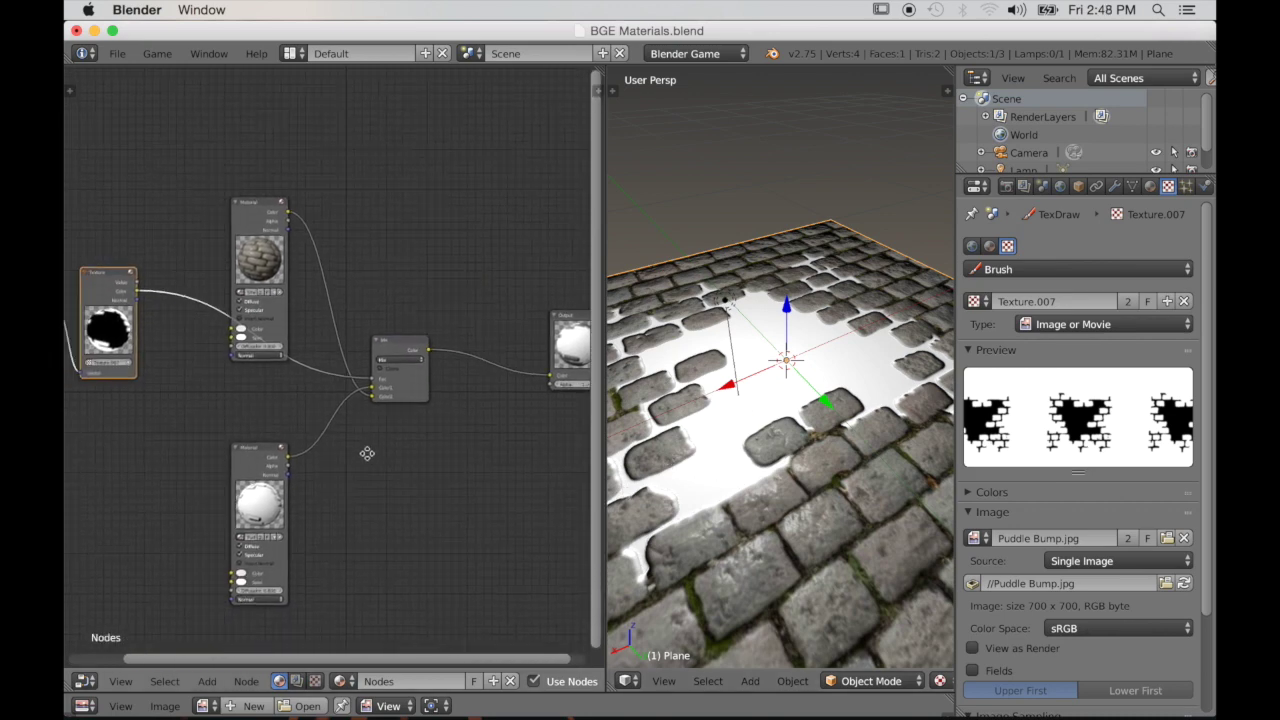
middle_drag(211, 376, 264, 389)
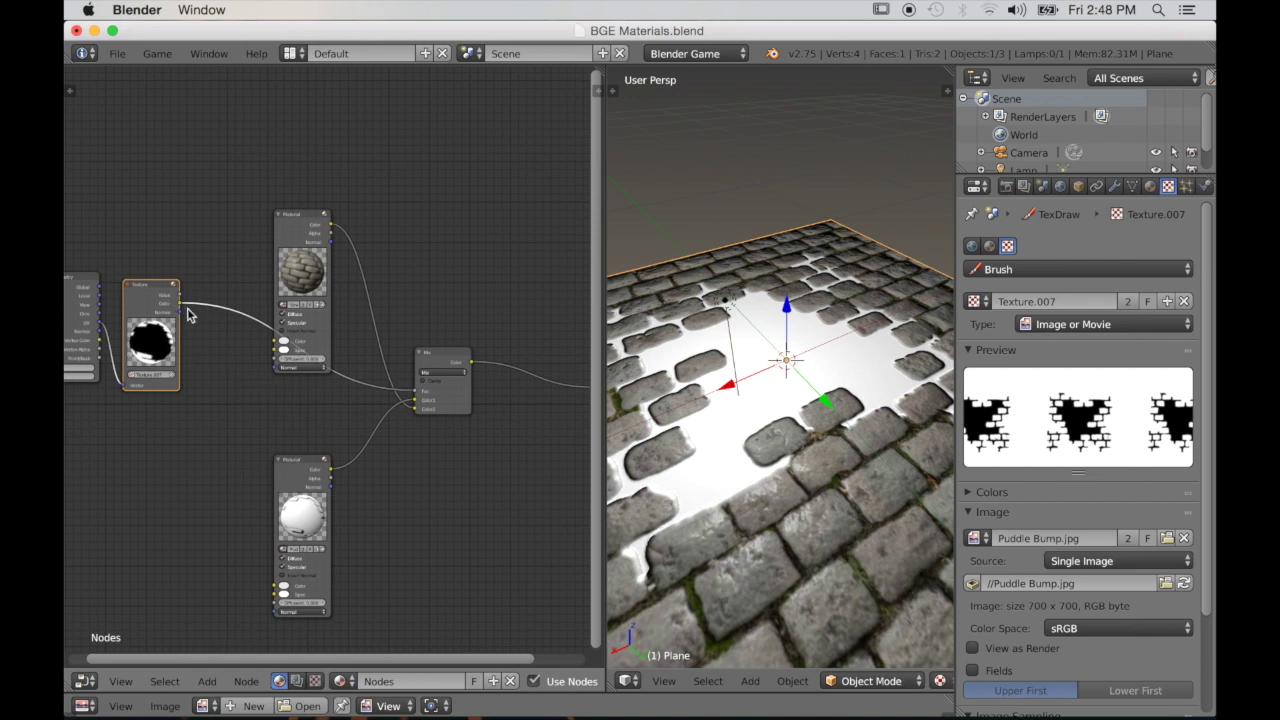
scroll(274, 407, down, 1)
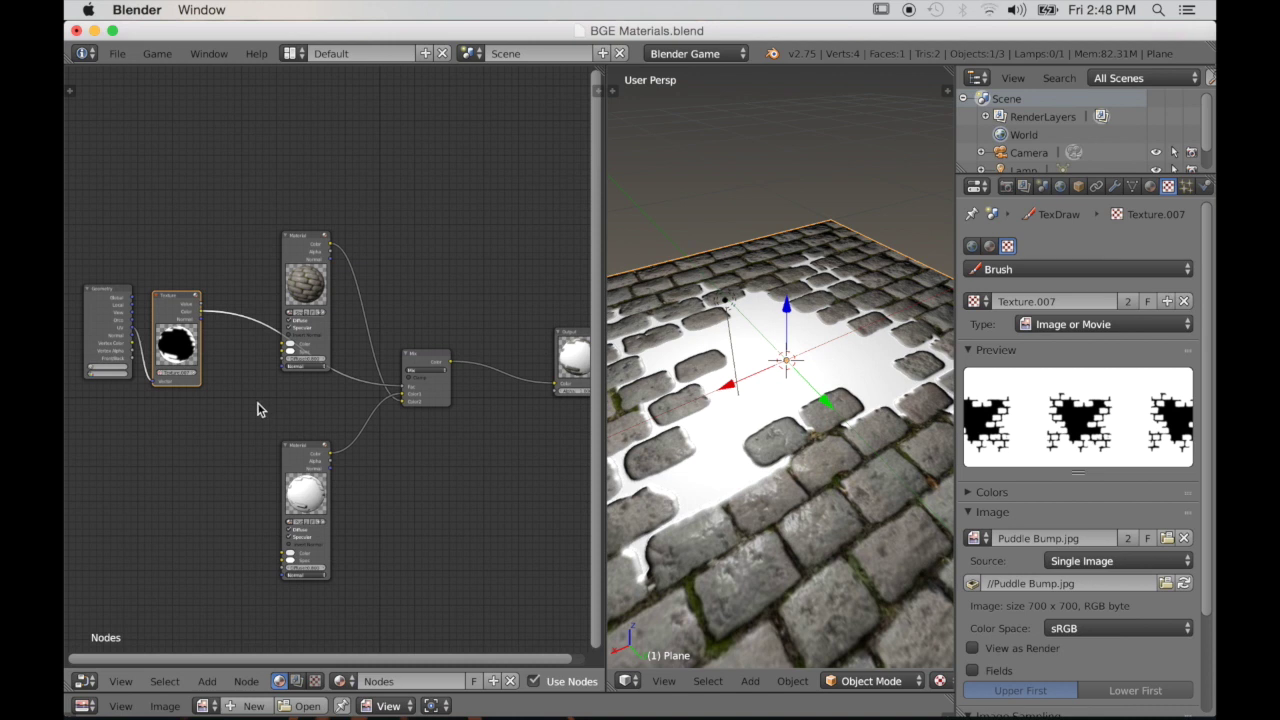
scroll(252, 414, down, 1)
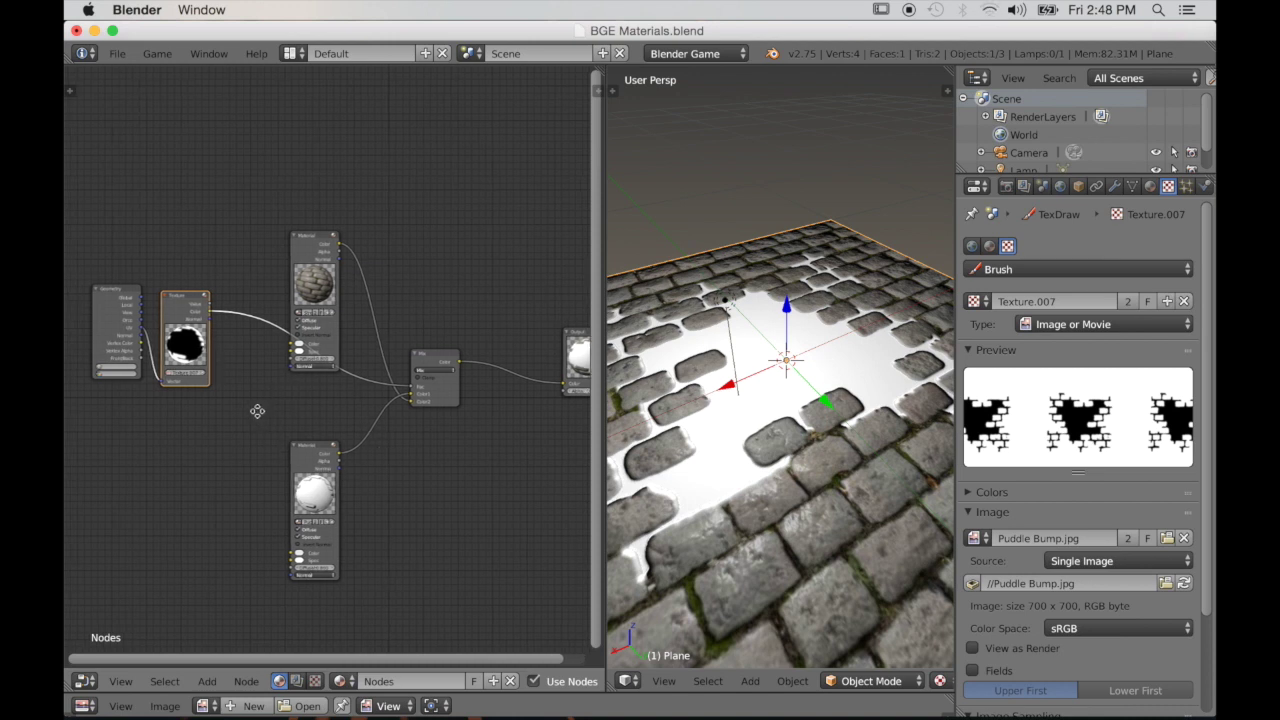
scroll(254, 420, down, 1)
middle_drag(254, 420, 281, 417)
right_click(185, 345)
right_drag(185, 345, 97, 438)
right_drag(234, 330, 196, 335)
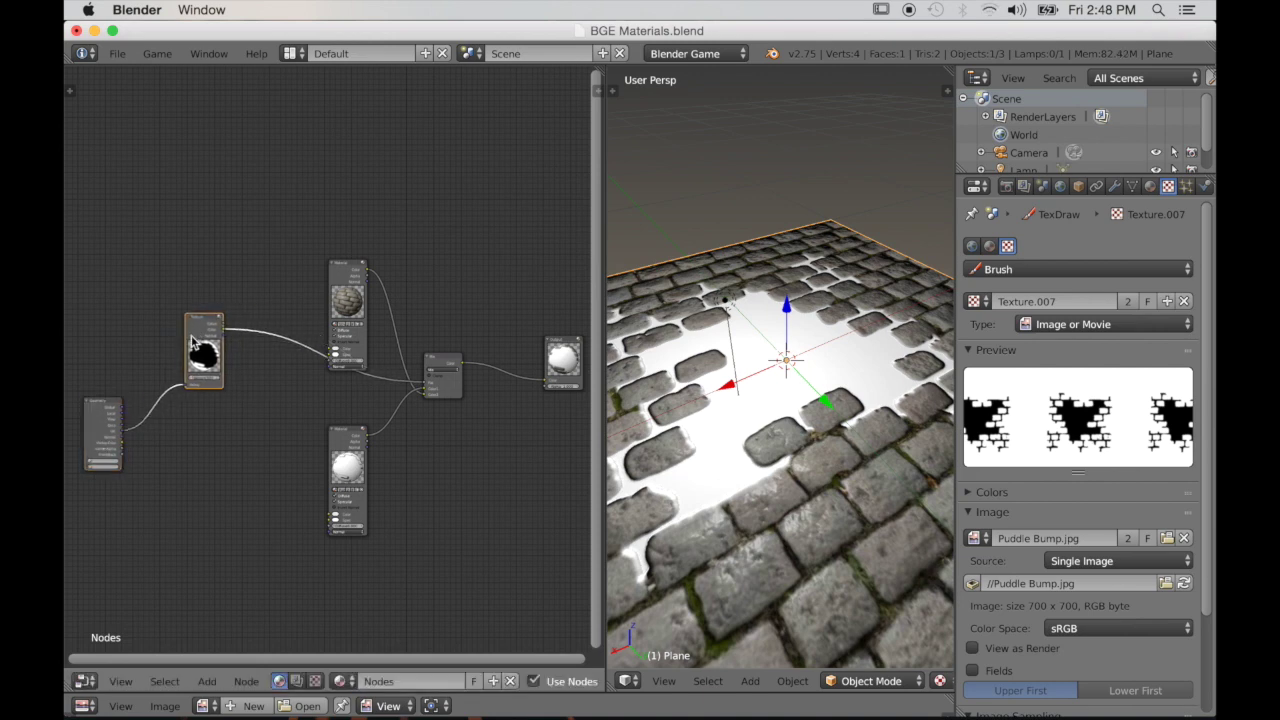
Duplicate the puddle Material node and place the copy below the Mix node
scroll(365, 518, down, 1)
scroll(720, 433, down, 4)
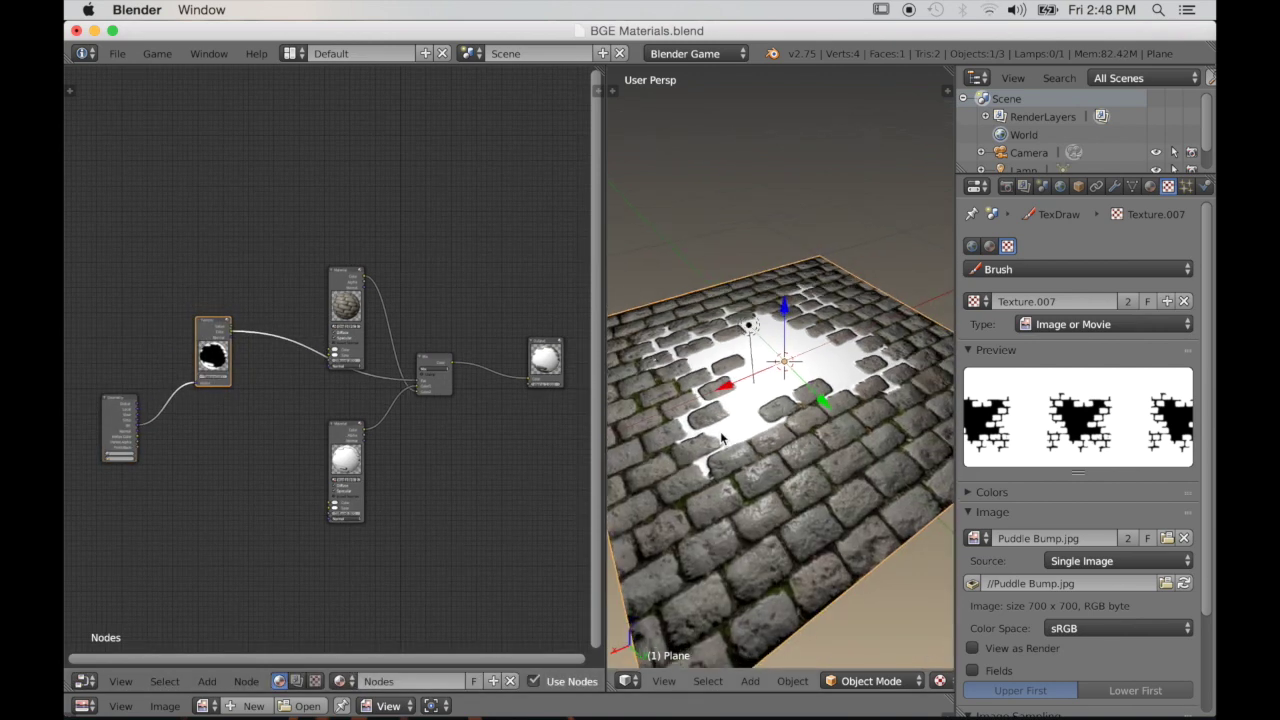
middle_drag(434, 466, 346, 412)
right_click(266, 386)
key(shift+d)
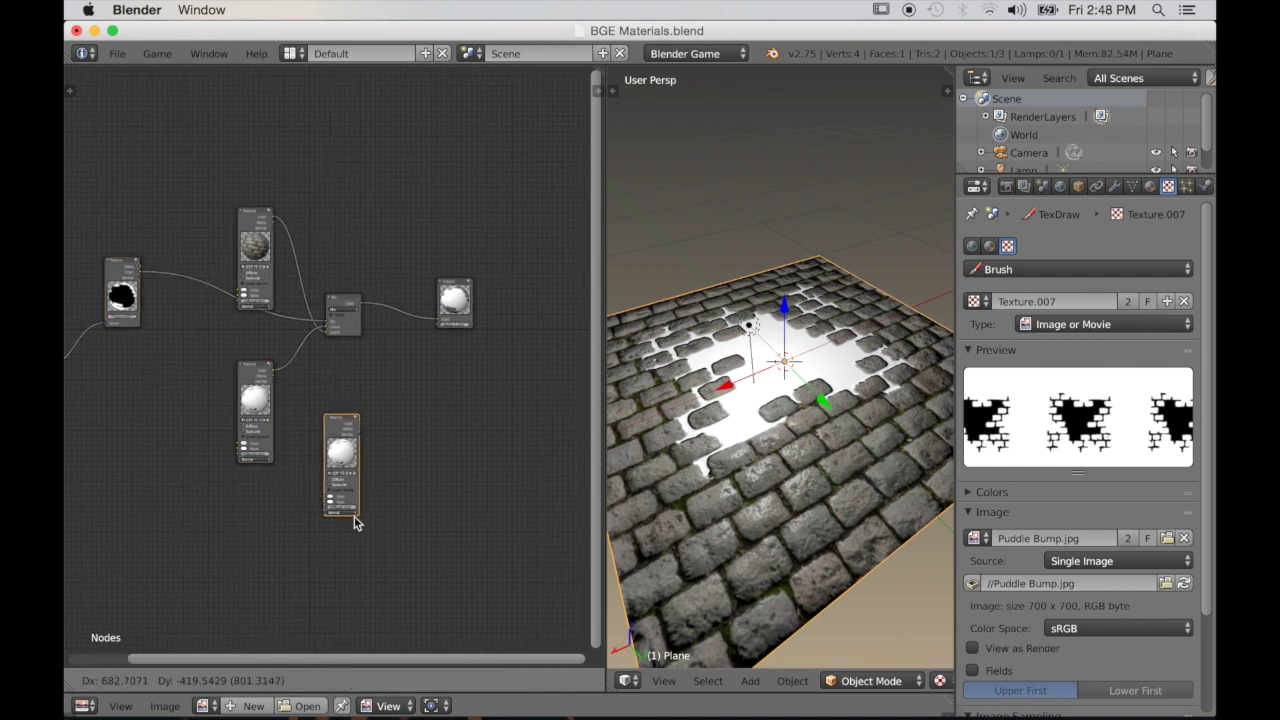
click(354, 517)
Assign the Reflection material to the duplicated Material node
scroll(370, 520, up, 2)
scroll(363, 434, up, 4)
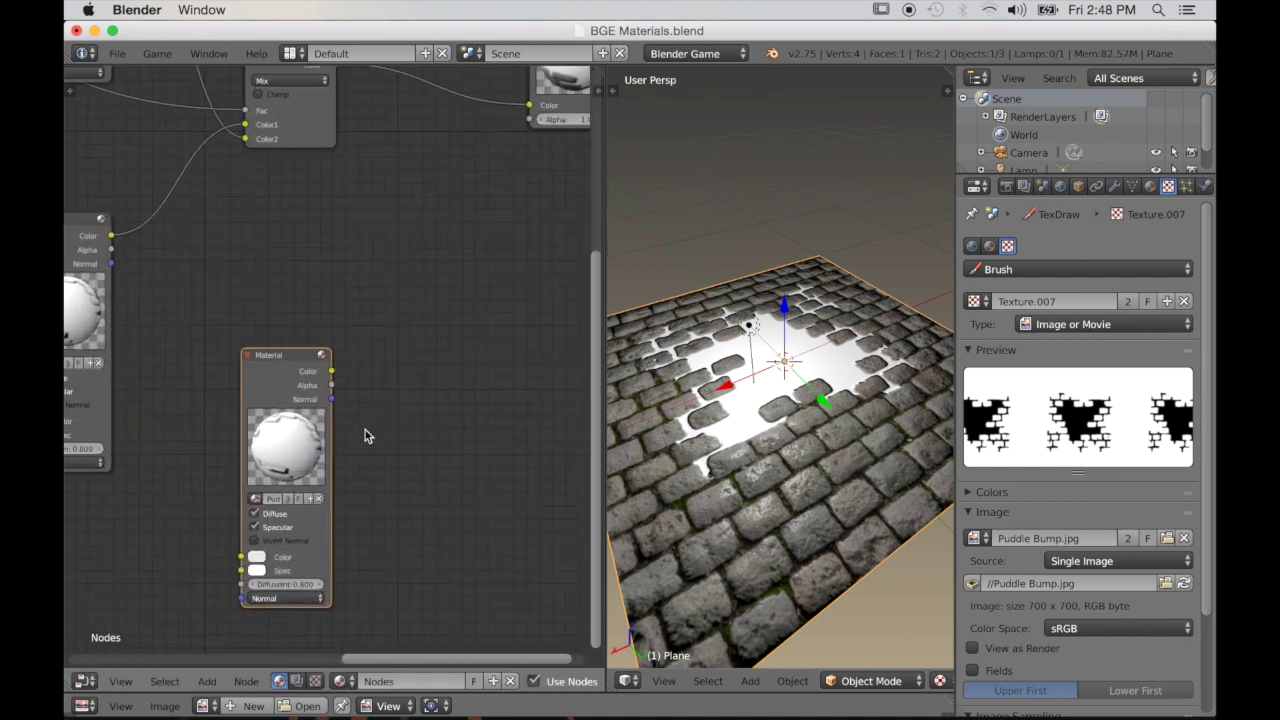
middle_drag(363, 434, 390, 302)
scroll(320, 380, up, 2)
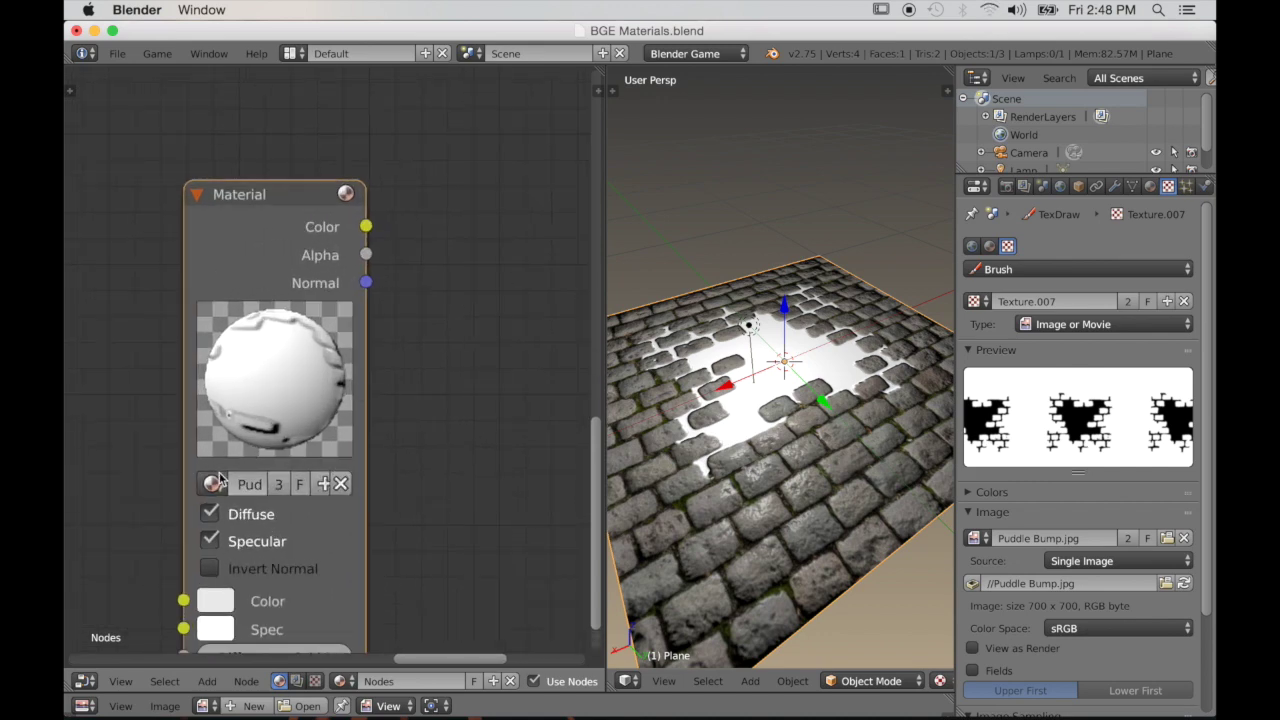
click(213, 484)
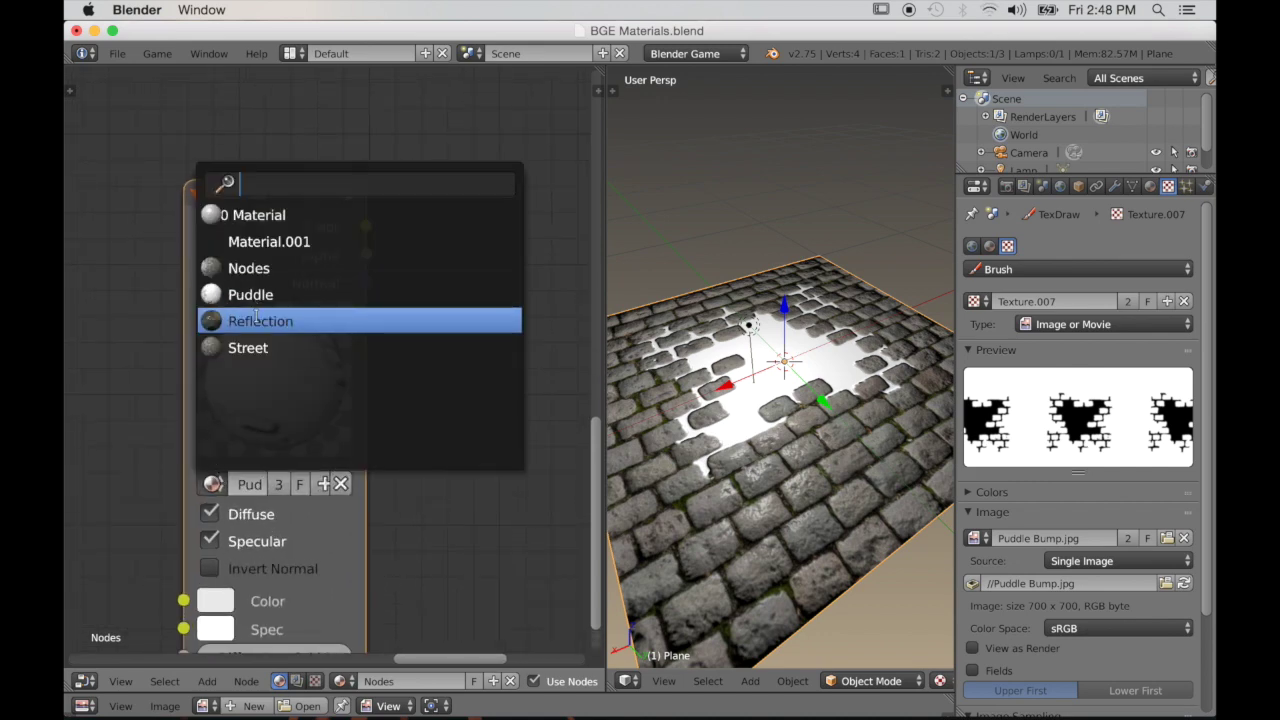
click(257, 320)
Add a second Mix node that blends the first Mix node's output with the Reflection material
scroll(325, 371, down, 5)
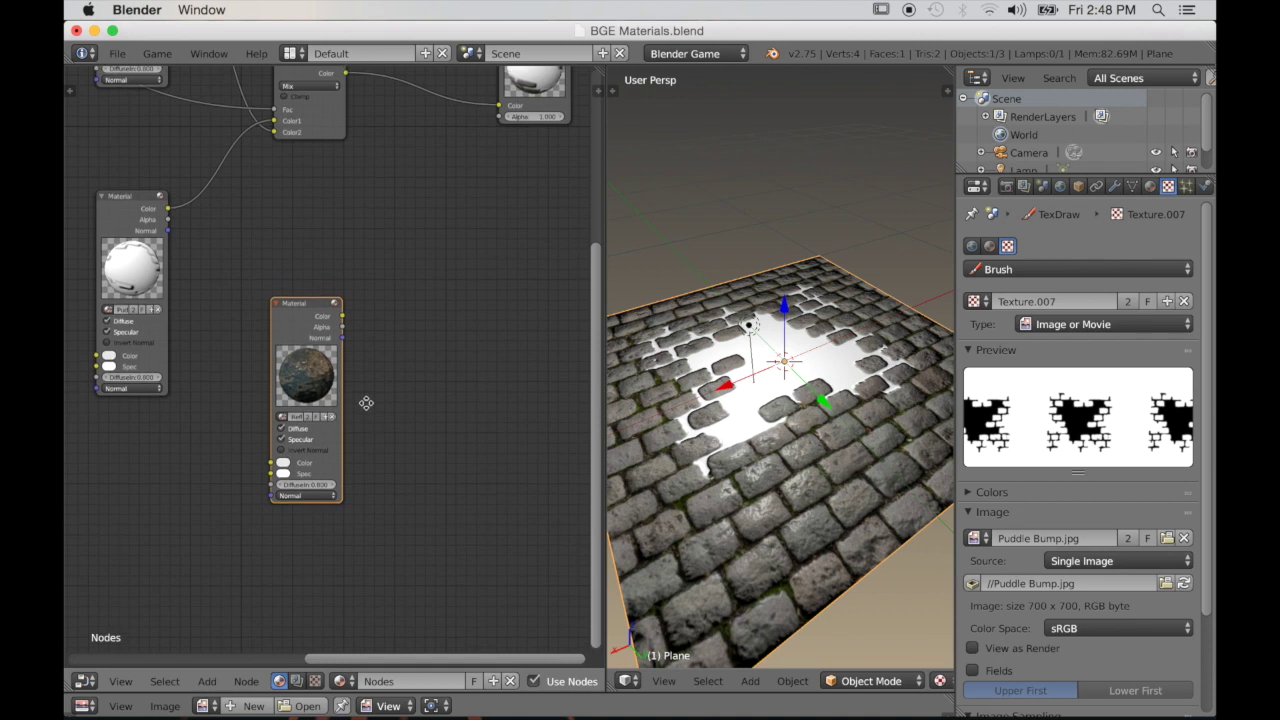
middle_drag(305, 258, 309, 271)
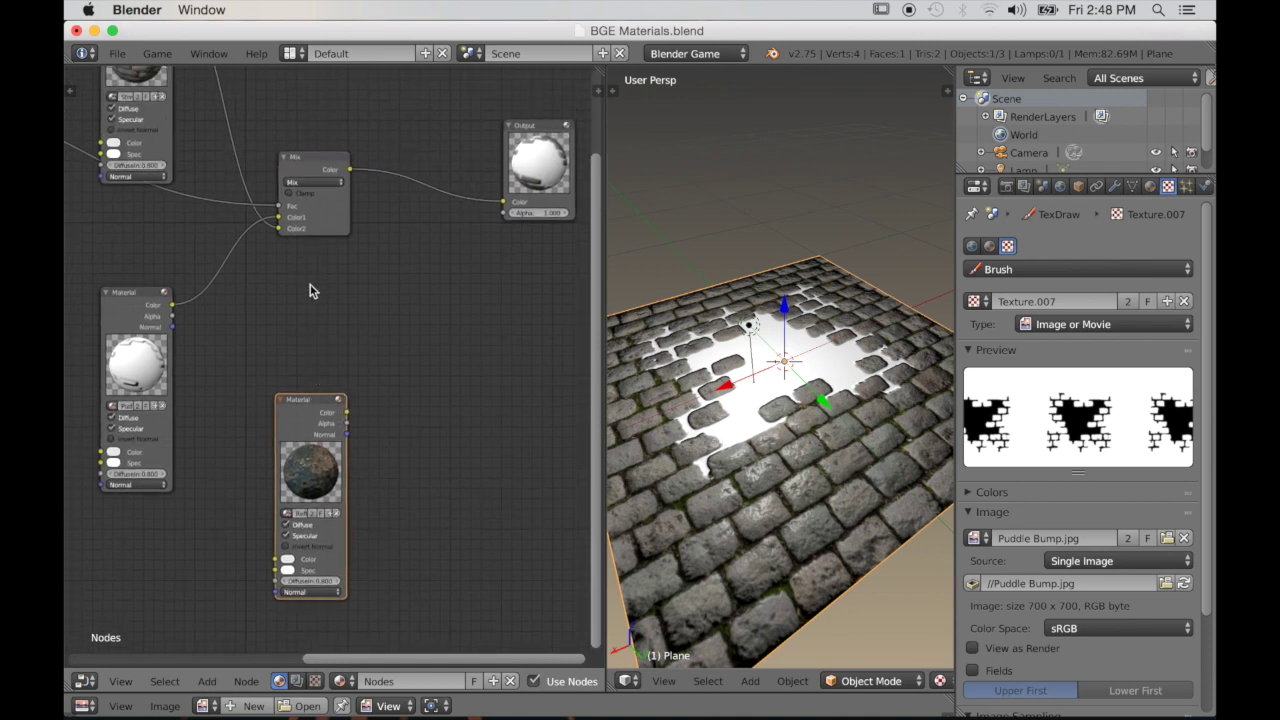
ctrl+shift+right_drag(315, 213, 303, 416)
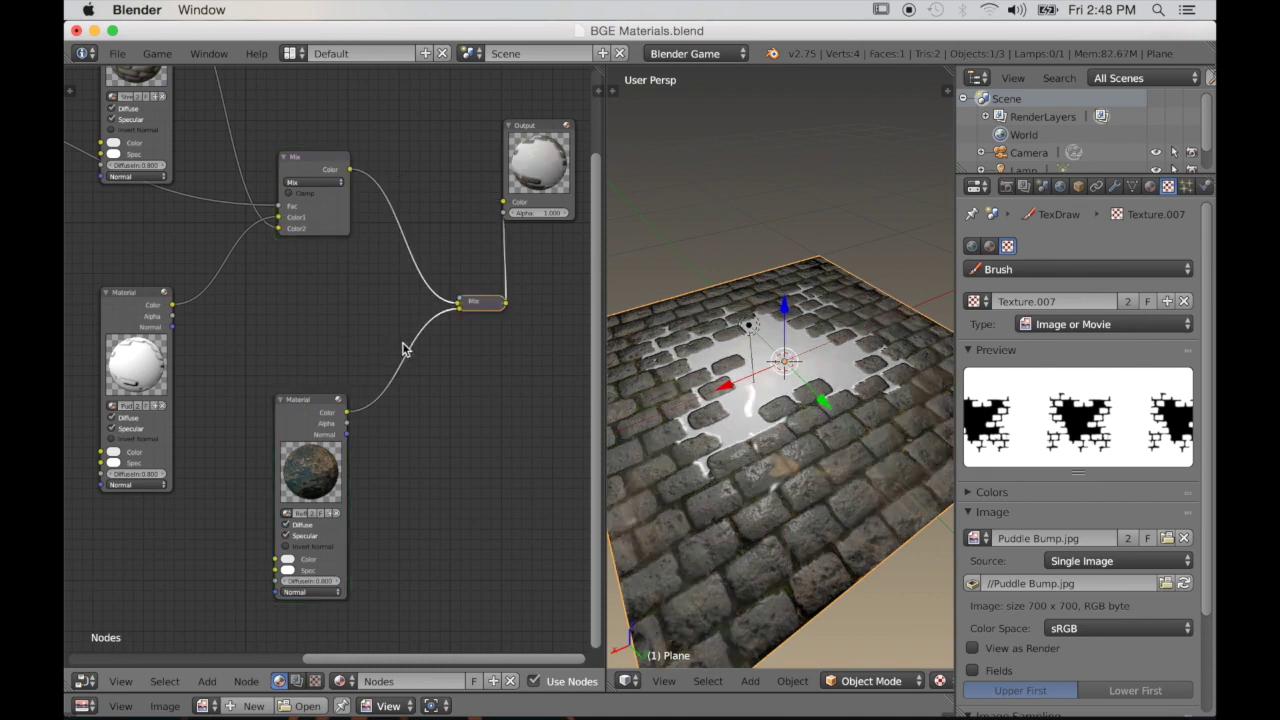
Move the Output node clear of the new Mix node and expand the collapsed Mix node
scroll(403, 349, down, 2)
drag(395, 222, 520, 300)
scroll(455, 415, up, 4)
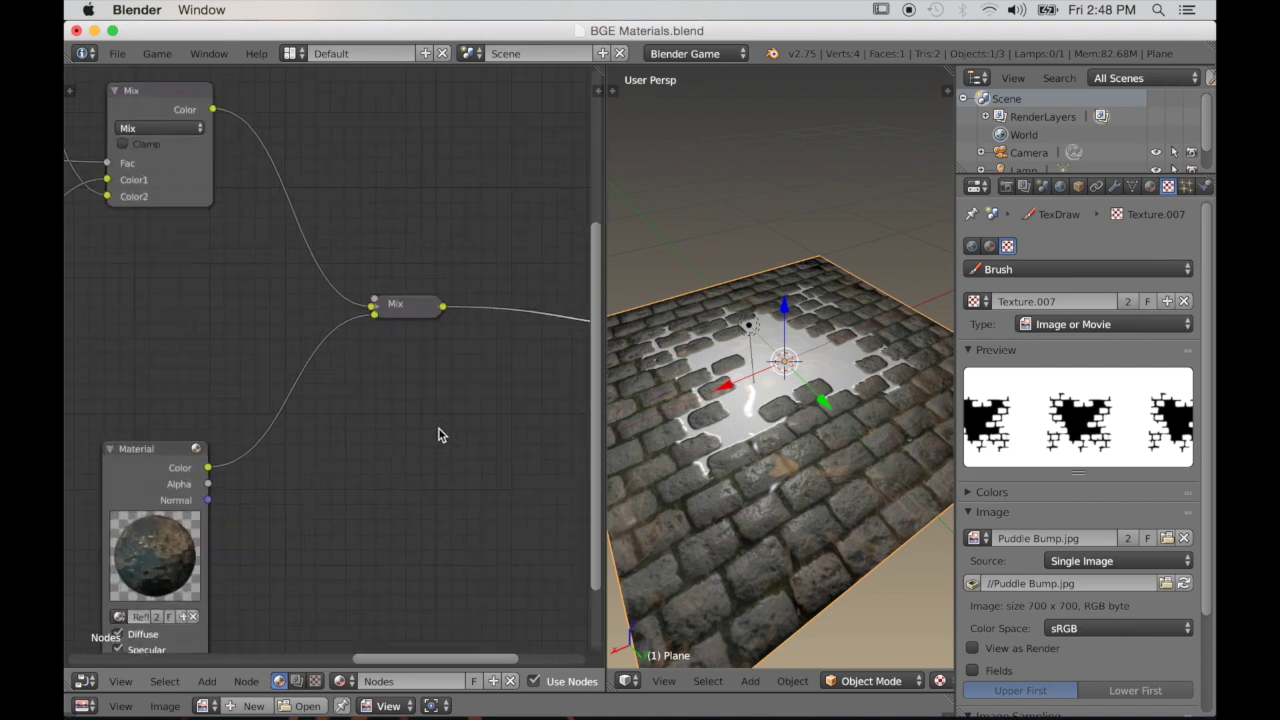
click(379, 312)
Connect the puddle mask Texture node's Color output to the second Mix node's Fac input
scroll(277, 445, down, 4)
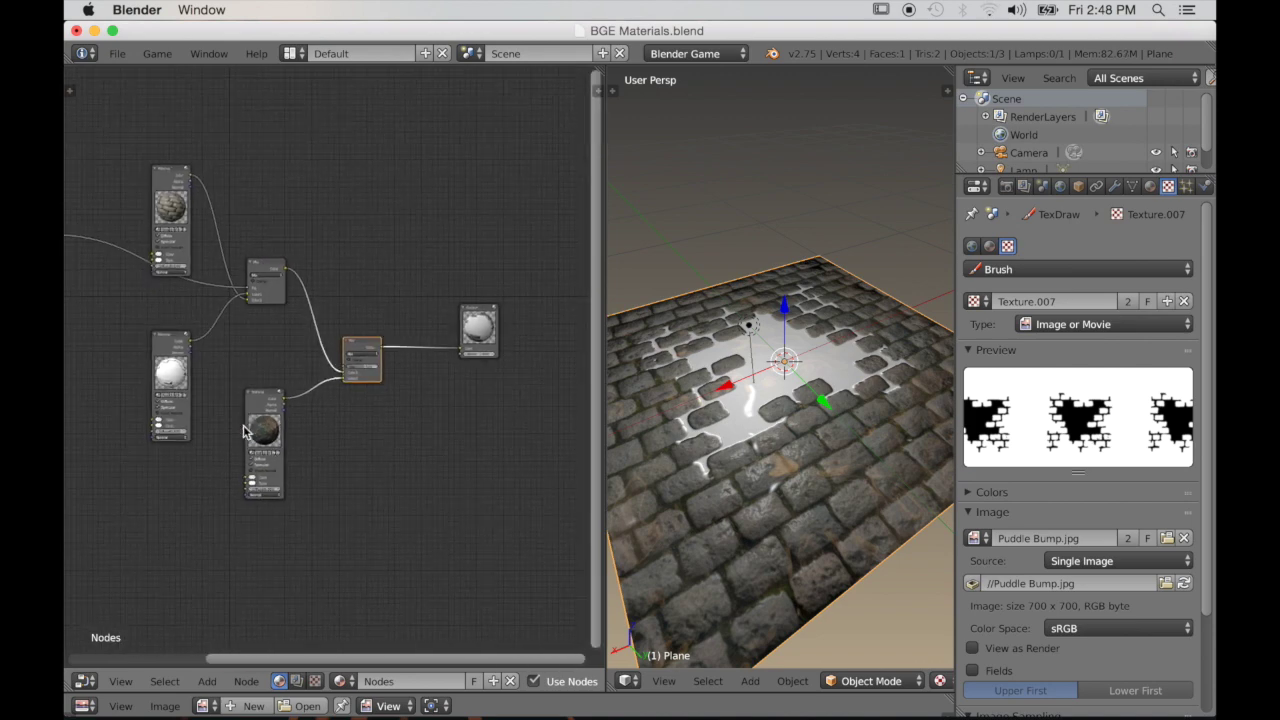
scroll(284, 434, down, 5)
middle_drag(262, 424, 311, 437)
scroll(311, 437, up, 3)
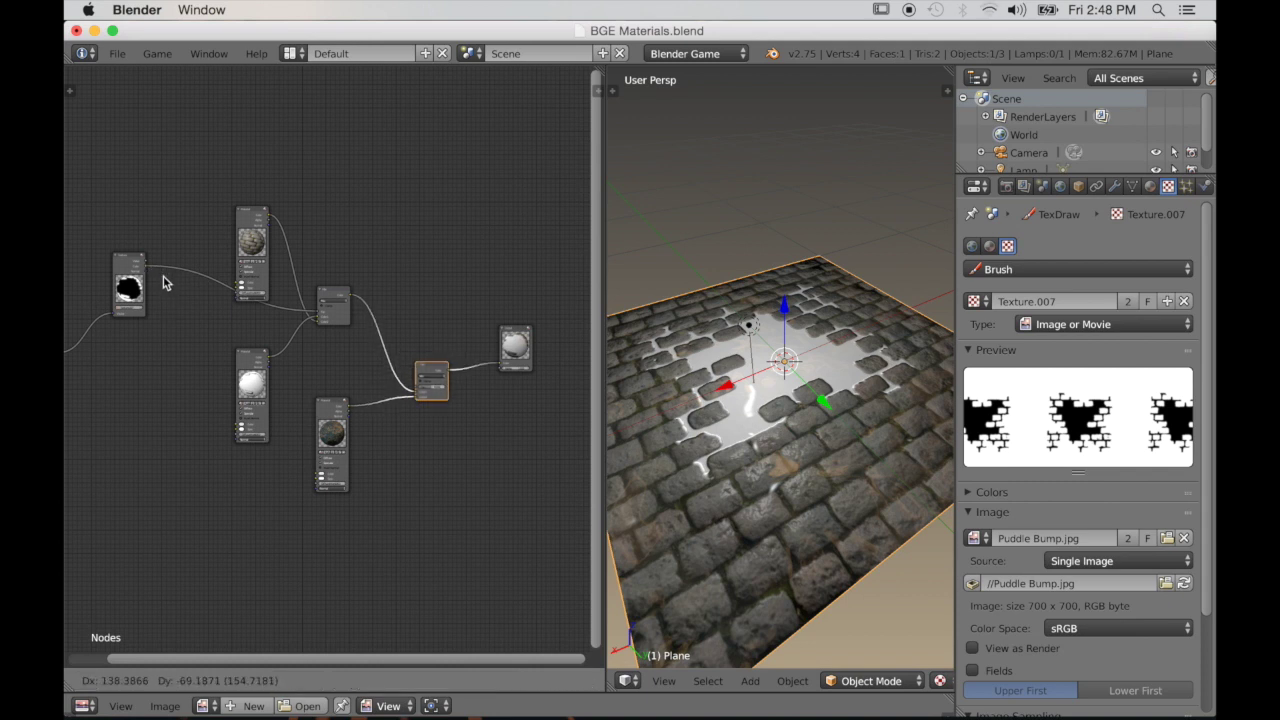
scroll(166, 285, up, 2)
middle_drag(174, 300, 222, 328)
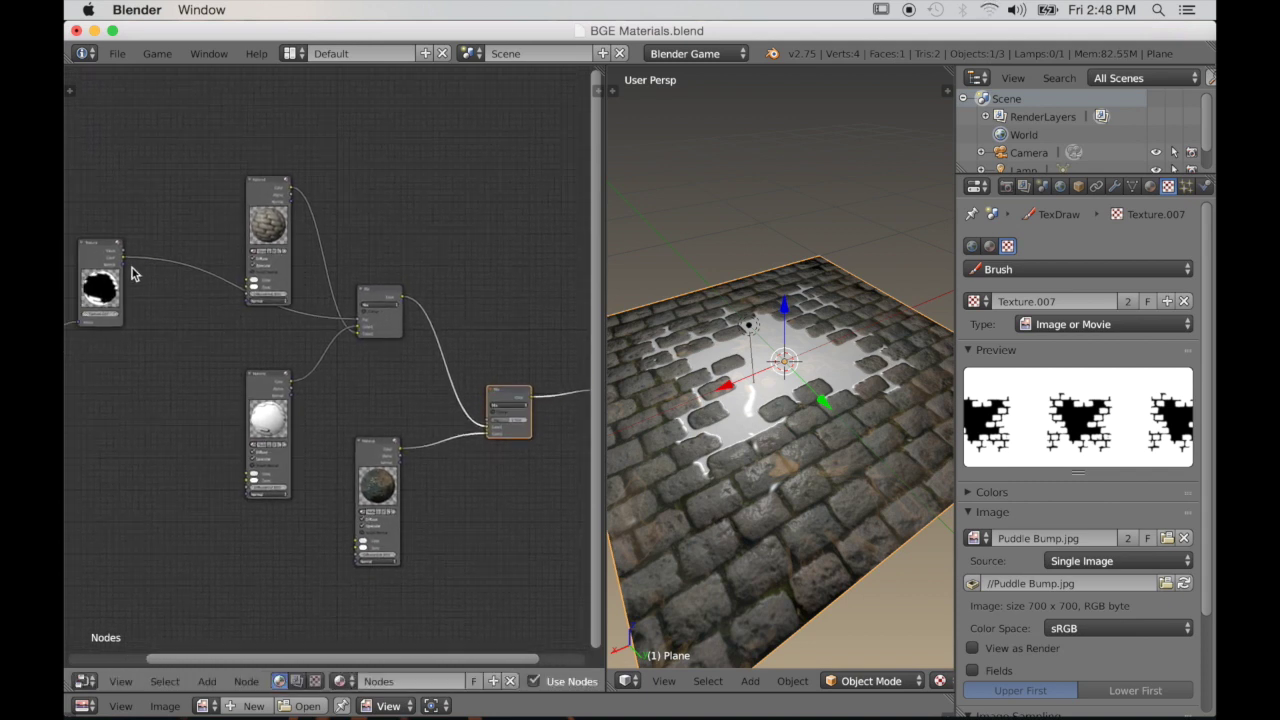
drag(123, 259, 490, 427)
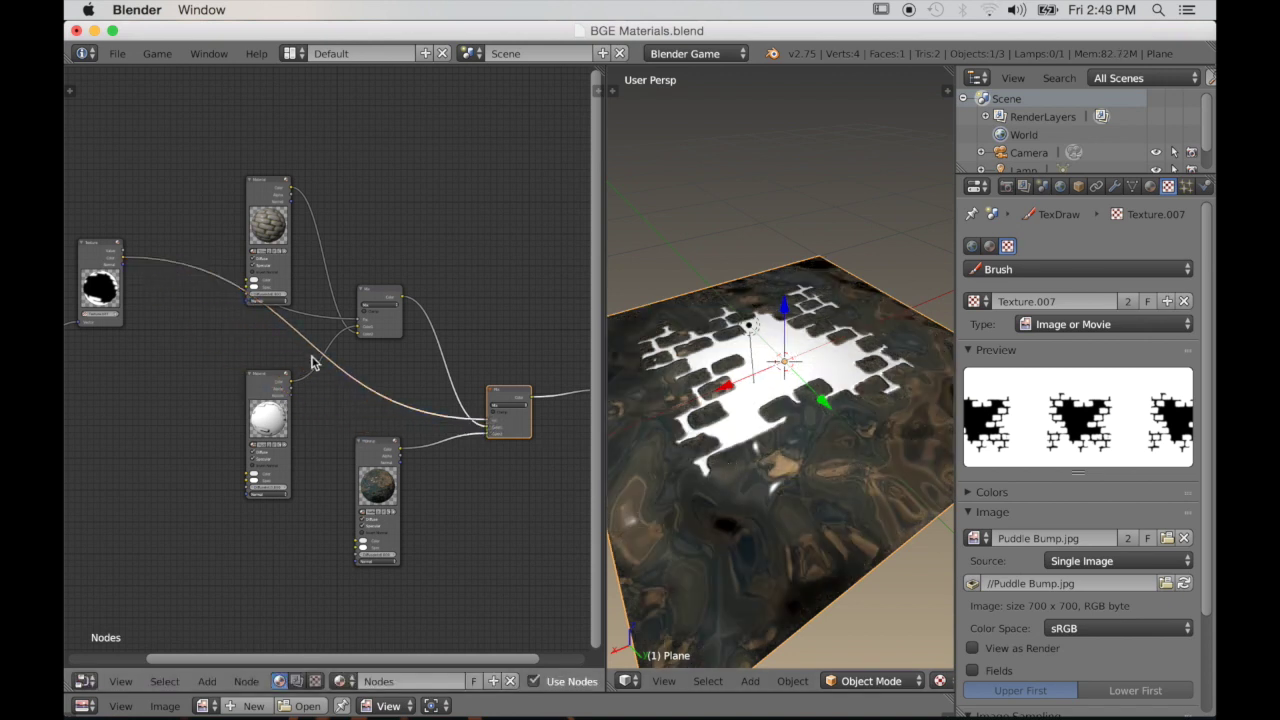
Swap the second Mix node's color links so Reflection feeds Color1 and the first mix feeds Color2, and inspect the puddle up close
scroll(366, 480, up, 3)
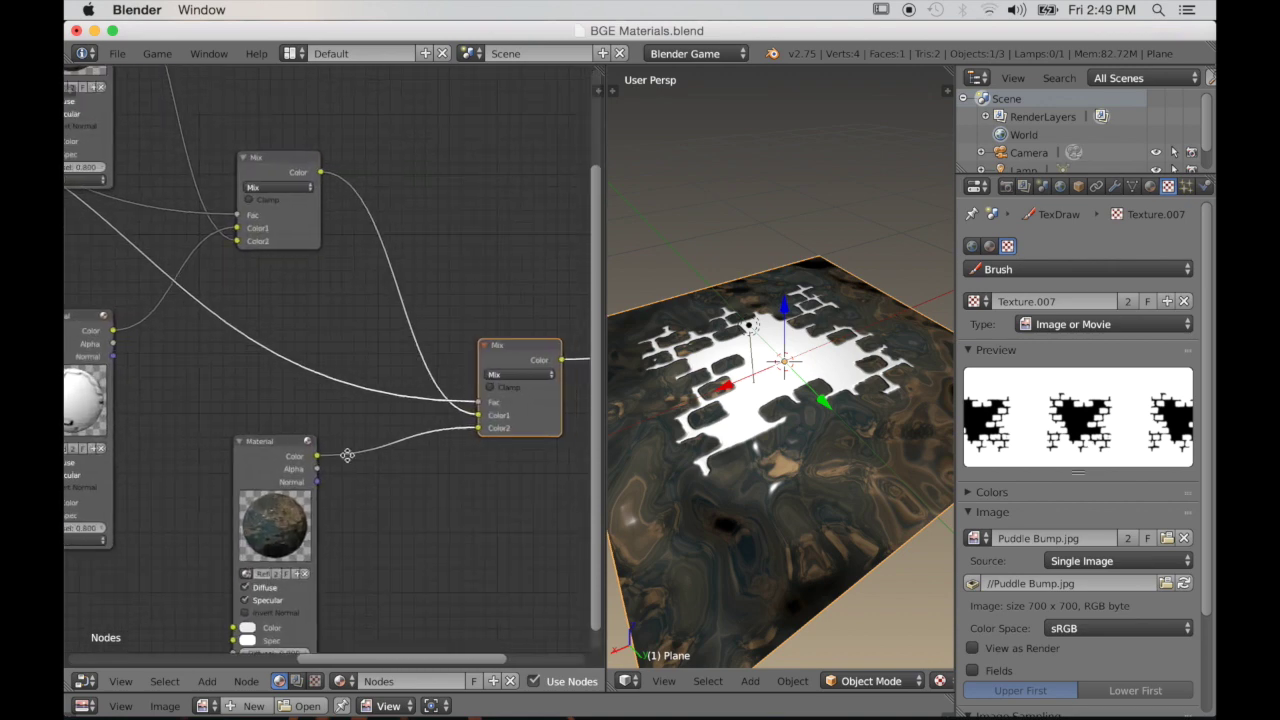
drag(457, 428, 459, 415)
scroll(663, 522, up, 4)
middle_drag(663, 523, 938, 532)
shift+middle_drag(843, 552, 860, 519)
scroll(820, 512, up, 2)
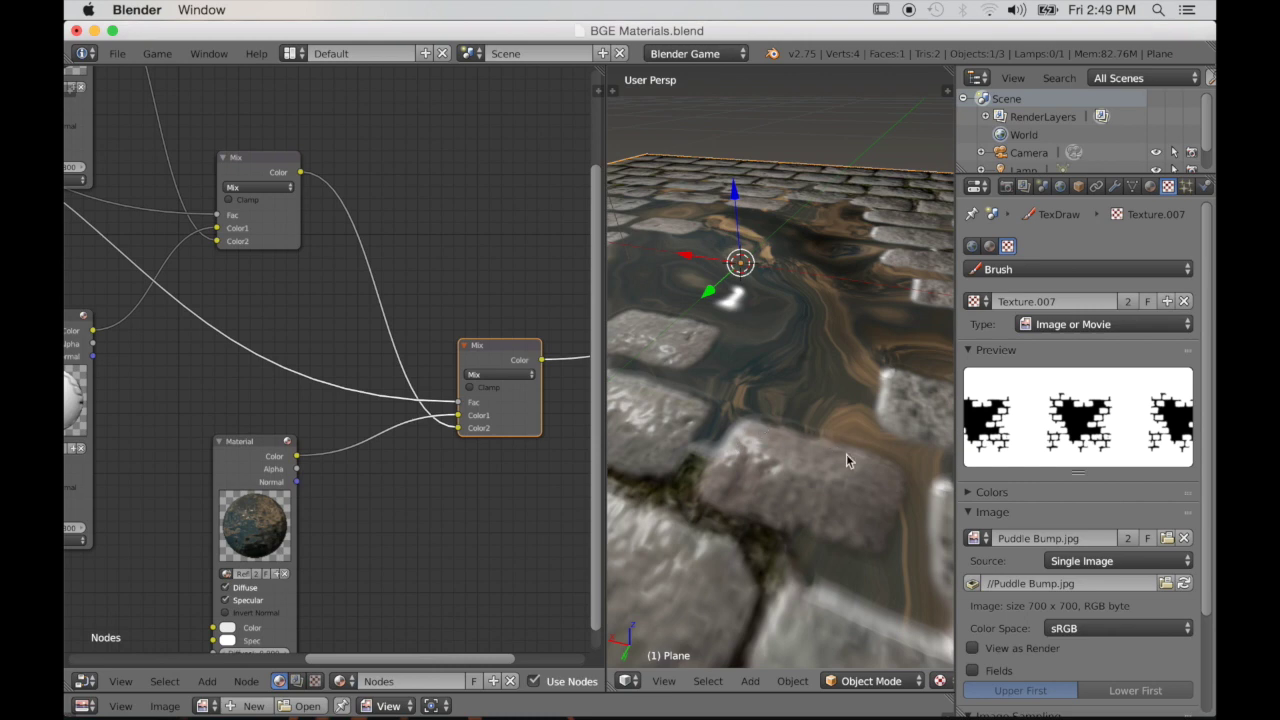
Move the puddle mask Texture node lower, between the Street and Puddle Material nodes, so its links are easy to follow
middle_drag(791, 547, 870, 435)
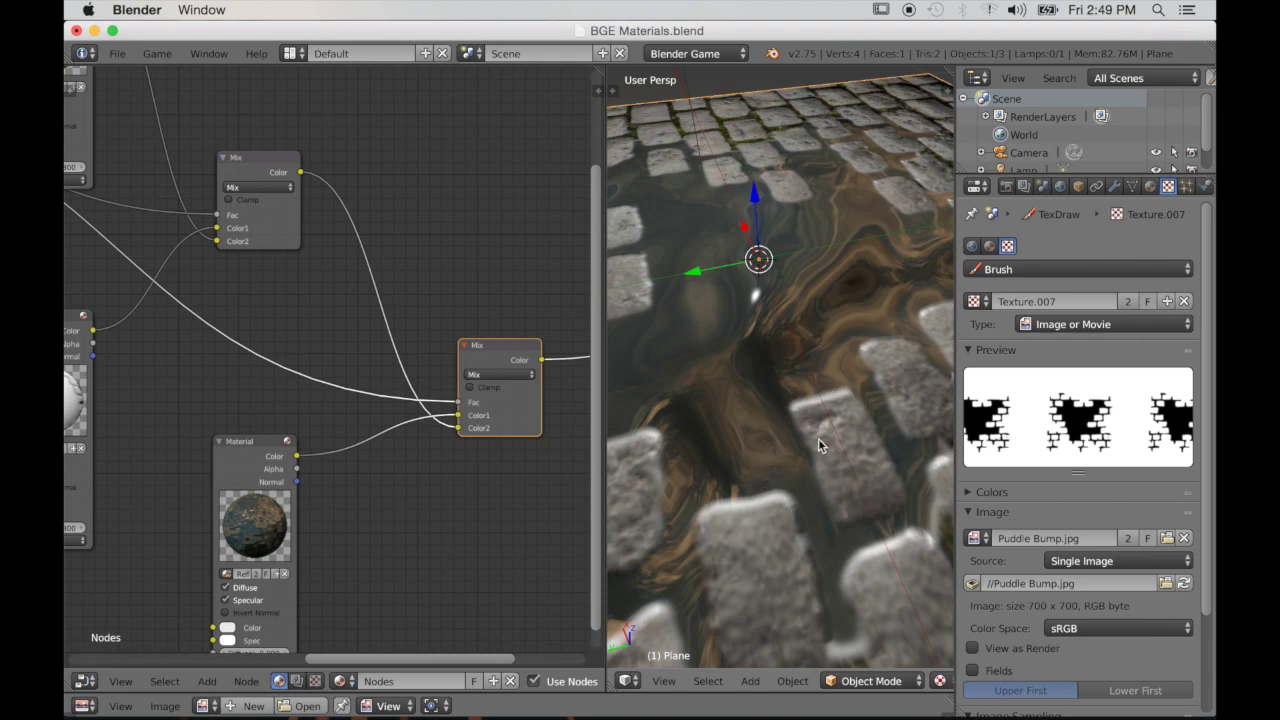
scroll(429, 517, down, 3)
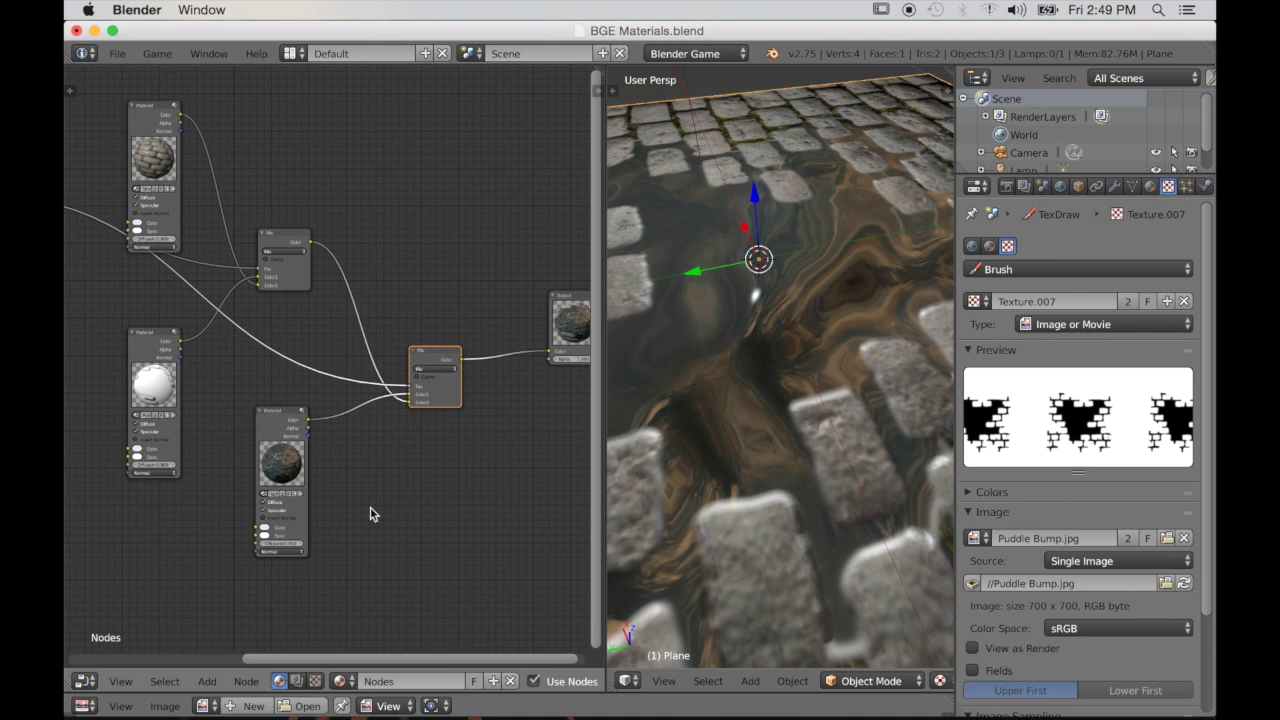
middle_drag(371, 514, 403, 526)
scroll(320, 457, down, 1)
scroll(320, 457, down, 2)
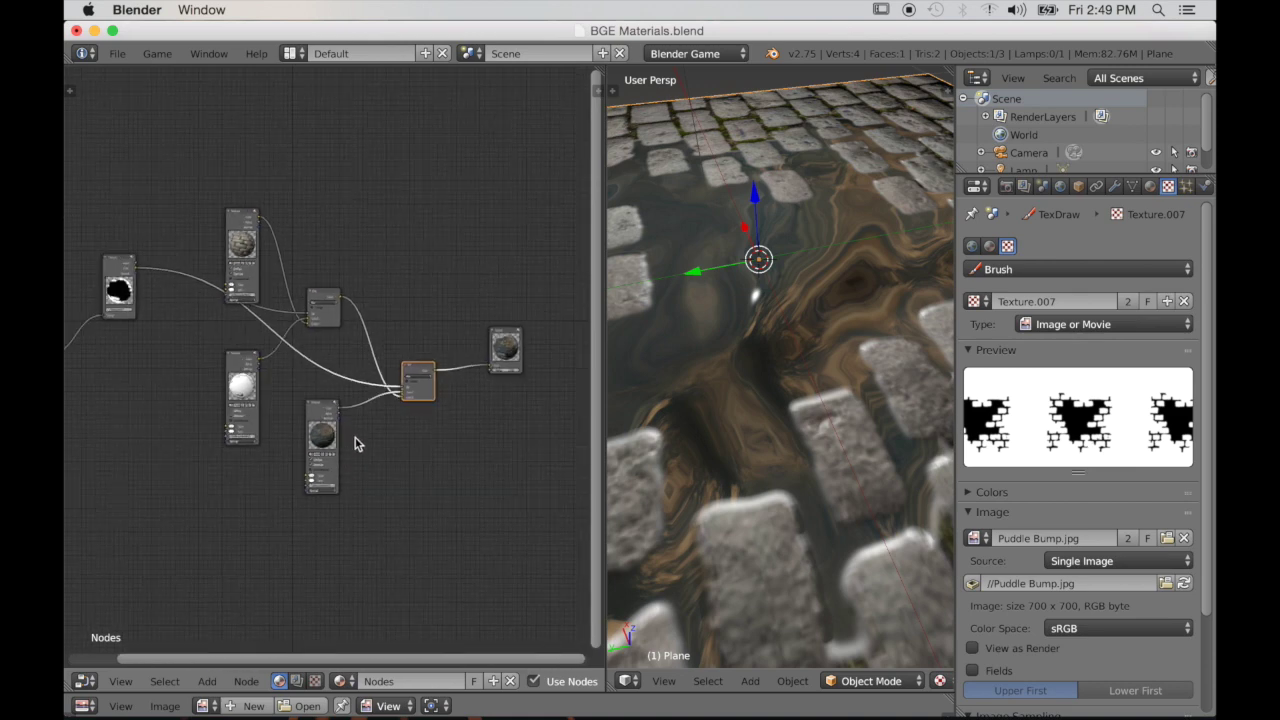
drag(115, 270, 118, 336)
scroll(240, 432, up, 3)
scroll(239, 425, up, 1)
middle_drag(251, 426, 289, 428)
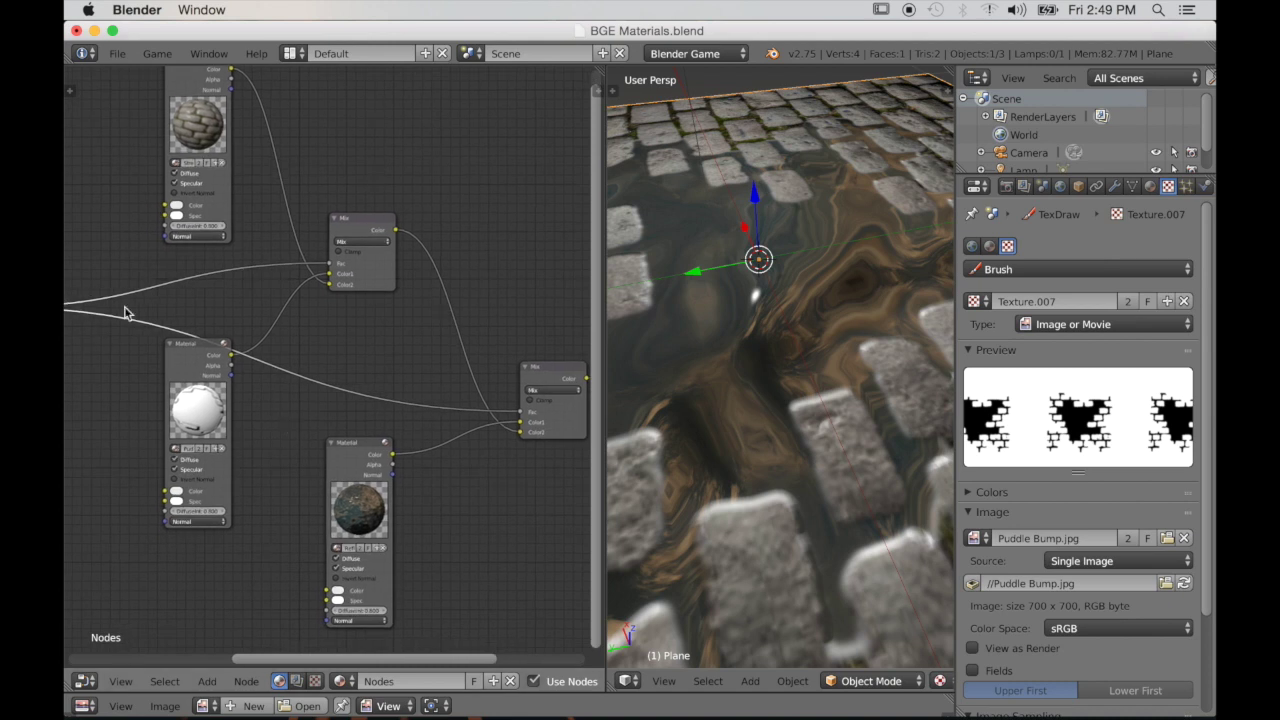
middle_drag(517, 408, 368, 384)
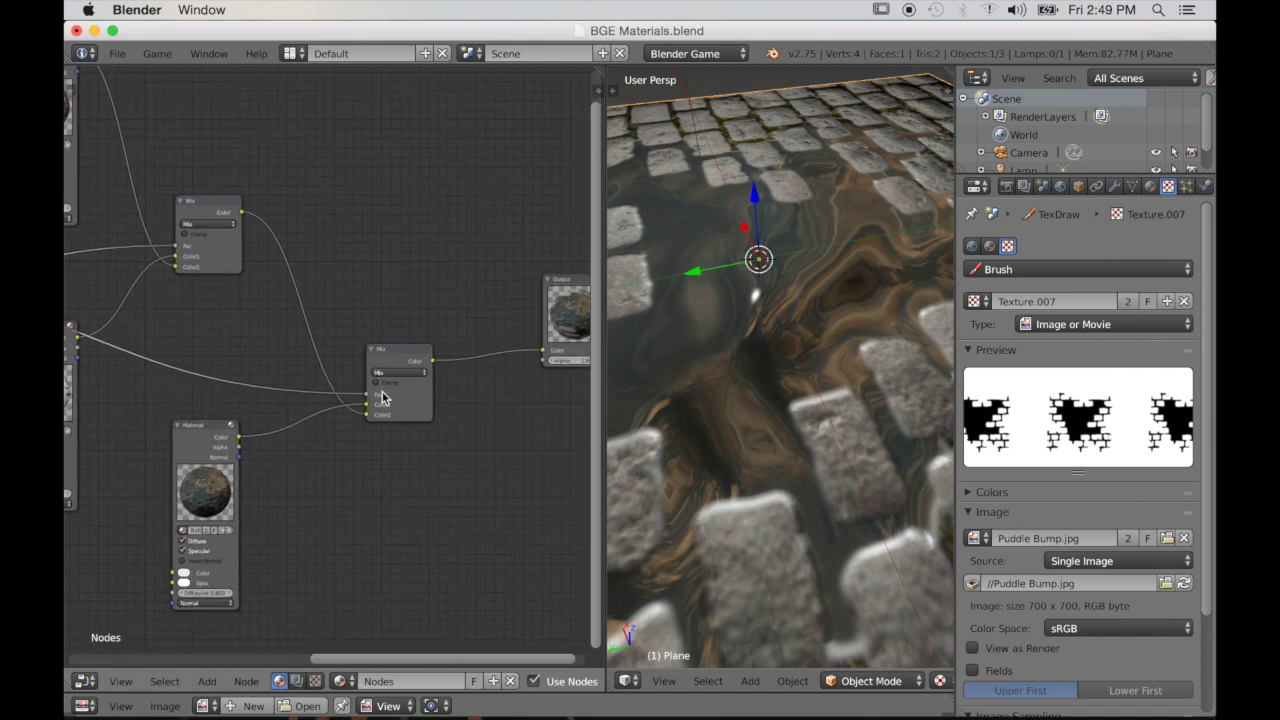
Add a ColorRamp node on the link between the puddle mask Texture node and the second Mix node's Fac input
scroll(297, 410, up, 2)
middle_drag(286, 409, 345, 410)
key(shift+a)
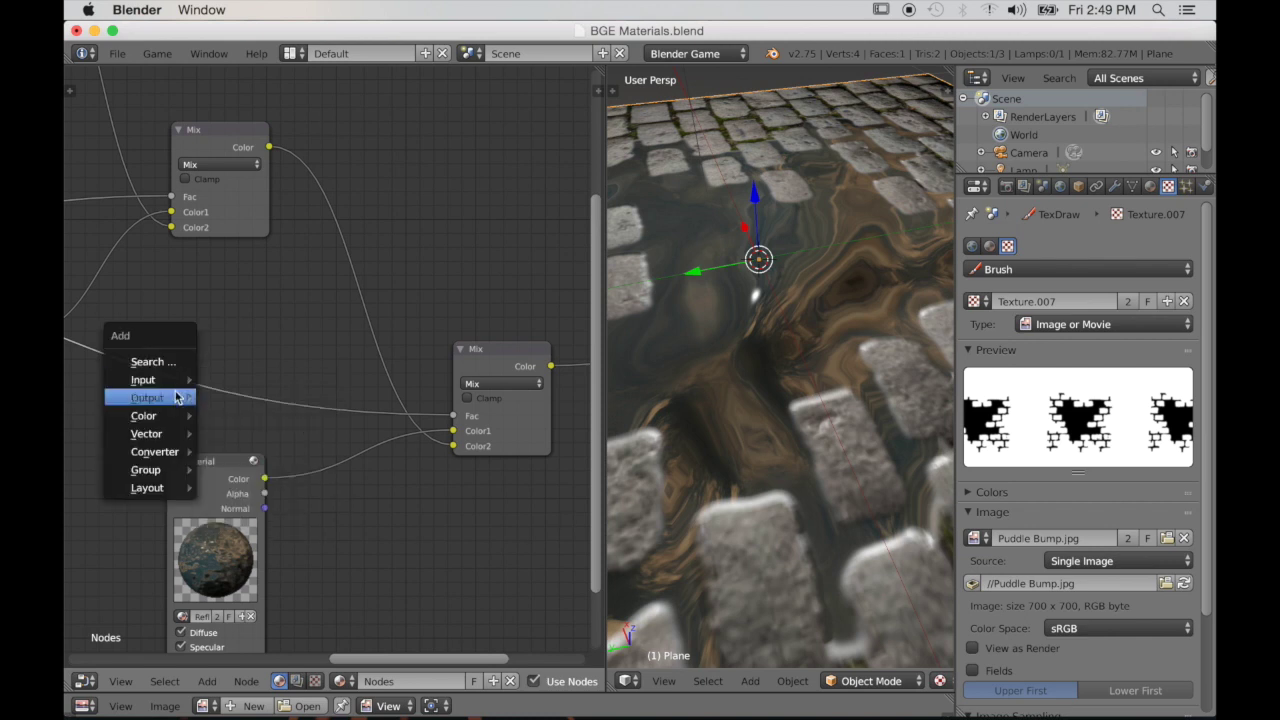
mouse_move(167, 432)
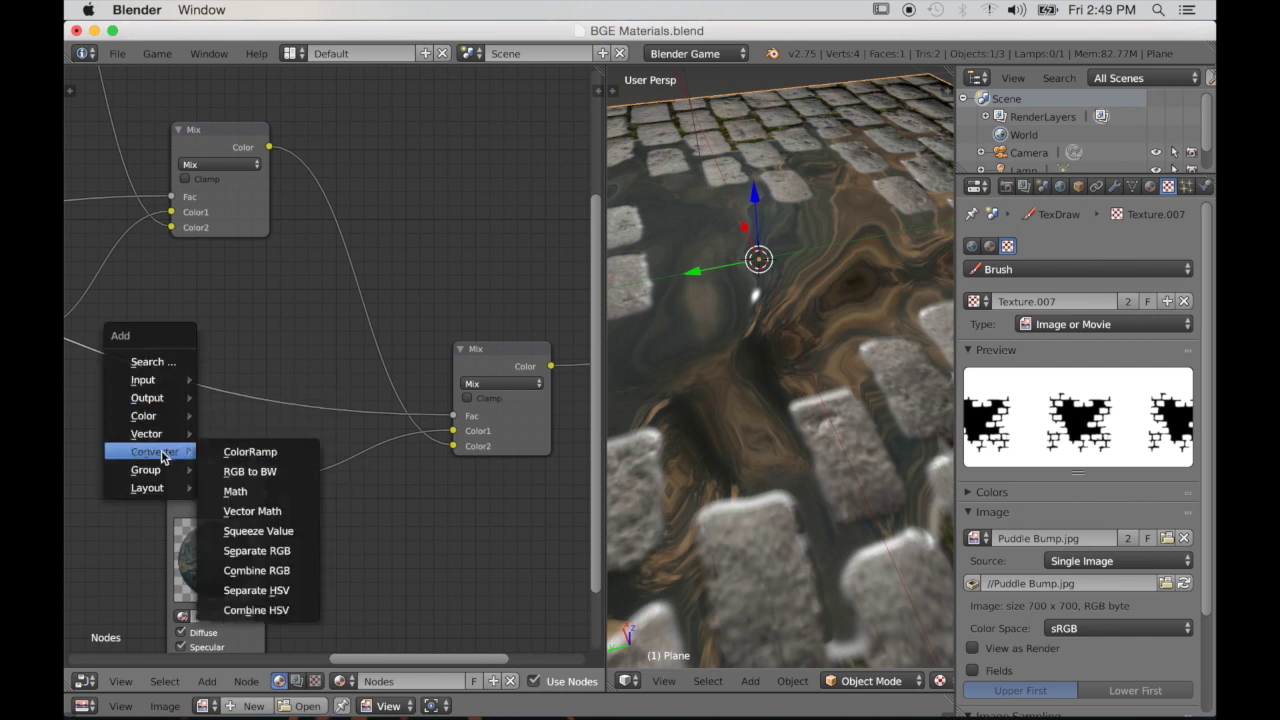
click(214, 452)
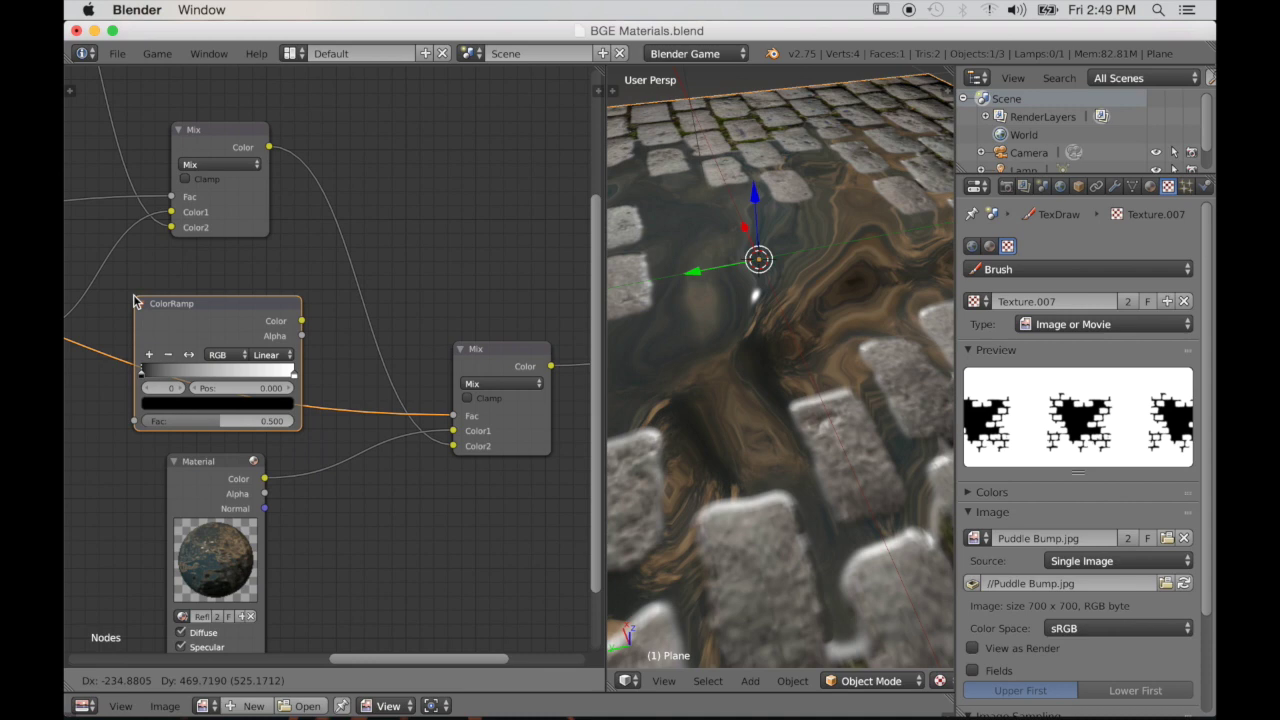
click(135, 302)
scroll(200, 455, up, 2)
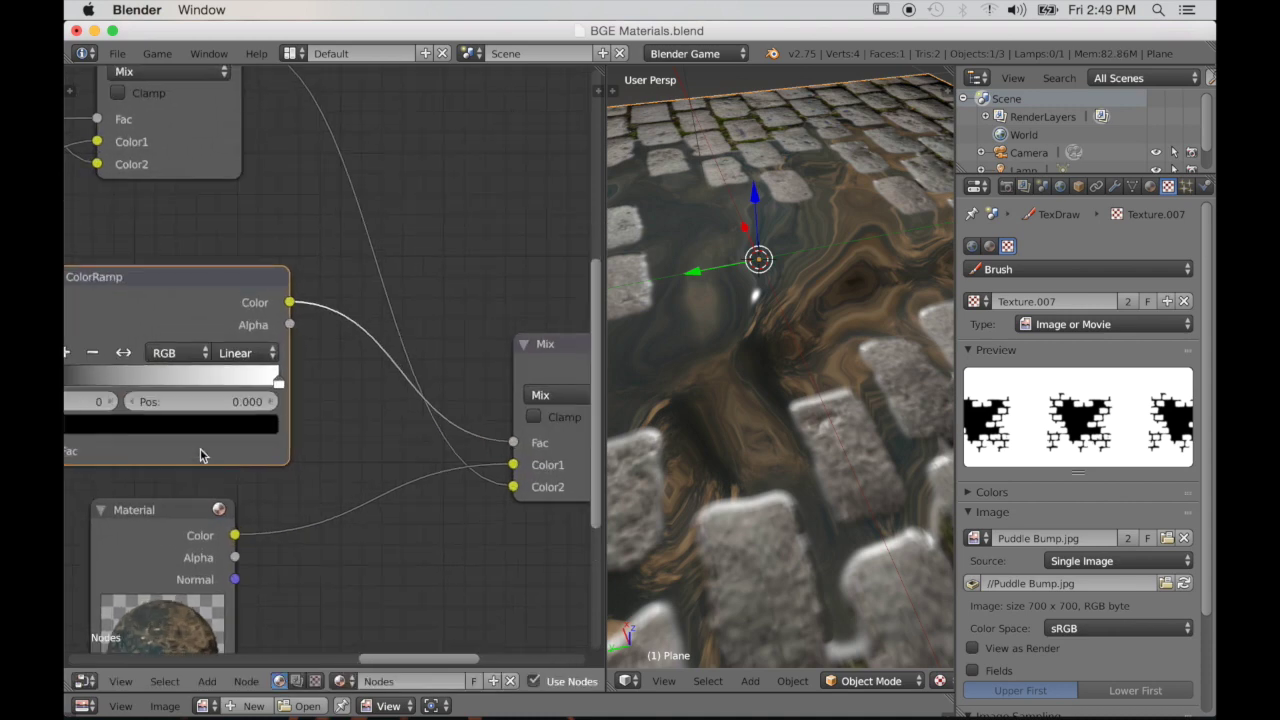
Widen the 3D view, set the ColorRamp's white stop to position 0.041, and inspect the puddle edges
drag(604, 418, 423, 430)
middle_drag(158, 450, 324, 420)
scroll(601, 551, up, 3)
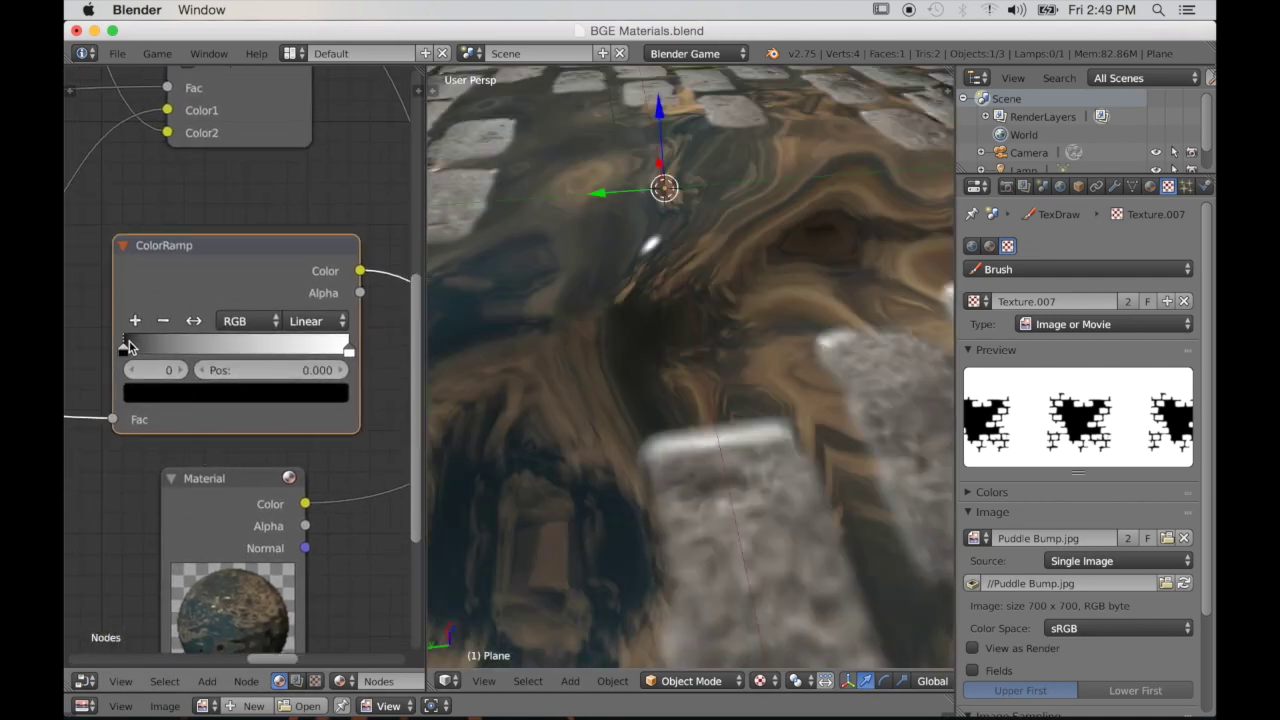
drag(124, 348, 72, 388)
drag(349, 352, 131, 355)
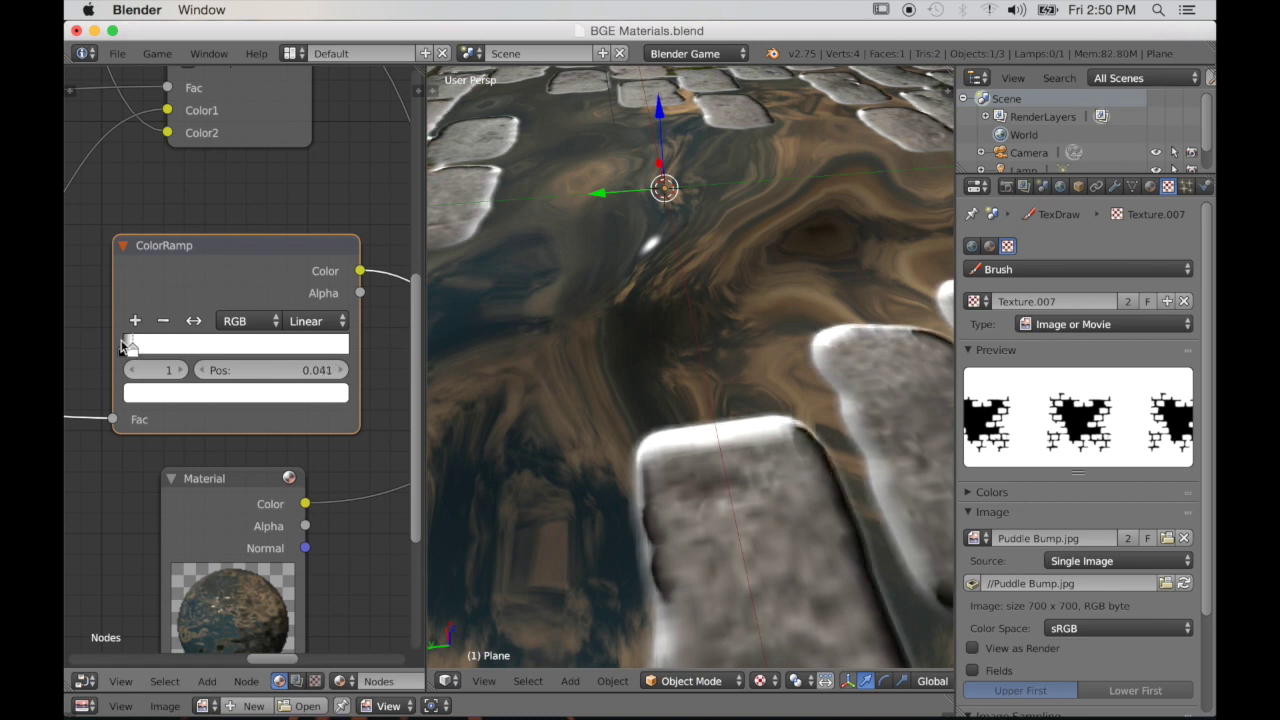
scroll(658, 390, down, 2)
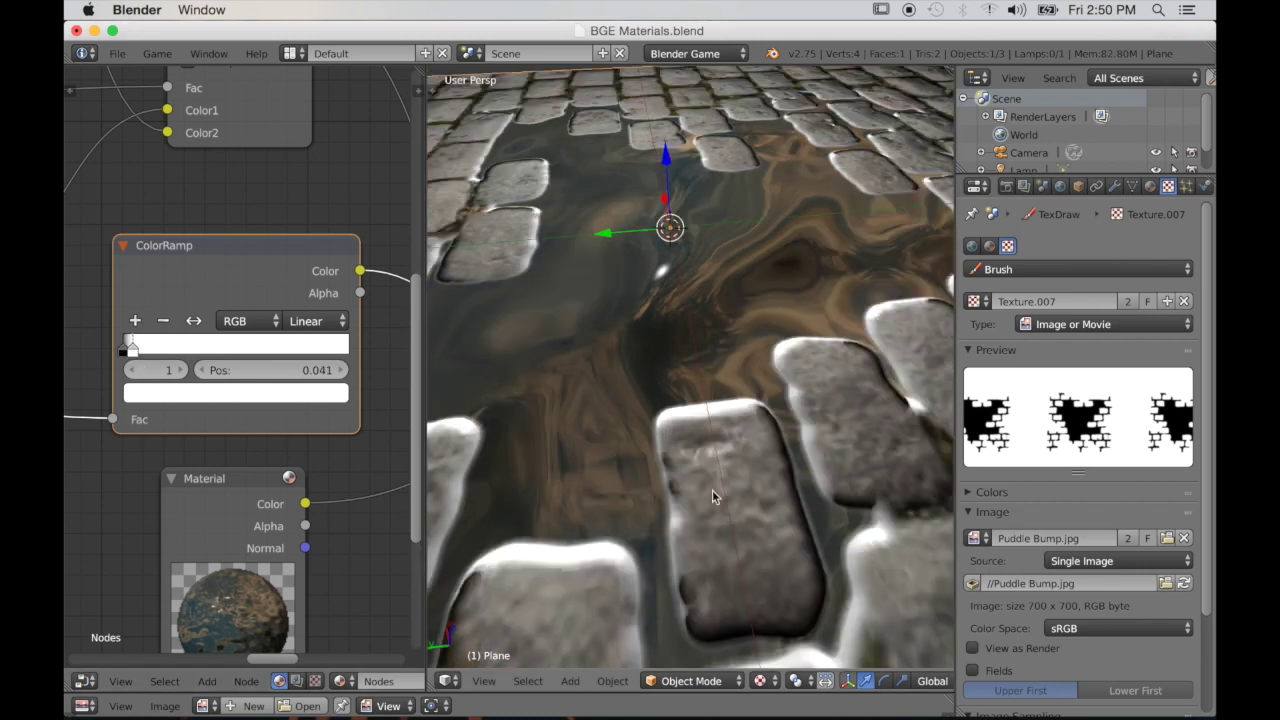
middle_drag(800, 538, 764, 443)
middle_drag(764, 494, 740, 475)
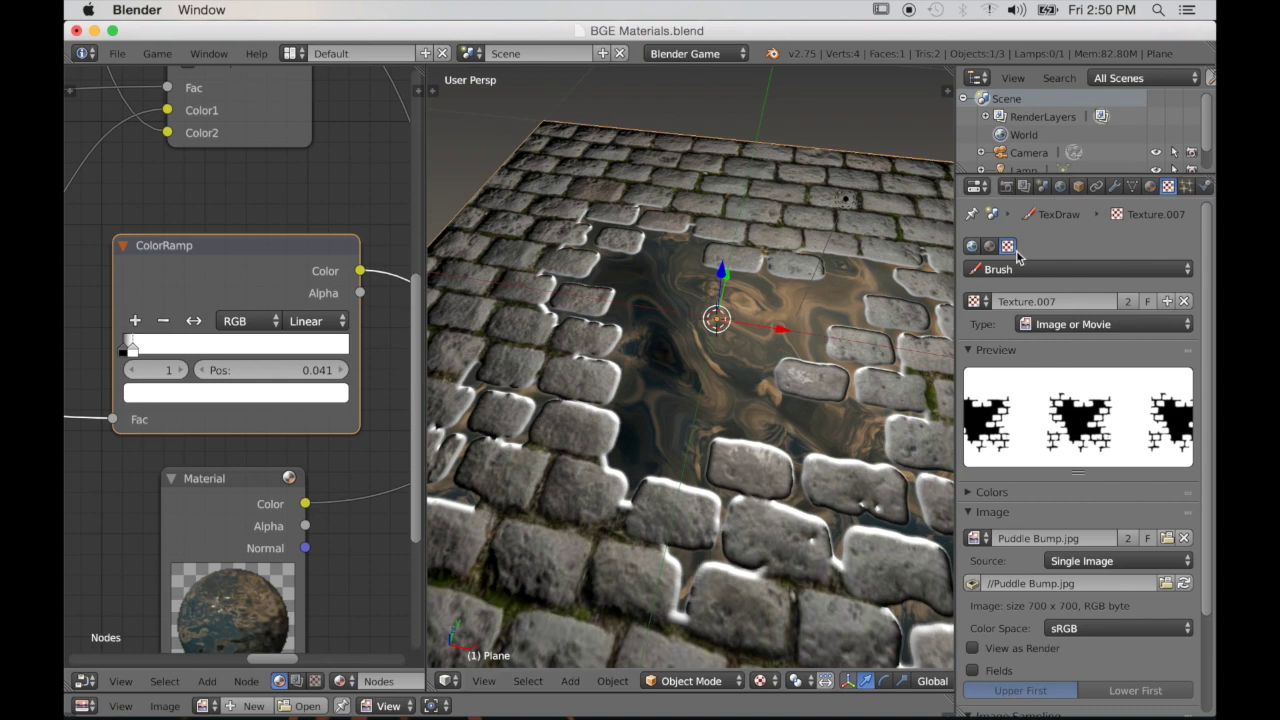
Select the Puddle material and set its Specular intensity to 0.167, checking the highlights around the stones
click(1149, 187)
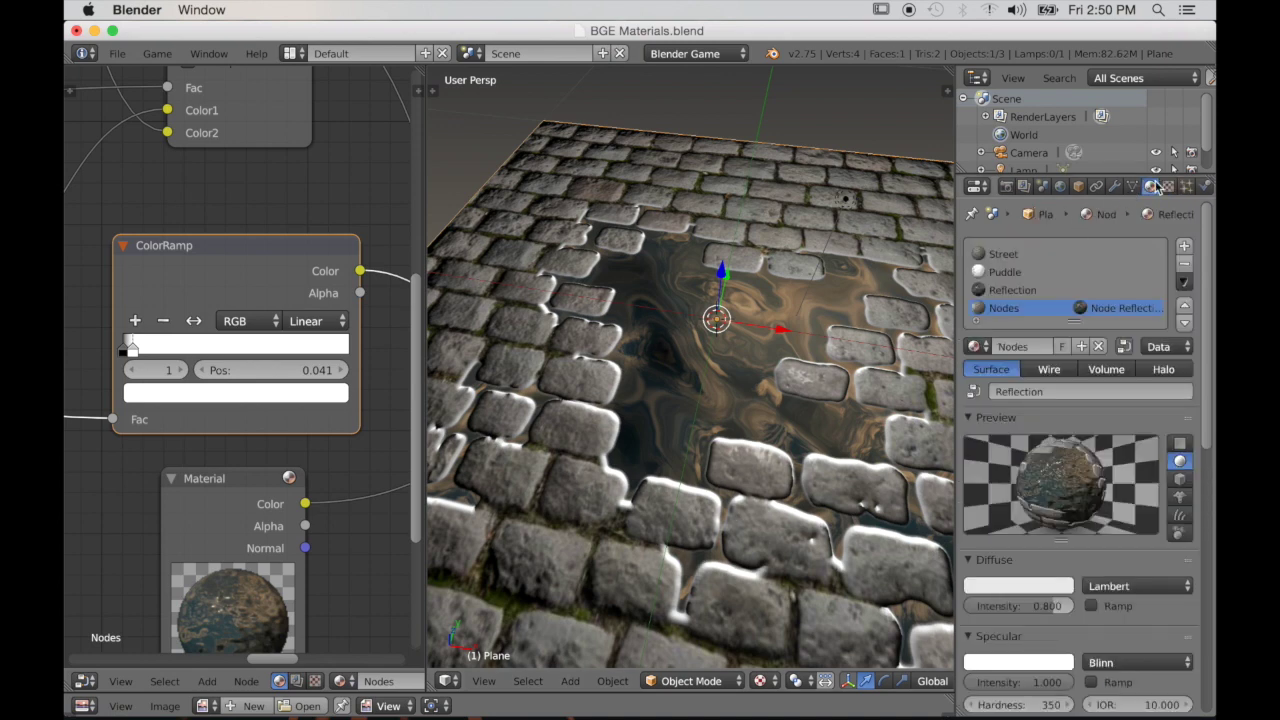
click(1004, 272)
scroll(1066, 461, down, 5)
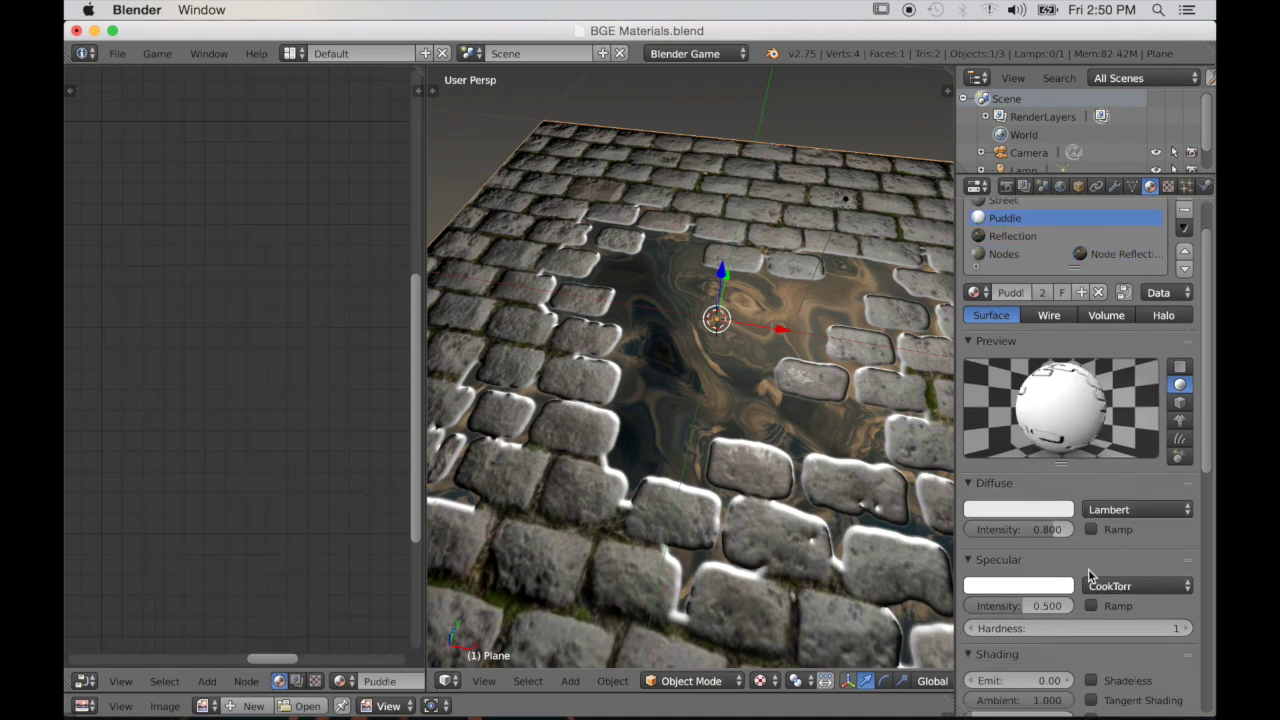
drag(1008, 506, 953, 506)
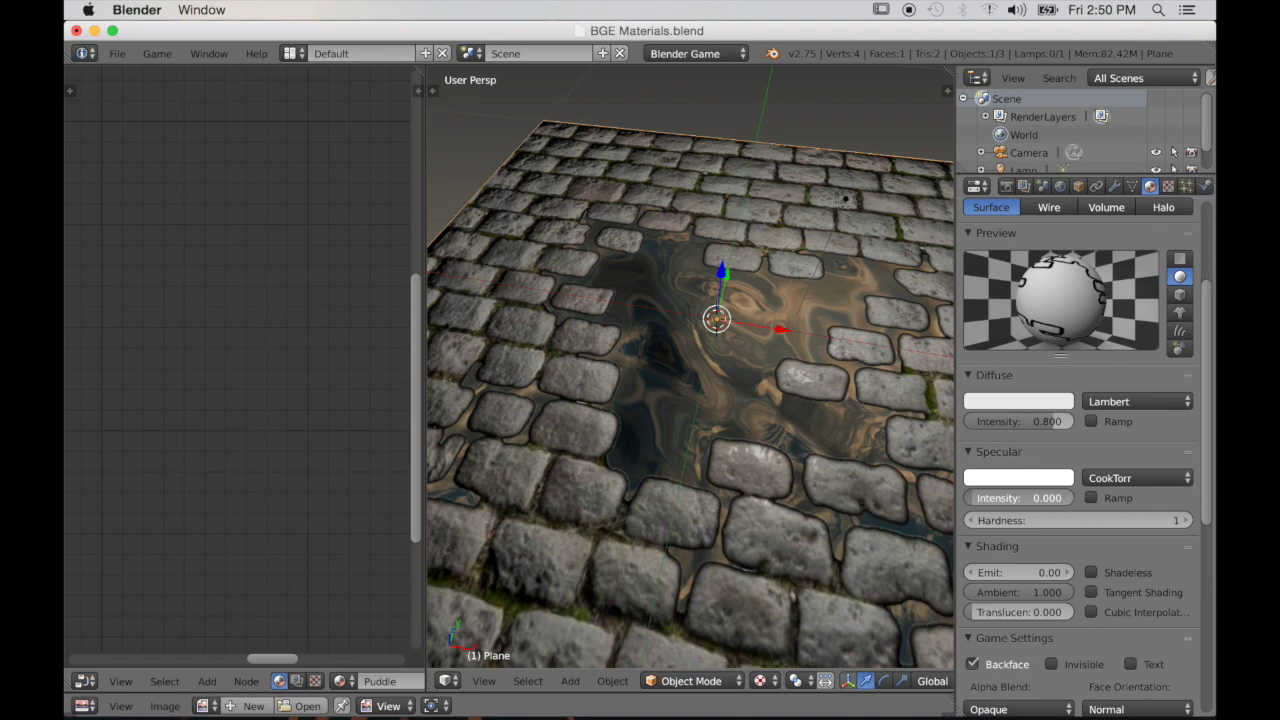
middle_drag(848, 542, 781, 466)
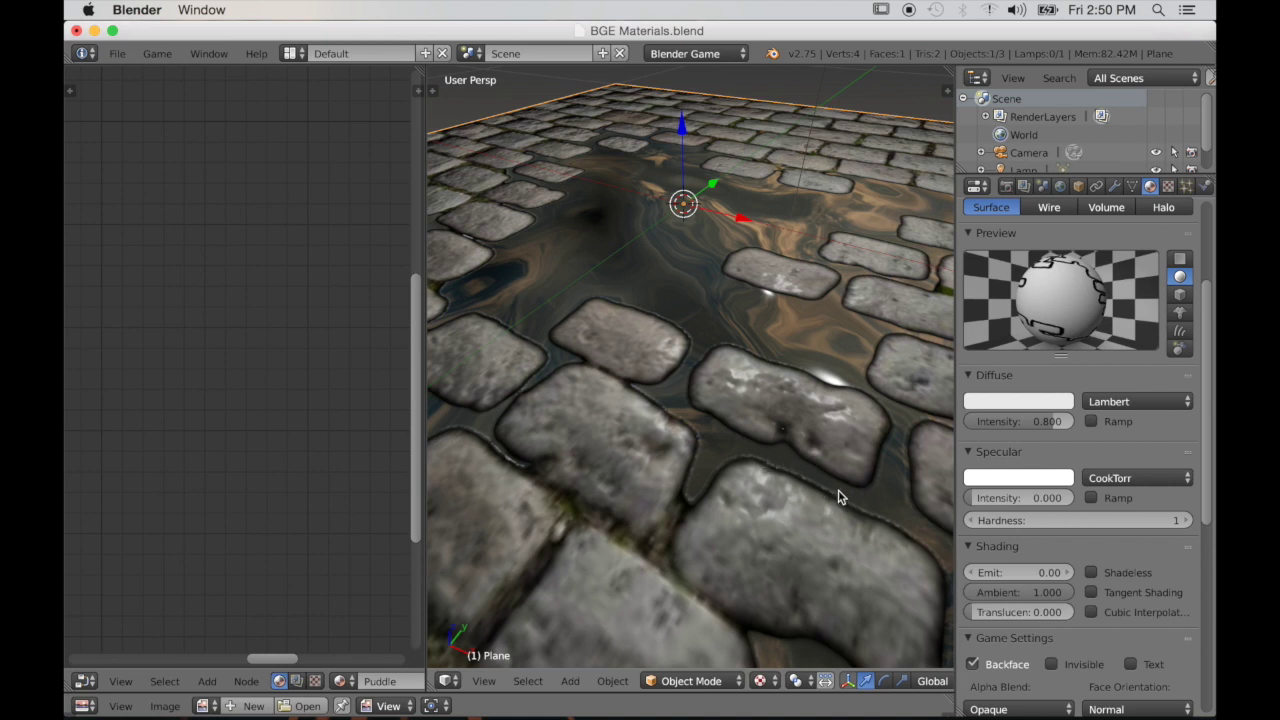
drag(1018, 497, 1048, 497)
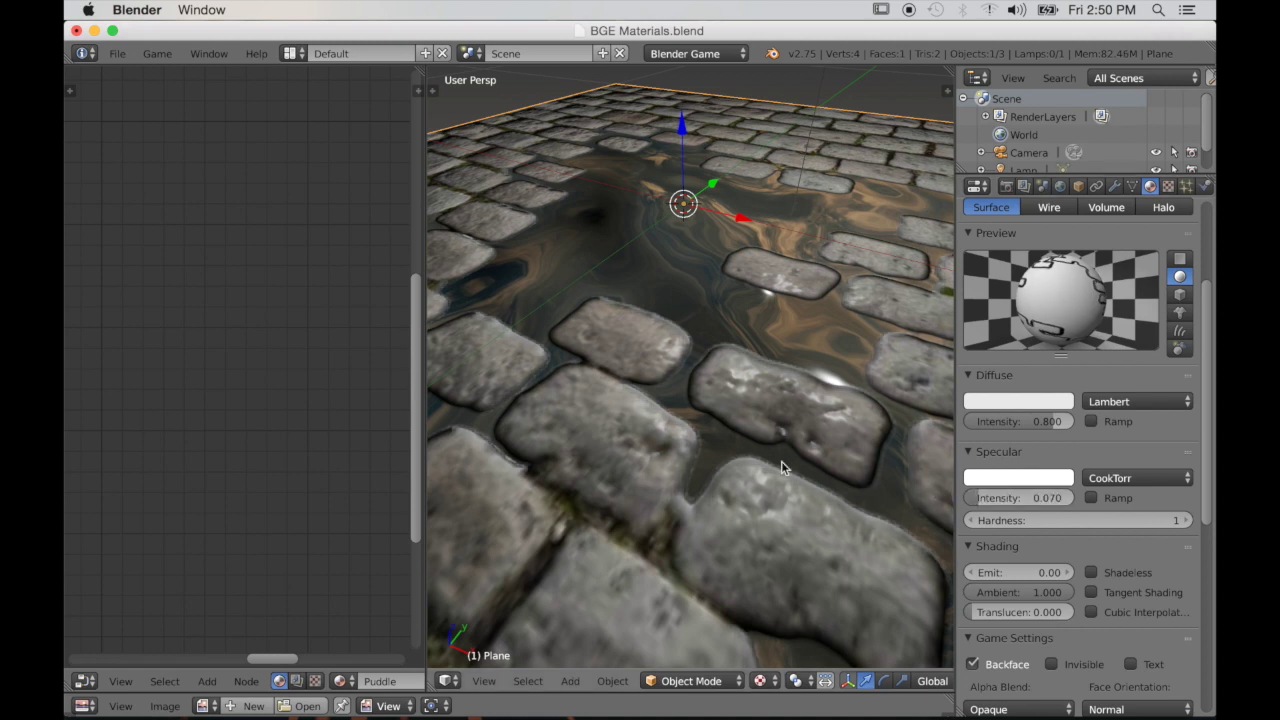
drag(1048, 497, 1062, 497)
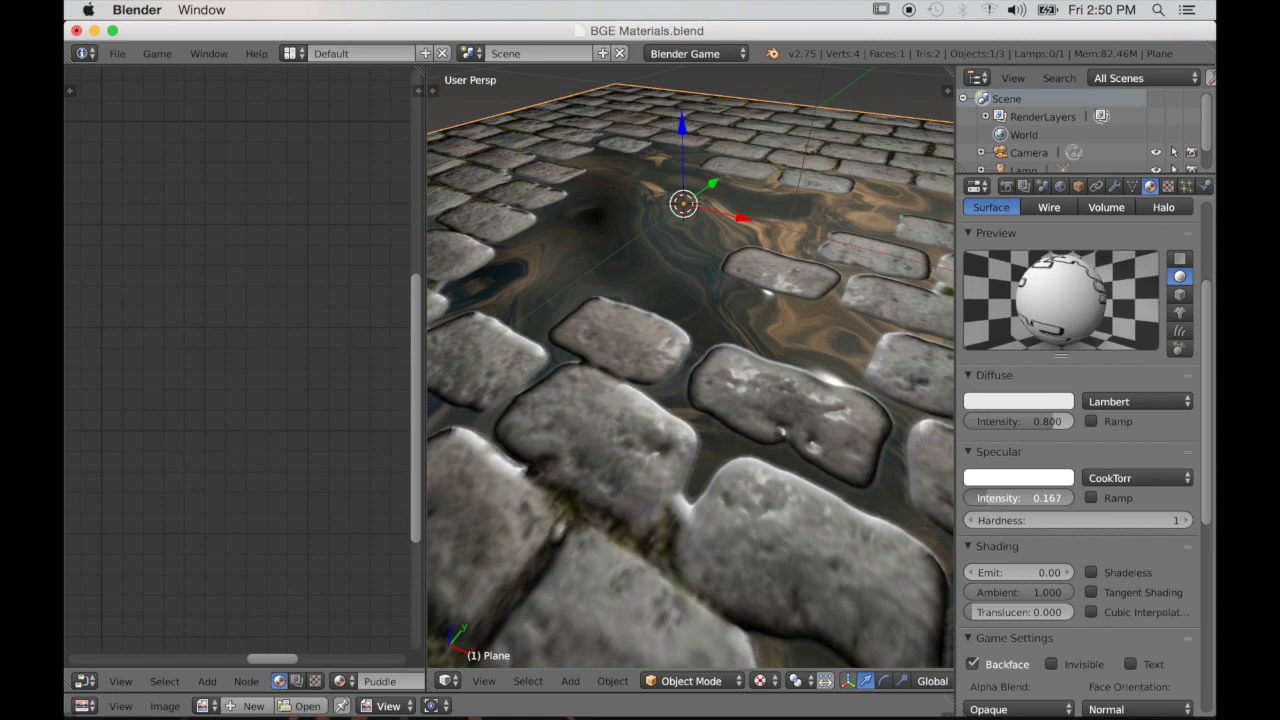
Examine the puddle's reflections and the highlights on the surrounding stone edges from above and from low angles
middle_drag(849, 447, 639, 272)
scroll(797, 471, down, 5)
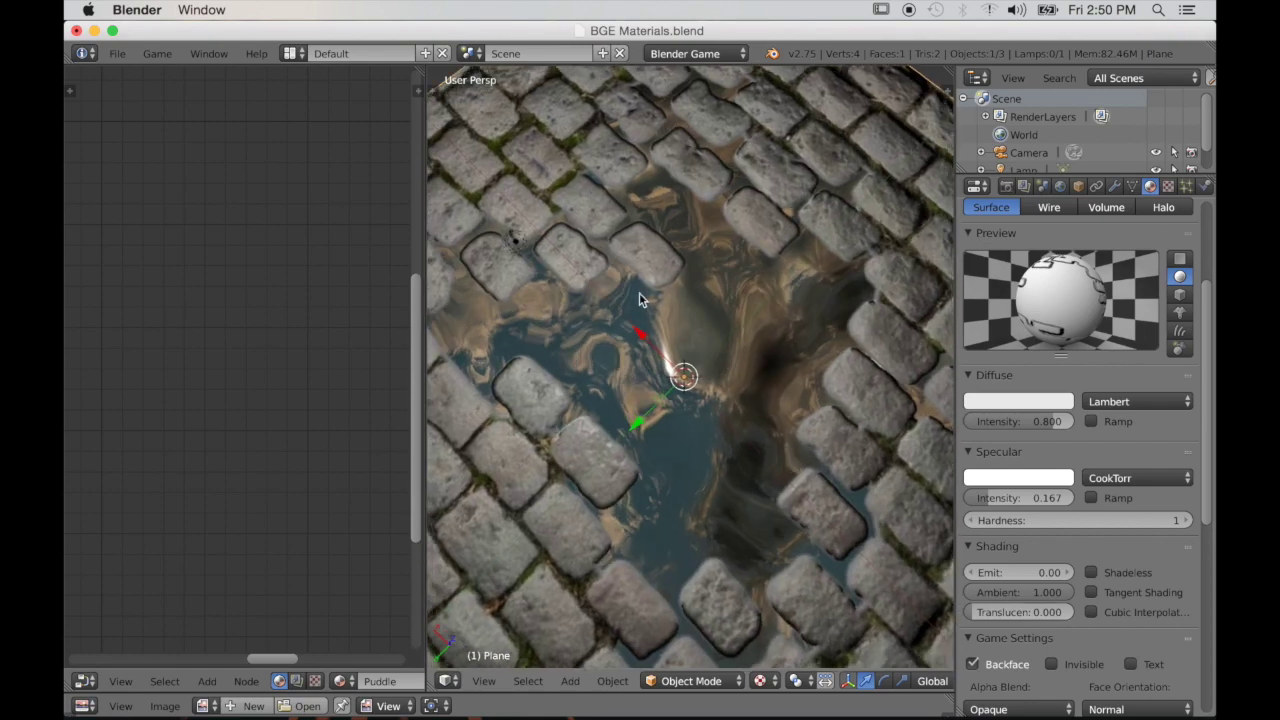
middle_drag(674, 350, 745, 367)
middle_drag(672, 398, 700, 240)
middle_drag(783, 333, 678, 414)
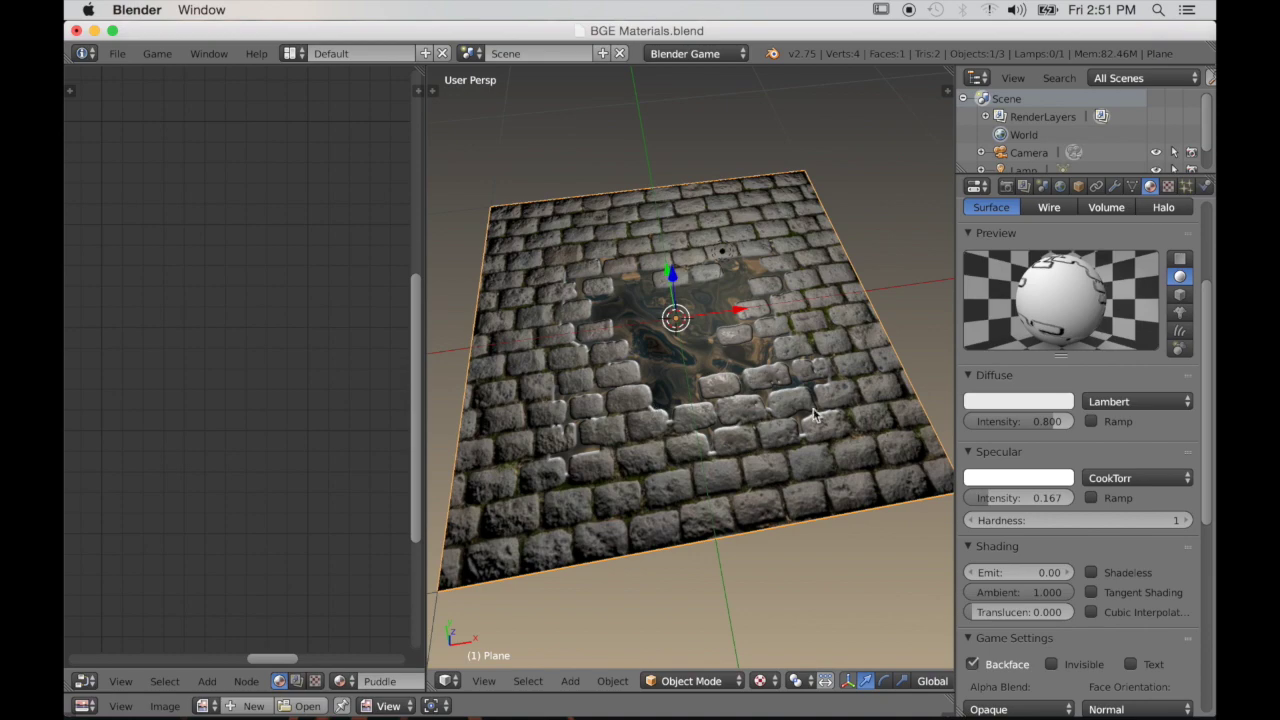
scroll(716, 441, up, 3)
middle_drag(741, 455, 852, 461)
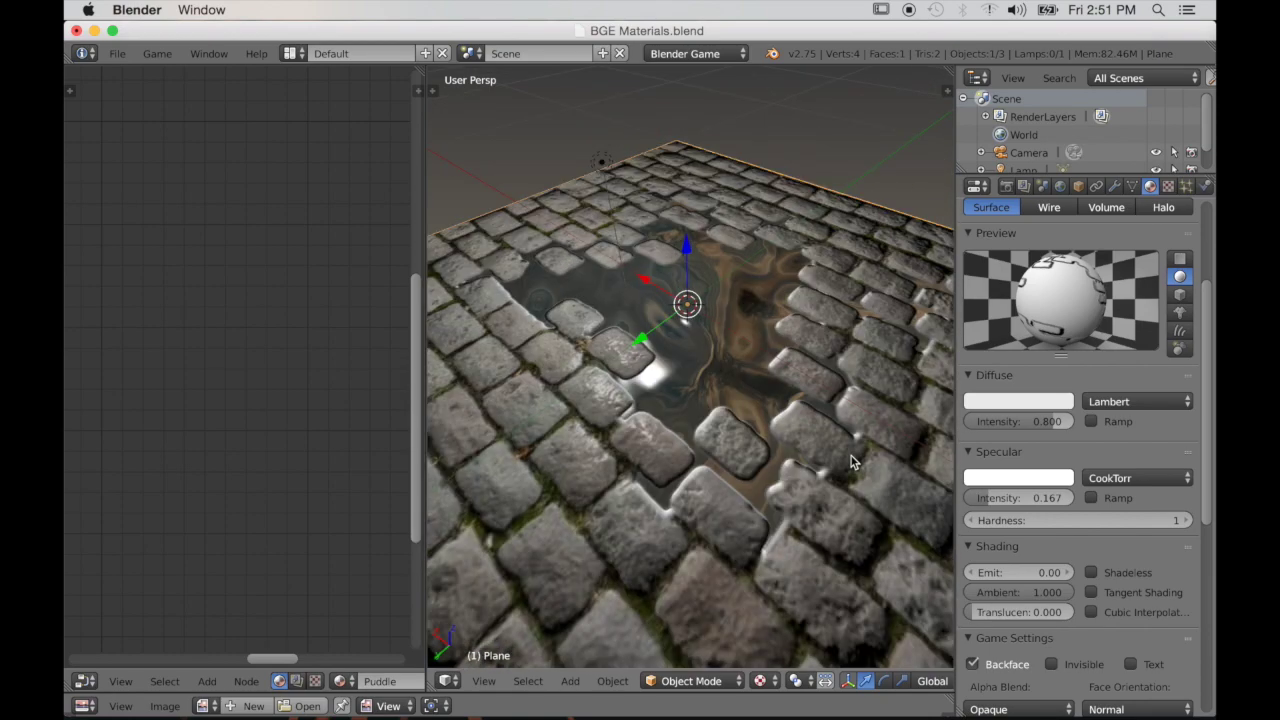
Run the game preview to check the puddle in motion, stop it, and review the street plane from near and far
key(p)
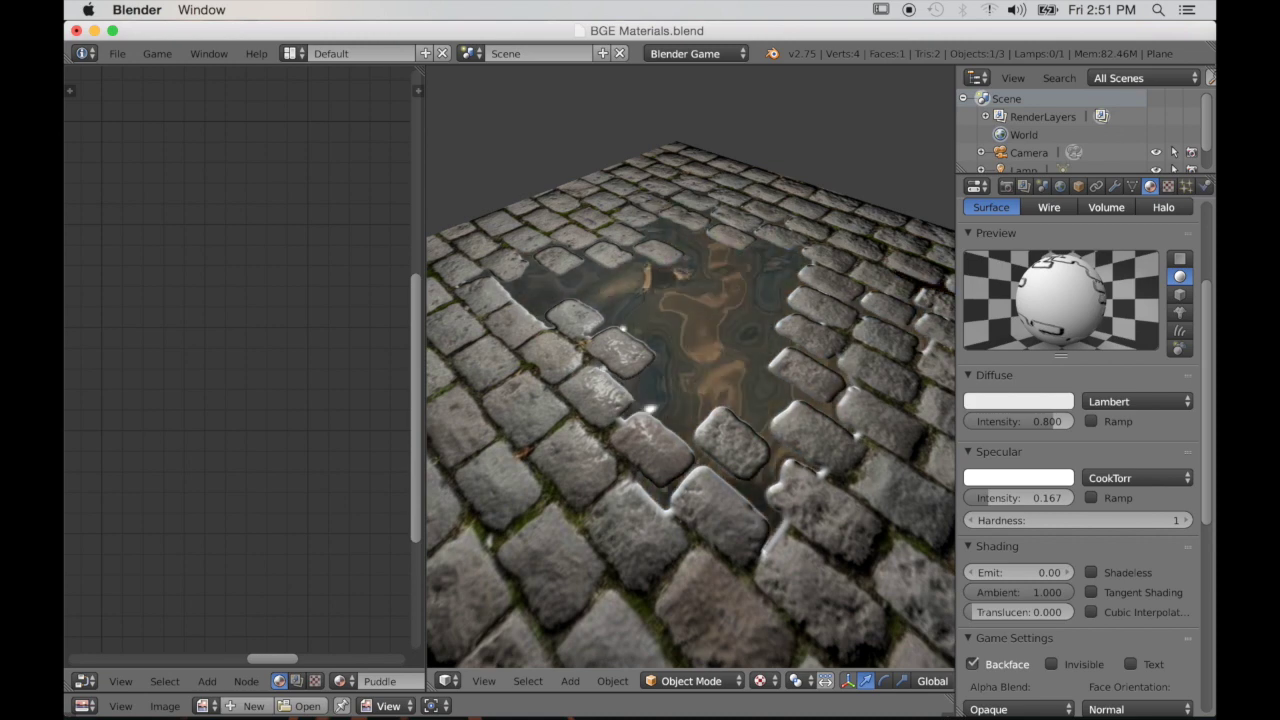
key(Escape)
scroll(717, 405, down, 3)
middle_drag(717, 405, 813, 314)
scroll(716, 423, up, 4)
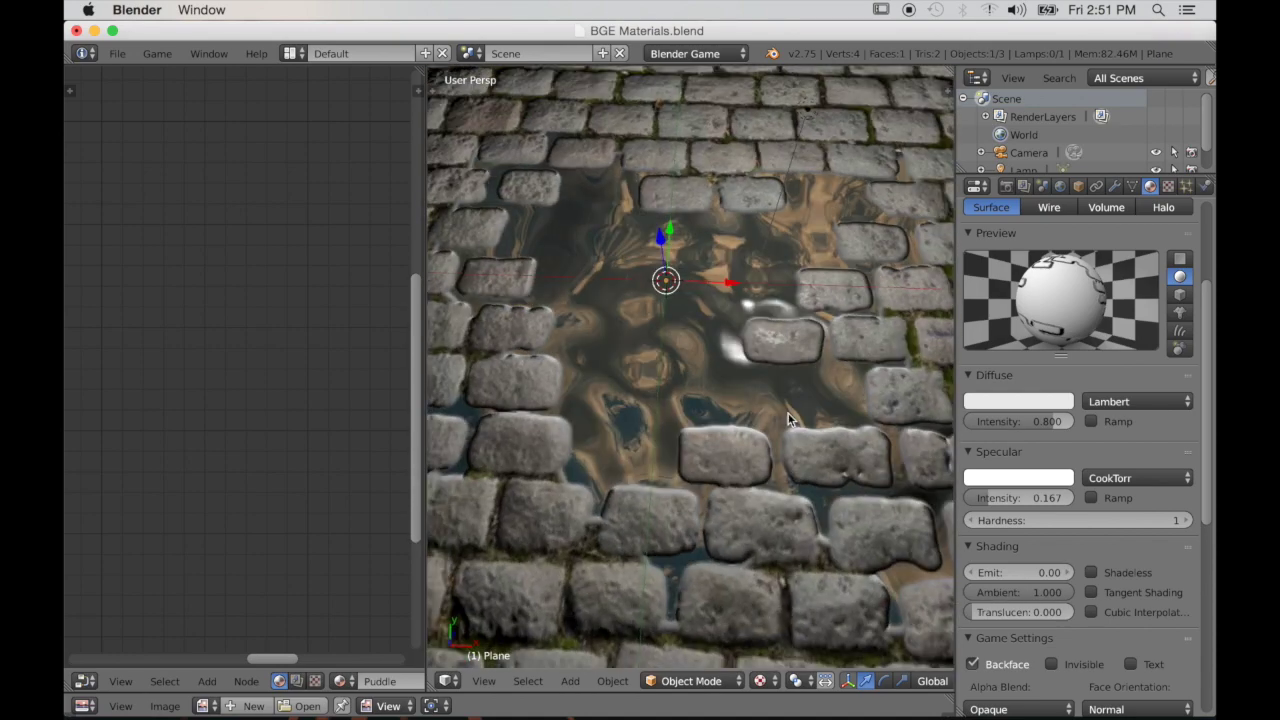
scroll(631, 499, down, 5)
middle_drag(631, 499, 622, 426)
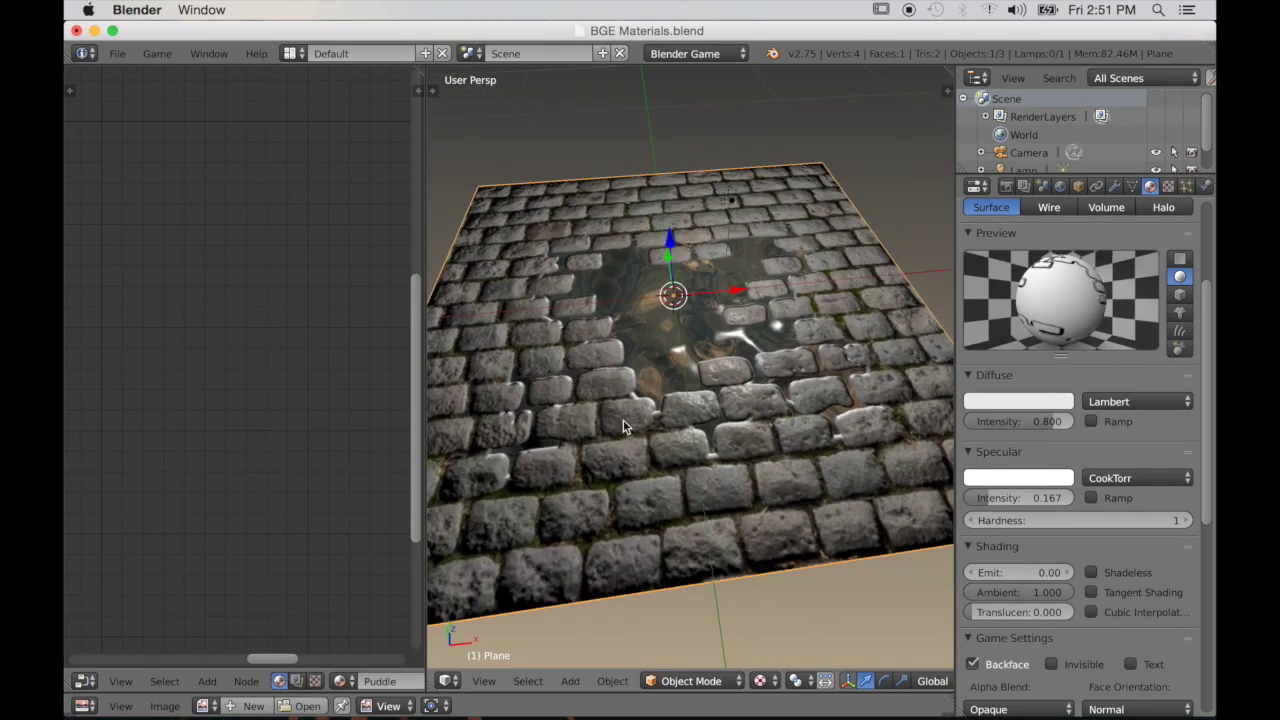
scroll(1138, 280, down, 2)
Reopen the Nodes material in a wider node editor and arrange the Reflection Material node below the Puddle Material node
scroll(1131, 314, up, 9)
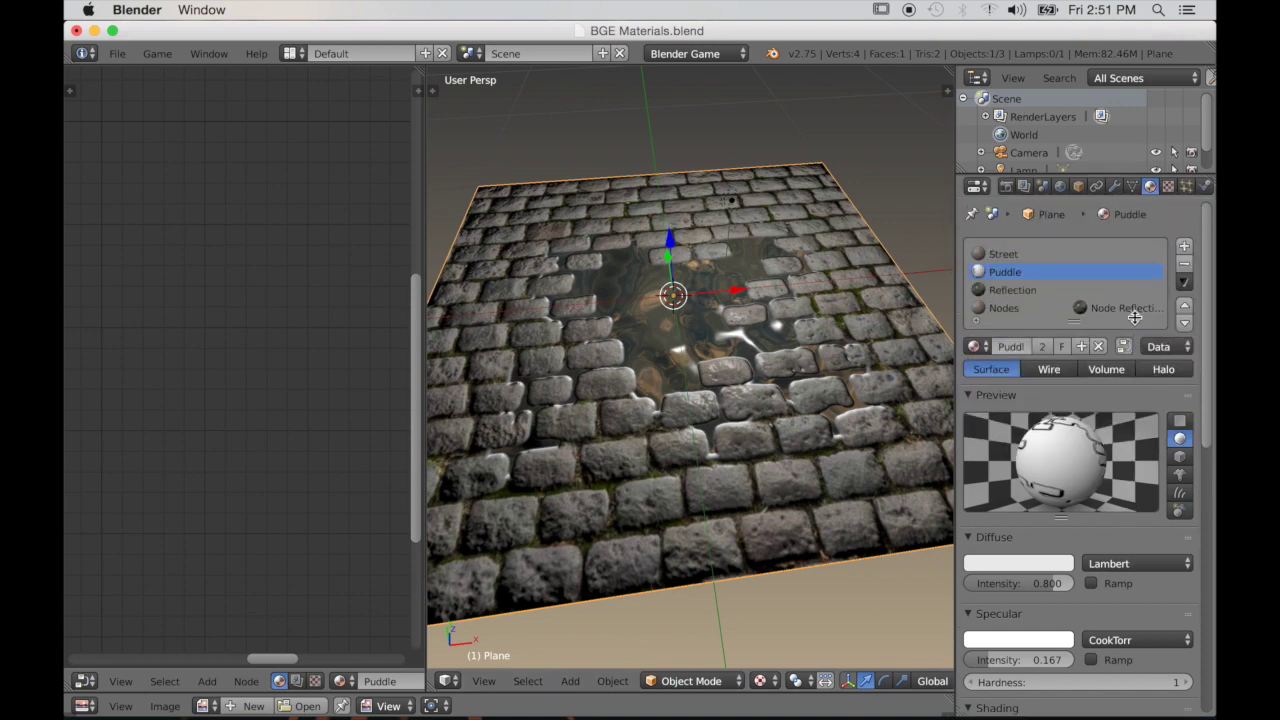
click(1131, 309)
drag(423, 390, 621, 390)
scroll(342, 438, down, 3)
scroll(342, 438, down, 3)
middle_drag(342, 438, 358, 399)
drag(357, 398, 213, 498)
drag(219, 283, 215, 274)
click(210, 480)
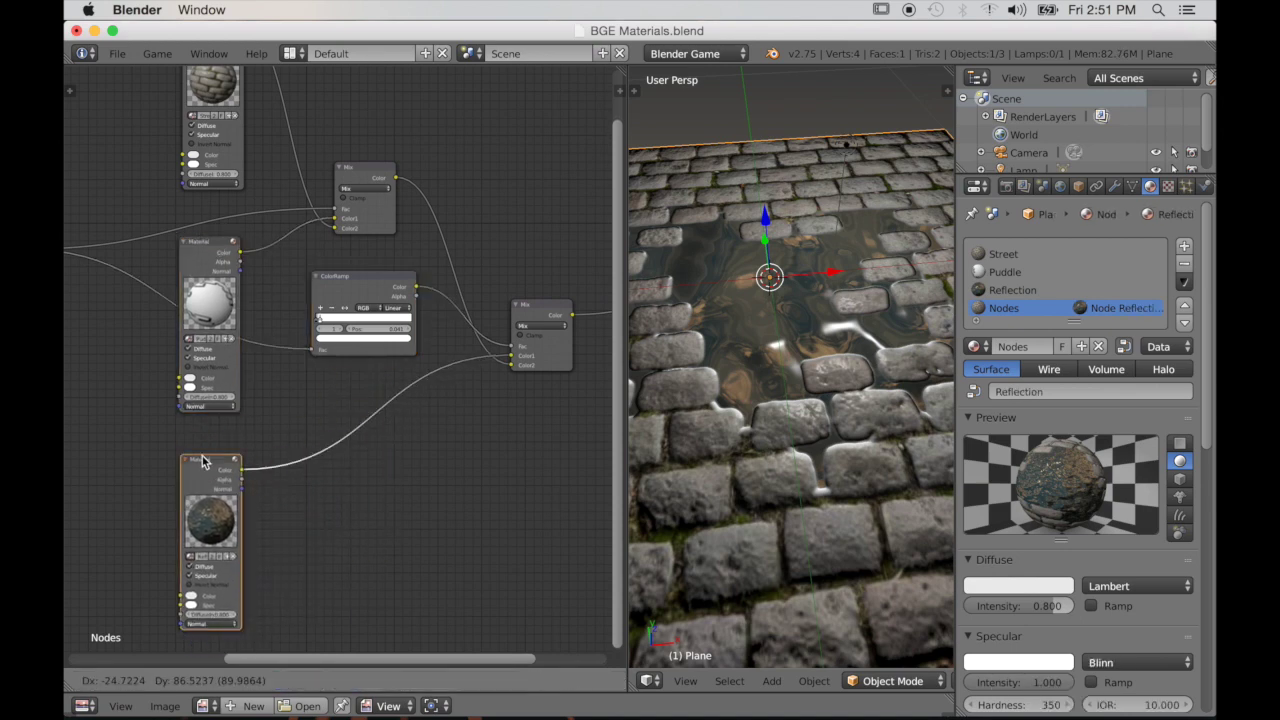
Duplicate the Street Material node below the Reflection node, blend the two with a new Mix node, and expand that Mix node
scroll(278, 404, down, 2)
key(shift+d)
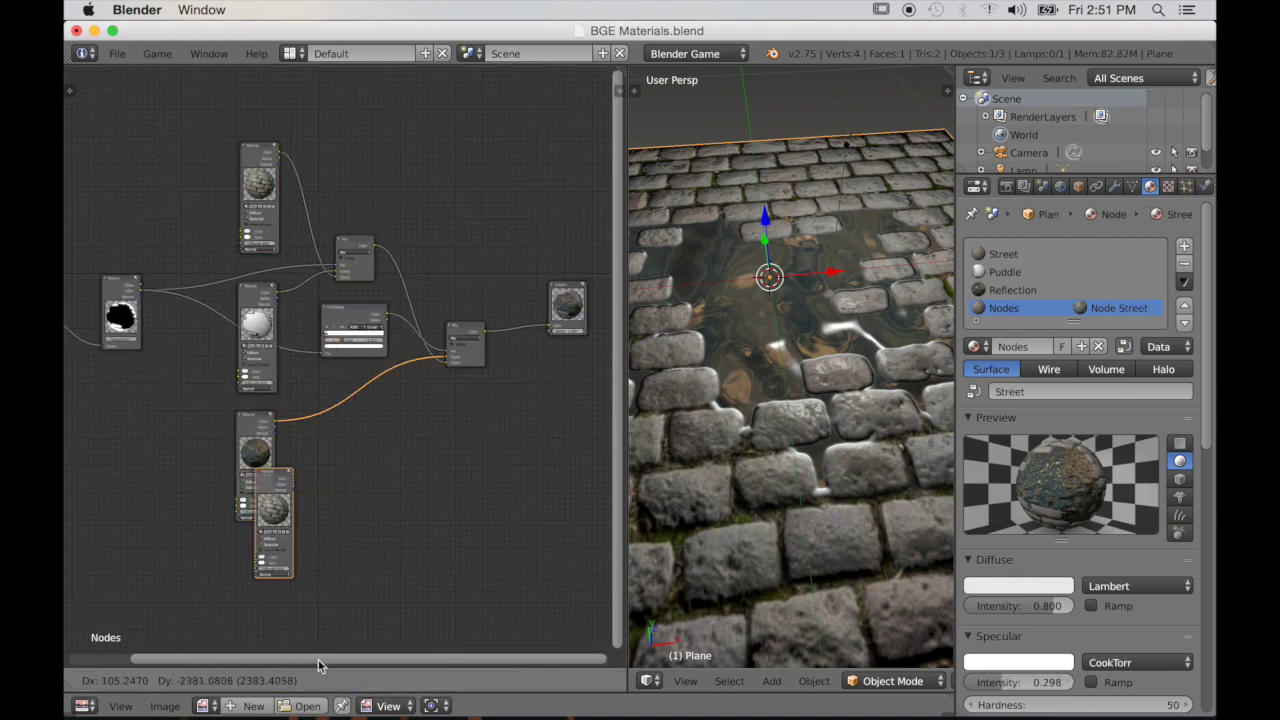
scroll(331, 469, up, 2)
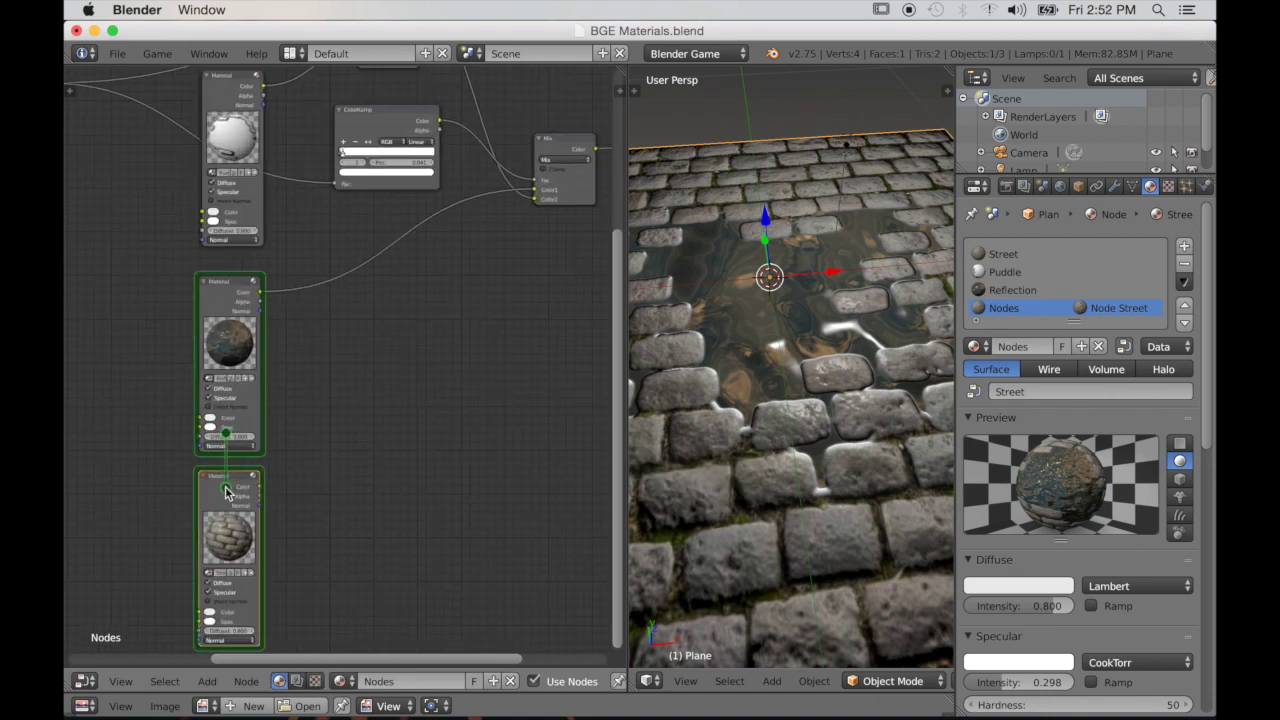
ctrl+shift+right_drag(226, 491, 226, 494)
scroll(397, 423, up, 6)
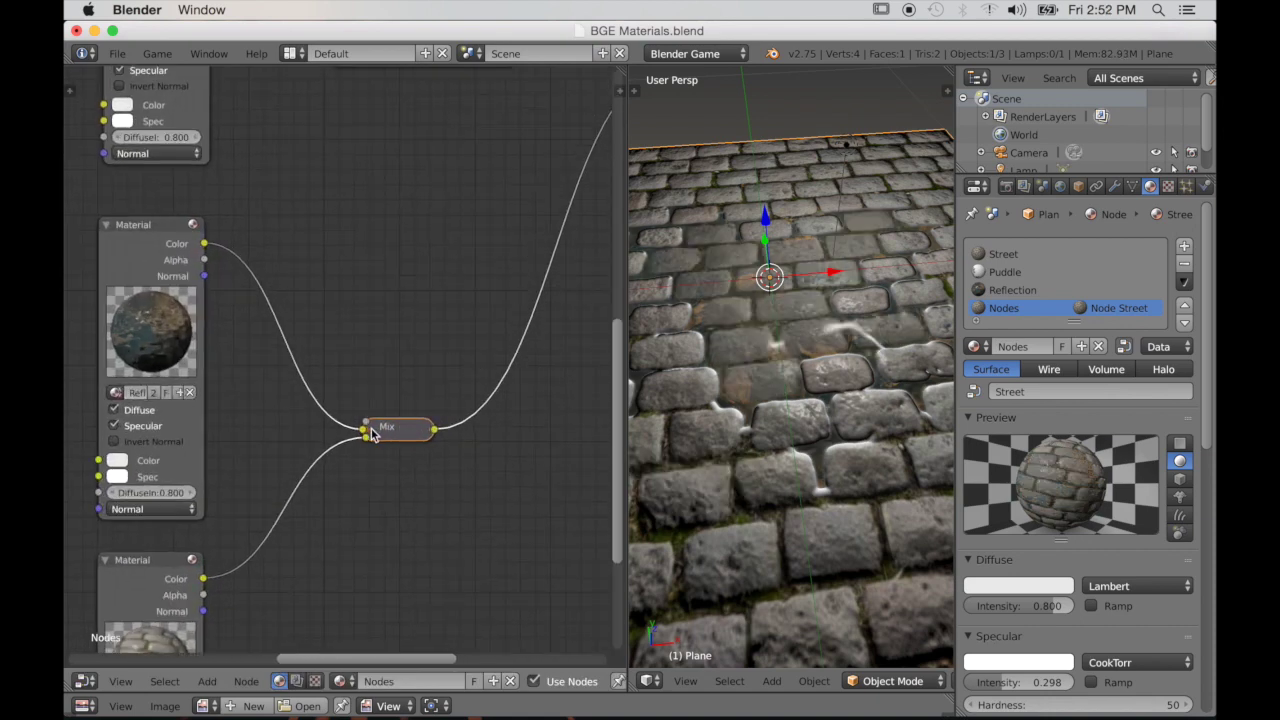
click(369, 428)
Set the Fac of the Mix node blending the Reflection and Street materials to 0.168
scroll(750, 440, up, 4)
scroll(755, 447, down, 2)
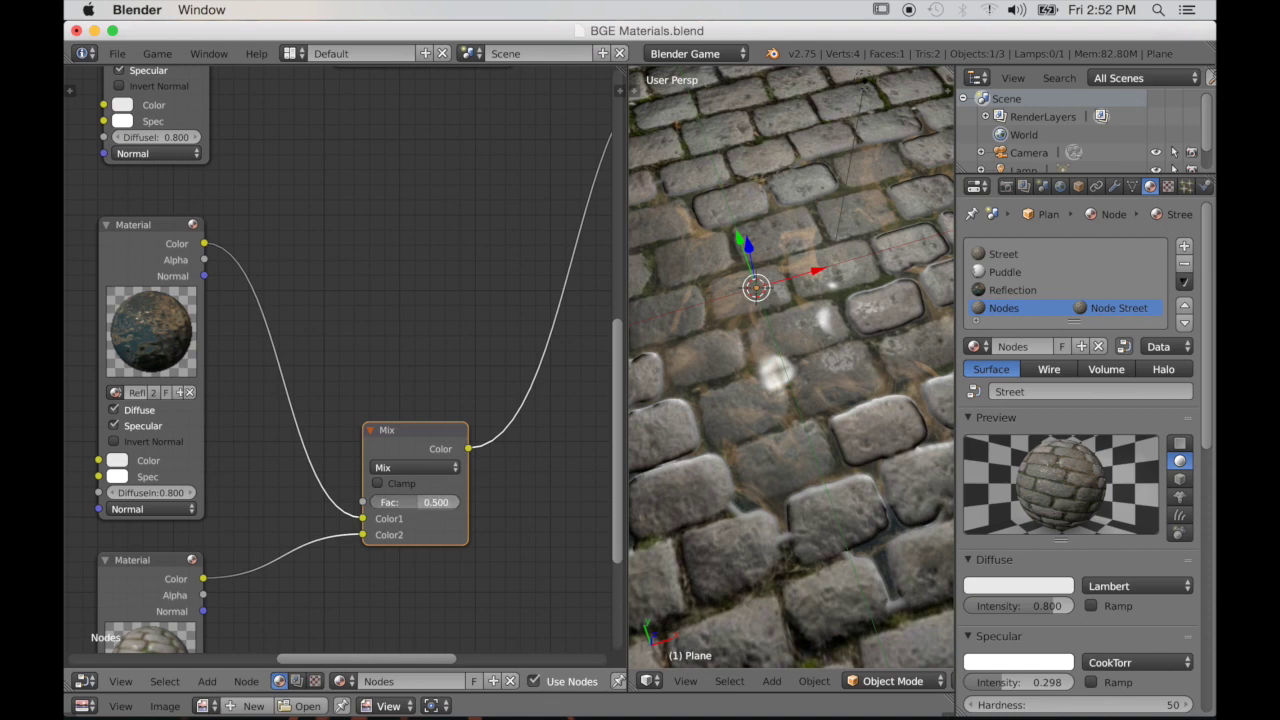
drag(400, 502, 390, 502)
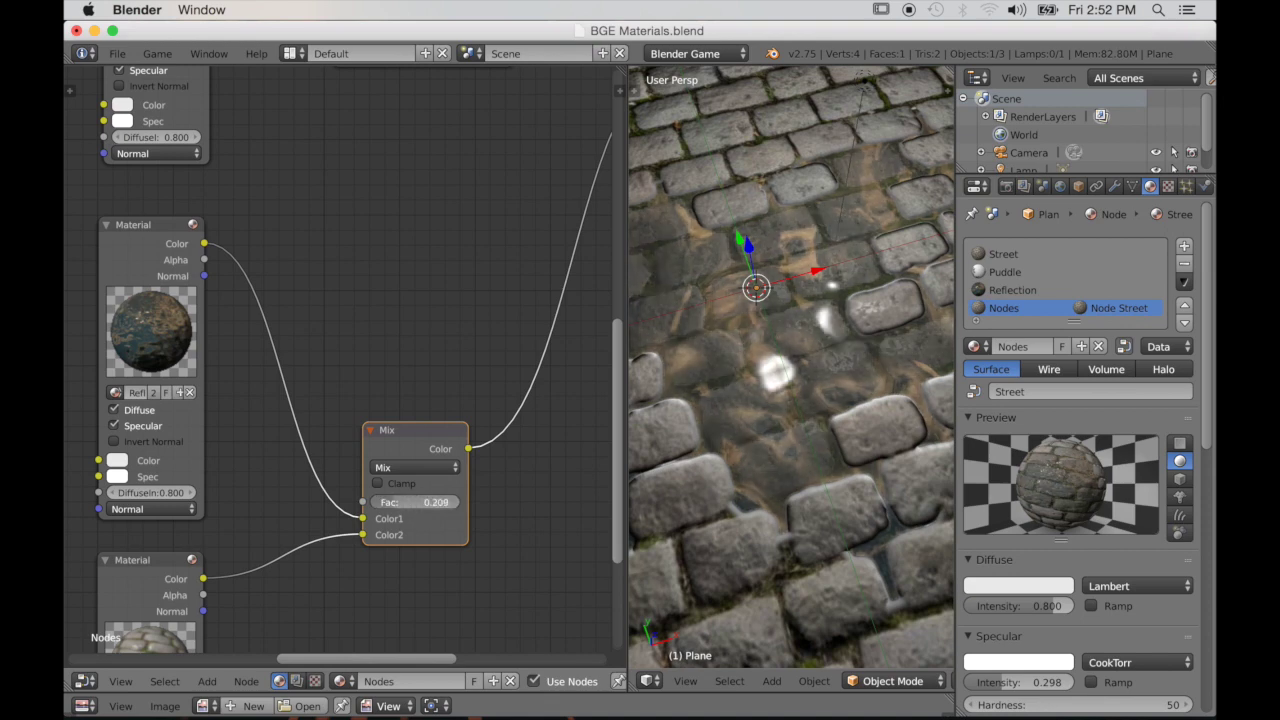
Examine the blended puddle from several angles and run the game preview to check how the stones show through
scroll(734, 426, down, 2)
middle_drag(800, 446, 734, 426)
scroll(734, 426, up, 5)
middle_drag(800, 316, 826, 253)
middle_drag(790, 299, 792, 440)
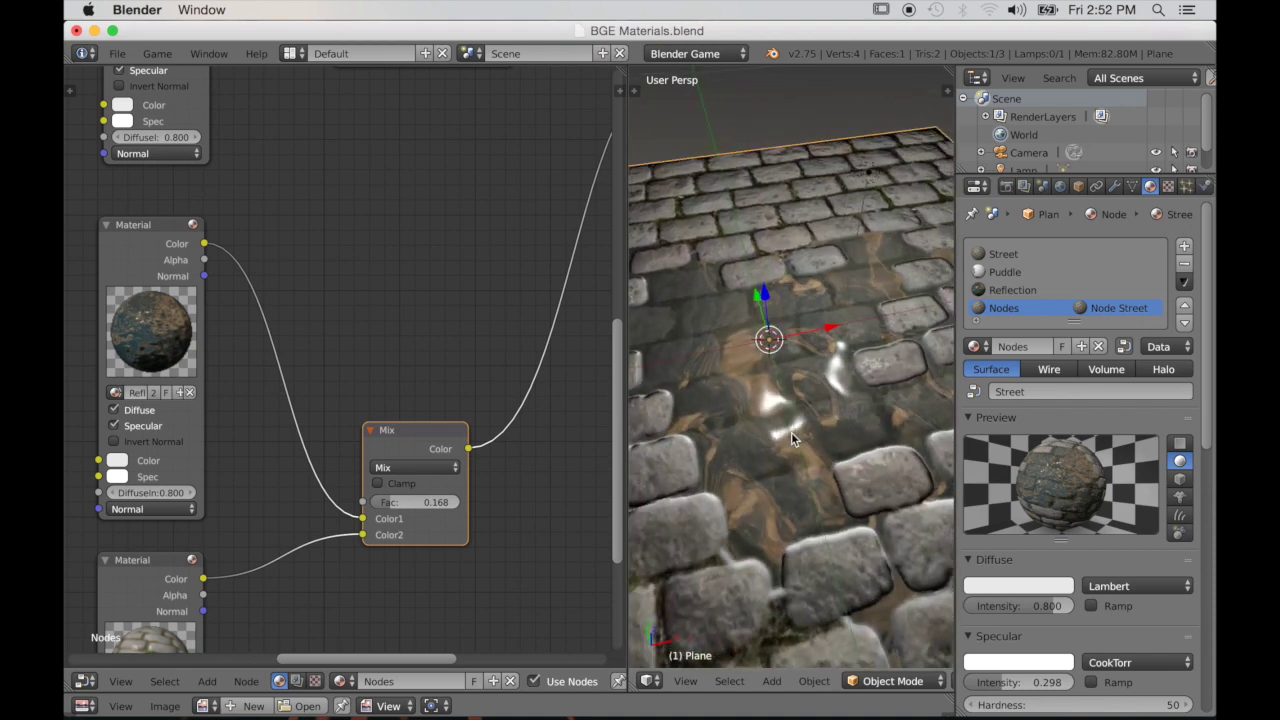
key(p)
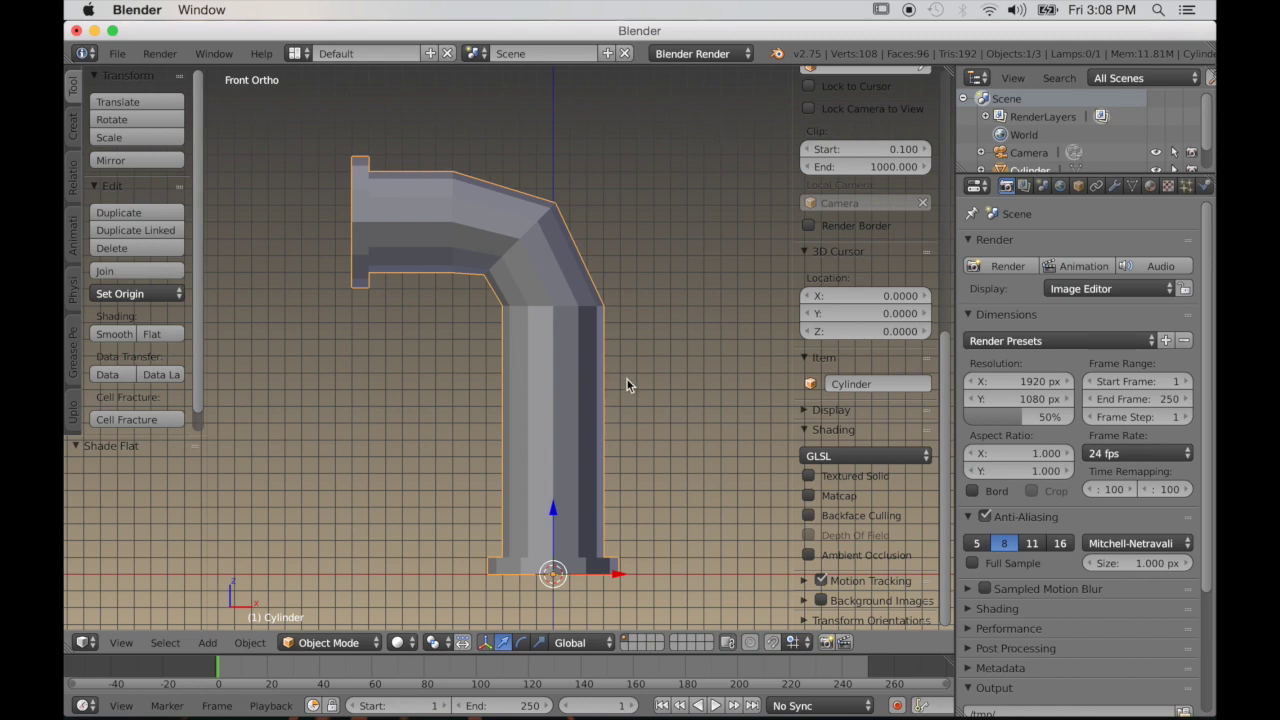
Apply smooth shading to the bent pipe mesh and enter Edit Mode on it
click(93, 335)
key(Tab)
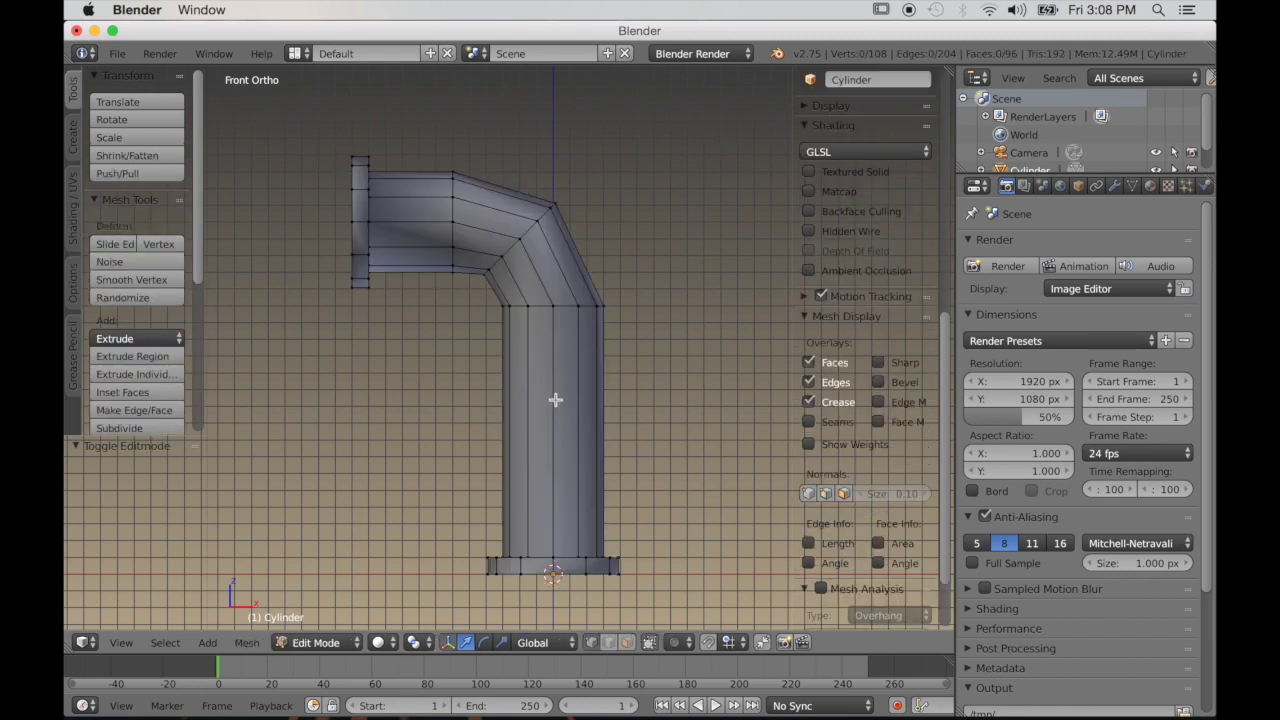
Turn an enlarged lower area into the UV/Image Editor and unwrap one front face of the pipe's vertical section
drag(640, 657, 658, 436)
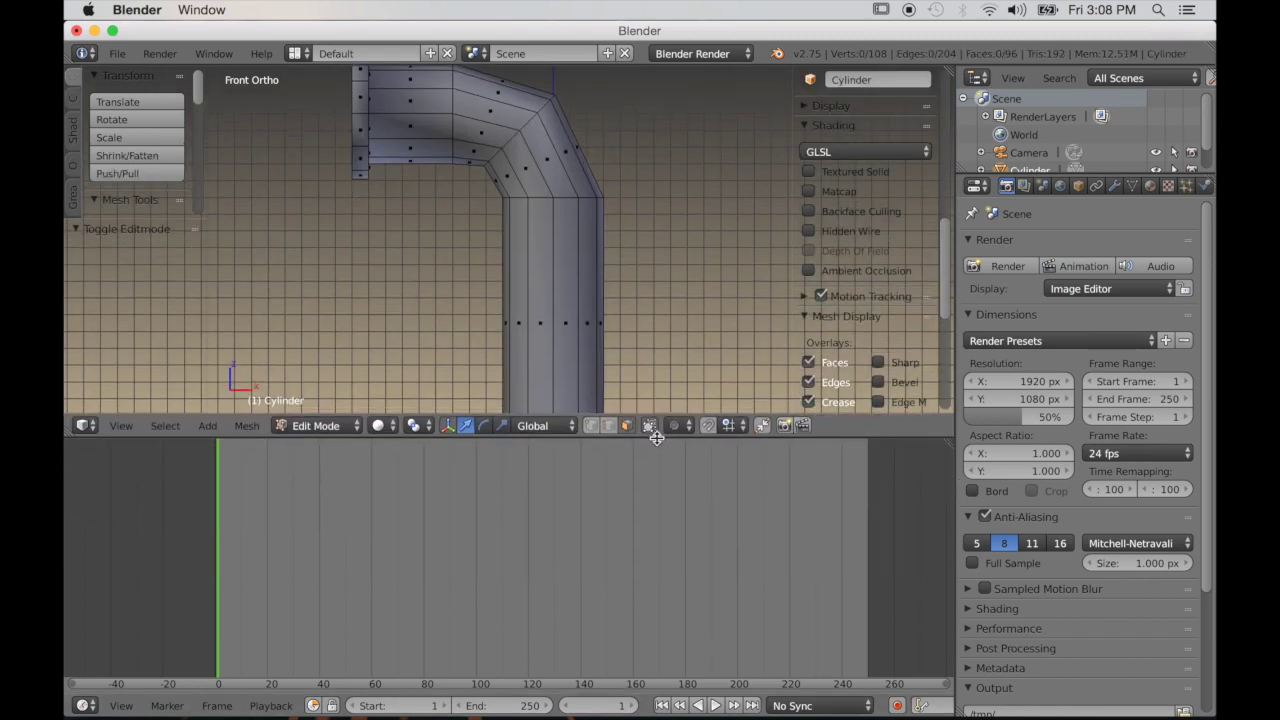
click(83, 705)
click(114, 534)
right_click(540, 287)
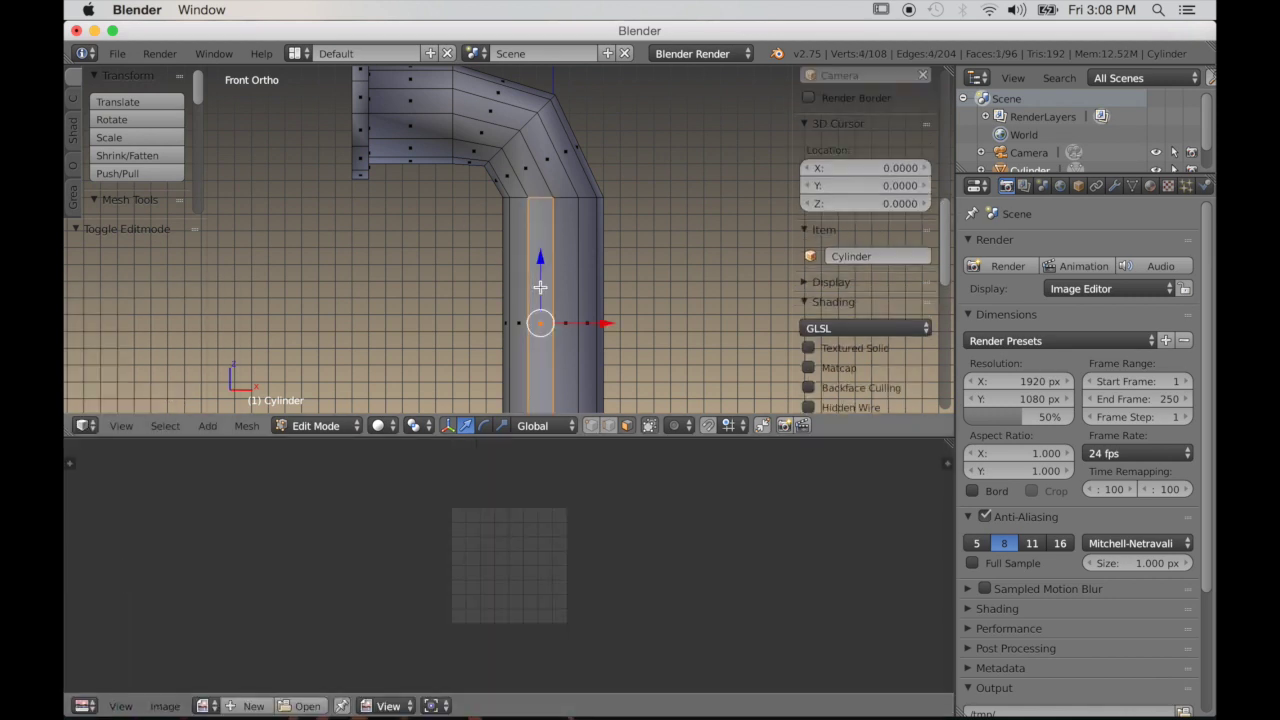
key(u)
click(545, 217)
scroll(463, 583, up, 3)
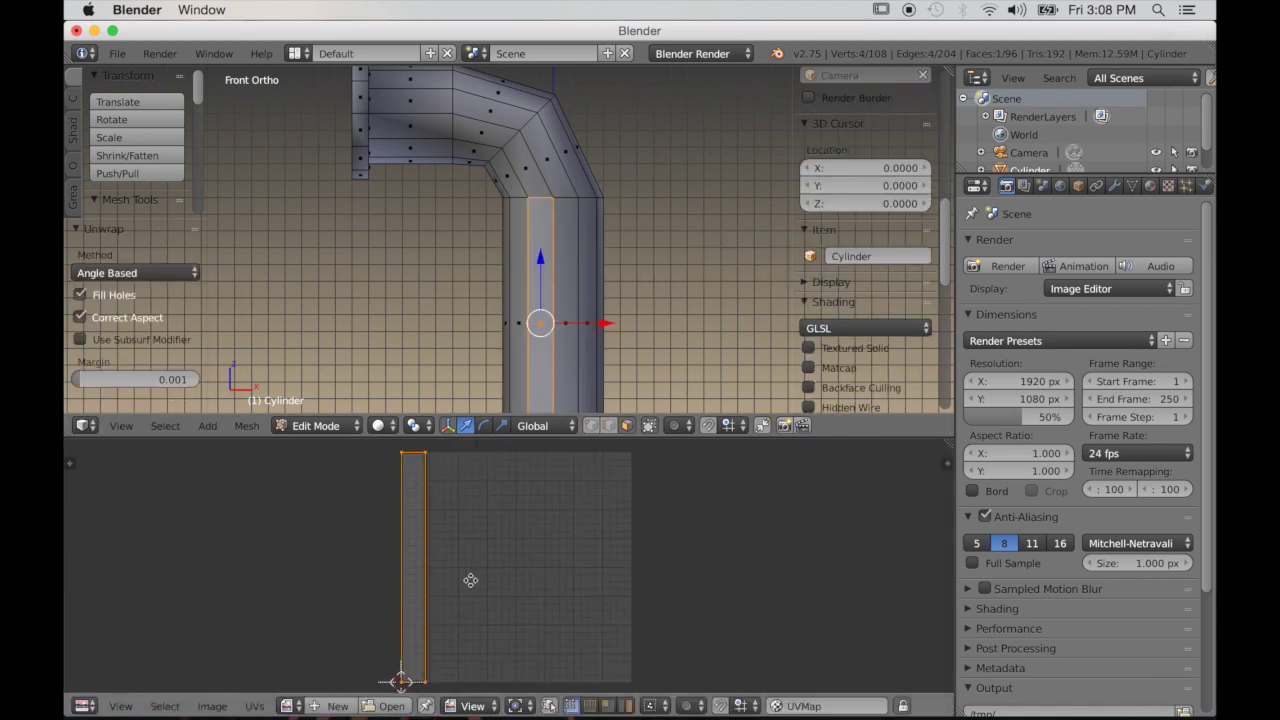
Select all linked faces of the pipe and unwrap them with Follow Active Quads using Length Average
key(ctrl+l)
key(u)
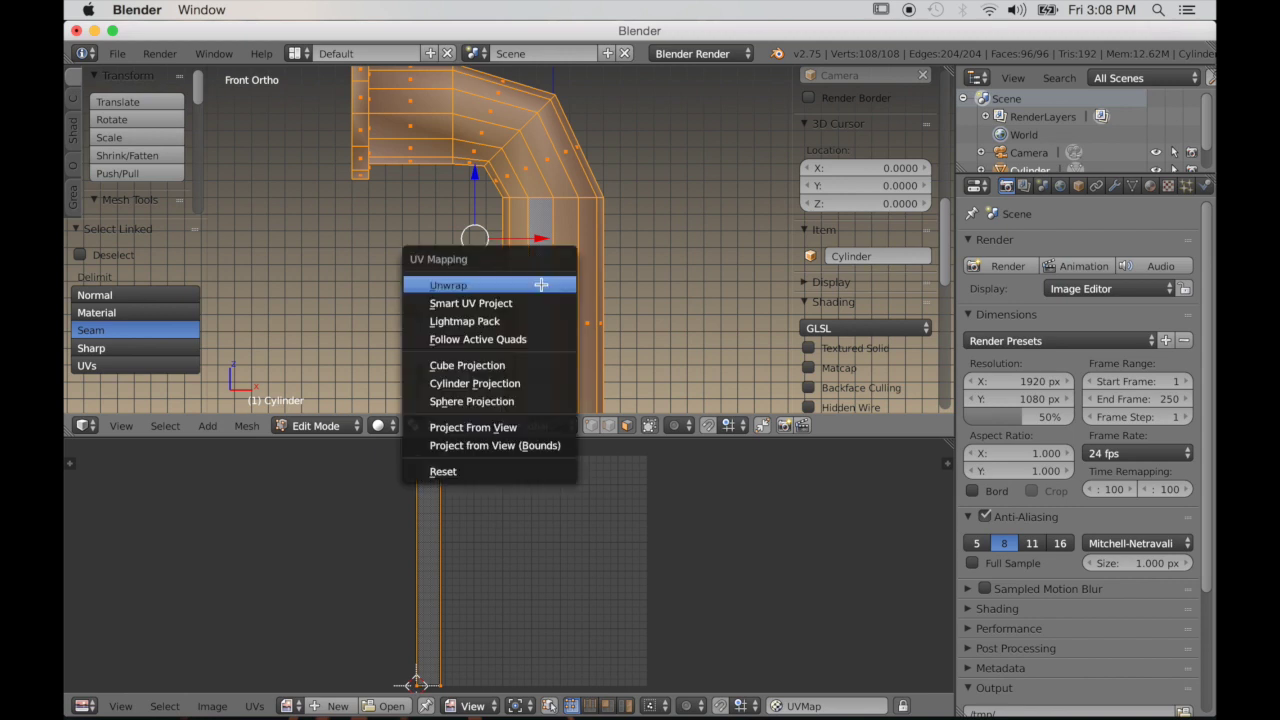
click(471, 346)
click(505, 380)
scroll(459, 507, down, 3)
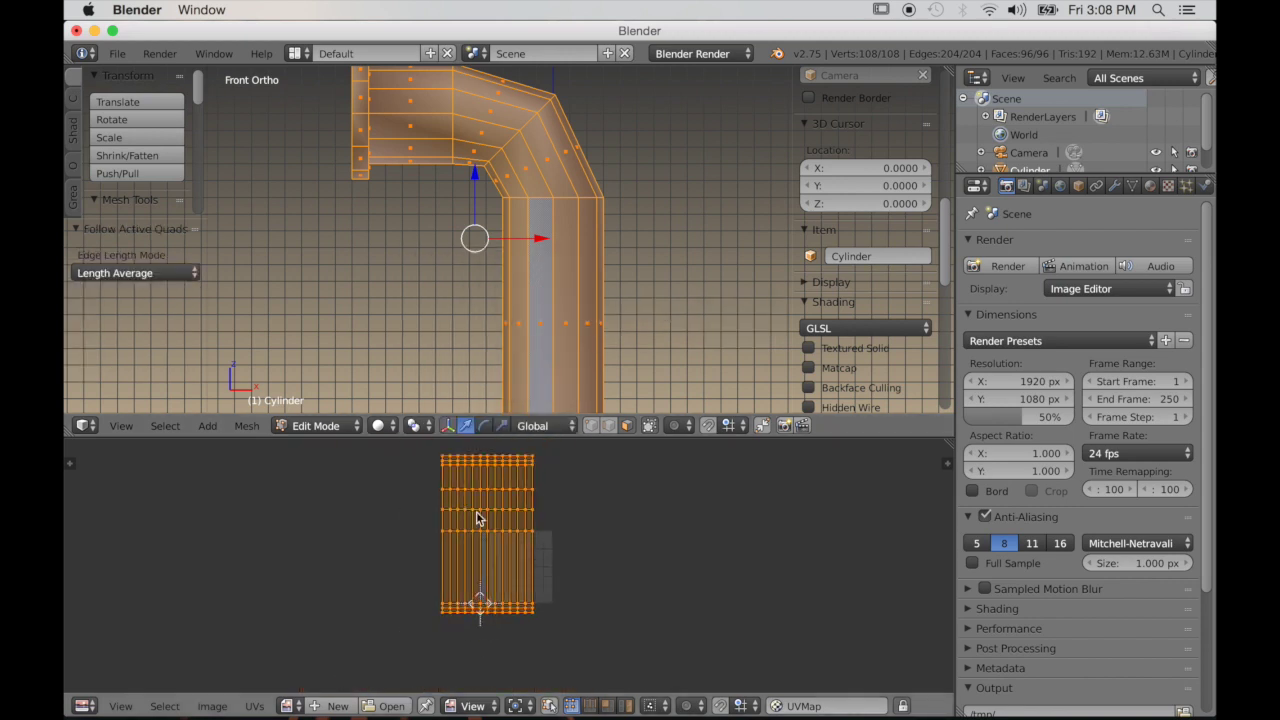
Scale the pipe's UV layout by about 0.648, move it by about 0.180 and -0.437, and shrink the UV editor area again
key(s)
click(605, 560)
scroll(615, 565, up, 2)
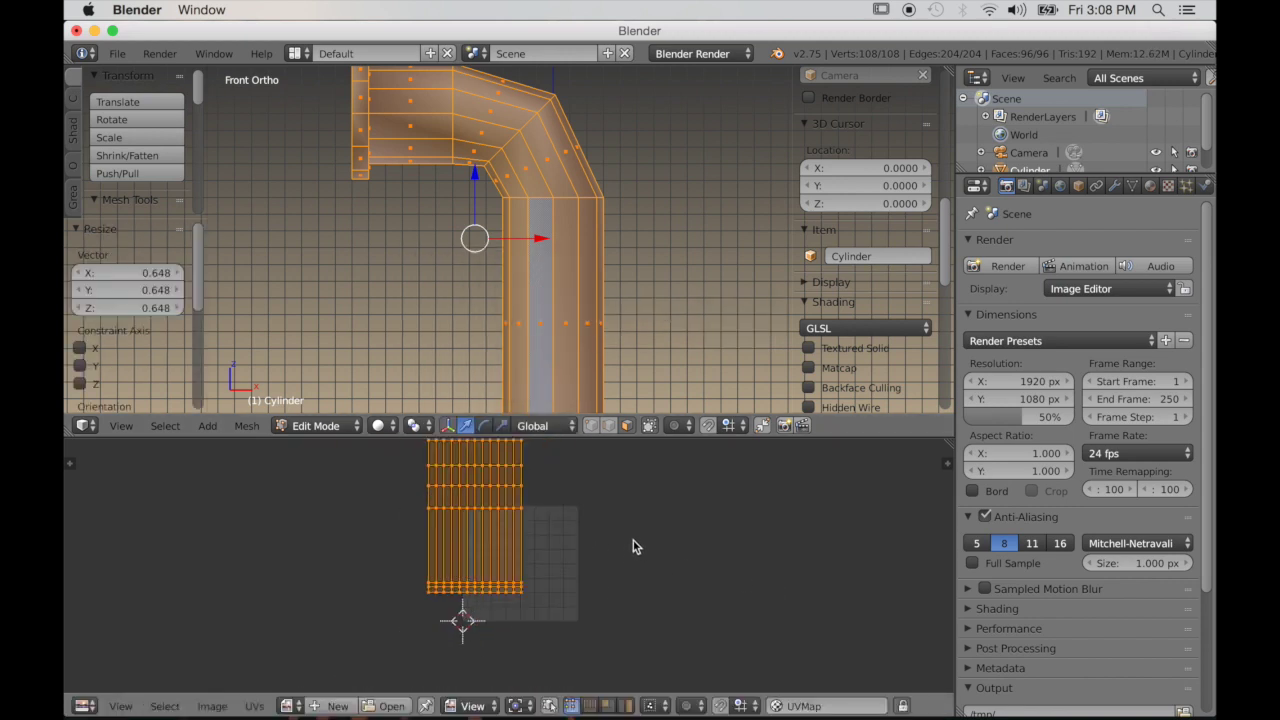
key(g)
click(652, 592)
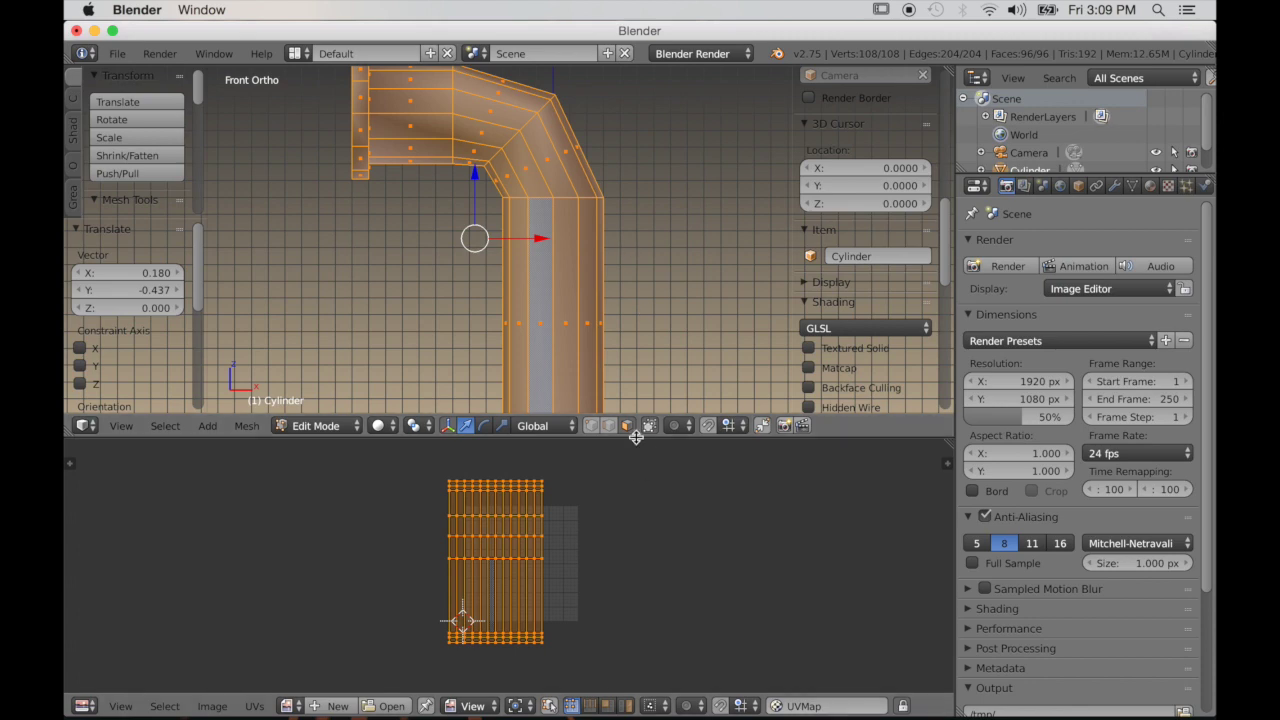
drag(636, 439, 640, 615)
Return to Object Mode and give the pipe a new material with a new image texture
middle_drag(560, 495, 599, 473)
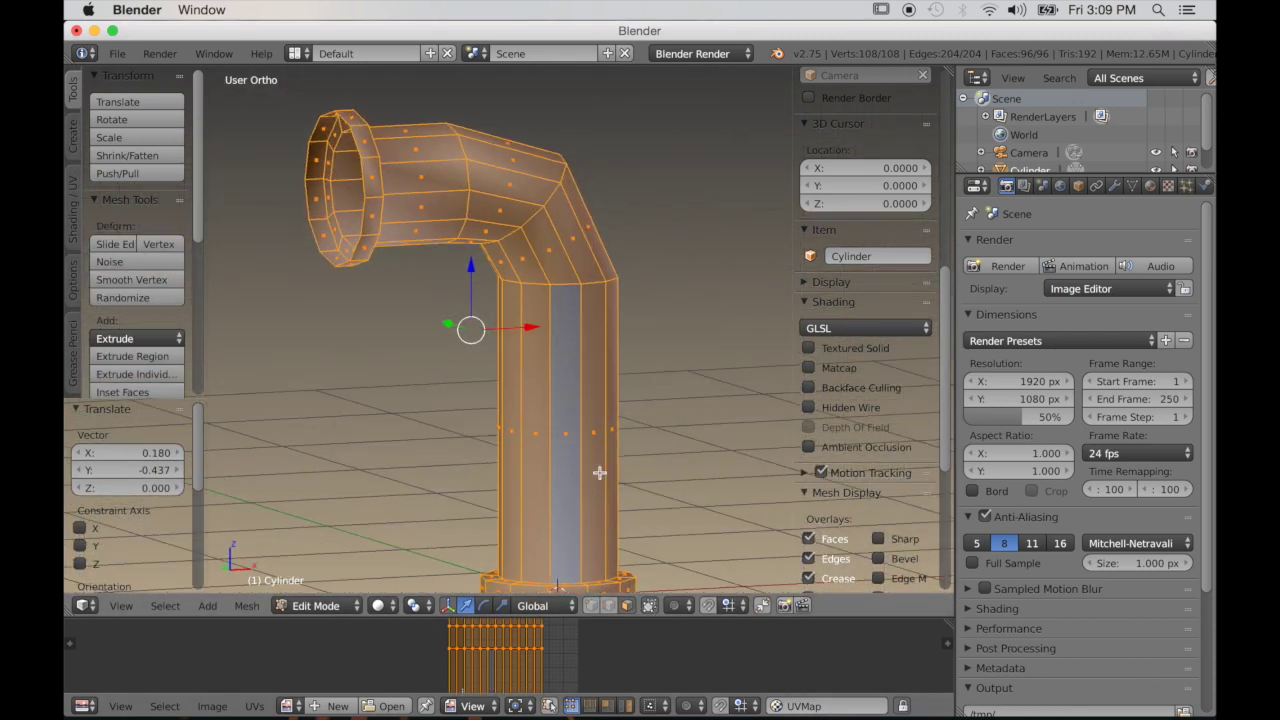
key(Tab)
click(1151, 189)
click(1063, 310)
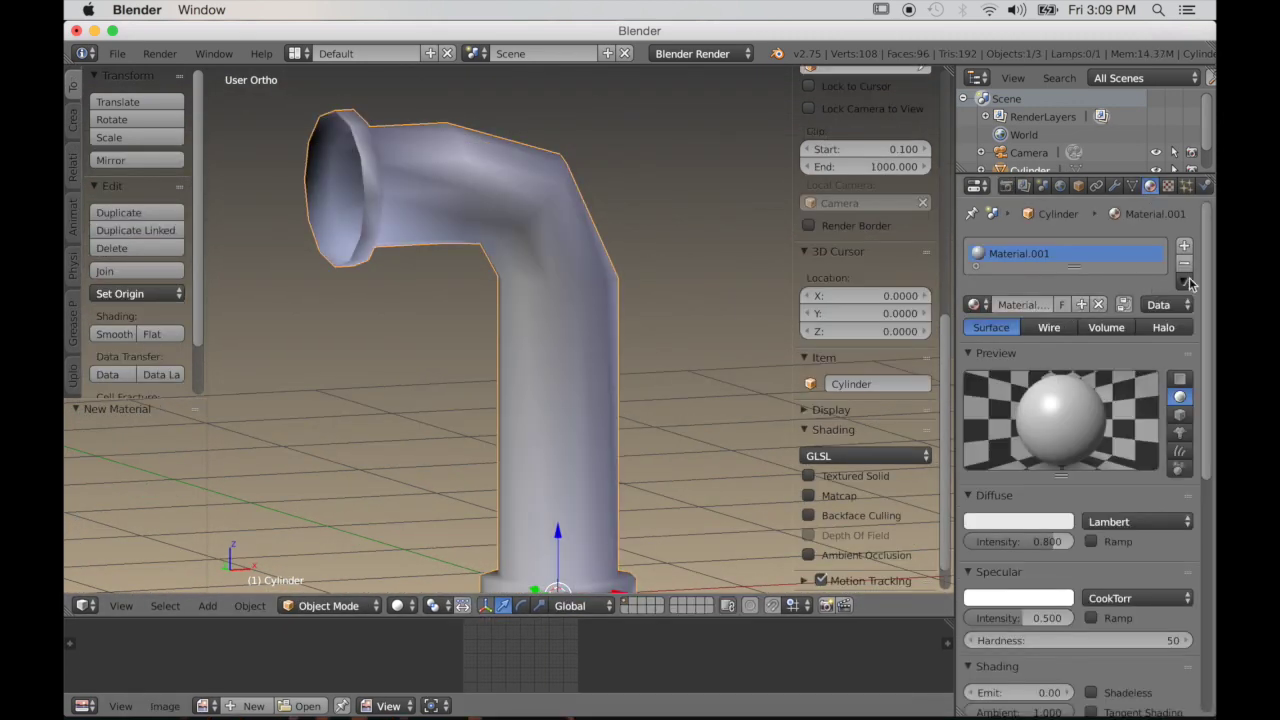
click(1167, 187)
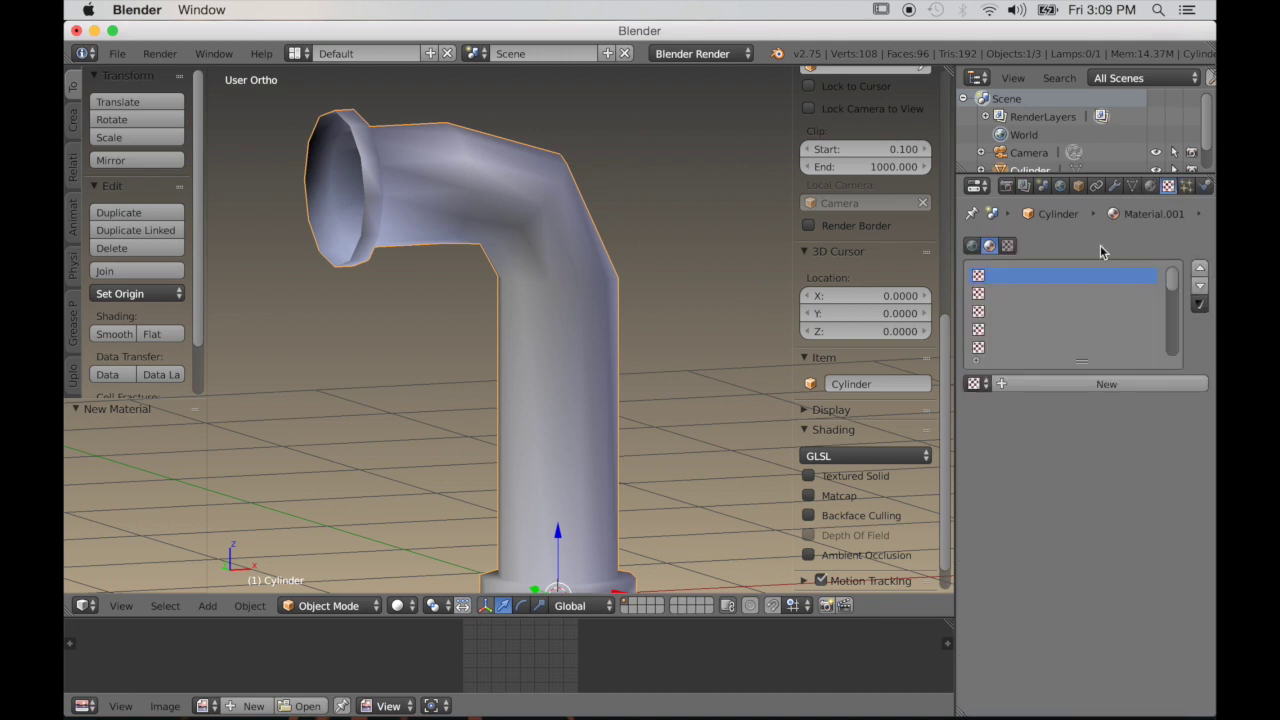
click(1105, 385)
scroll(1105, 600, down, 3)
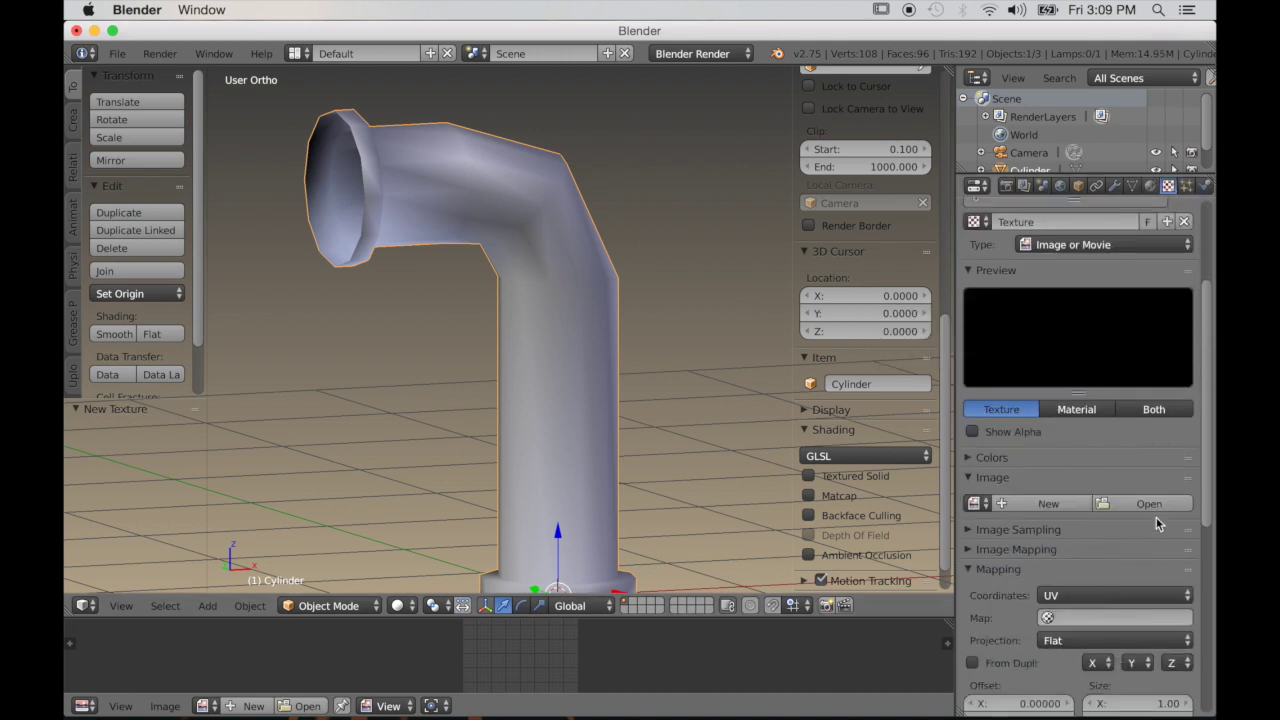
Load MetalRivets0046_1_L.jpg from the Blender Textures folder on the Desktop into the texture and display the viewport textured
click(1155, 515)
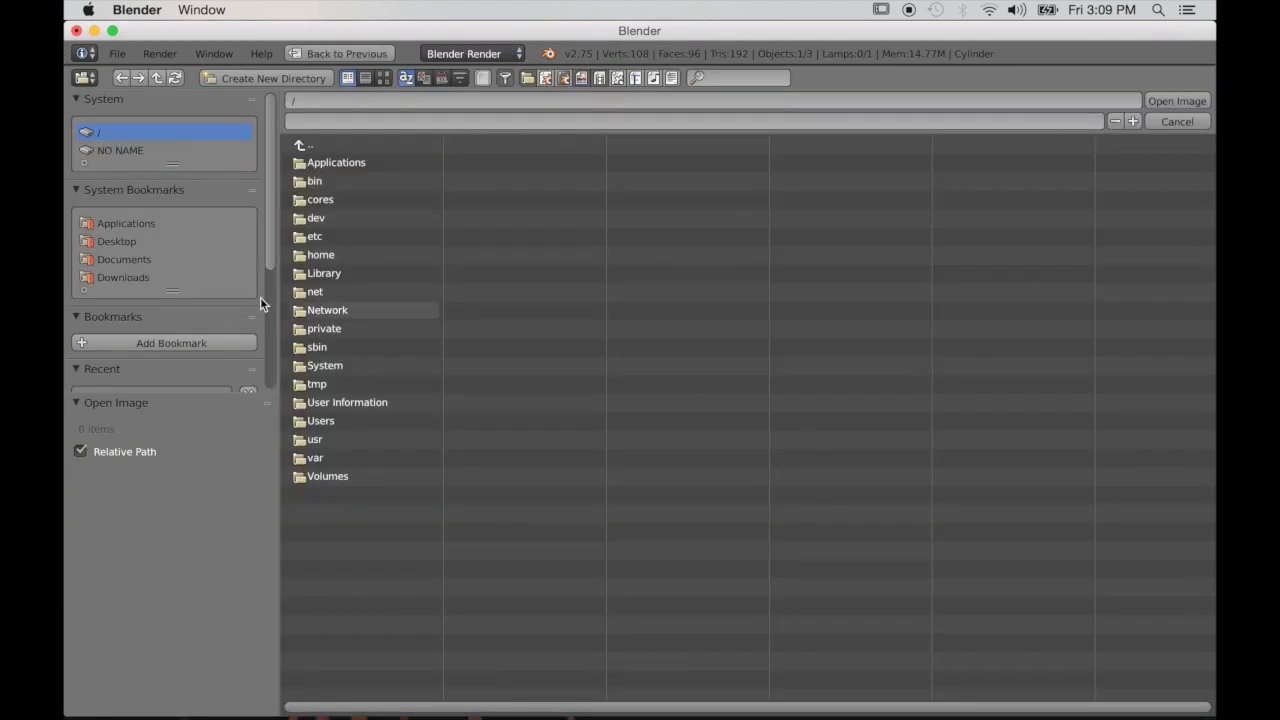
click(116, 241)
click(334, 162)
click(383, 78)
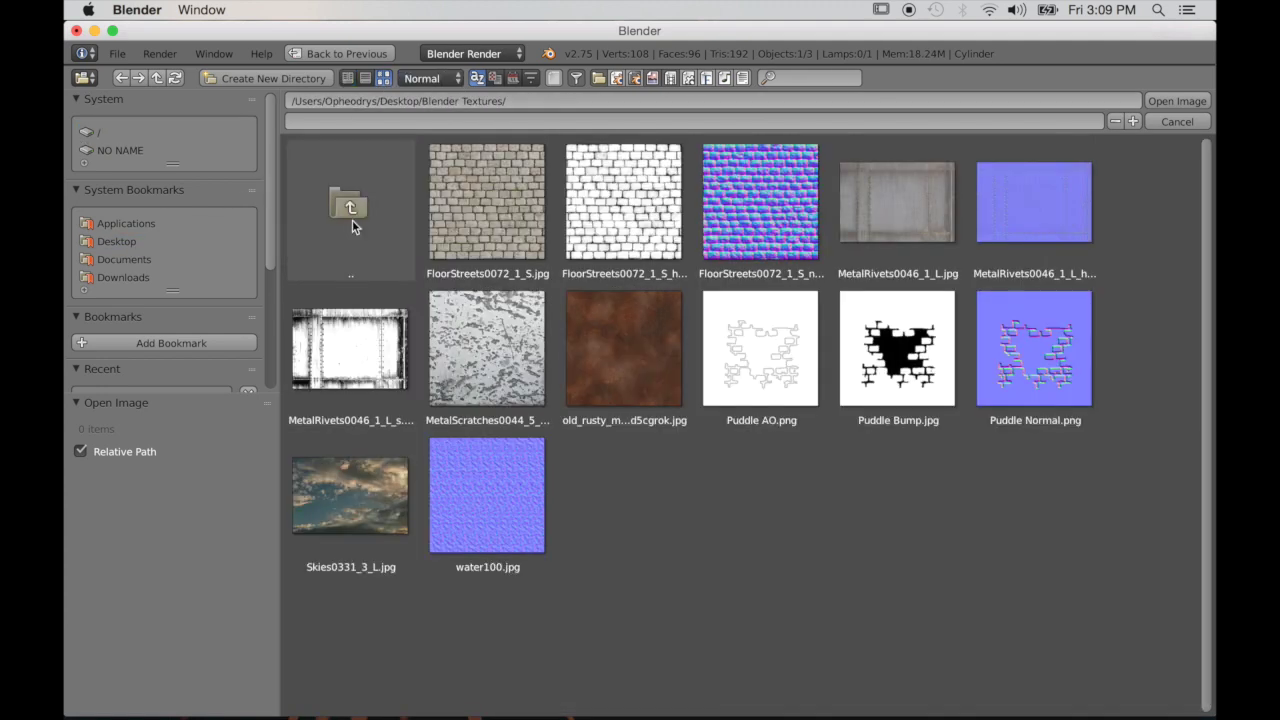
click(923, 205)
click(1160, 103)
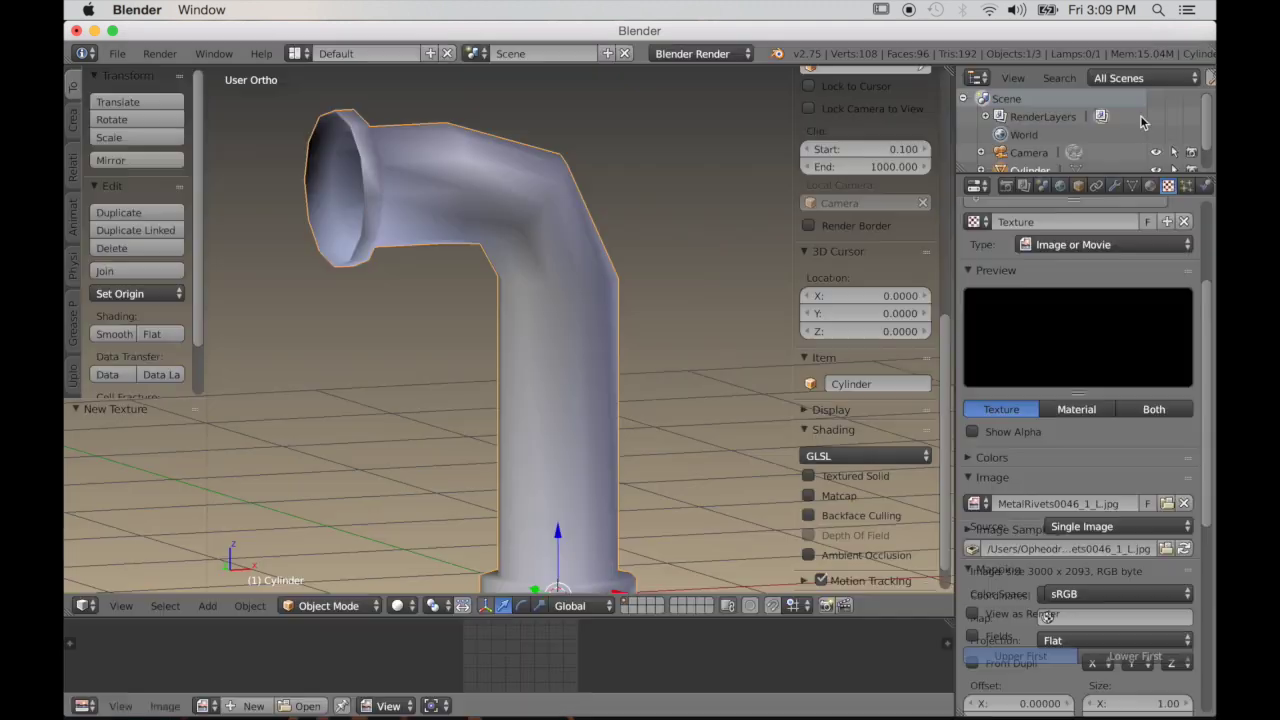
scroll(737, 404, down, 1)
middle_drag(737, 404, 709, 430)
key(alt+z)
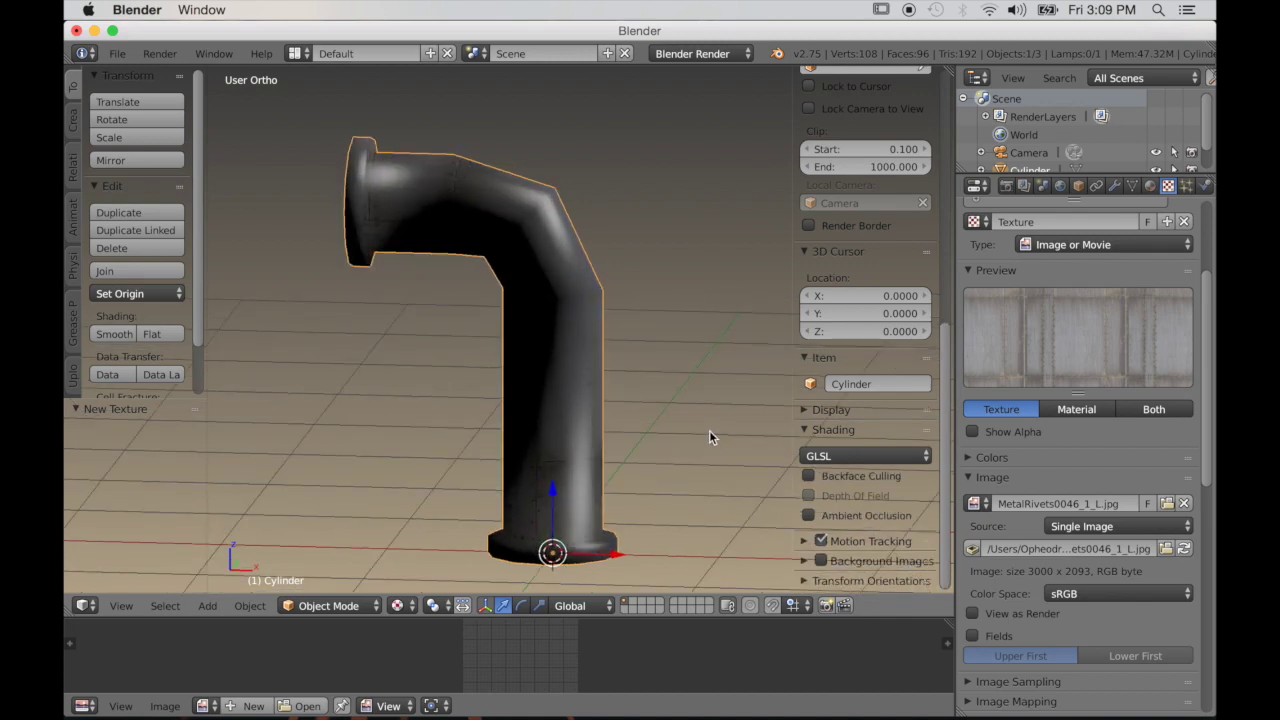
Move the lamp about -1.470 along the X axis, closer to the pipe
scroll(708, 220, down, 7)
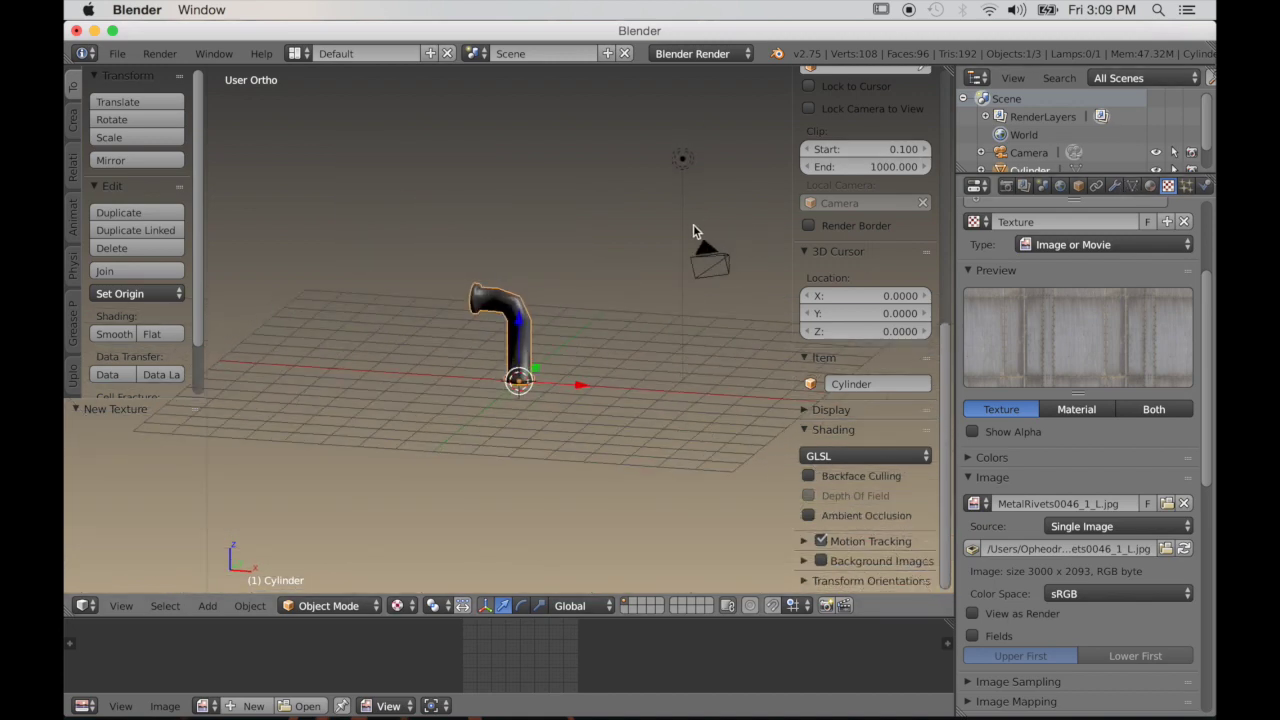
right_click(683, 158)
middle_drag(705, 180, 691, 219)
drag(703, 190, 511, 257)
scroll(512, 279, up, 5)
middle_drag(512, 282, 580, 307)
scroll(569, 346, up, 6)
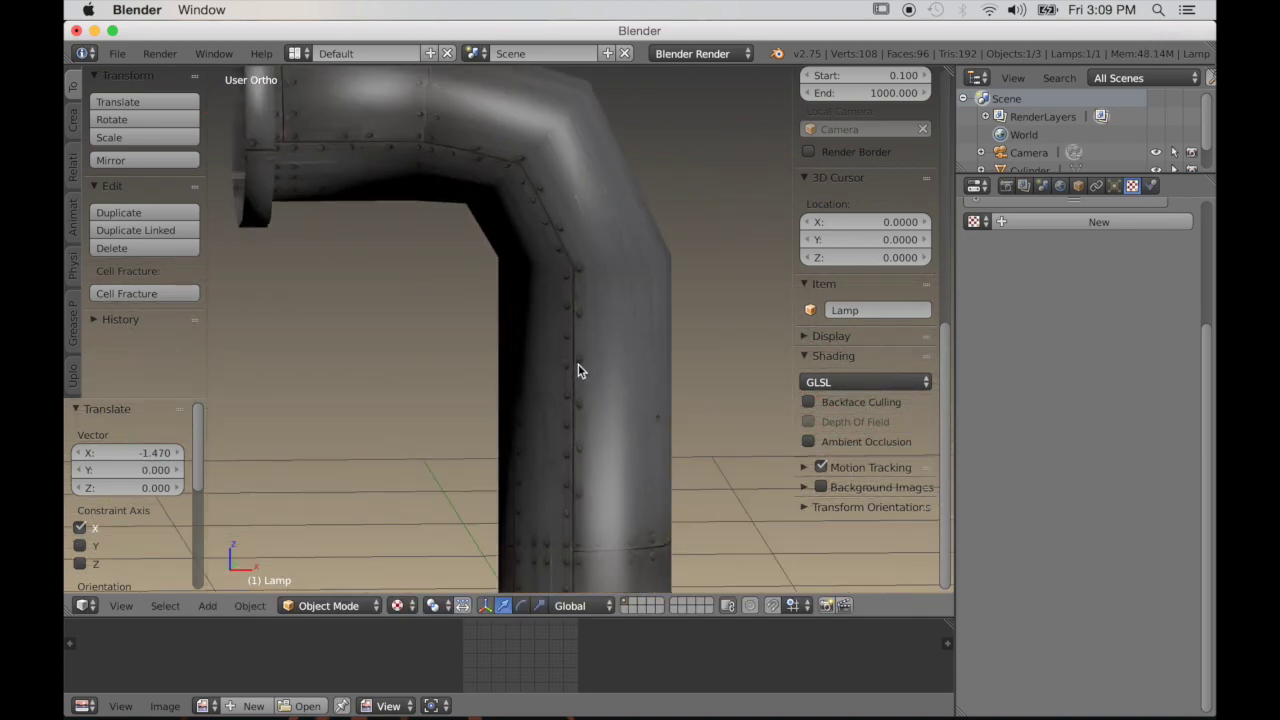
Switch the view to perspective, change the lamp to Hemi, and set its energy to 0.600
scroll(570, 380, down, 2)
middle_drag(578, 399, 610, 386)
scroll(576, 363, up, 1)
key(KP_5)
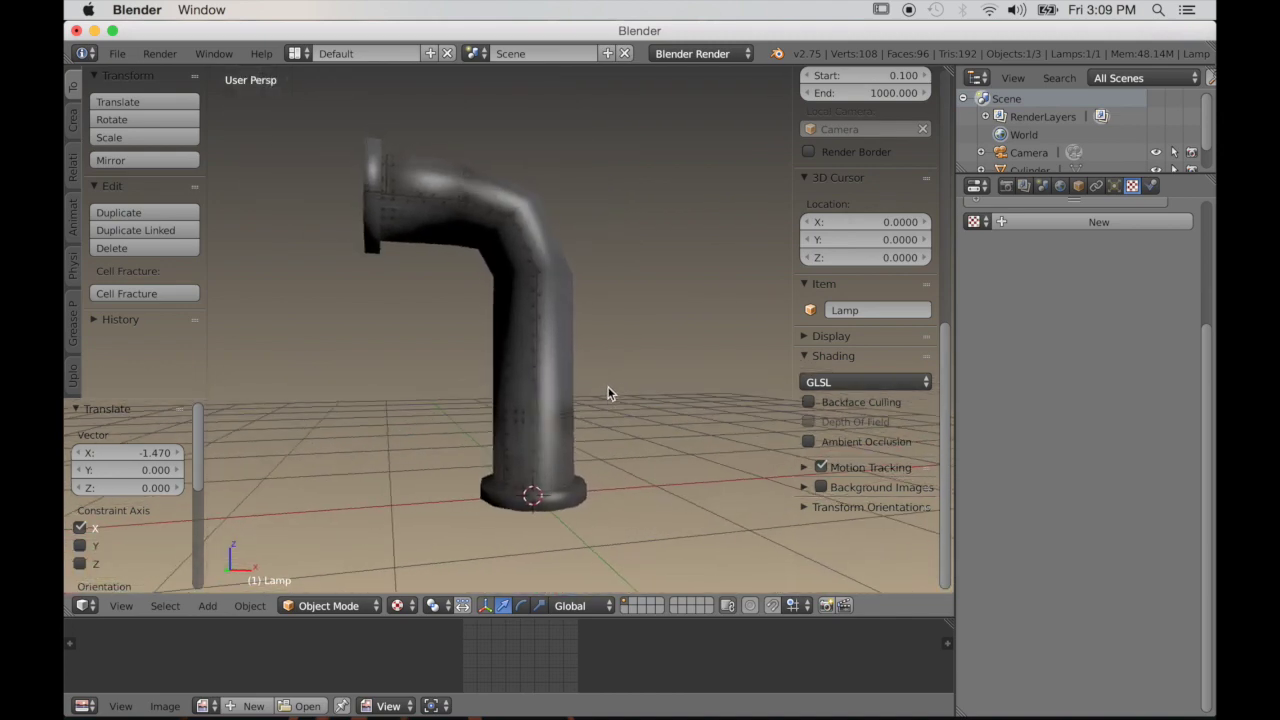
scroll(606, 383, down, 7)
click(1113, 186)
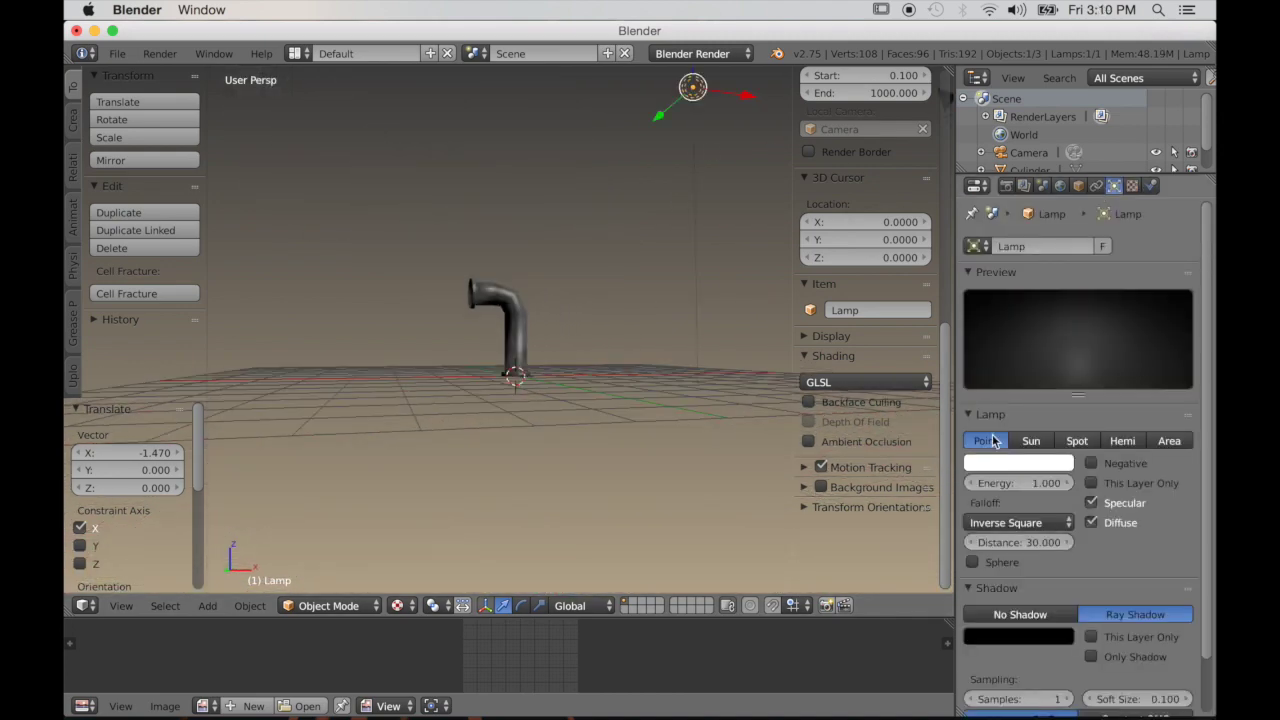
click(1133, 441)
drag(1022, 483, 1010, 483)
scroll(680, 508, up, 8)
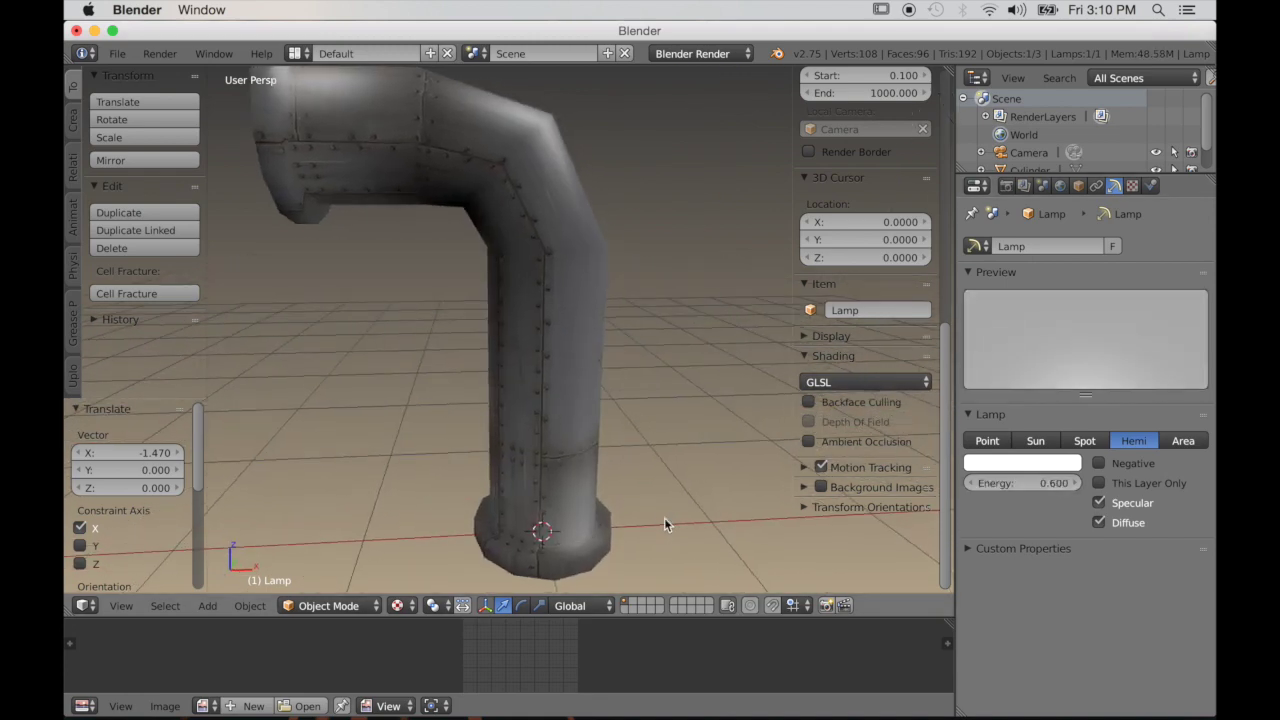
Select the pipe and show its material settings
middle_drag(649, 517, 690, 500)
right_click(566, 277)
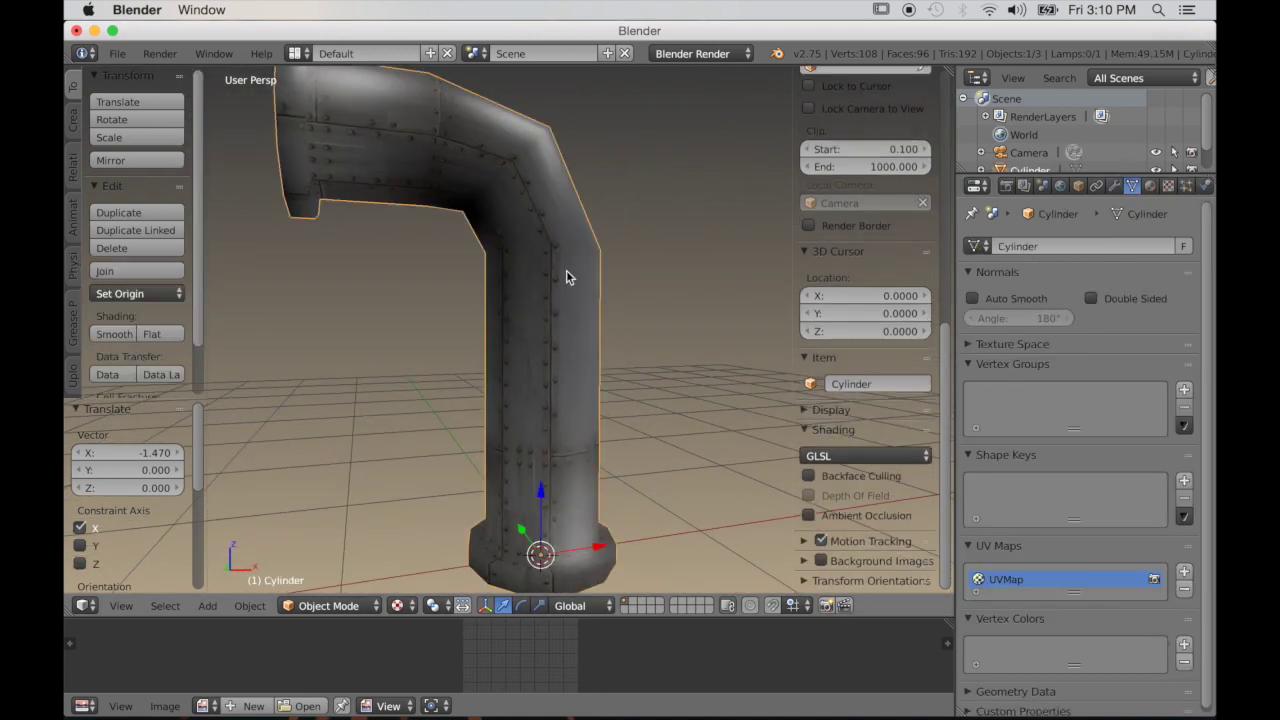
click(1149, 188)
click(1199, 245)
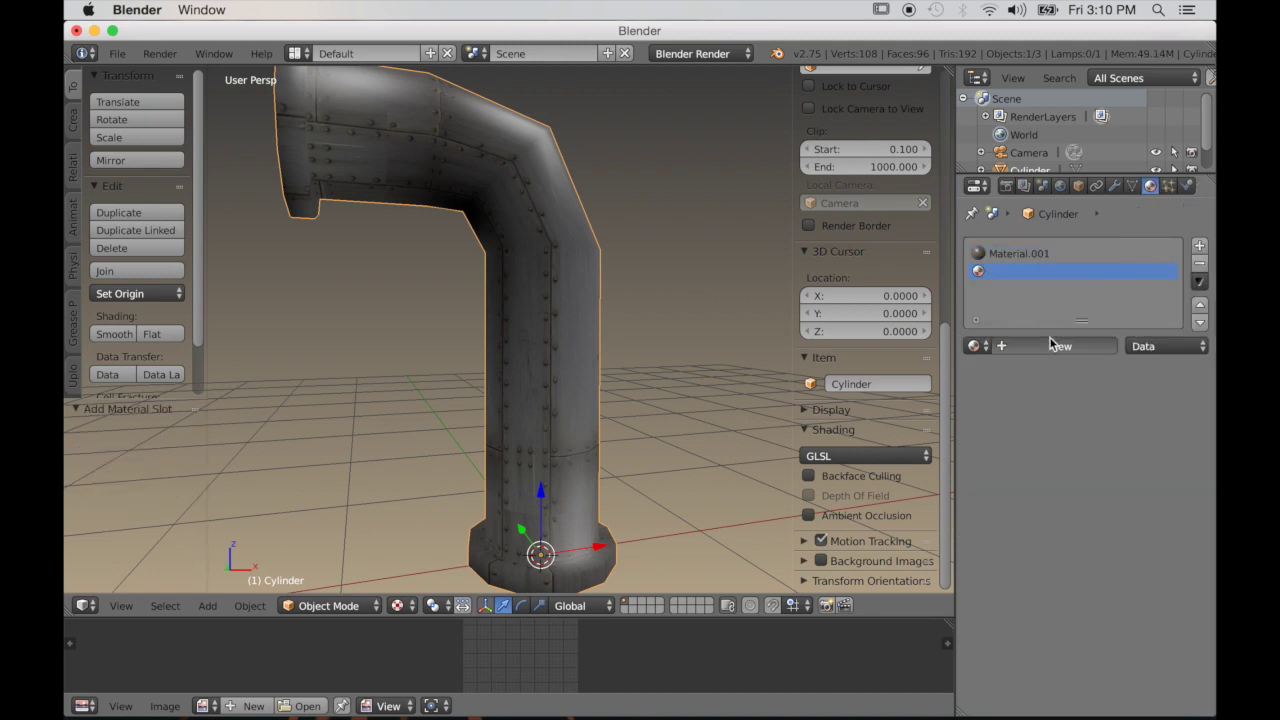
click(1055, 346)
click(1185, 264)
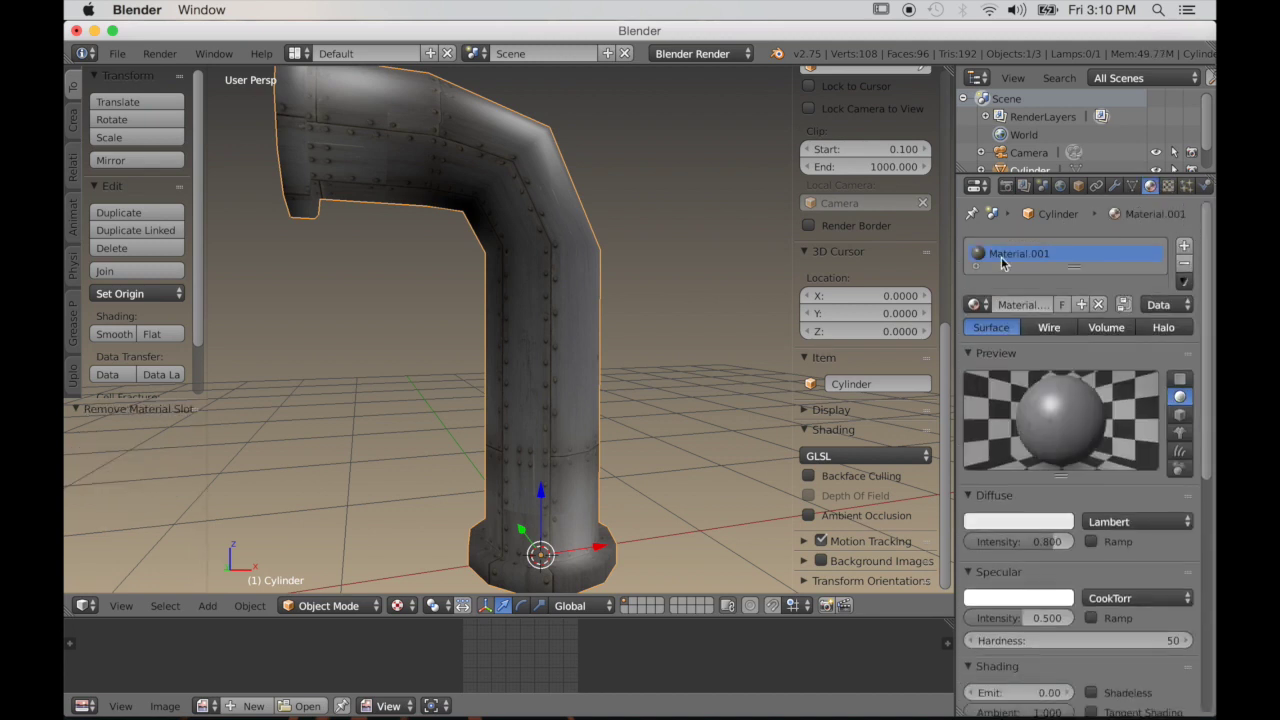
Add a texture in the second slot of the pipe's material and load MetalRivets0046_1_L_hn.jpg from Blender Textures into it
click(1166, 188)
scroll(1093, 332, up, 4)
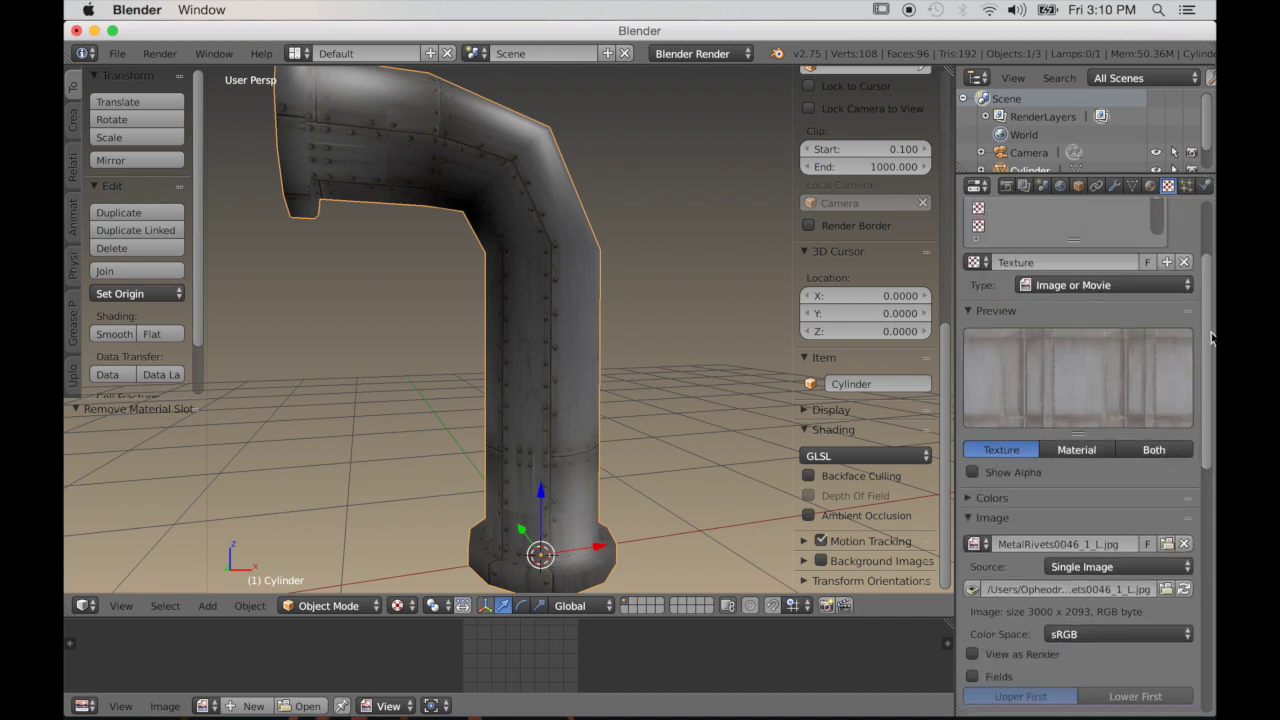
click(979, 295)
click(1063, 381)
scroll(1150, 450, down, 3)
click(1155, 458)
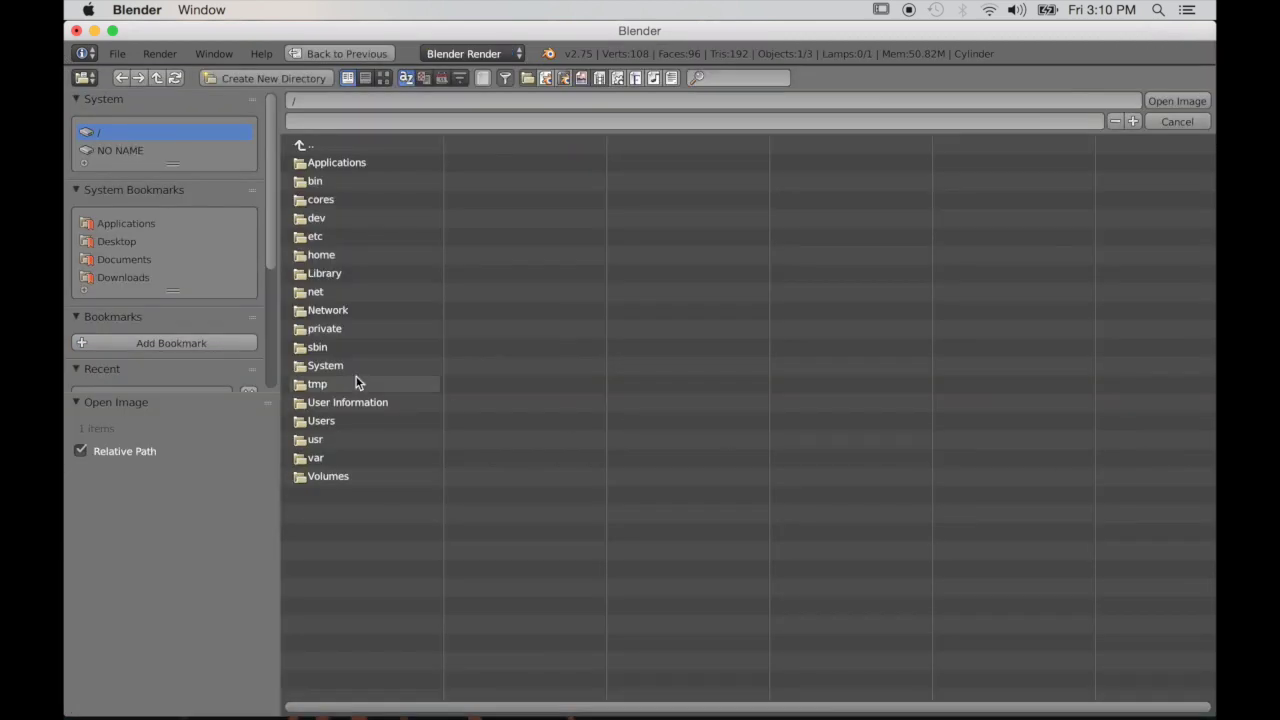
scroll(116, 336, down, 3)
click(152, 331)
click(383, 78)
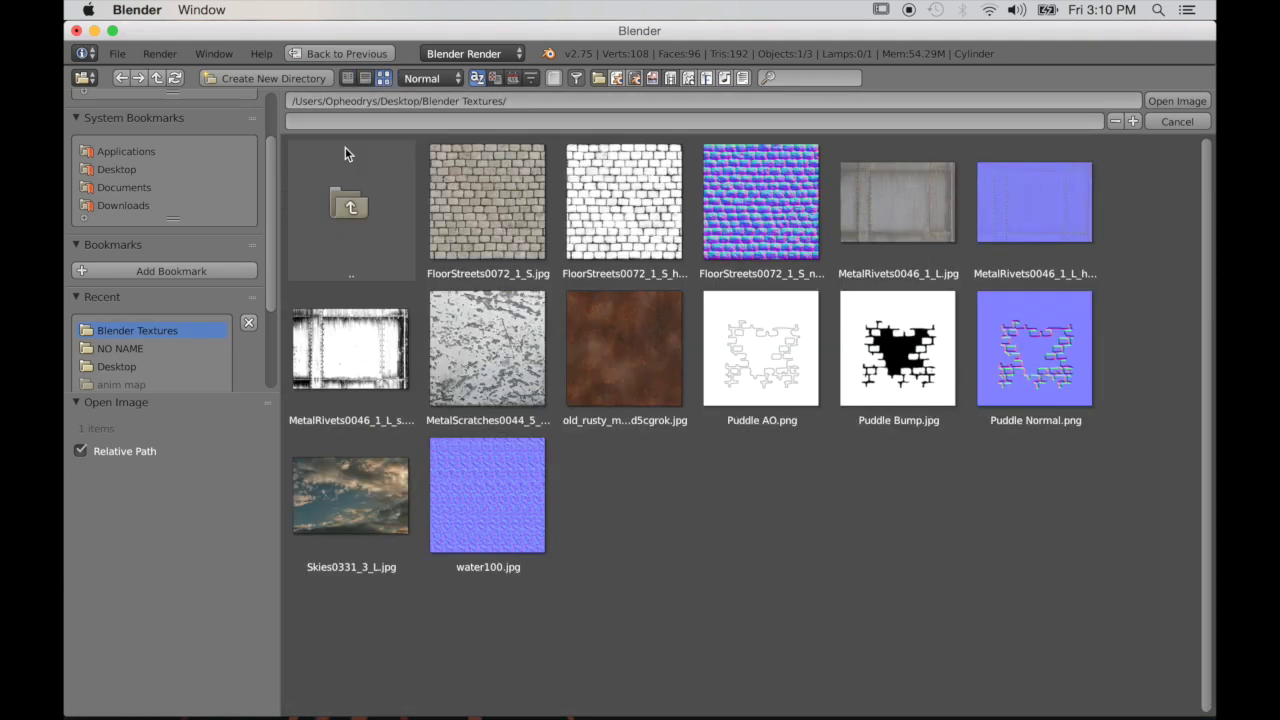
click(1071, 211)
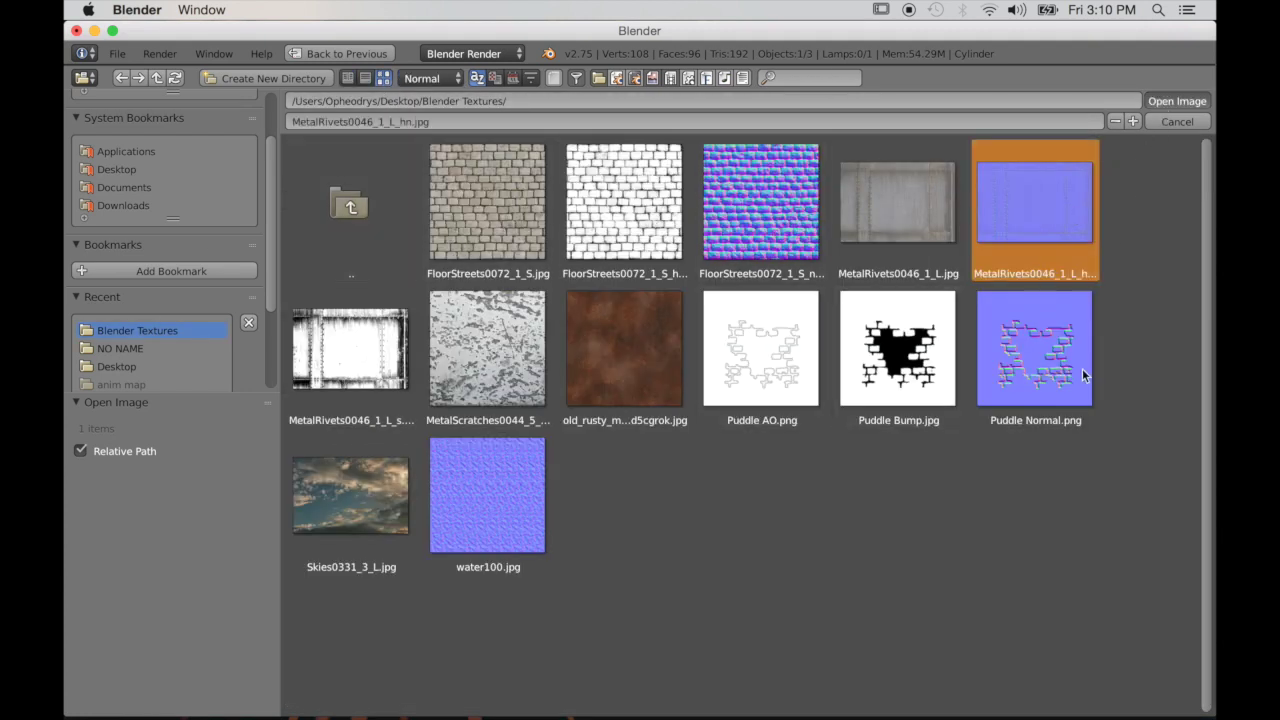
key(Return)
Enable Normal Map with Tangent space for the second texture and make it influence Normal at 1.000 instead of diffuse Color
scroll(1100, 395, down, 4)
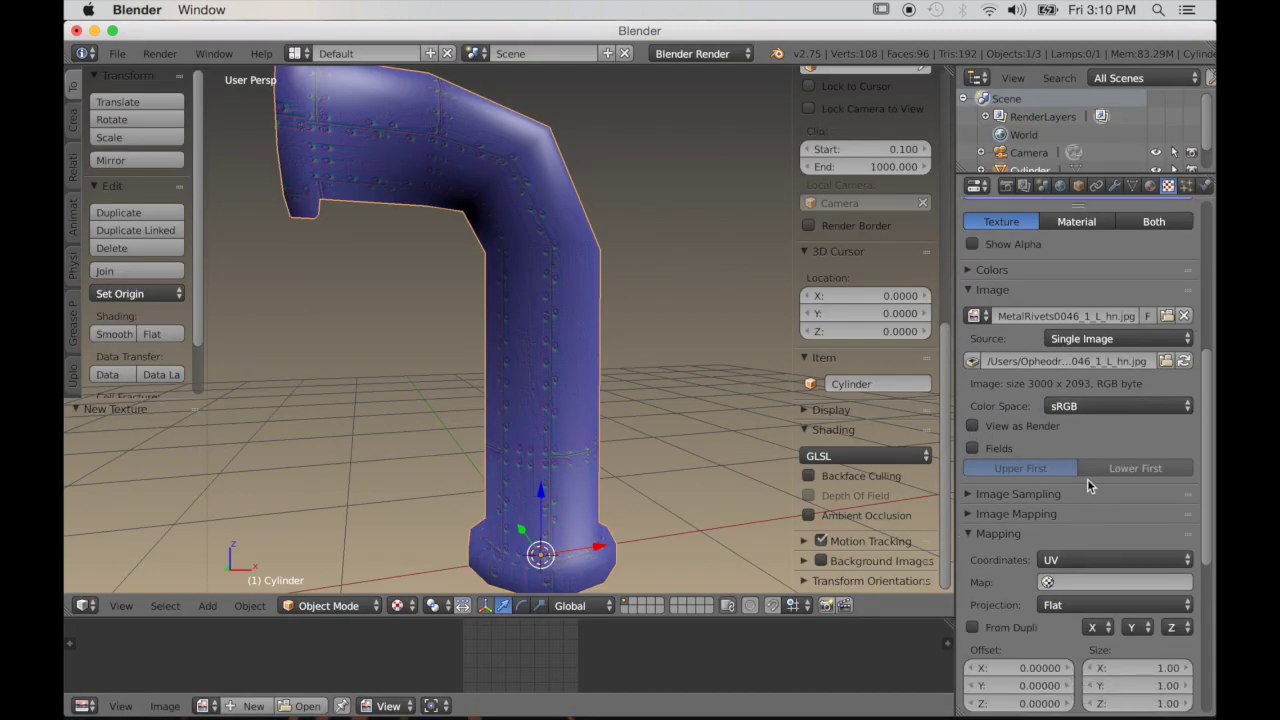
click(1010, 496)
scroll(1010, 500, down, 8)
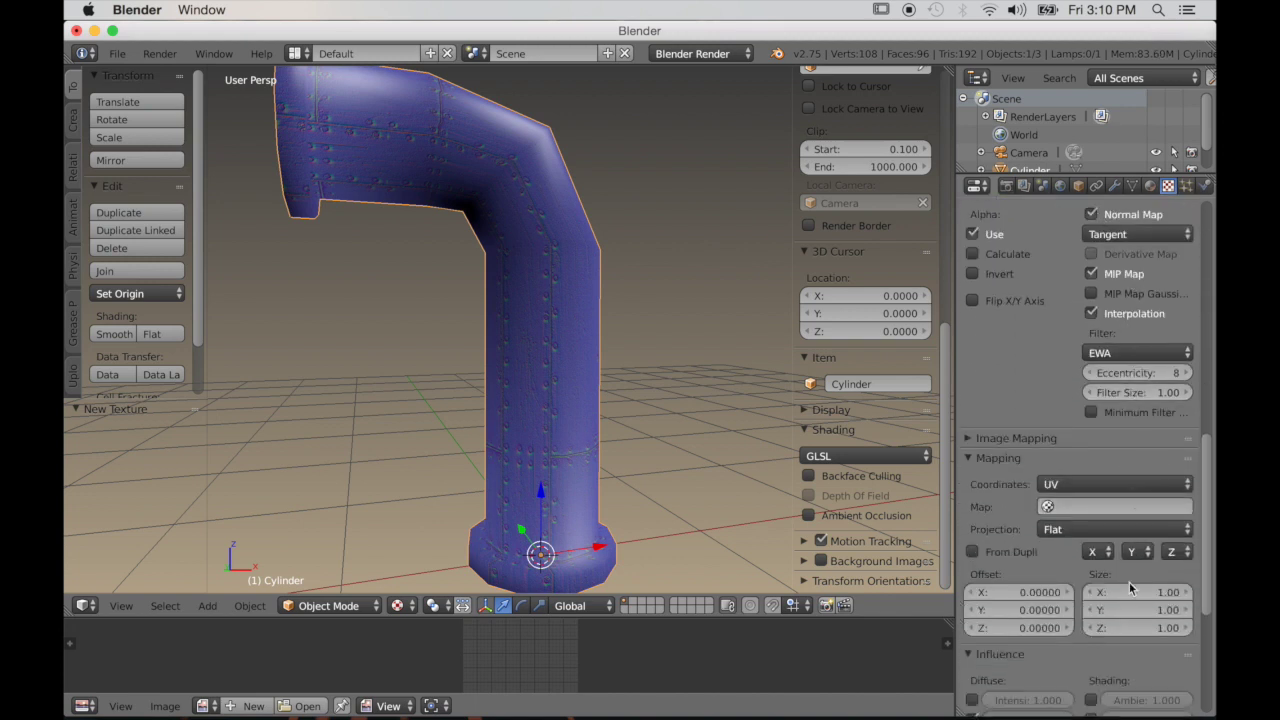
scroll(1131, 591, down, 1)
click(972, 522)
click(1091, 601)
middle_drag(727, 486, 658, 421)
scroll(658, 416, up, 3)
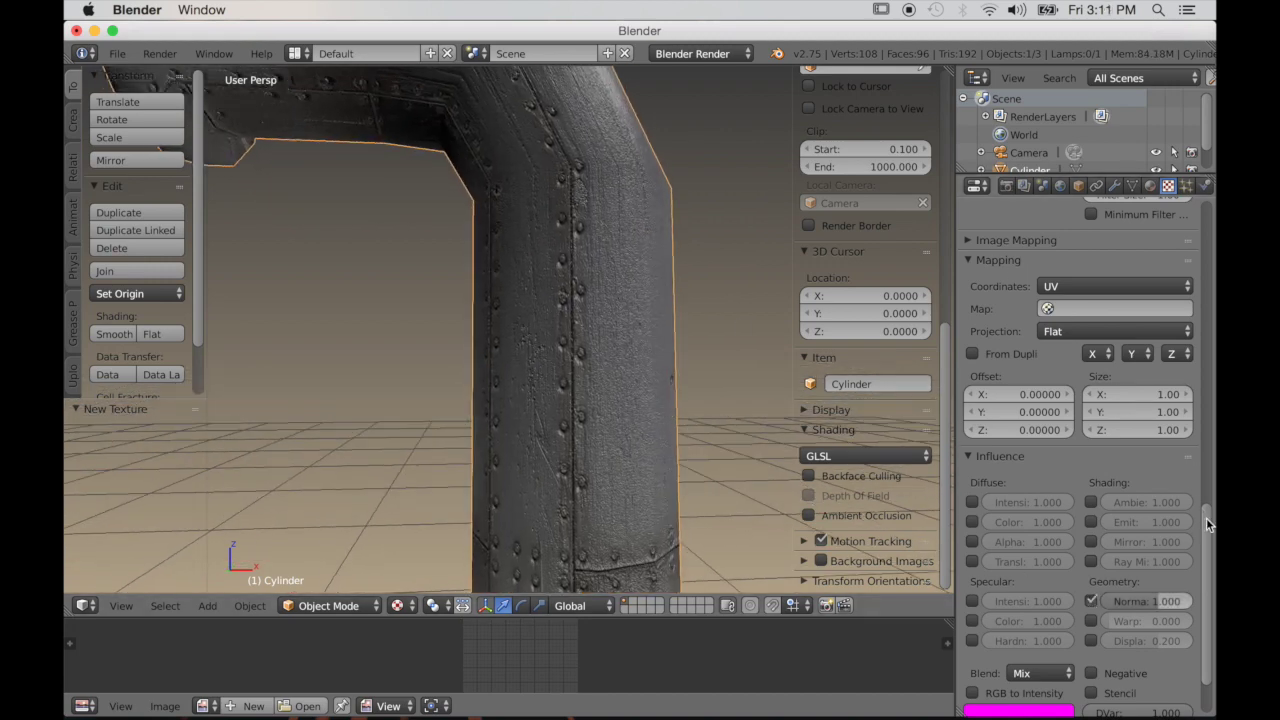
Add a texture in the third slot and load MetalRivets0046_1_L_s.jpg from Blender Textures into it
drag(1209, 525, 1207, 210)
click(1010, 312)
click(1045, 384)
click(1145, 666)
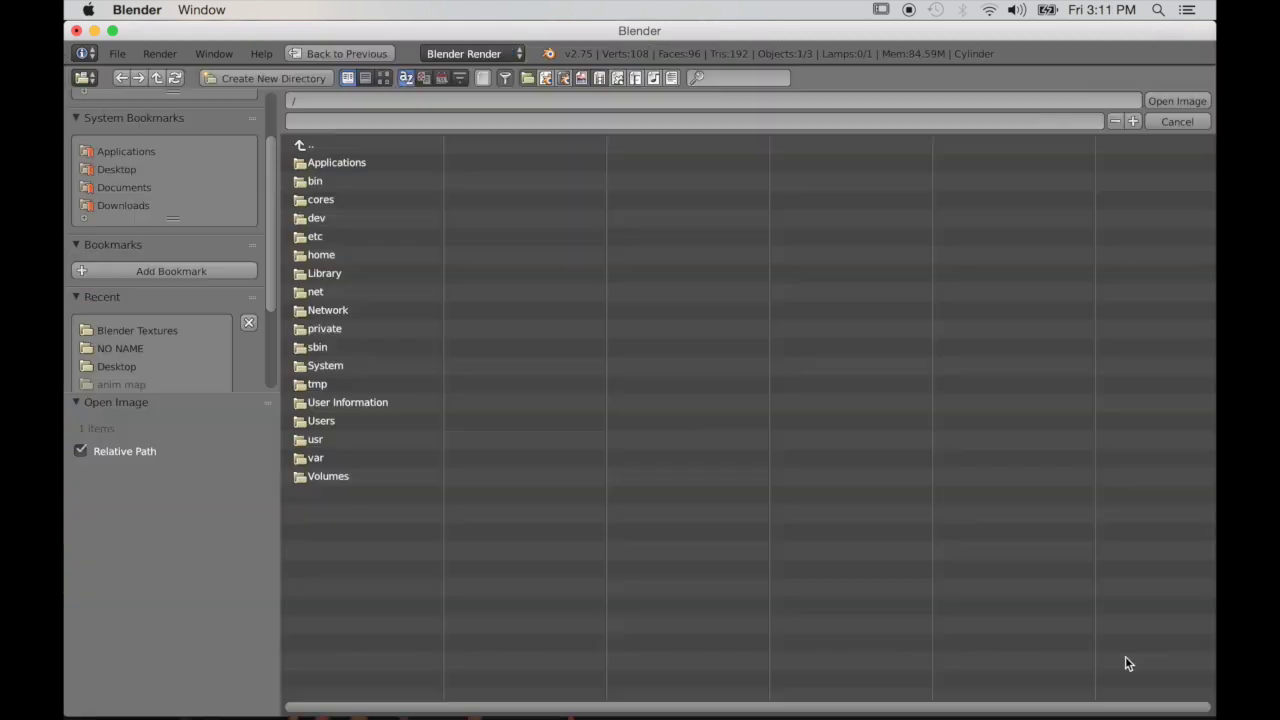
click(137, 330)
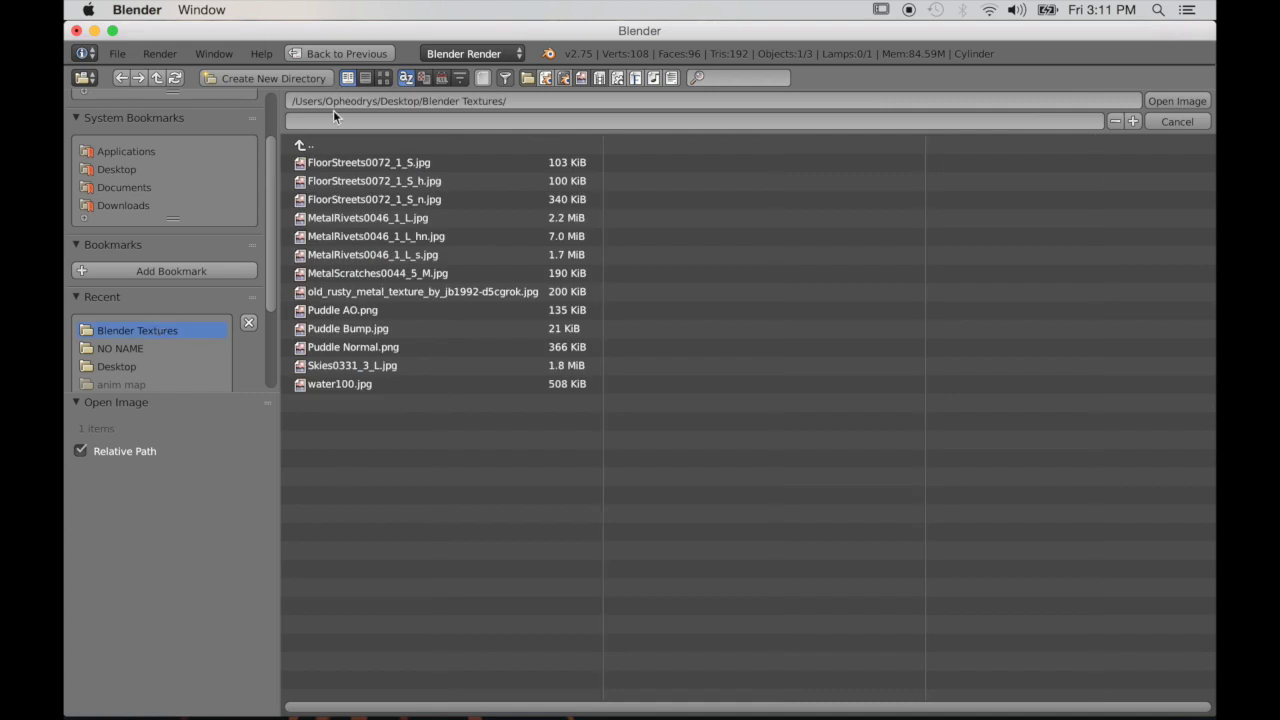
click(383, 78)
click(418, 322)
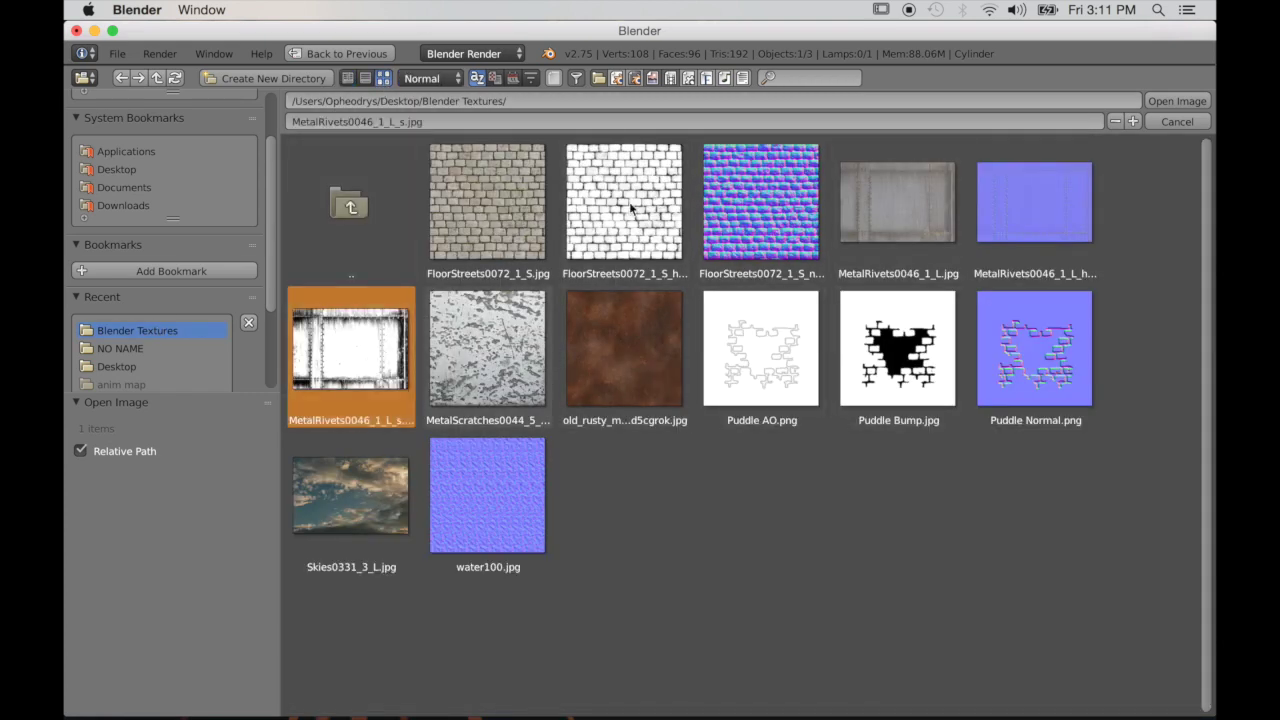
click(1168, 102)
Make the third texture influence specular Color and Hardness at 1.000 instead of diffuse Color
scroll(1060, 590, down, 15)
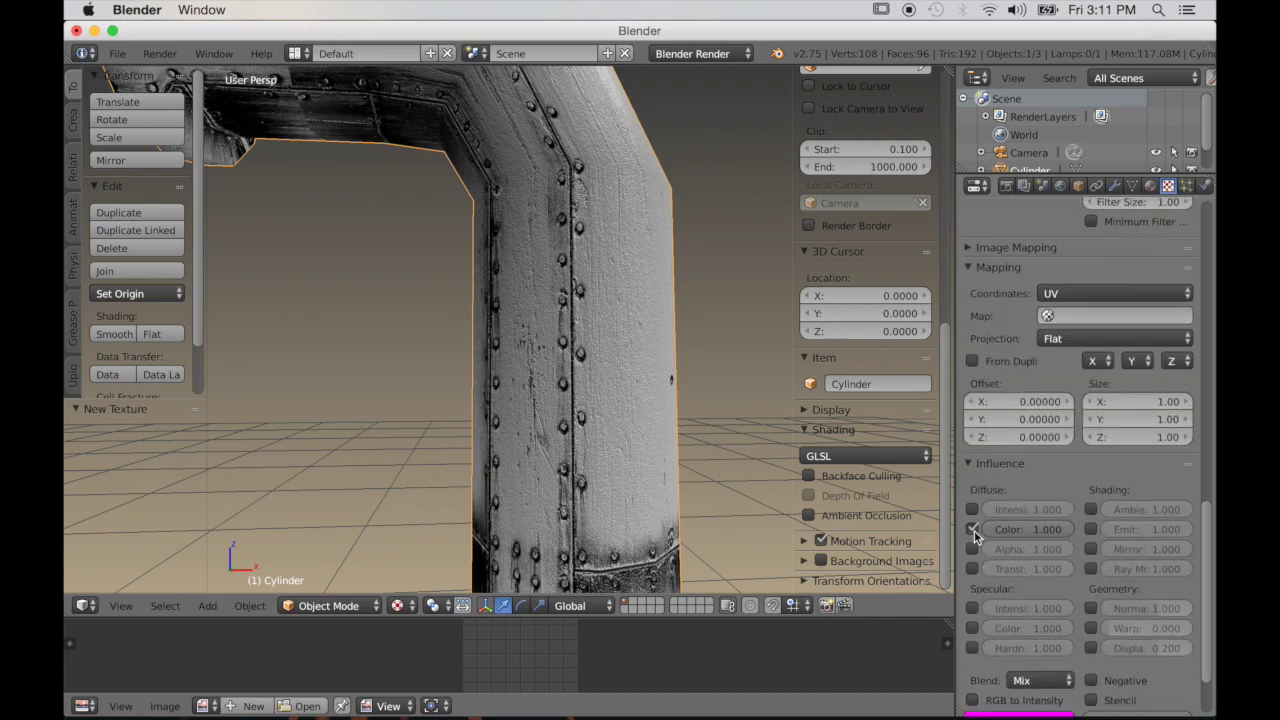
click(972, 529)
click(972, 628)
click(972, 648)
mouse_move(614, 471)
middle_down()
mouse_move(566, 423)
mouse_move(665, 443)
mouse_move(603, 430)
mouse_move(597, 471)
mouse_move(609, 449)
middle_up()
scroll(609, 449, up, 2)
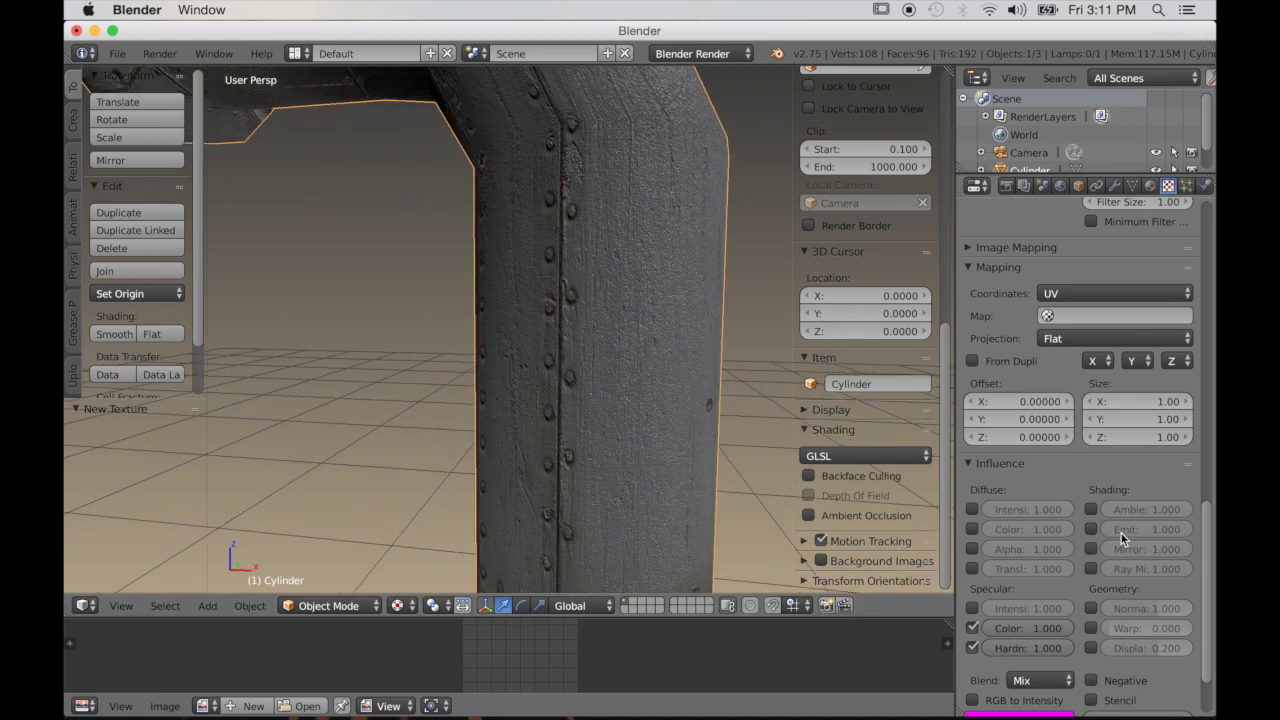
Reduce the Normal influence of the Pipe material's second texture, the rivet normal map, to 0.787
drag(1206, 530, 1190, 172)
click(1001, 299)
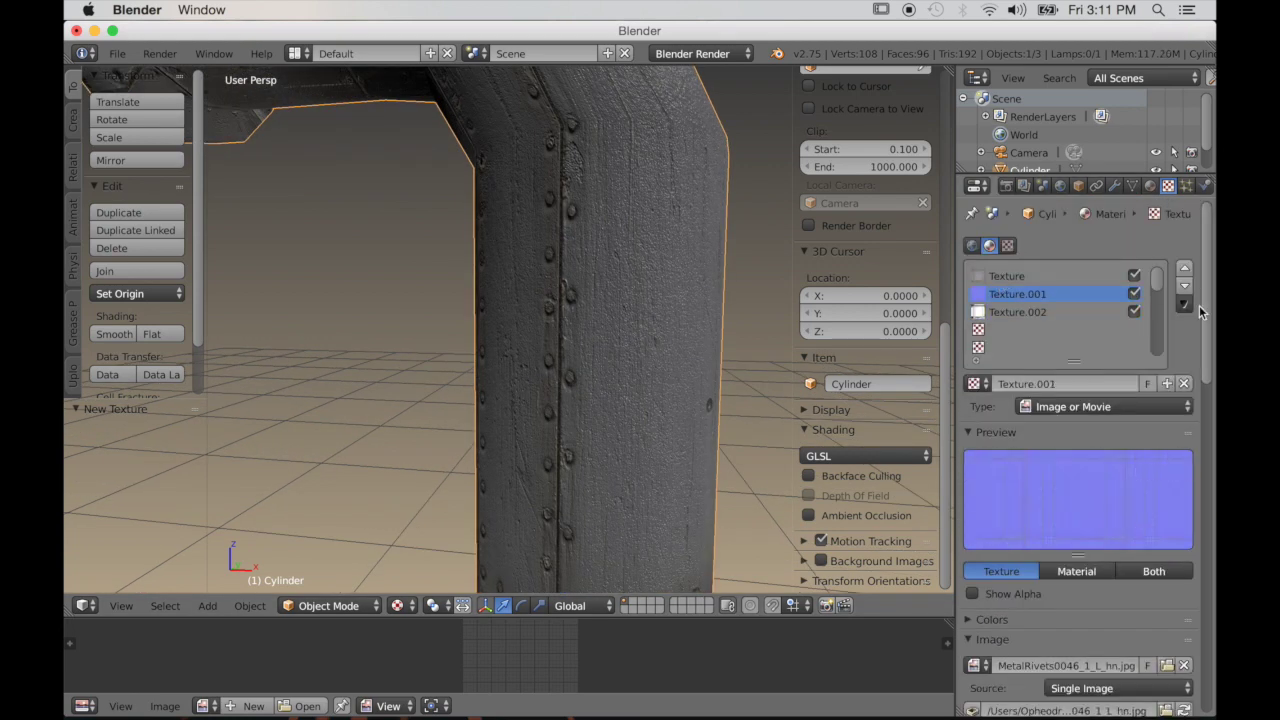
scroll(1057, 531, down, 15)
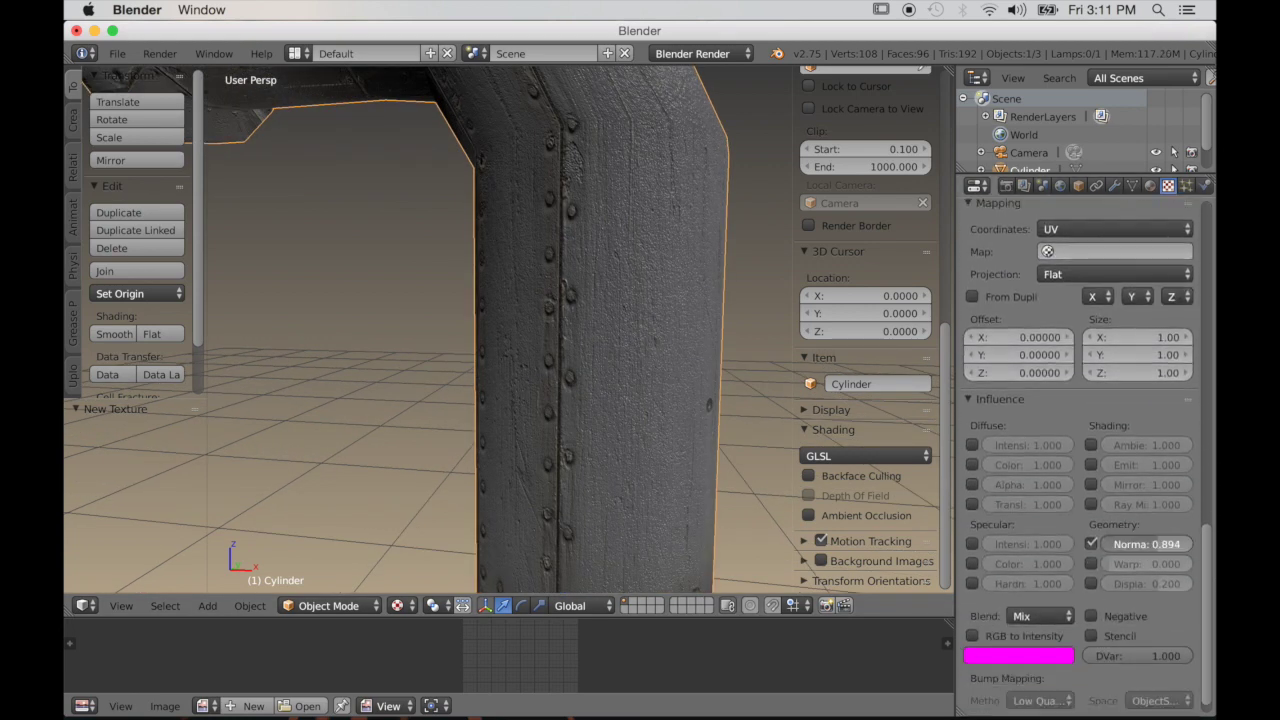
click(1091, 544)
scroll(679, 386, down, 3)
middle_drag(679, 386, 659, 350)
scroll(669, 364, up, 3)
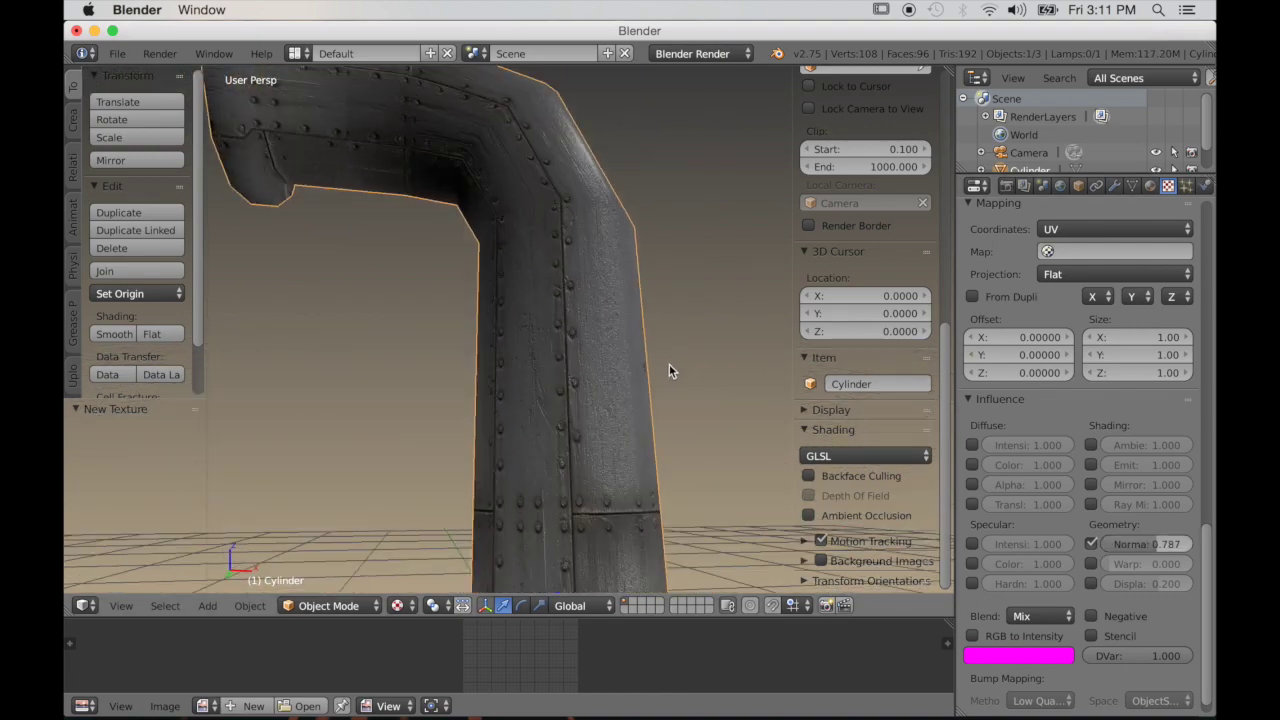
Add a second material named Rust to the pipe and set its specular intensity to 0
scroll(620, 318, down, 4)
drag(1208, 542, 1176, 218)
click(1151, 187)
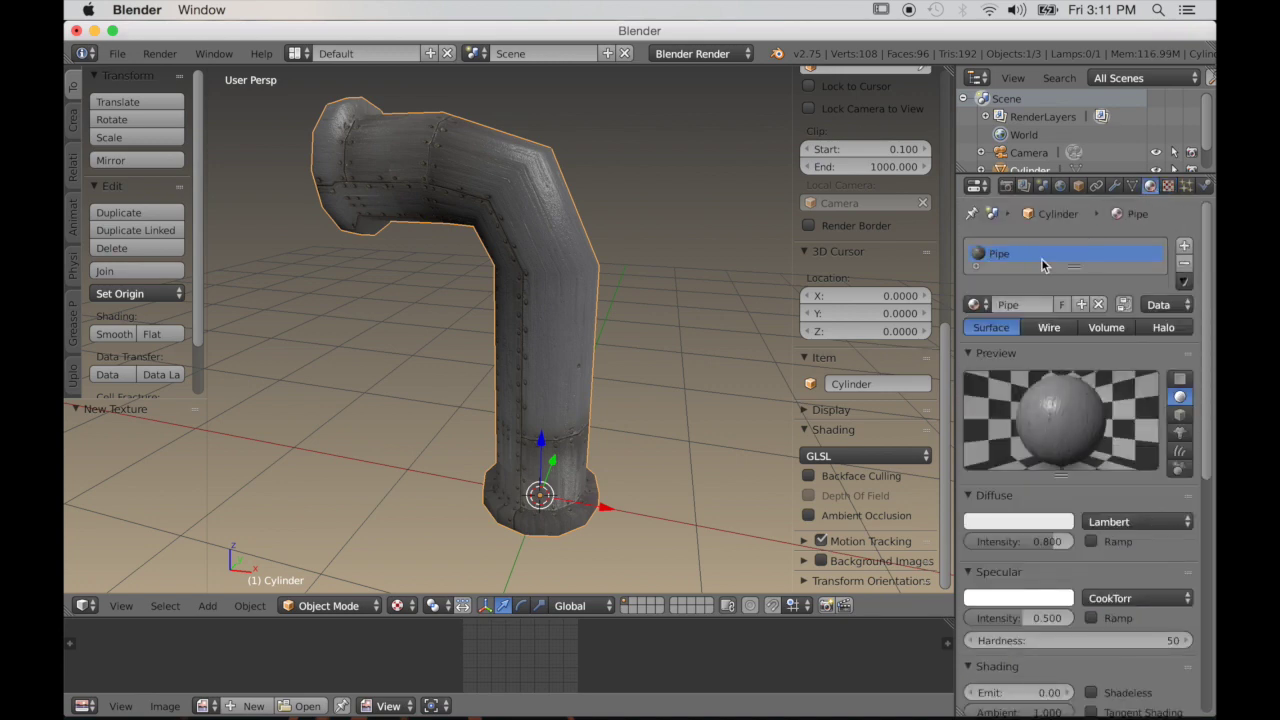
click(1183, 246)
click(1030, 343)
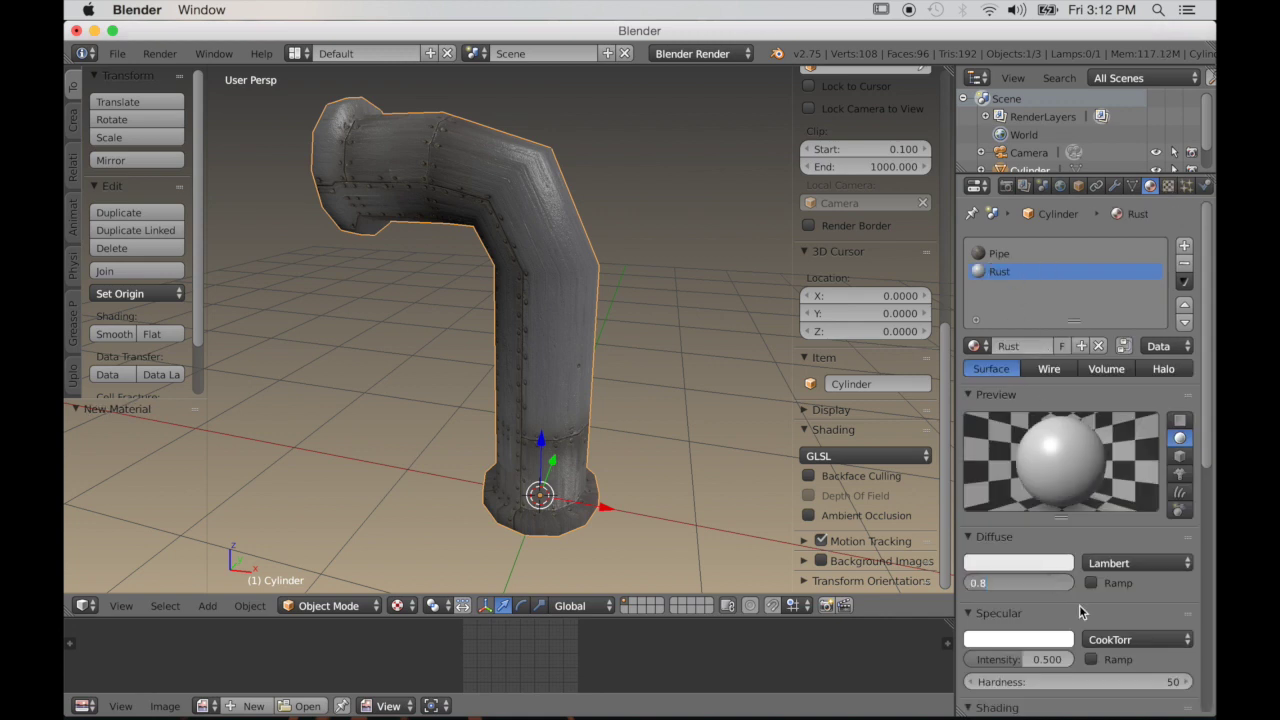
key(Return)
scroll(1070, 600, down, 3)
scroll(1080, 350, up, 5)
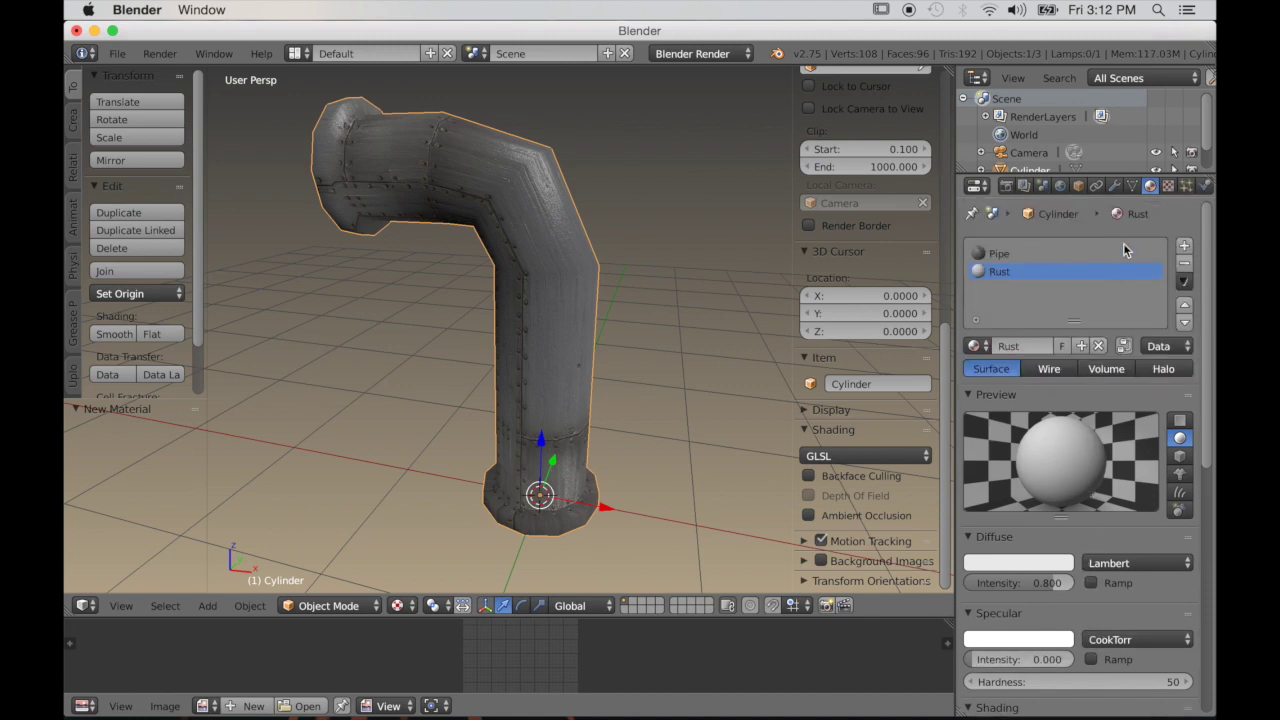
Add a texture to the Rust material and load old_rusty_metal_texture_by_jb1992-d5cgrok.jpg from Blender Textures into it
click(1167, 185)
click(1118, 382)
click(1140, 666)
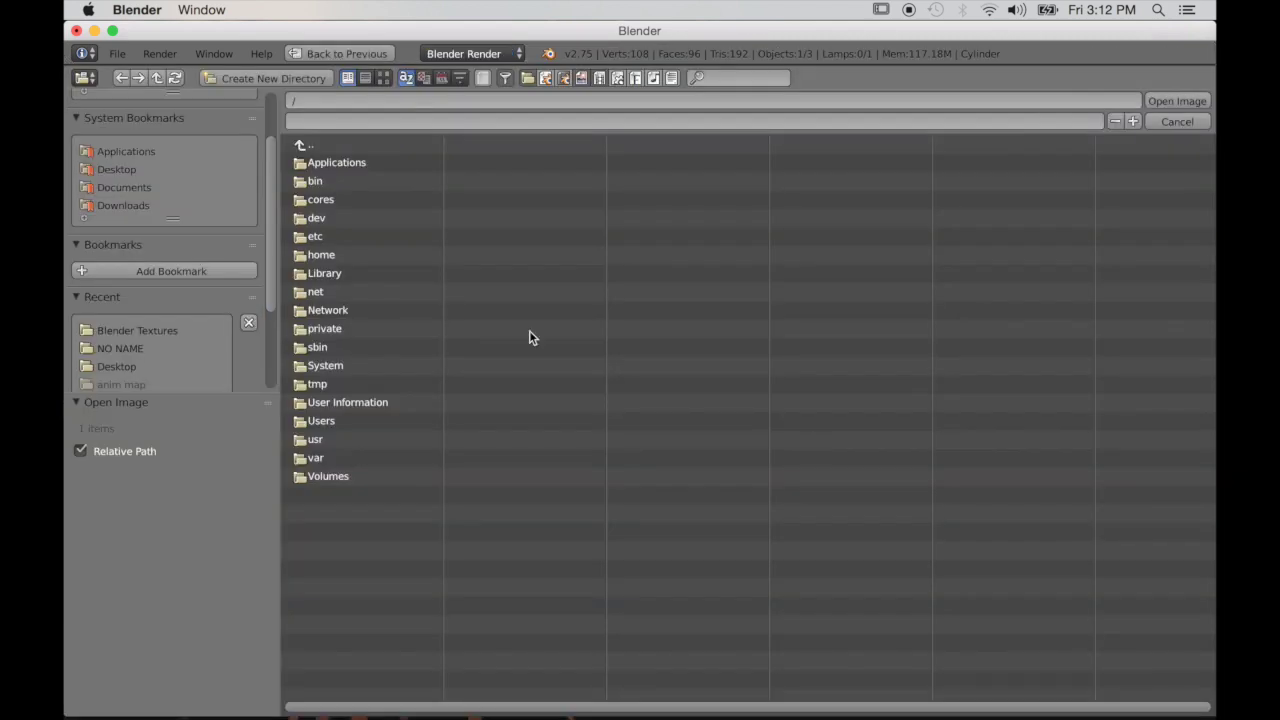
click(129, 328)
click(383, 78)
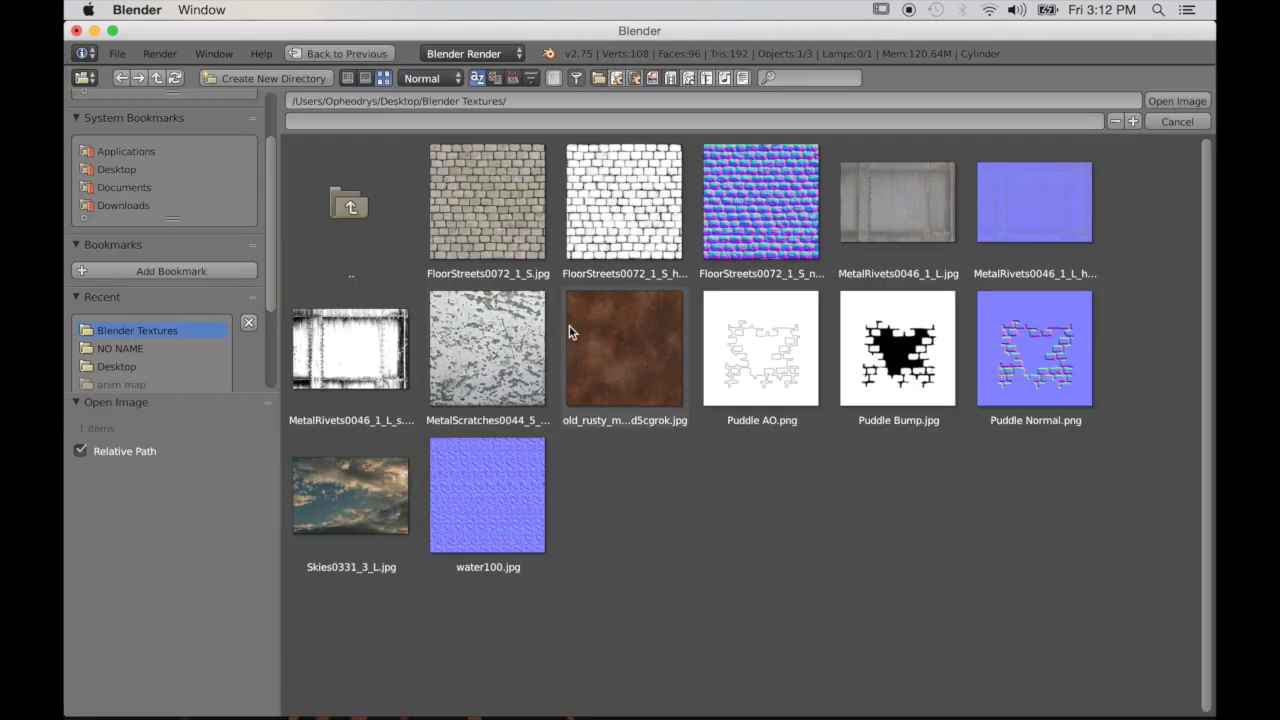
click(1155, 102)
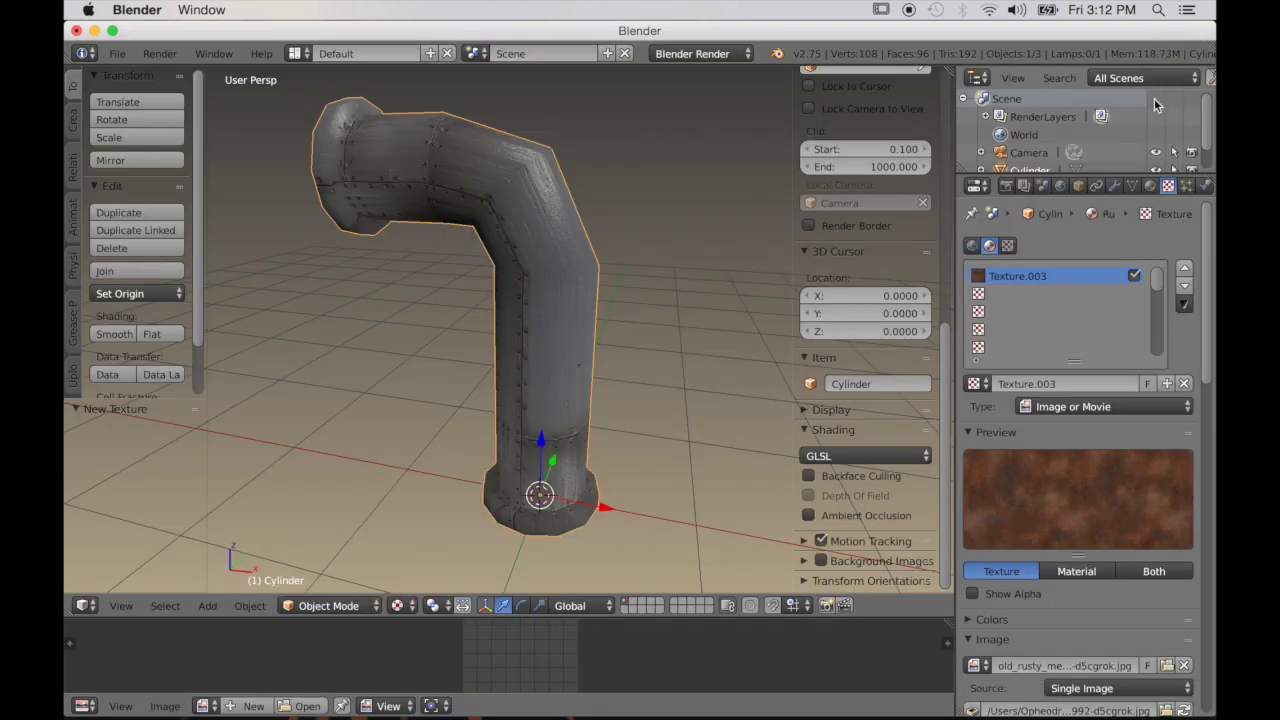
Assign the Rust material to all faces of the pipe and inspect it in Object Mode
click(1151, 186)
scroll(593, 292, up, 1)
middle_drag(593, 292, 606, 294)
key(Tab)
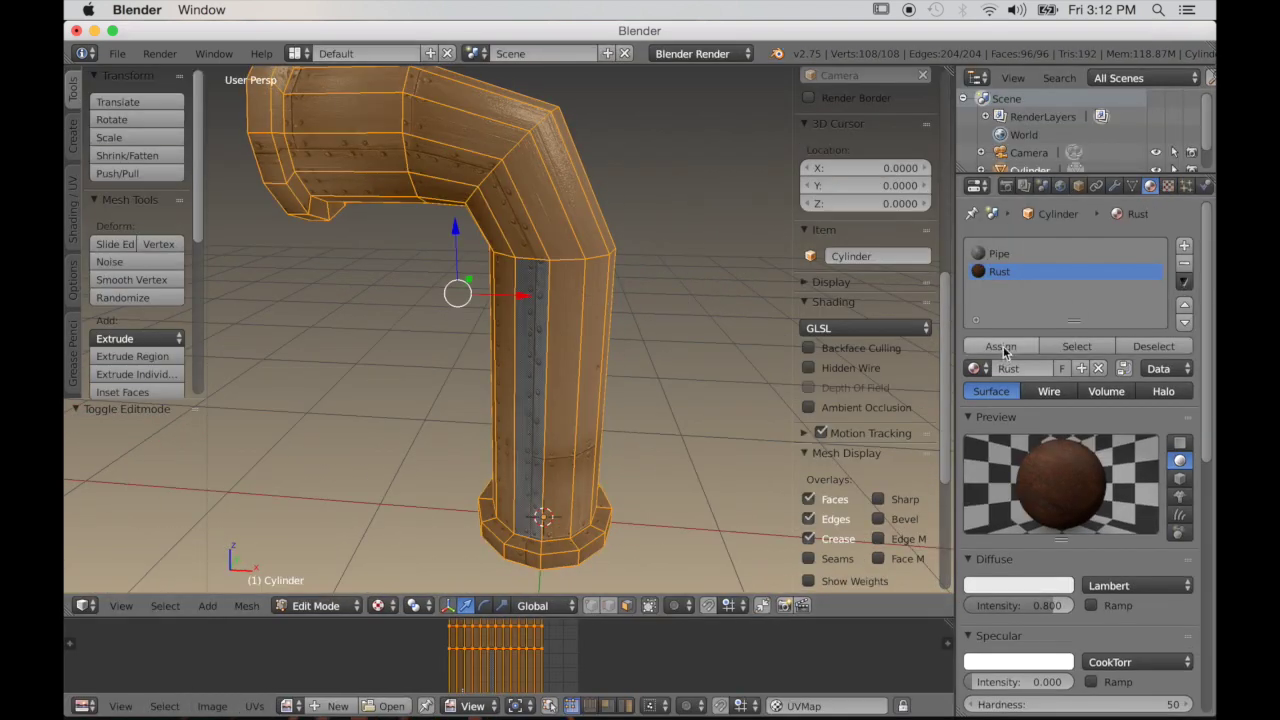
click(1001, 346)
key(Tab)
scroll(640, 306, up, 5)
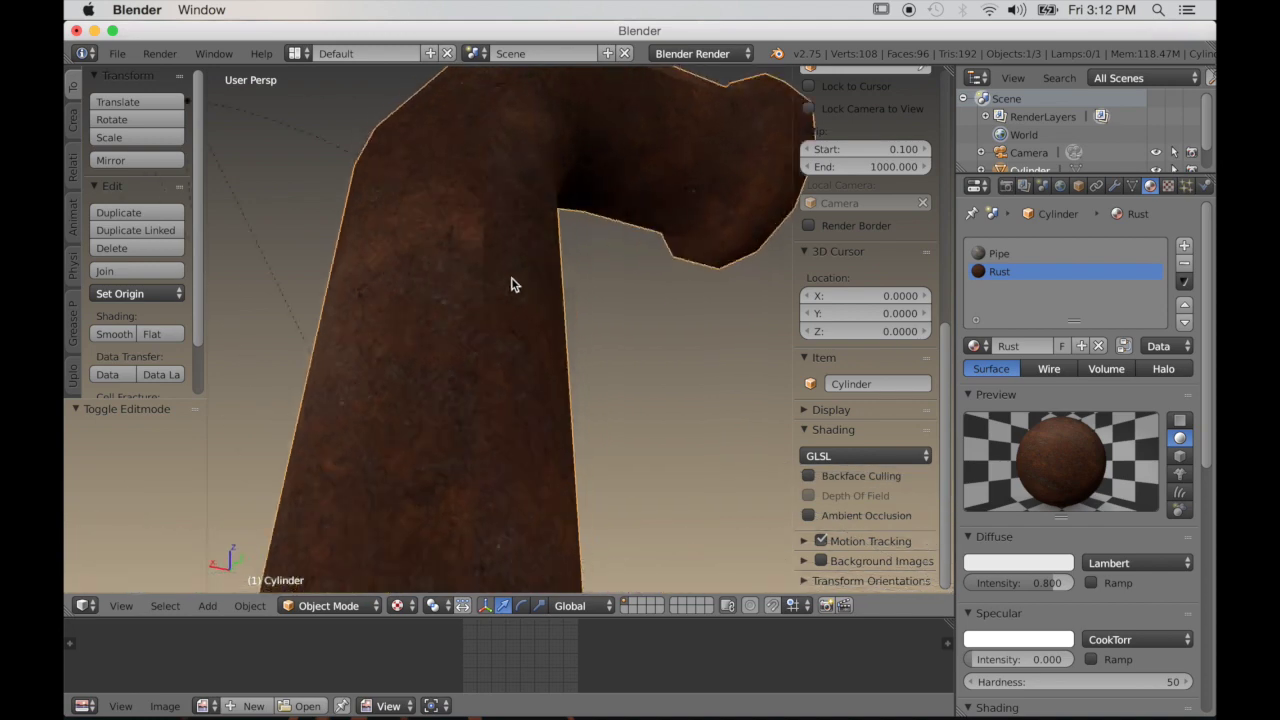
scroll(708, 317, down, 5)
middle_drag(748, 309, 660, 326)
key(Tab)
scroll(740, 384, up, 5)
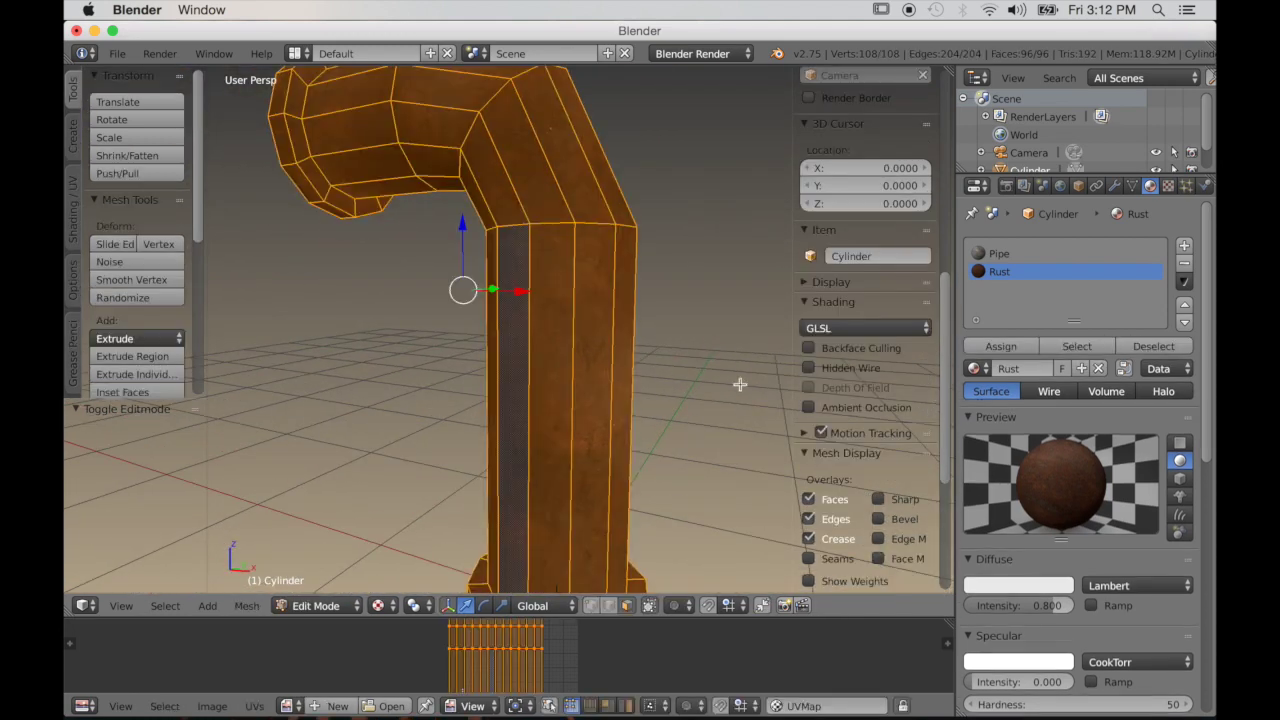
key(Tab)
Add a third material named Reflection and load Skies0331_3_L.jpg from Blender Textures as its first texture
click(1184, 245)
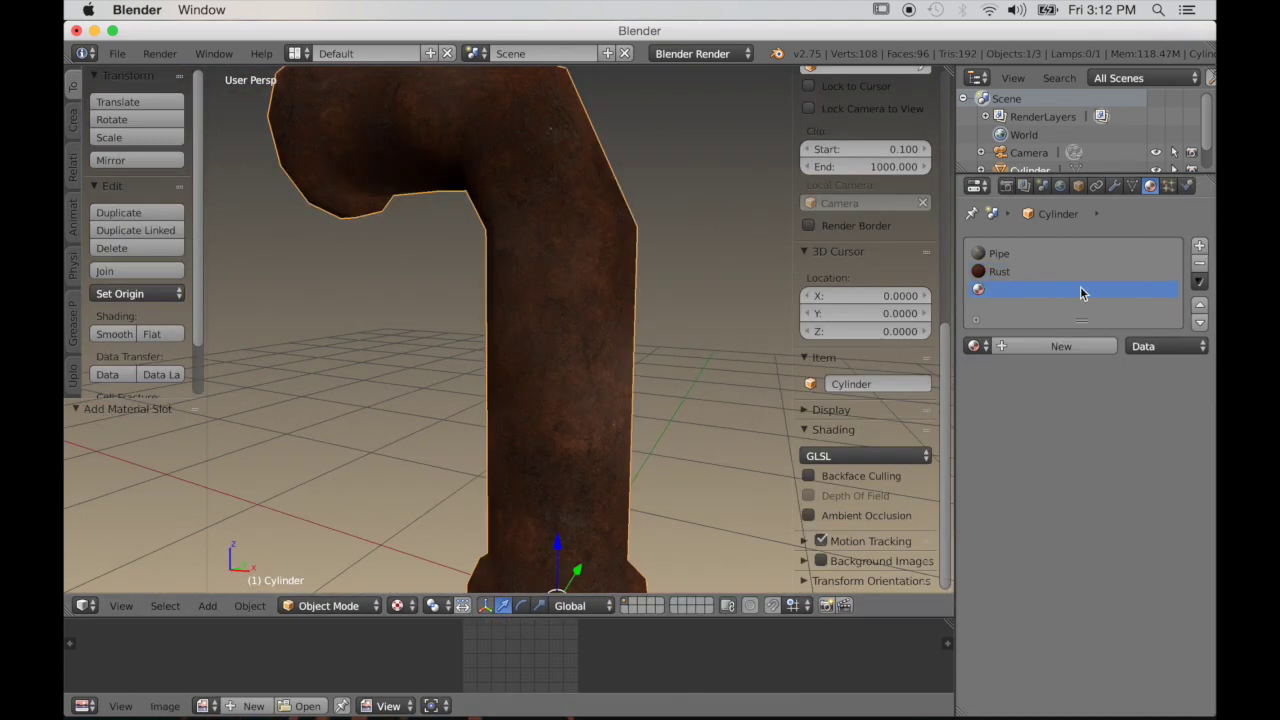
click(1022, 347)
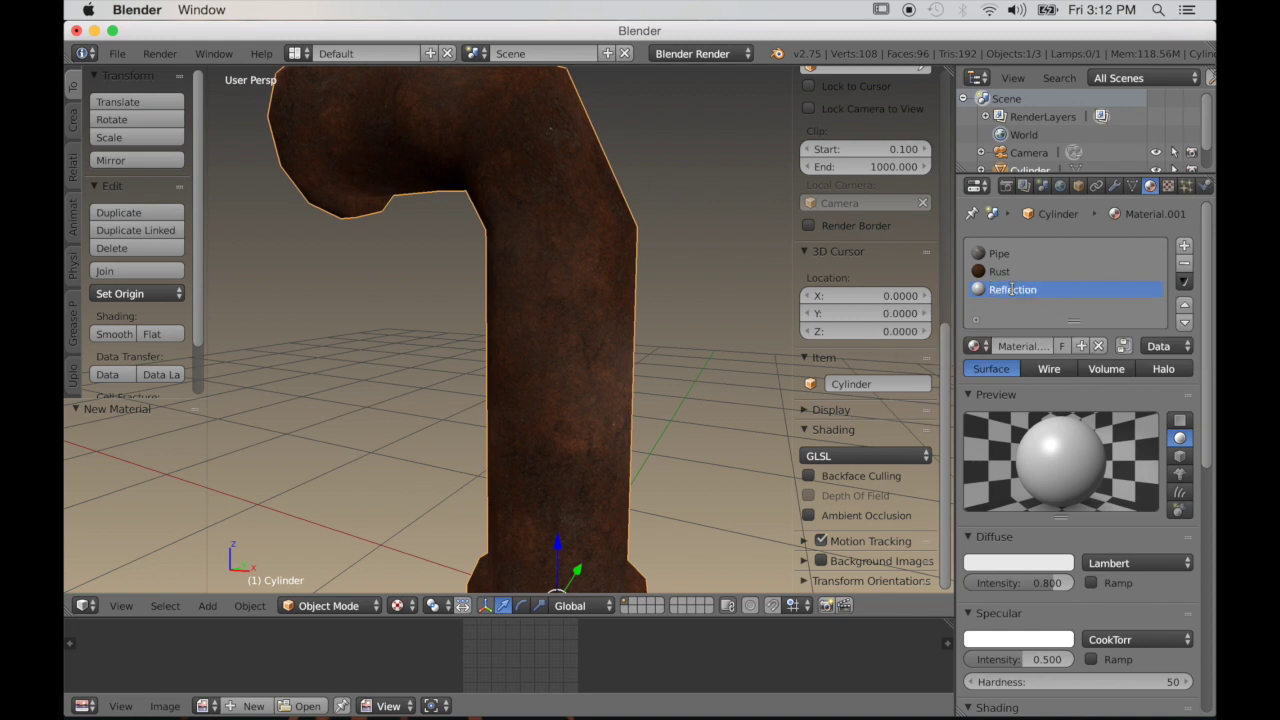
click(1167, 187)
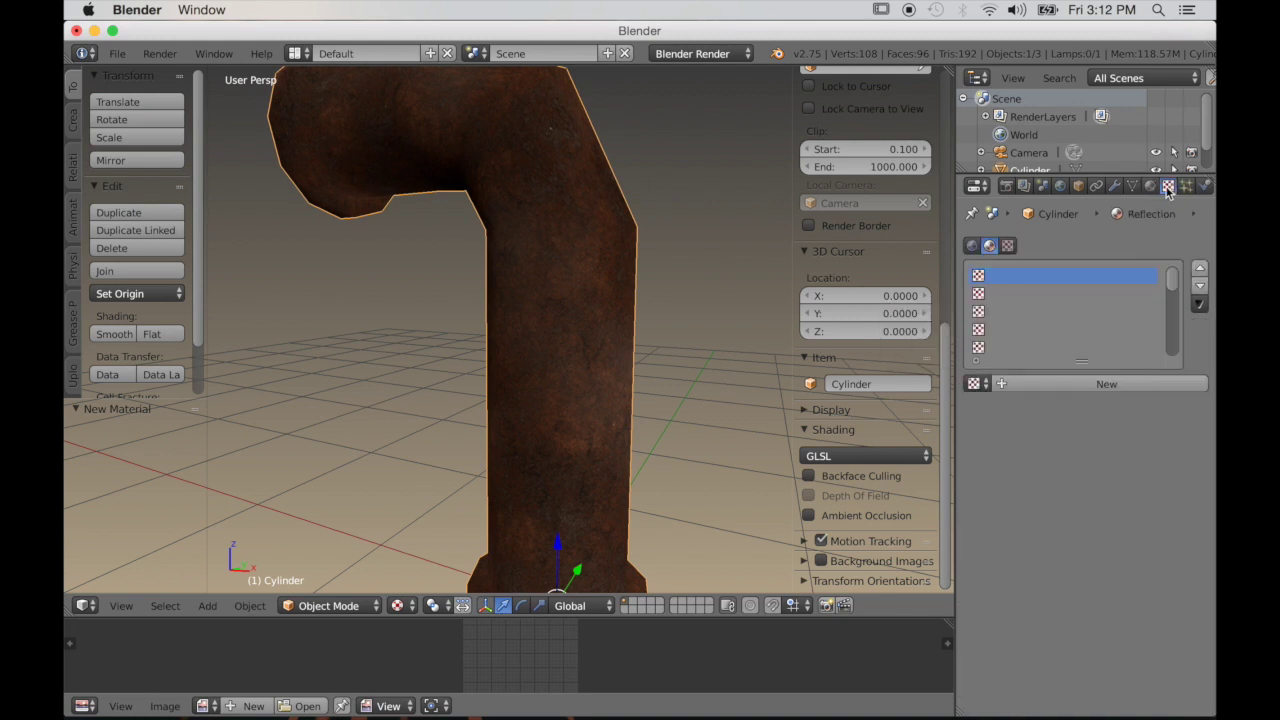
click(1107, 385)
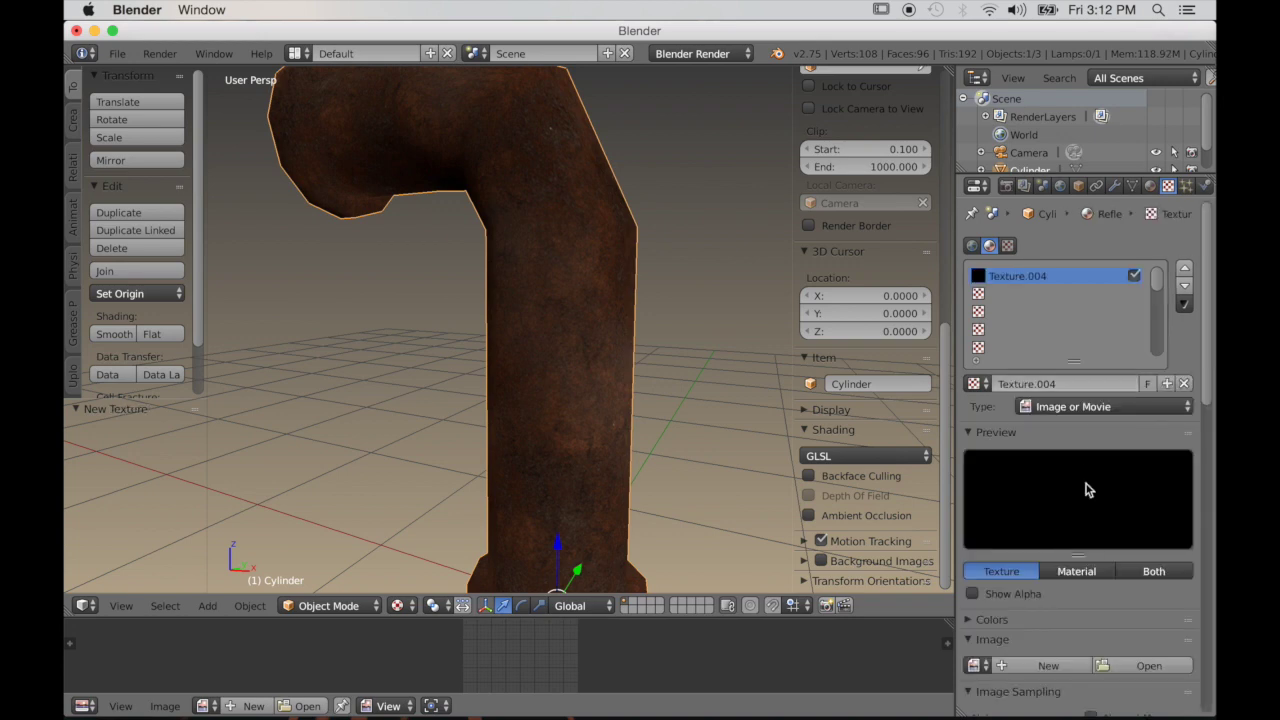
click(1144, 665)
click(166, 330)
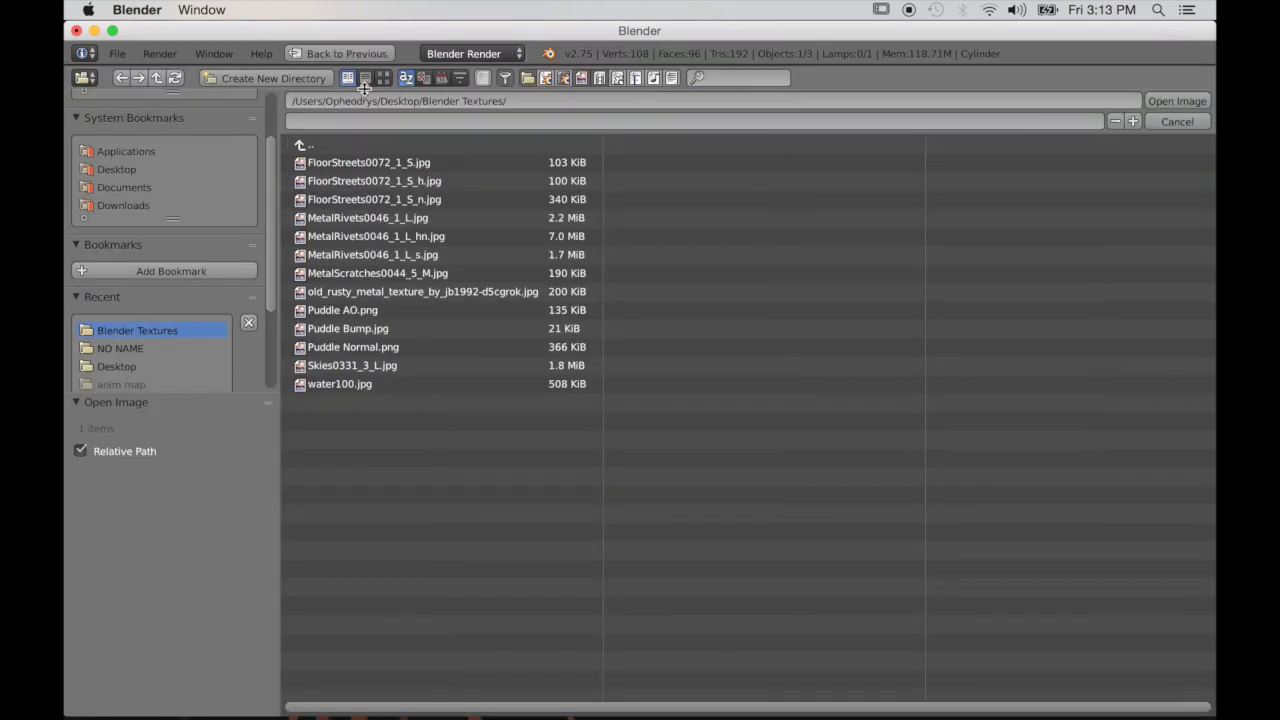
click(383, 78)
click(362, 490)
click(1200, 106)
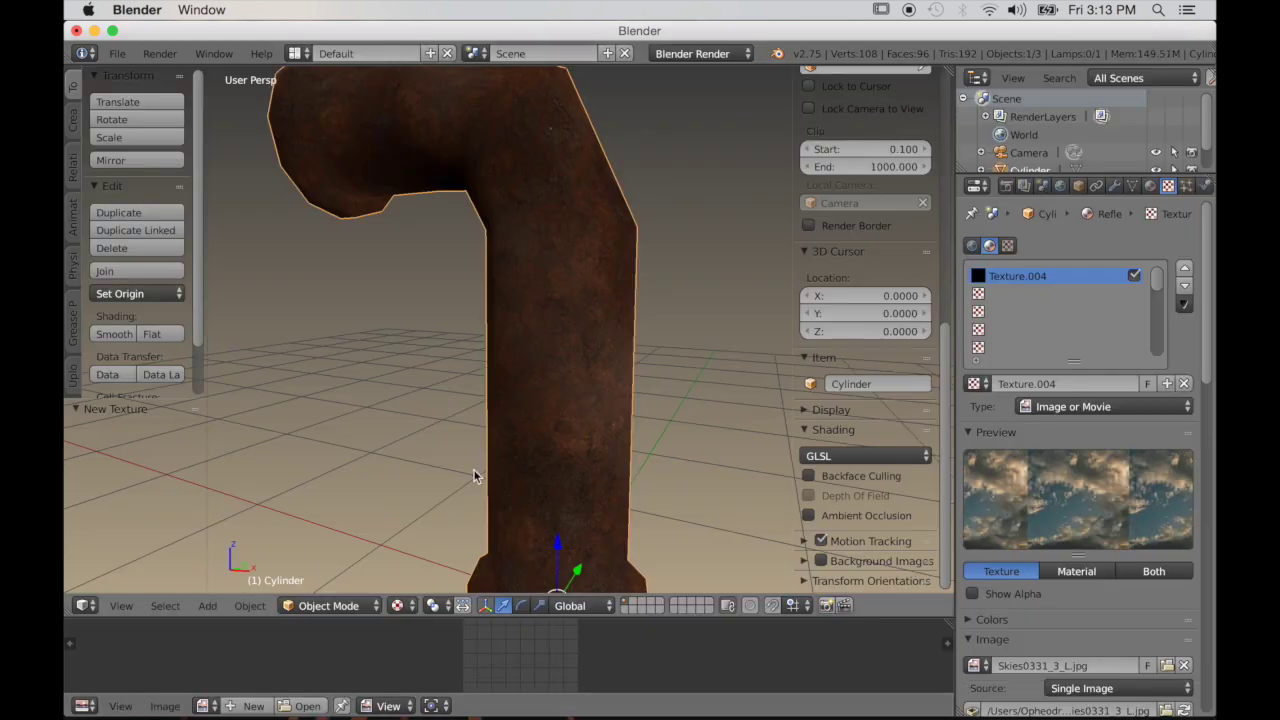
Assign the Reflection material to all faces of the pipe and return to Object Mode
key(Tab)
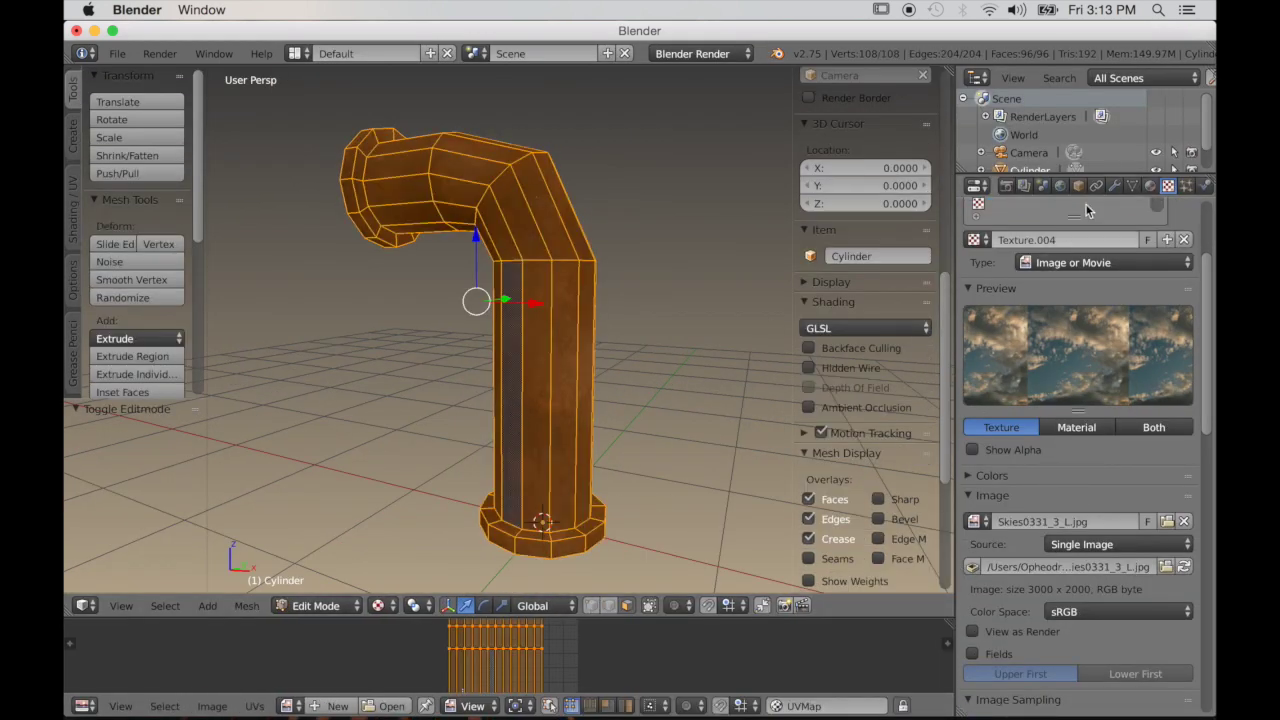
click(1150, 186)
click(1000, 349)
key(Tab)
scroll(682, 349, up, 3)
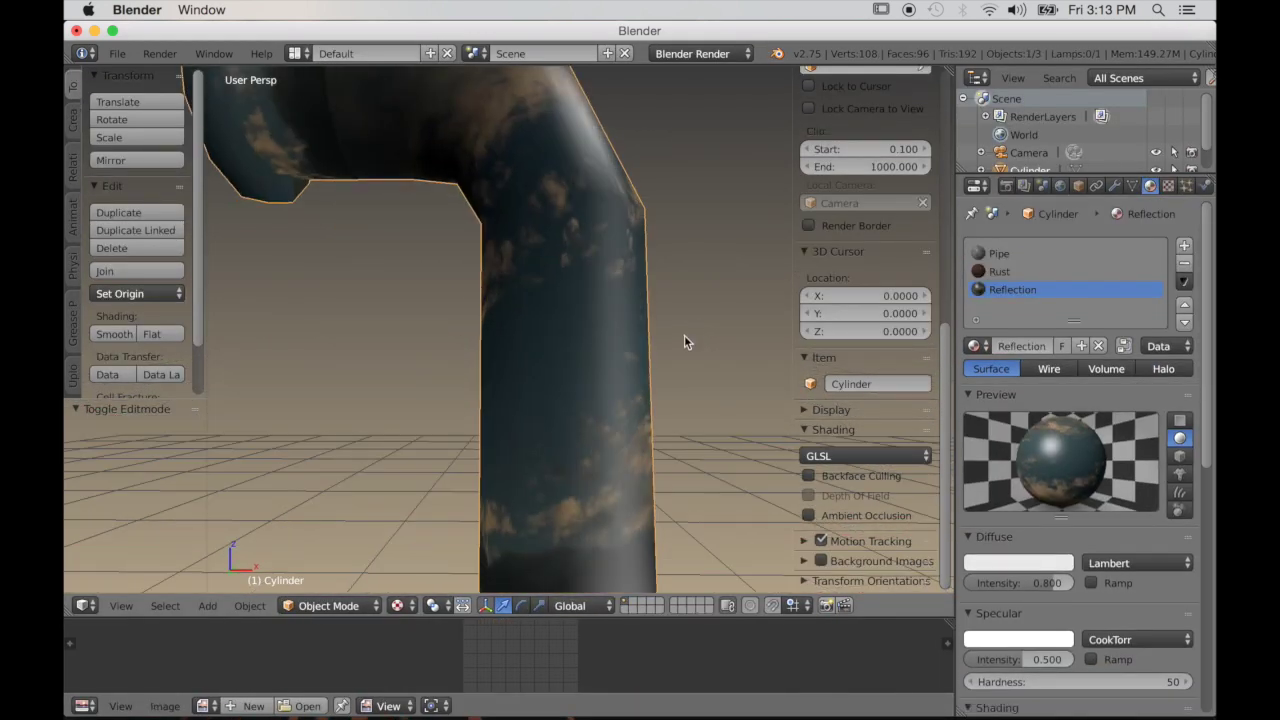
Set the sky texture's mapping coordinates to Reflection and check the effect around the pipe
click(1167, 188)
scroll(1080, 420, down, 8)
click(1080, 492)
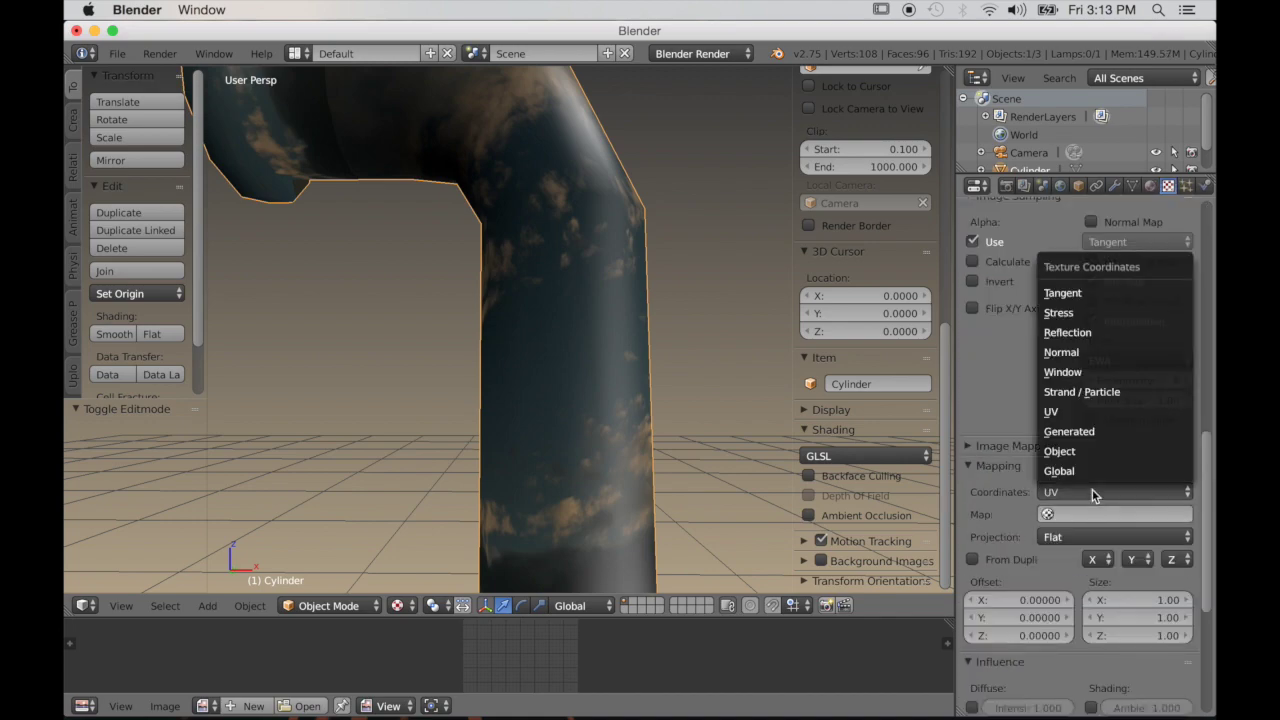
click(1067, 336)
middle_drag(337, 310, 696, 366)
scroll(547, 346, down, 2)
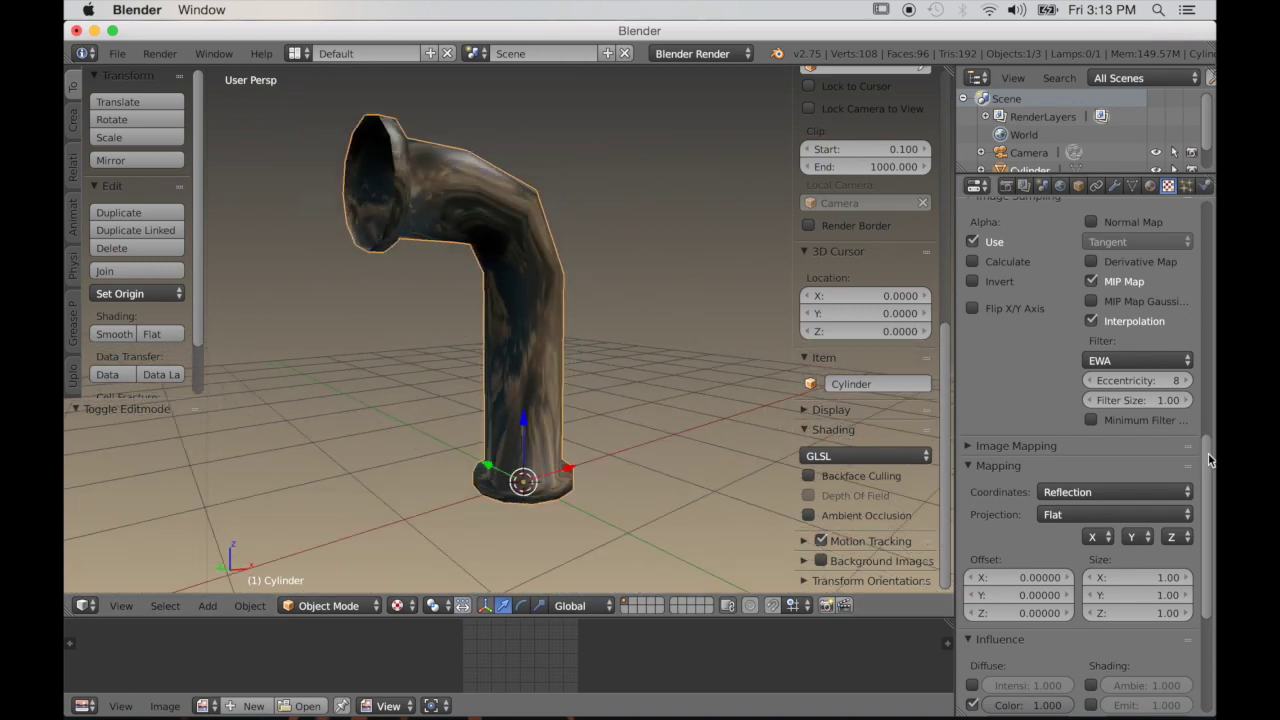
Add a fourth material named Nodes, assign it to all faces of the pipe, and enlarge the 3D view
drag(1210, 459, 1201, 135)
click(1151, 187)
click(1199, 245)
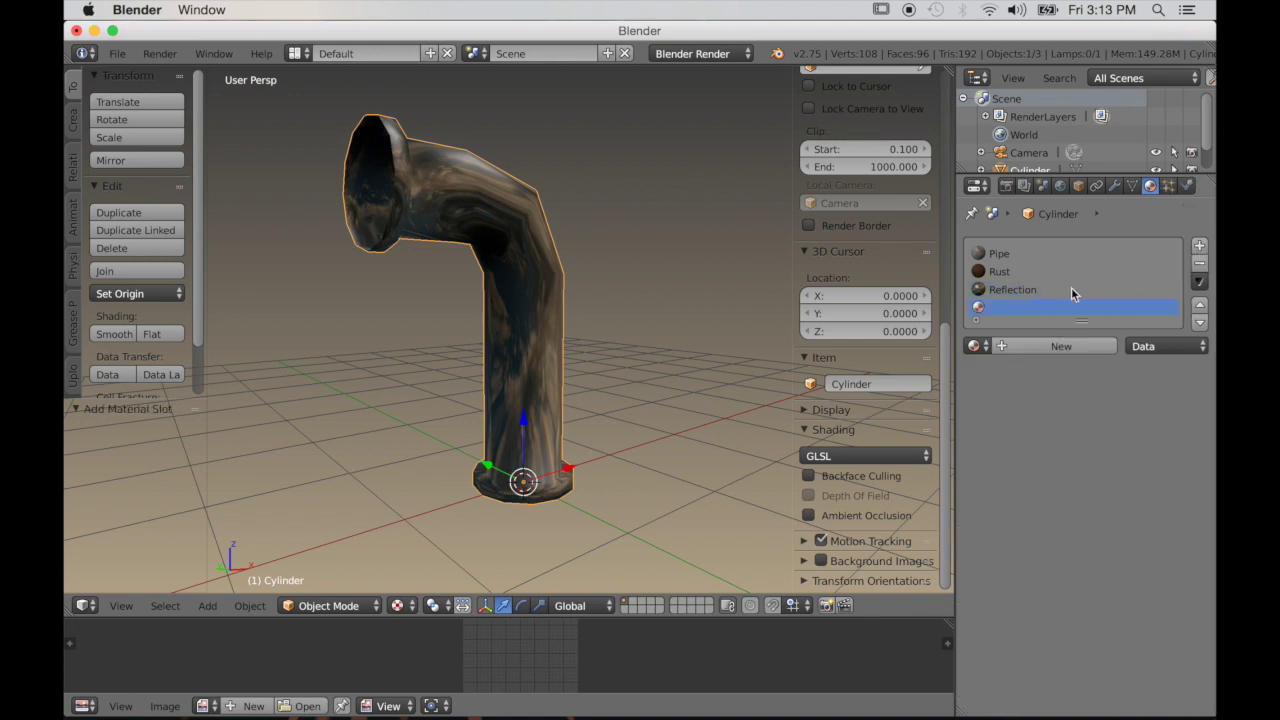
click(1019, 344)
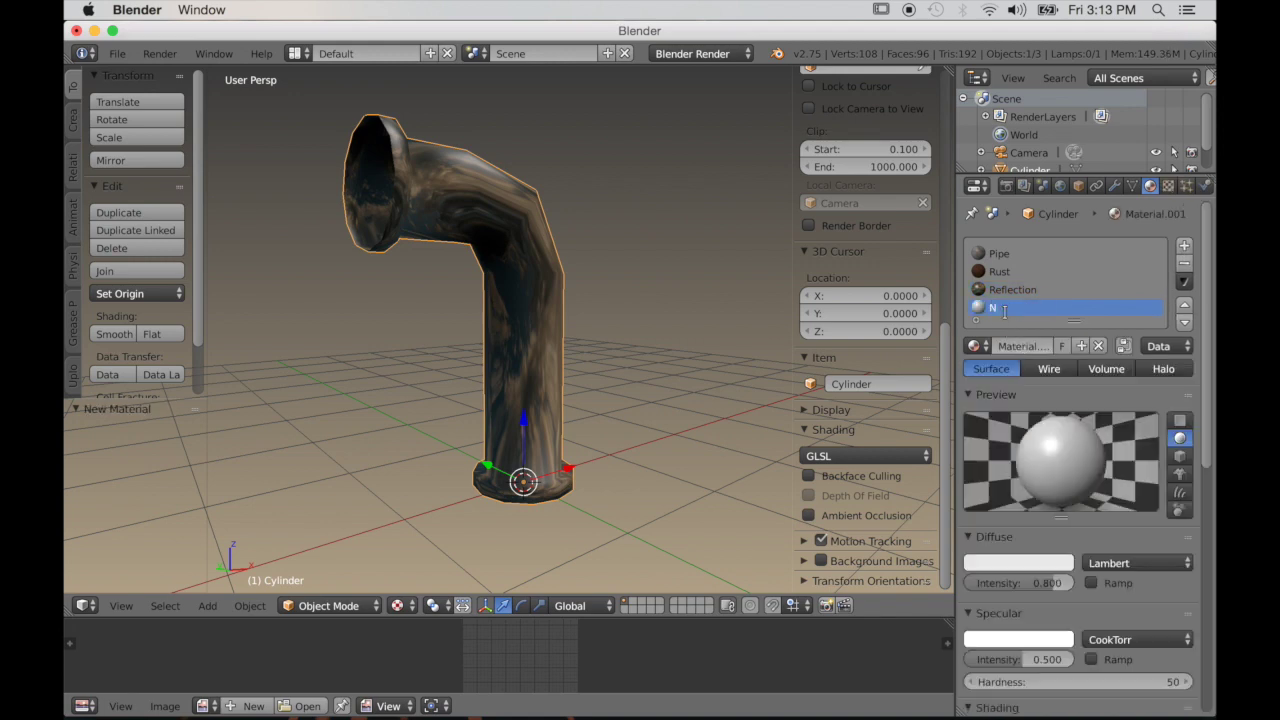
key(Tab)
click(1000, 346)
drag(654, 617, 654, 692)
middle_drag(620, 610, 546, 528)
key(Tab)
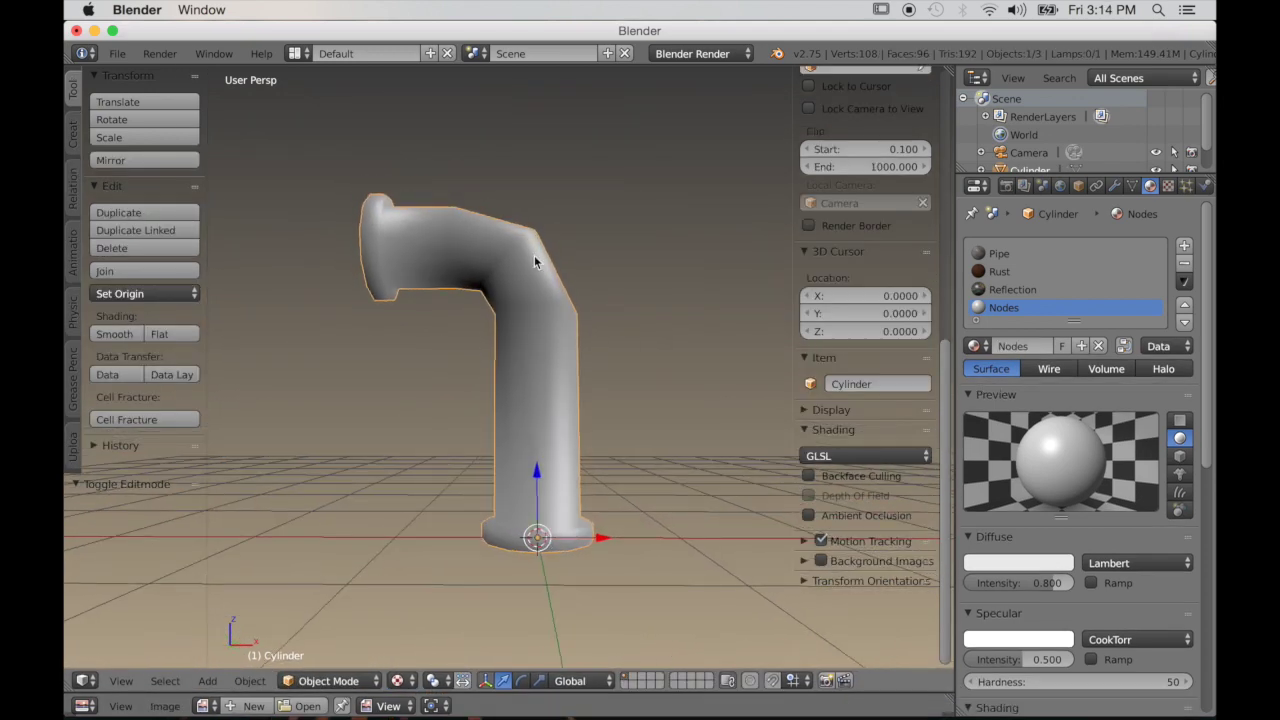
Enable nodes for the Nodes material and split the 3D view into two side-by-side views with their sidebars hidden
click(1124, 346)
drag(68, 70, 541, 115)
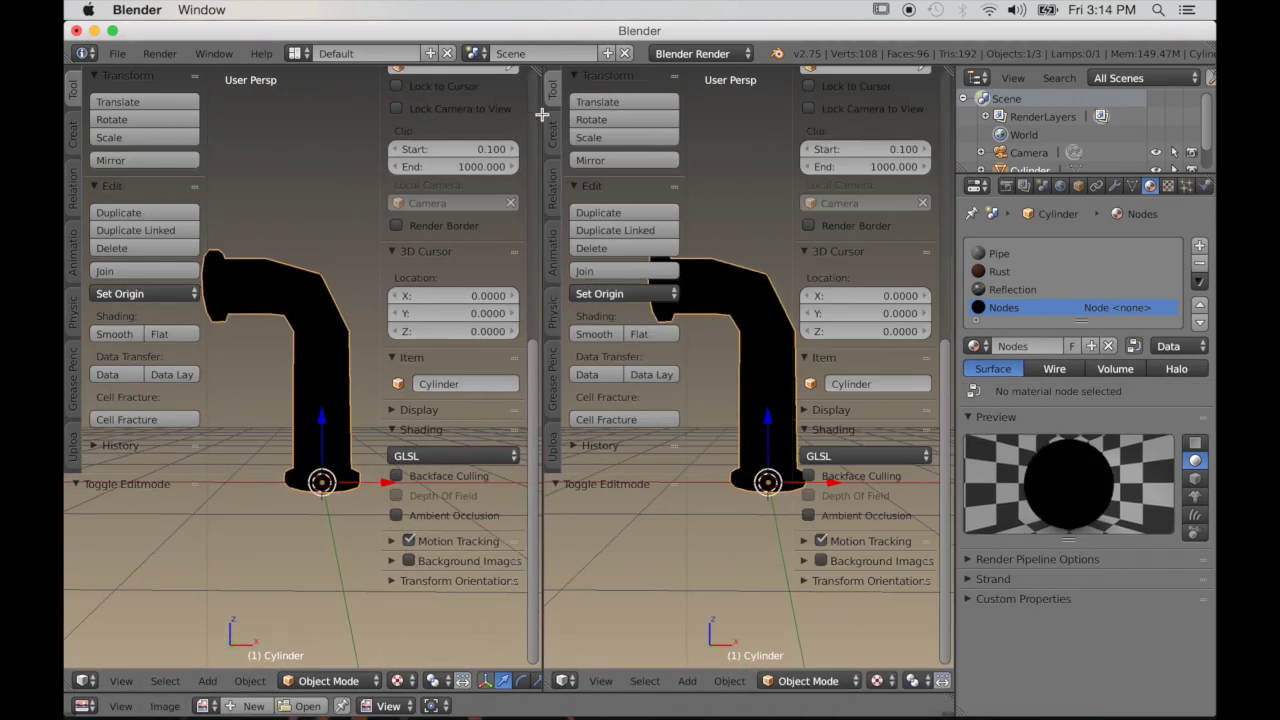
key(t)
key(n)
key(t)
key(space)
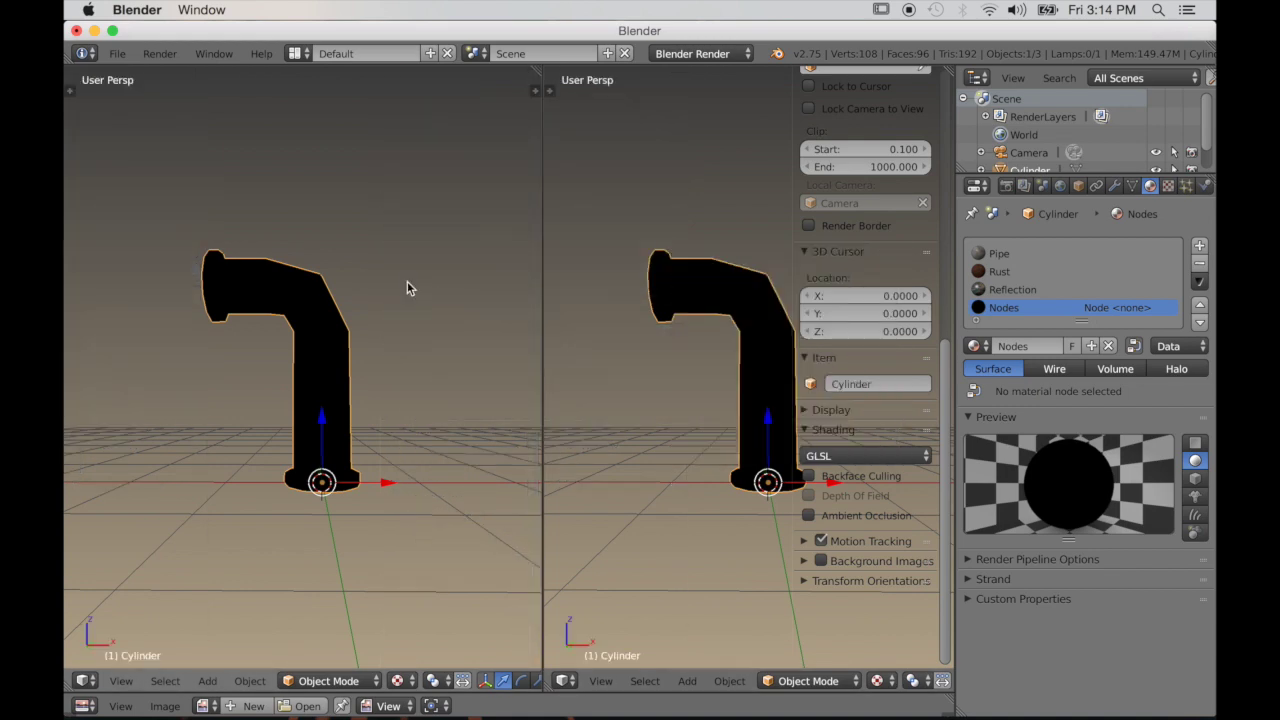
key(n)
Change one of the two 3D views into a Node Editor and hide its properties sidebar
click(84, 681)
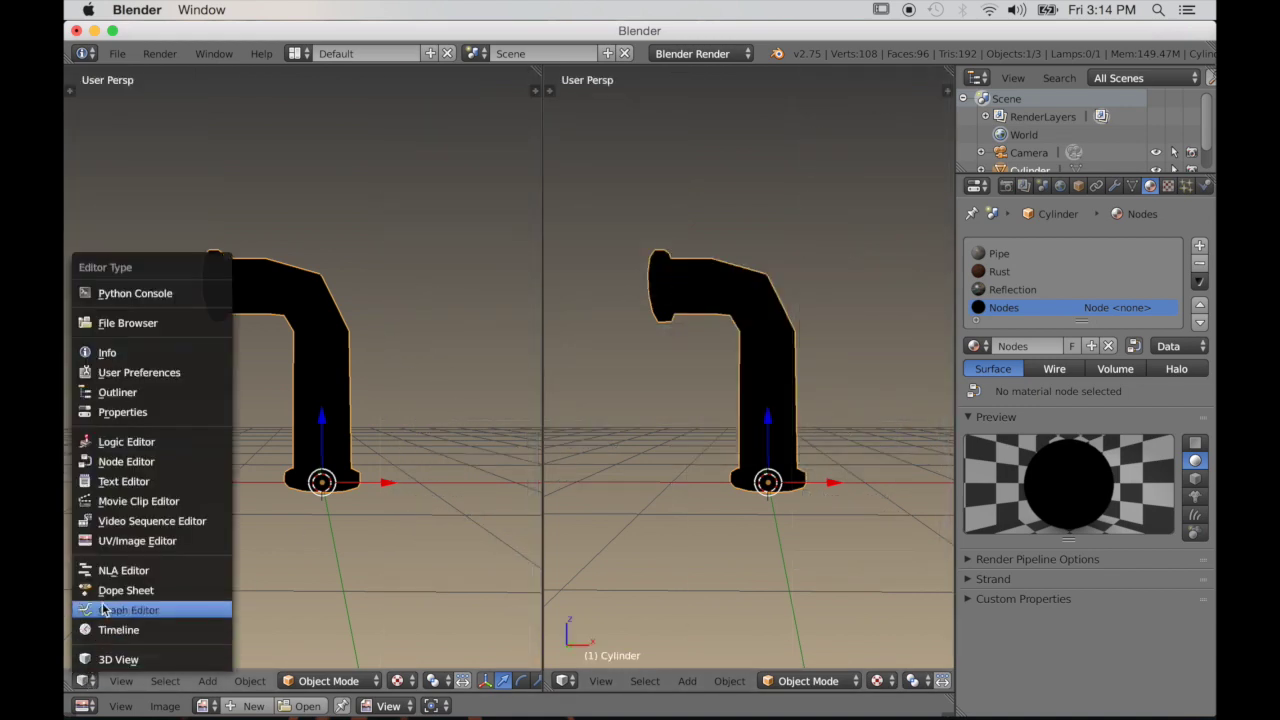
click(120, 462)
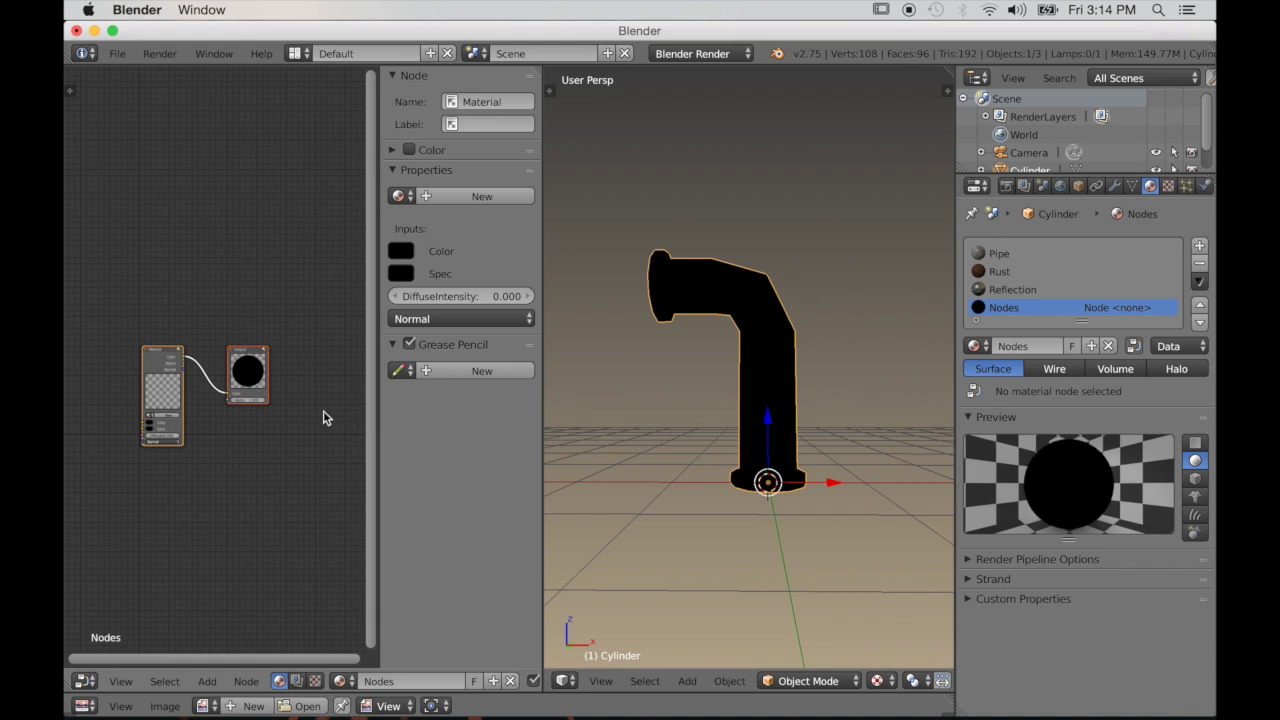
key(n)
ctrl+middle_drag(343, 407, 327, 302)
Choose the Pipe material for the Material node
click(161, 403)
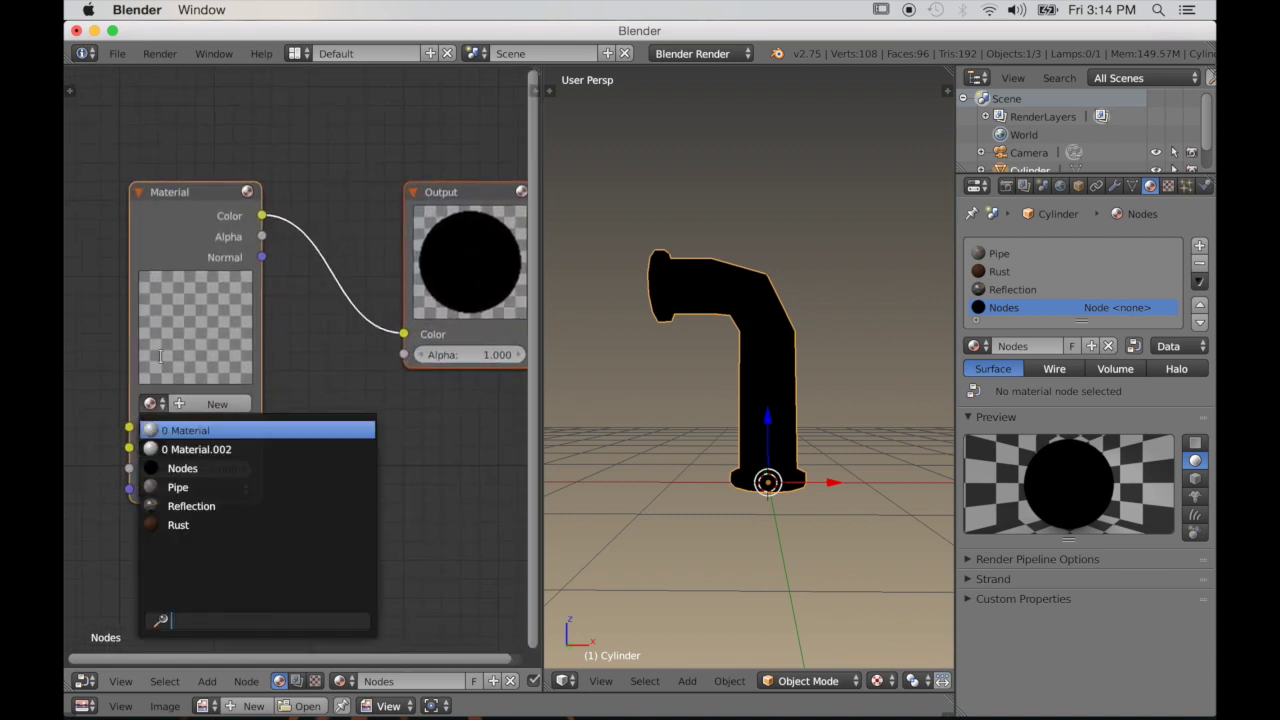
click(191, 486)
scroll(297, 428, down, 6)
scroll(296, 427, down, 2)
Move the Output and Material nodes far apart and widen the Node Editor to make room for more nodes
drag(326, 311, 476, 287)
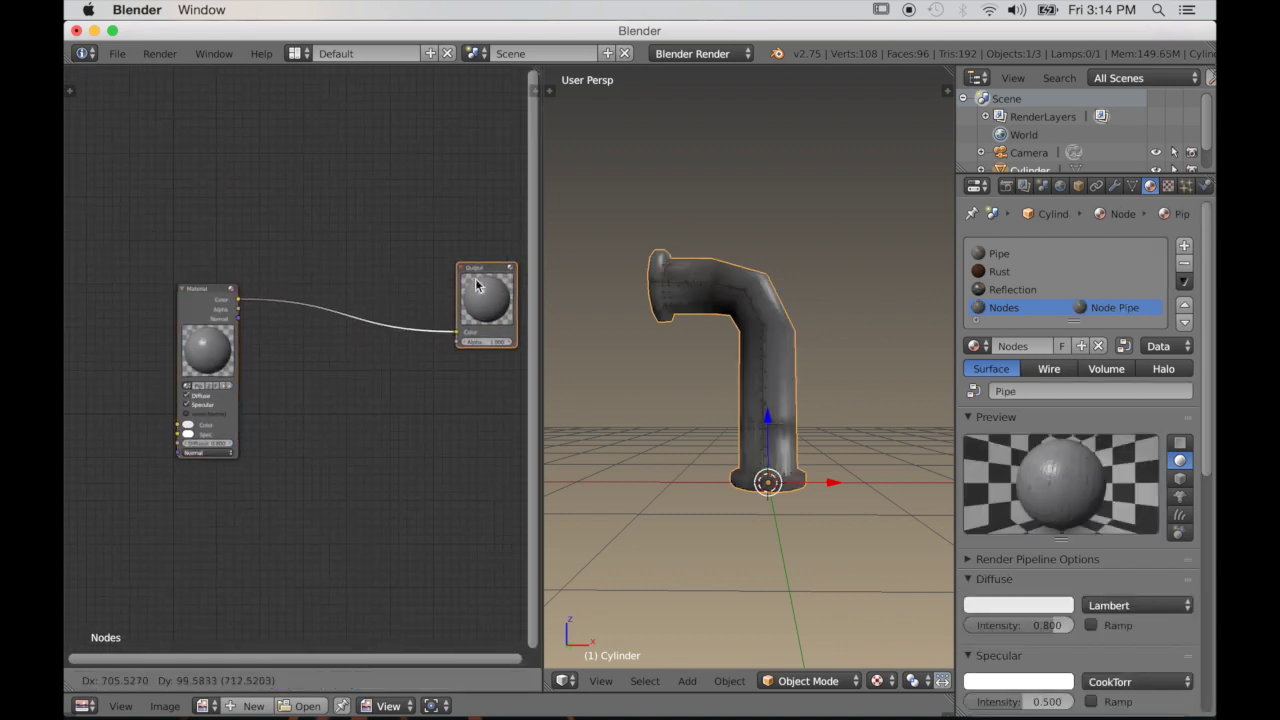
drag(543, 351, 714, 360)
scroll(746, 389, up, 3)
drag(280, 313, 246, 179)
Duplicate the Material node, place the copy below the original, and choose the Rust material for it
key(shift+a)
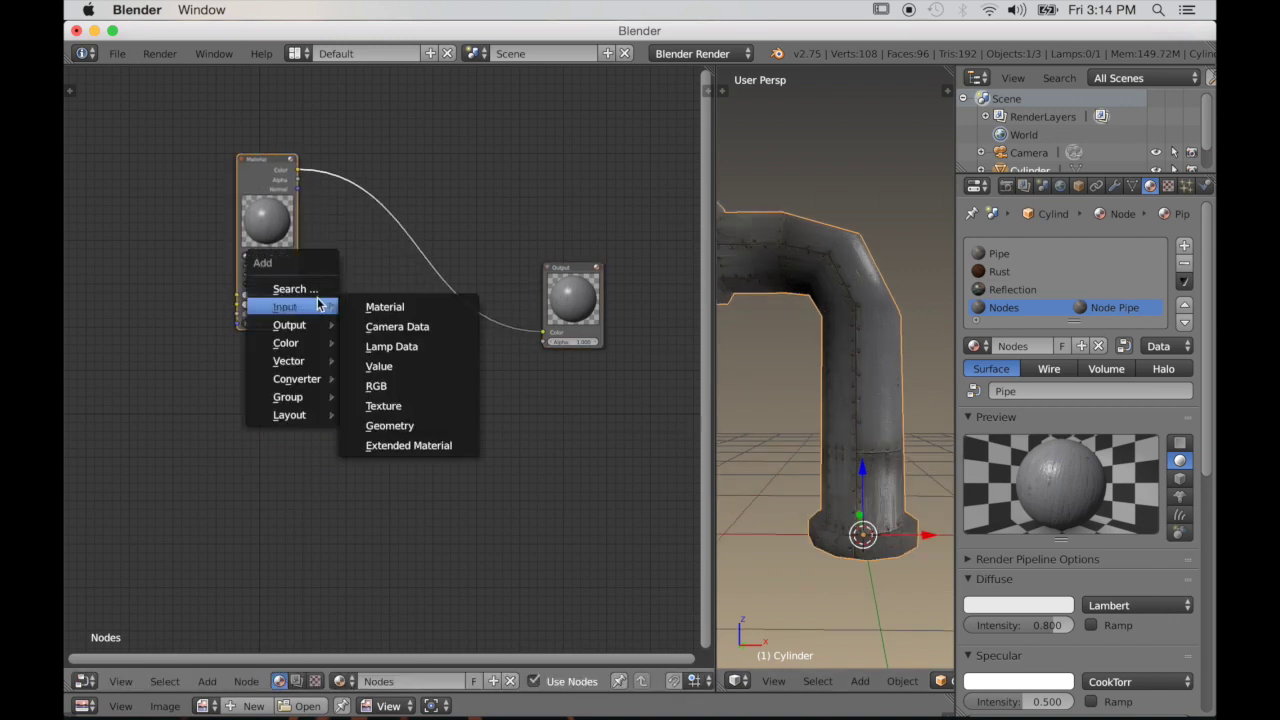
key(Escape)
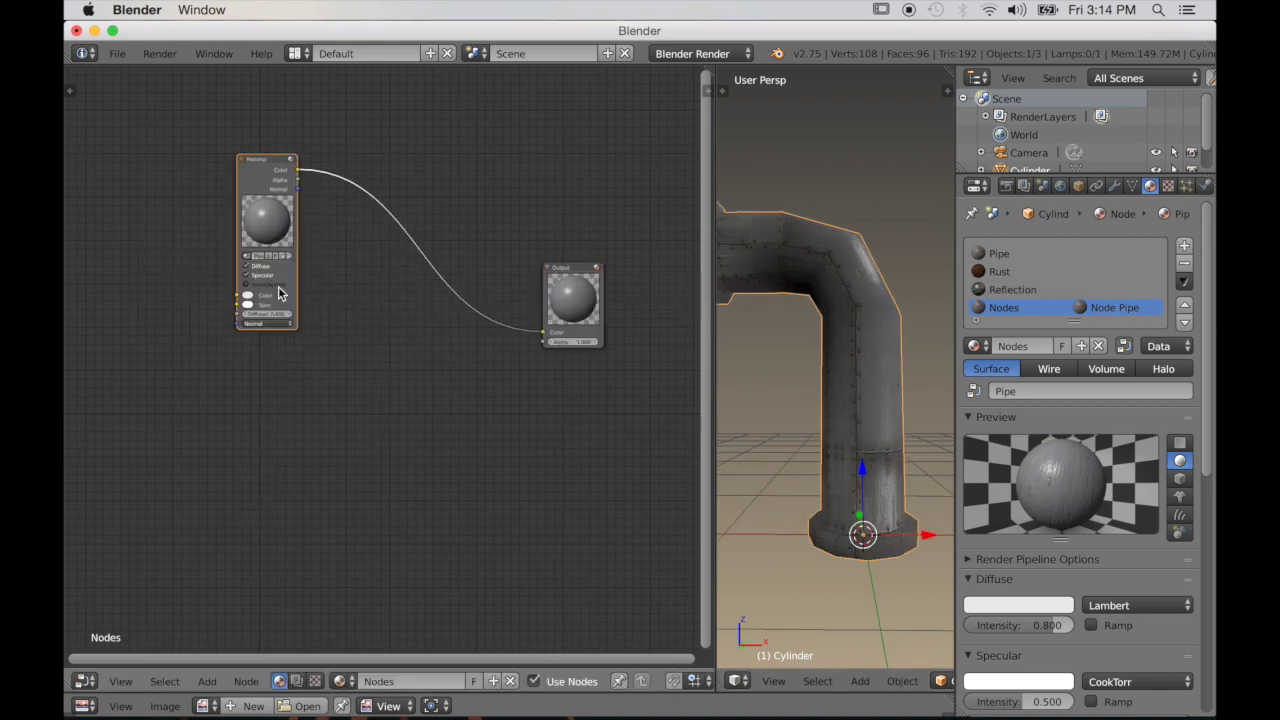
key(shift+d)
click(291, 577)
scroll(285, 520, up, 5)
middle_drag(280, 499, 336, 325)
scroll(336, 325, up, 4)
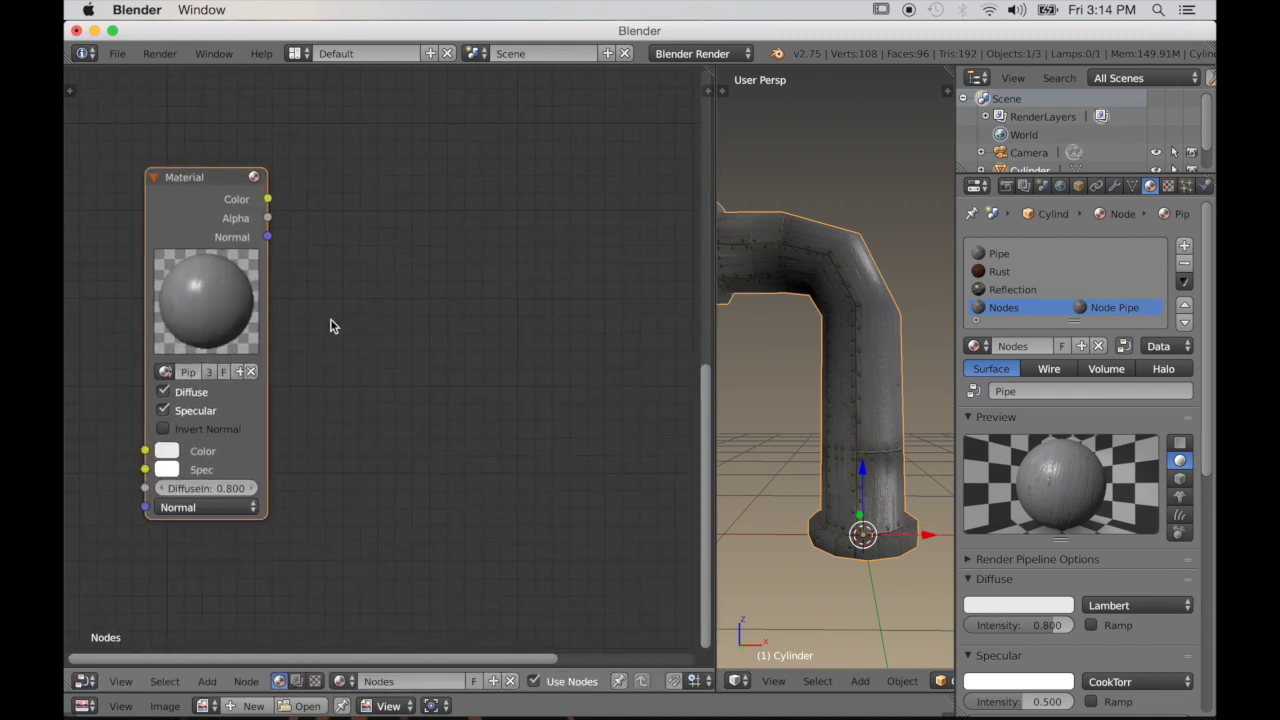
click(172, 373)
click(183, 480)
scroll(309, 354, down, 7)
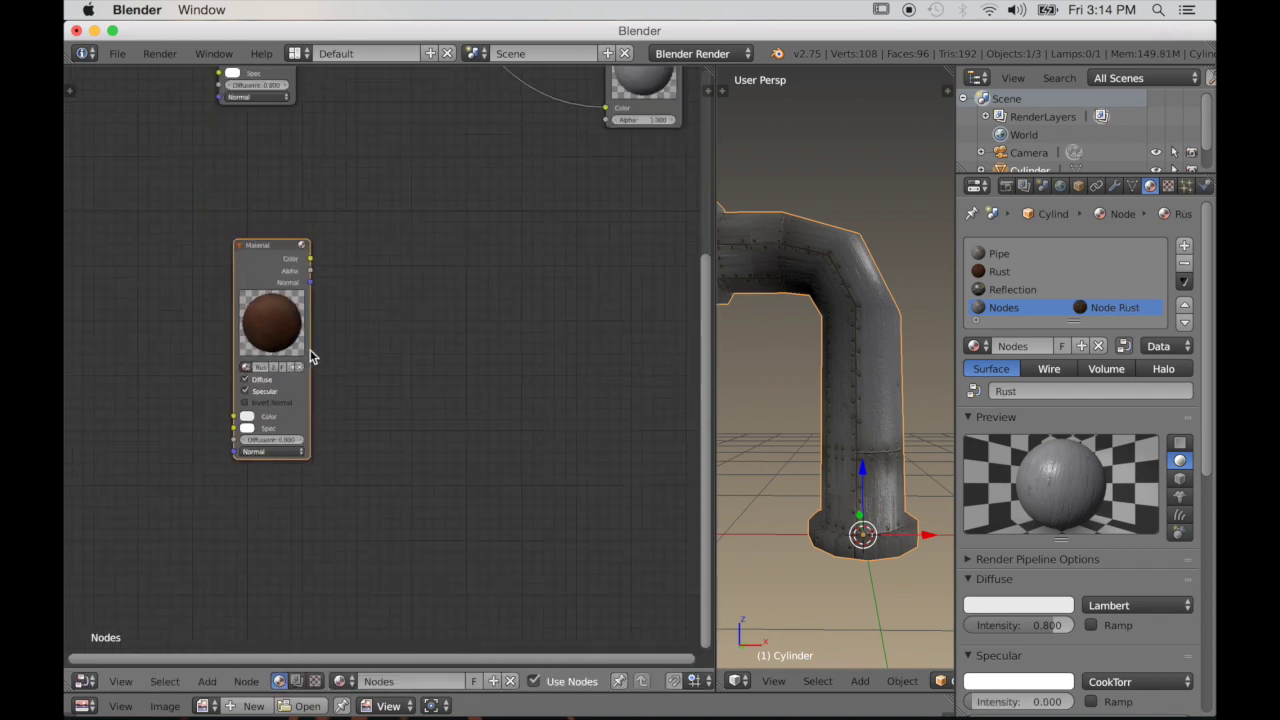
Mix the Pipe and Rust Material nodes through a Mix node feeding the Output, then expand and reposition the Mix node
middle_drag(283, 250, 247, 376)
drag(262, 386, 246, 374)
ctrl+shift+right_drag(220, 232, 247, 376)
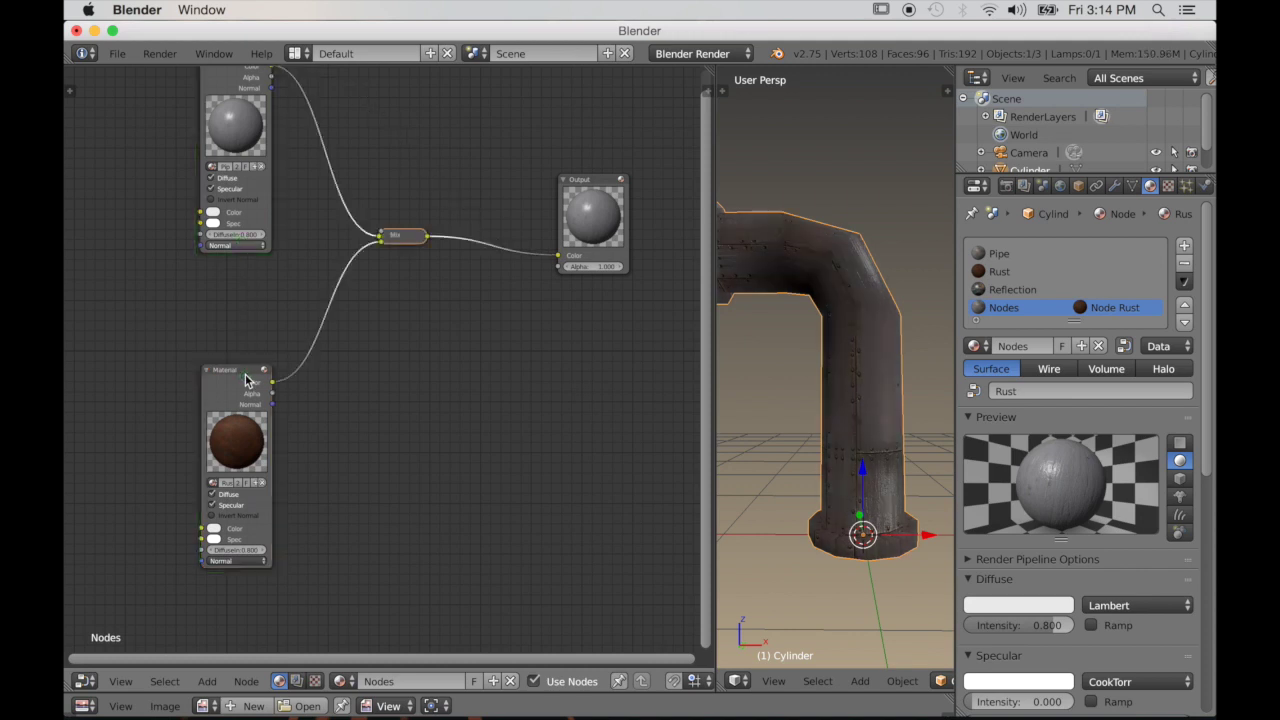
scroll(410, 240, up, 3)
scroll(416, 244, up, 1)
middle_drag(404, 244, 397, 284)
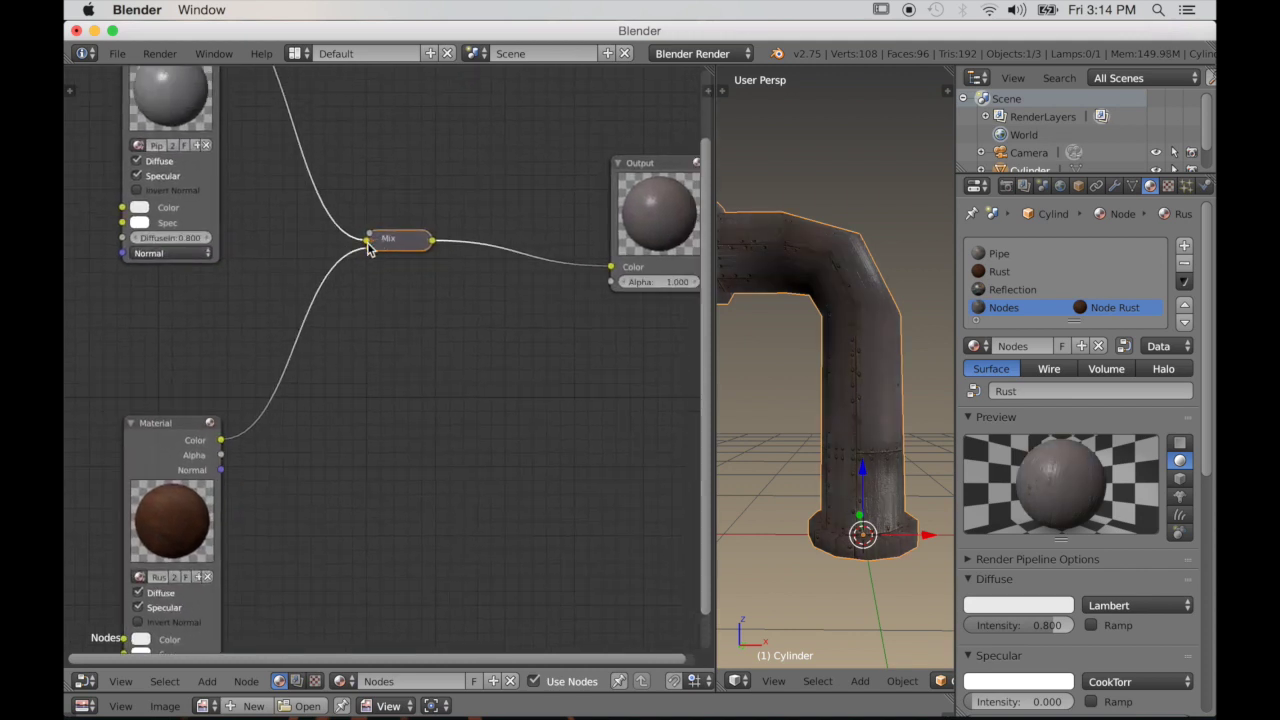
click(375, 240)
drag(391, 251, 430, 310)
scroll(120, 331, down, 4)
middle_drag(120, 331, 252, 341)
scroll(157, 357, down, 8)
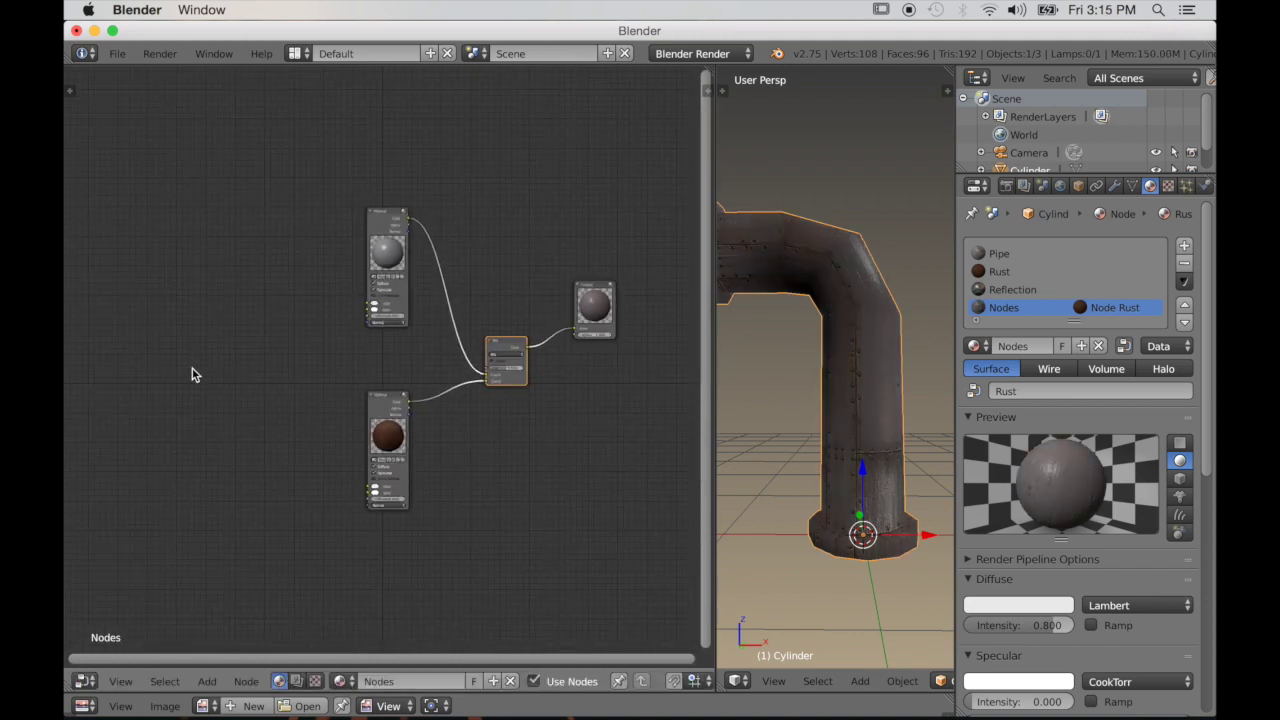
Add a Geometry node and a Texture node beside the two Material nodes
key(shift+a)
mouse_move(163, 408)
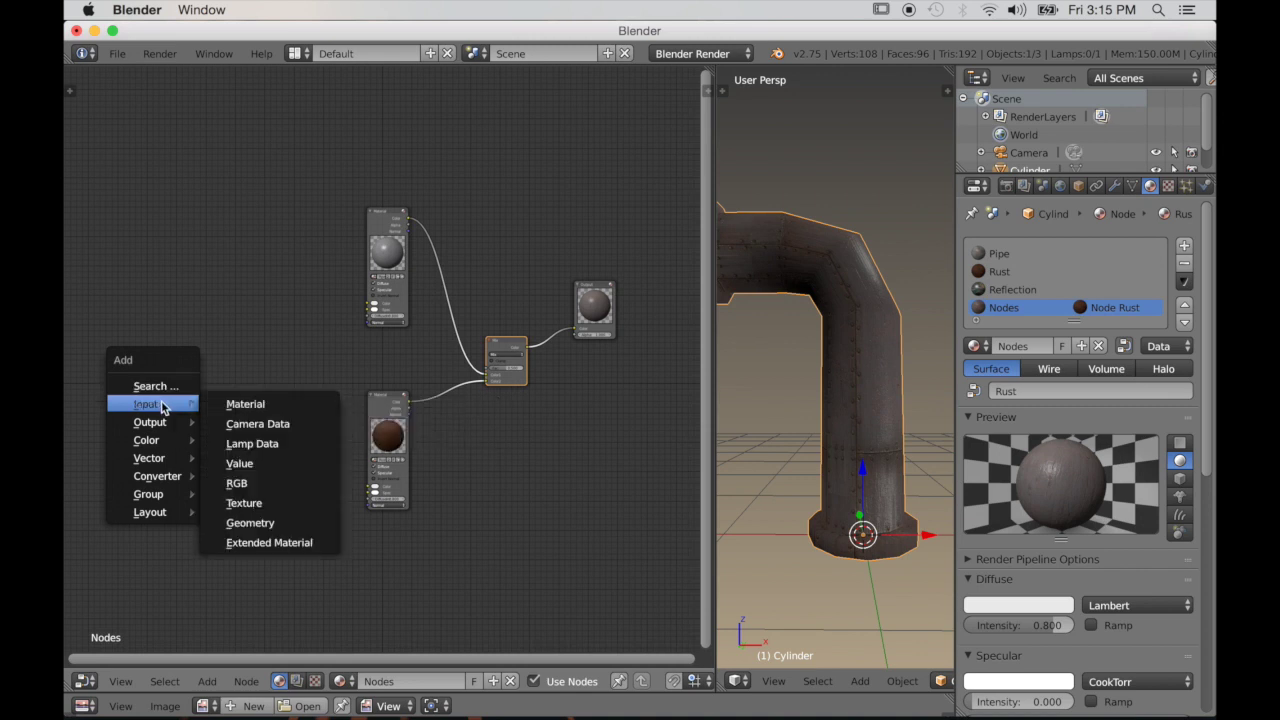
click(243, 522)
click(103, 394)
key(shift+a)
mouse_move(155, 370)
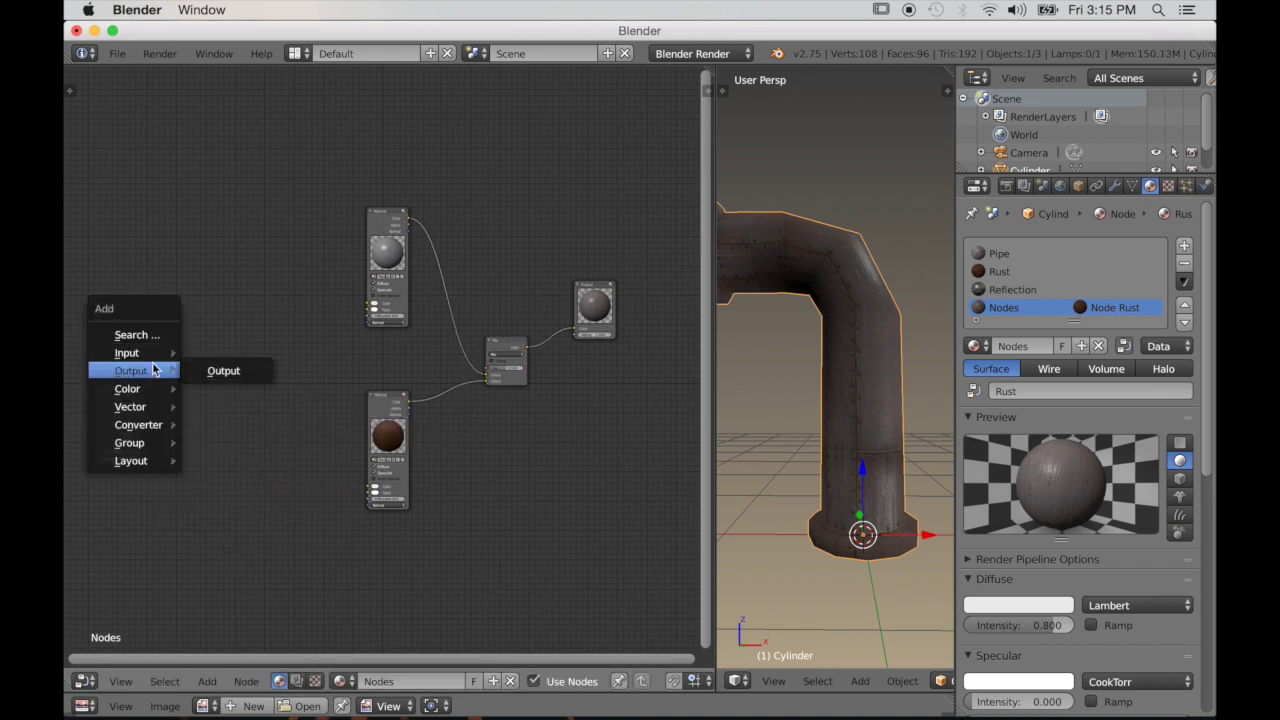
click(231, 451)
click(193, 325)
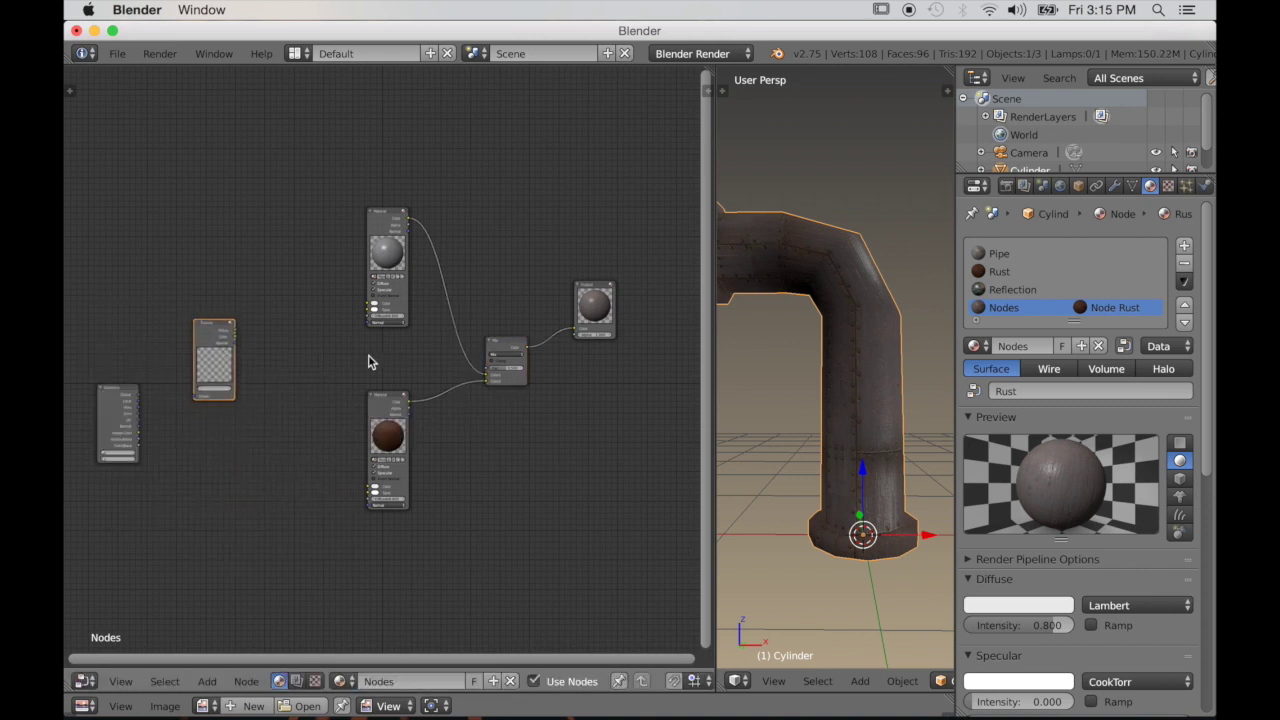
Create a new brush texture and load MetalScratches0044_5_M.jpg from the Blender Textures folder into it
click(1169, 188)
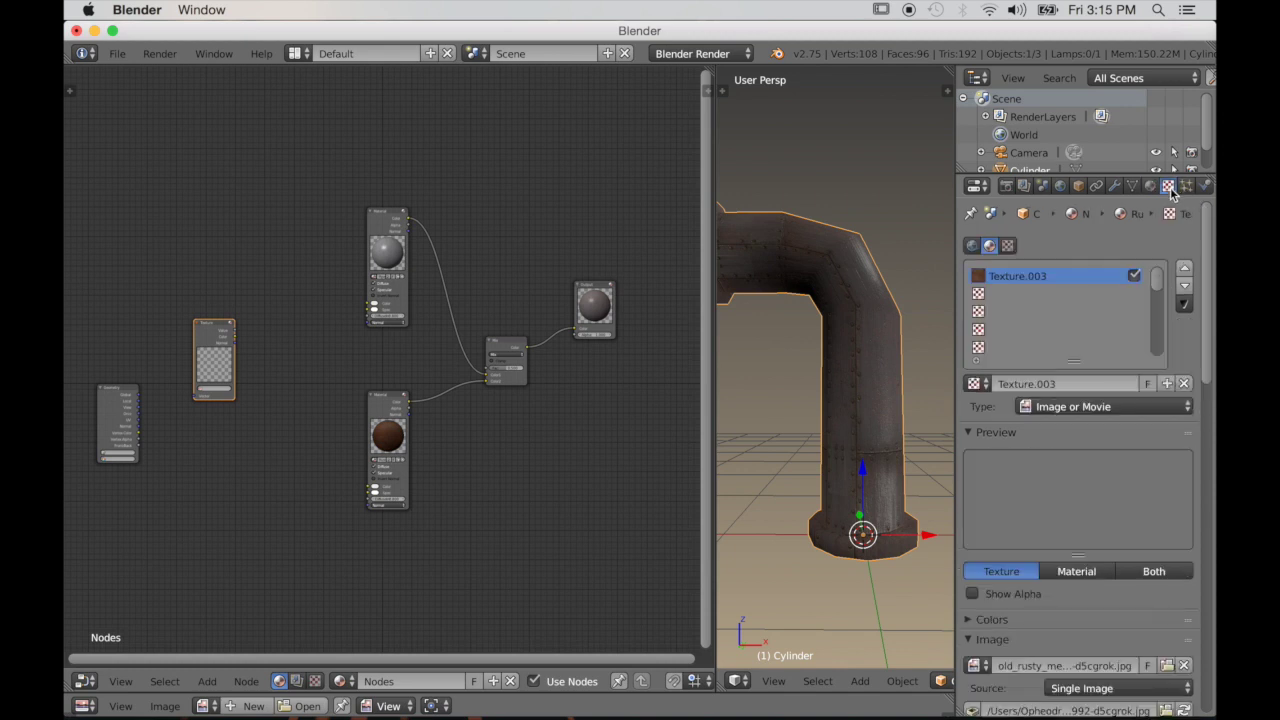
click(1009, 246)
click(1081, 301)
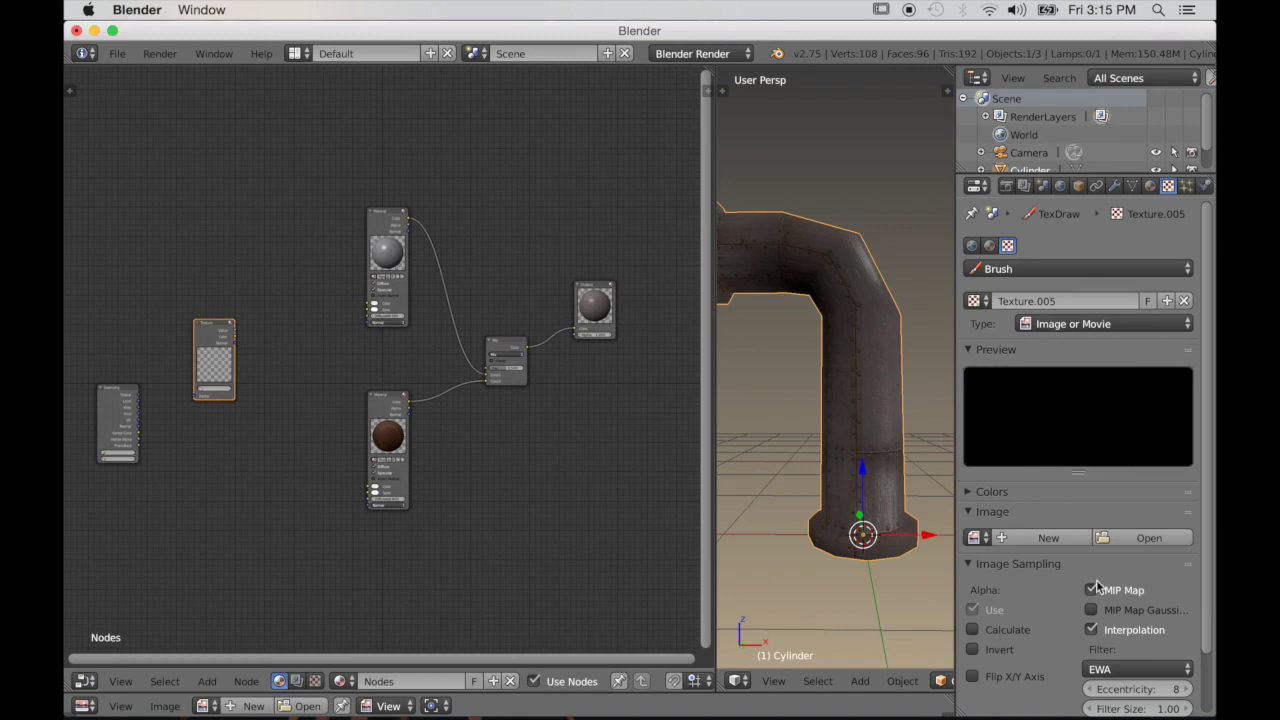
click(1148, 539)
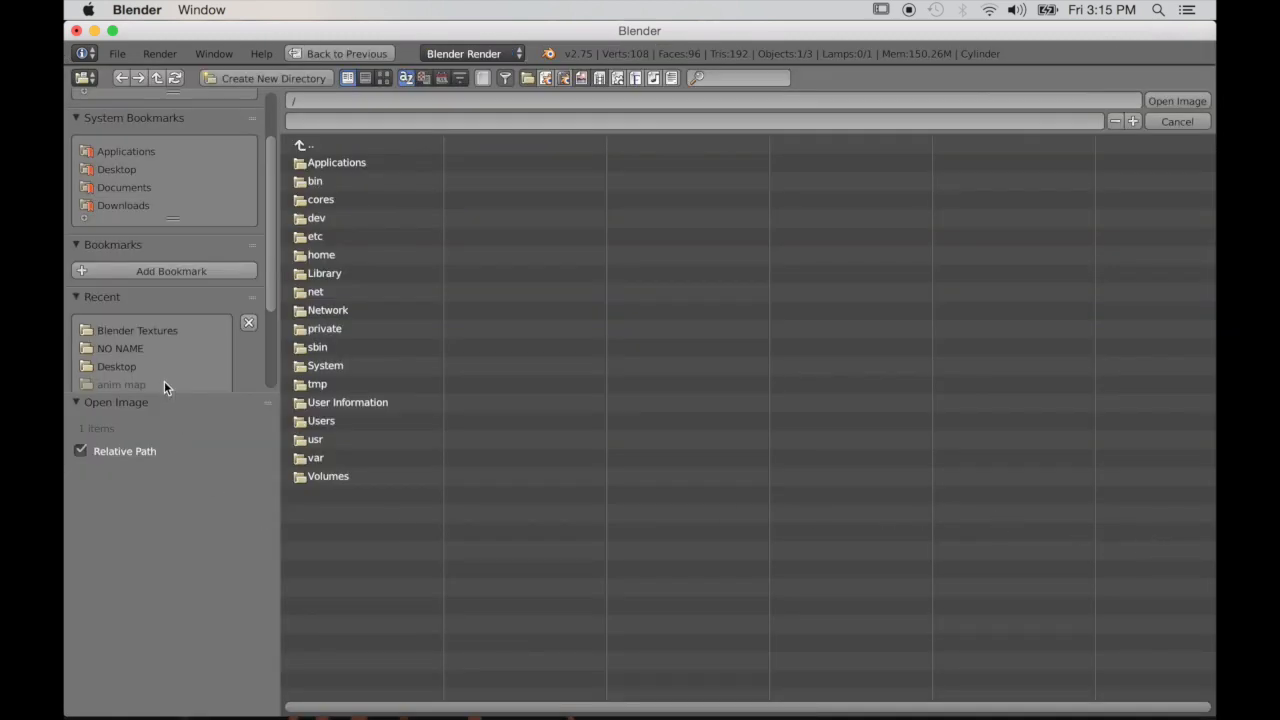
click(148, 333)
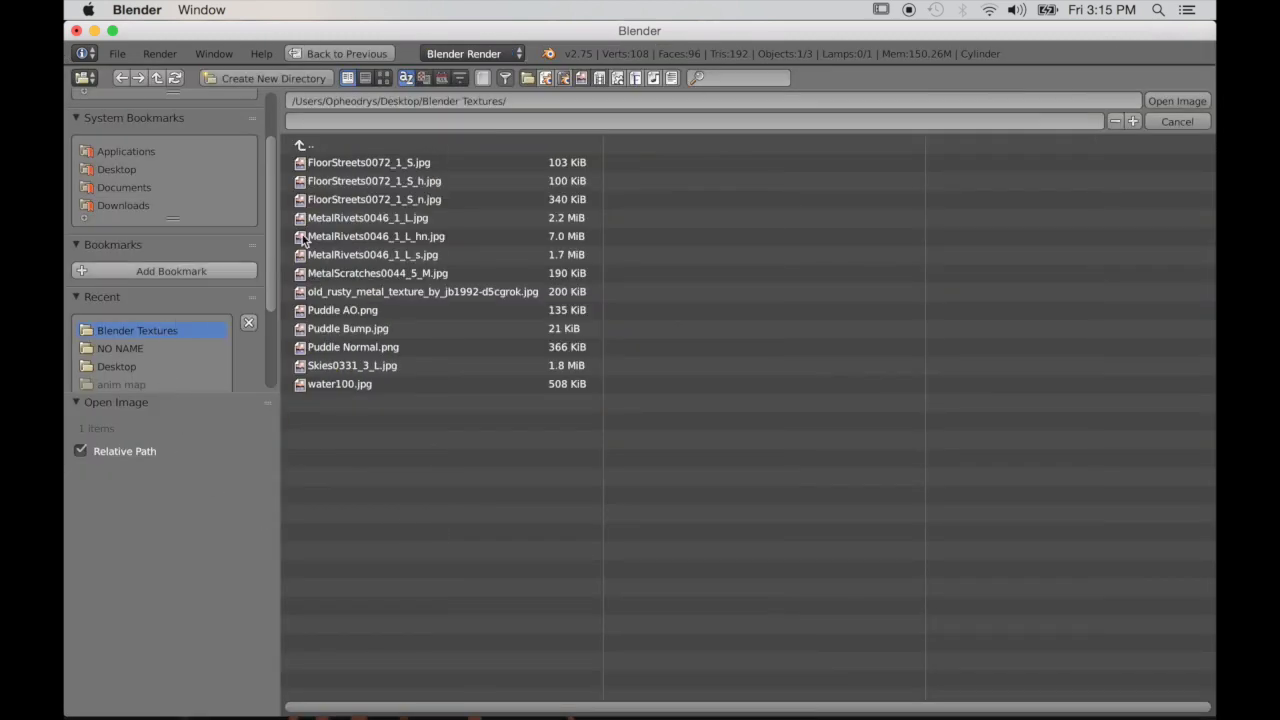
click(385, 78)
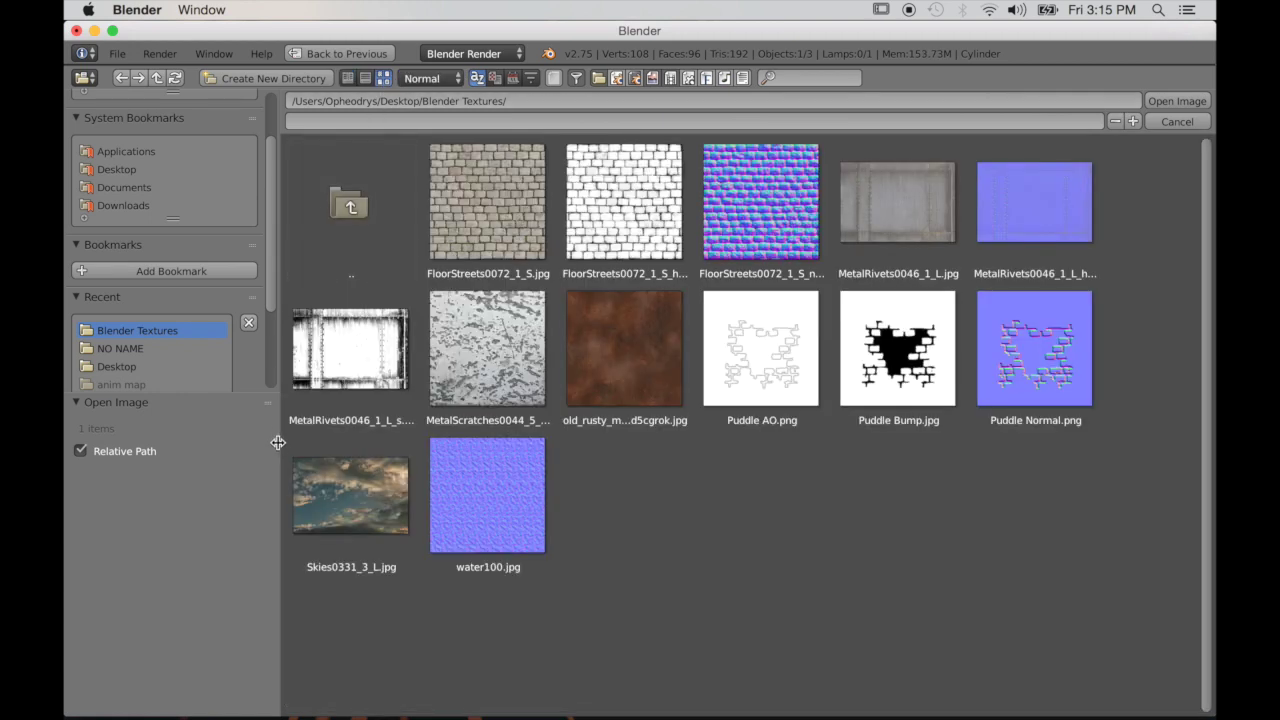
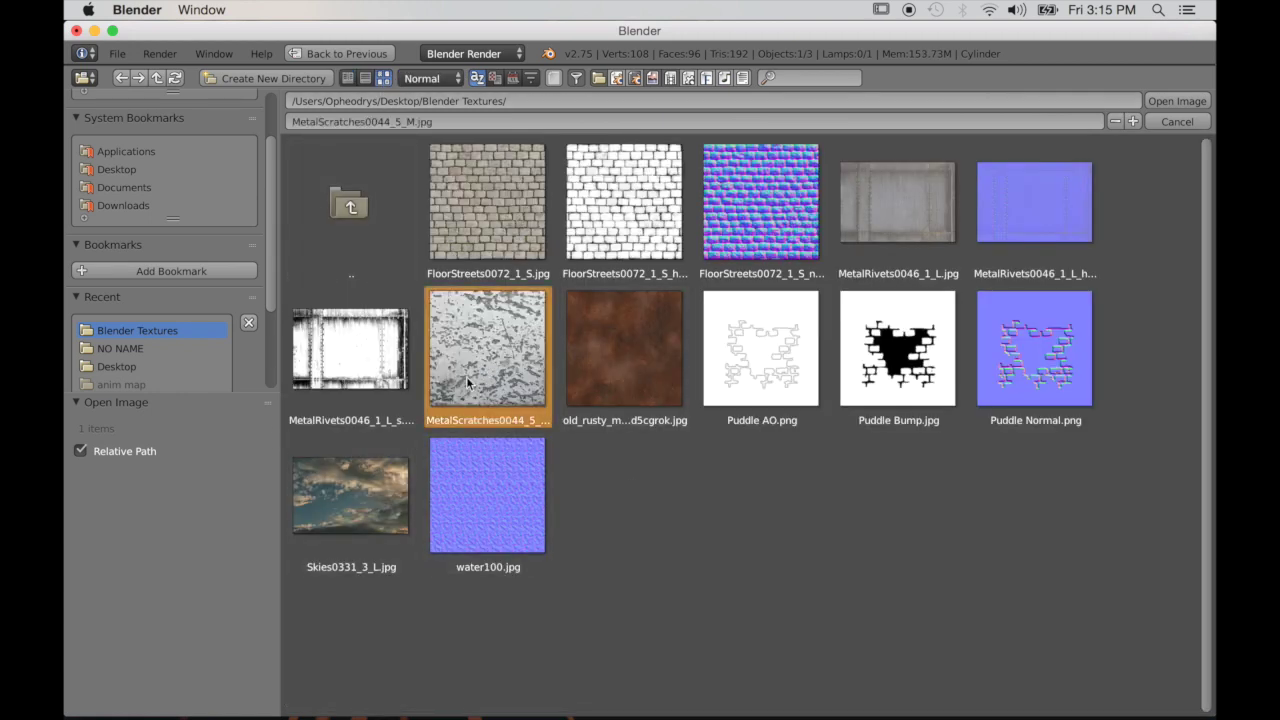
click(1174, 103)
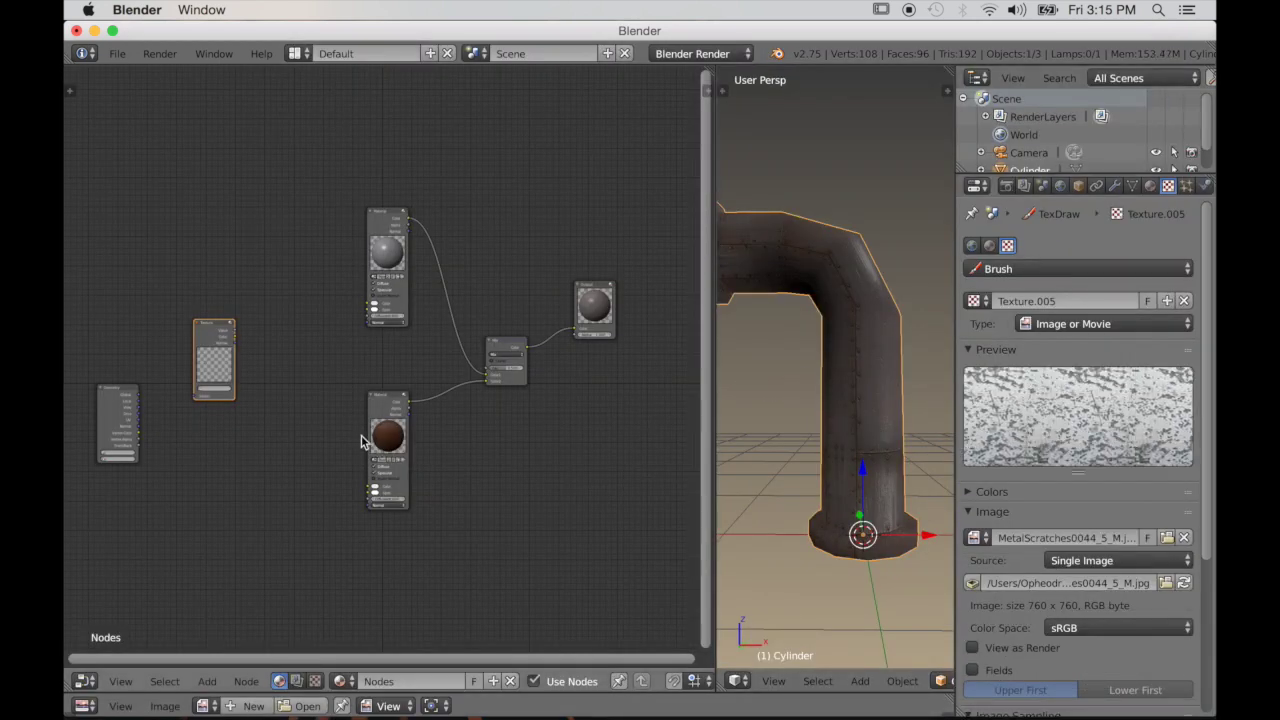
Assign the scratches texture, Texture.005, to the Texture node
scroll(257, 356, up, 3)
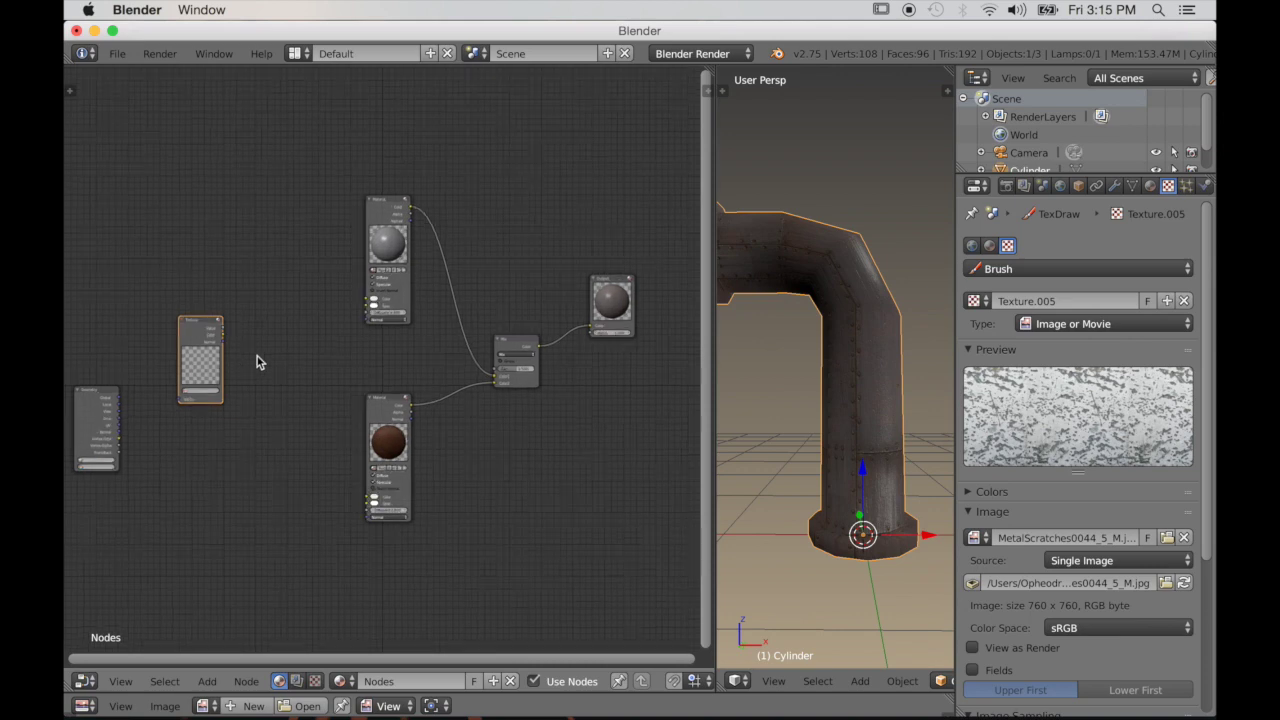
middle_drag(294, 400, 488, 400)
scroll(423, 405, up, 8)
scroll(417, 422, up, 2)
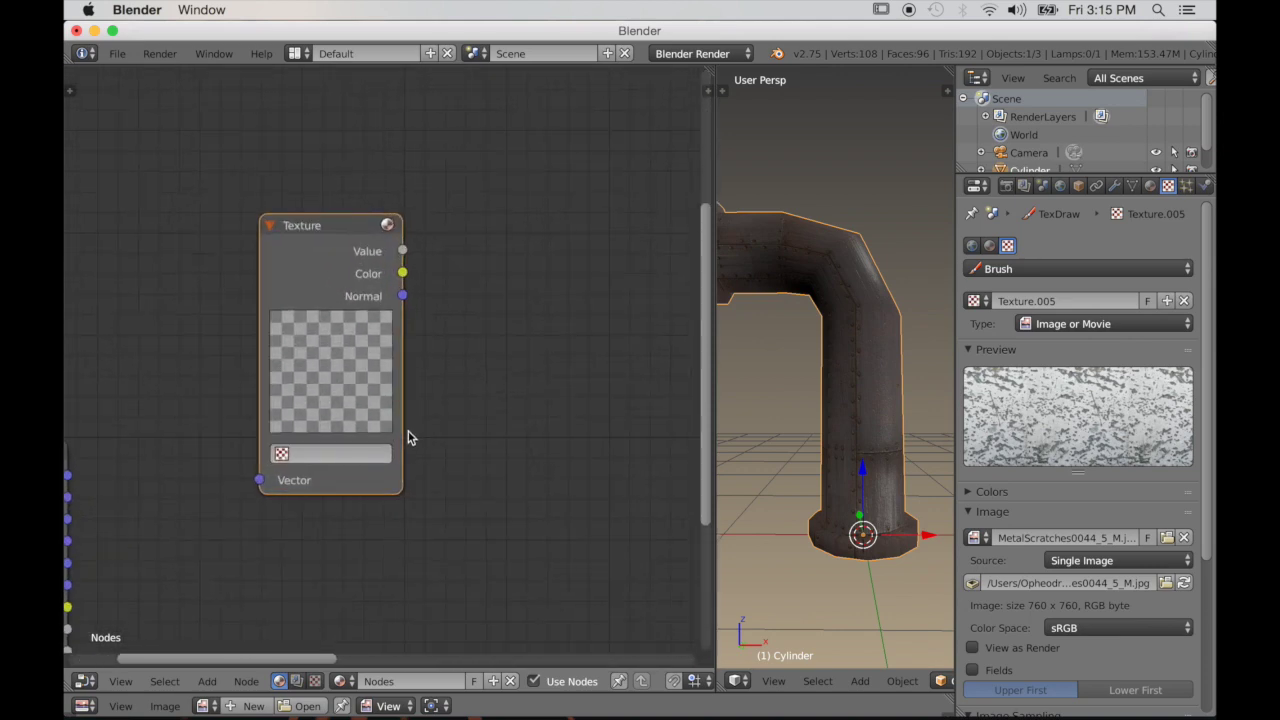
middle_drag(406, 434, 381, 414)
scroll(383, 408, up, 4)
click(214, 457)
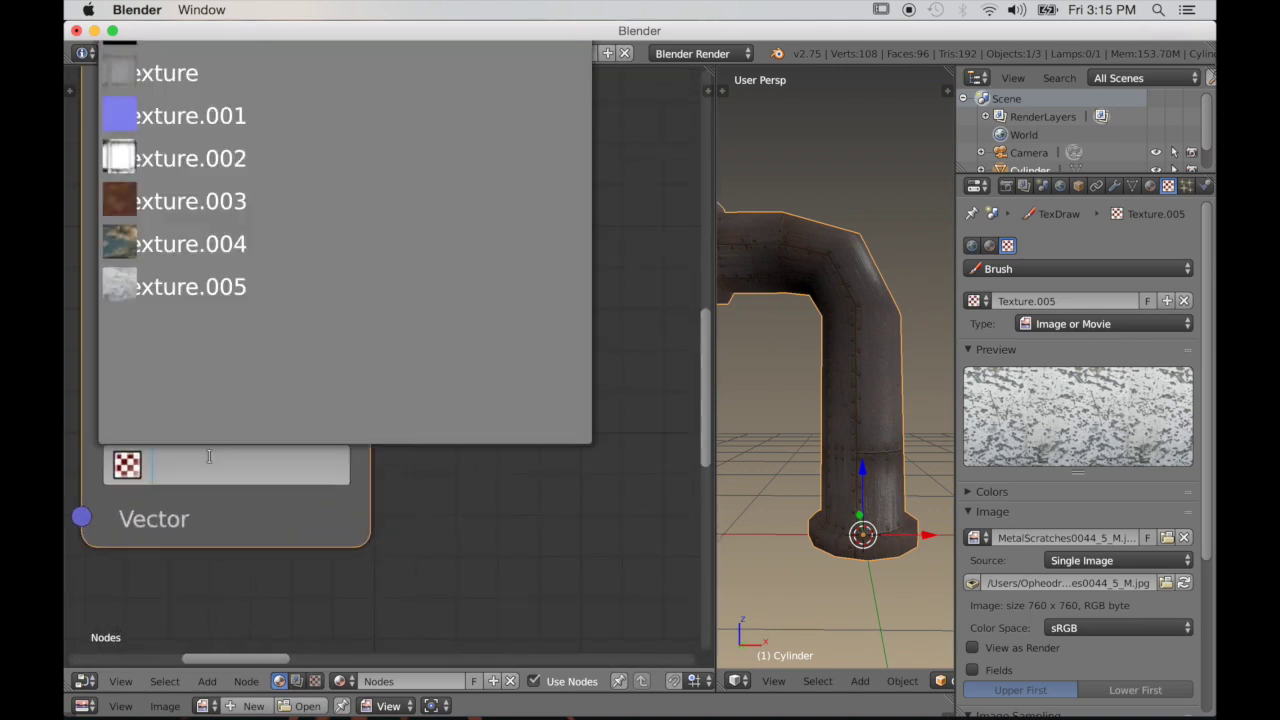
click(180, 287)
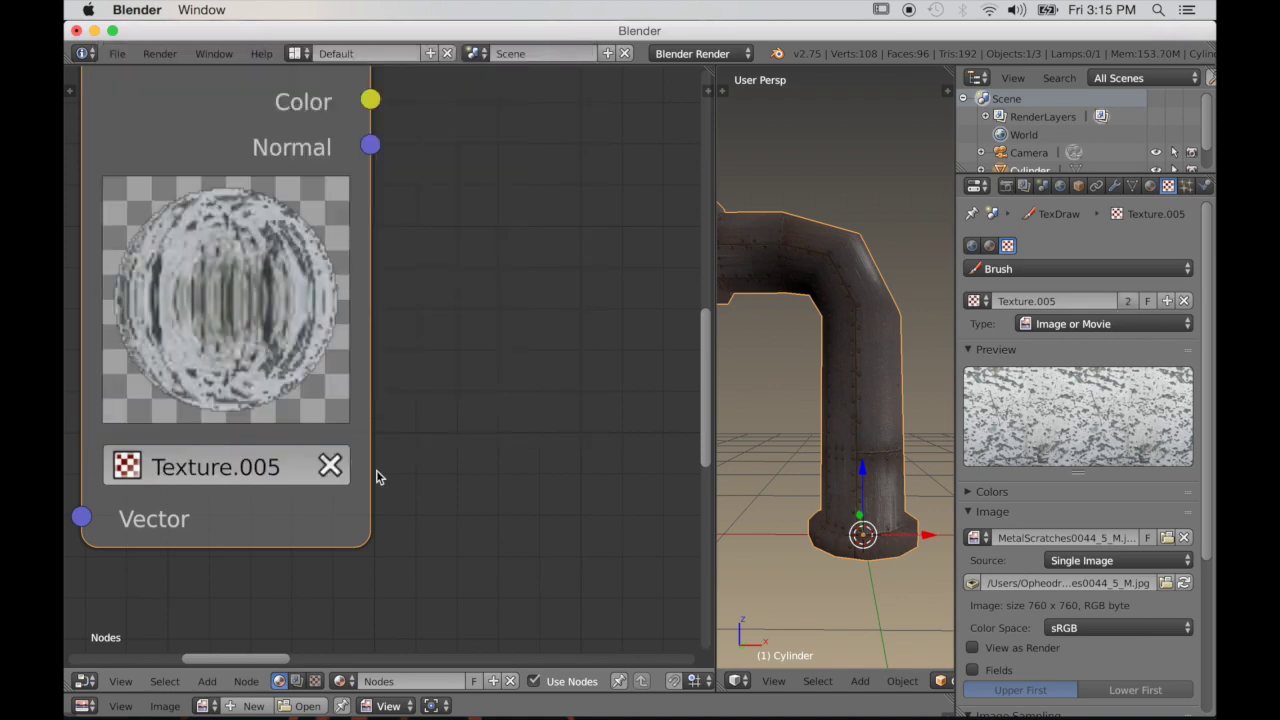
Connect the Texture node's Color to the Mix node's Fac and the Geometry node's UV to the texture's Vector
scroll(376, 475, down, 2)
scroll(434, 434, down, 4)
middle_drag(443, 400, 289, 448)
scroll(368, 436, down, 2)
scroll(337, 434, up, 4)
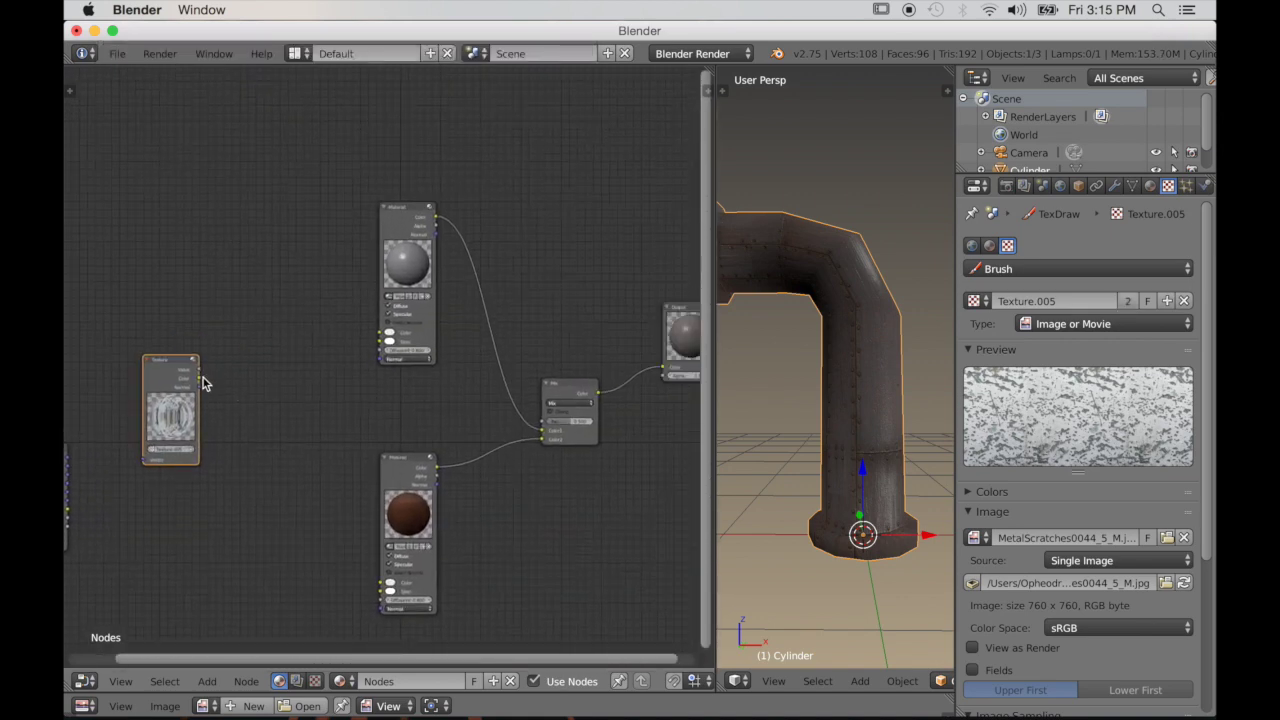
drag(199, 379, 540, 423)
middle_drag(274, 485, 321, 465)
scroll(240, 483, up, 3)
drag(187, 478, 283, 436)
scroll(400, 480, down, 3)
scroll(732, 433, up, 3)
middle_drag(732, 433, 900, 472)
ctrl+middle_drag(604, 507, 580, 496)
Insert a ColorRamp node into the link between the Texture node and the Mix node's Fac
key(shift+a)
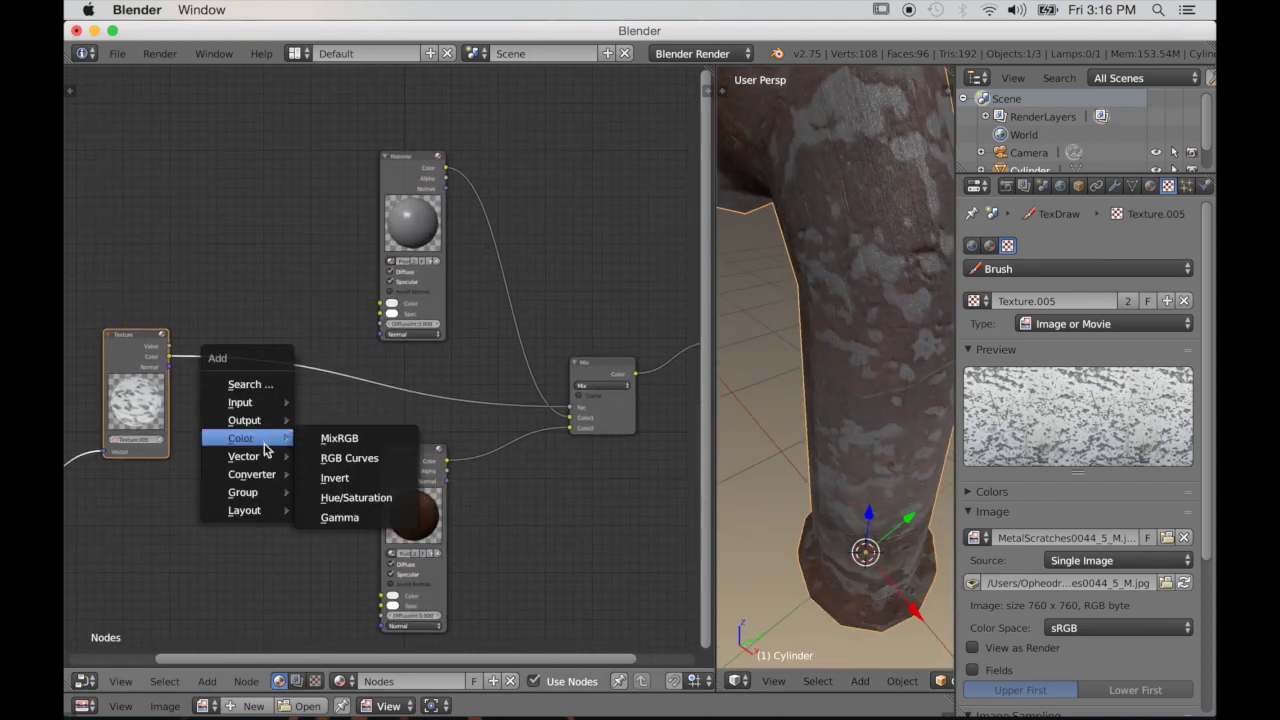
mouse_move(263, 478)
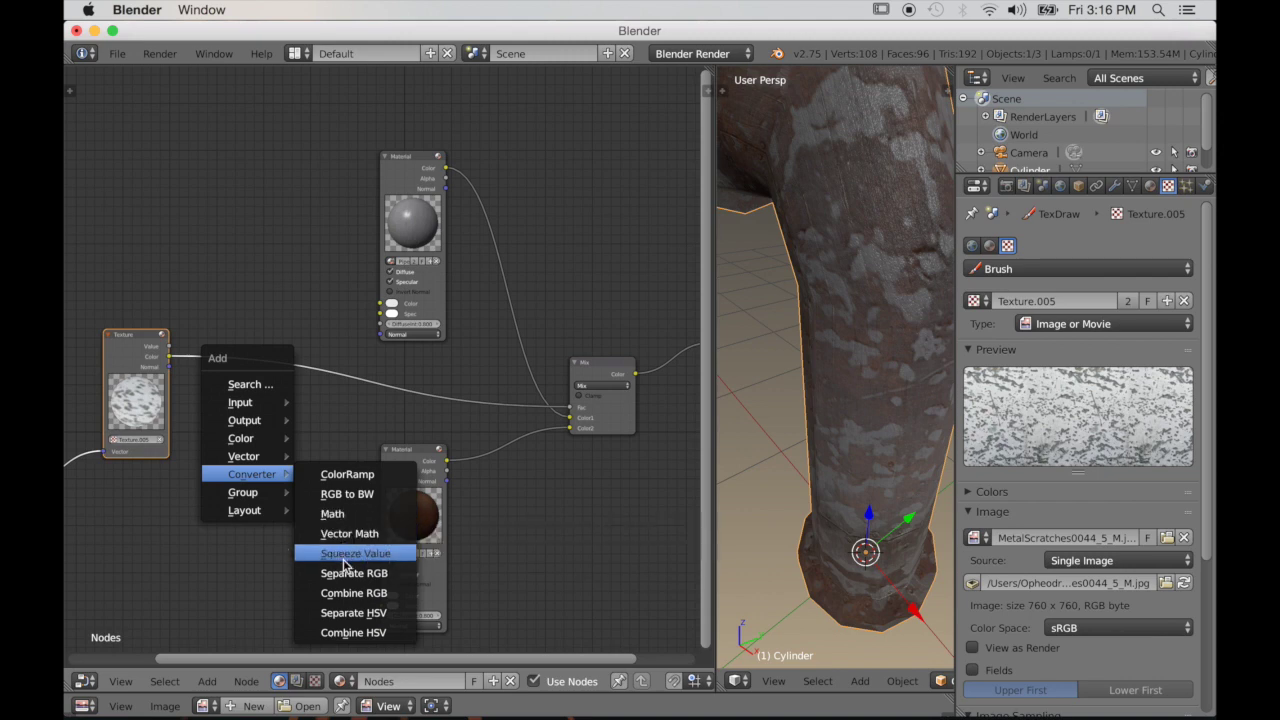
click(352, 485)
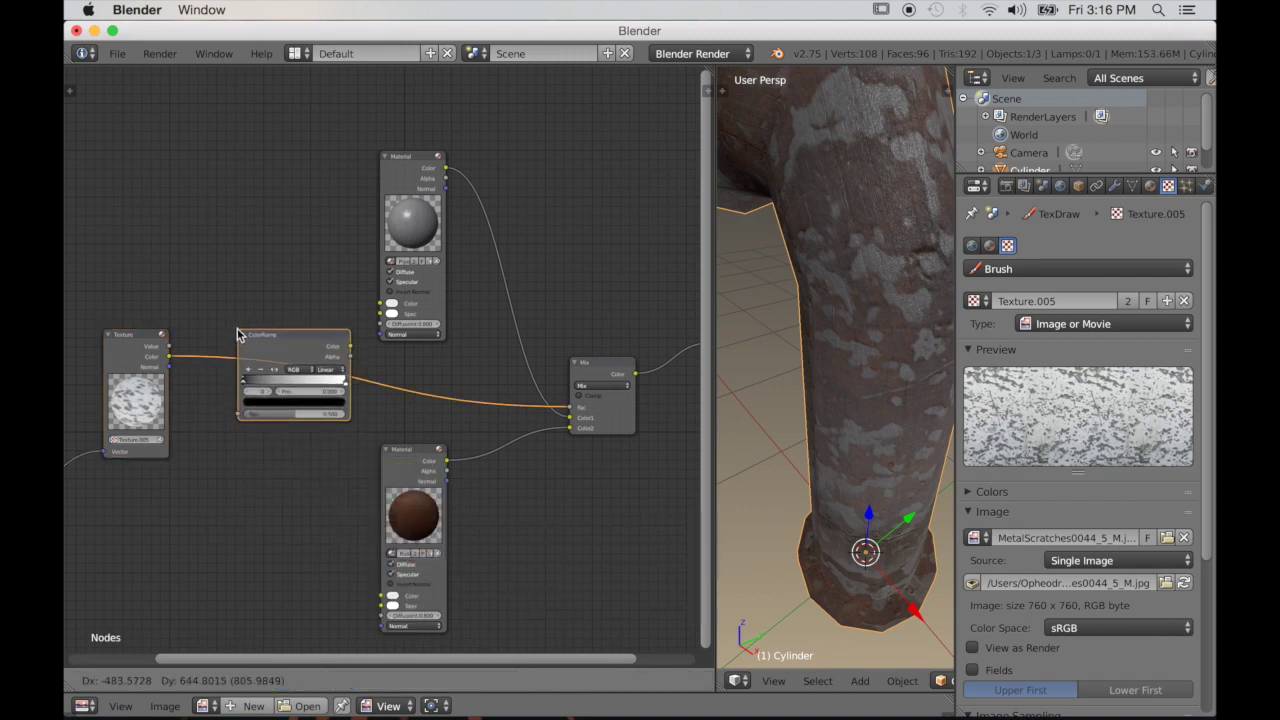
click(242, 333)
scroll(322, 403, up, 1)
scroll(322, 398, up, 3)
middle_drag(396, 370, 389, 390)
drag(267, 344, 270, 357)
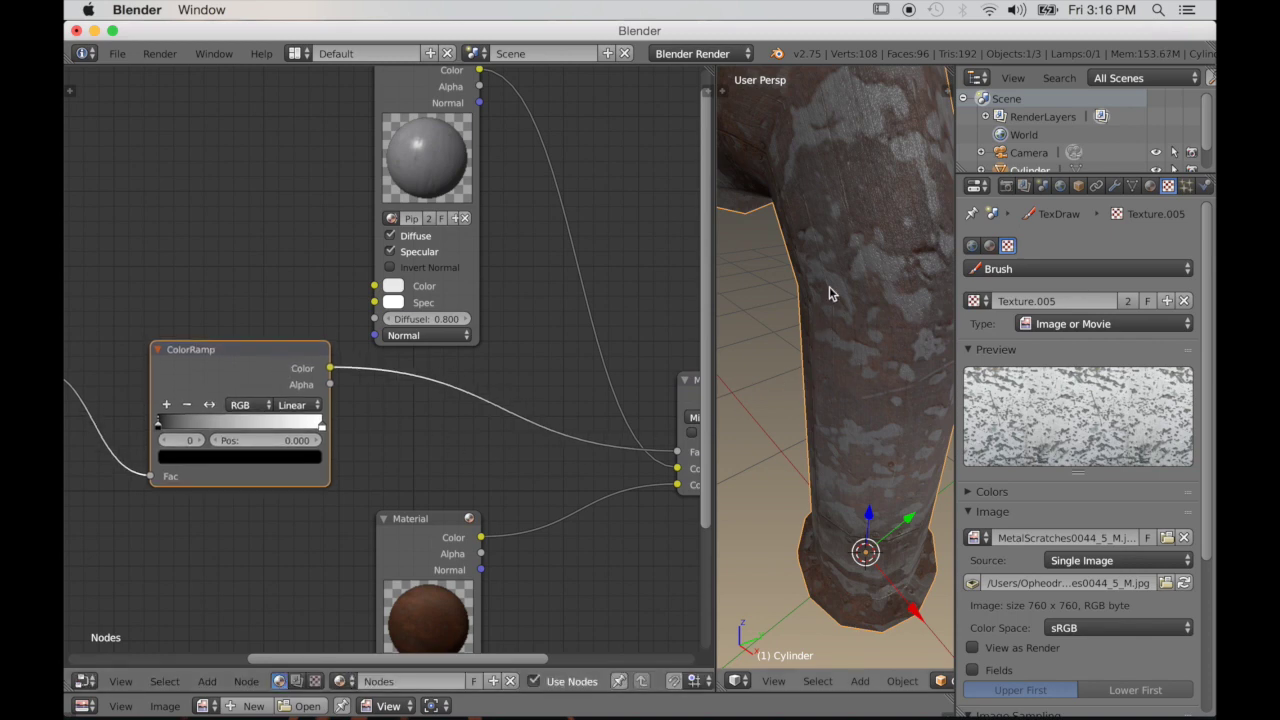
Flip the ColorRamp so its gradient runs from white to black
scroll(467, 385, down, 1)
middle_drag(461, 393, 423, 377)
scroll(408, 416, up, 2)
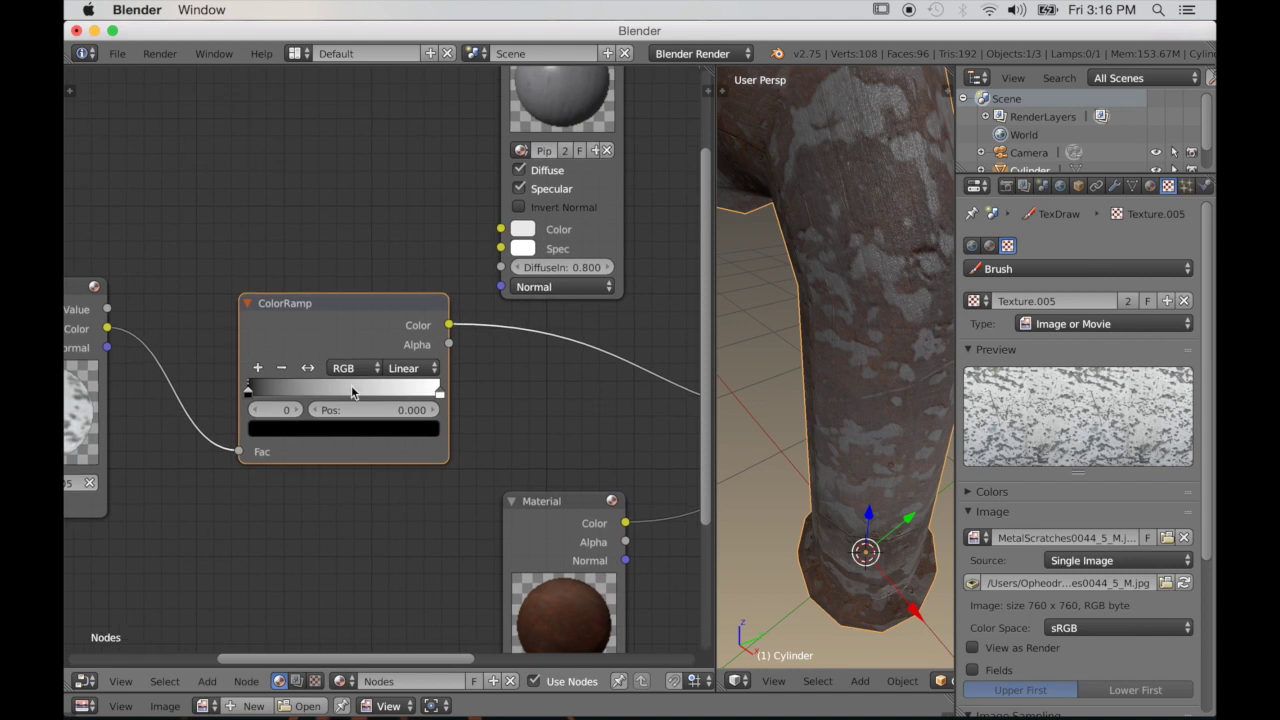
click(309, 369)
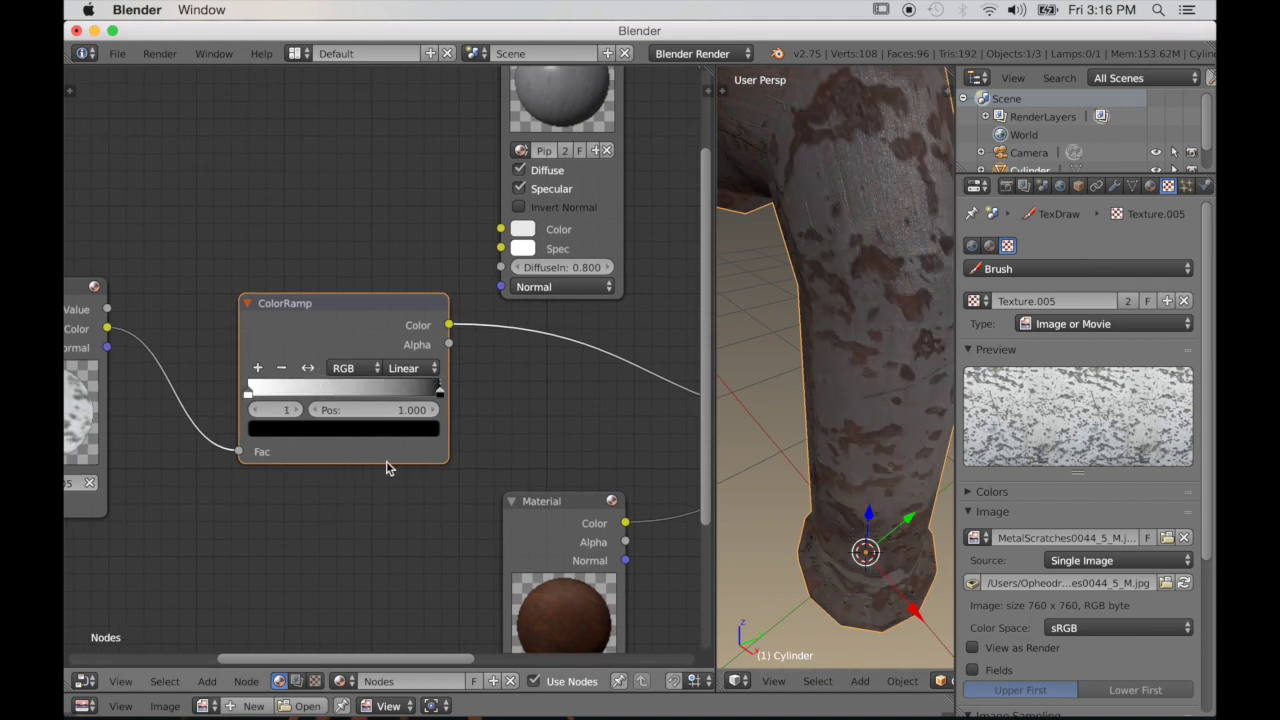
Bring the ColorRamp's stops closer together, with the black stop just past the middle and the white stop at 0.225
scroll(315, 490, up, 2)
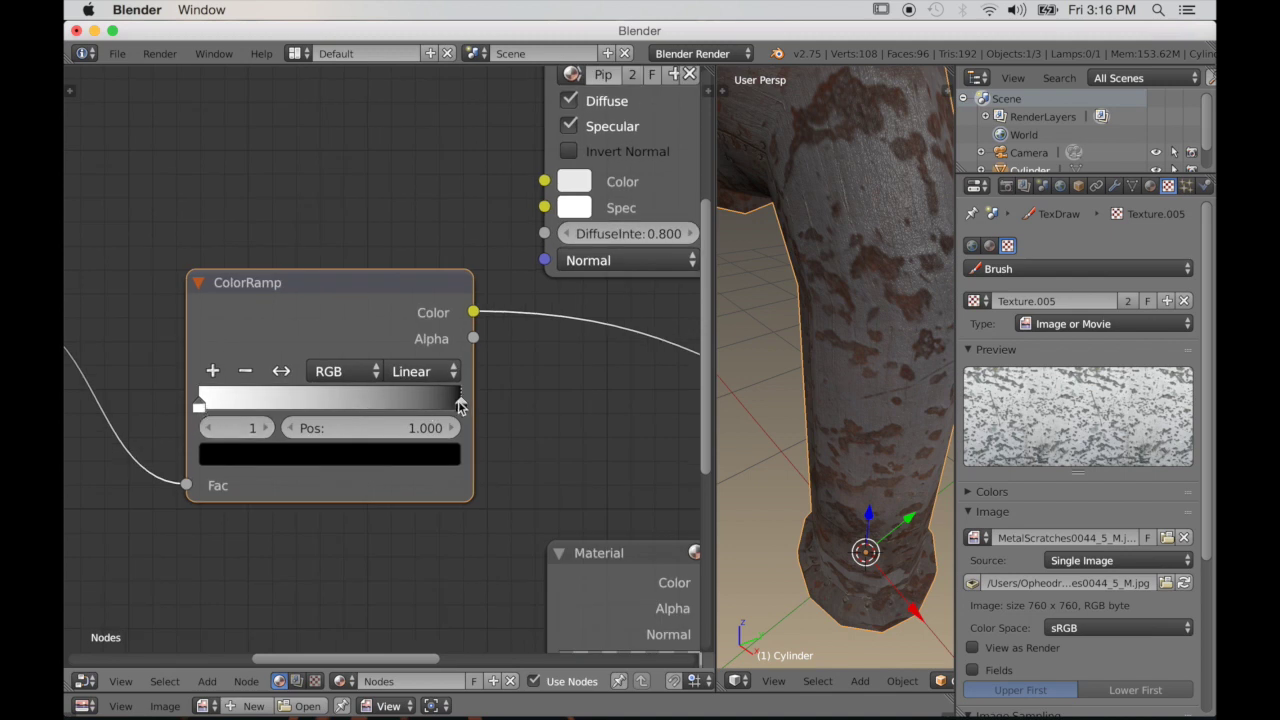
drag(358, 421, 345, 418)
middle_drag(905, 362, 856, 429)
scroll(884, 400, up, 4)
drag(191, 399, 214, 401)
drag(224, 404, 334, 409)
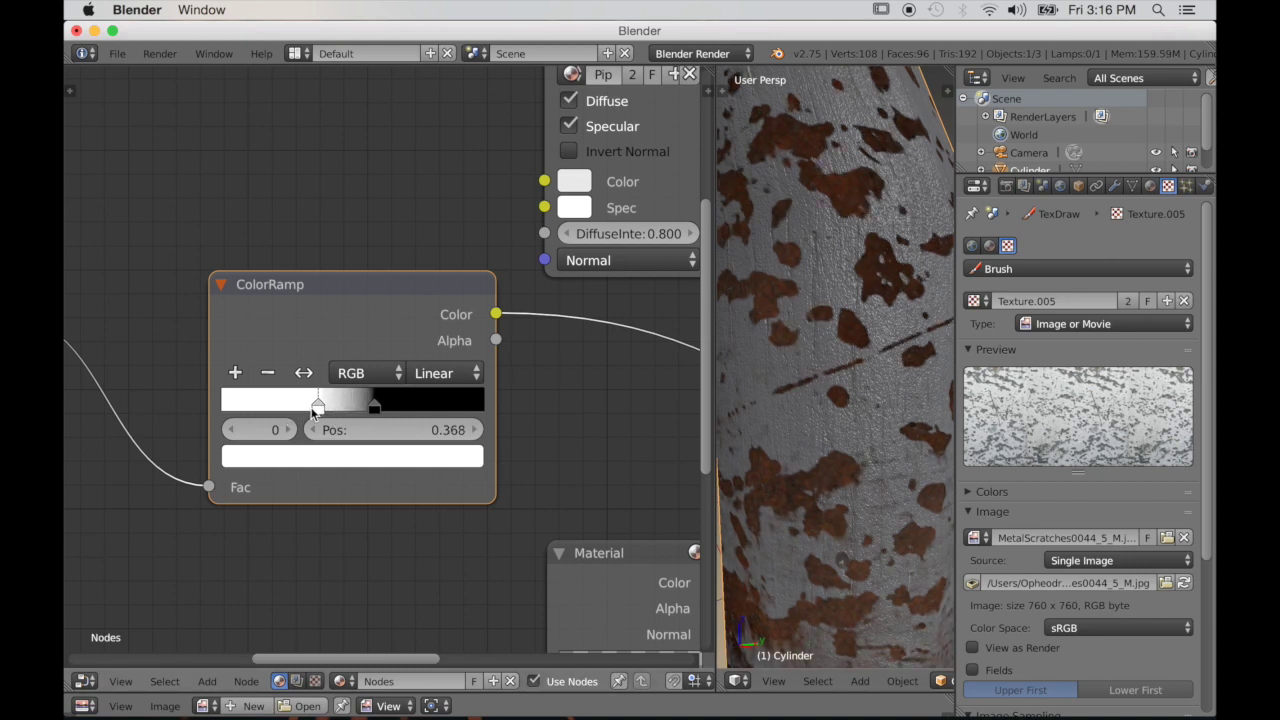
scroll(760, 385, down, 4)
middle_drag(766, 385, 790, 464)
scroll(735, 397, down, 7)
scroll(851, 409, up, 8)
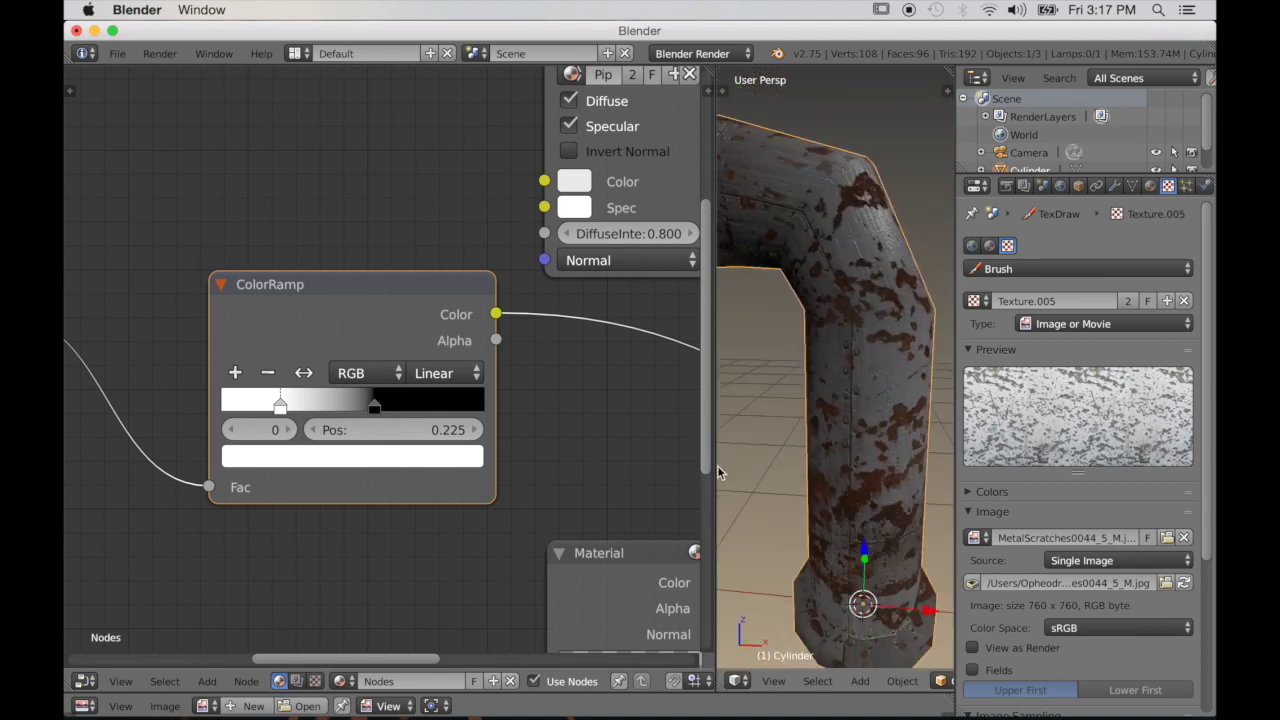
Duplicate the Rust Material node and place the copy below the Mix node
scroll(363, 517, down, 8)
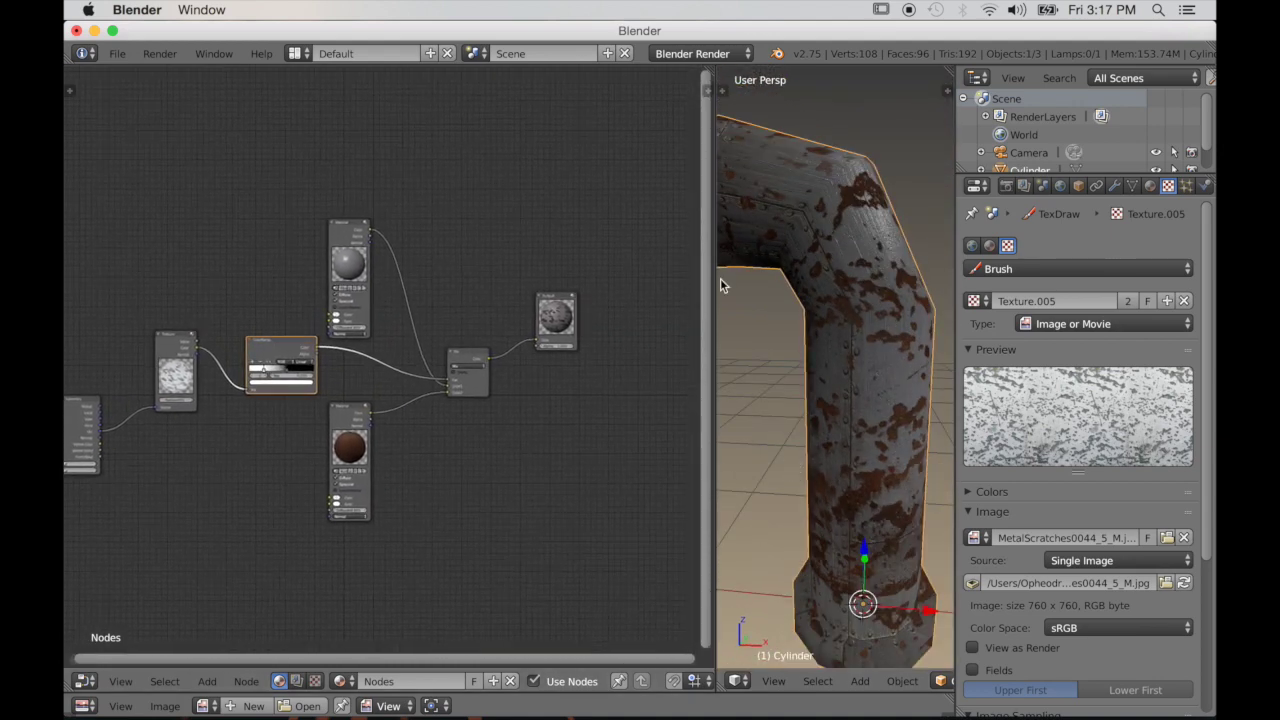
scroll(853, 367, down, 5)
middle_drag(820, 358, 843, 371)
scroll(829, 362, up, 3)
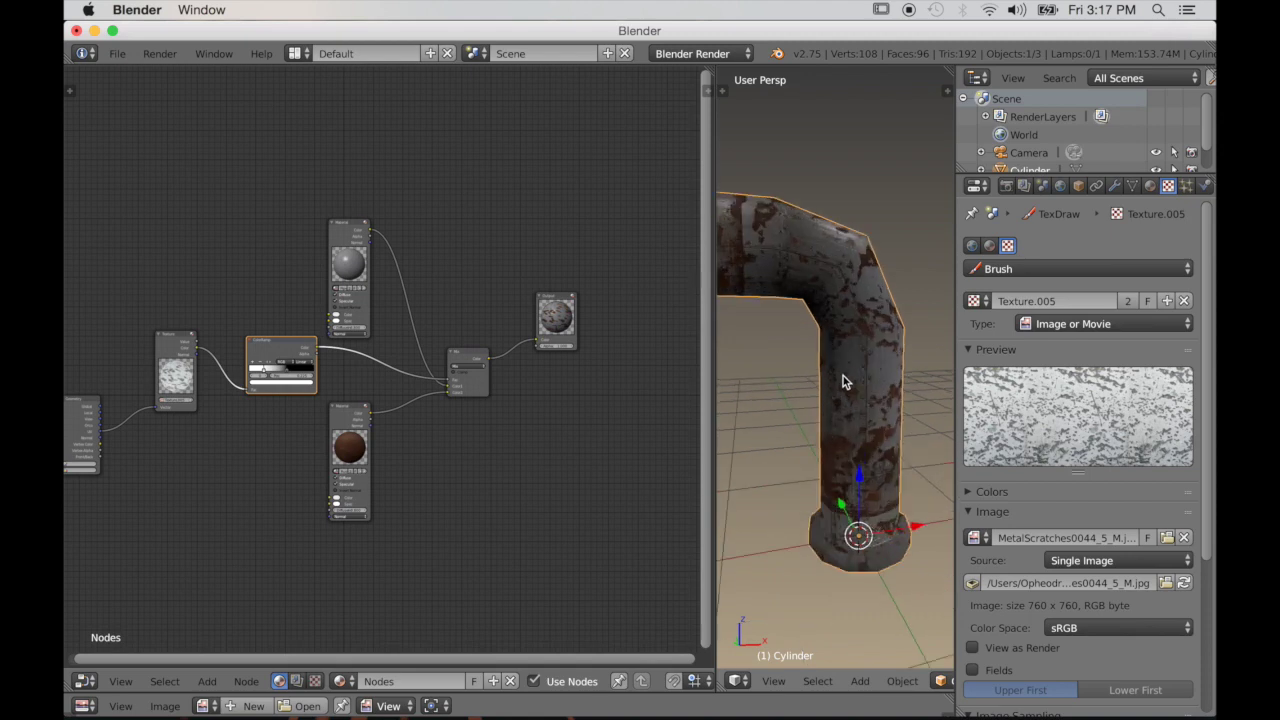
scroll(835, 382, up, 5)
scroll(466, 446, down, 1)
scroll(400, 479, up, 2)
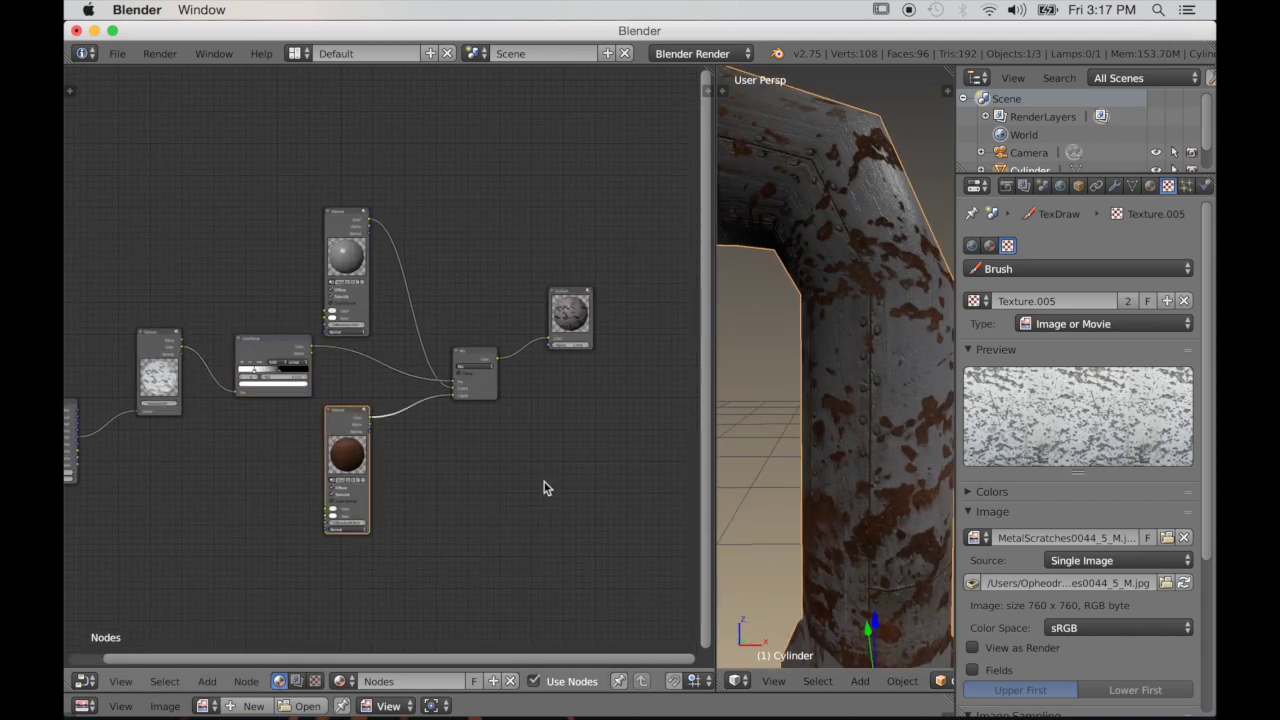
middle_drag(545, 488, 499, 474)
key(shift+d)
click(625, 510)
Choose the Reflection material for the duplicated Material node
scroll(600, 525, up, 1)
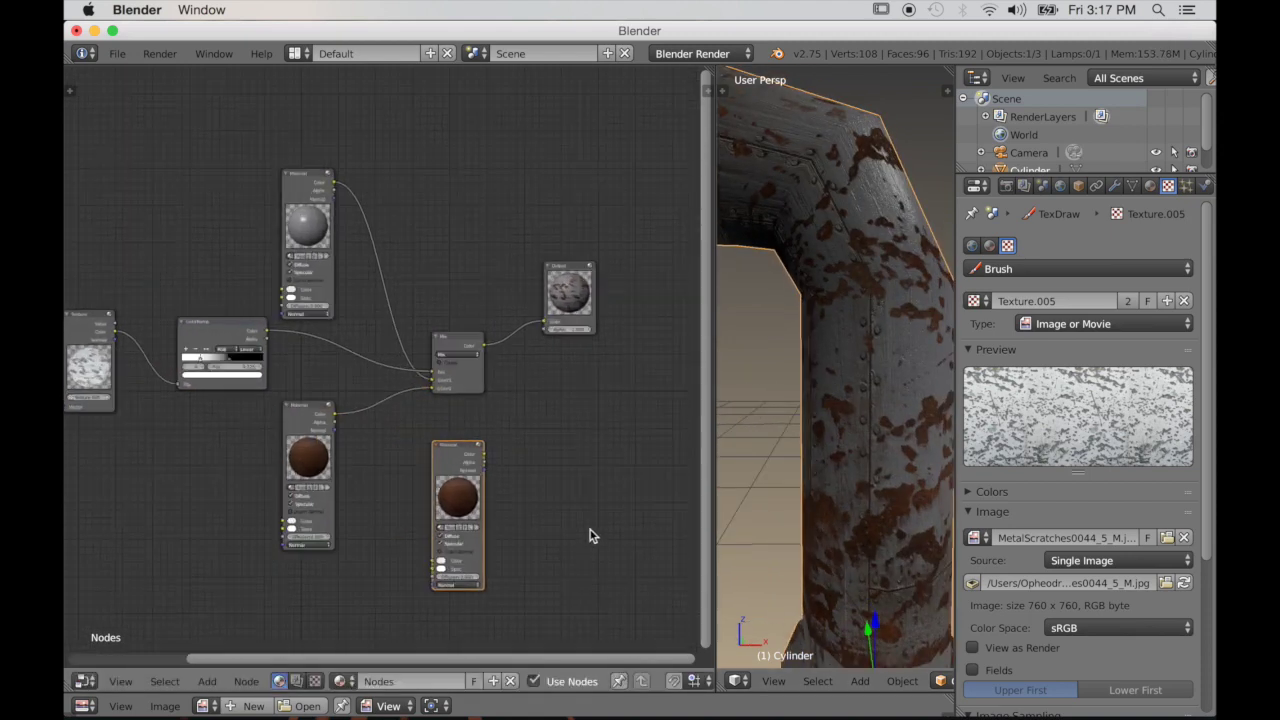
scroll(590, 536, up, 6)
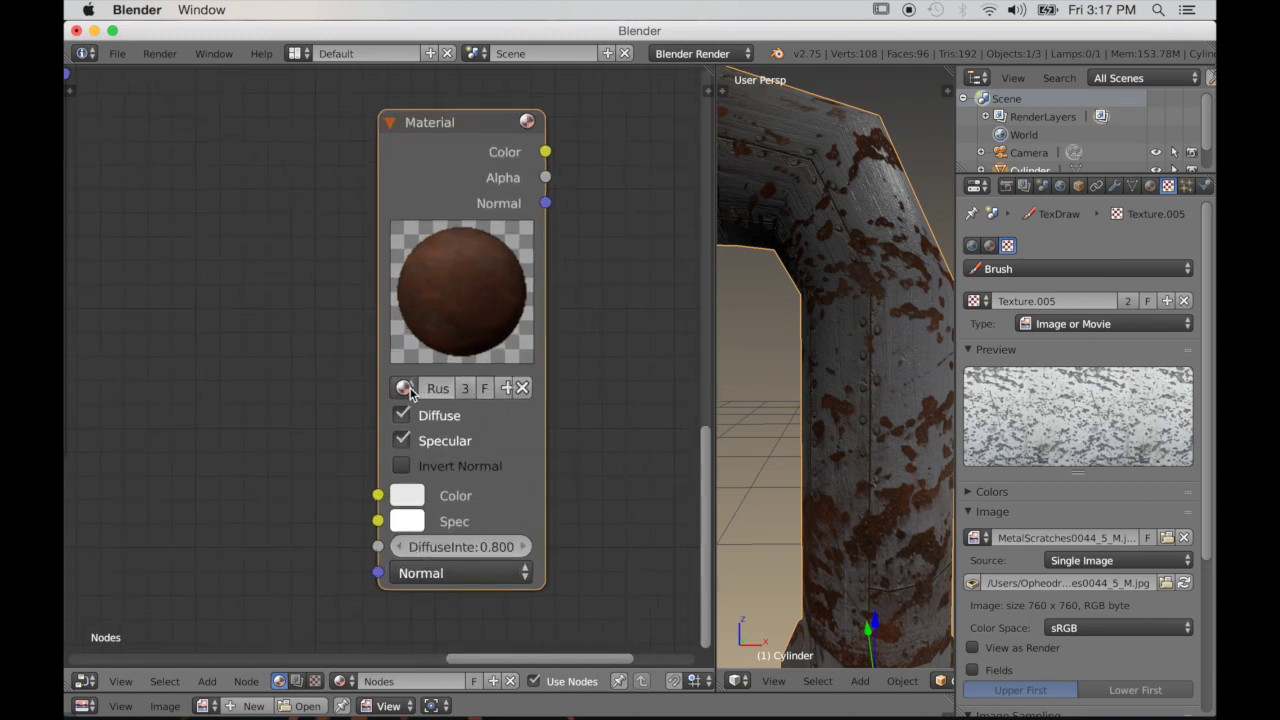
click(405, 388)
click(449, 514)
scroll(554, 397, down, 4)
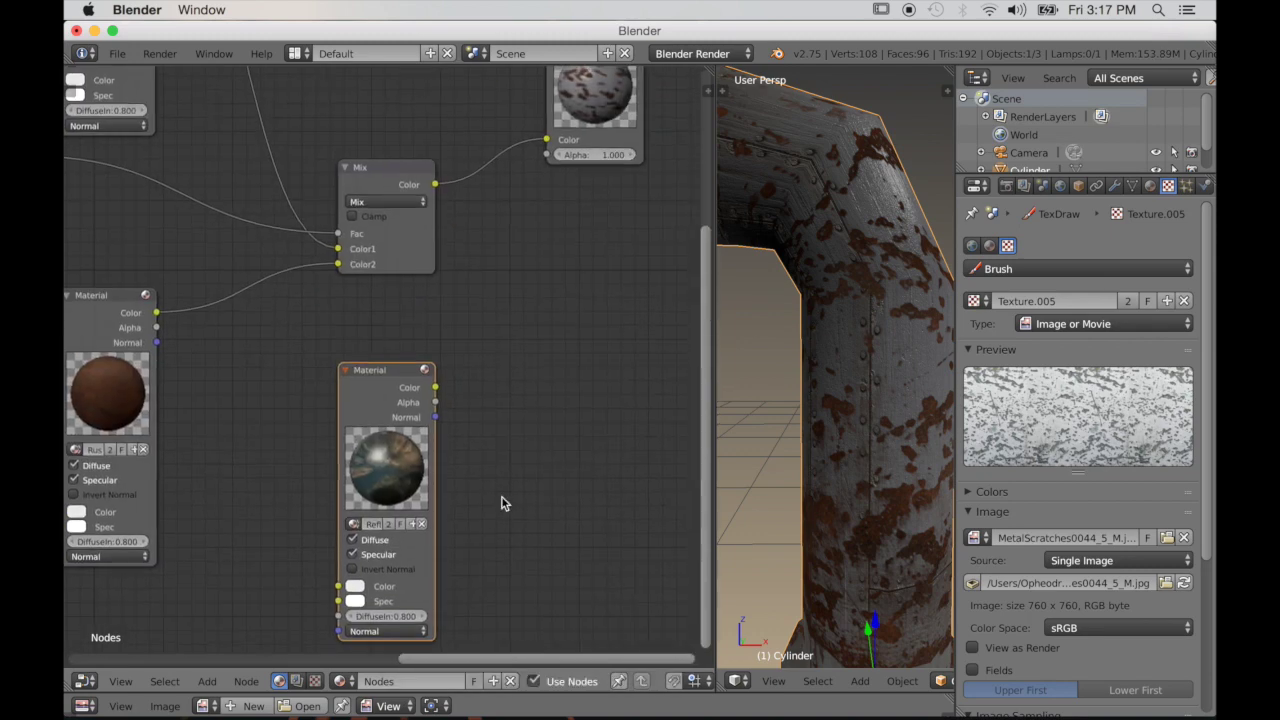
scroll(503, 503, down, 2)
Move the Output node farther away and mix the existing Mix node with the Reflection material through a second Mix node
drag(542, 186, 632, 186)
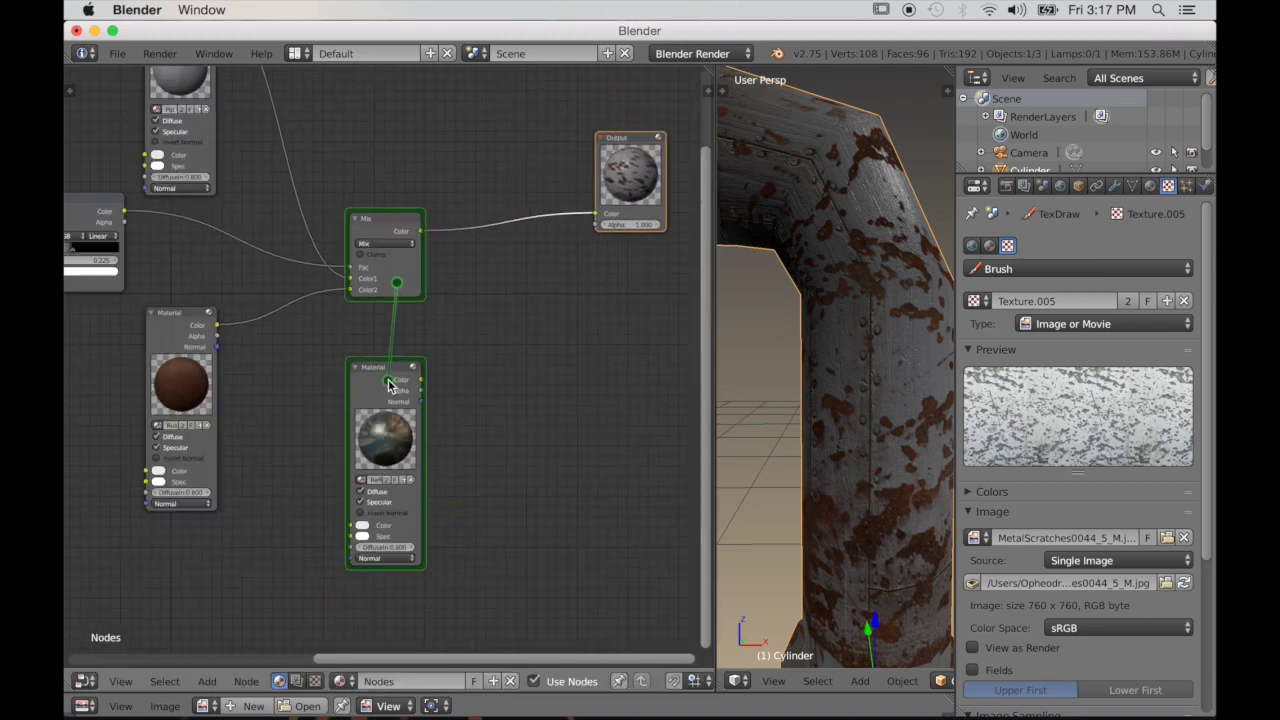
ctrl+shift+right_drag(389, 381, 389, 383)
drag(552, 314, 523, 303)
click(507, 303)
scroll(505, 316, down, 2)
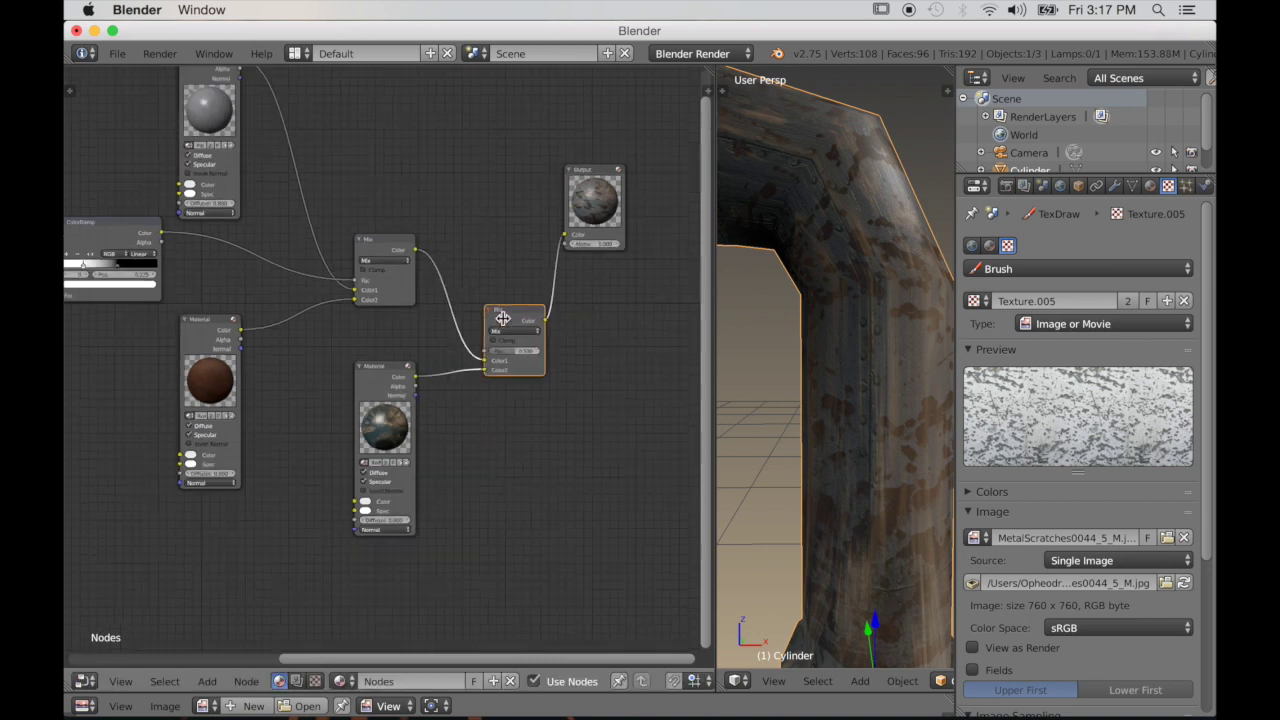
Move the Output node farther from the other nodes and link the ColorRamp's color to the second Mix node's factor
scroll(503, 318, down, 1)
drag(552, 236, 609, 236)
middle_drag(586, 334, 574, 388)
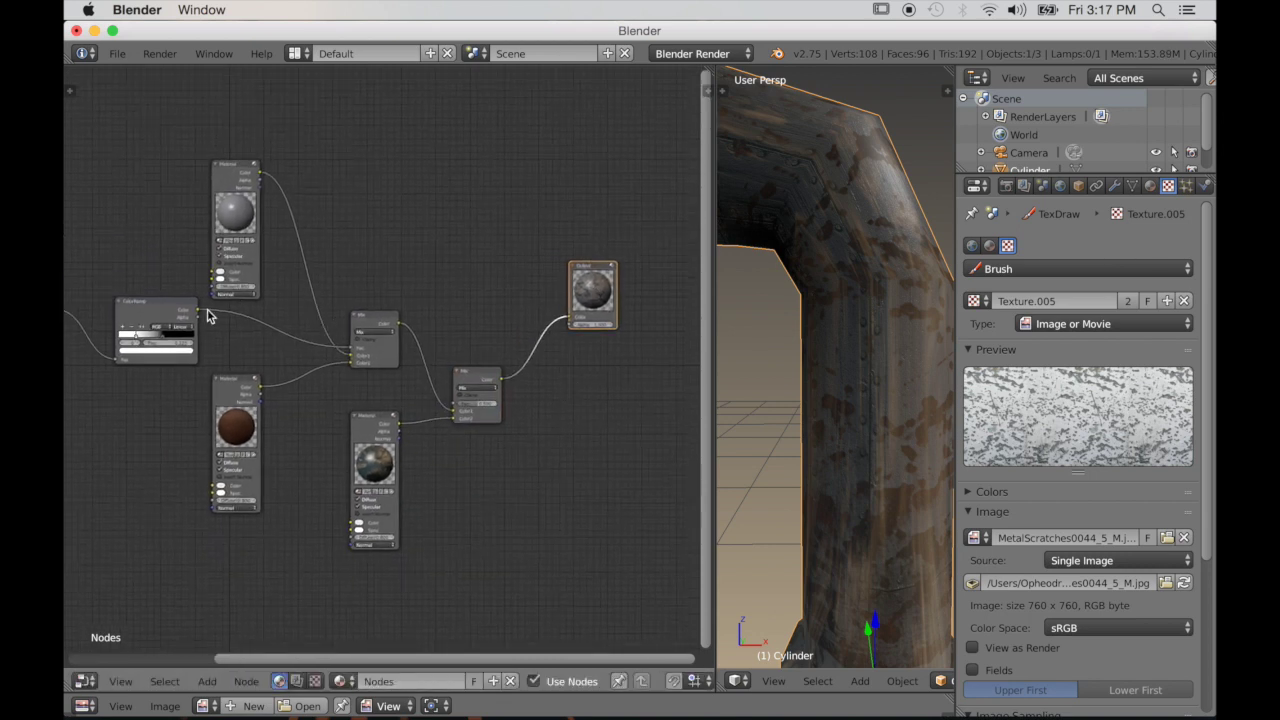
scroll(204, 320, up, 1)
middle_drag(217, 329, 202, 337)
drag(146, 305, 286, 390)
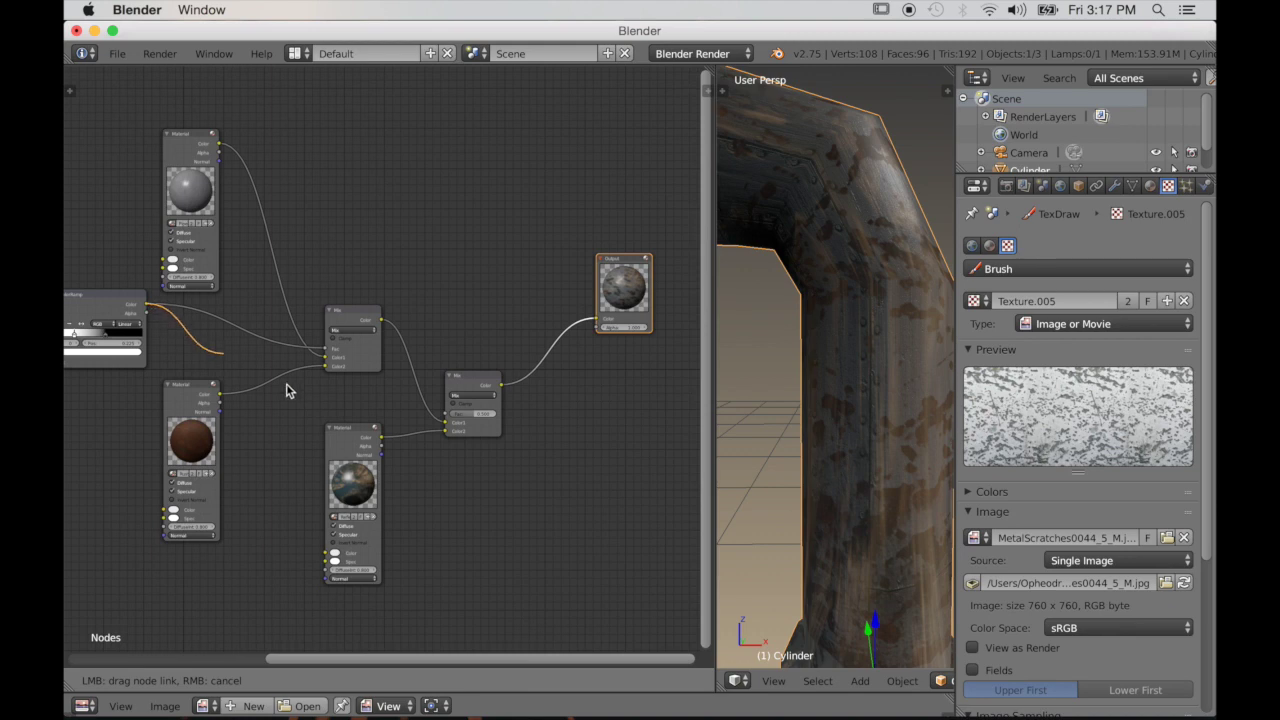
drag(449, 410, 446, 413)
Swap the second Mix node's color inputs, feeding the Reflection material into Color1 and the first Mix node into Color2
middle_drag(858, 322, 764, 376)
scroll(557, 404, up, 2)
drag(465, 485, 465, 467)
Widen the 3D viewport at the expense of the node editor to show more of the pipe
scroll(750, 410, down, 2)
middle_drag(750, 410, 777, 424)
scroll(374, 454, down, 2)
scroll(875, 517, up, 4)
scroll(879, 380, down, 4)
middle_drag(879, 380, 846, 398)
scroll(850, 405, down, 2)
drag(710, 406, 598, 400)
Examine the rust patches and the metal reflections around the pipe's bend and straight section from several angles
scroll(717, 392, up, 5)
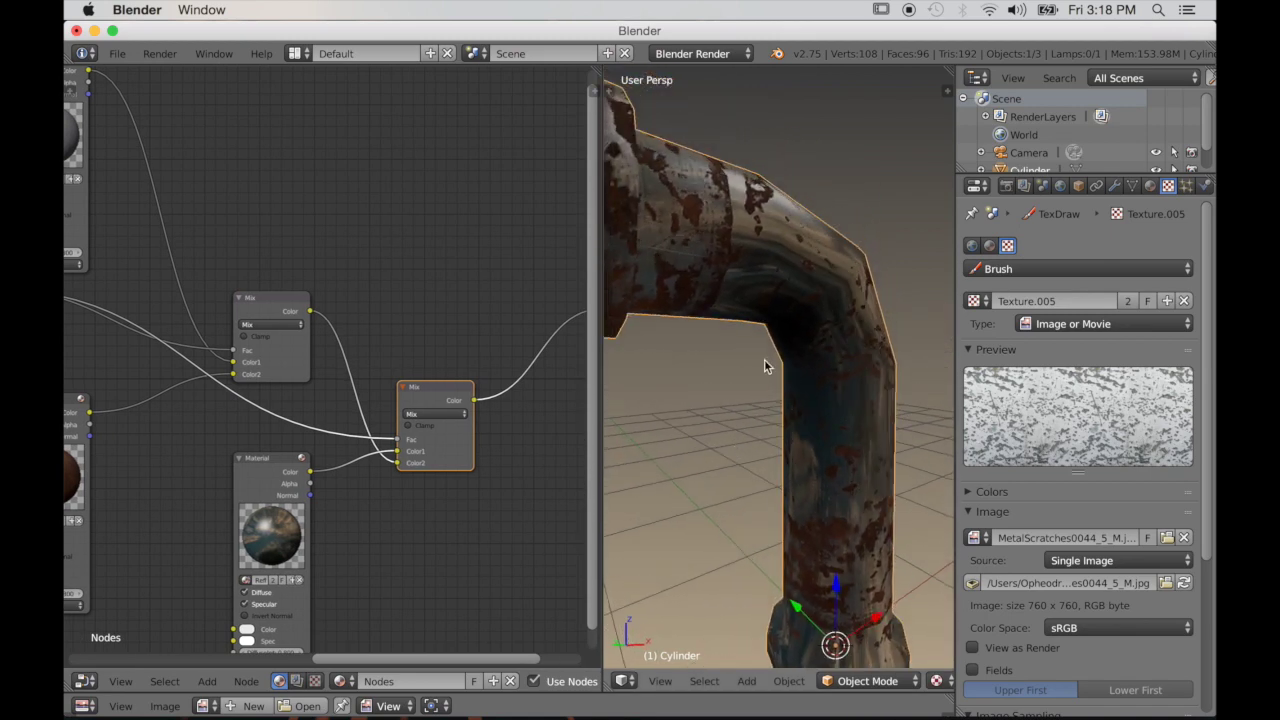
middle_drag(764, 359, 719, 348)
scroll(719, 348, up, 3)
scroll(834, 363, down, 3)
middle_drag(834, 363, 660, 302)
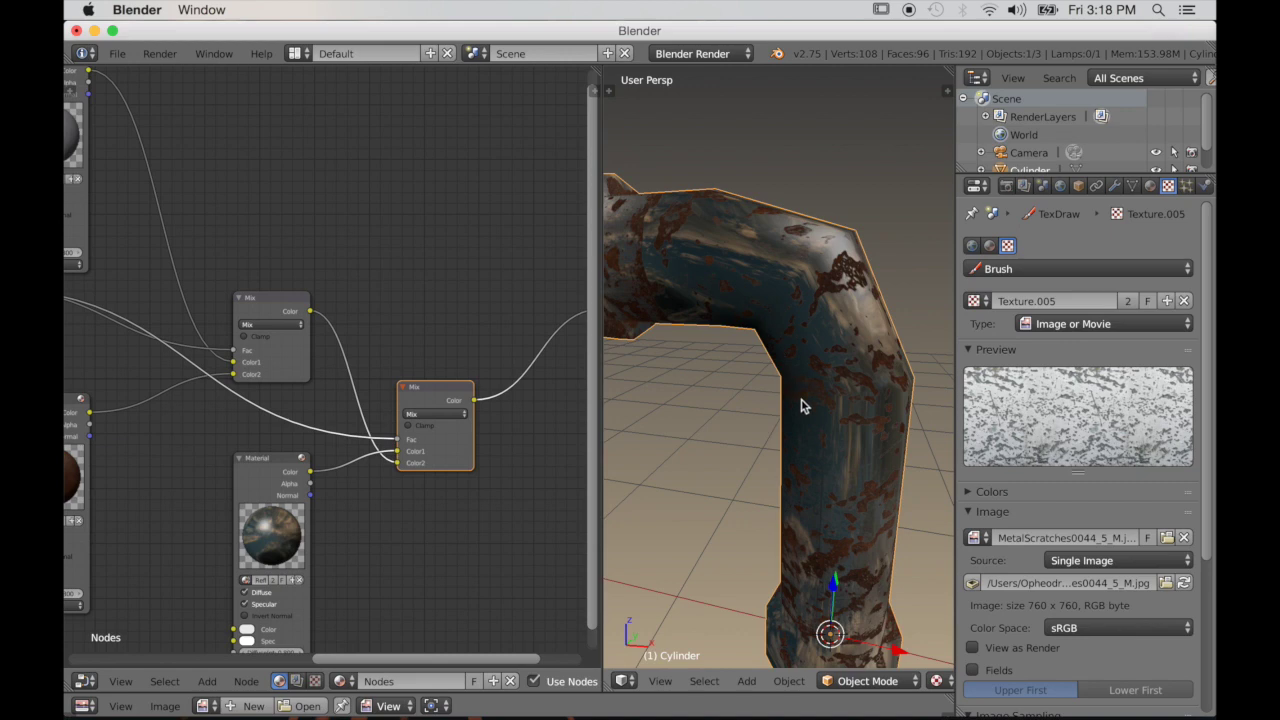
middle_drag(810, 429, 788, 327)
middle_drag(850, 489, 786, 541)
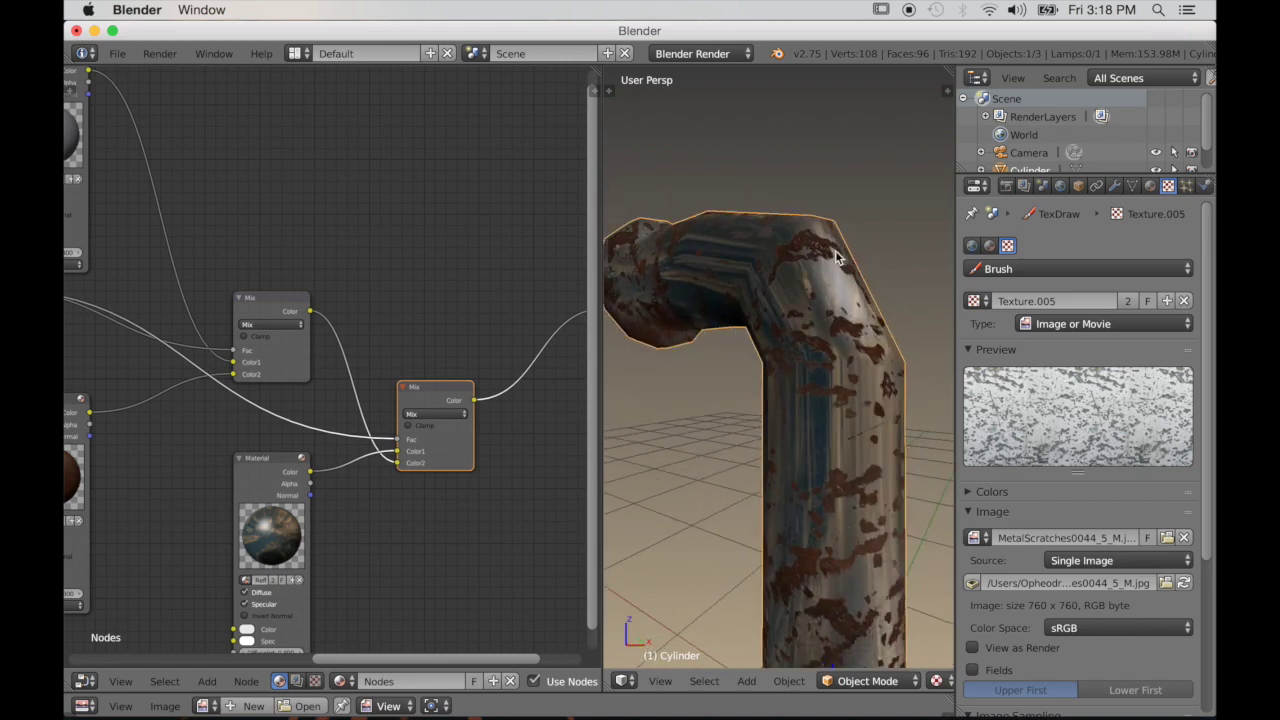
scroll(402, 472, down, 3)
scroll(803, 449, down, 3)
scroll(407, 482, up, 1)
scroll(407, 482, down, 3)
Add a Normal vector node beside the Geometry node and link the Geometry's Normal output to its input
middle_drag(238, 438, 343, 445)
scroll(291, 449, down, 7)
scroll(234, 380, up, 4)
middle_drag(234, 380, 270, 371)
drag(105, 373, 107, 382)
scroll(178, 435, up, 5)
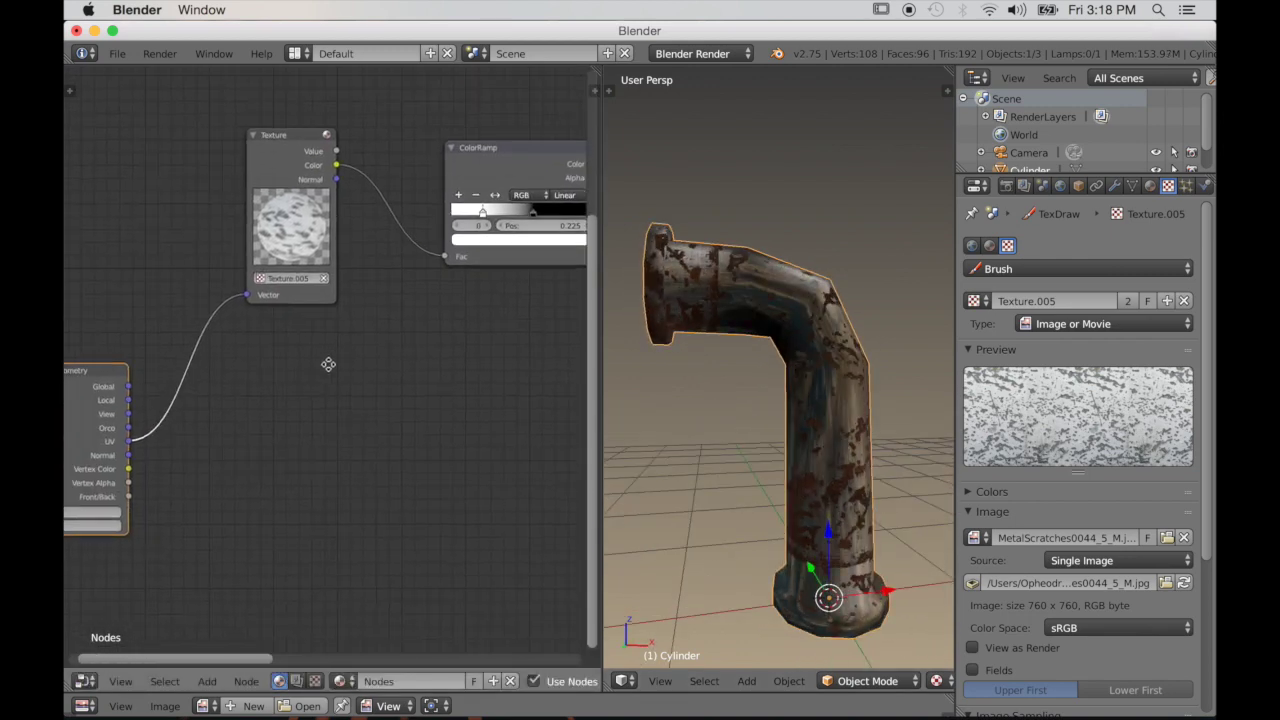
middle_drag(220, 440, 294, 423)
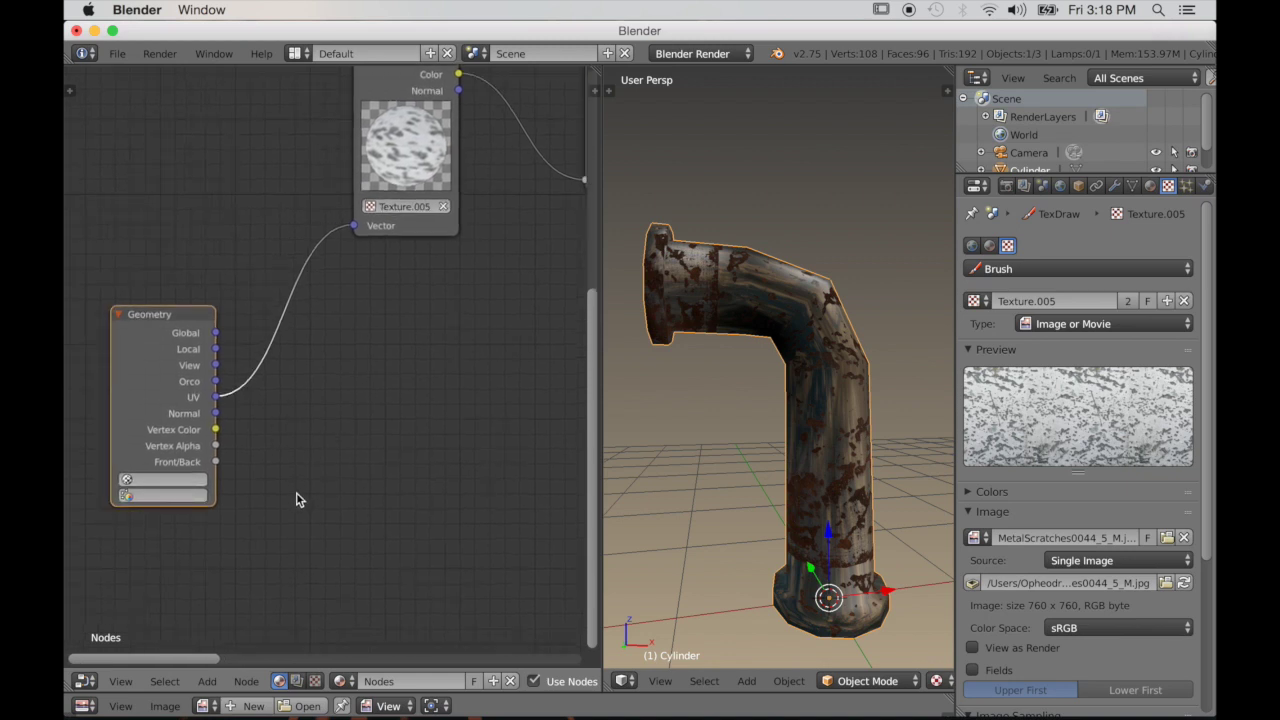
key(shift+a)
mouse_move(297, 497)
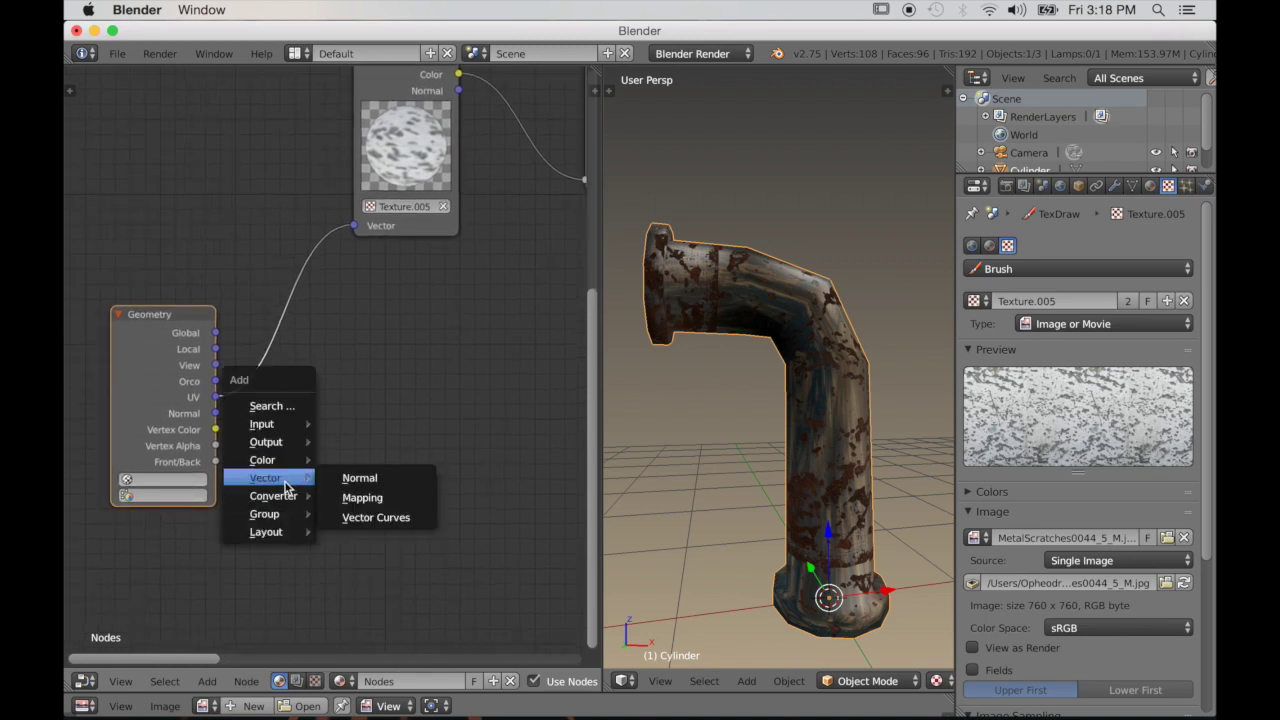
click(334, 480)
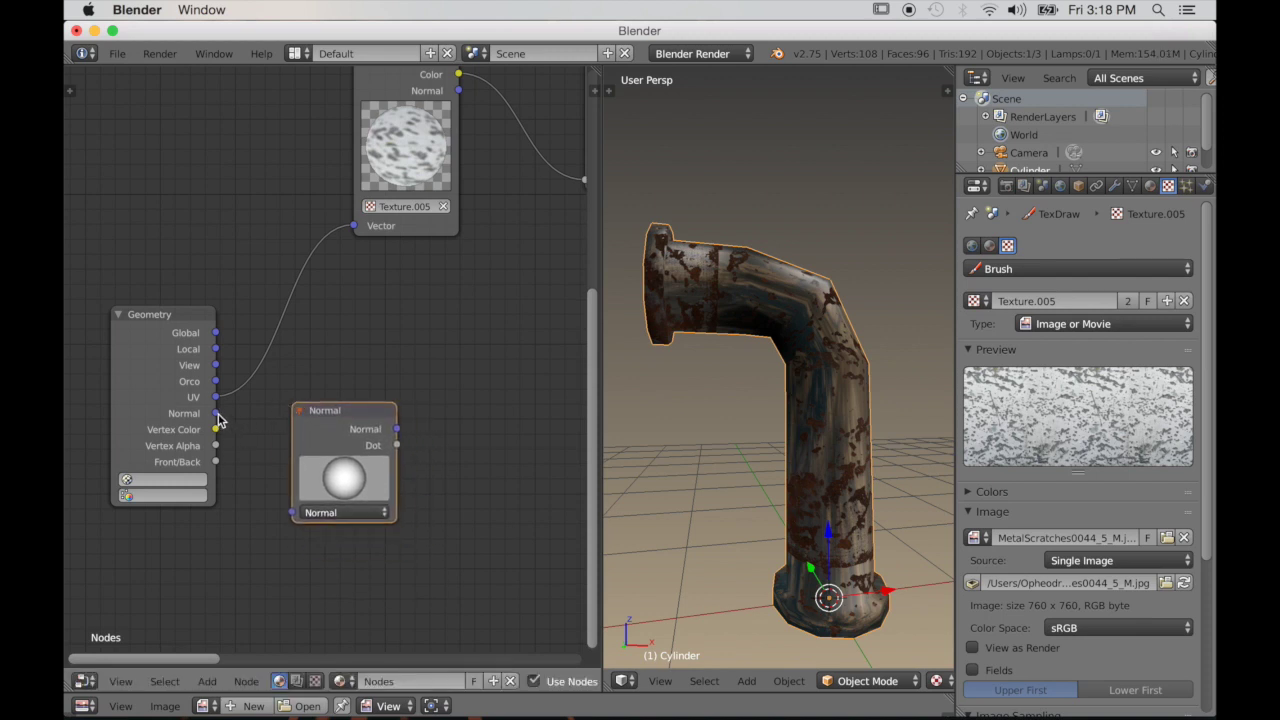
drag(216, 413, 240, 431)
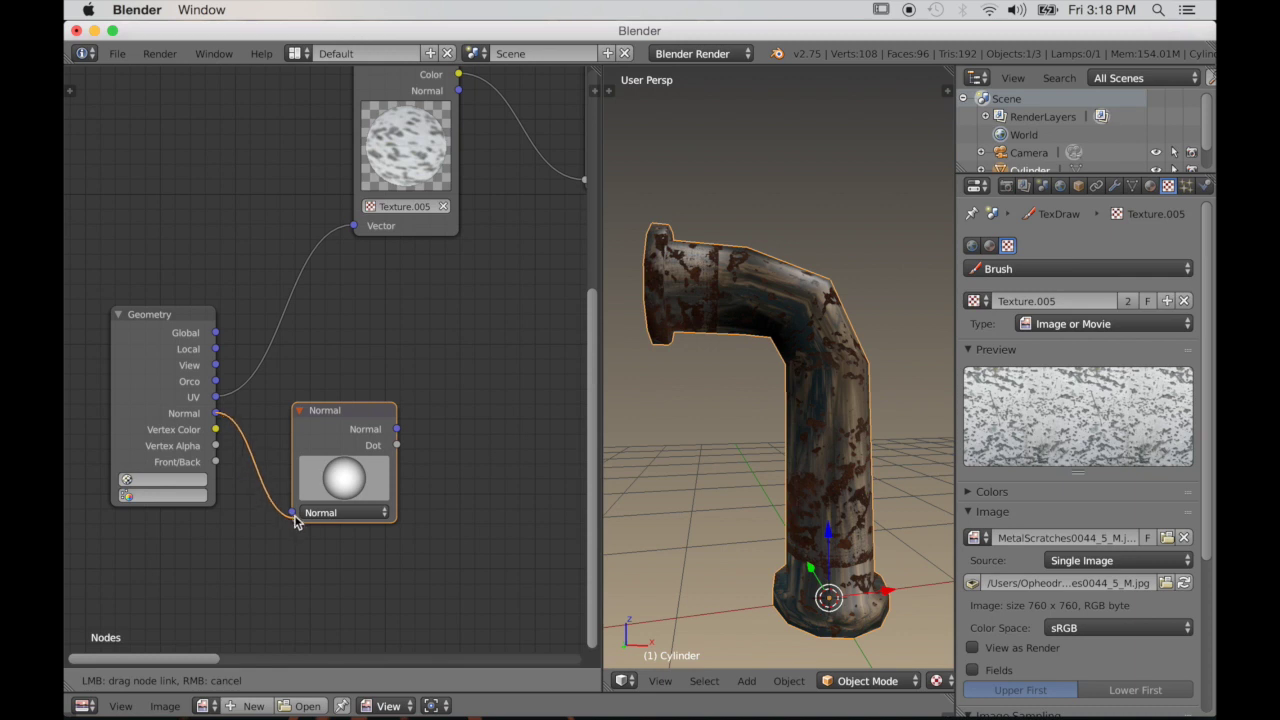
drag(295, 517, 296, 515)
Rearrange the Texture, Geometry, ColorRamp and Normal nodes to free up space in front of the Material nodes
scroll(420, 500, down, 4)
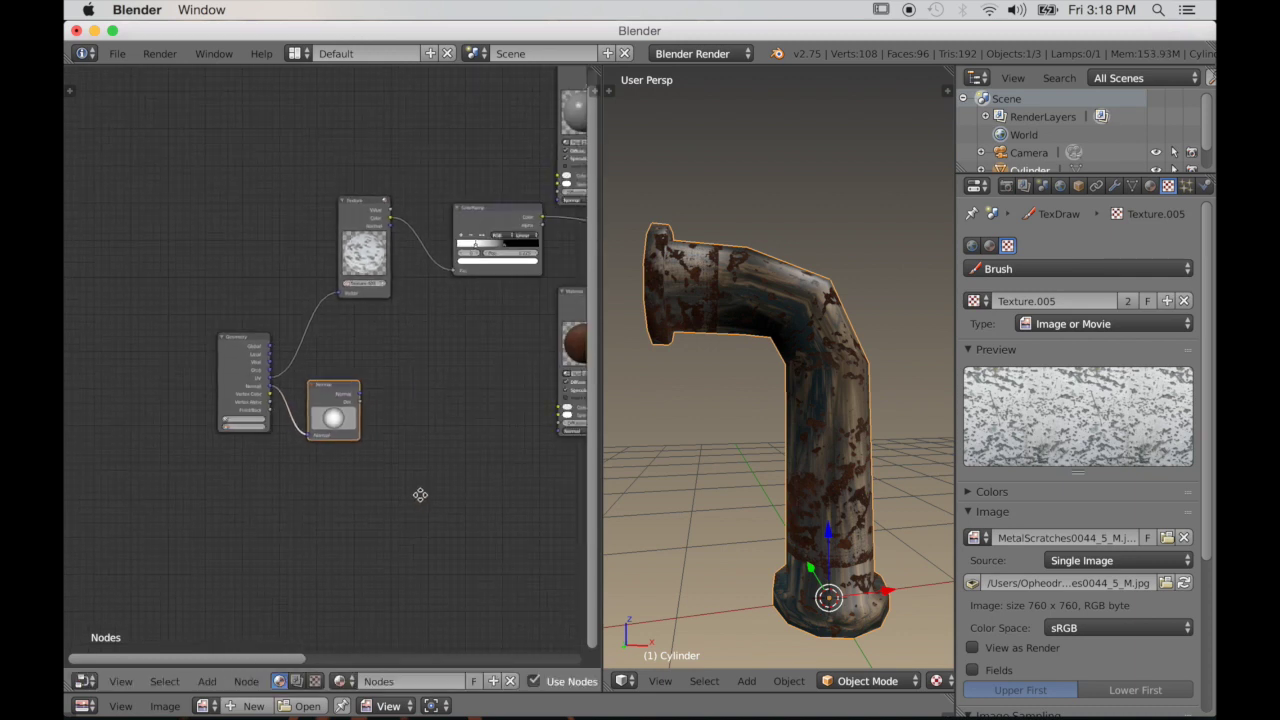
scroll(318, 480, right, 1)
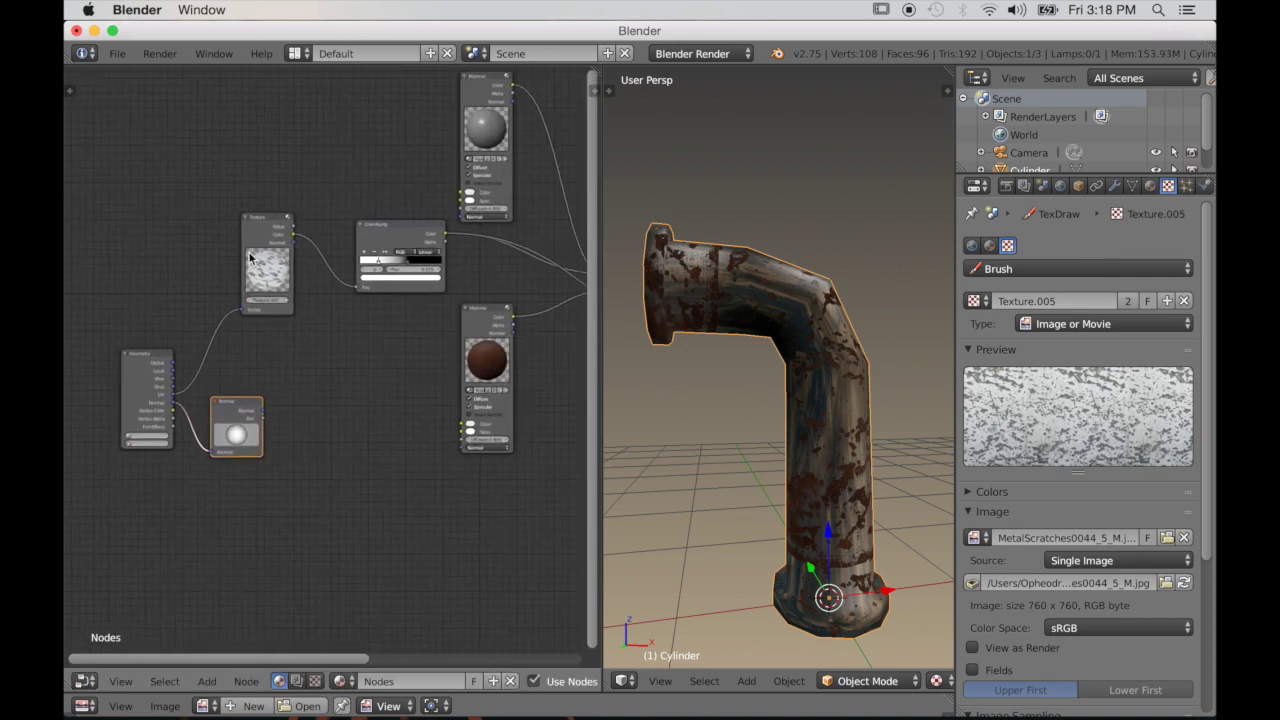
drag(253, 237, 193, 235)
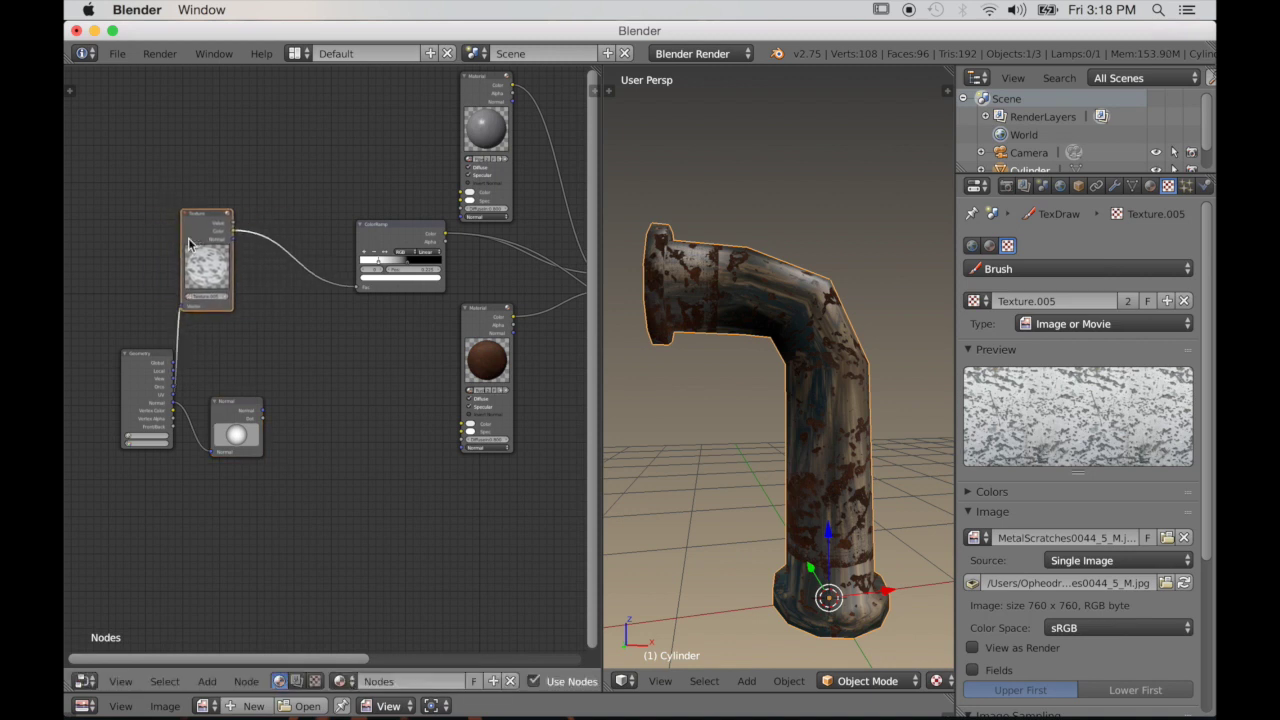
drag(146, 362, 113, 314)
drag(384, 247, 310, 246)
scroll(324, 355, up, 2)
scroll(324, 350, up, 1)
drag(190, 422, 172, 423)
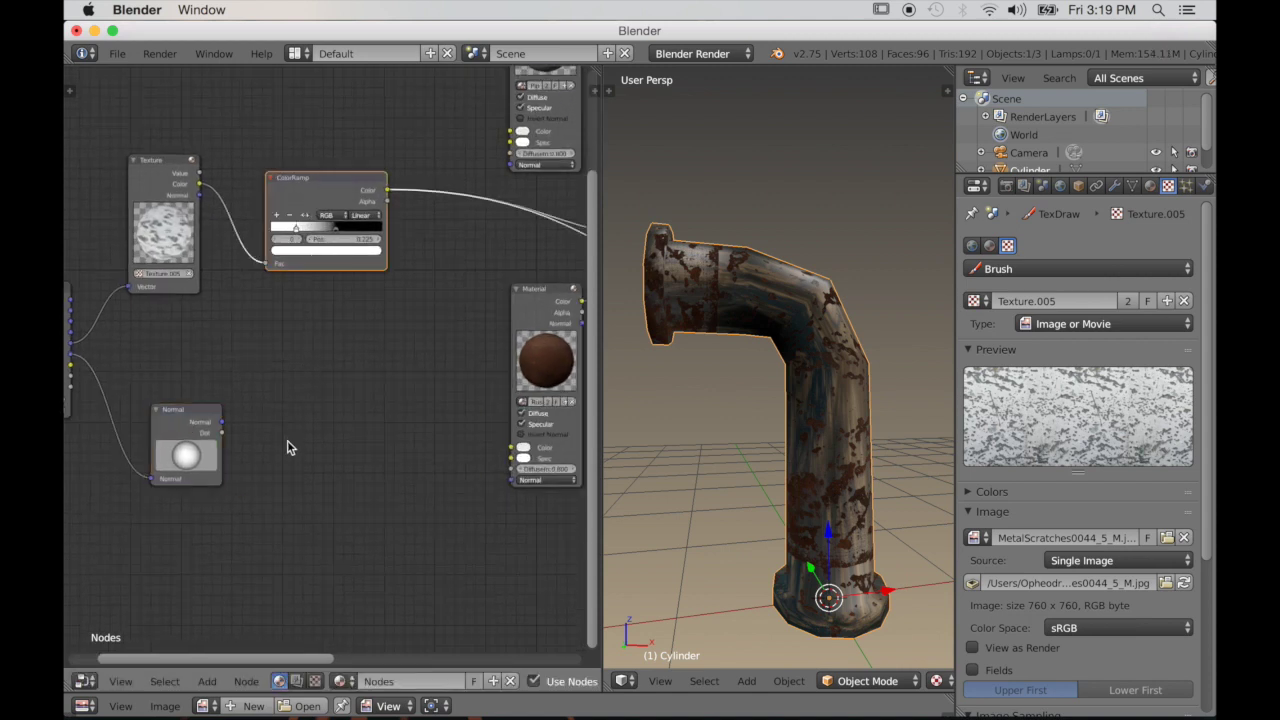
Add a second ColorRamp next to the Normal node and link the Normal node's Dot output to its factor
key(shift+a)
mouse_move(284, 455)
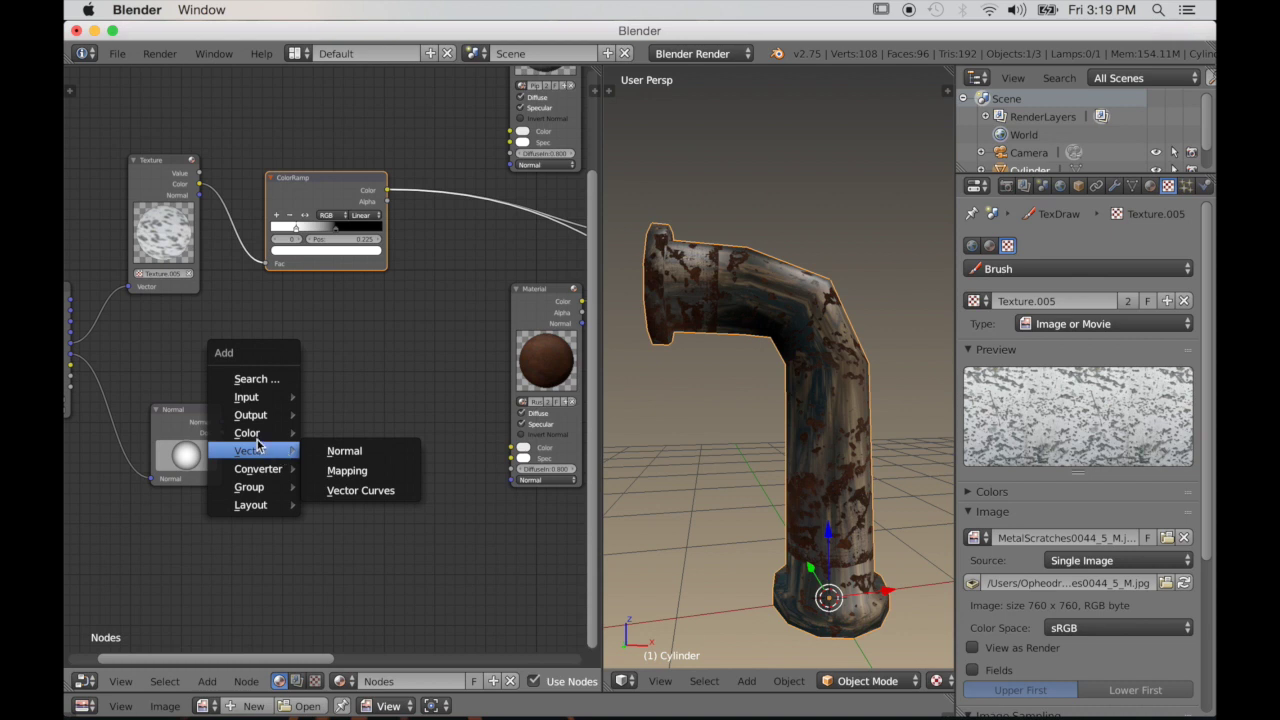
mouse_move(257, 437)
mouse_move(259, 475)
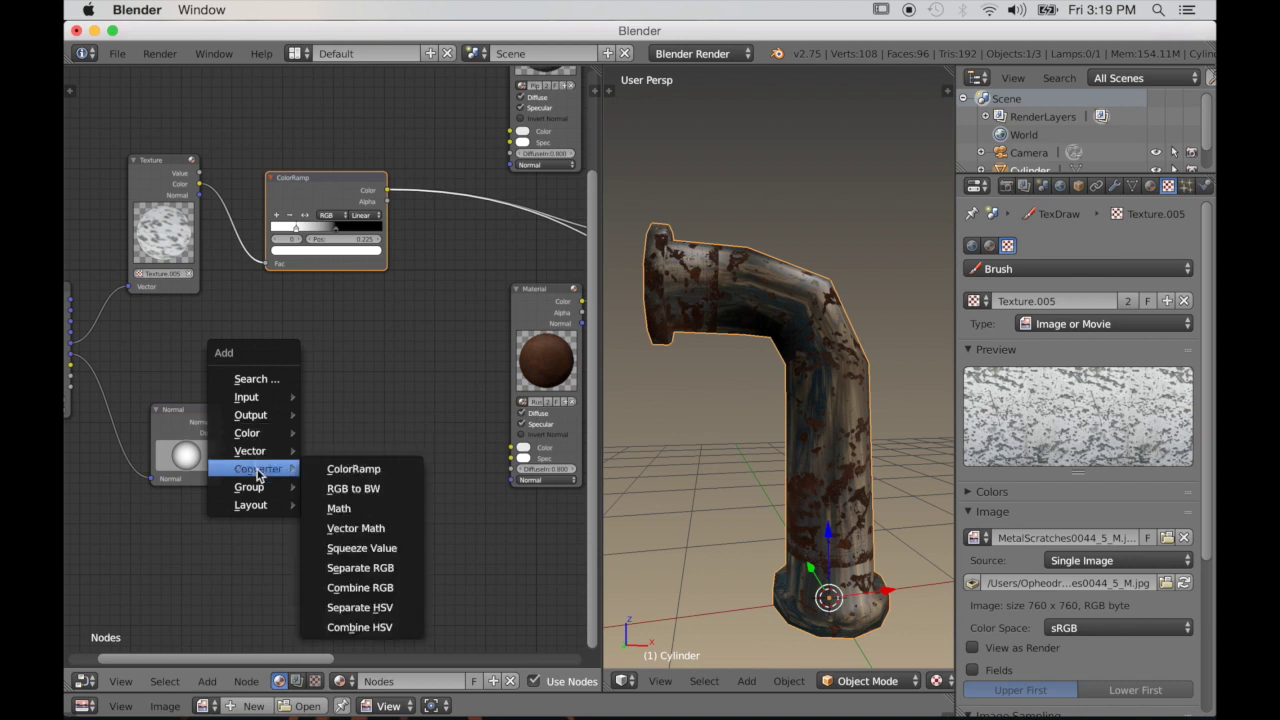
click(350, 468)
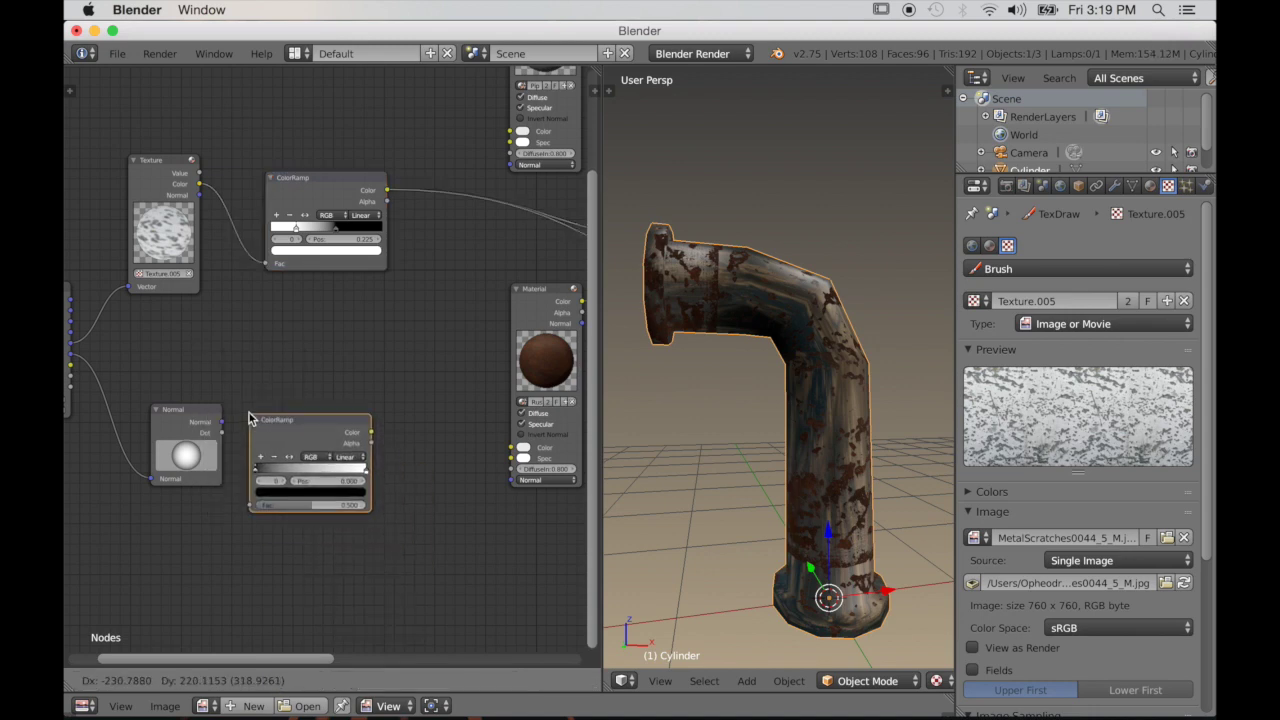
click(250, 400)
scroll(245, 462, up, 3)
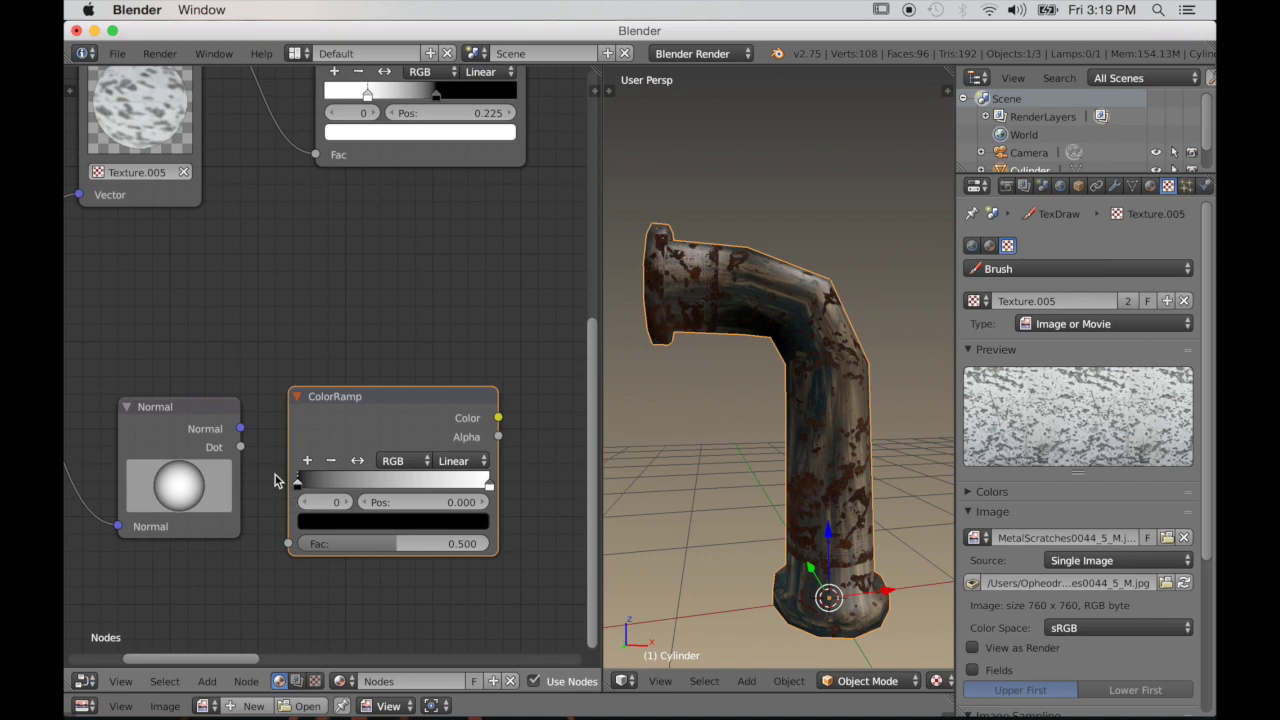
drag(245, 453, 293, 544)
scroll(405, 512, down, 5)
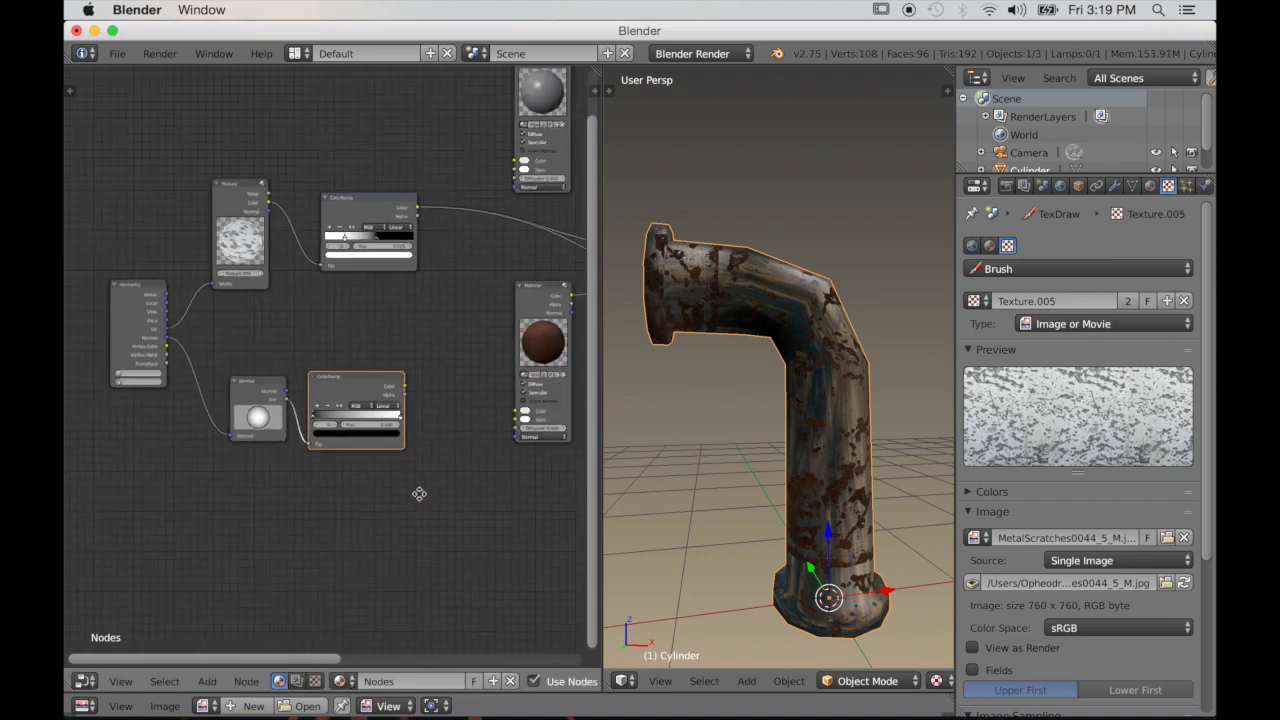
Add a MixRGB node between the two ColorRamps and the rust Material node
middle_drag(362, 515, 305, 527)
drag(256, 247, 241, 243)
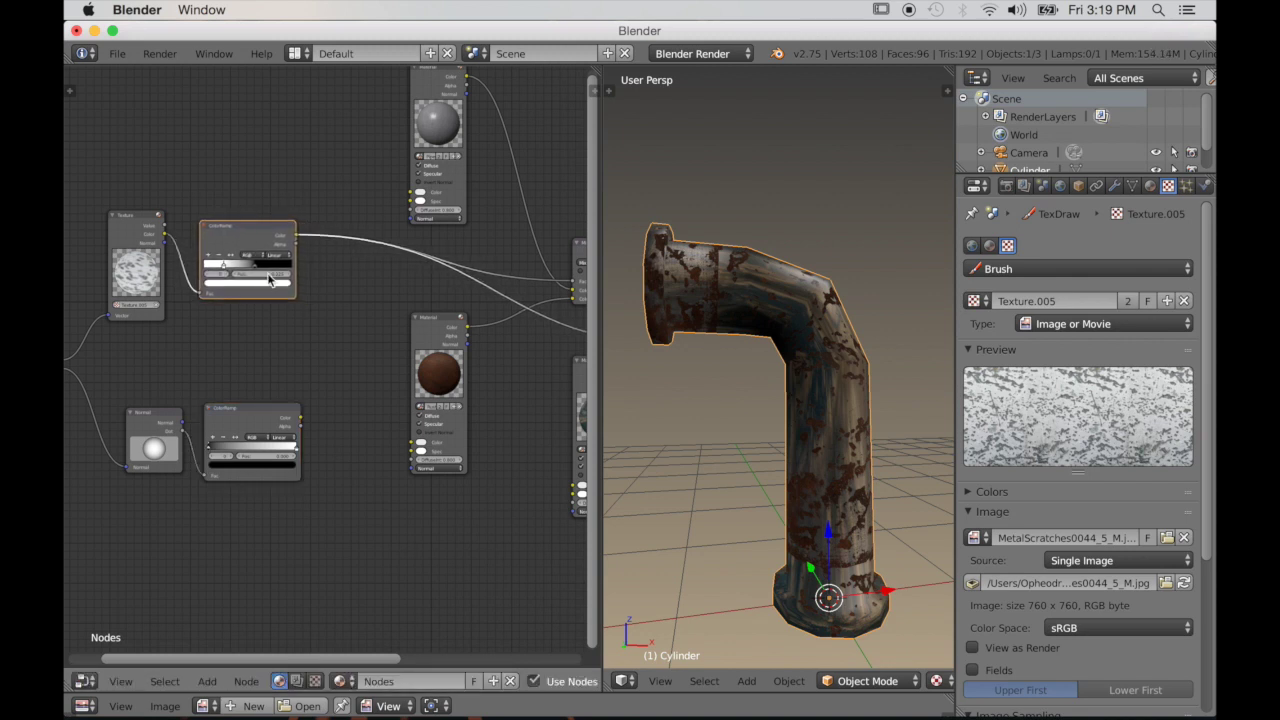
key(shift+a)
mouse_move(338, 372)
mouse_move(313, 345)
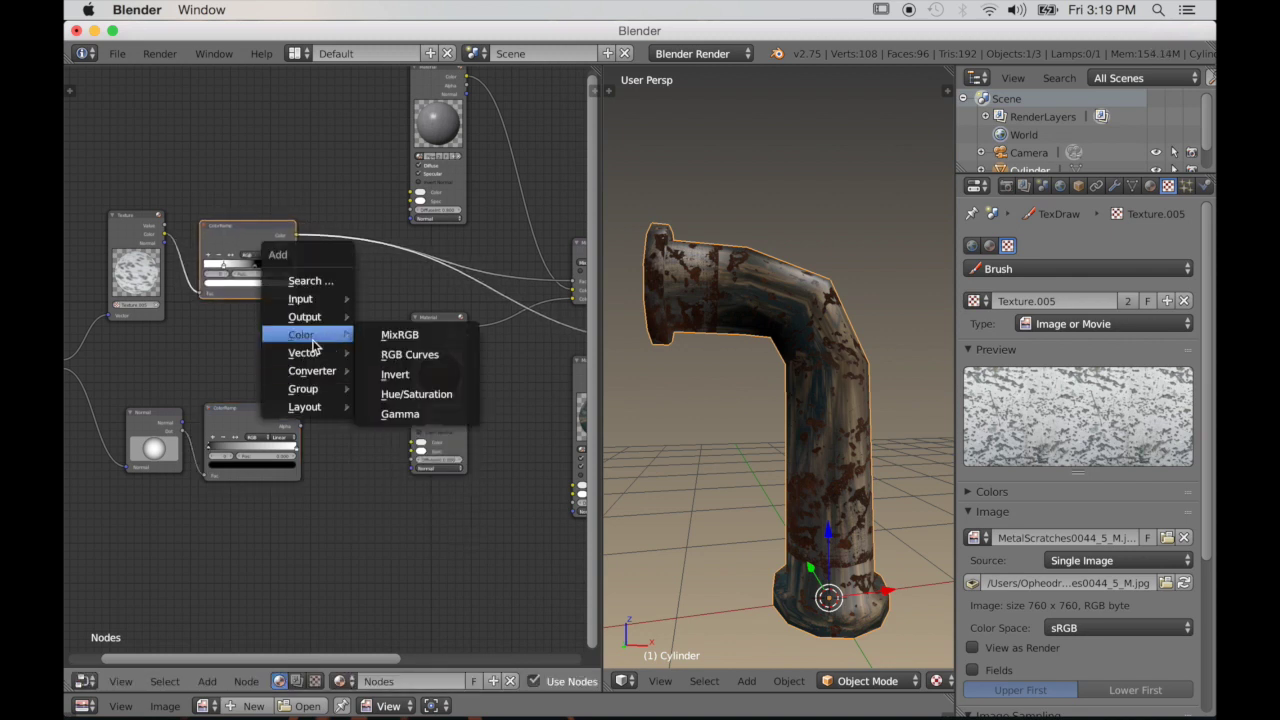
click(390, 340)
click(337, 325)
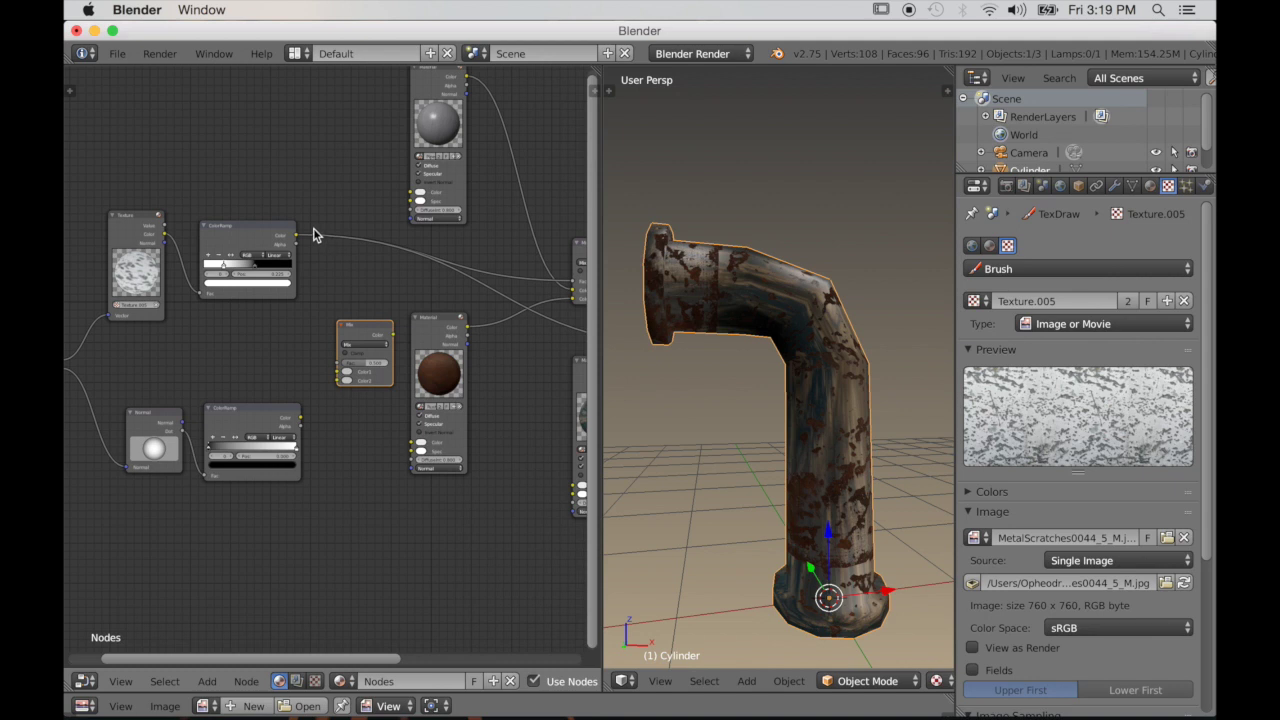
Link the scratch ColorRamp's color to the new Mix node's Color1 and the Normal-driven ColorRamp's color to Color2
drag(298, 240, 315, 303)
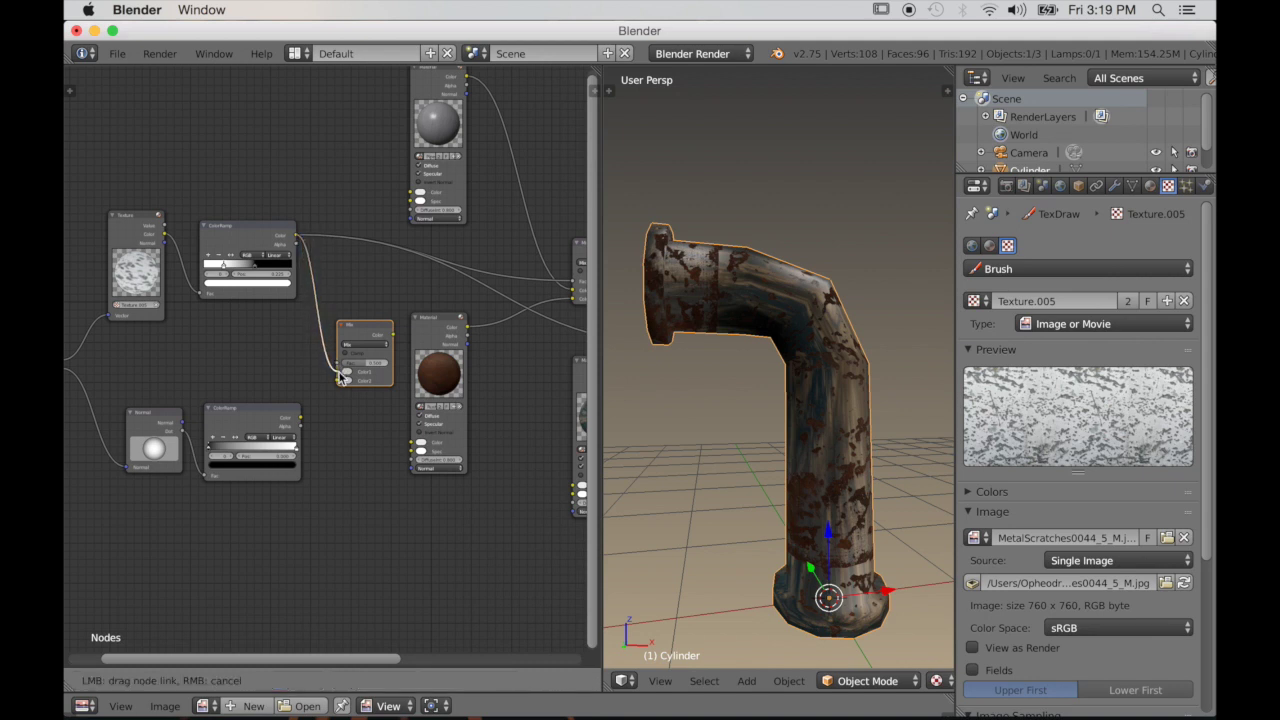
drag(341, 376, 340, 374)
drag(300, 418, 336, 380)
Link the new Mix node's color to the factor of the Mix node that blends in the Reflection material
scroll(361, 414, down, 2)
middle_drag(360, 414, 210, 442)
scroll(239, 436, up, 3)
scroll(299, 414, down, 5)
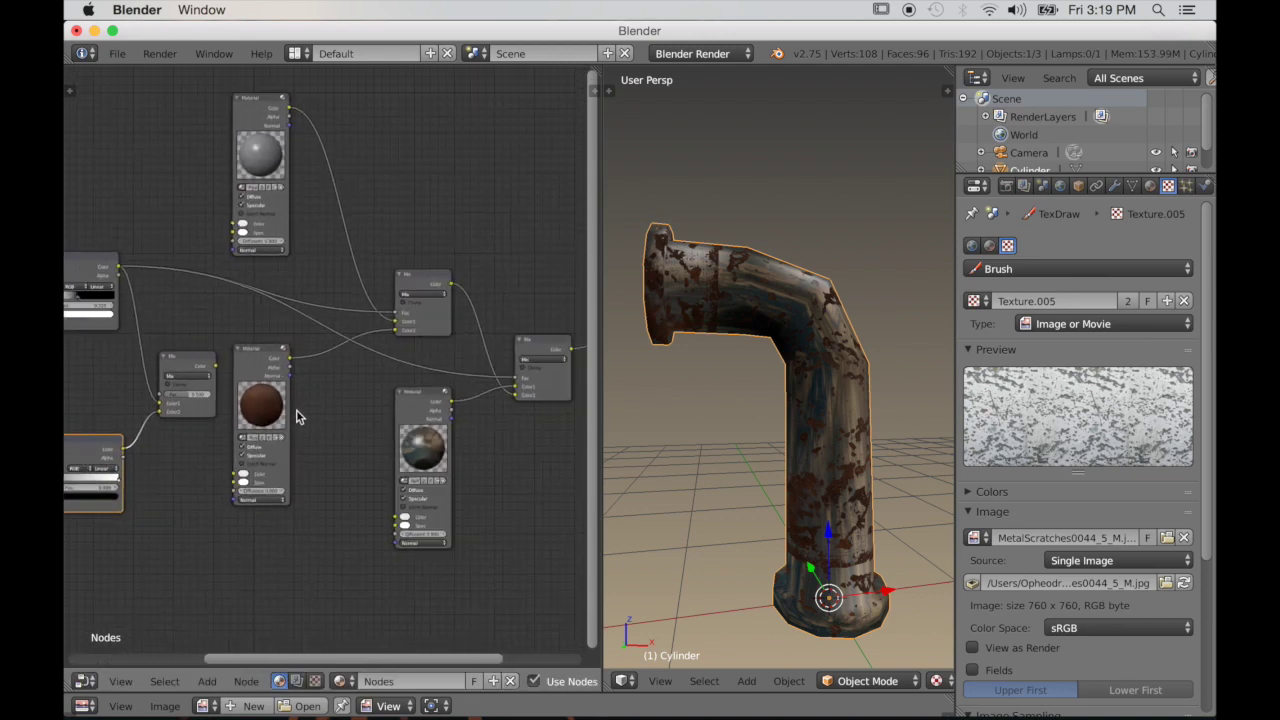
scroll(311, 432, up, 4)
drag(216, 365, 256, 348)
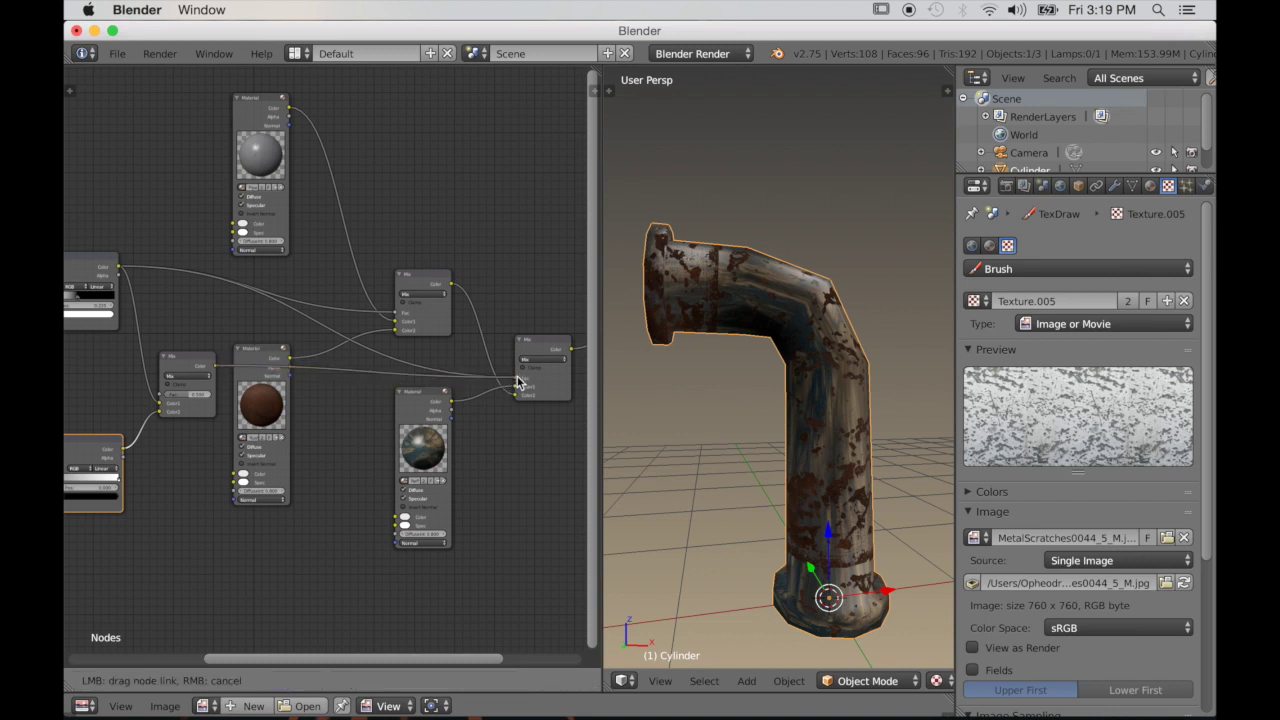
drag(519, 382, 519, 382)
Keep the Normal-driven ColorRamp's black stop at 0 and move its white stop to 0.468
scroll(765, 402, up, 4)
middle_drag(765, 402, 728, 410)
middle_drag(786, 441, 754, 430)
scroll(750, 426, left, 5)
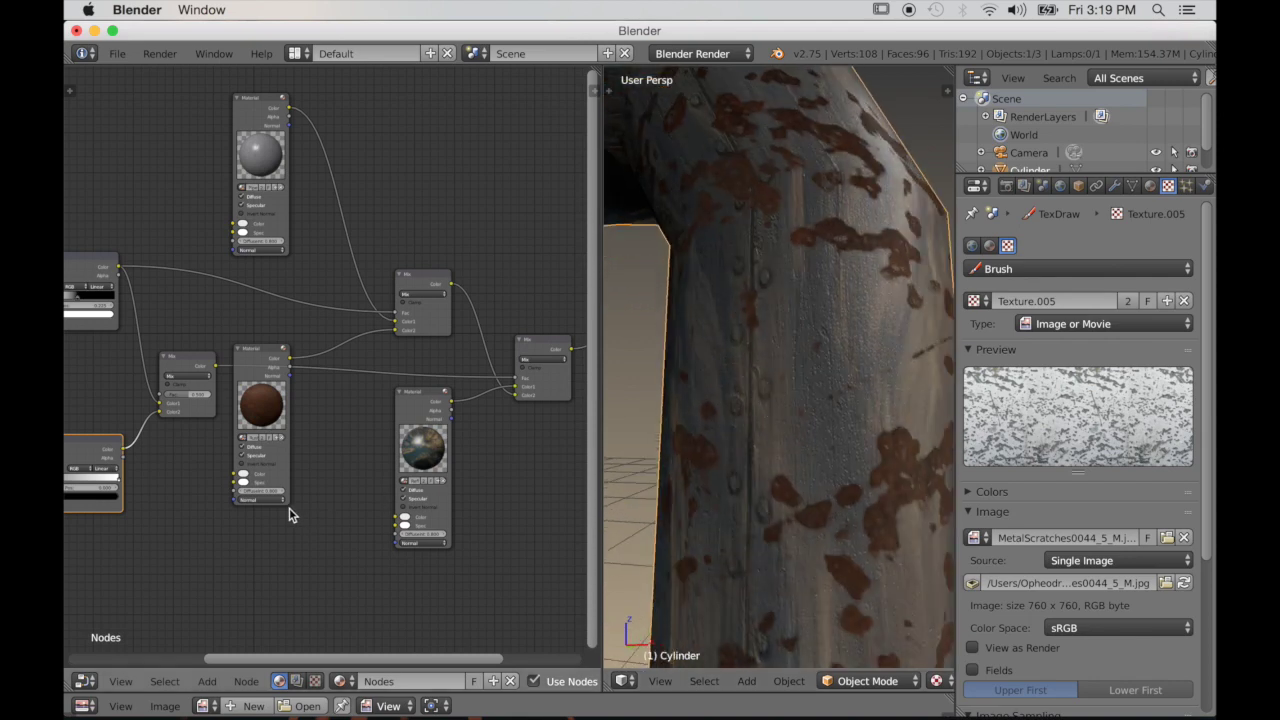
scroll(273, 503, down, 3)
scroll(276, 495, up, 1)
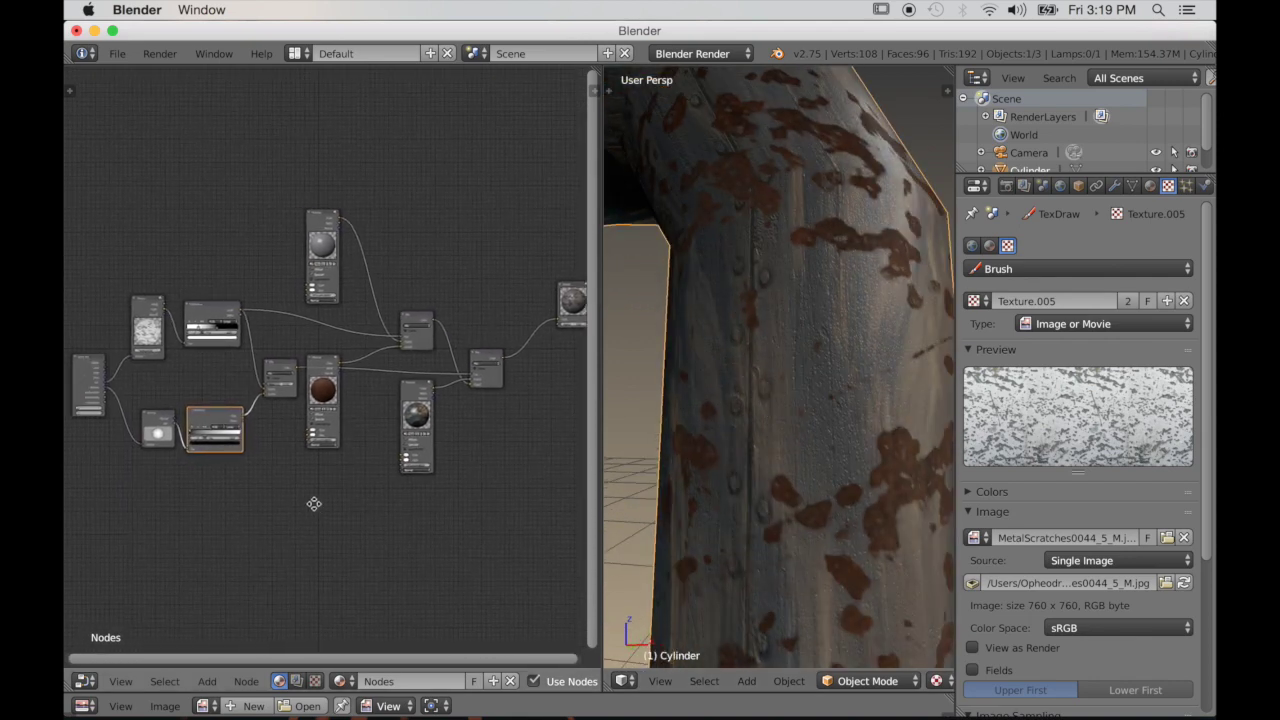
scroll(279, 486, up, 4)
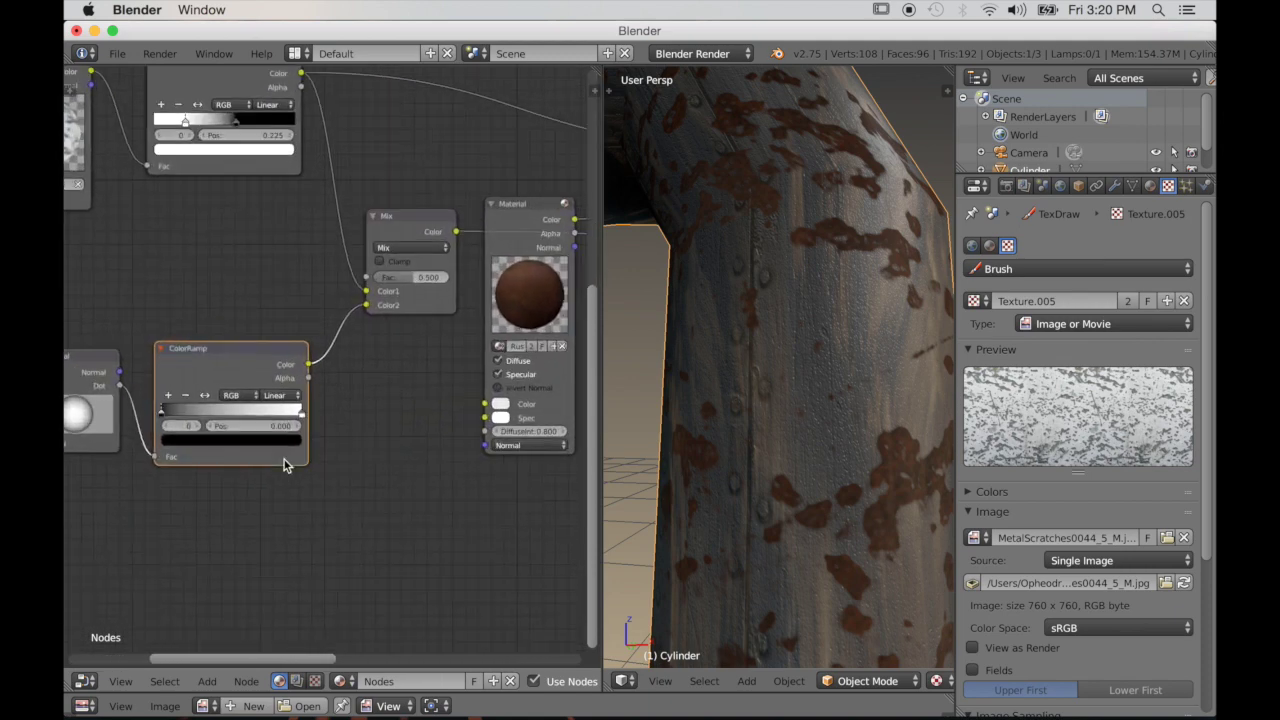
scroll(300, 466, up, 3)
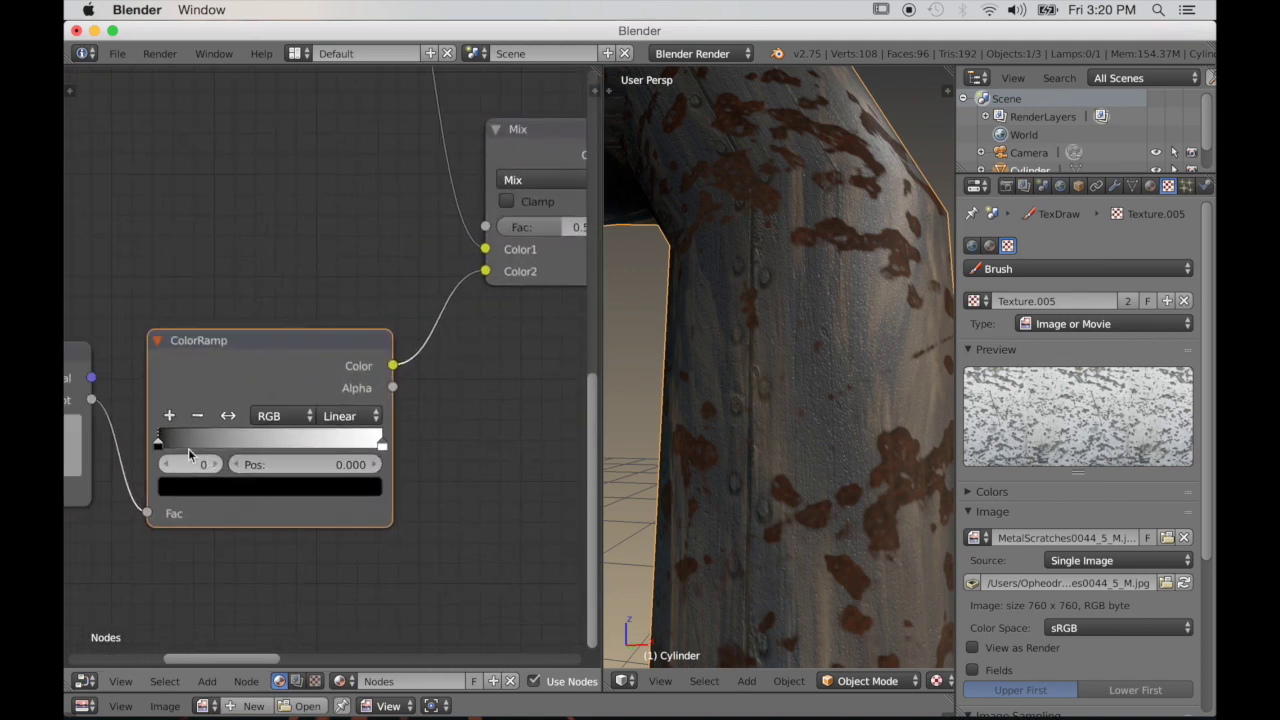
drag(165, 446, 98, 454)
drag(381, 444, 261, 459)
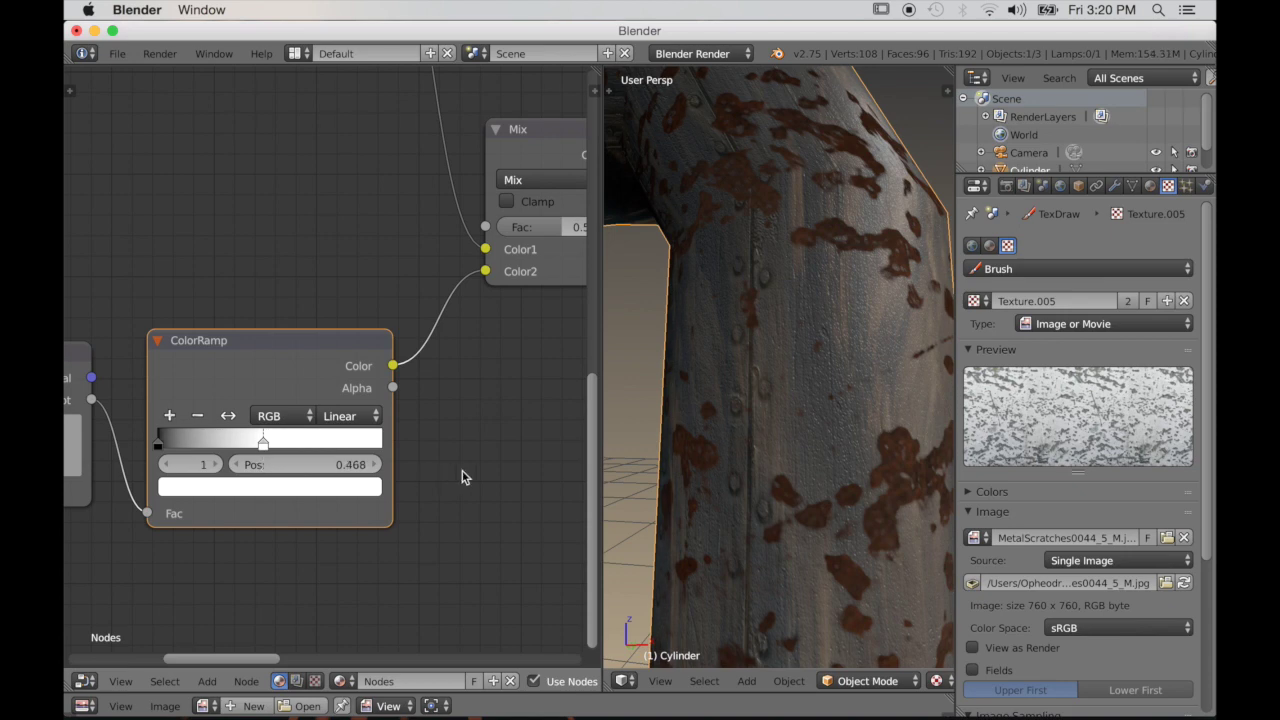
Set the blend mode of the node combining the two ColorRamps to Add and check the effect on the pipe
click(345, 376)
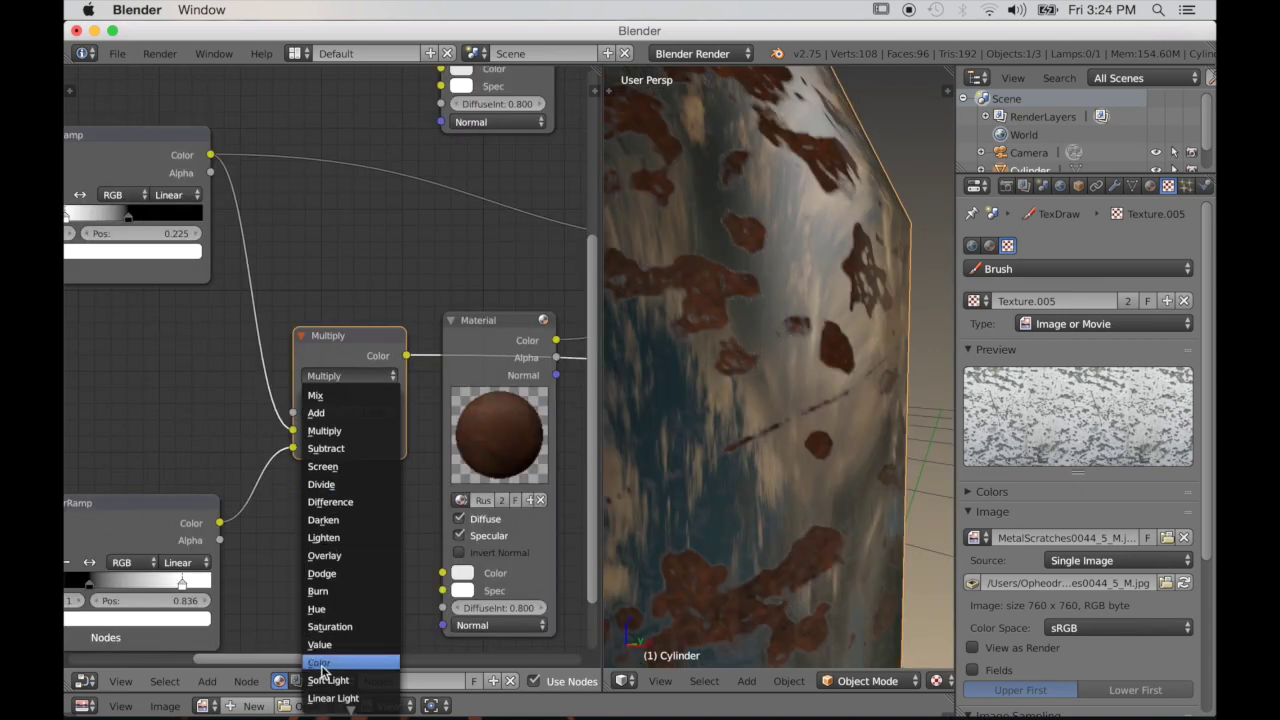
click(331, 415)
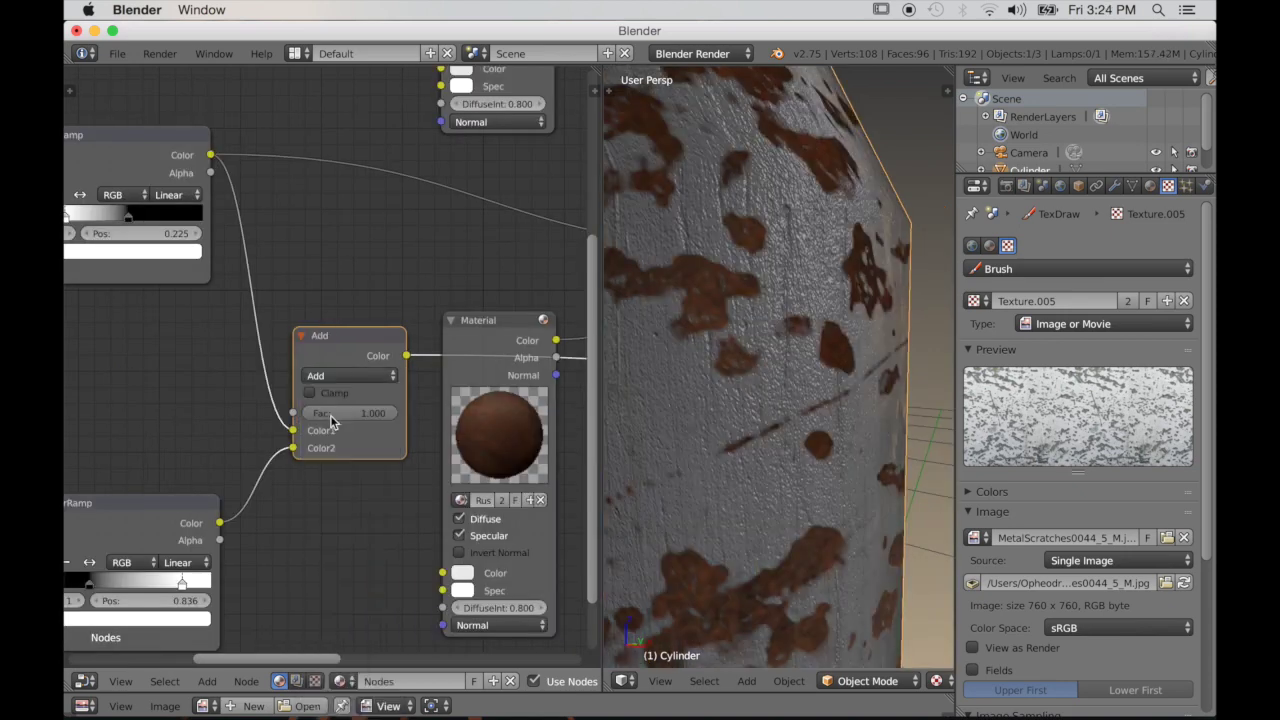
scroll(698, 438, down, 5)
mouse_move(713, 428)
middle_down()
mouse_move(768, 431)
mouse_move(723, 429)
mouse_move(734, 434)
middle_up()
mouse_move(680, 491)
middle_down()
mouse_move(732, 510)
mouse_move(740, 466)
mouse_move(800, 466)
mouse_move(788, 465)
middle_up()
middle_drag(891, 489, 838, 491)
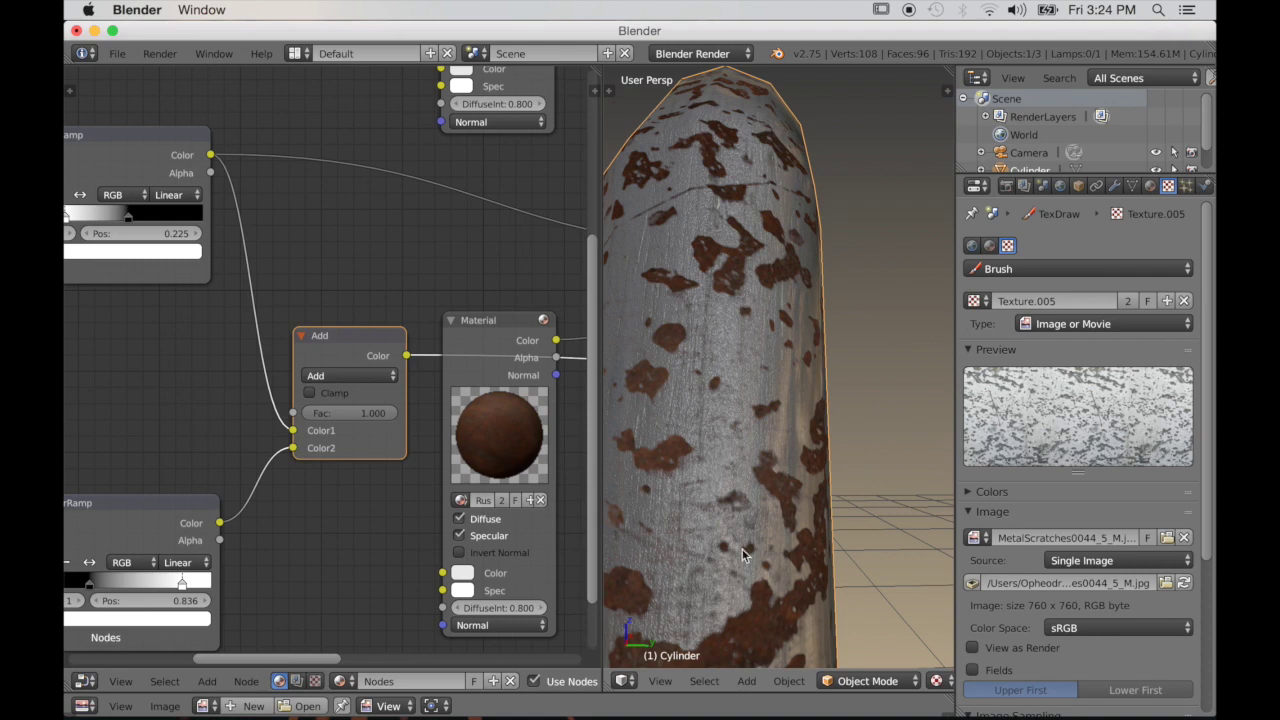
mouse_move(742, 548)
middle_down()
mouse_move(780, 471)
mouse_move(809, 466)
mouse_move(814, 486)
mouse_move(811, 472)
middle_up()
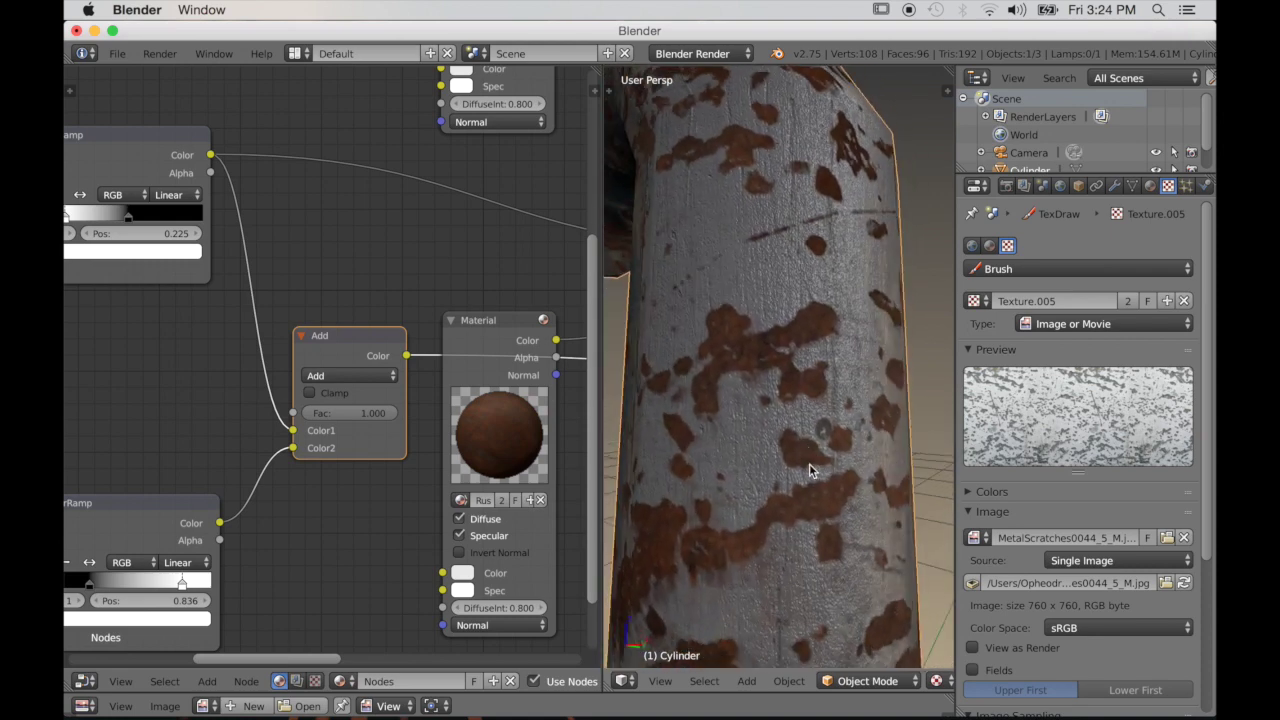
Move the Normal-driven ColorRamp's black stop to 0.570, check the pipe, and enlarge the 3D view over the node editor
scroll(260, 605, down, 2)
middle_drag(260, 605, 319, 578)
scroll(317, 578, up, 3)
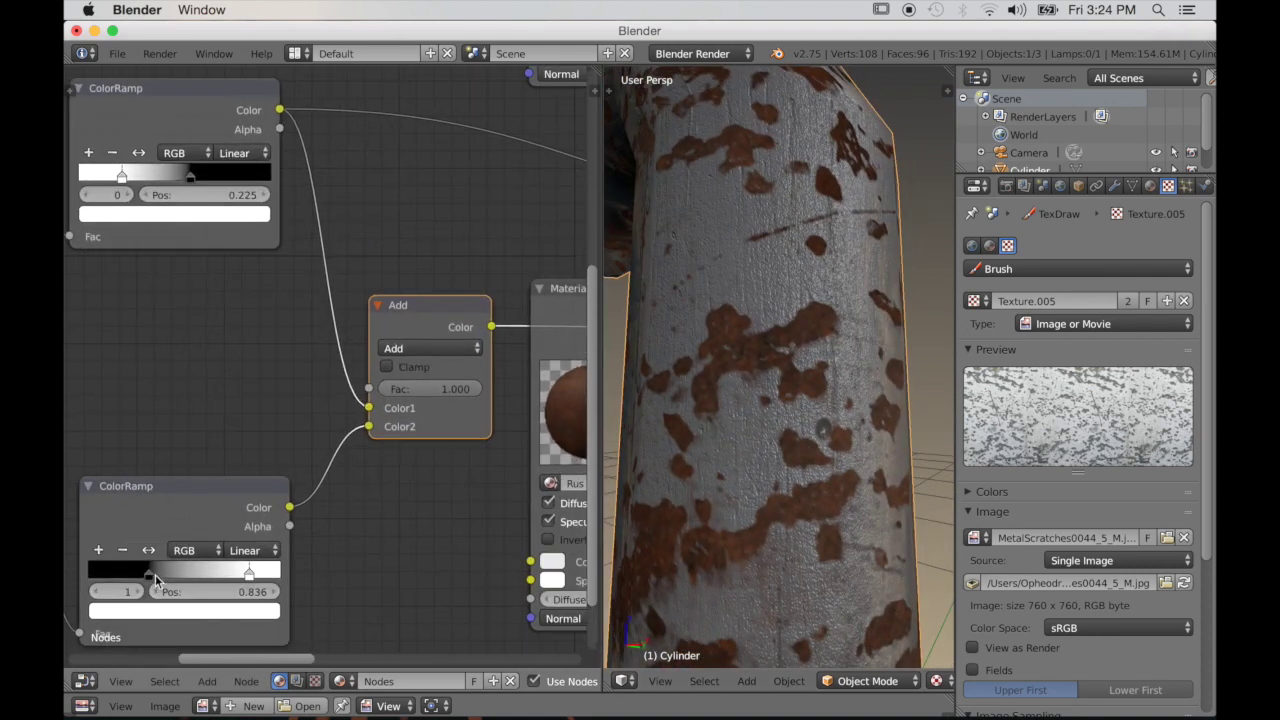
click(150, 573)
drag(181, 575, 198, 582)
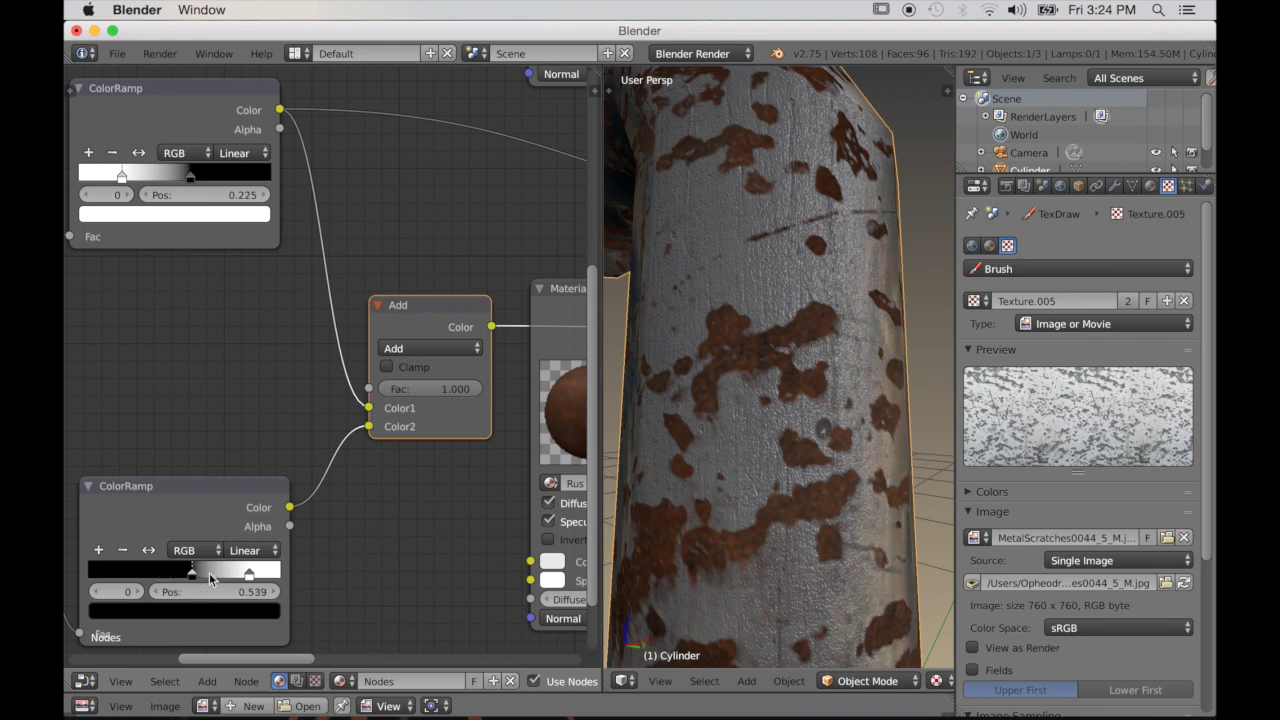
mouse_move(630, 519)
middle_down()
mouse_move(723, 506)
mouse_move(700, 548)
mouse_move(686, 540)
middle_up()
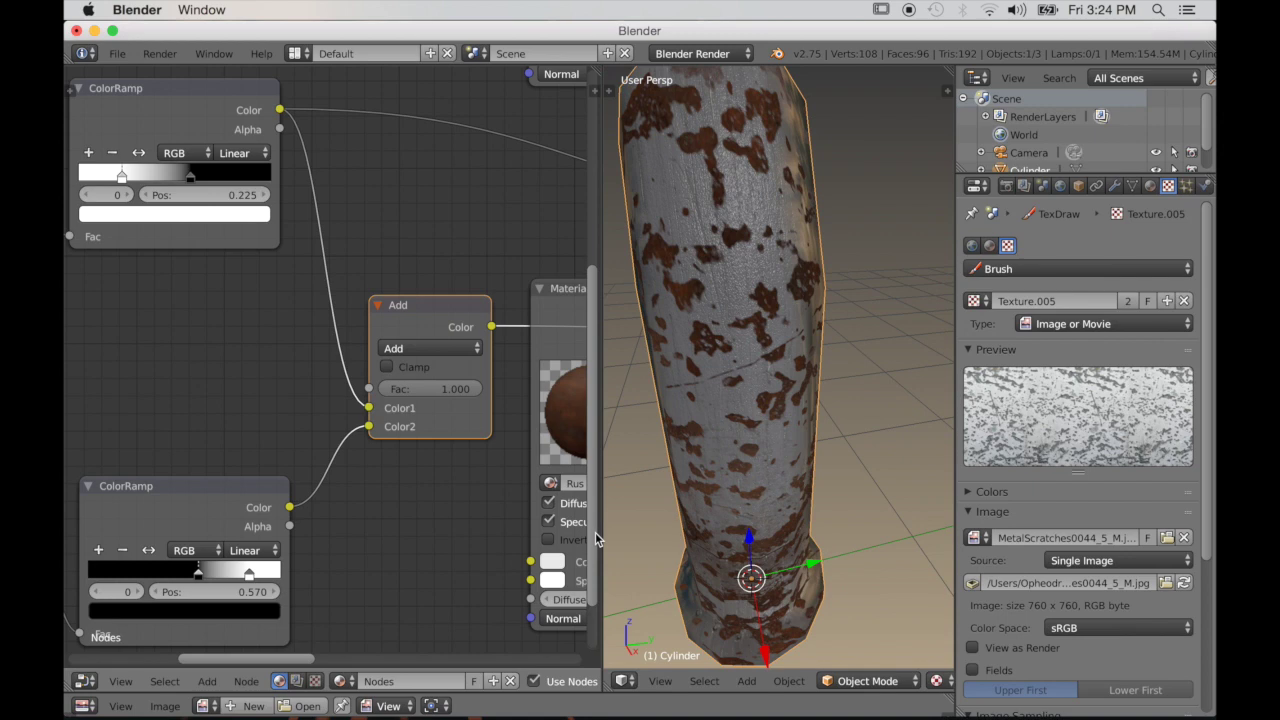
drag(604, 530, 66, 568)
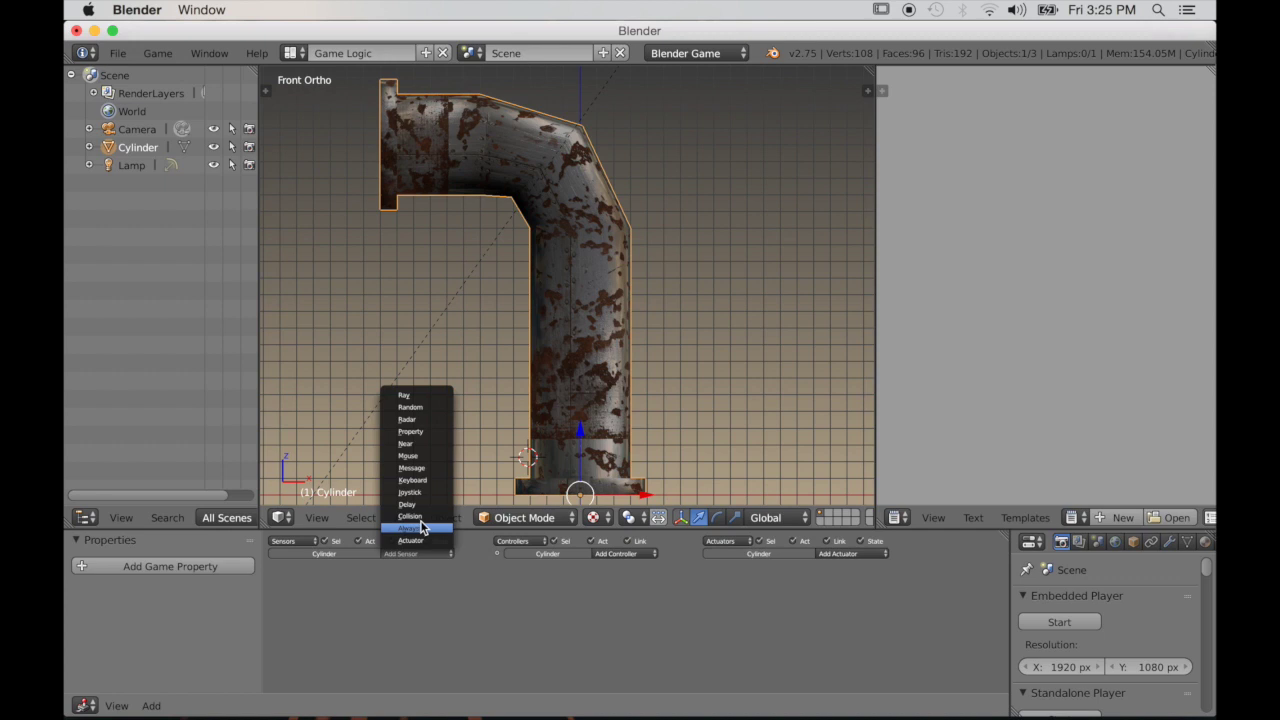
Add an Always sensor and a Motion actuator with 1° Z rotation to the pipe, linked through an And controller
click(422, 528)
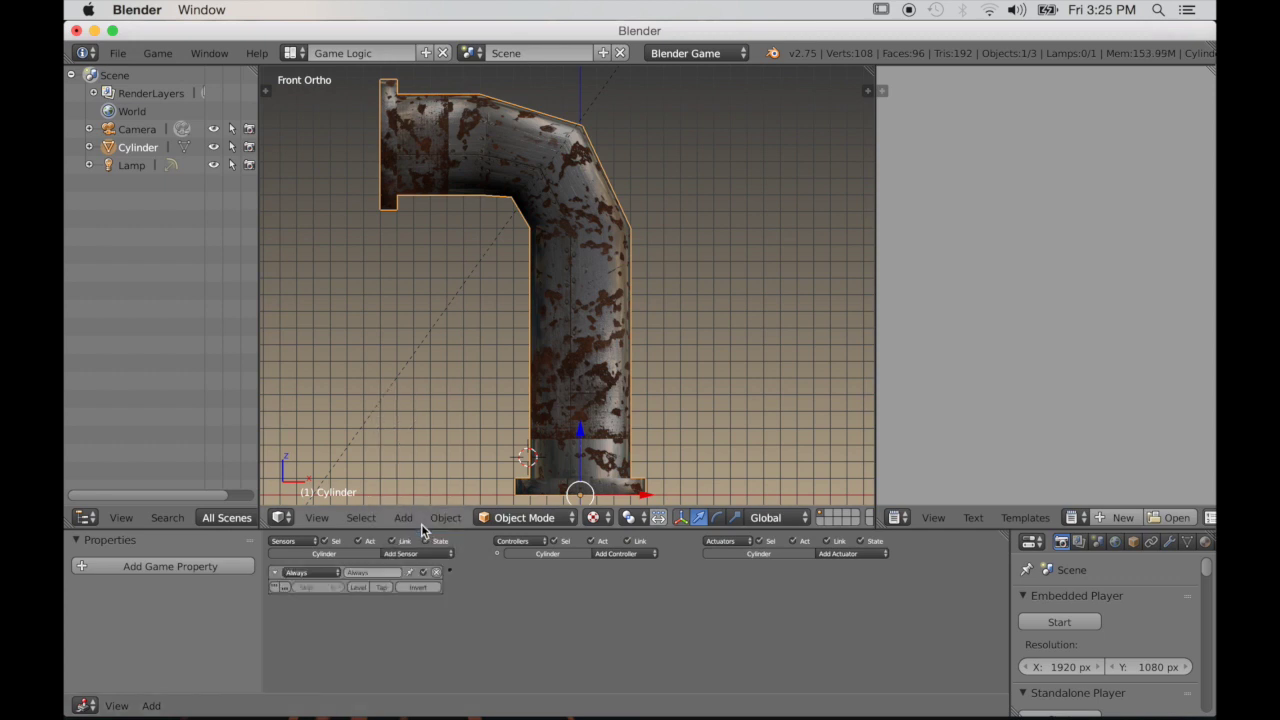
click(843, 554)
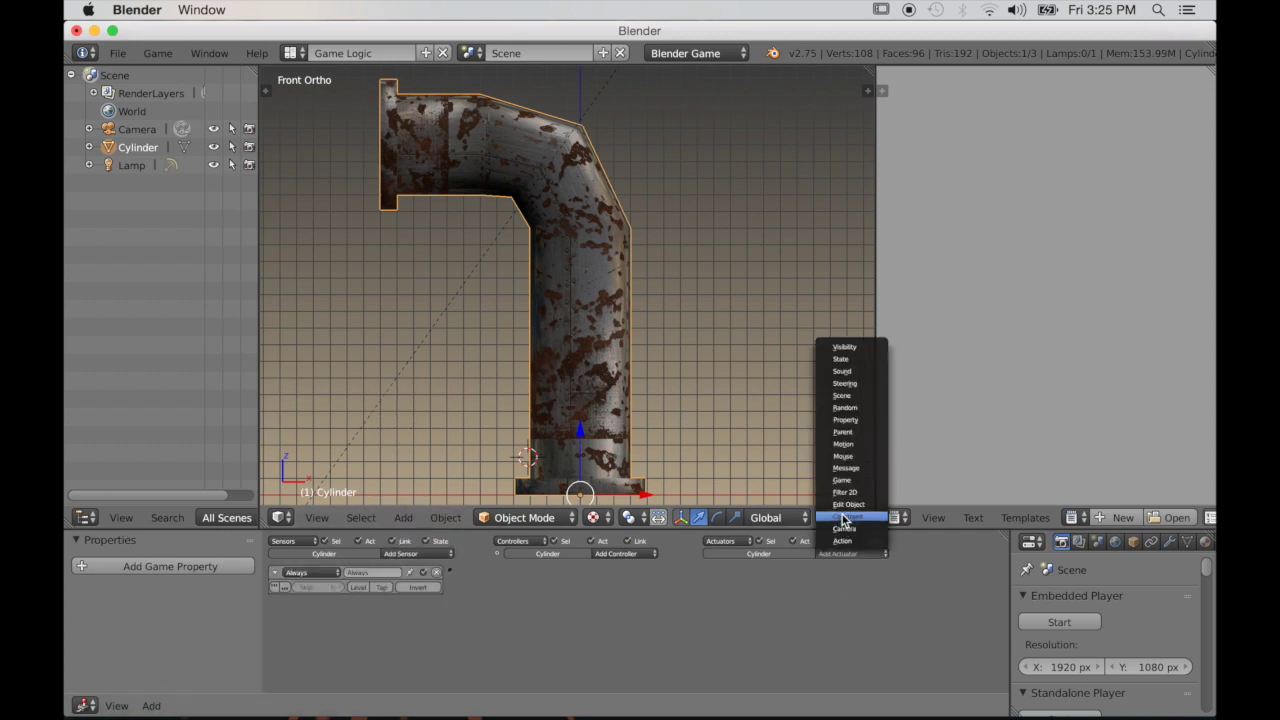
click(855, 447)
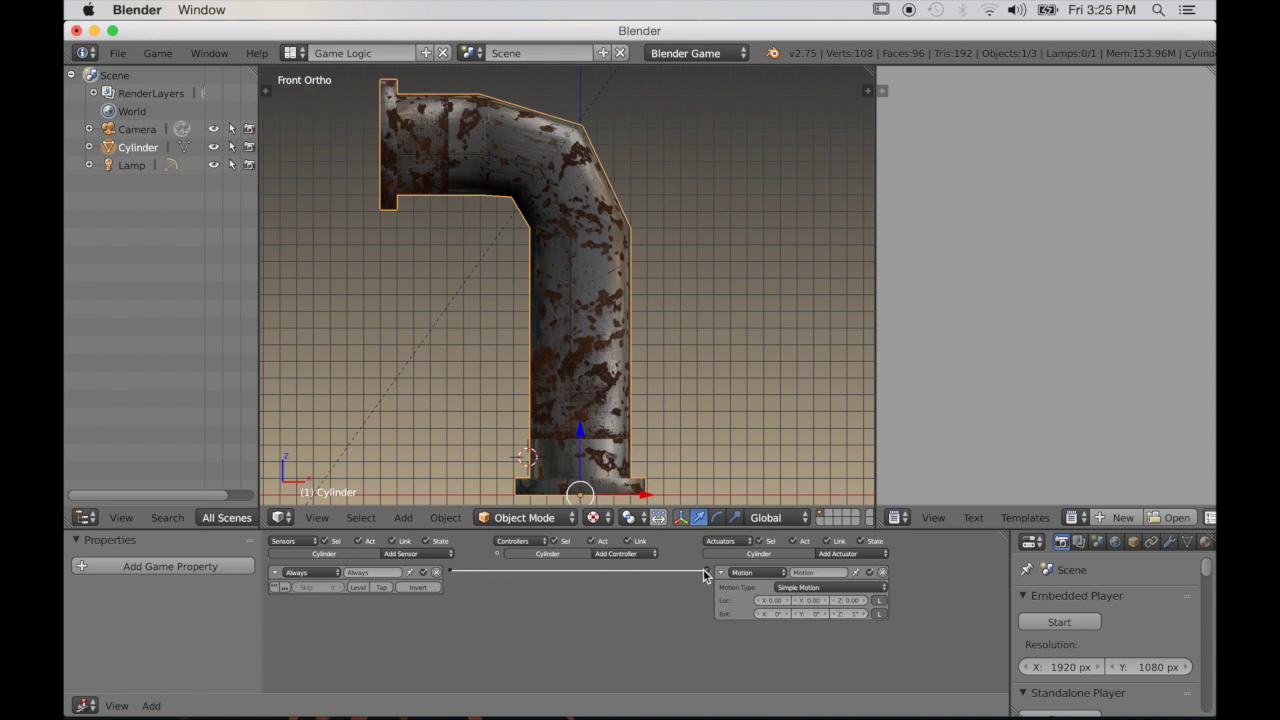
drag(707, 576, 706, 572)
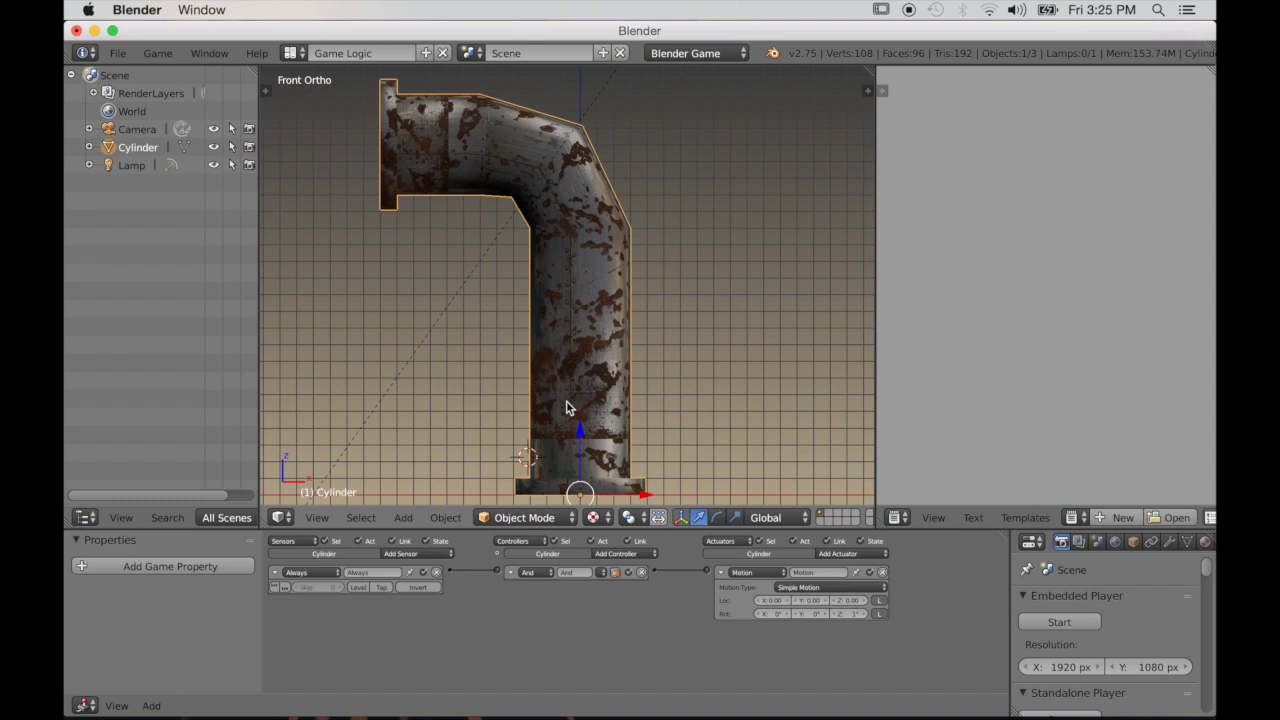
Run the game to watch the pipe rotate, stop it, and run it again on a close-up of the riveted section
key(p)
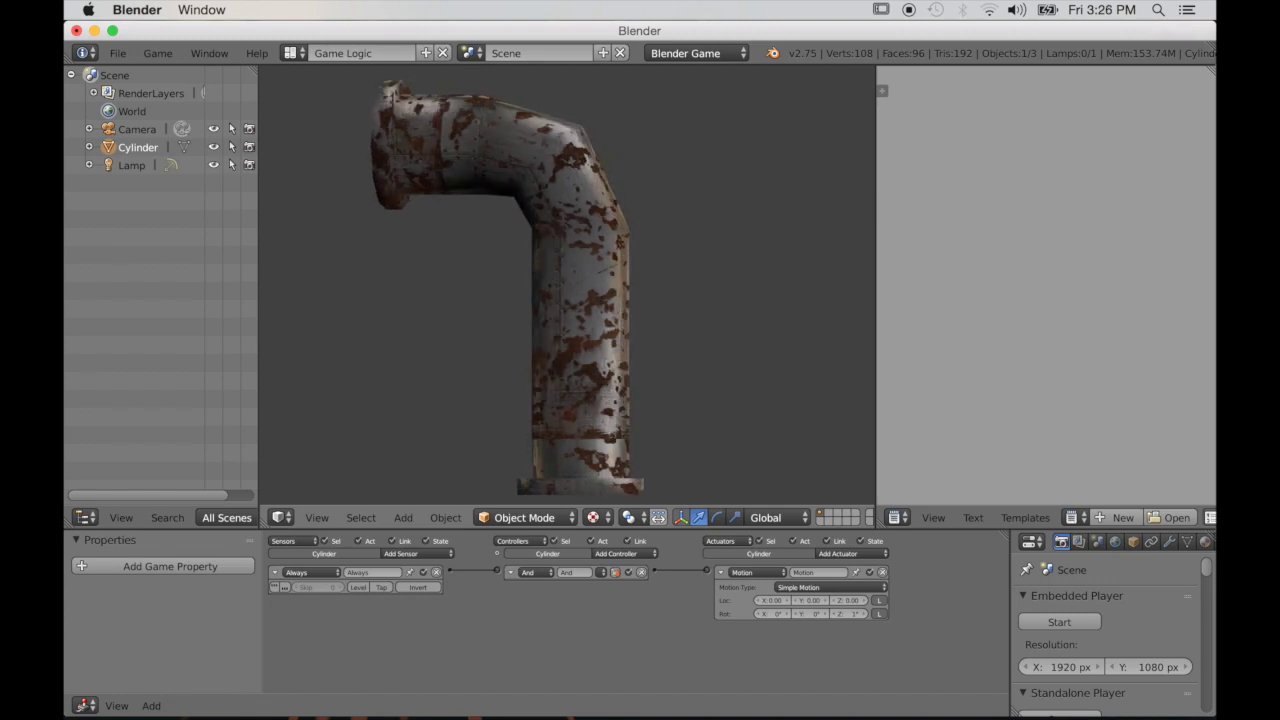
key(Escape)
scroll(586, 437, up, 4)
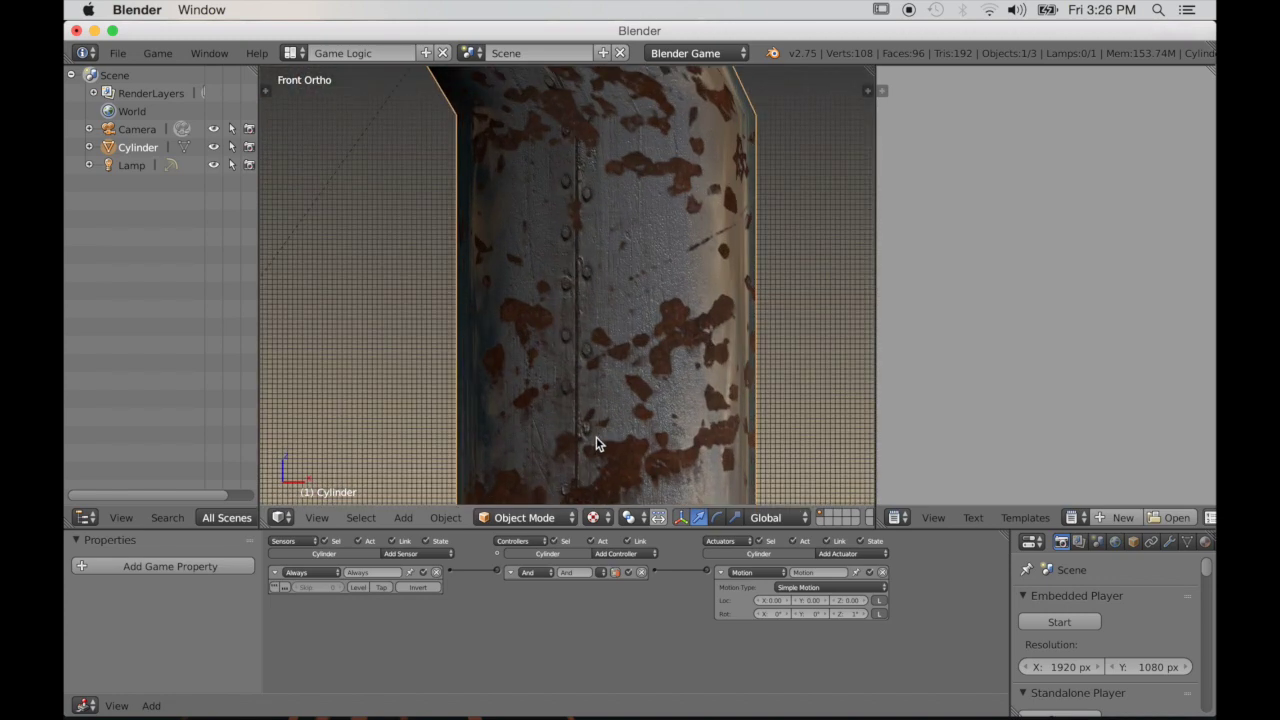
shift+middle_drag(622, 440, 580, 388)
scroll(565, 384, down, 1)
key(p)
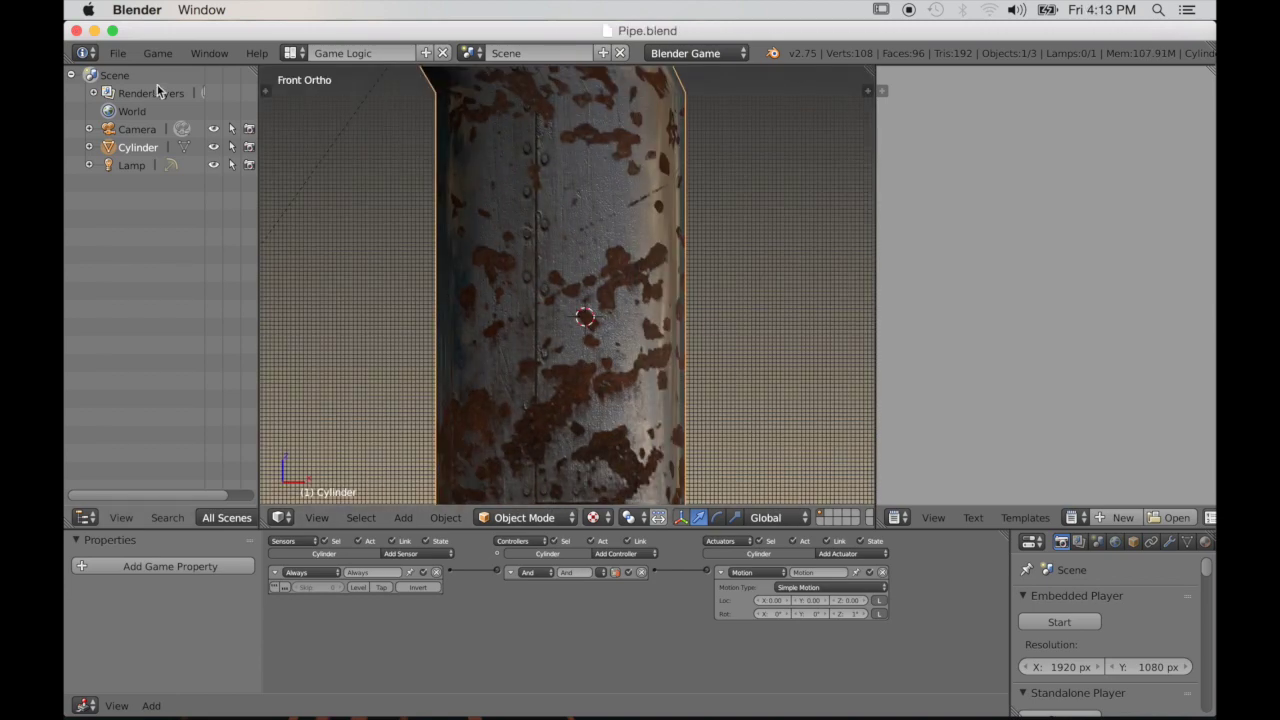
Return to the Default screen layout and show the pipe in front orthographic view
click(289, 53)
click(330, 131)
shift+middle_drag(533, 380, 580, 391)
key(KP_1)
key(KP_5)
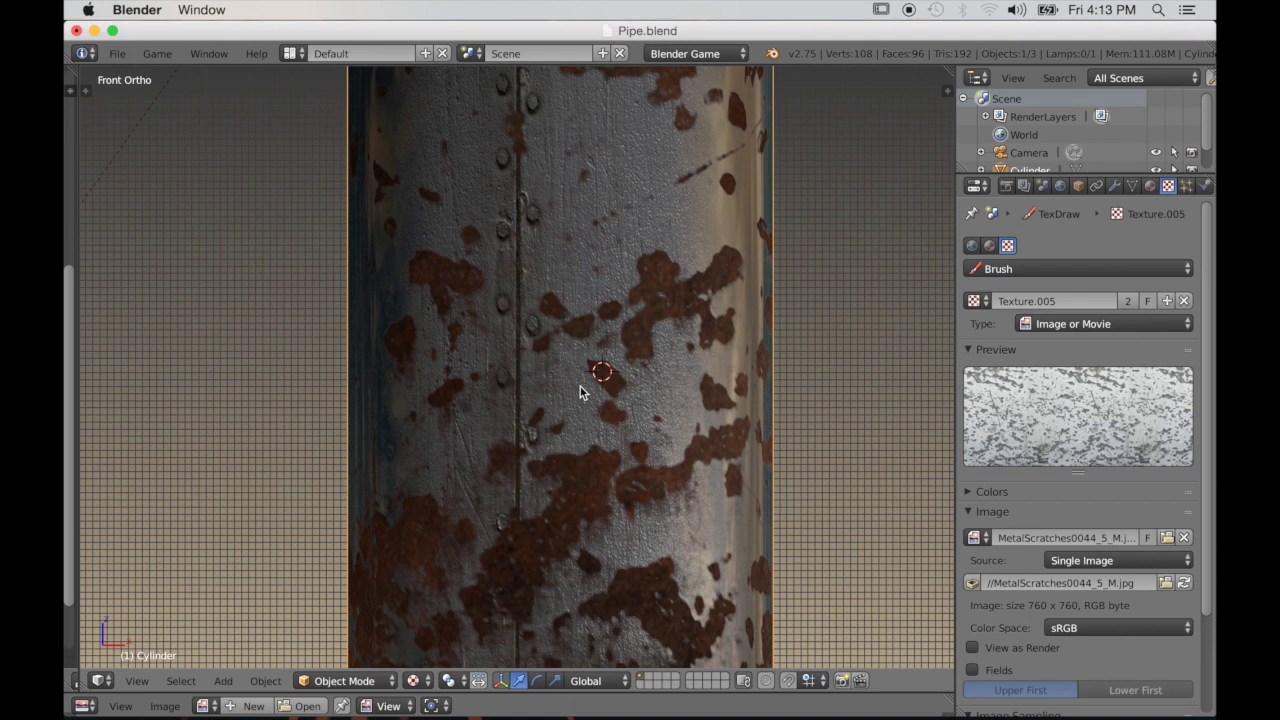
scroll(1050, 165, down, 1)
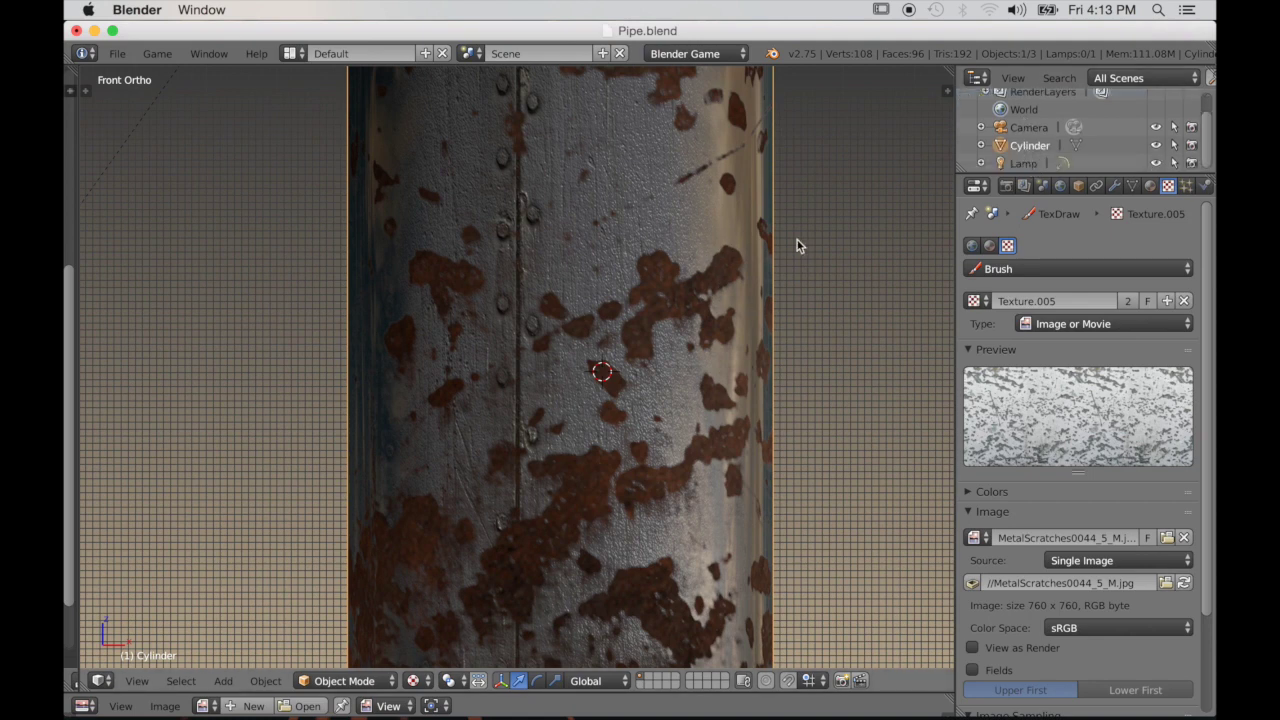
Add a second texture to the Reflection material using the image MetalRivets0046_1_L_hn.jpg
click(1150, 187)
click(1013, 289)
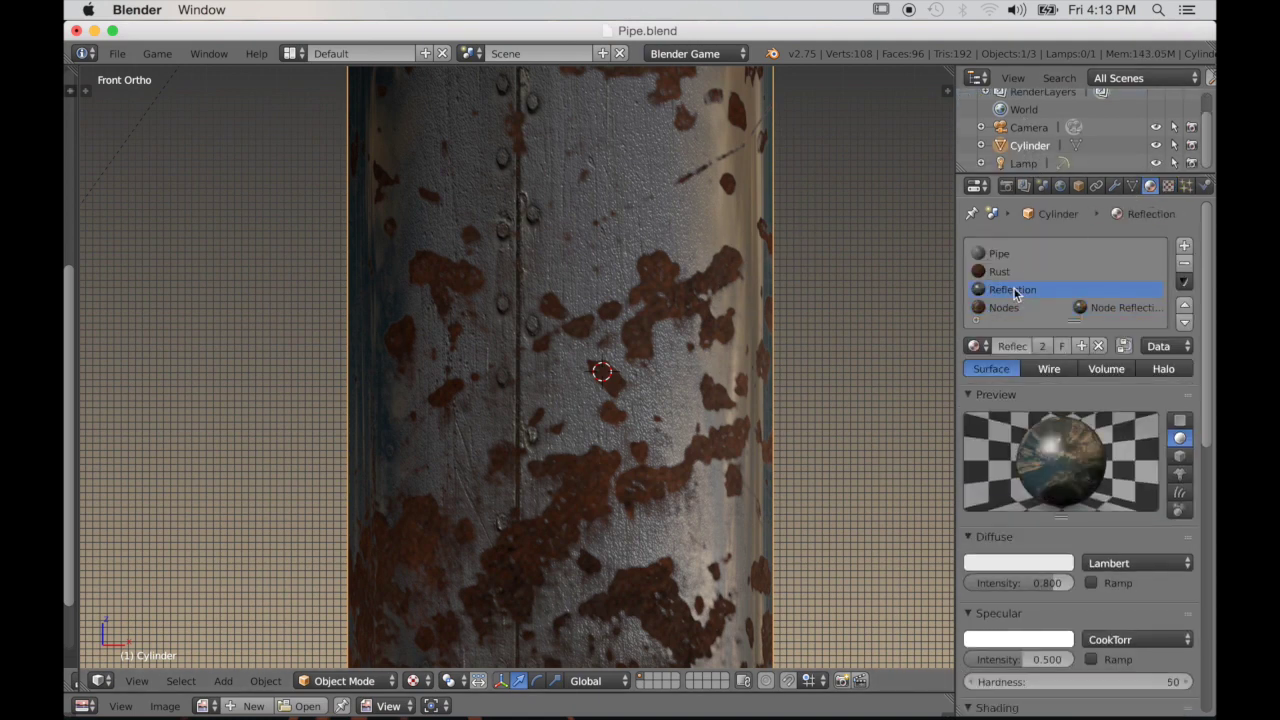
click(1167, 187)
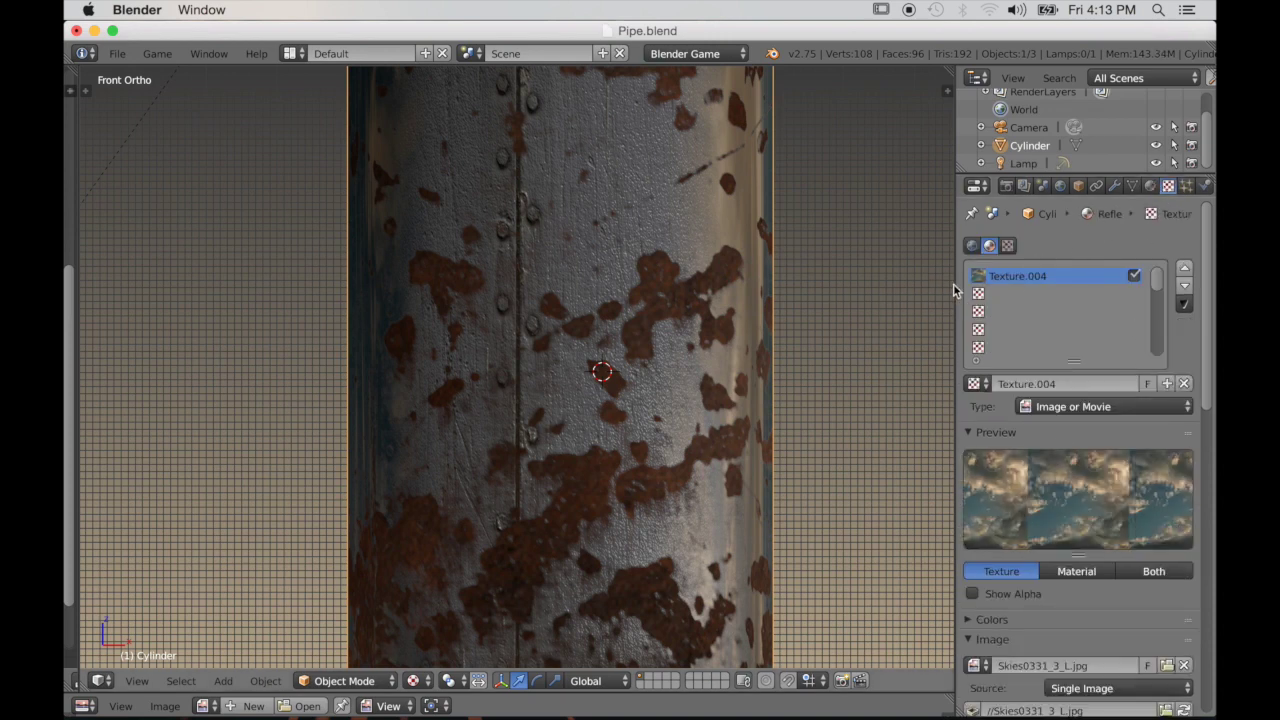
click(977, 296)
click(1020, 383)
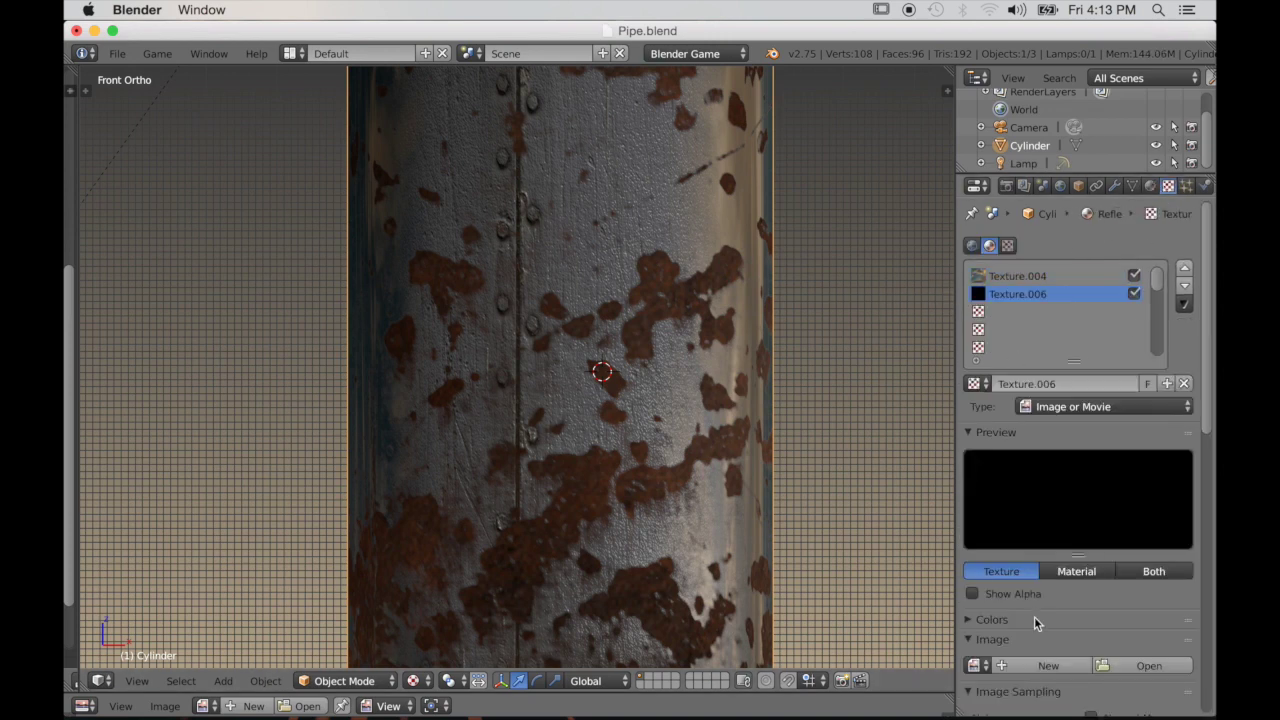
scroll(1022, 601, down, 4)
click(975, 521)
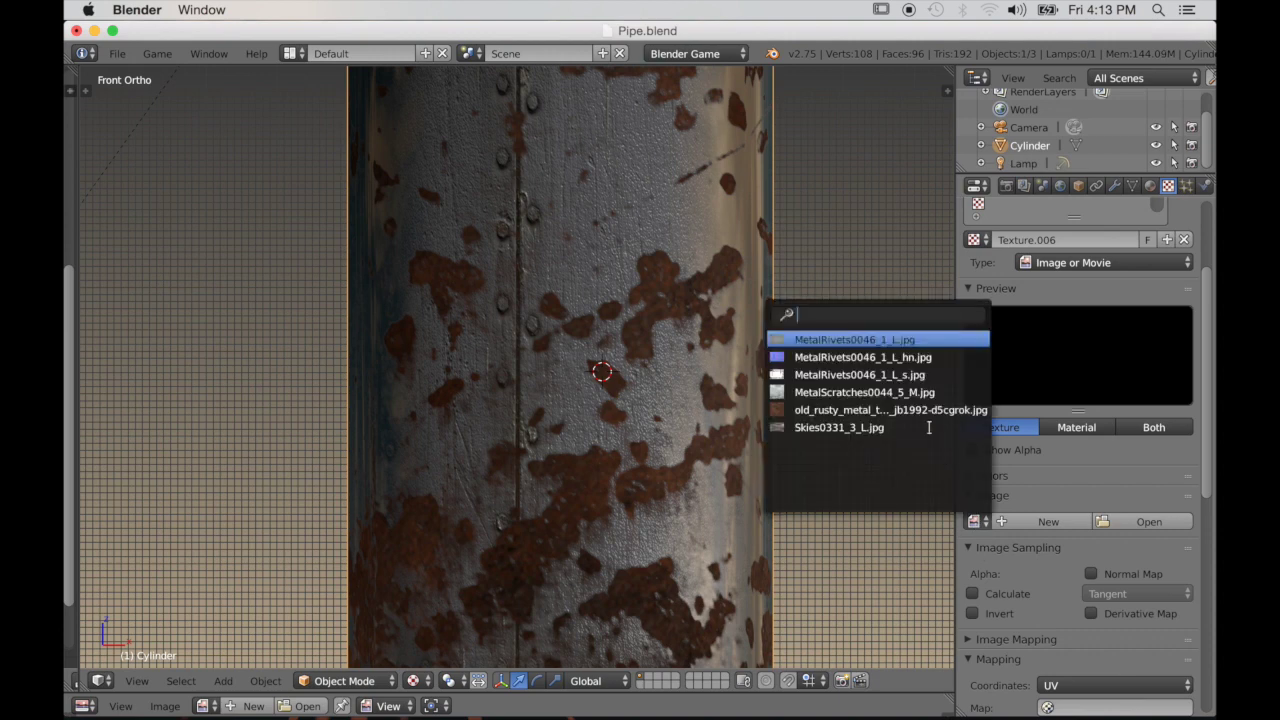
click(899, 365)
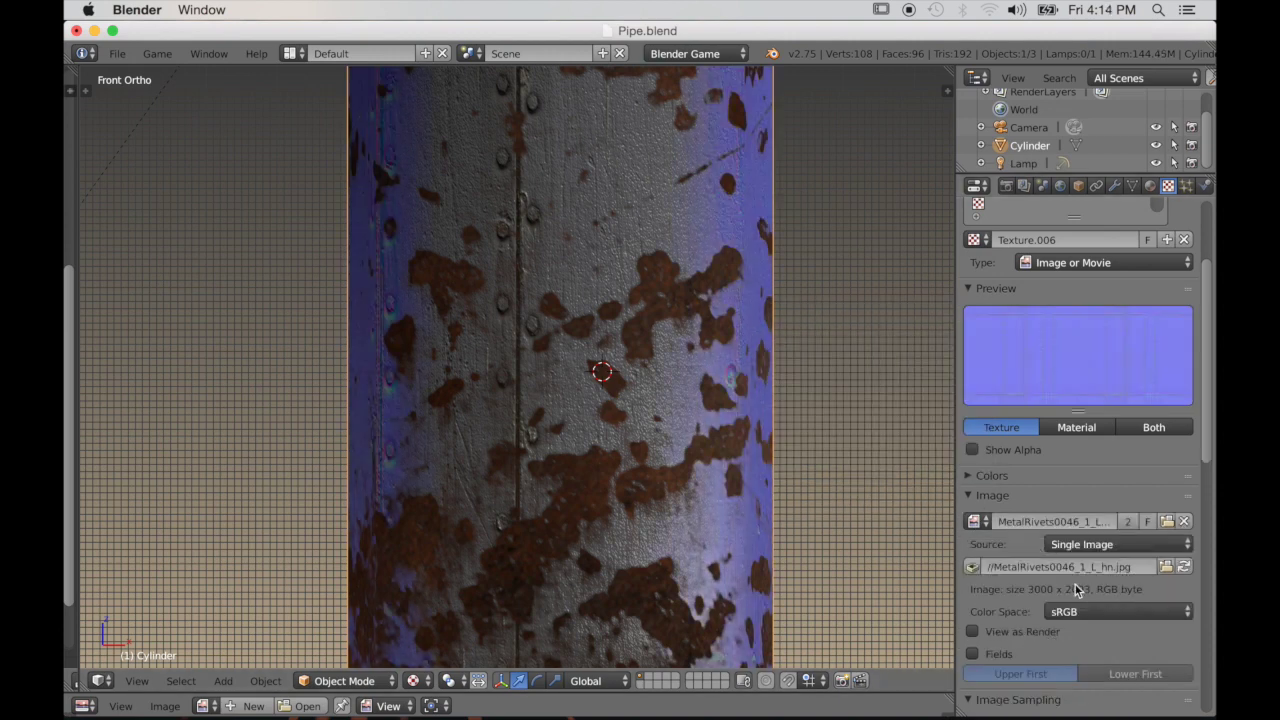
Mark the new reflection texture as a tangent normal map and make it influence Normal at 1.000 instead of Color
scroll(1075, 587, down, 3)
click(1093, 616)
scroll(1110, 610, down, 4)
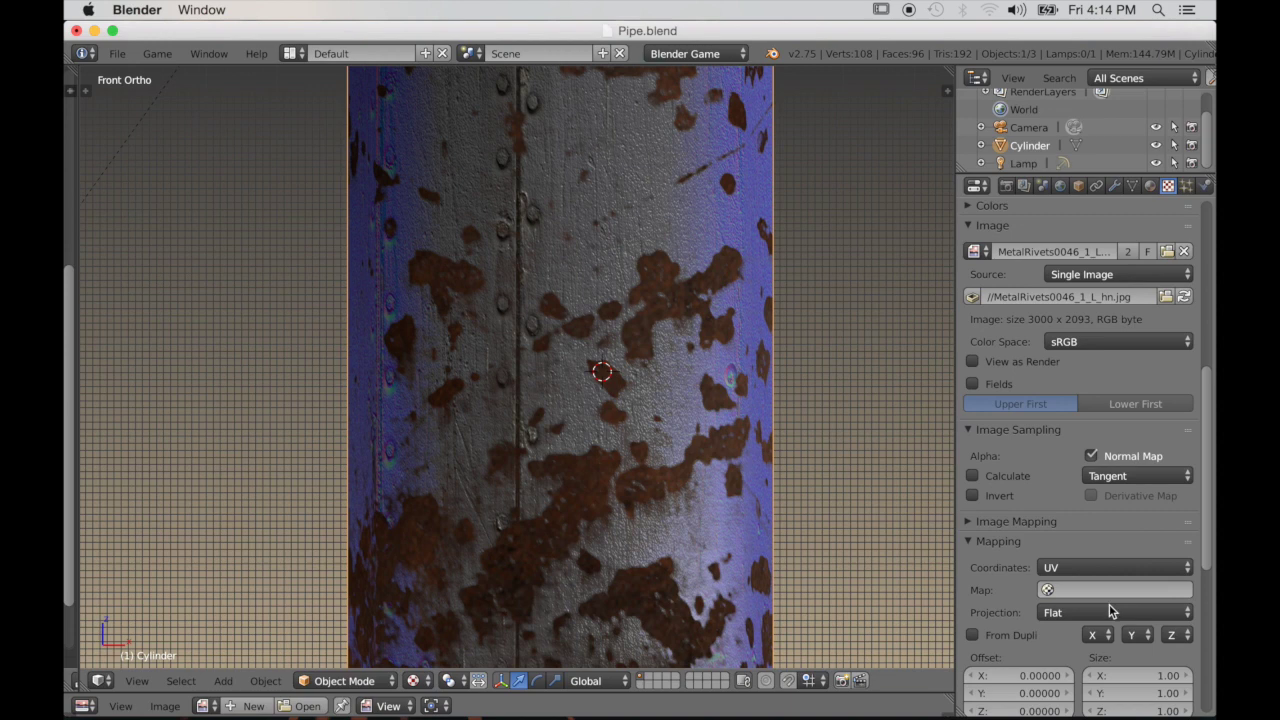
scroll(1100, 610, down, 6)
click(1091, 631)
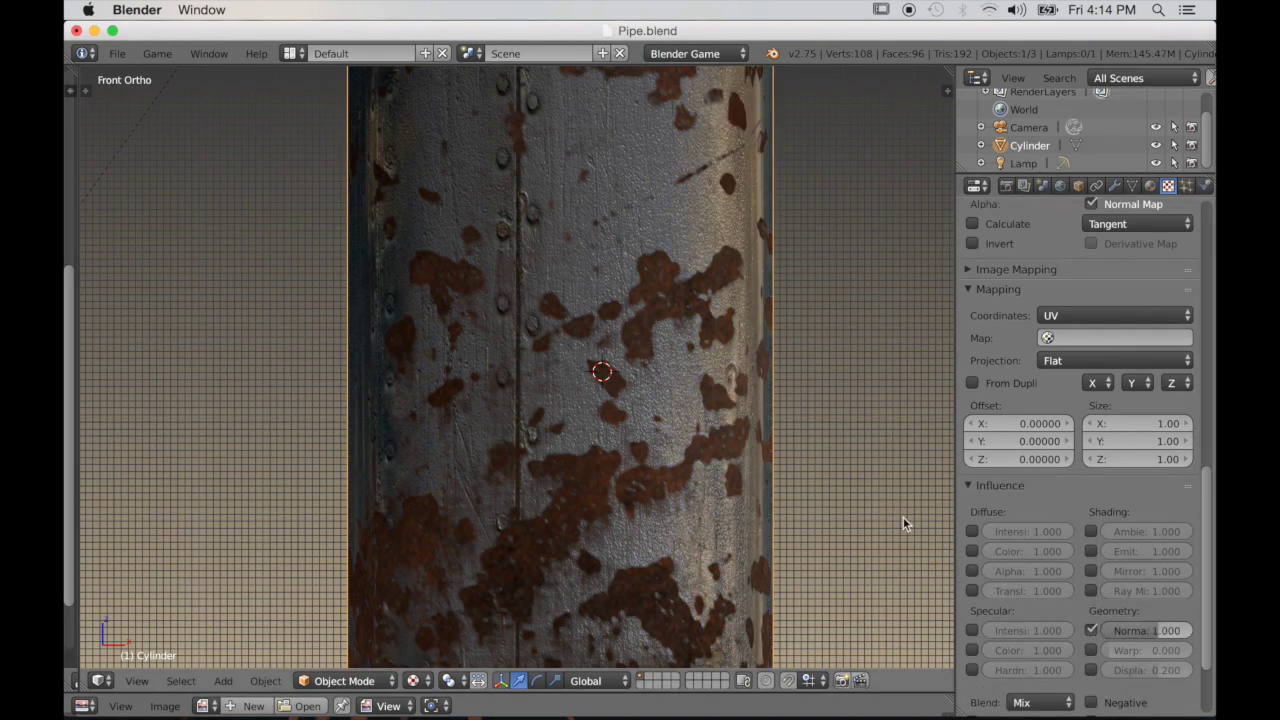
Run the game to examine the bumped reflections on the rotating pipe, stop it, and inspect the pipe from another angle
key(p)
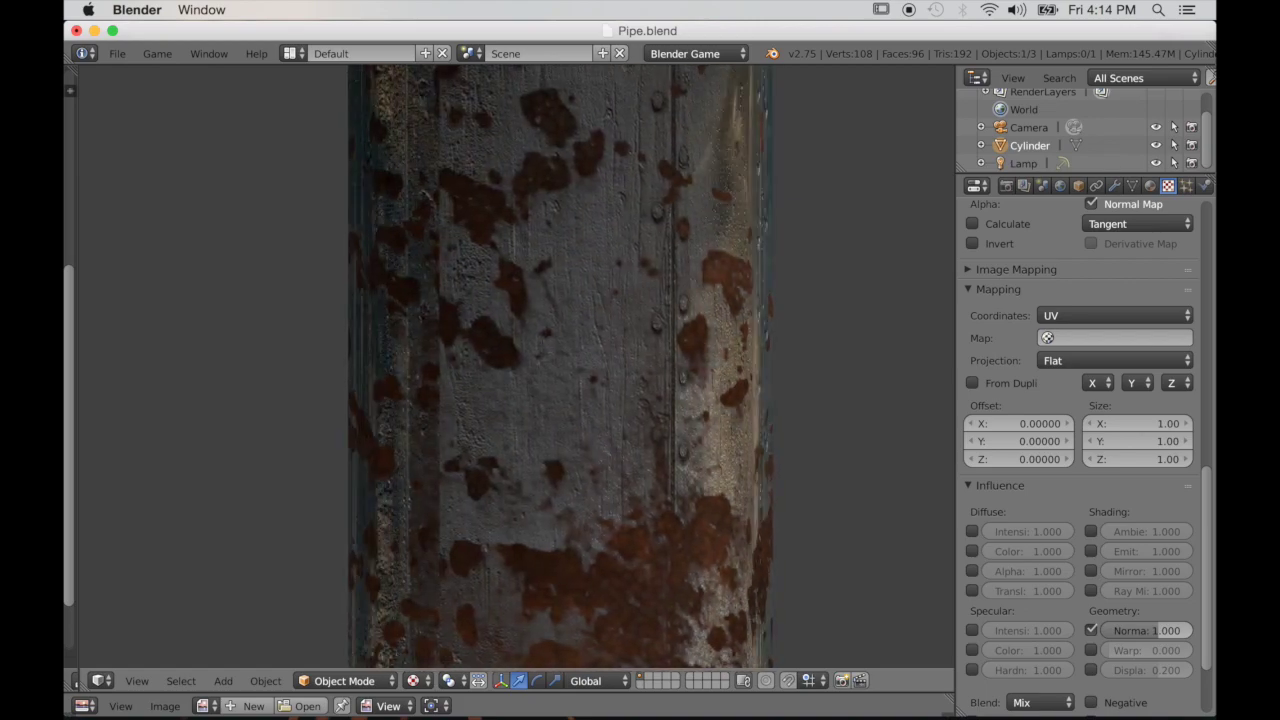
key(Escape)
middle_drag(823, 457, 670, 477)
middle_drag(687, 471, 659, 442)
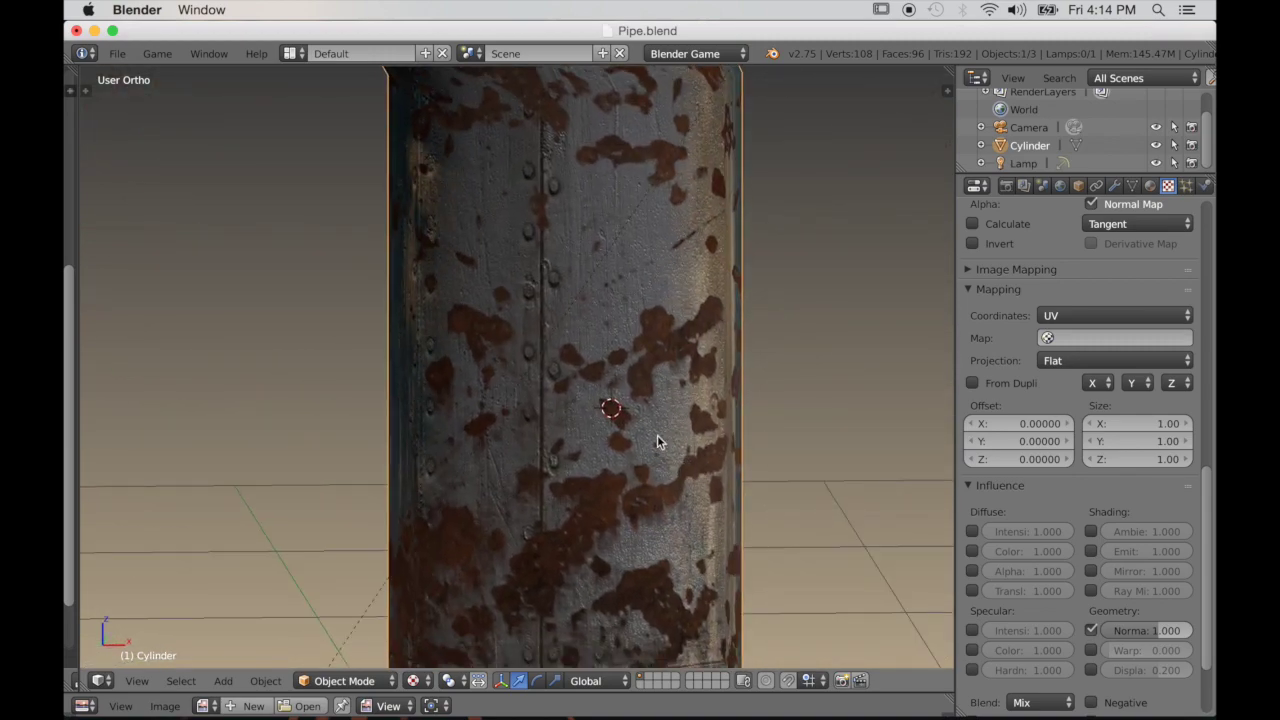
Add a second texture to the Rust material using the image MetalScratches0044_5_M.jpg
drag(1210, 514, 1214, 220)
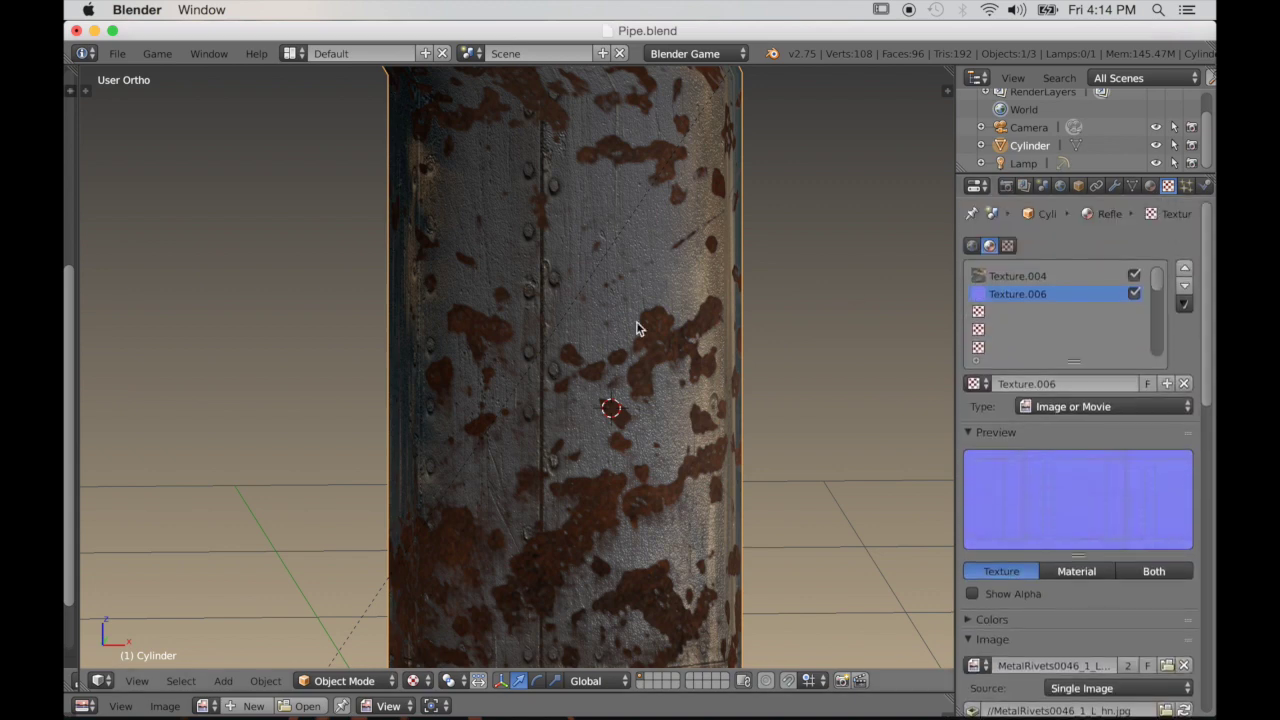
click(1148, 188)
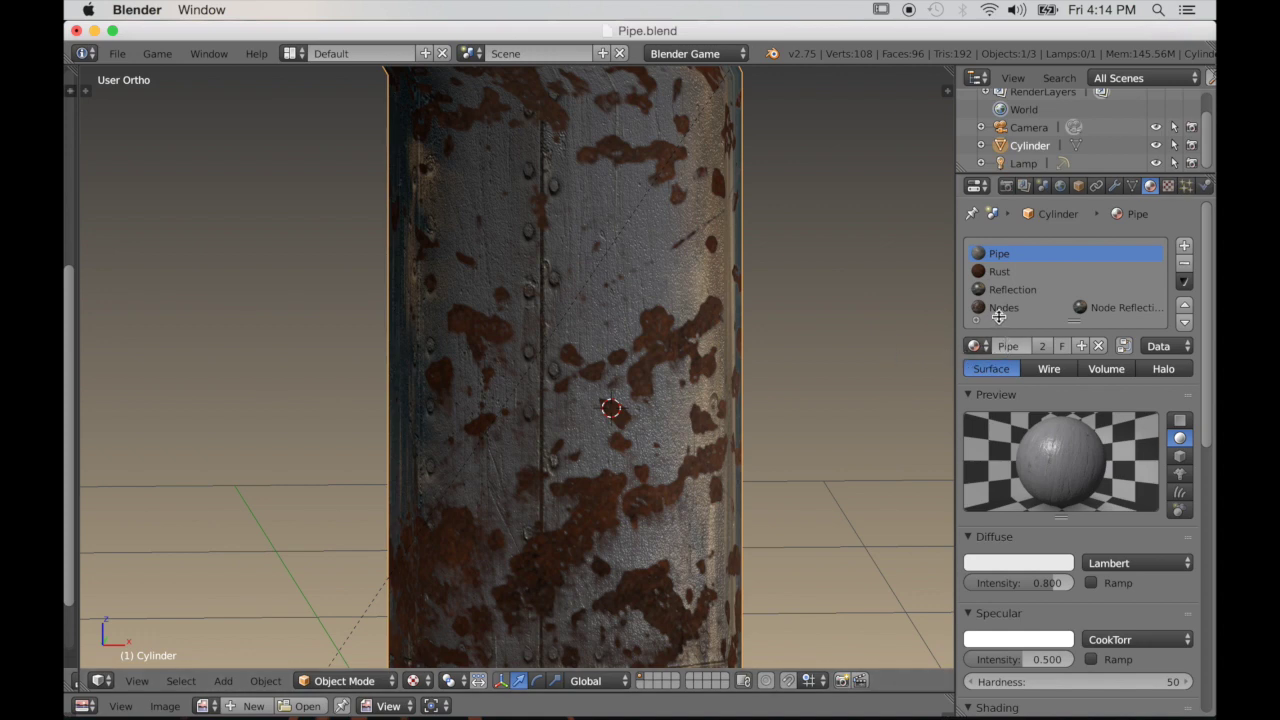
click(1003, 271)
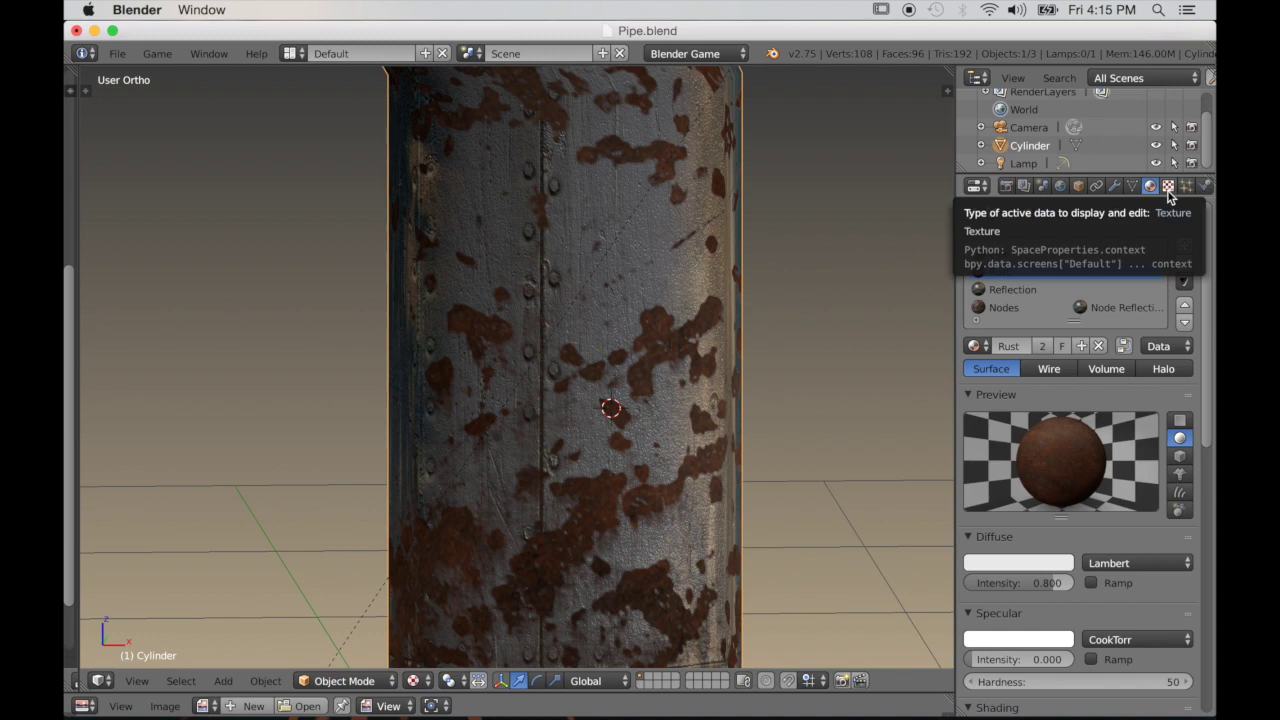
click(1168, 187)
click(1015, 293)
click(1034, 384)
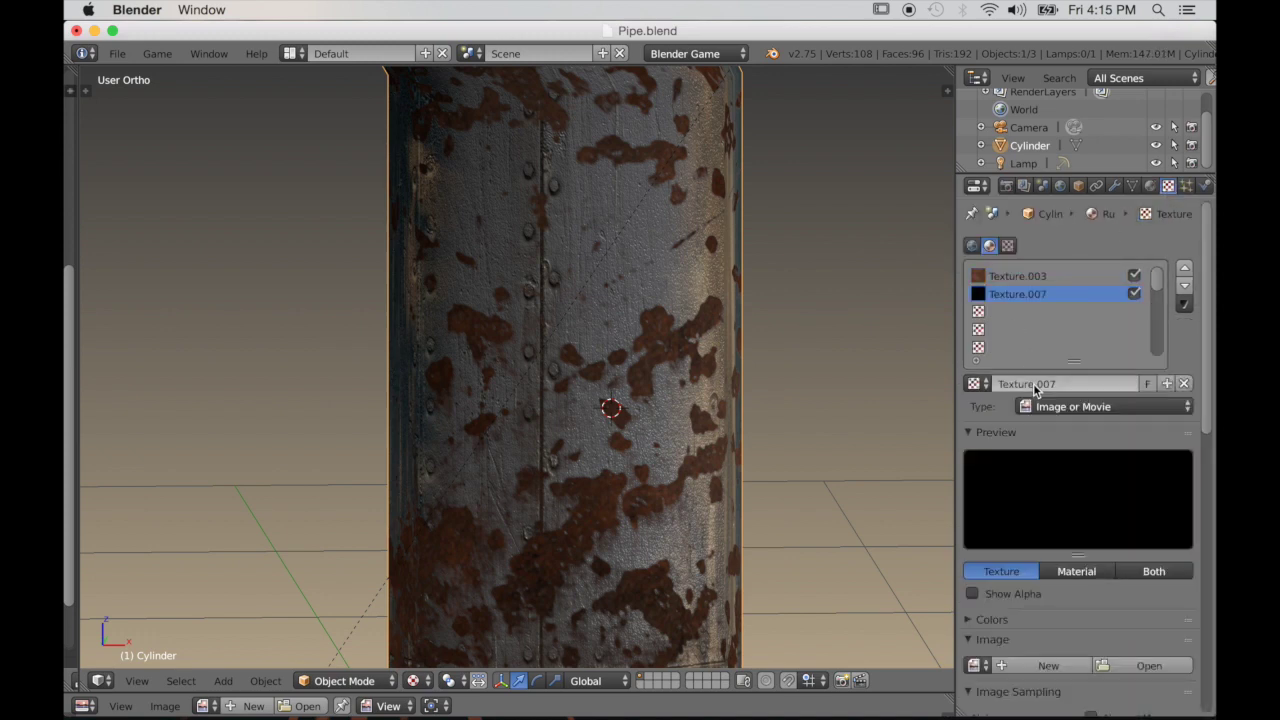
click(975, 666)
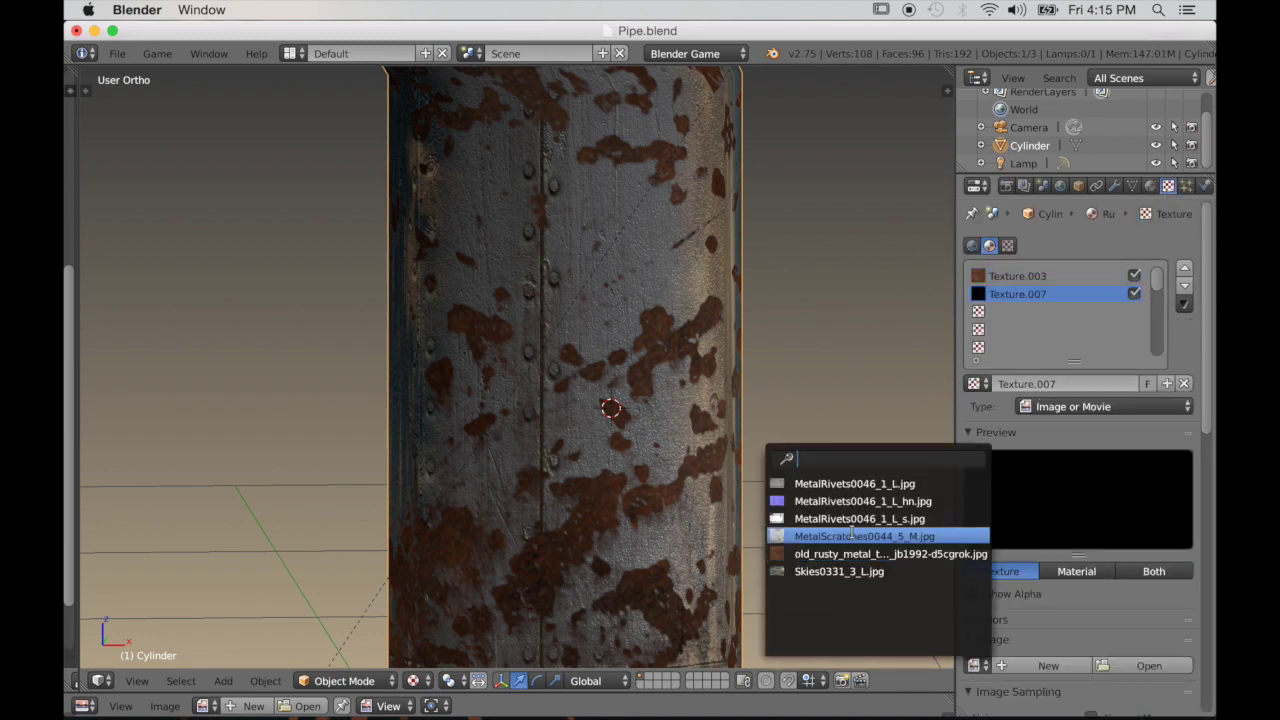
click(855, 537)
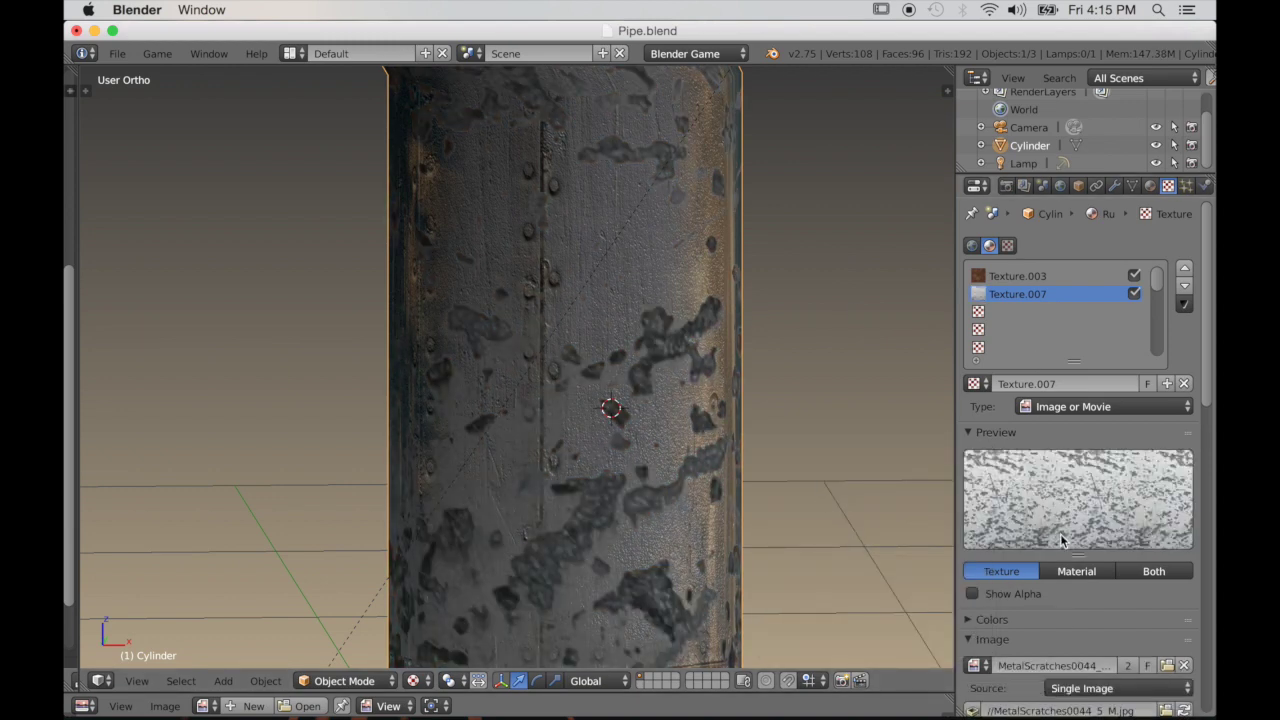
Turn off the rust scratch texture's Color influence, enable its Normal influence, and inspect the rust up close
scroll(1063, 540, down, 15)
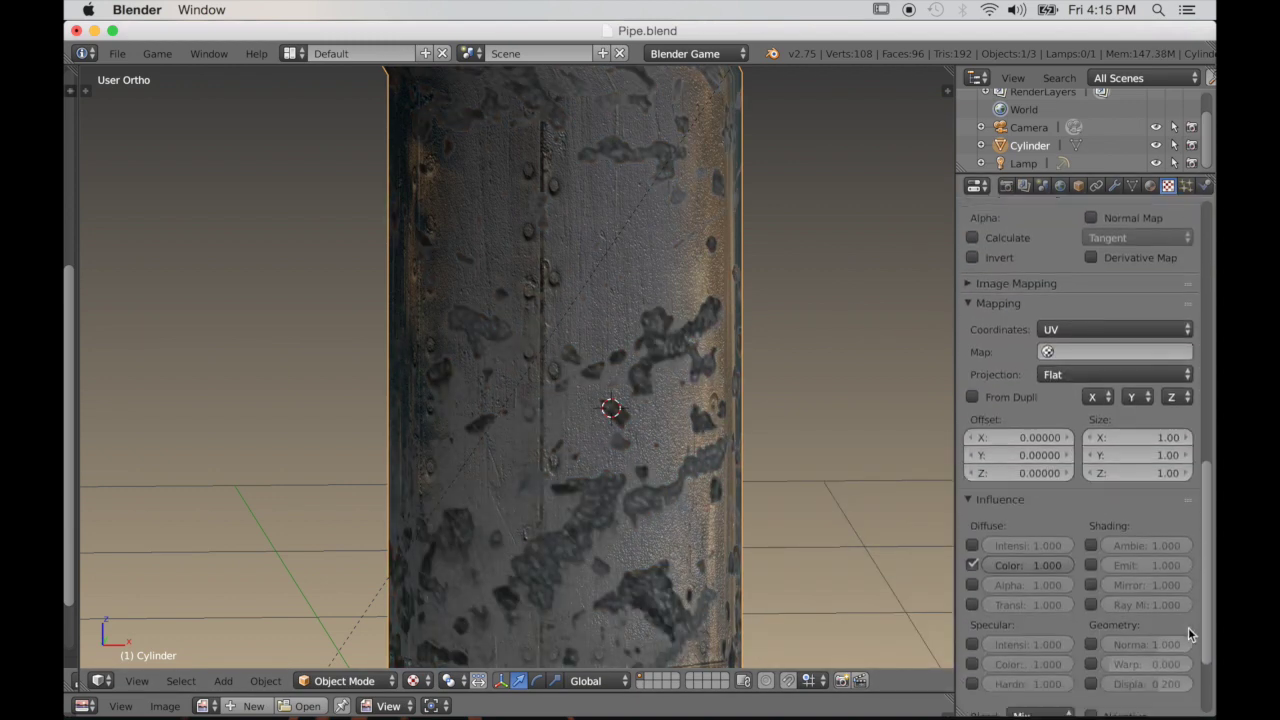
scroll(1022, 566, down, 2)
click(971, 483)
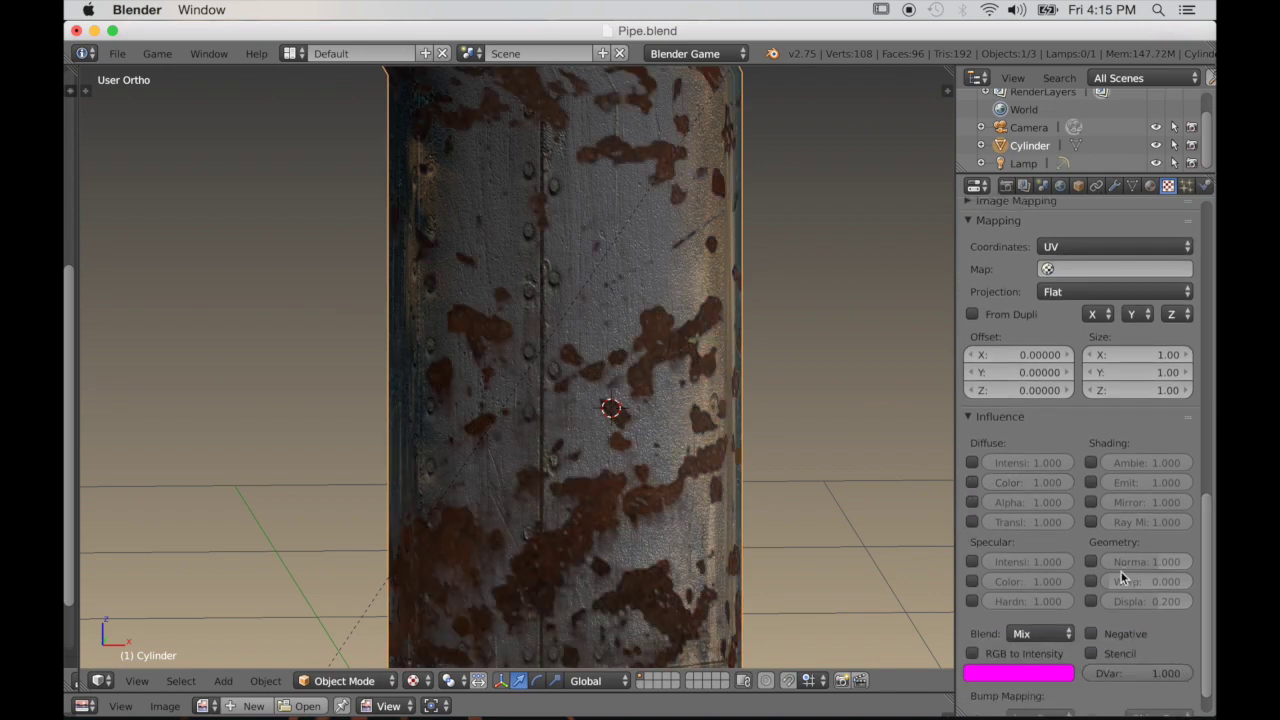
click(1091, 562)
scroll(706, 525, down, 1)
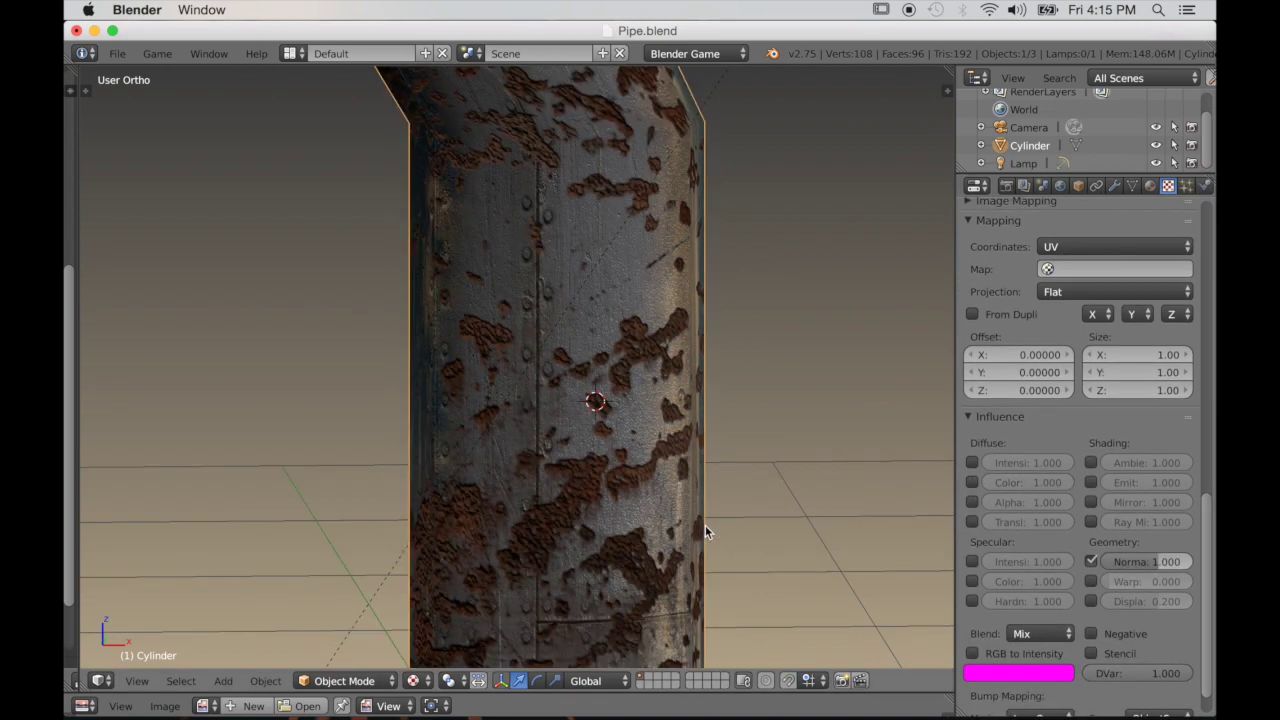
scroll(706, 525, up, 2)
middle_drag(706, 525, 676, 510)
Try a Normal influence of -5 for the Rust material's scratch texture and undo it
click(1148, 571)
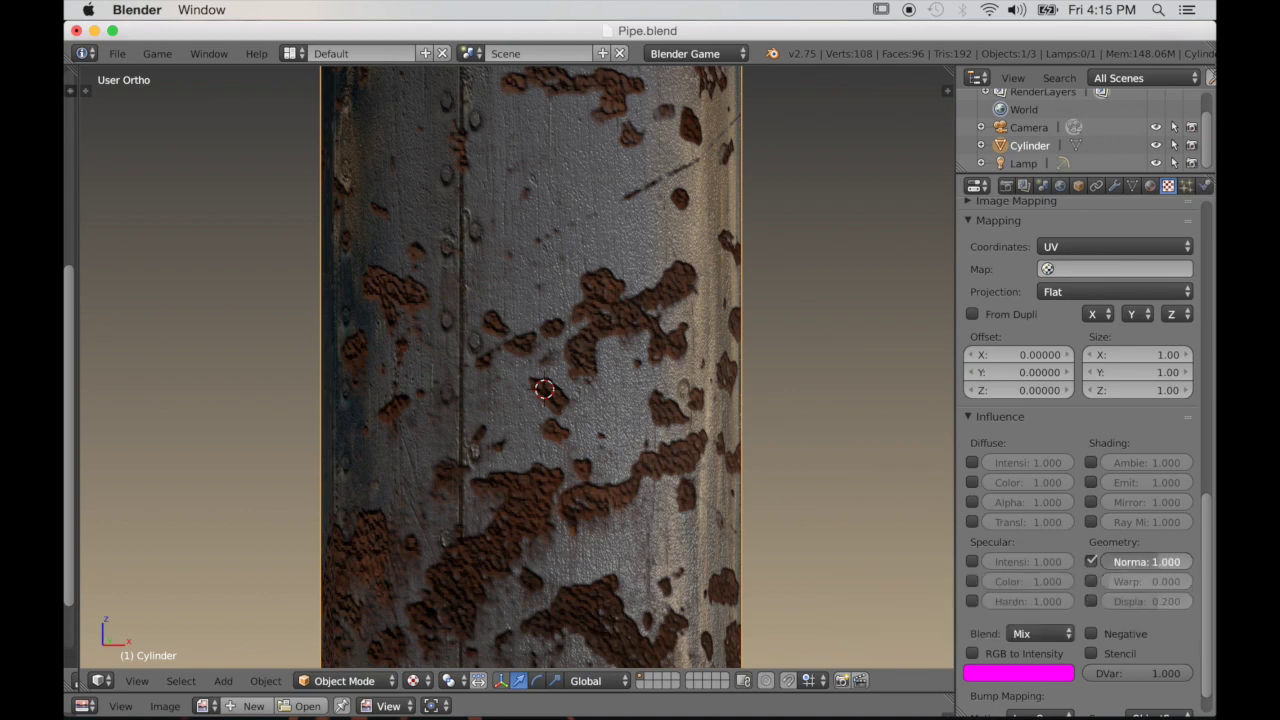
drag(1148, 562, 1120, 562)
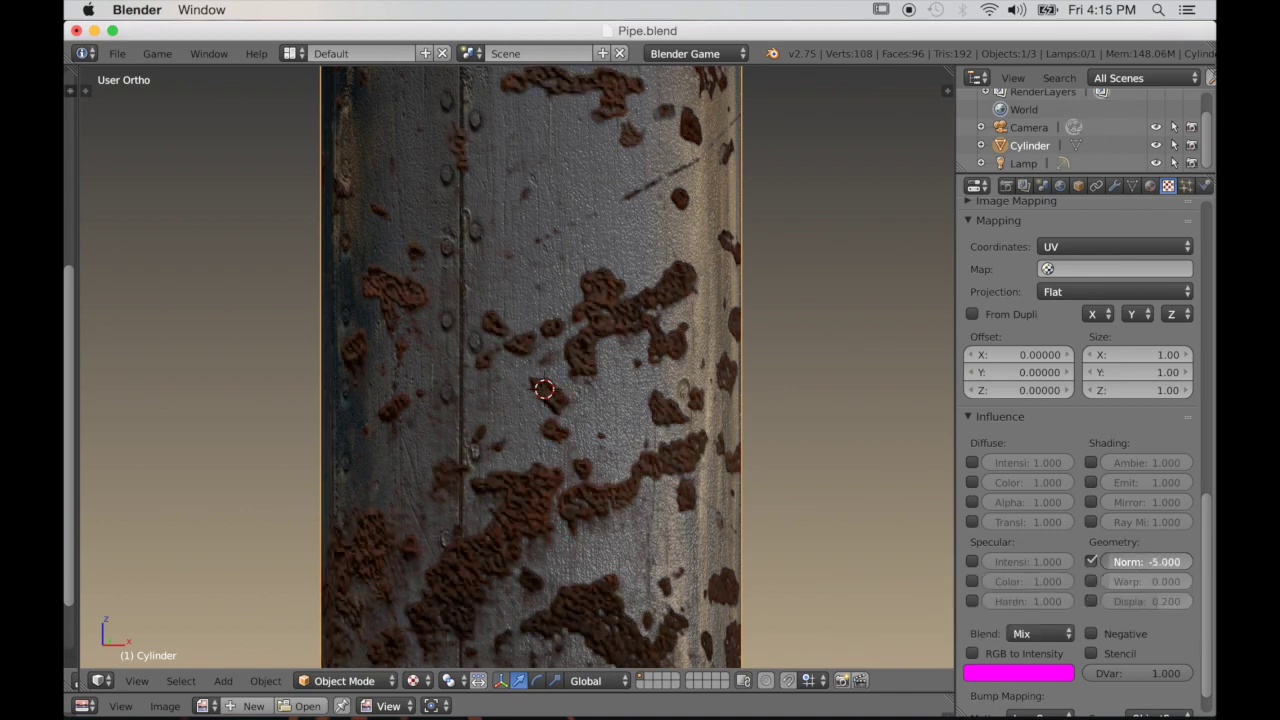
key(ctrl+z)
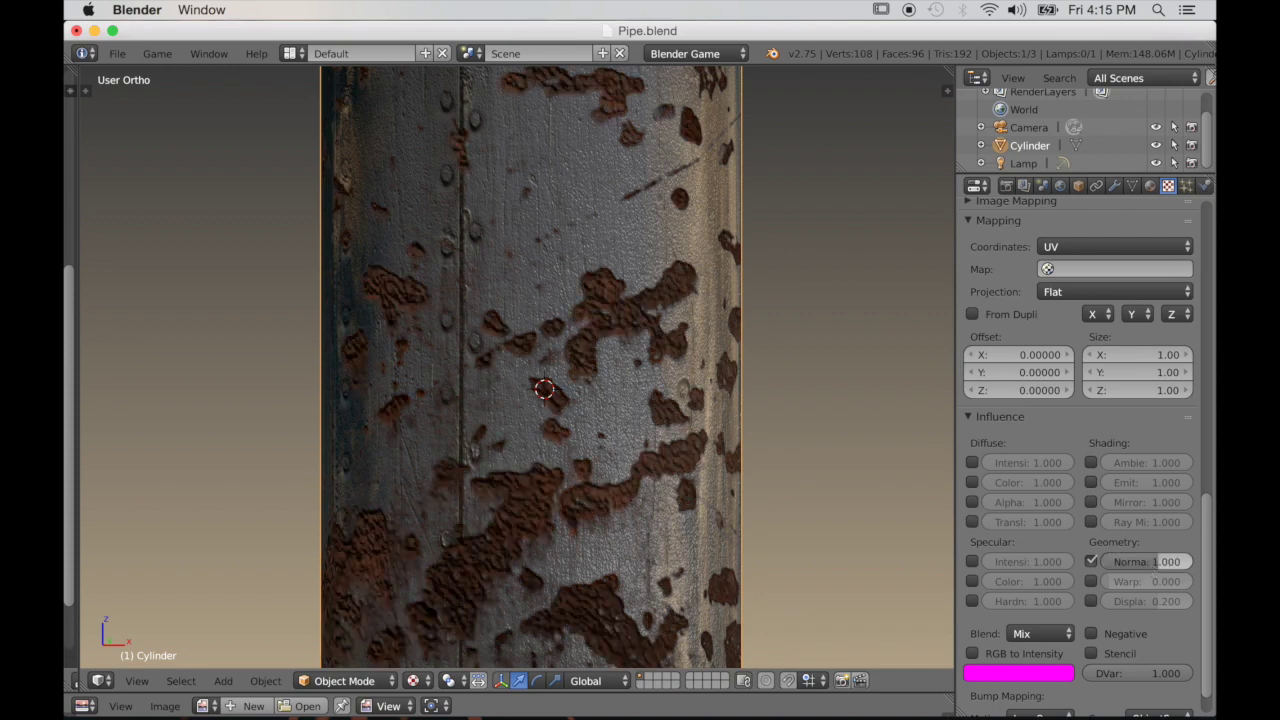
Set the rust scratch texture's Normal influence to 0.255 and switch the 3D view to perspective
drag(1157, 562, 1130, 562)
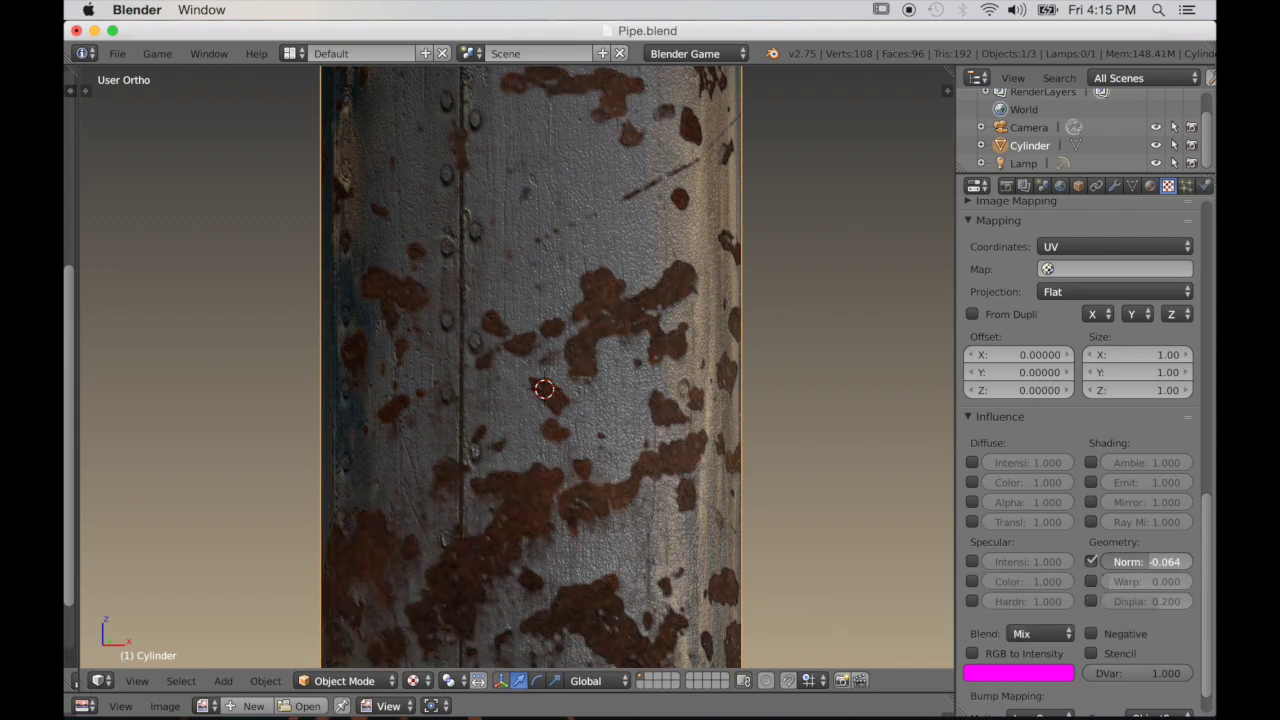
scroll(697, 460, down, 3)
middle_drag(697, 460, 832, 452)
key(KP_5)
Run the game on a close-up of the pipe to examine the rust relief as it rotates
scroll(779, 445, down, 4)
scroll(782, 491, up, 2)
middle_drag(782, 491, 799, 487)
scroll(799, 493, up, 3)
key(p)
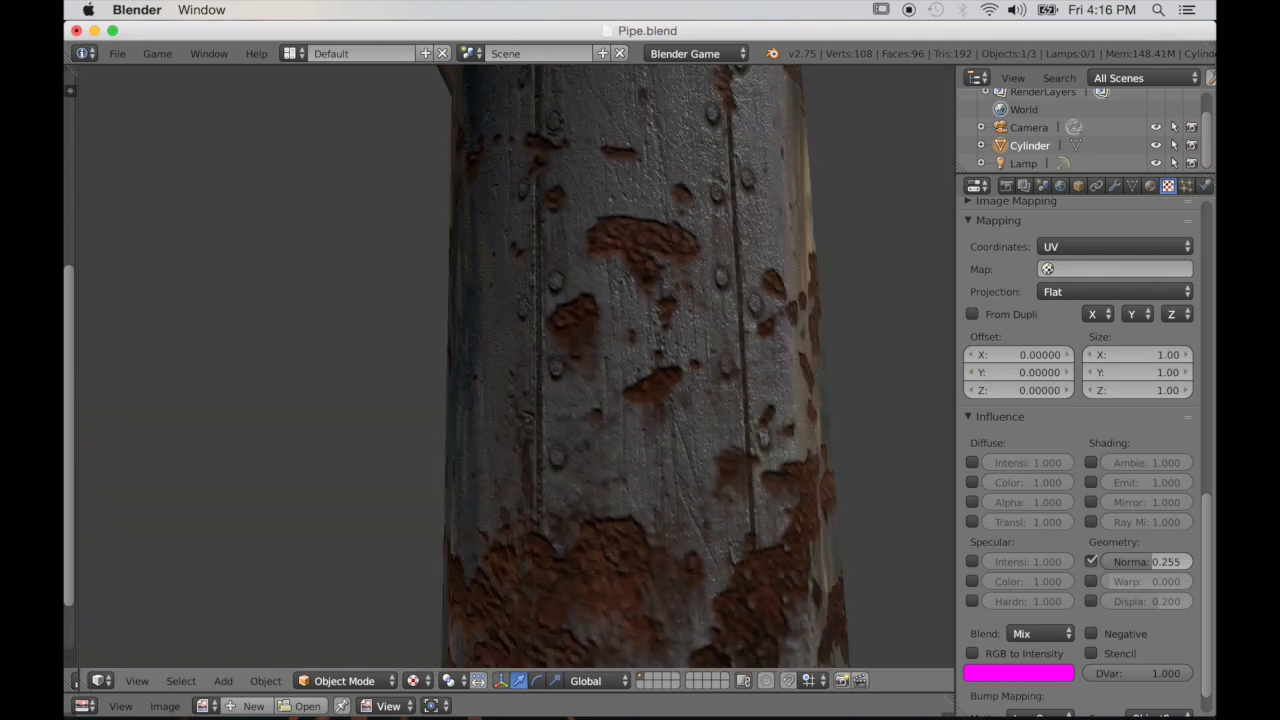
scroll(640, 365, down, 10)
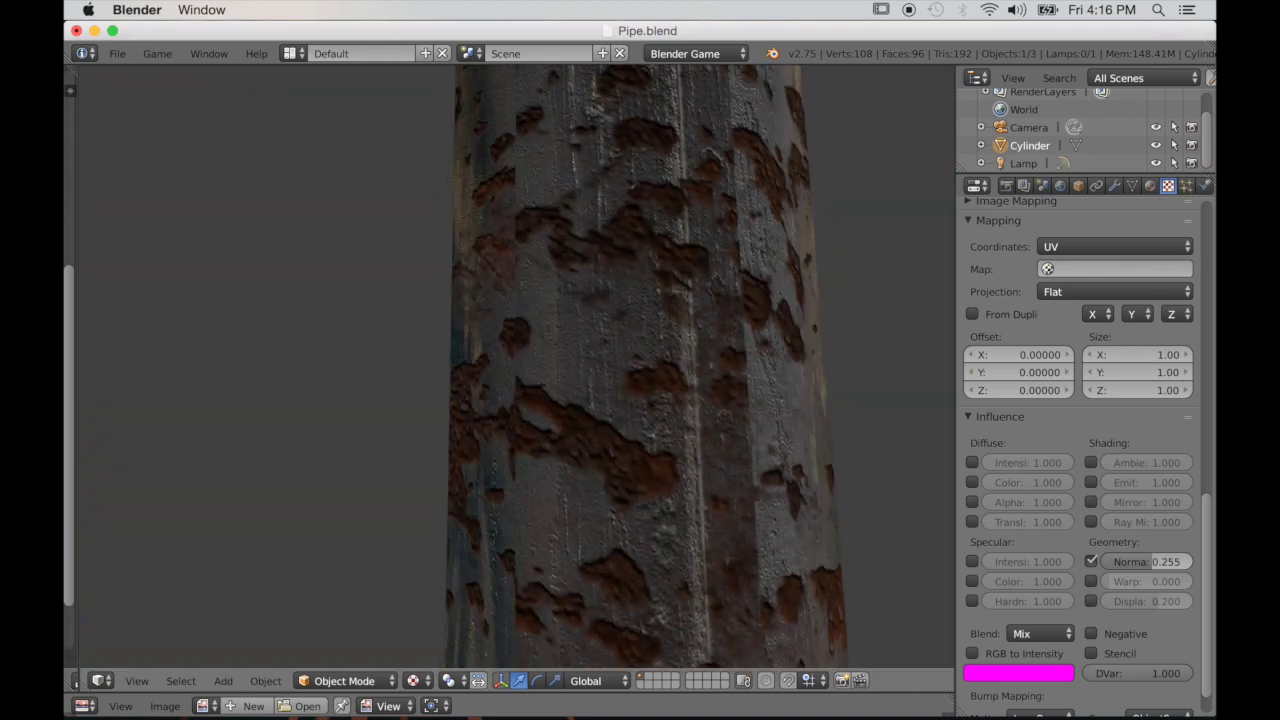
scroll(640, 365, down, 10)
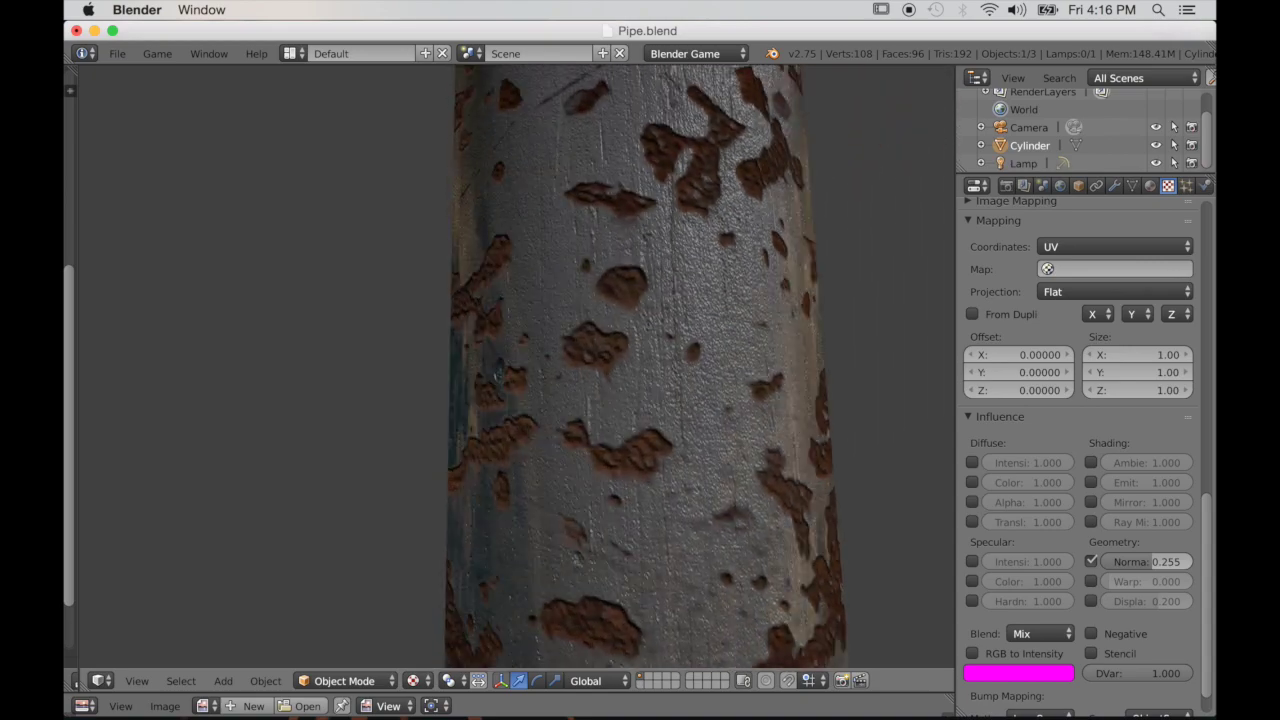